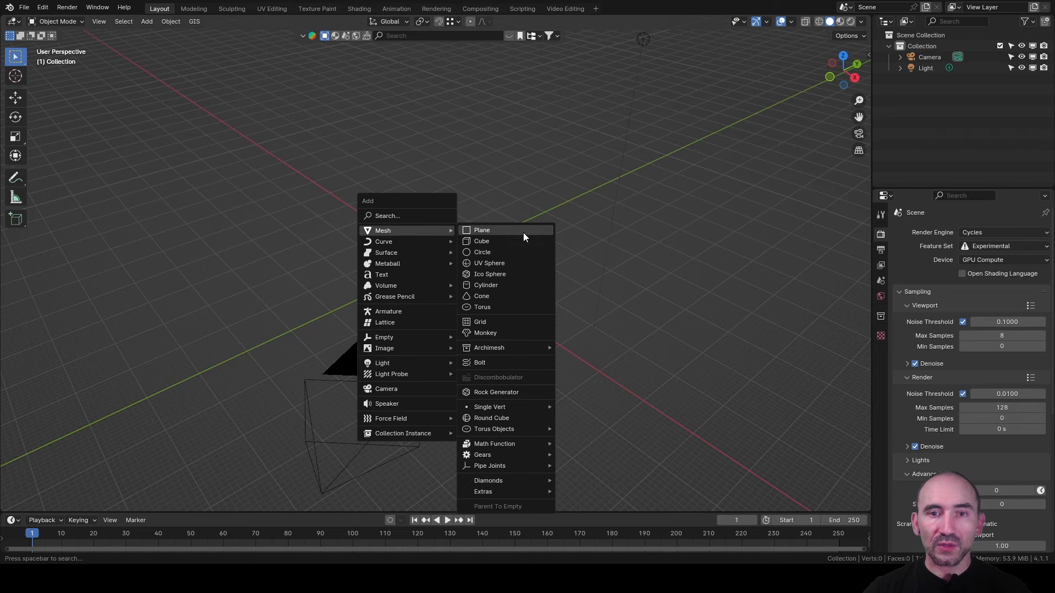
# Add a plane mesh, open a Geometry Nodes workspace and create a new geometry node tree on the plane.
pyautogui.click(523, 231)
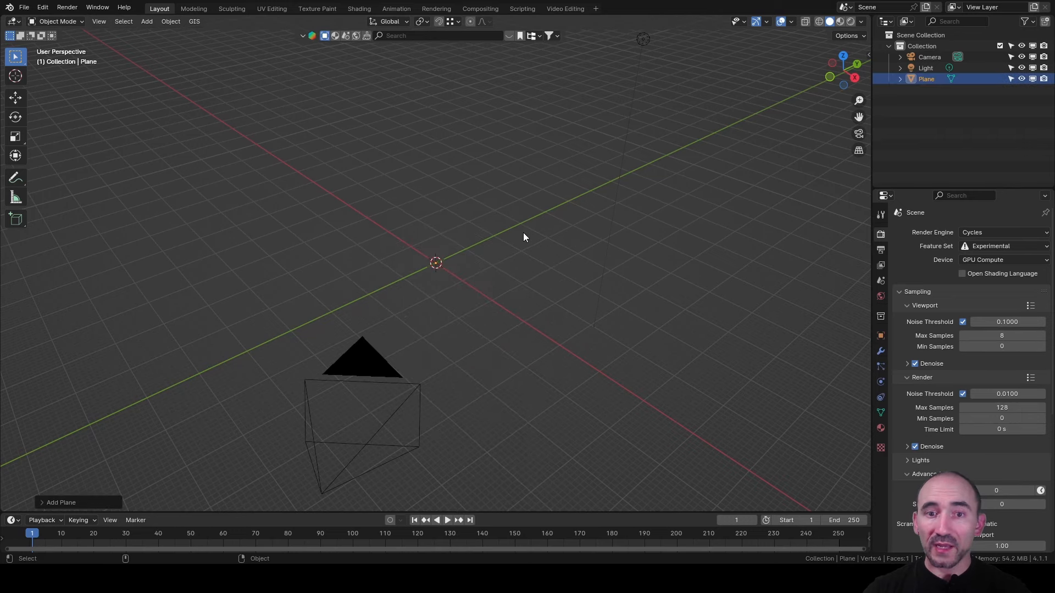
pyautogui.click(597, 8)
pyautogui.moveTo(586, 29)
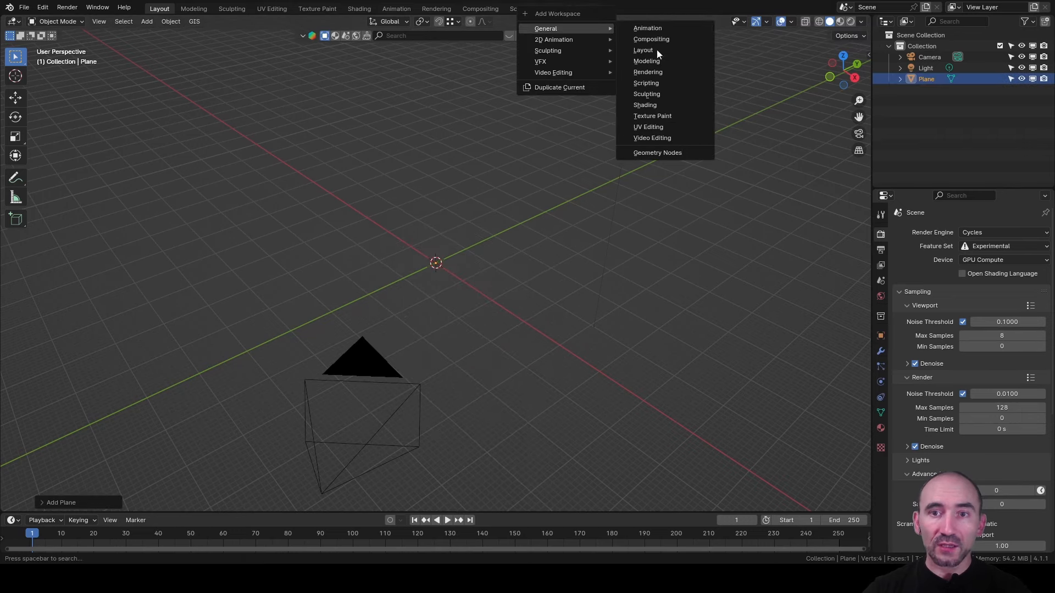
pyautogui.click(655, 153)
pyautogui.click(437, 272)
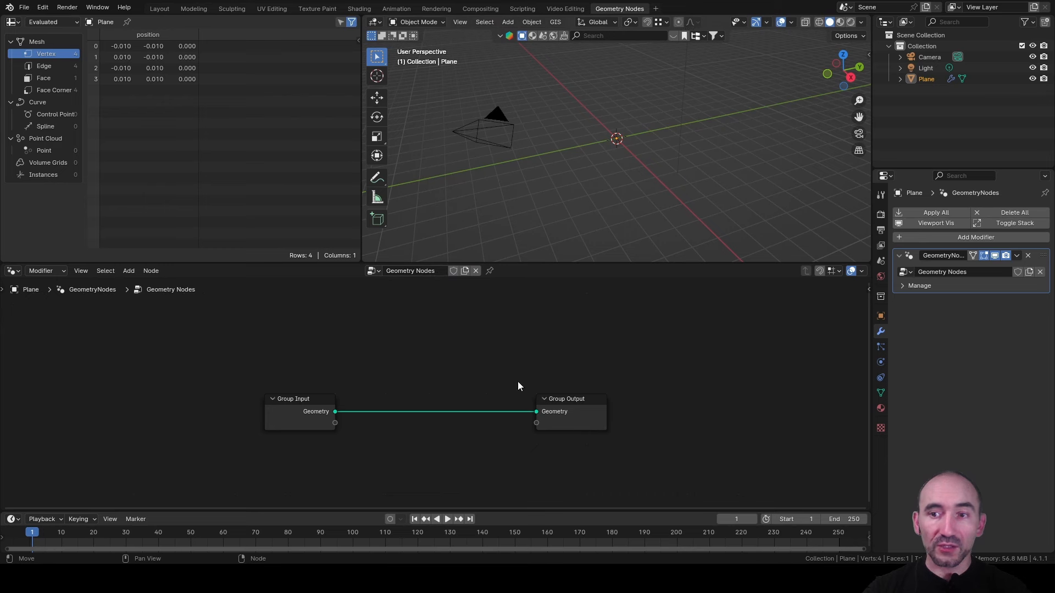
# Rename the plane's node tree as "Rubik cube" and move the Group Output node far from the Group Input node.
pyautogui.moveTo(518, 383); pyautogui.dragTo(383, 314, button='middle')
pyautogui.click(955, 271)
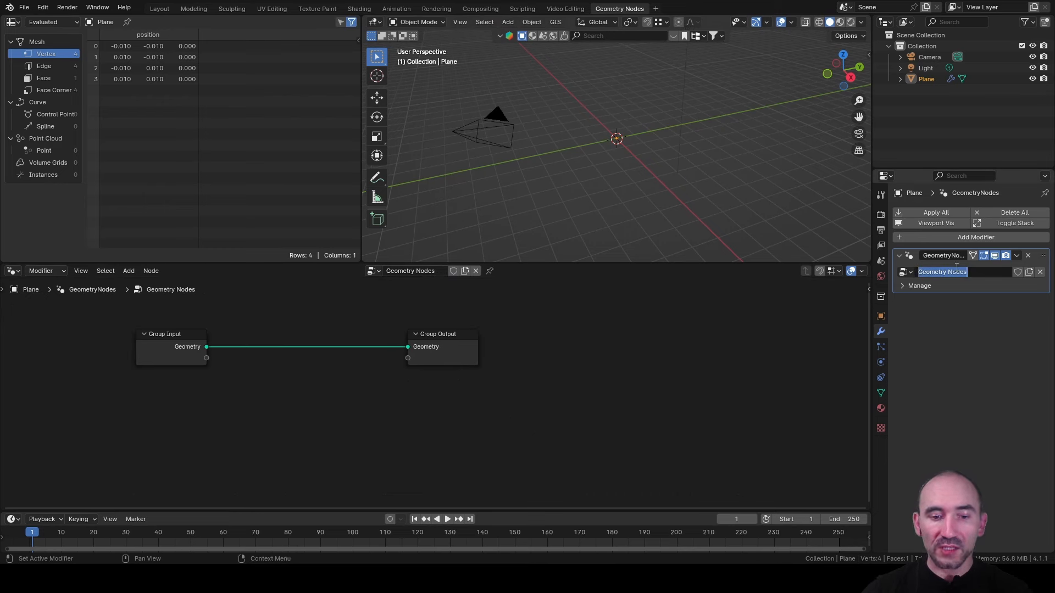
pyautogui.write('Rubik cube')
pyautogui.press('Return')
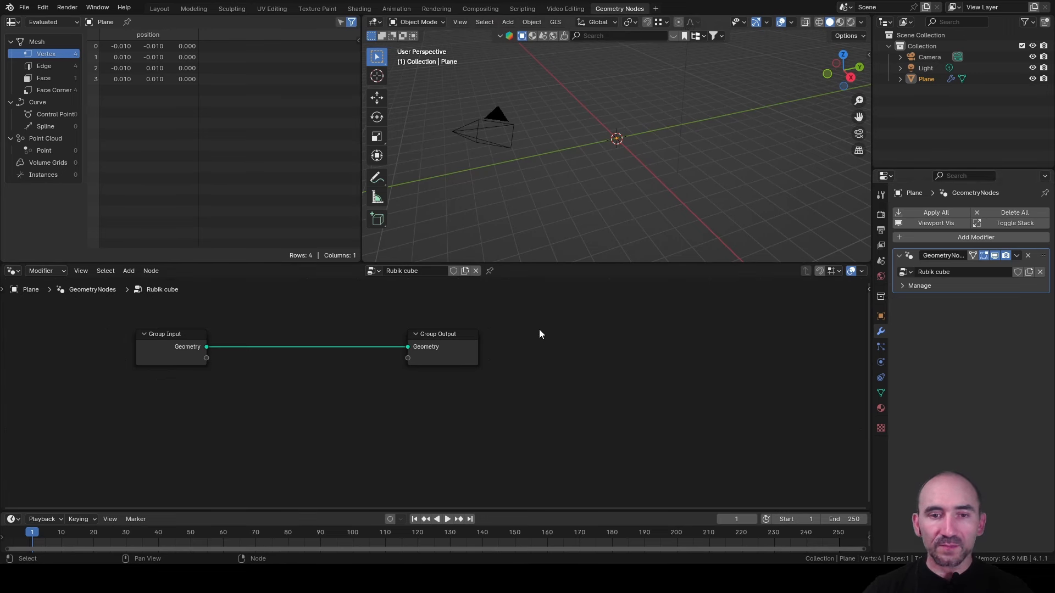
pyautogui.moveTo(439, 334); pyautogui.dragTo(799, 329)
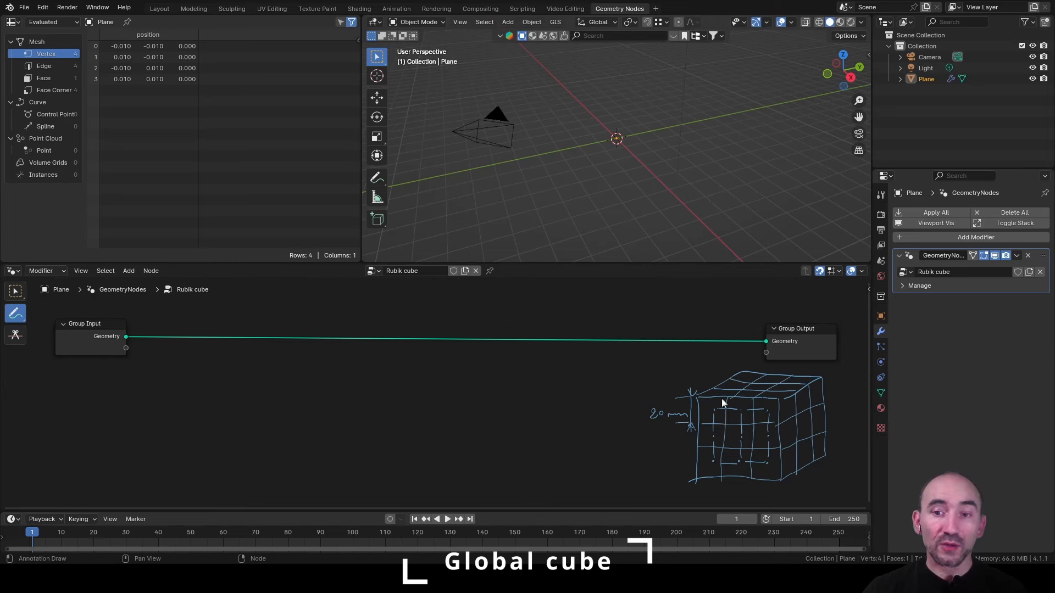
# Annotate the dashed horizontal line segments across the middle of the sketched cube's front face.
pyautogui.moveTo(719, 438); pyautogui.dragTo(737, 439)
pyautogui.moveTo(746, 437); pyautogui.dragTo(766, 438)
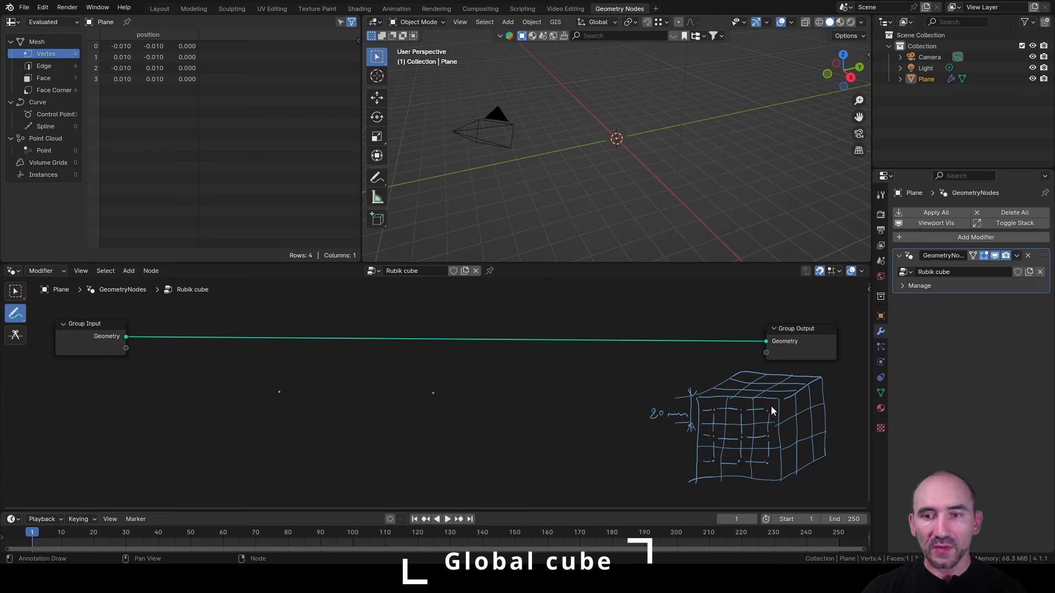
# Add a Cube mesh primitive node near the Group Input node.
pyautogui.hotkey('shift', 'a')
pyautogui.write('cube')
pyautogui.press('Return')
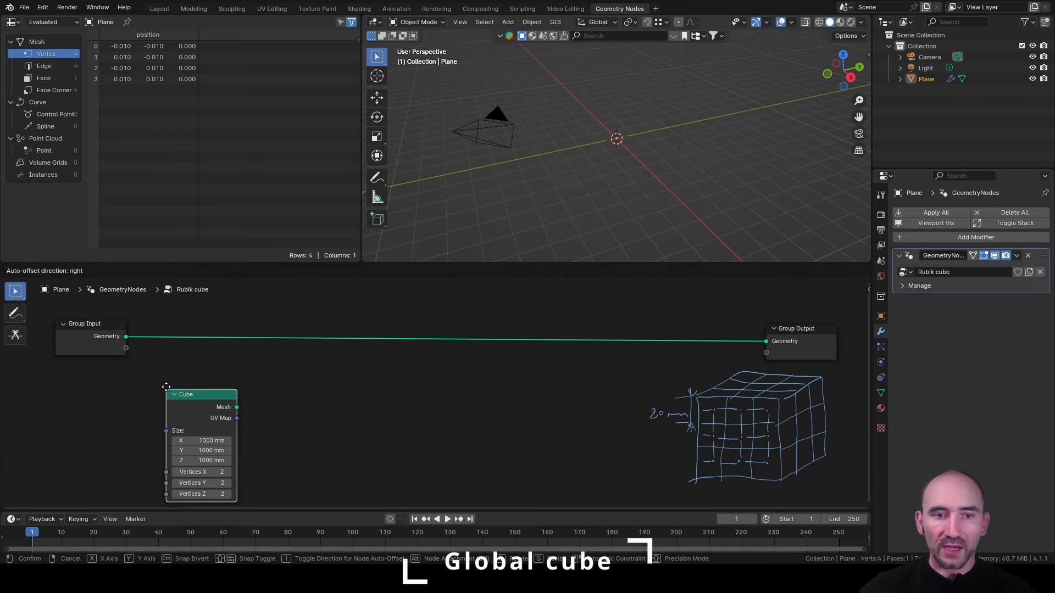
pyautogui.click(190, 361)
# Set the Cube node's X, Y and Z size to 40 mm and connect its Mesh output to the Group Output geometry.
pyautogui.doubleClick(226, 411)
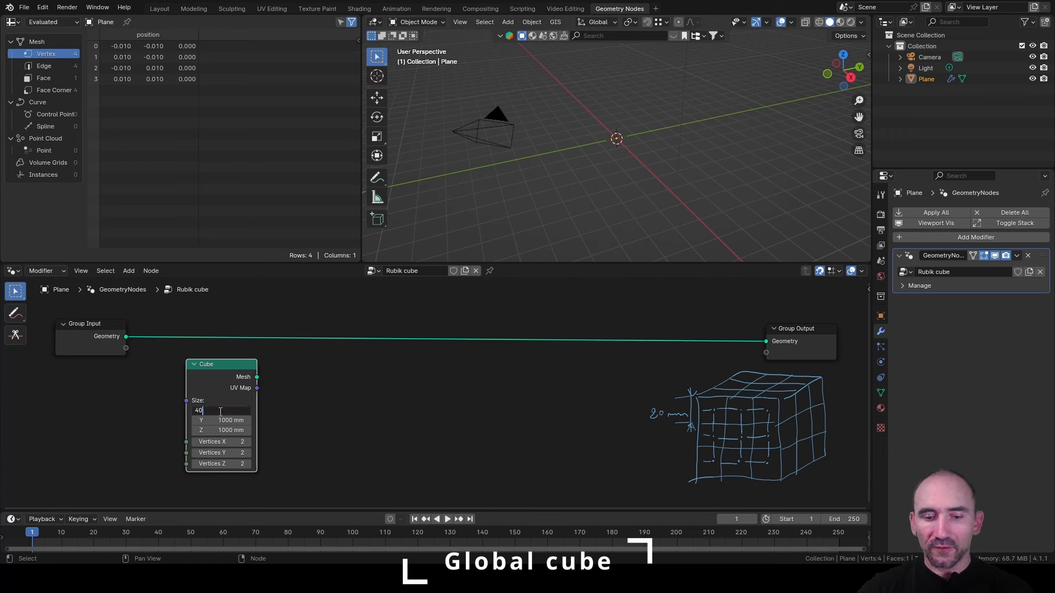
pyautogui.write('40')
pyautogui.press('Tab')
pyautogui.write('40mm')
pyautogui.press('Tab')
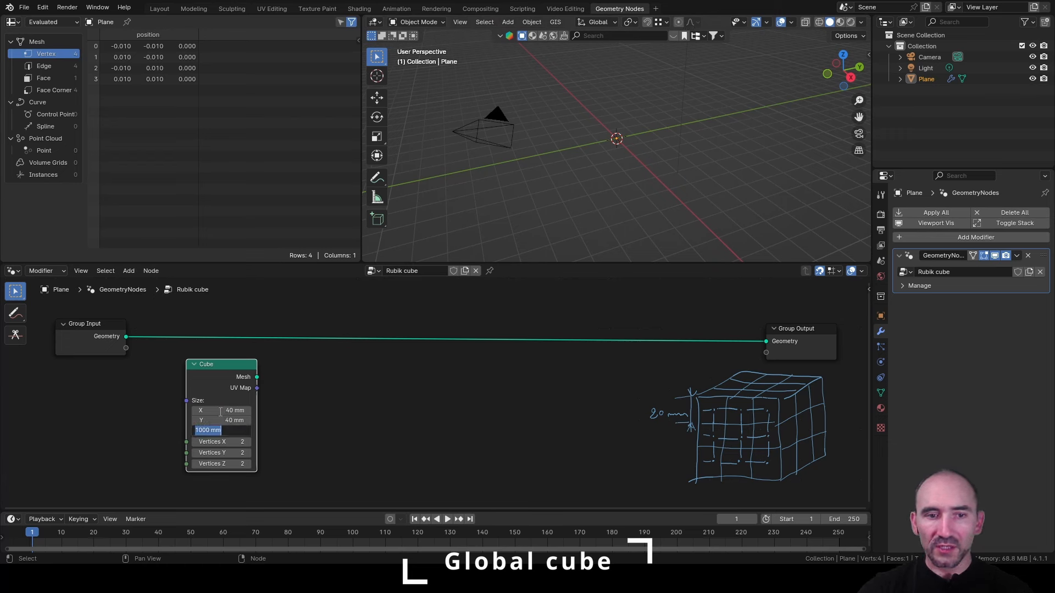
pyautogui.write('40mm')
pyautogui.press('Return')
pyautogui.moveTo(257, 377); pyautogui.dragTo(766, 342)
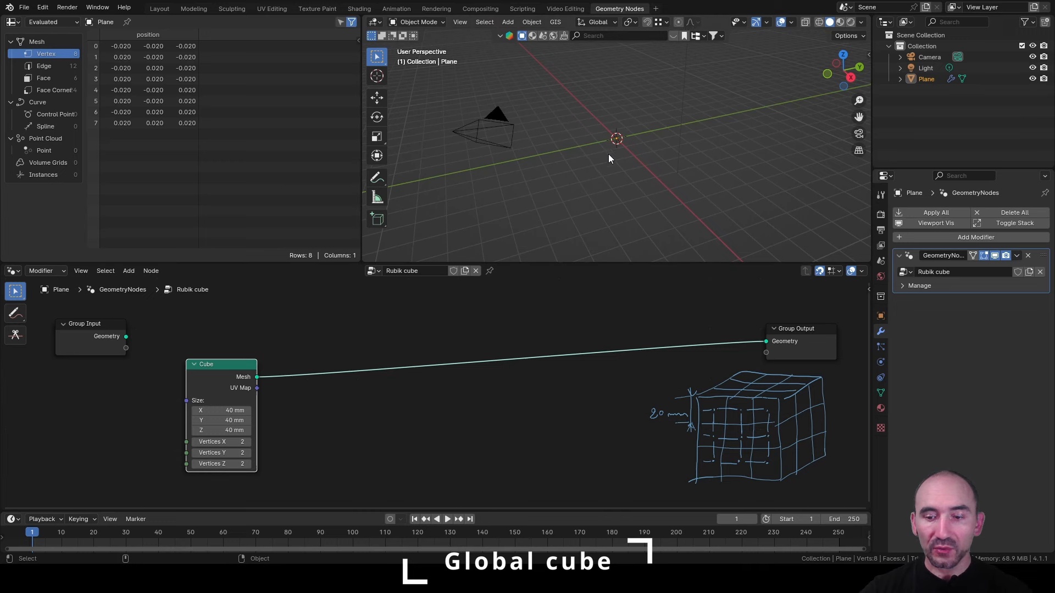
# Display the cube as a see-through wireframe and set the Cube node's vertices to 3 in X, Y and Z.
pyautogui.press('KP_Decimal')
pyautogui.scroll(-2, 647, 154)
pyautogui.moveTo(598, 149); pyautogui.dragTo(641, 143, button='middle')
pyautogui.hotkey('alt', 'z')
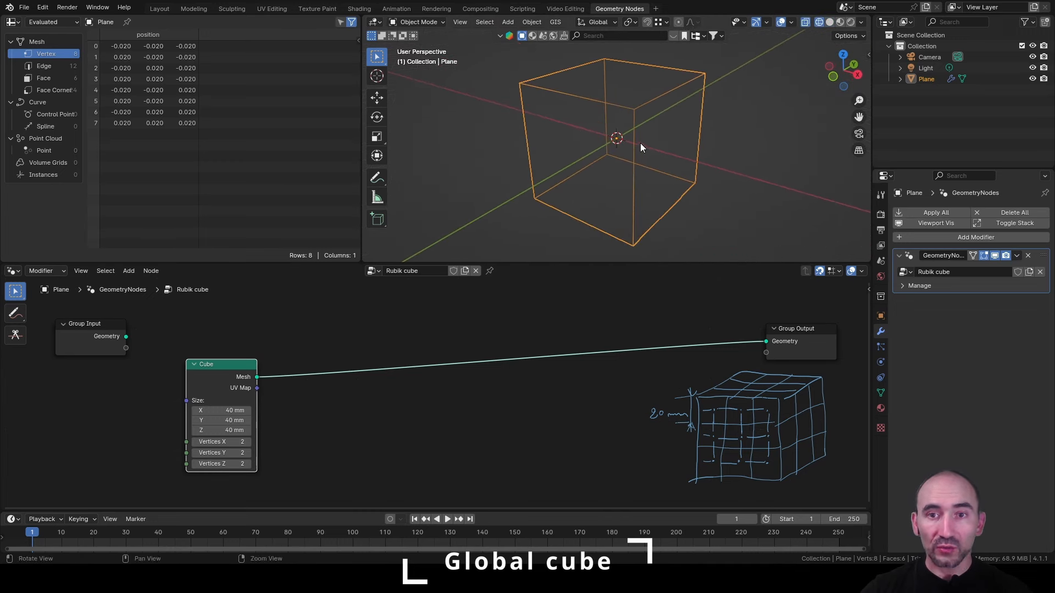
pyautogui.click(249, 443)
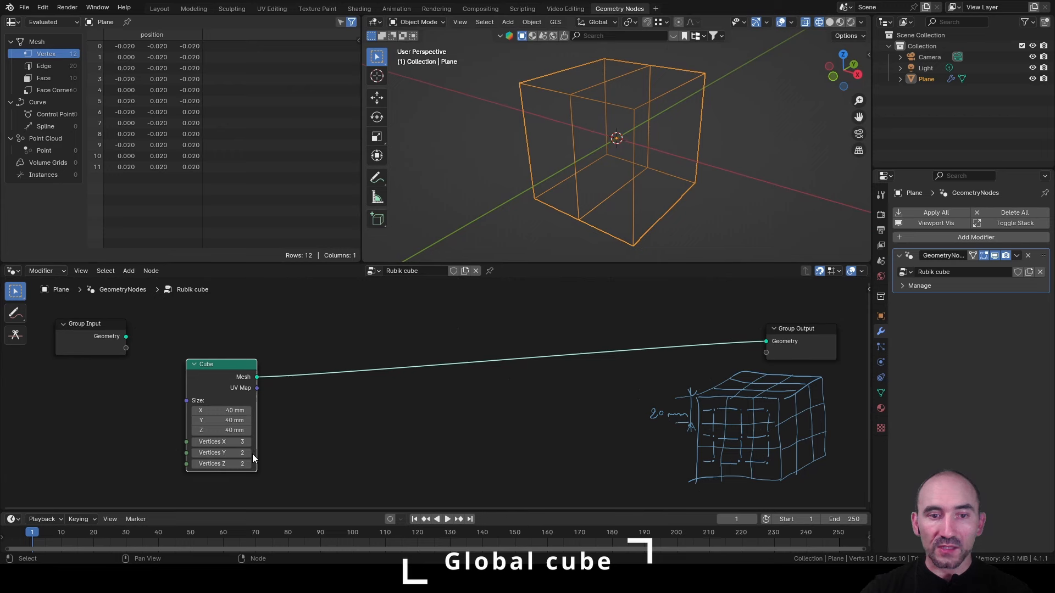
pyautogui.click(252, 454)
pyautogui.click(247, 463)
pyautogui.moveTo(625, 183); pyautogui.dragTo(542, 158, button='middle')
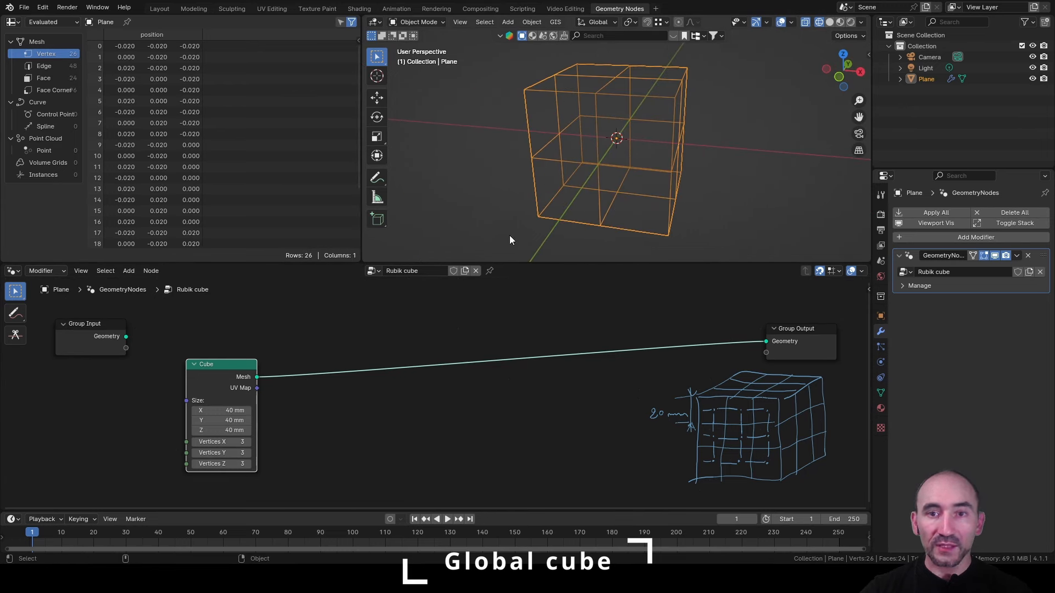
# Add an Instance on Points node with the 40 mm cube's Mesh feeding its Points input.
pyautogui.moveTo(224, 369); pyautogui.dragTo(326, 349)
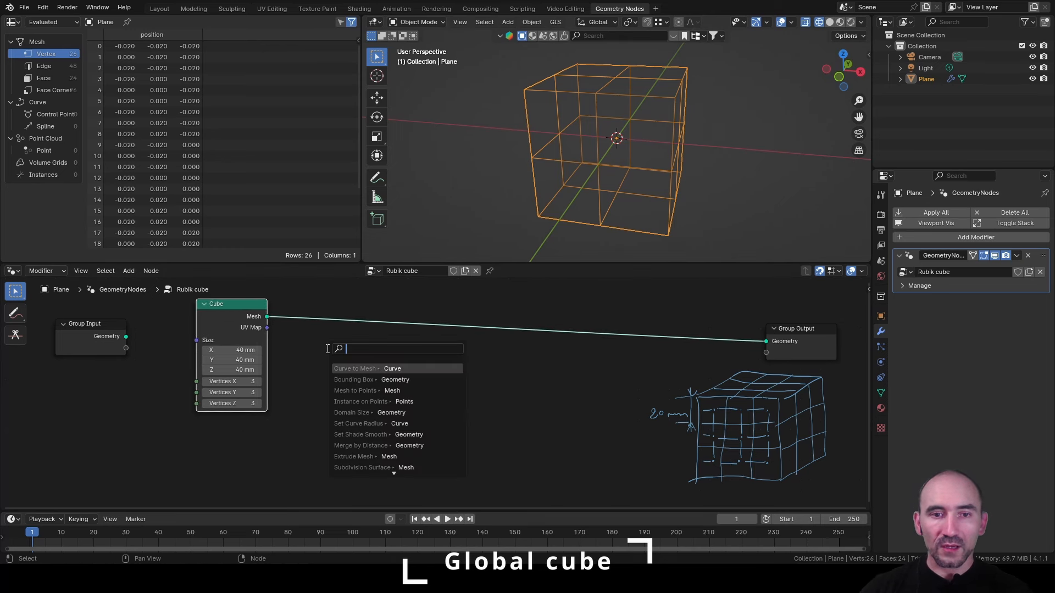
pyautogui.write('instance on poi')
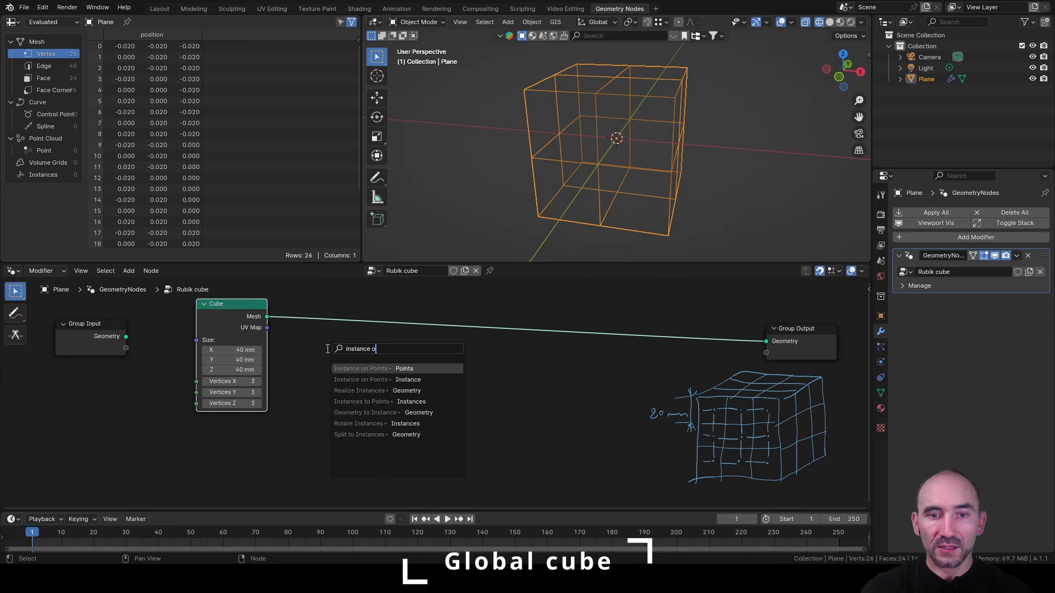
pyautogui.press('Return')
pyautogui.click(328, 341)
# Add a second Cube node as the Instance input and connect the Instance on Points result to the Group Output.
pyautogui.moveTo(329, 341); pyautogui.dragTo(423, 307, button='middle')
pyautogui.moveTo(422, 348); pyautogui.dragTo(214, 423)
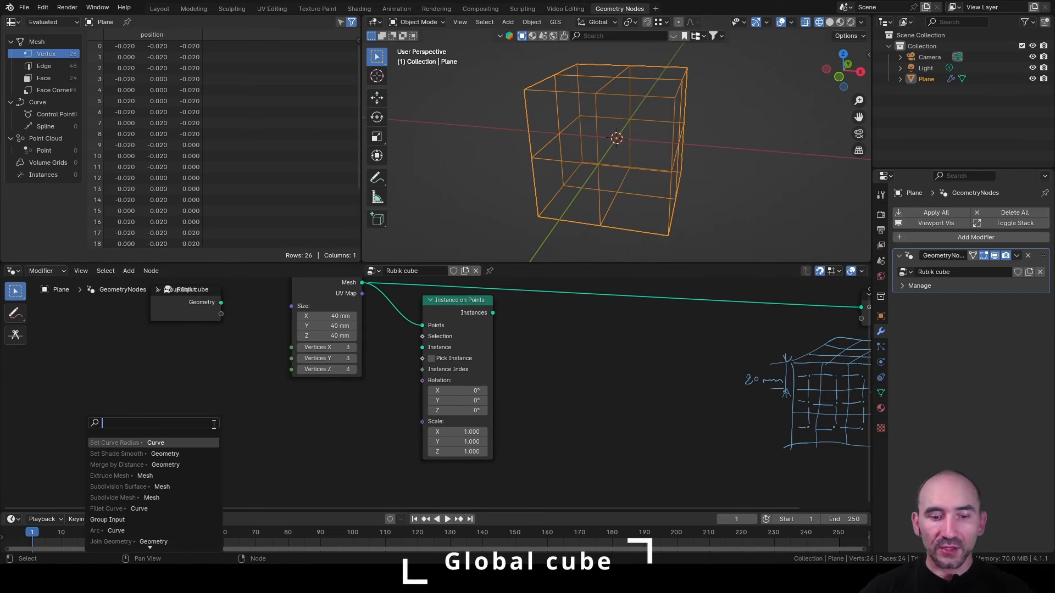
pyautogui.write('cub')
pyautogui.press('Return')
pyautogui.click(359, 404)
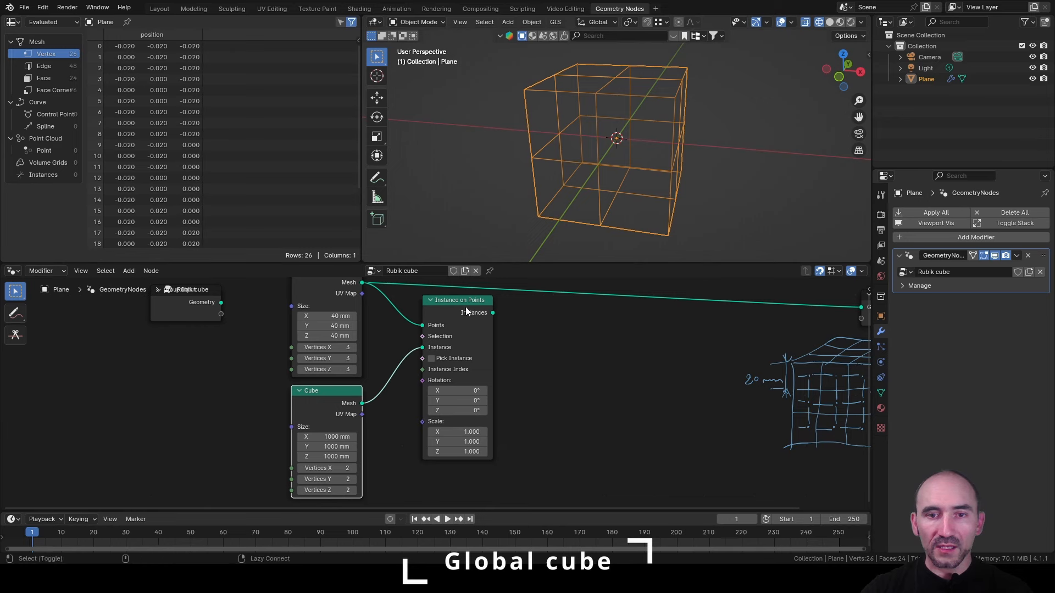
pyautogui.keyDown('alt'); pyautogui.keyDown('shift'); pyautogui.click(462, 307); pyautogui.keyUp('shift'); pyautogui.keyUp('alt')
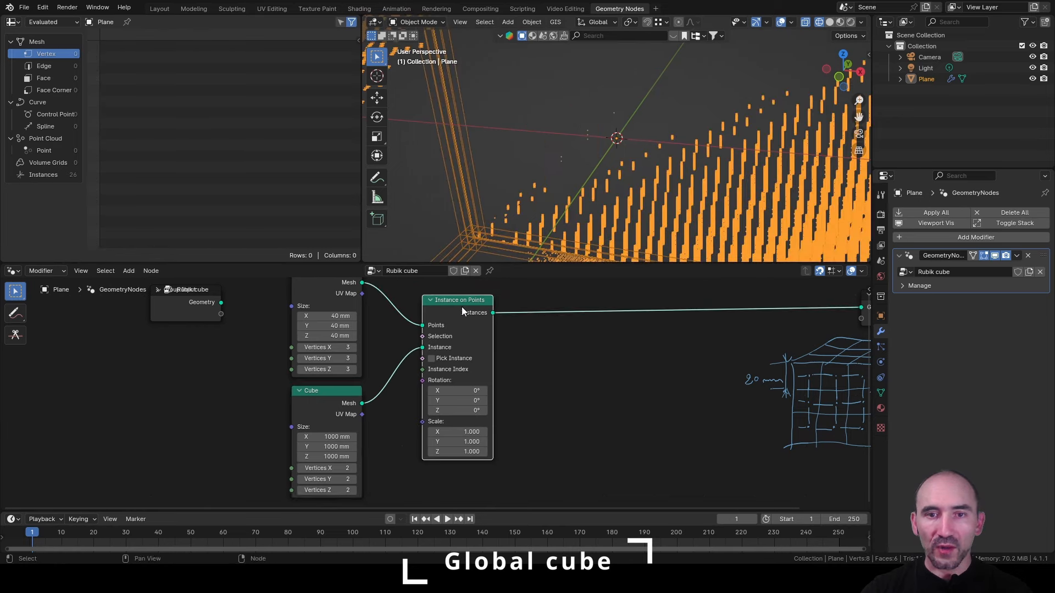
# Set the instanced Cube node's X, Y and Z size to 20 mm.
pyautogui.scroll(-3, 561, 329)
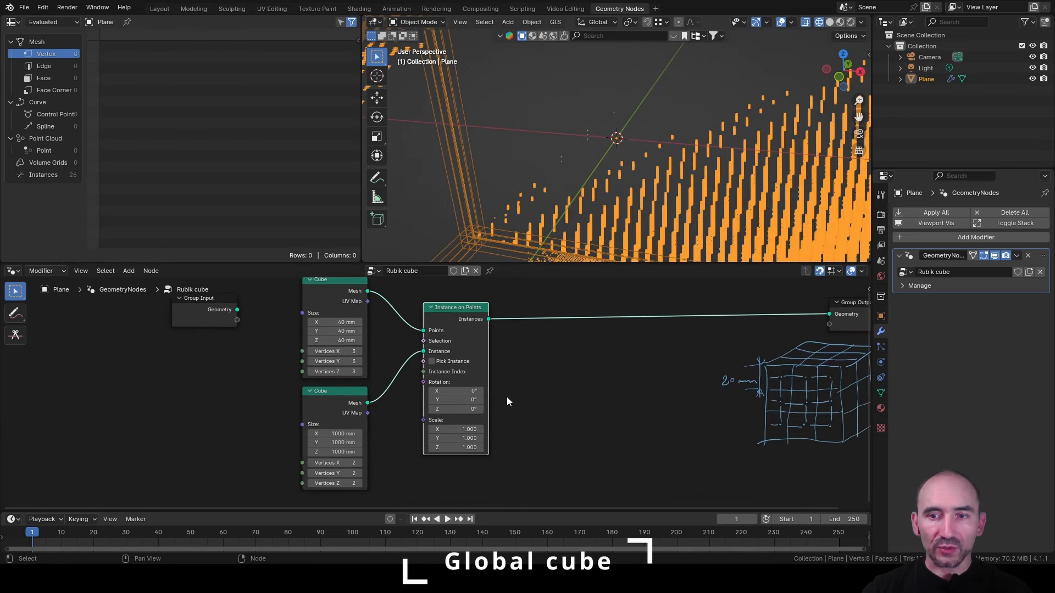
pyautogui.scroll(2, 291, 444)
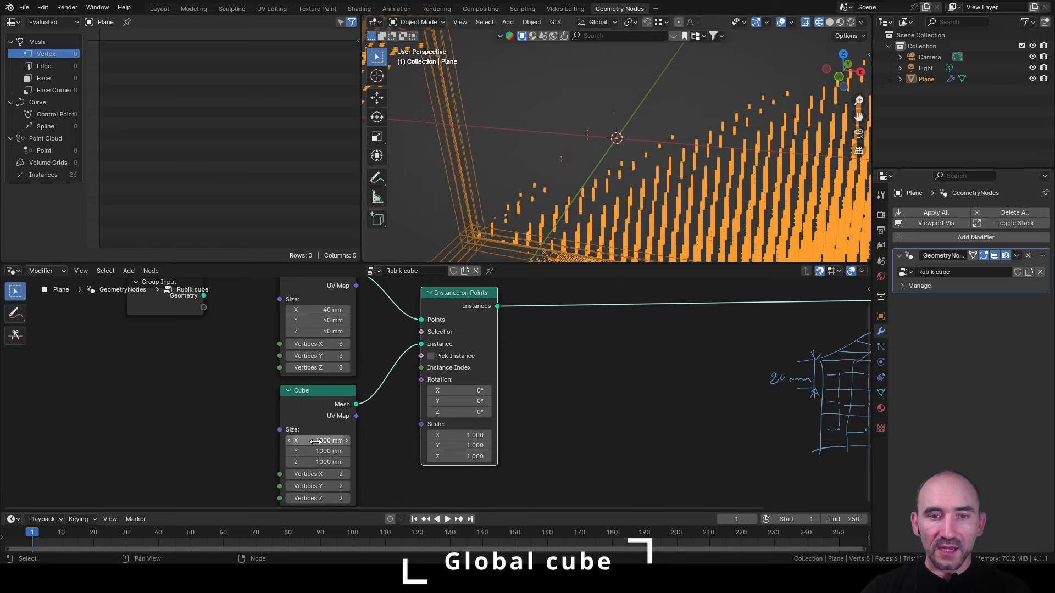
pyautogui.moveTo(789, 388); pyautogui.dragTo(738, 385, button='middle')
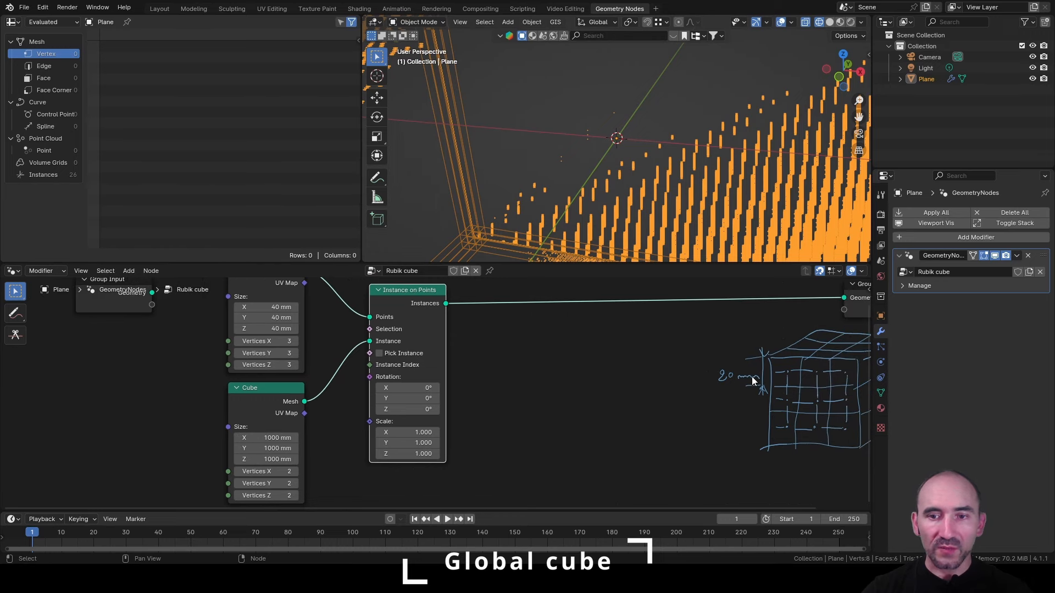
pyautogui.doubleClick(264, 437)
pyautogui.write('20')
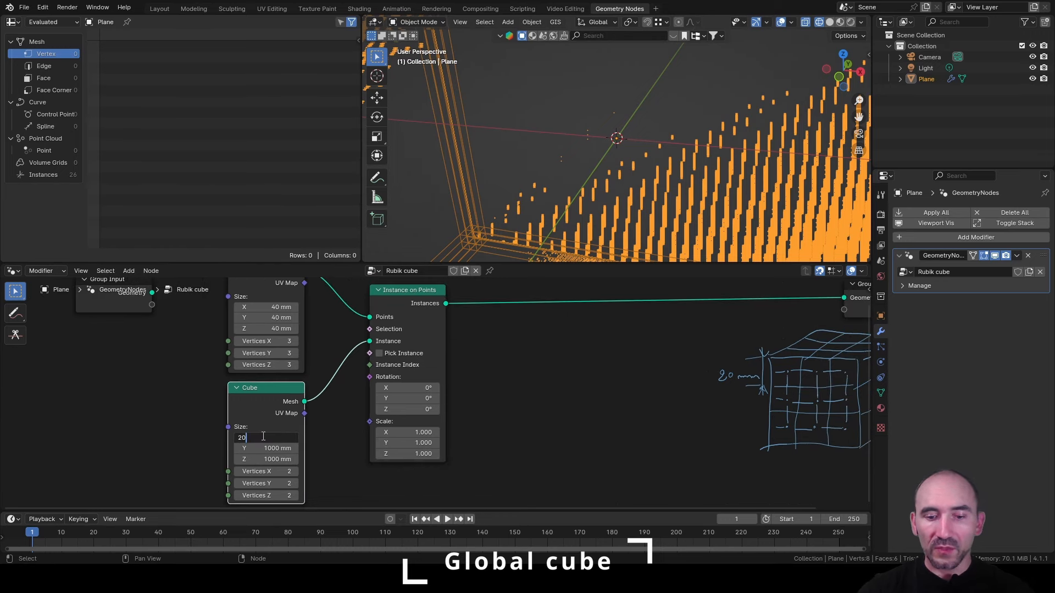
pyautogui.press('Tab')
pyautogui.write('20')
pyautogui.press('Tab')
pyautogui.write('20')
pyautogui.press('Return')
# Switch the 3D viewport to solid shading to display the assembled cubes.
pyautogui.scroll(-2, 660, 153)
pyautogui.moveTo(681, 154); pyautogui.dragTo(661, 165, button='middle')
pyautogui.click(830, 22)
# Move the 20 mm Cube node well away from Instance on Points and reposition the 40 mm Cube node closer to it.
pyautogui.scroll(-3, 445, 358)
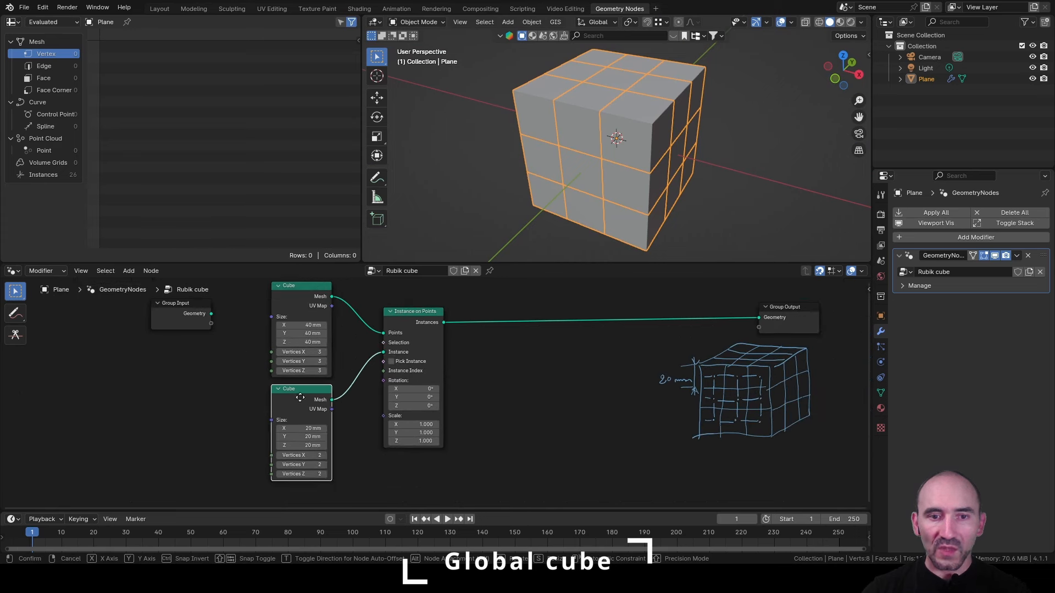
pyautogui.moveTo(301, 393); pyautogui.dragTo(120, 454)
pyautogui.moveTo(274, 345); pyautogui.dragTo(308, 327)
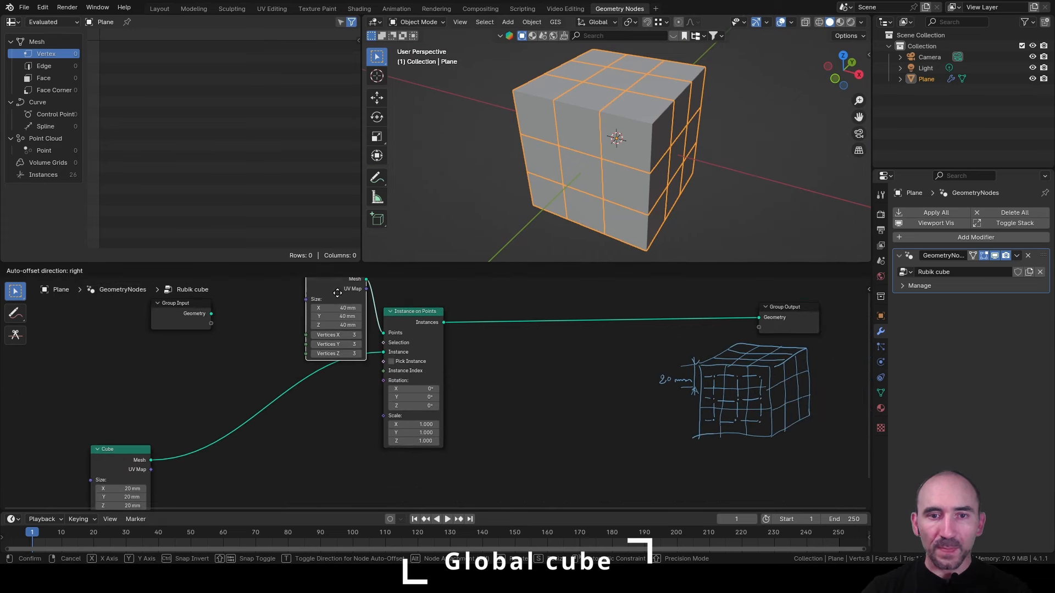
pyautogui.moveTo(308, 327); pyautogui.dragTo(289, 380, button='middle')
# Group the 40 mm Cube and Instance on Points nodes in a frame labelled "Global cube".
pyautogui.moveTo(254, 348); pyautogui.dragTo(425, 427)
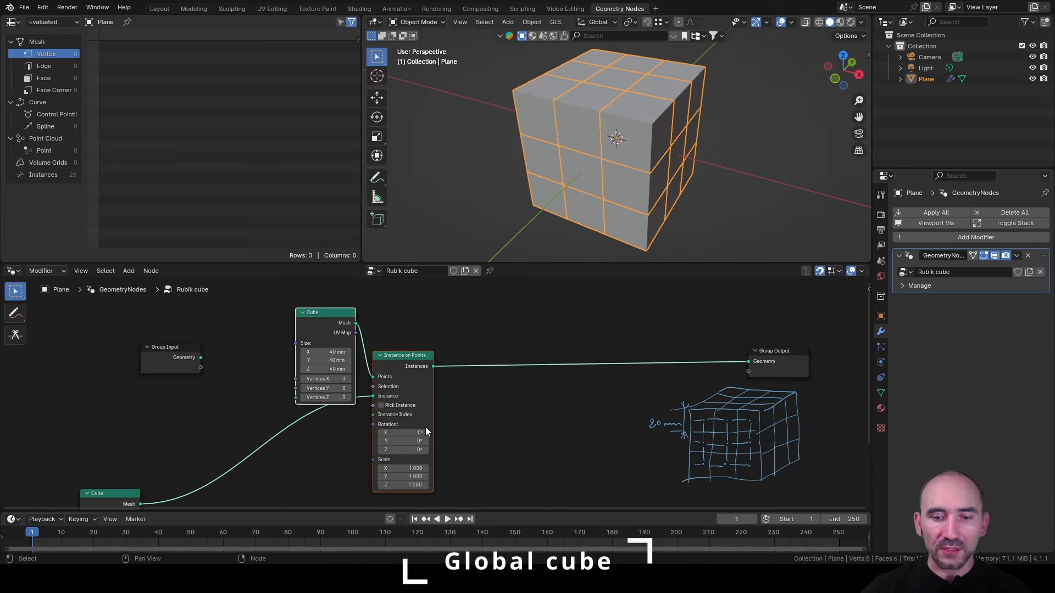
pyautogui.hotkey('ctrl', 'j')
pyautogui.press('F2')
pyautogui.write('Global cube')
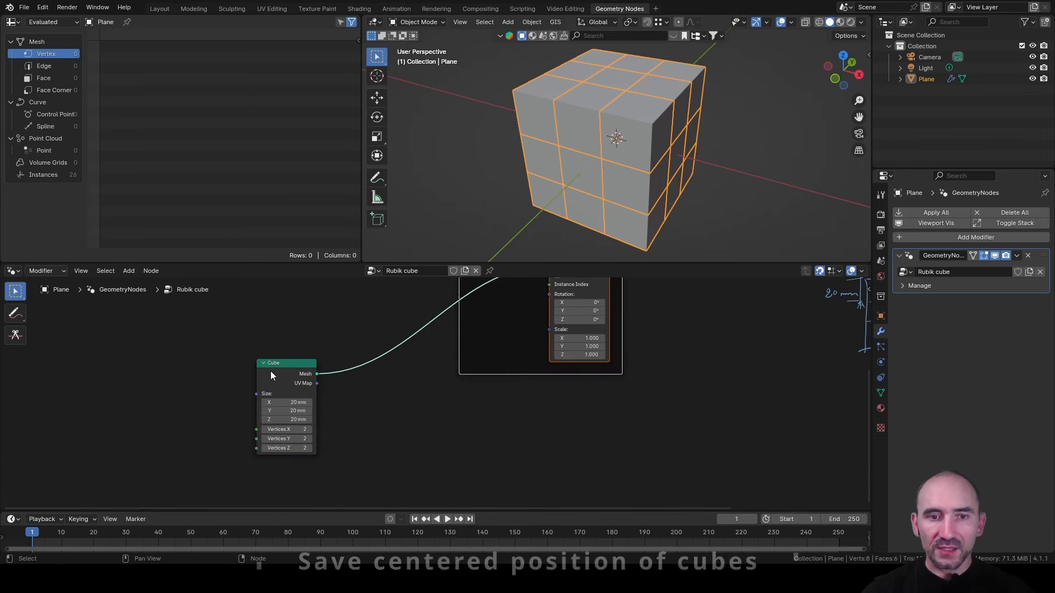
# Put the 20 mm Cube node in its own frame labelled "Single cube".
pyautogui.click(270, 372)
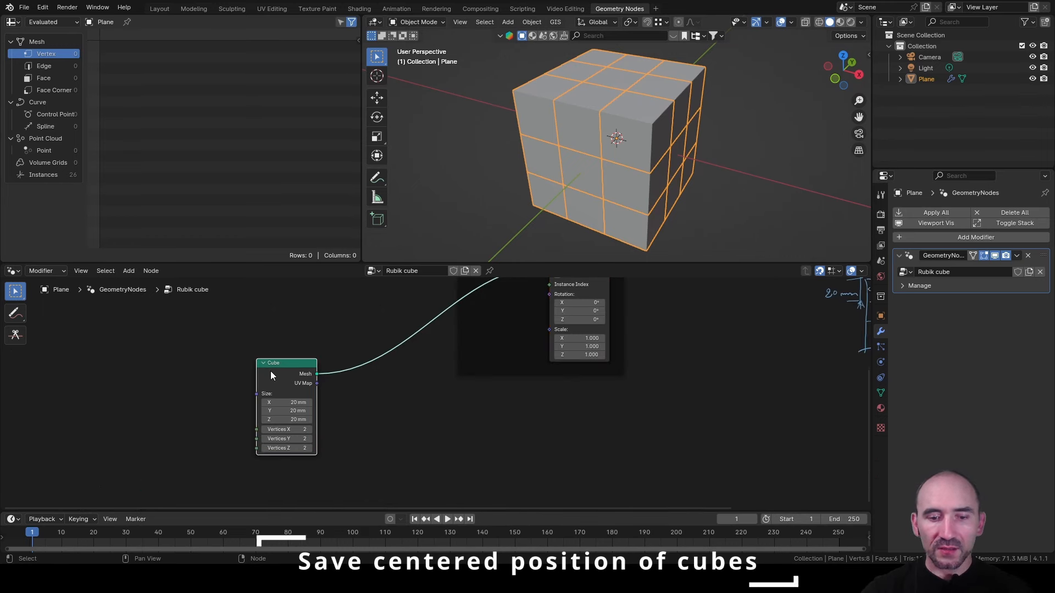
pyautogui.hotkey('ctrl', 'j')
pyautogui.press('F2')
pyautogui.write('Single cube')
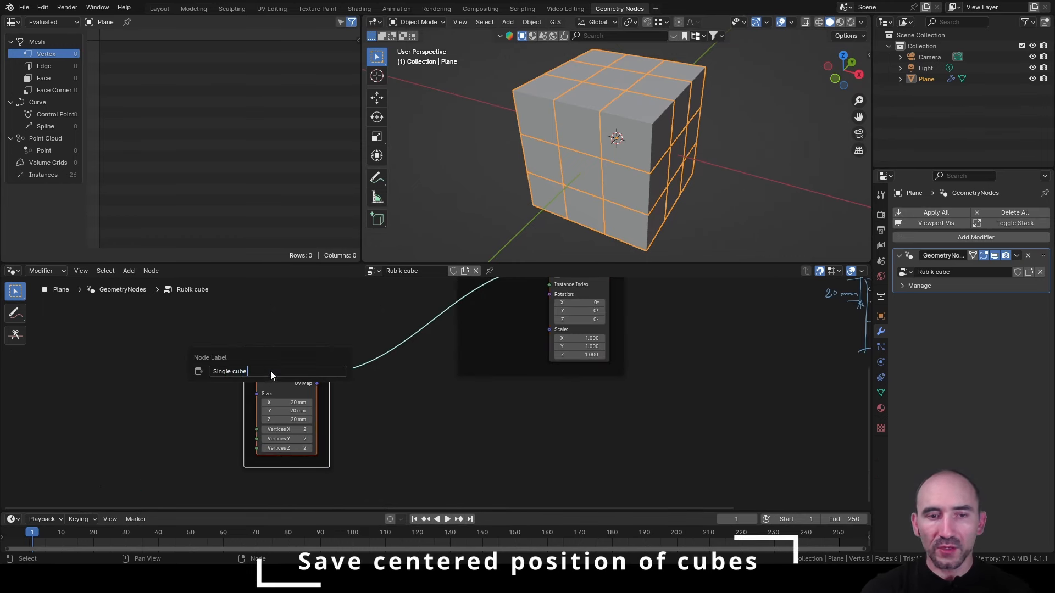
pyautogui.press('Return')
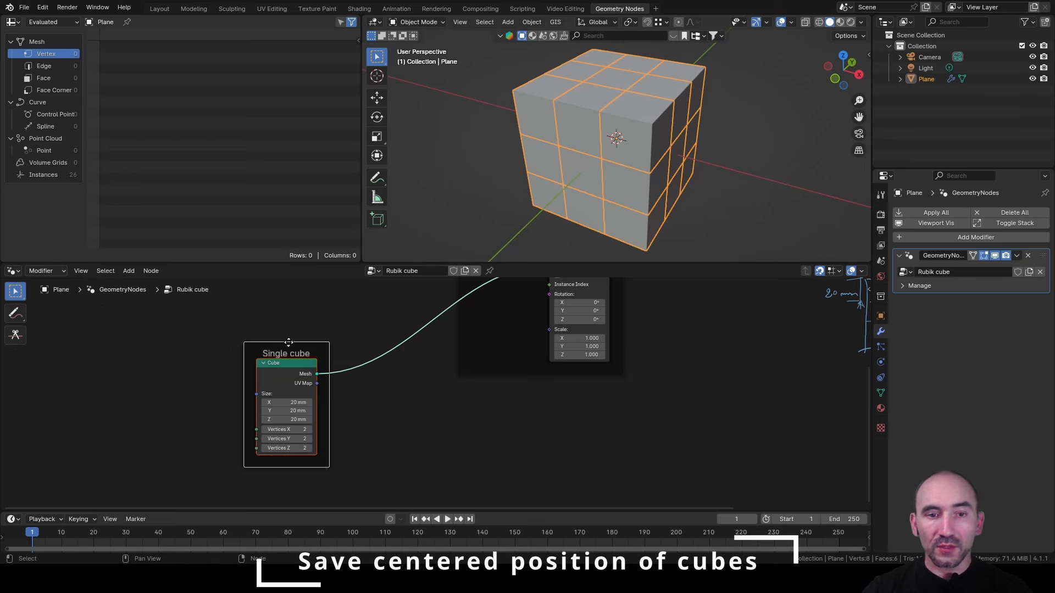
pyautogui.click(400, 402)
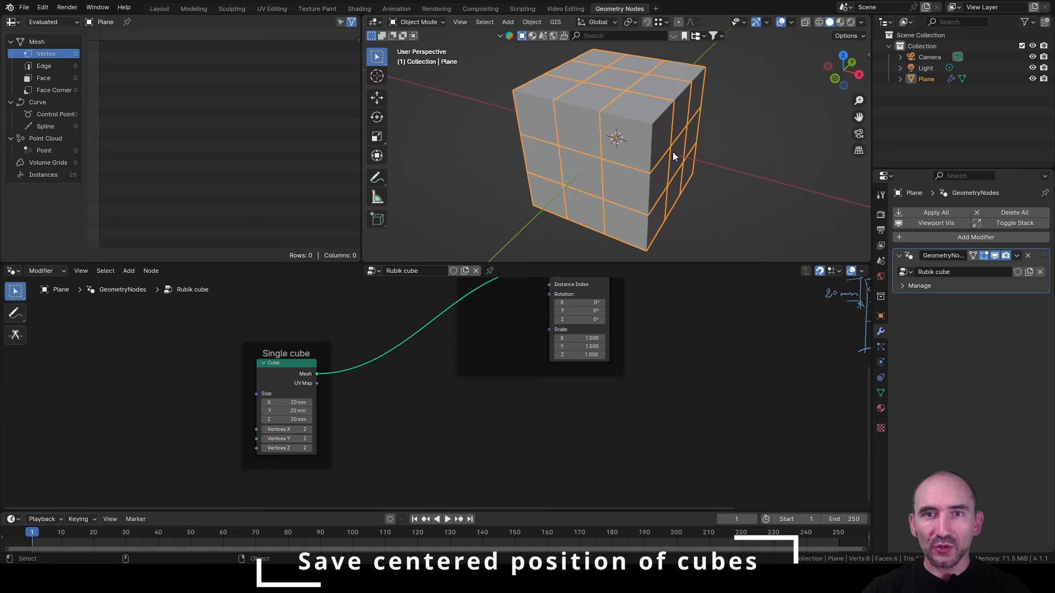
# Shift the 20 mm Cube node to make room and add an Extrude Mesh node fed by its Mesh output.
pyautogui.moveTo(276, 364); pyautogui.dragTo(259, 362)
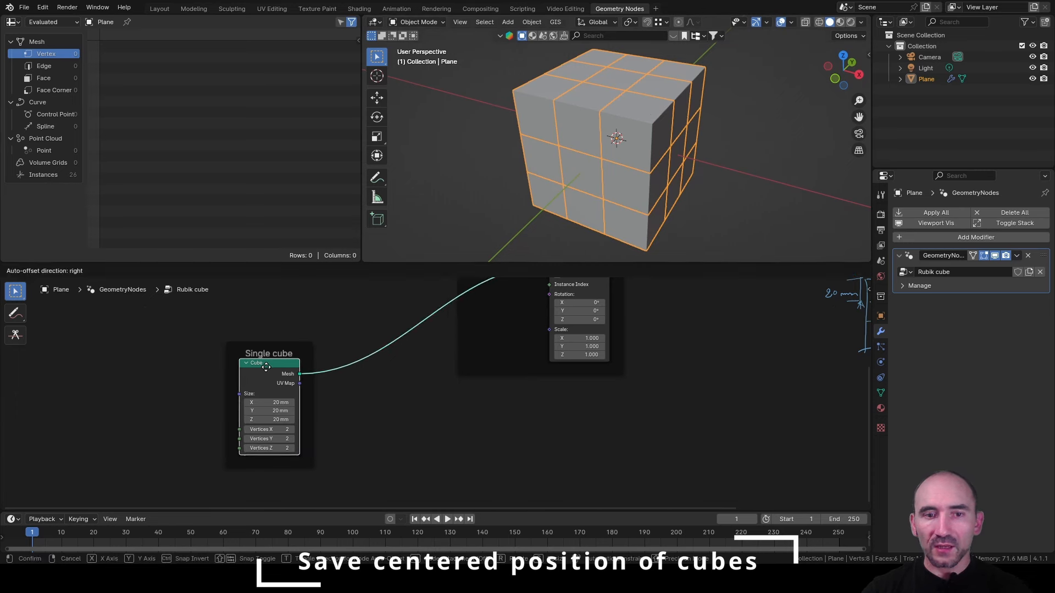
pyautogui.moveTo(259, 363); pyautogui.dragTo(190, 355)
pyautogui.moveTo(231, 365); pyautogui.dragTo(273, 366)
pyautogui.write('ex')
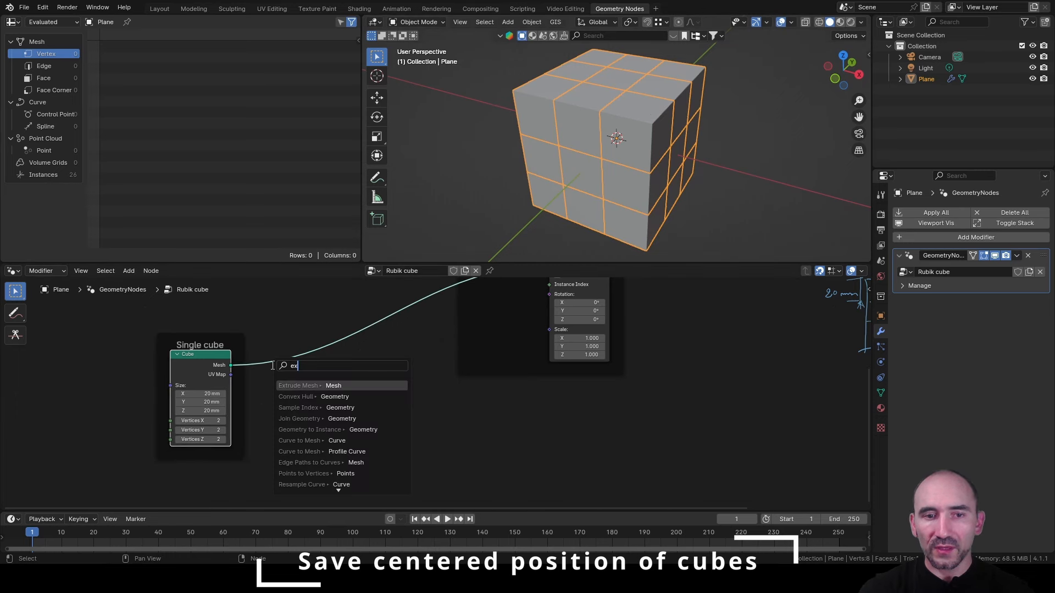
pyautogui.press('Return')
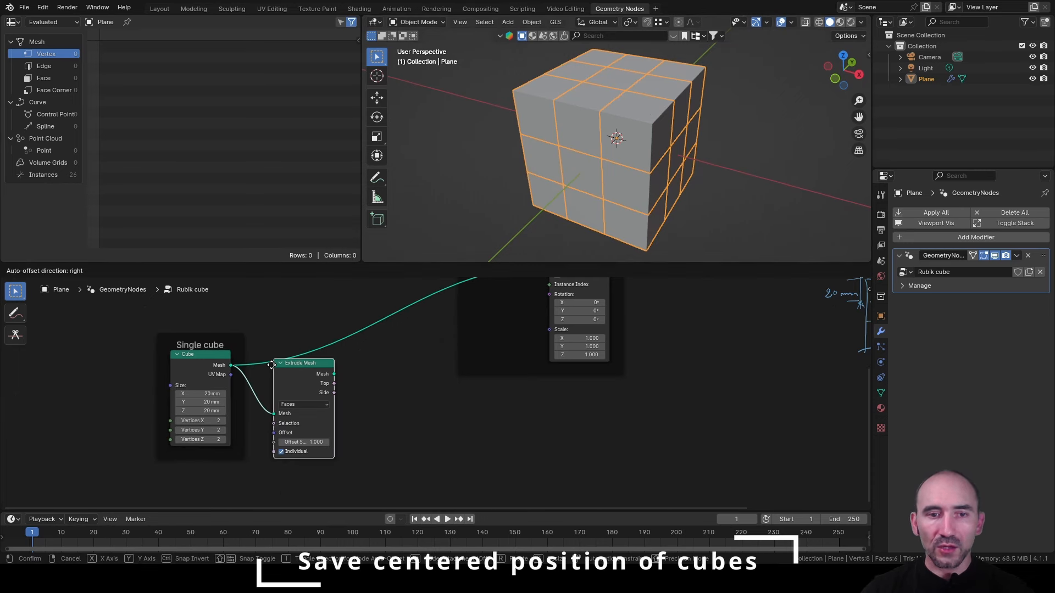
pyautogui.click(265, 368)
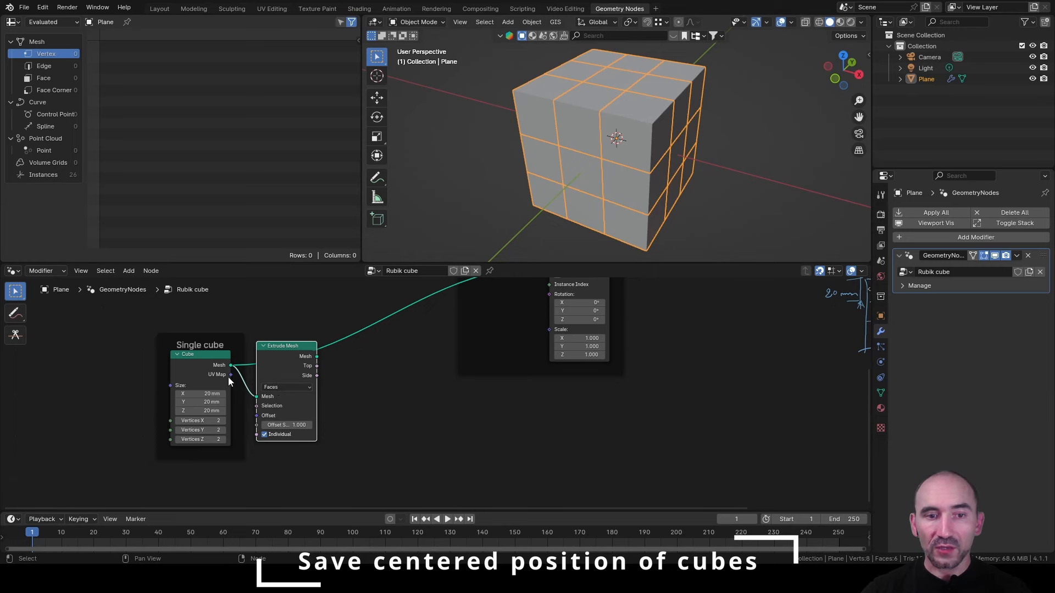
# Connect the Extrude Mesh node's Mesh output to the Instance input of Instance on Points.
pyautogui.moveTo(405, 359); pyautogui.dragTo(387, 428, button='middle')
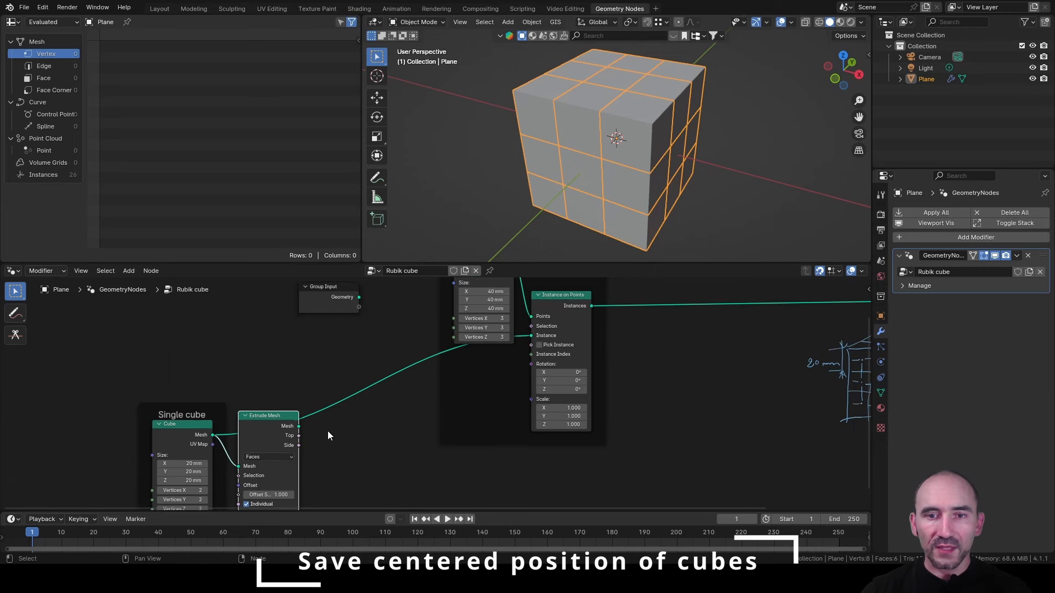
pyautogui.moveTo(298, 426); pyautogui.dragTo(530, 336)
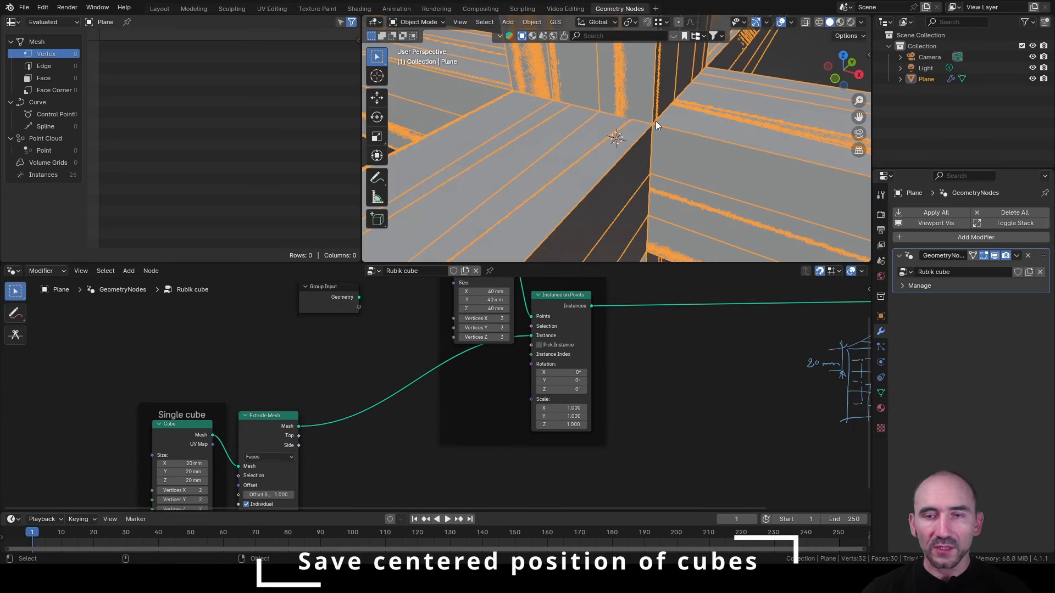
pyautogui.scroll(2, 655, 125)
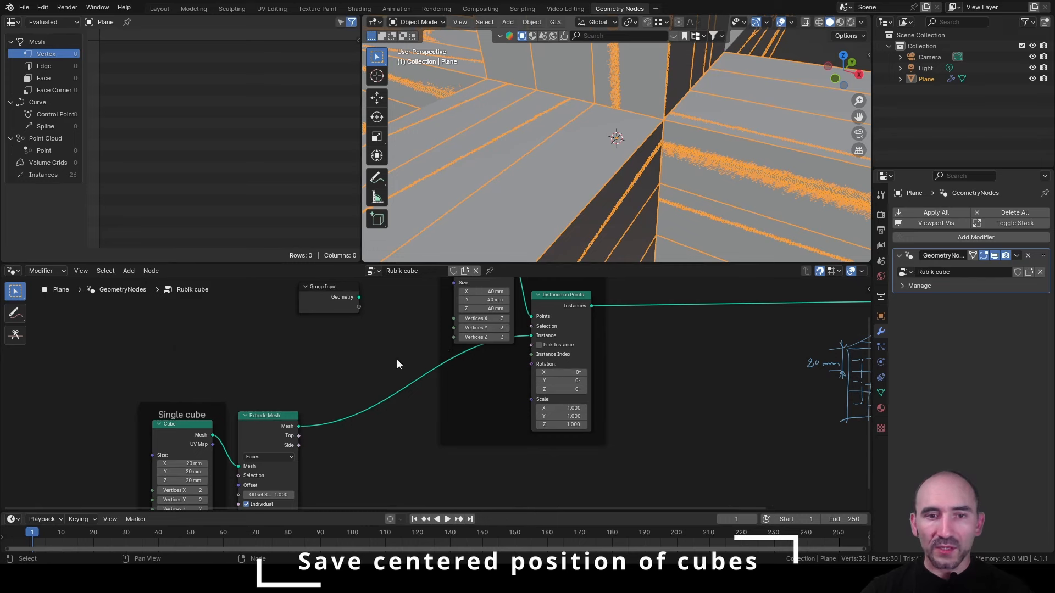
# Set the Extrude Mesh node's Offset Scale to 0.001.
pyautogui.moveTo(306, 430); pyautogui.dragTo(356, 352, button='middle')
pyautogui.scroll(4, 358, 370)
pyautogui.click(263, 424)
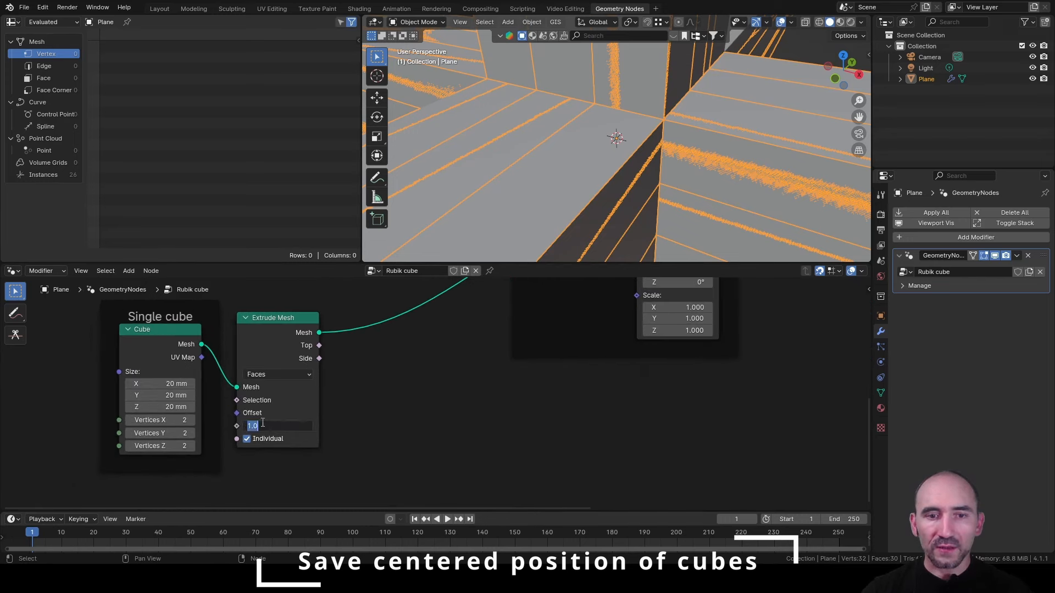
pyautogui.write('1mm')
pyautogui.press('Return')
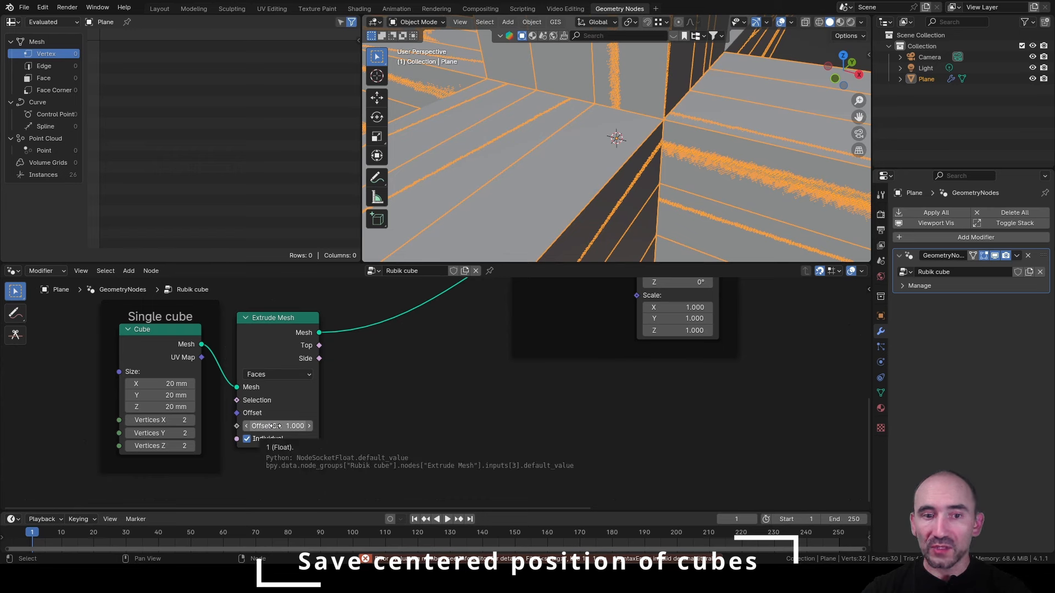
pyautogui.click(277, 426)
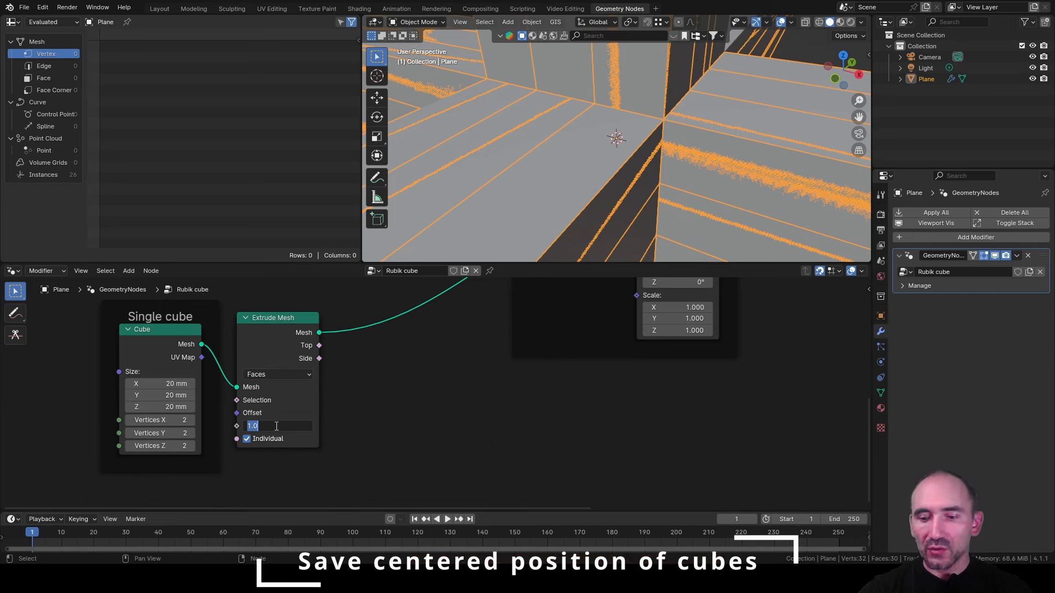
pyautogui.write('0.001')
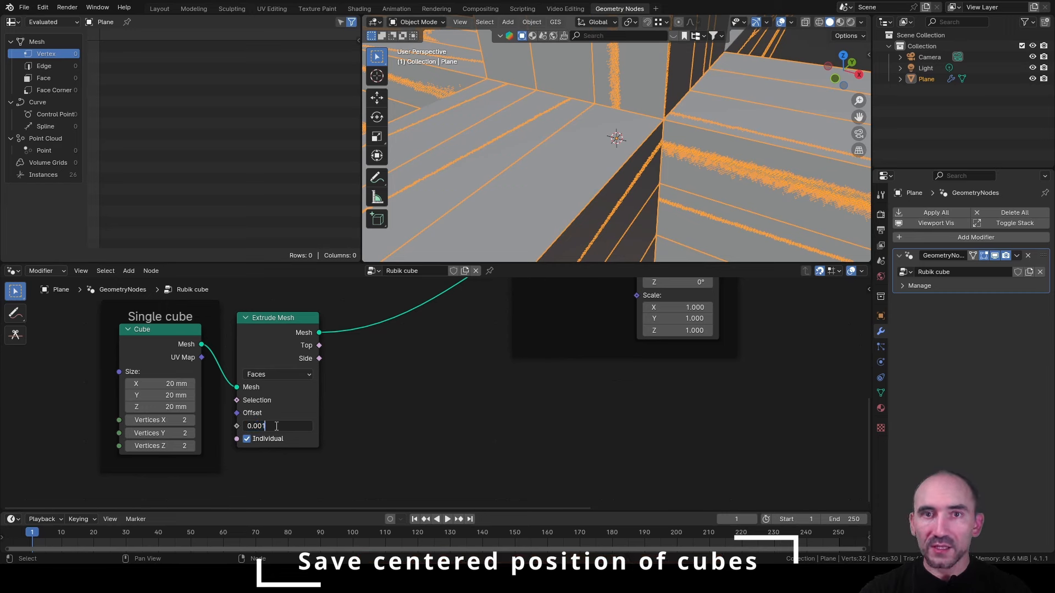
pyautogui.press('Return')
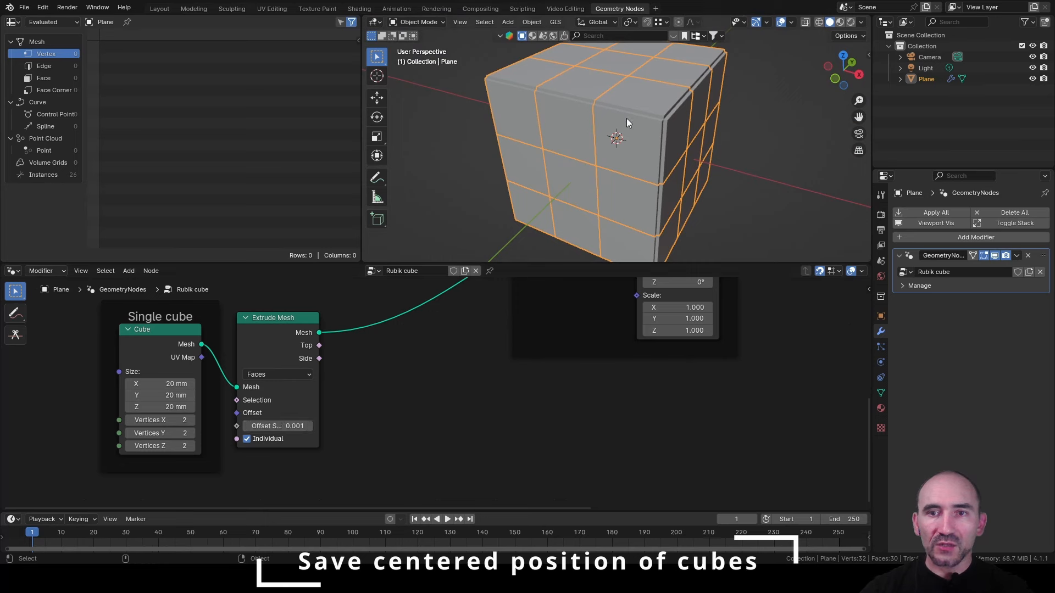
# Examine the extruded cube's upper corner close up in front orthographic wireframe view.
pyautogui.scroll(5, 692, 90)
pyautogui.moveTo(692, 90); pyautogui.dragTo(631, 134, button='middle')
pyautogui.scroll(-4, 687, 145)
pyautogui.press('KP_1')
pyautogui.keyDown('shift'); pyautogui.moveTo(526, 112); pyautogui.dragTo(610, 151, button='middle'); pyautogui.keyUp('shift')
pyautogui.scroll(5, 611, 141)
pyautogui.hotkey('shift', 'z')
pyautogui.scroll(2, 553, 108)
pyautogui.keyDown('shift'); pyautogui.moveTo(553, 108); pyautogui.dragTo(612, 153, button='middle'); pyautogui.keyUp('shift')
pyautogui.scroll(6, 609, 135)
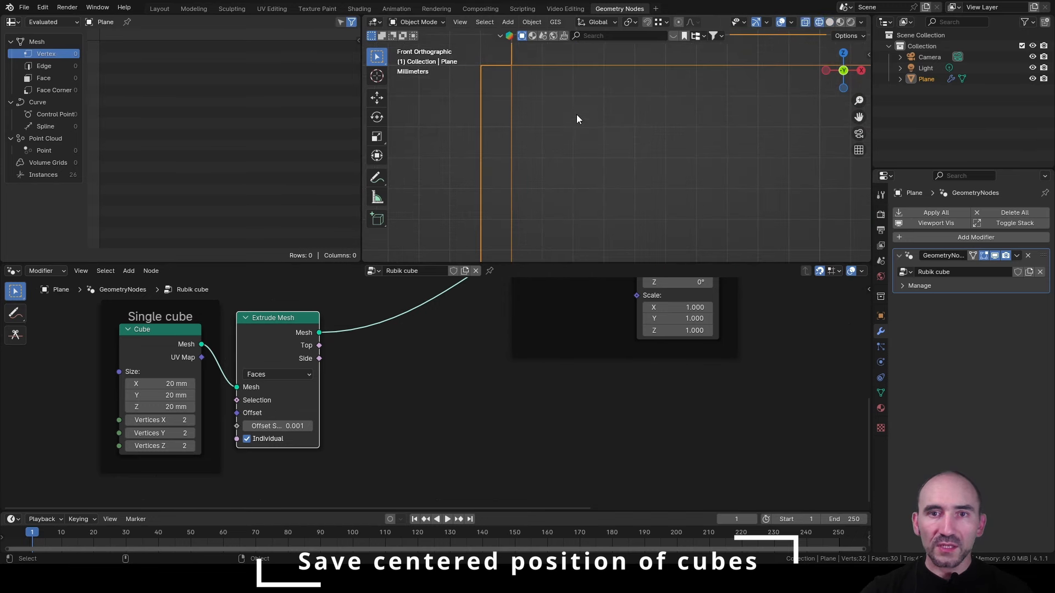
pyautogui.keyDown('shift'); pyautogui.moveTo(567, 105); pyautogui.dragTo(626, 186, button='middle'); pyautogui.keyUp('shift')
pyautogui.scroll(2, 621, 182)
pyautogui.keyDown('alt'); pyautogui.scroll(1, 626, 186); pyautogui.keyUp('alt')
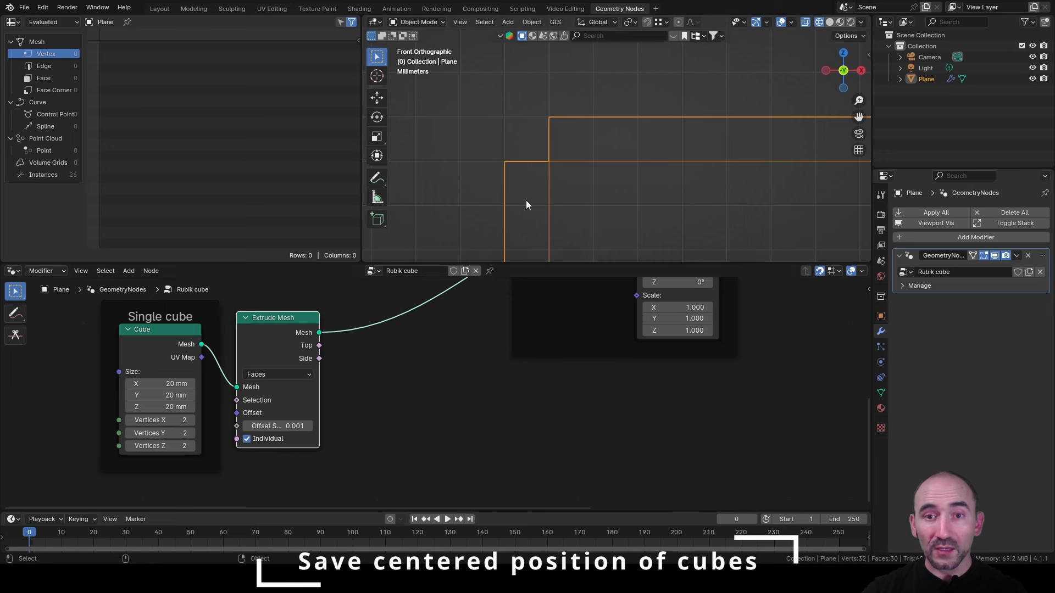
# Annotate the cube's corner gap with a circled inner vertex, an outward diagonal arrow and a diagonal line joining the two outer corners.
pyautogui.hotkey('shift', 'space')
pyautogui.press('d')
pyautogui.moveTo(550, 155)
pyautogui.mouseDown()
pyautogui.moveTo(549, 166)
pyautogui.moveTo(510, 120)
pyautogui.mouseUp()
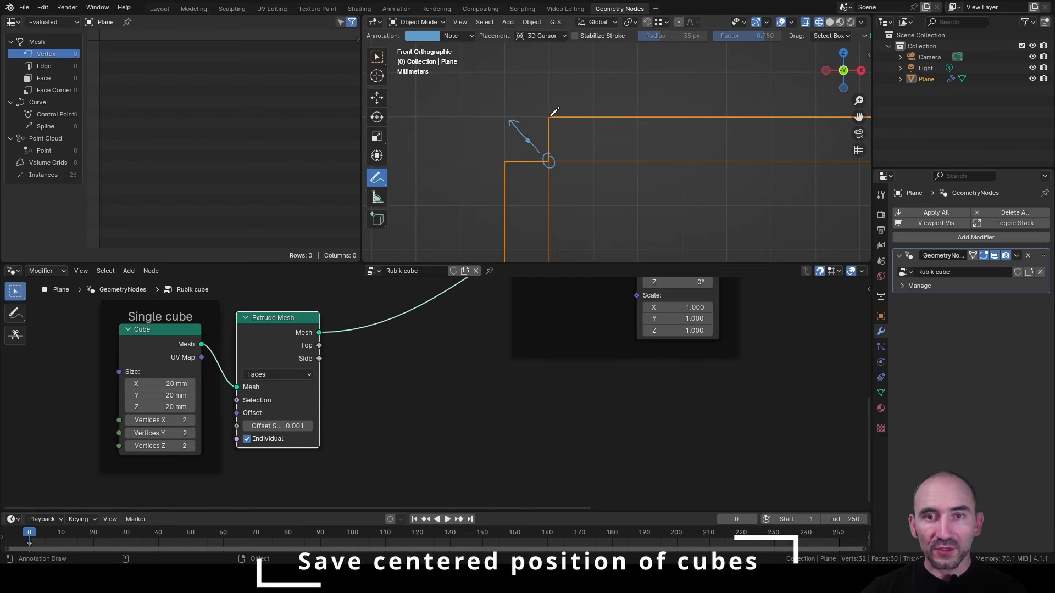
pyautogui.moveTo(548, 117)
pyautogui.mouseDown()
pyautogui.moveTo(503, 163)
pyautogui.moveTo(534, 145)
pyautogui.moveTo(548, 159)
pyautogui.mouseUp()
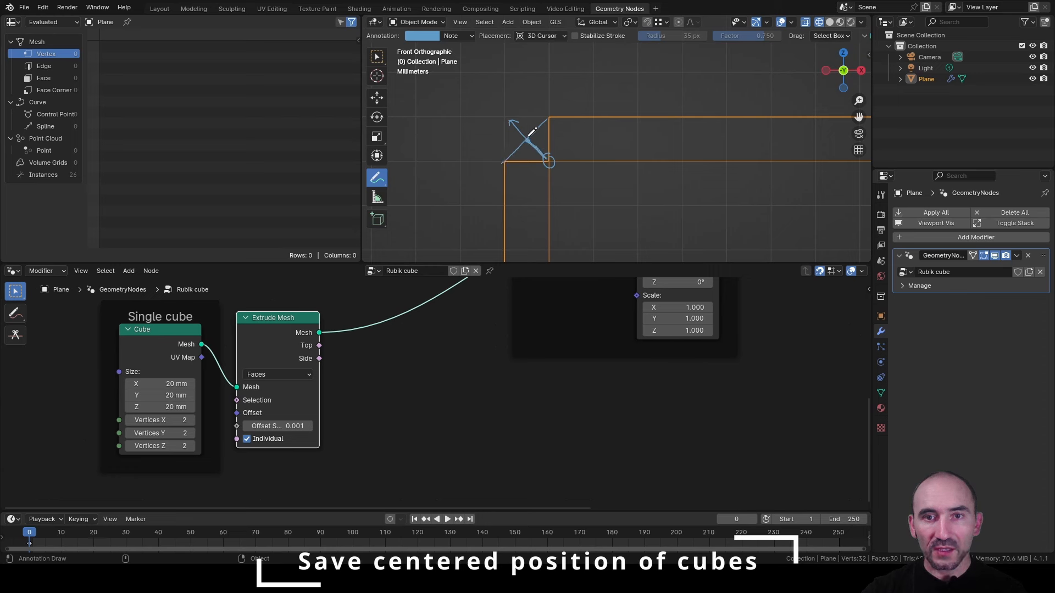
pyautogui.moveTo(548, 119); pyautogui.dragTo(510, 158)
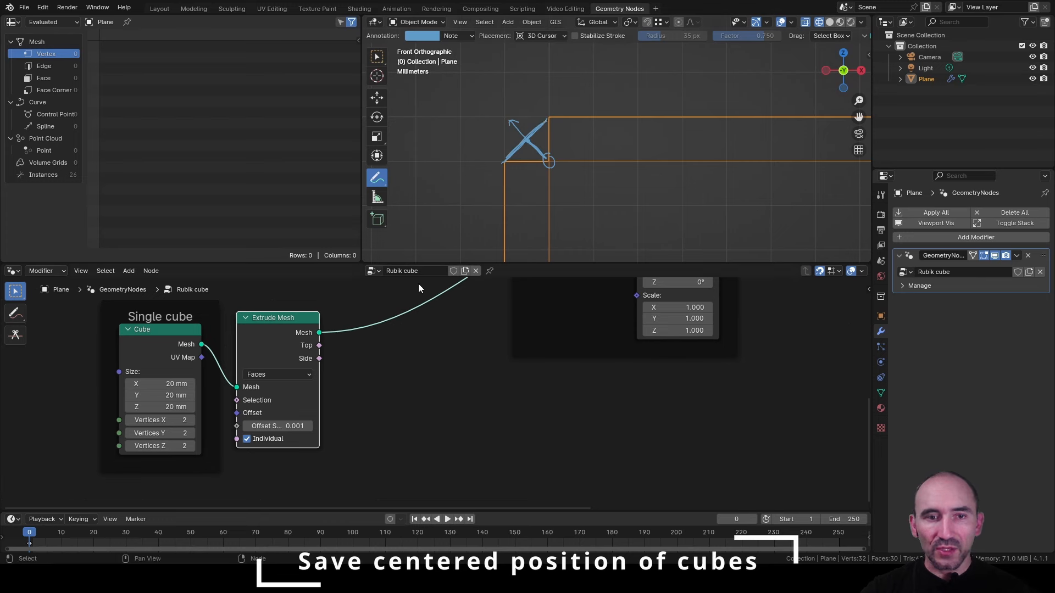
# Add a Set Position node beside Extrude Mesh, with its Geometry input fed by the extruded Mesh output.
pyautogui.hotkey('shift', 'a')
pyautogui.write('set posi')
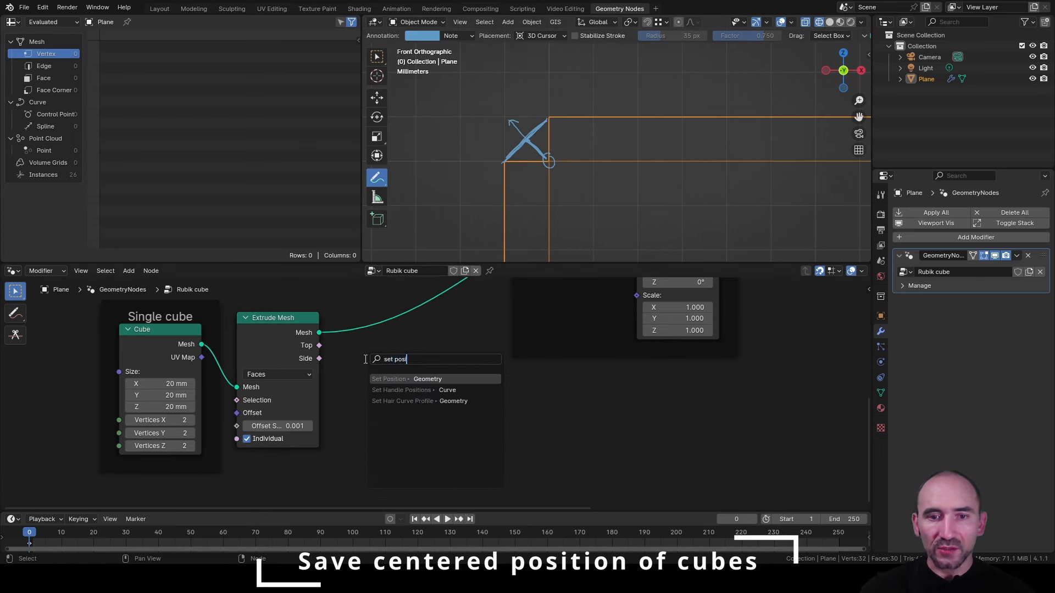
pyautogui.press('Return')
pyautogui.click(372, 410)
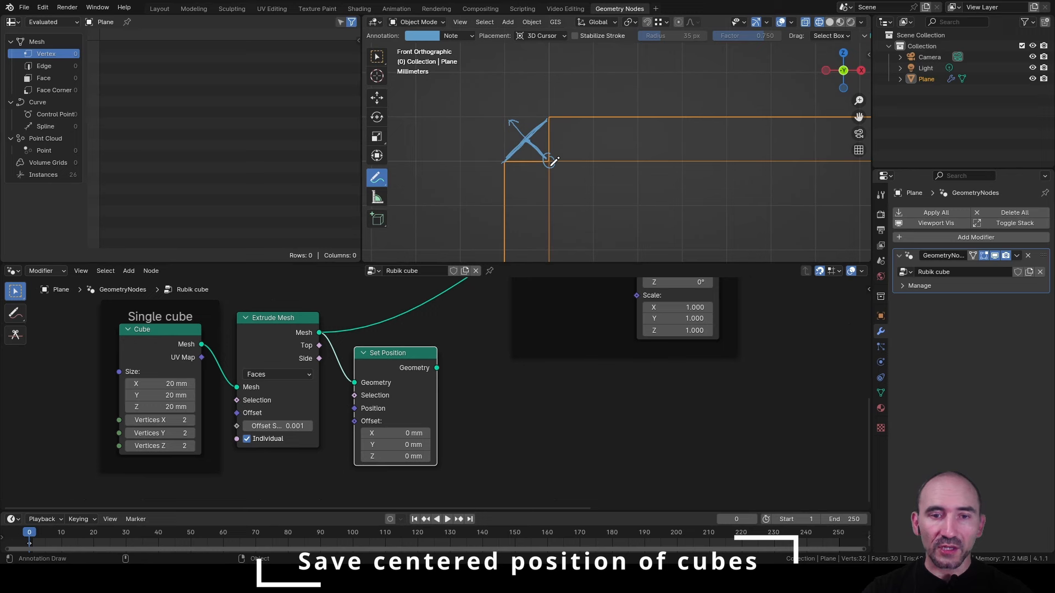
# Add a Capture Attribute node fed by the 20 mm Cube's Mesh output and set its data type to Vector.
pyautogui.moveTo(159, 330); pyautogui.dragTo(127, 346)
pyautogui.write('cap')
pyautogui.press('Return')
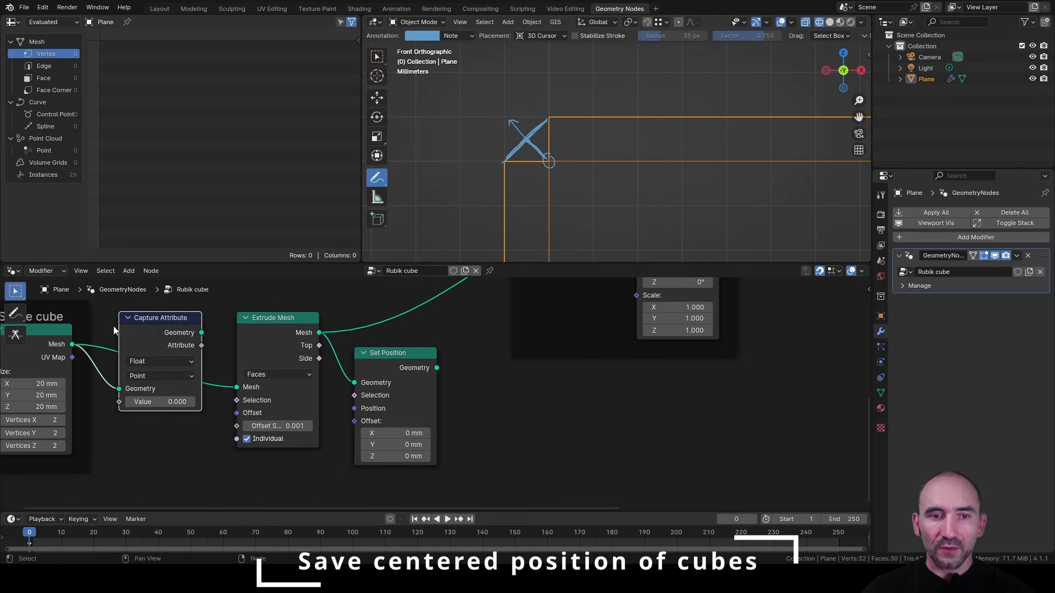
pyautogui.click(150, 363)
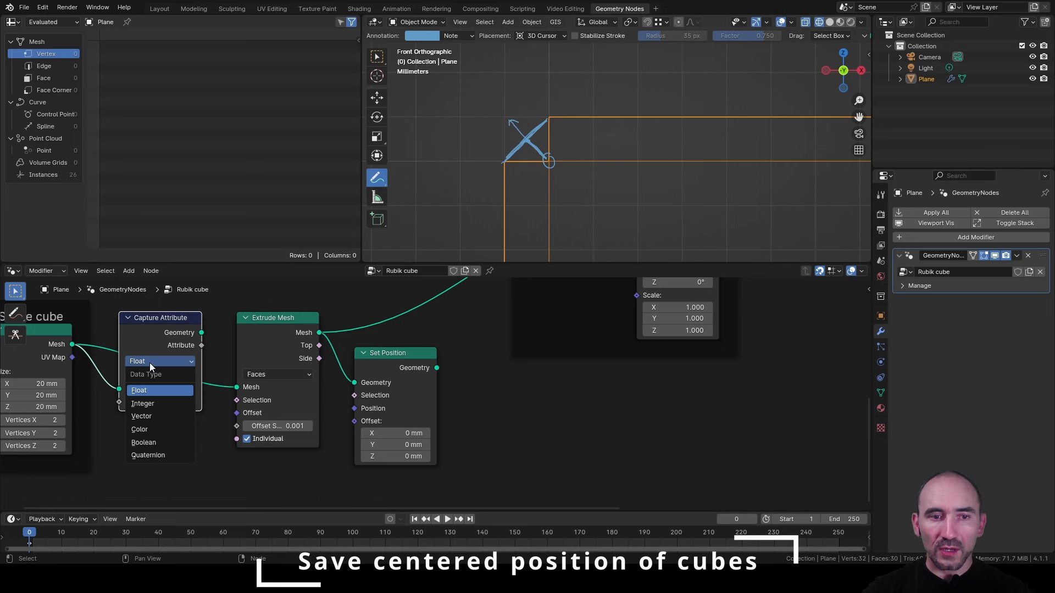
pyautogui.click(142, 416)
# Feed a new Position node into Capture Attribute's Value and connect Capture Attribute's Geometry output to Extrude Mesh.
pyautogui.moveTo(108, 413); pyautogui.dragTo(231, 368, button='middle')
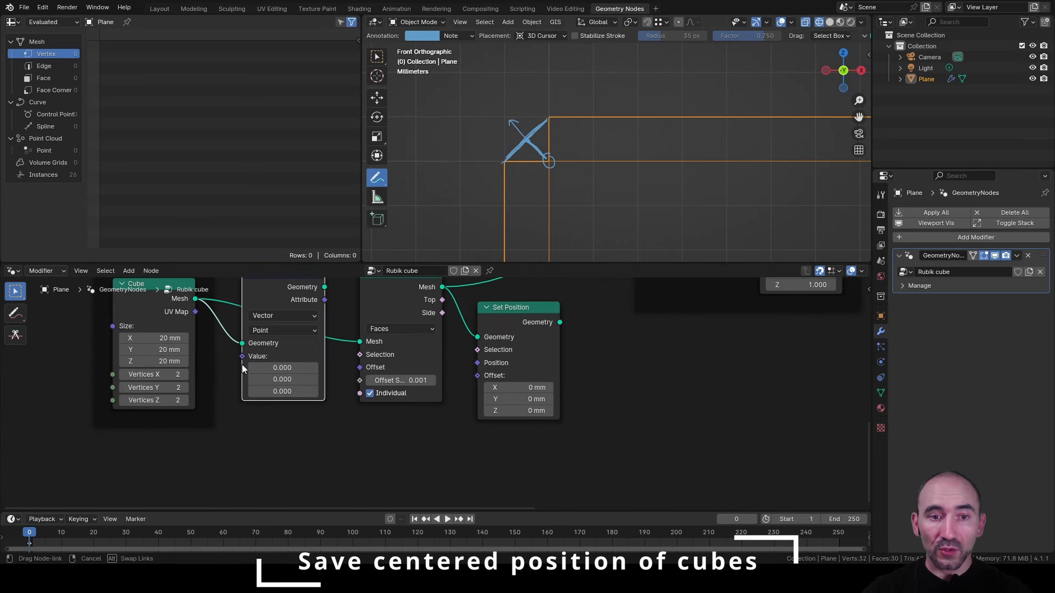
pyautogui.moveTo(243, 356); pyautogui.dragTo(221, 449)
pyautogui.write('position')
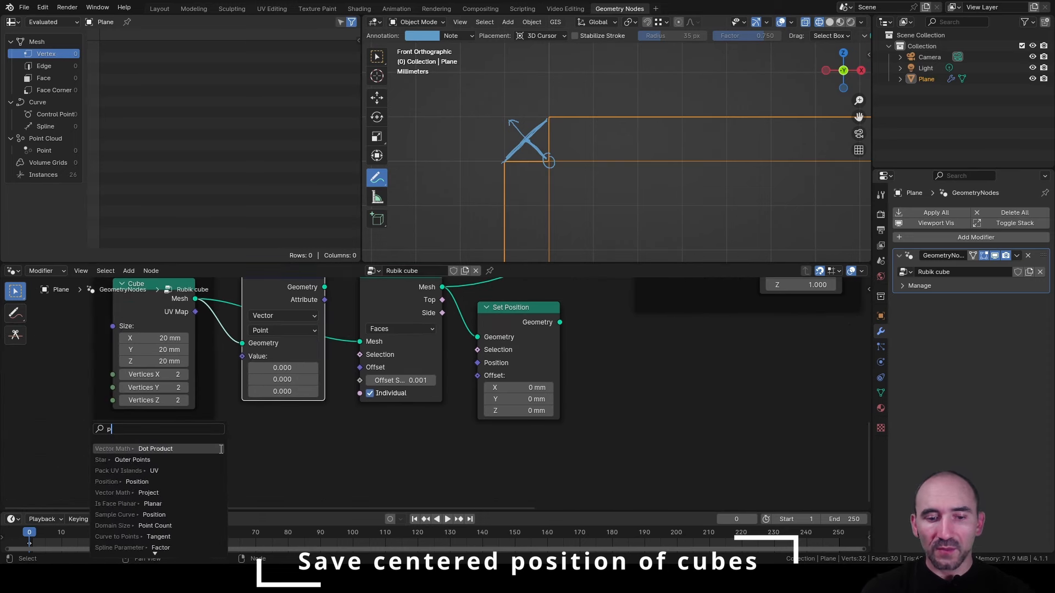
pyautogui.press('Return')
pyautogui.click(195, 450)
pyautogui.scroll(-1, 195, 450)
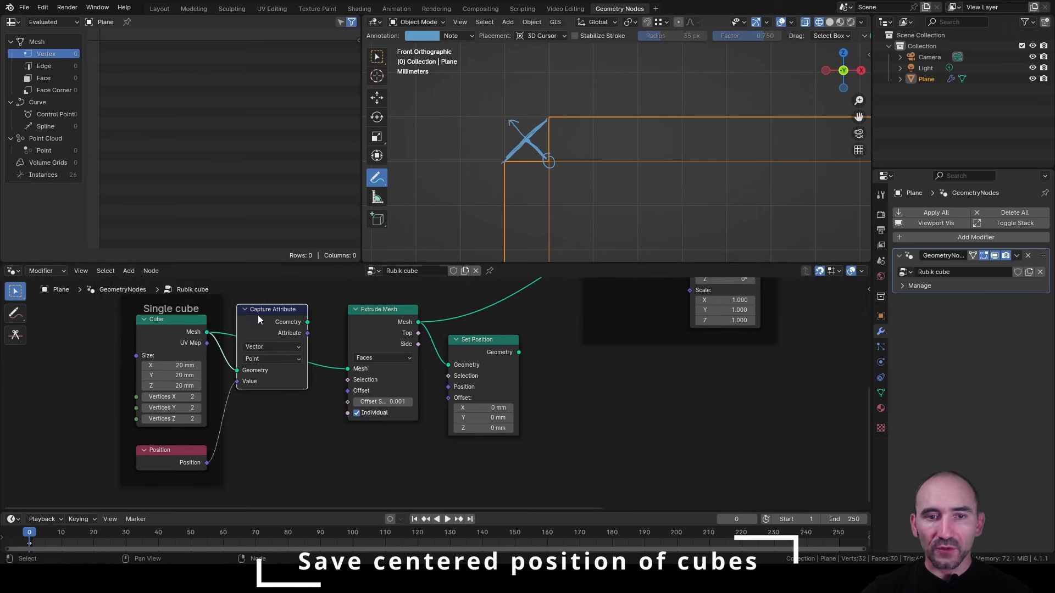
pyautogui.moveTo(309, 322); pyautogui.dragTo(348, 368)
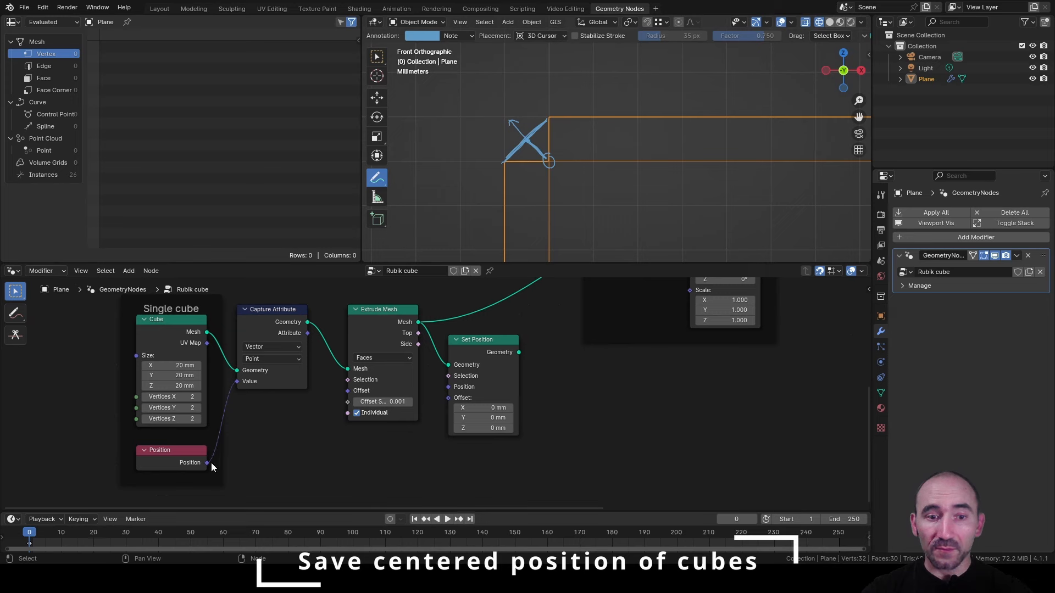
# Add a vector Equal comparison node fed by the Position output and place it directly below Extrude Mesh.
pyautogui.moveTo(211, 462); pyautogui.dragTo(272, 434)
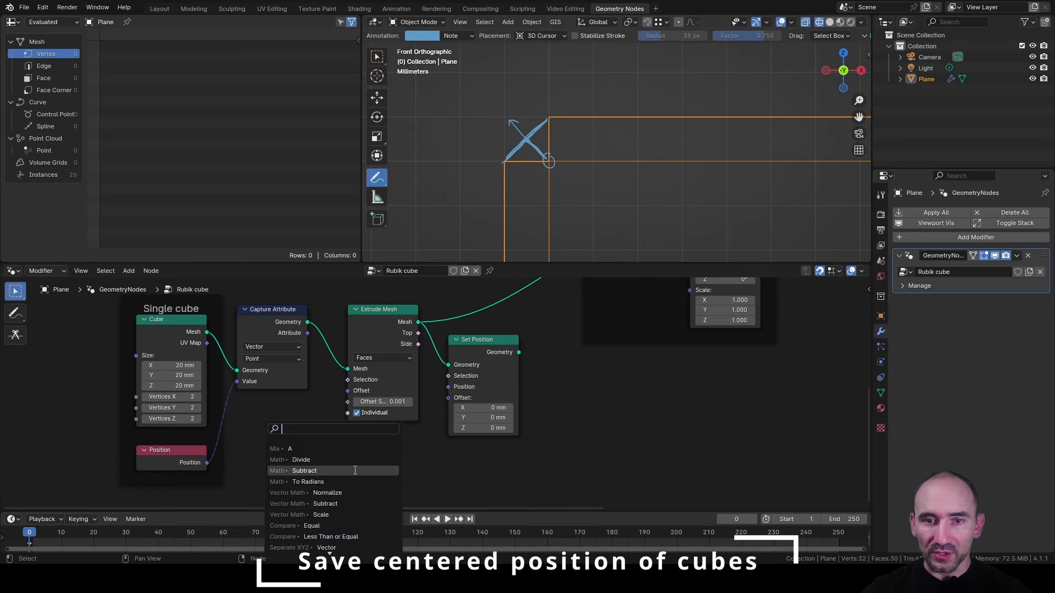
pyautogui.write('equal')
pyautogui.press('Return')
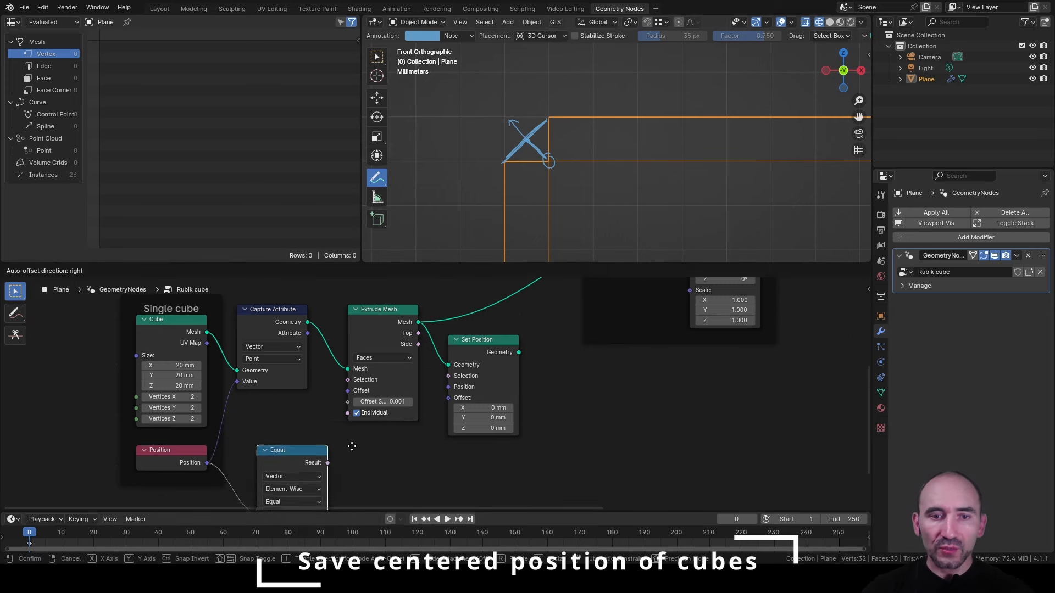
pyautogui.click(338, 422)
pyautogui.moveTo(265, 413); pyautogui.dragTo(346, 403)
# Connect the captured attribute to Equal's A input and Equal's Result to Set Position's Selection.
pyautogui.click(306, 334)
pyautogui.moveTo(307, 334); pyautogui.dragTo(318, 463)
pyautogui.moveTo(353, 414); pyautogui.dragTo(448, 376)
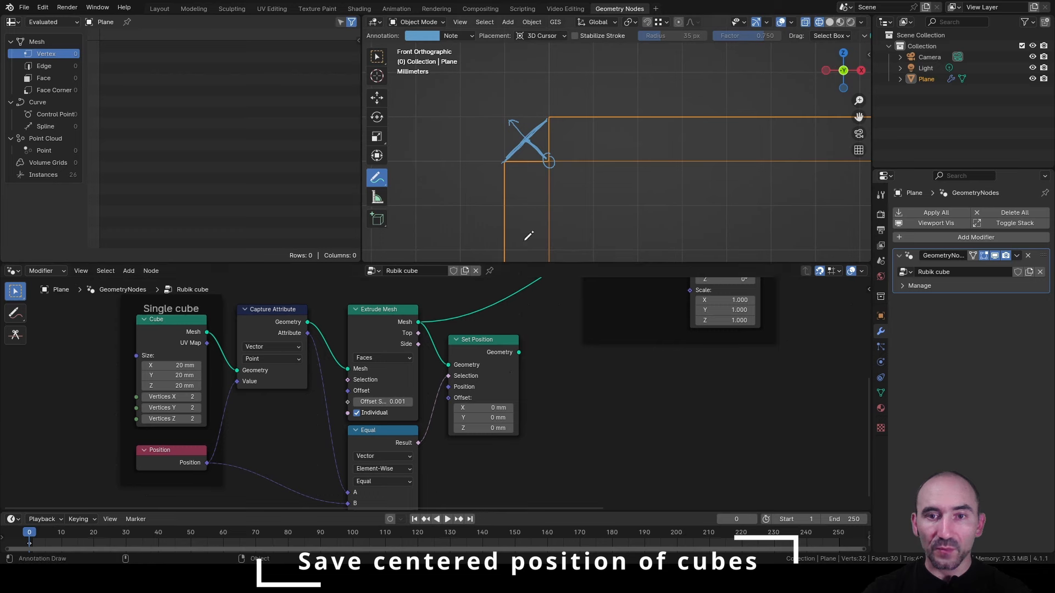
# Lower the Position node to line up with Equal's B input and save the file.
pyautogui.scroll(-1, 286, 429)
pyautogui.click(220, 454)
pyautogui.click(286, 299)
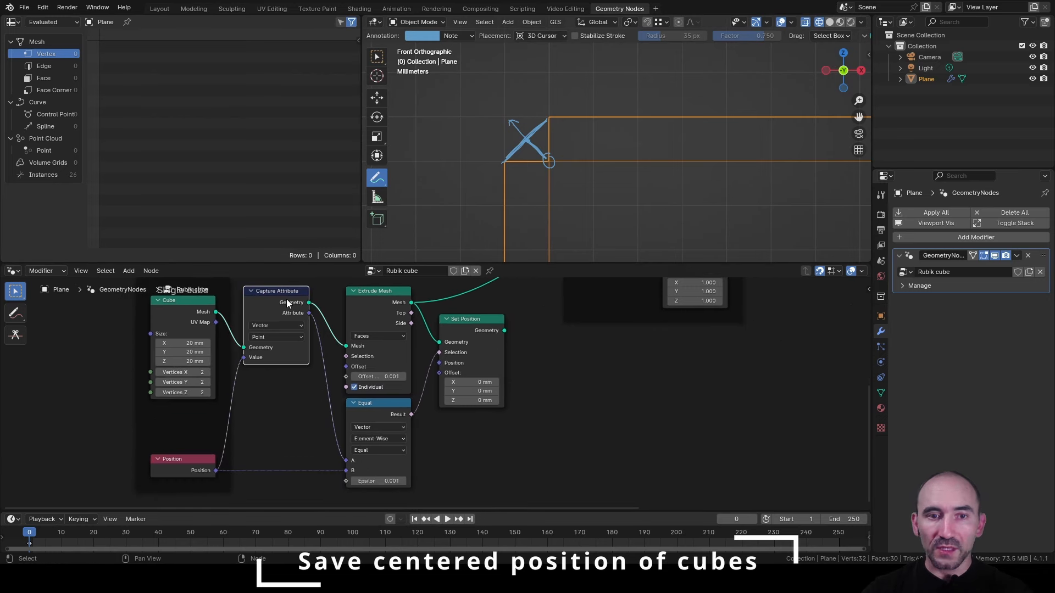
pyautogui.hotkey('ctrl', 's')
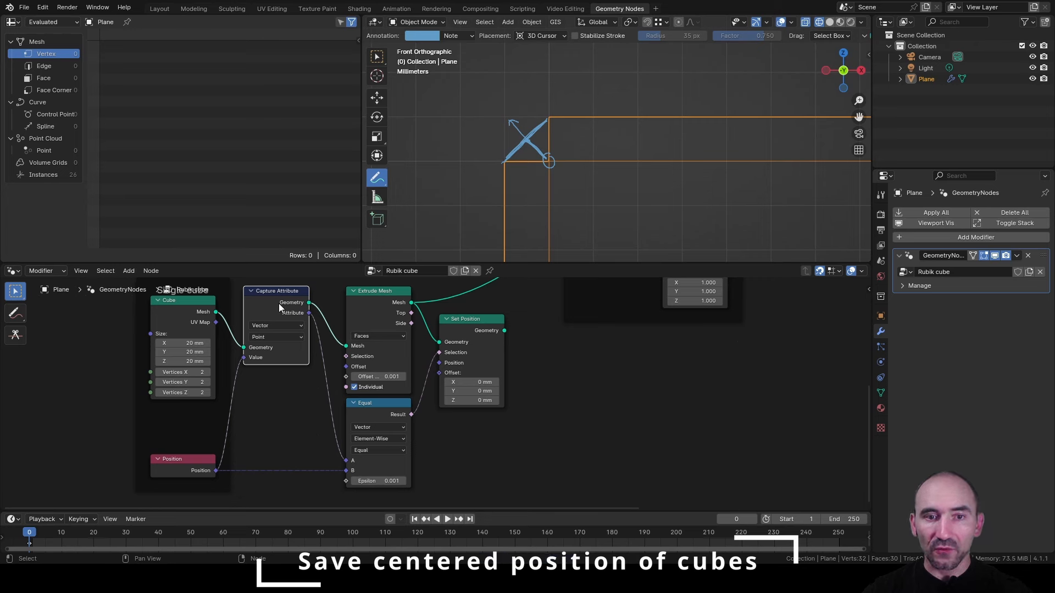
pyautogui.click(470, 331)
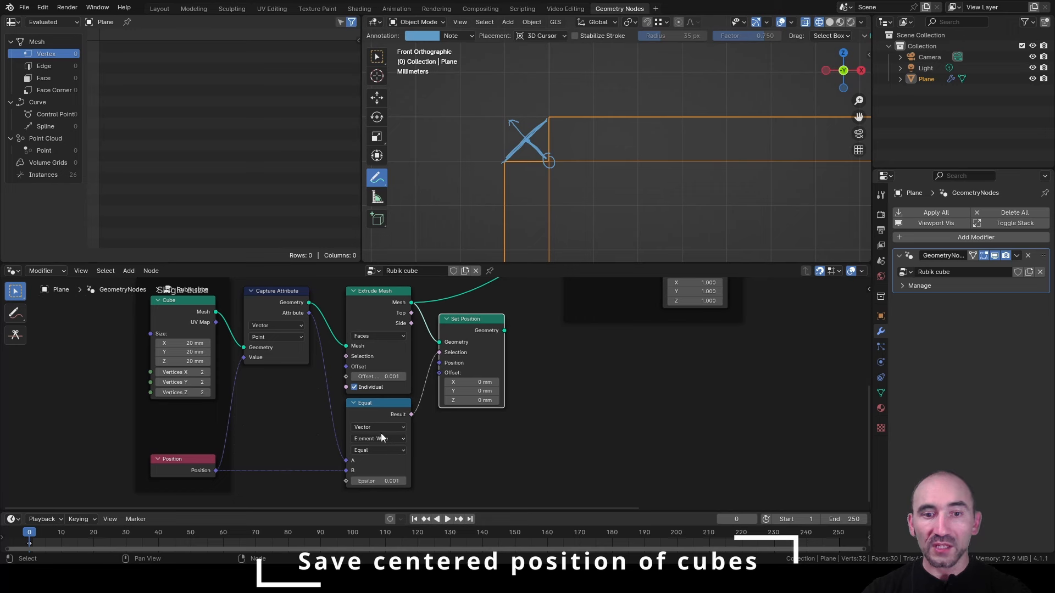
pyautogui.click(193, 472)
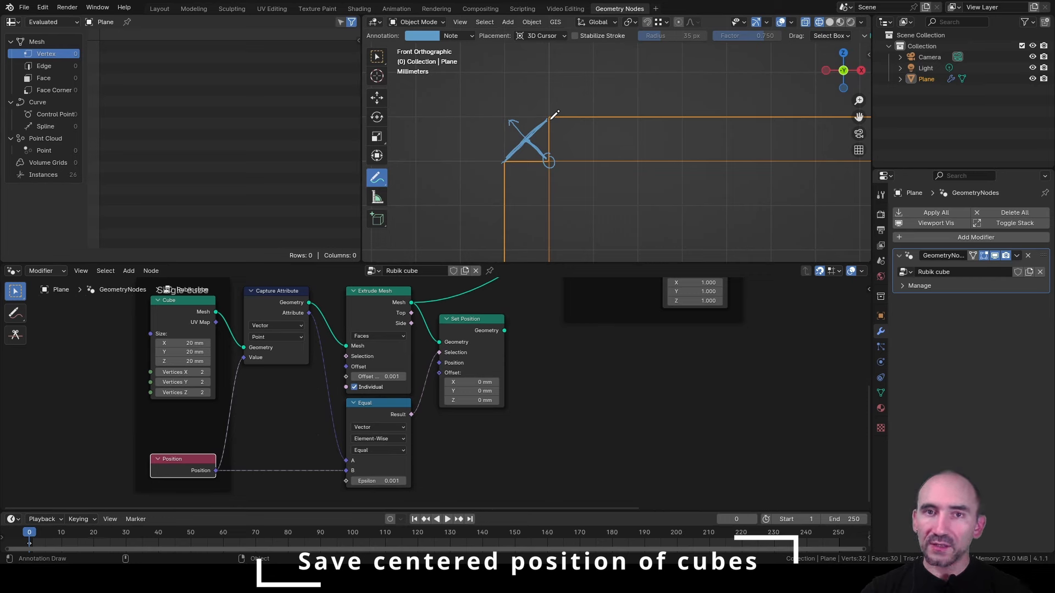
pyautogui.scroll(-5, 607, 160)
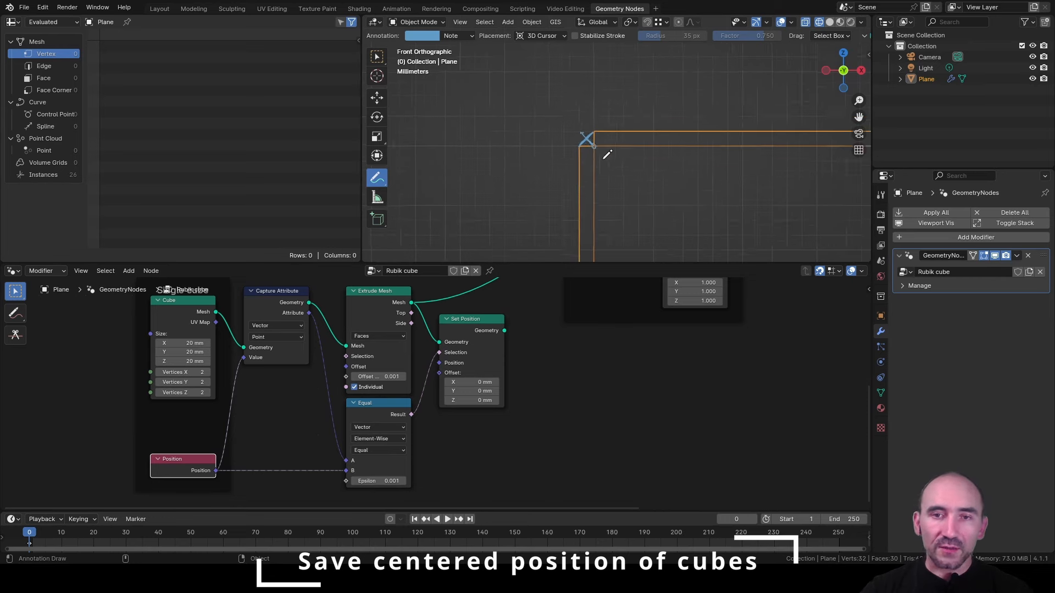
pyautogui.moveTo(615, 147)
pyautogui.mouseDown(button='middle')
pyautogui.moveTo(624, 118)
pyautogui.moveTo(606, 105)
pyautogui.moveTo(519, 76)
pyautogui.mouseUp(button='middle')
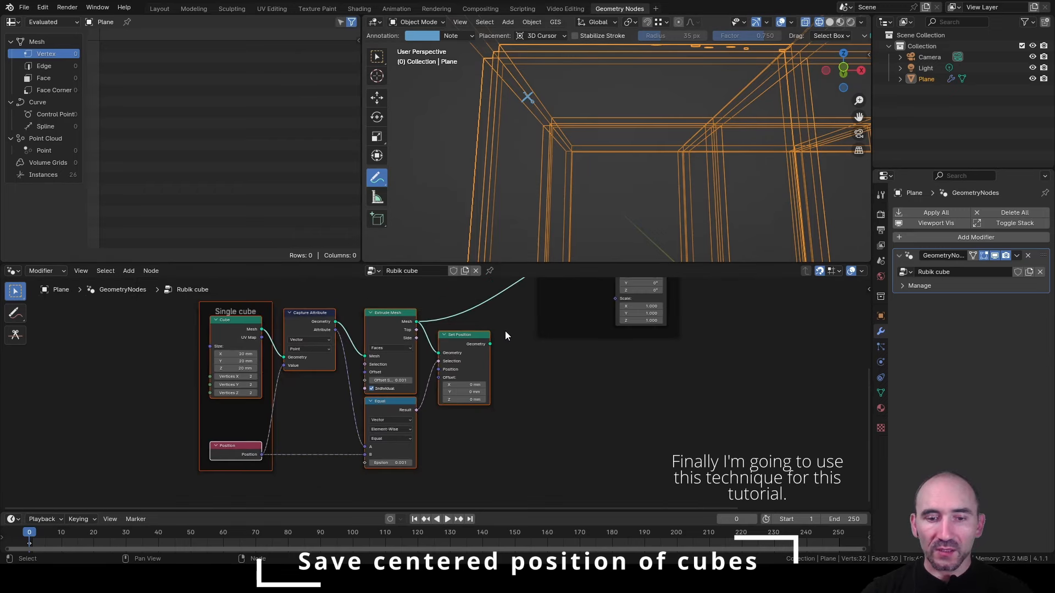
# Shift all single-cube nodes away from the Global cube frame and widen the gap between Extrude Mesh and Set Position.
pyautogui.press('g')
pyautogui.click(408, 331)
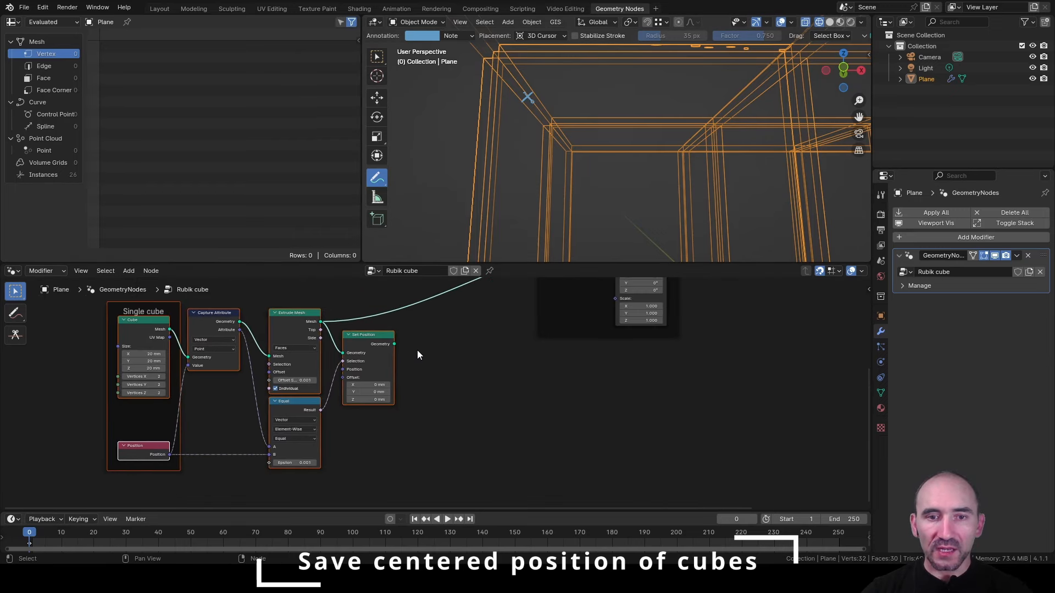
pyautogui.scroll(3, 417, 351)
pyautogui.moveTo(360, 341); pyautogui.dragTo(427, 342)
pyautogui.click(427, 342)
# Add a Normal node feeding Set Position's Offset and place it below the Equal node.
pyautogui.moveTo(427, 342); pyautogui.dragTo(414, 430)
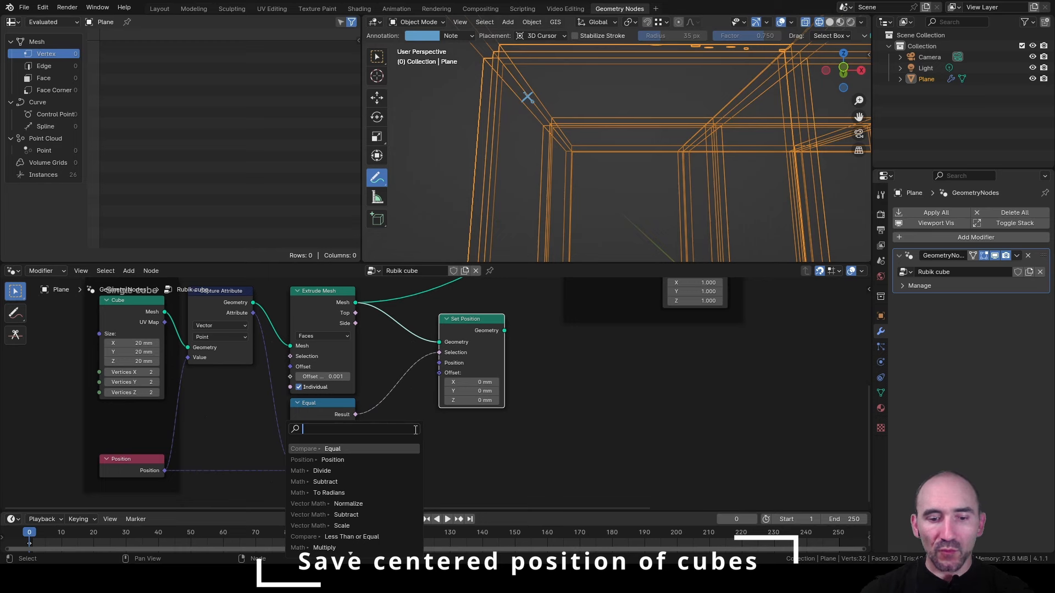
pyautogui.write('normal')
pyautogui.press('Return')
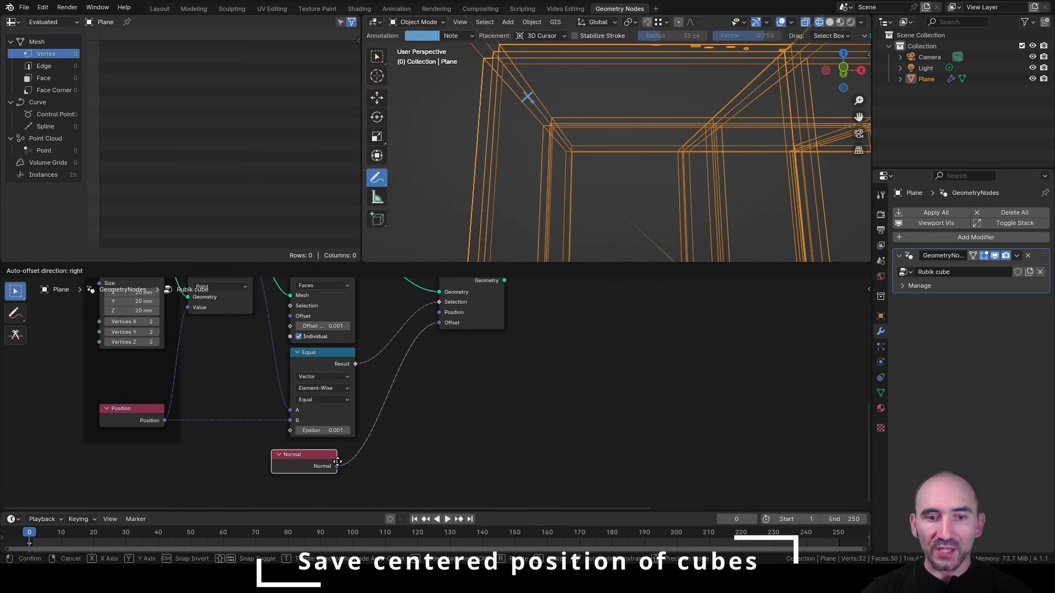
pyautogui.click(341, 459)
# Insert a vector Scale node between the Normal node and Set Position's Offset, working in front view.
pyautogui.press('KP_1')
pyautogui.moveTo(346, 466); pyautogui.dragTo(391, 467)
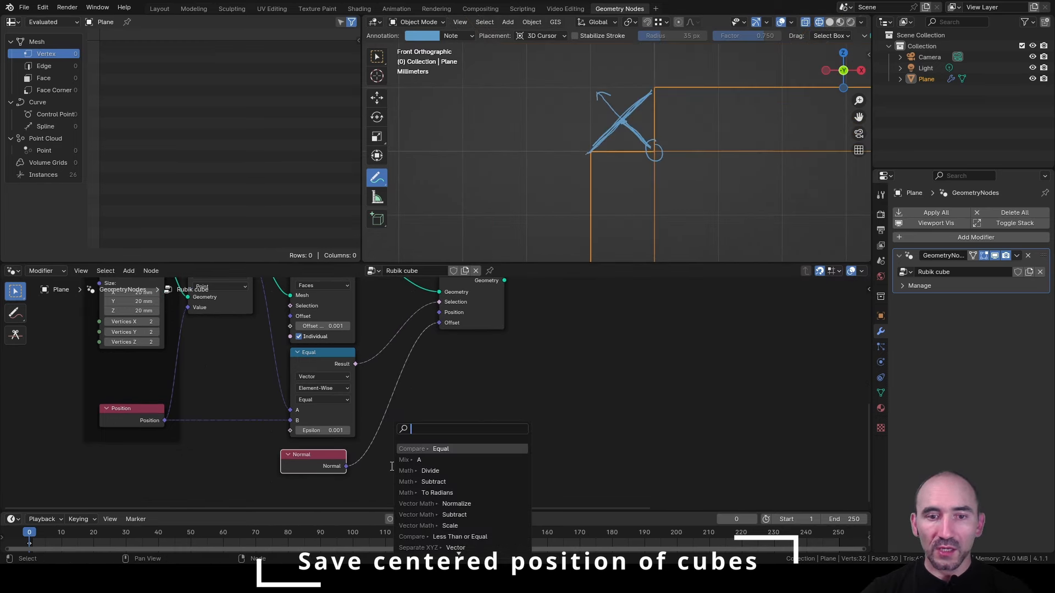
pyautogui.write('scale')
pyautogui.press('Return')
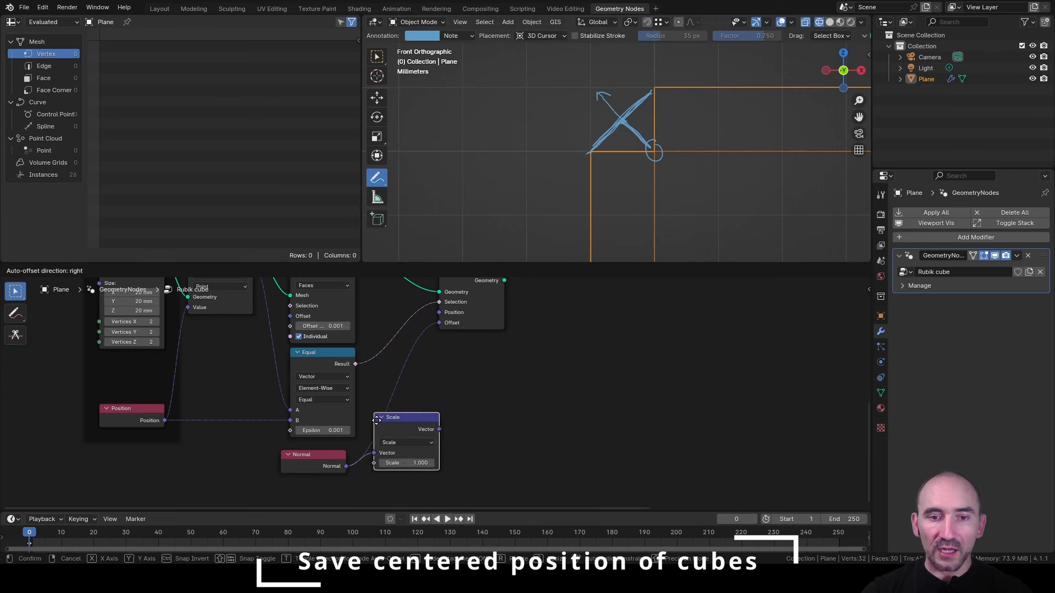
pyautogui.click(371, 434)
pyautogui.moveTo(439, 448); pyautogui.dragTo(439, 323)
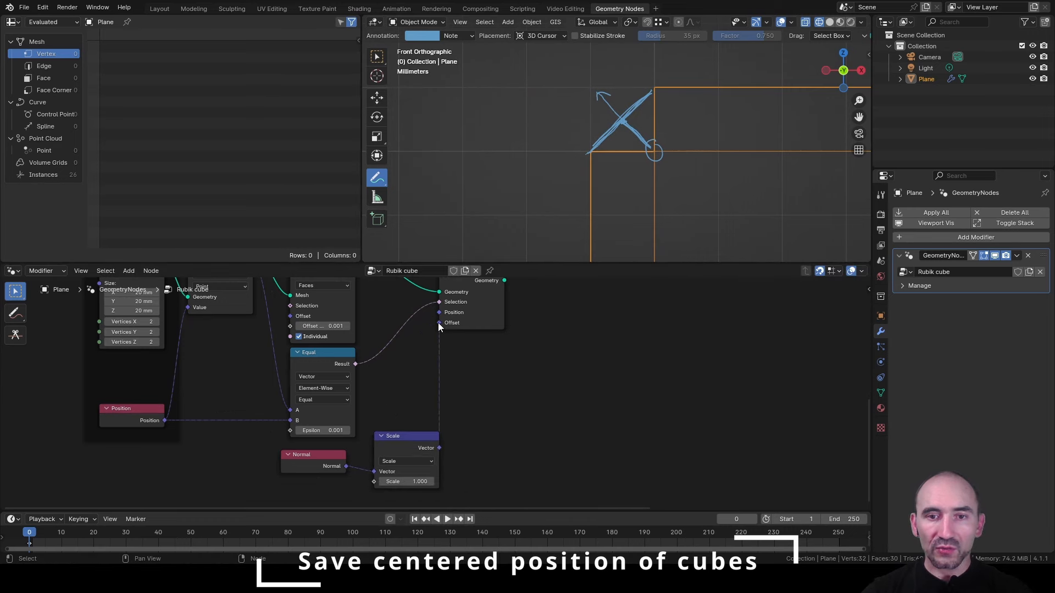
# Connect Set Position's Geometry output to the Instance input of Instance on Points.
pyautogui.scroll(-2, 525, 354)
pyautogui.moveTo(525, 354); pyautogui.dragTo(481, 423, button='middle')
pyautogui.moveTo(428, 422); pyautogui.dragTo(563, 313)
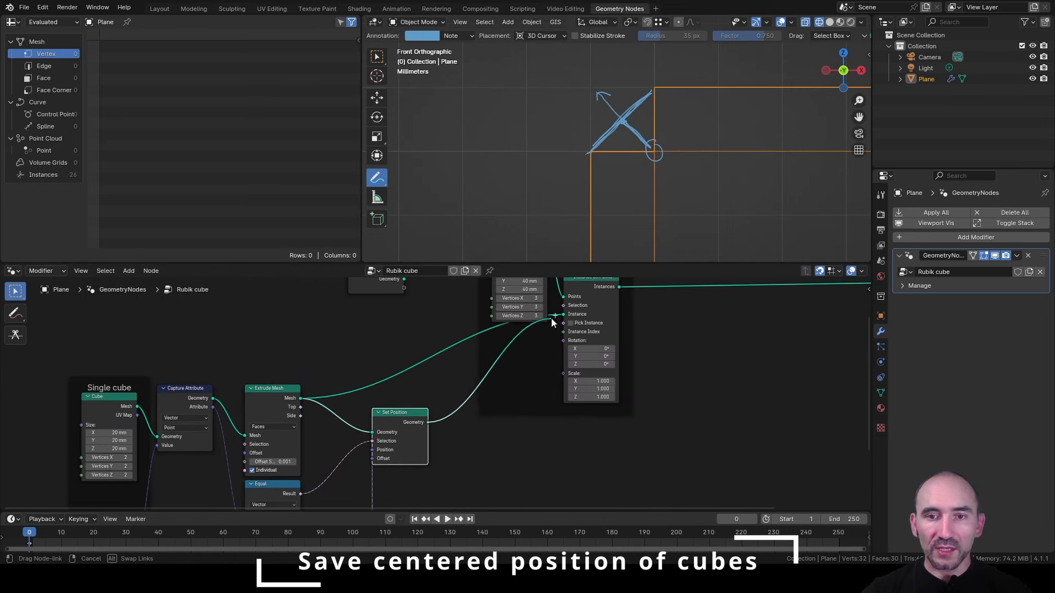
# Set the factor of the Scale node fed by Normal to 0.001.
pyautogui.moveTo(364, 443); pyautogui.dragTo(476, 504, button='middle')
pyautogui.scroll(9, 499, 400)
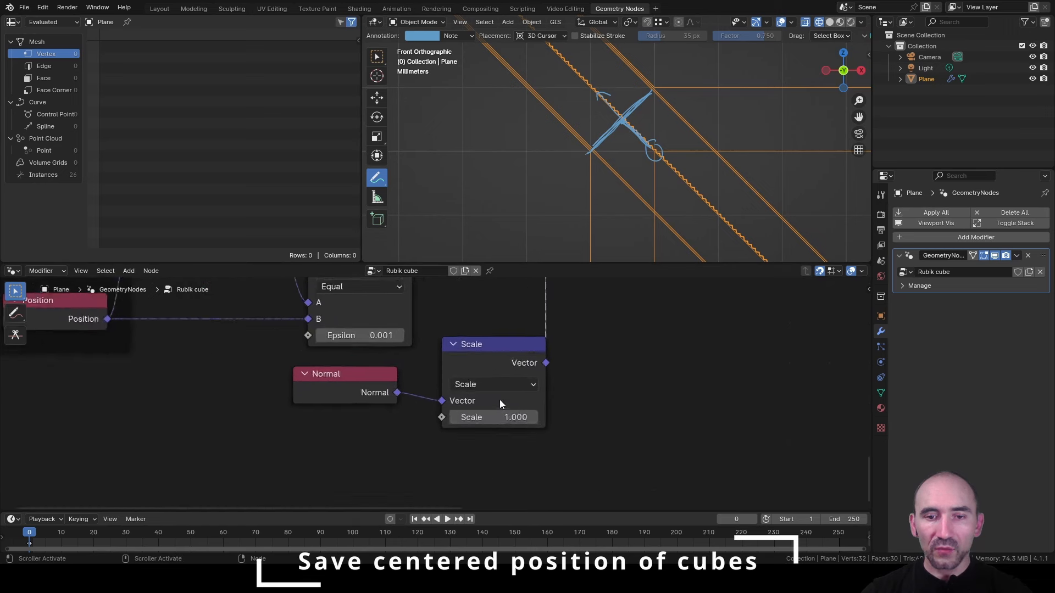
pyautogui.keyDown('shift'); pyautogui.moveTo(508, 418); pyautogui.dragTo(458, 419); pyautogui.keyUp('shift')
pyautogui.click(504, 422)
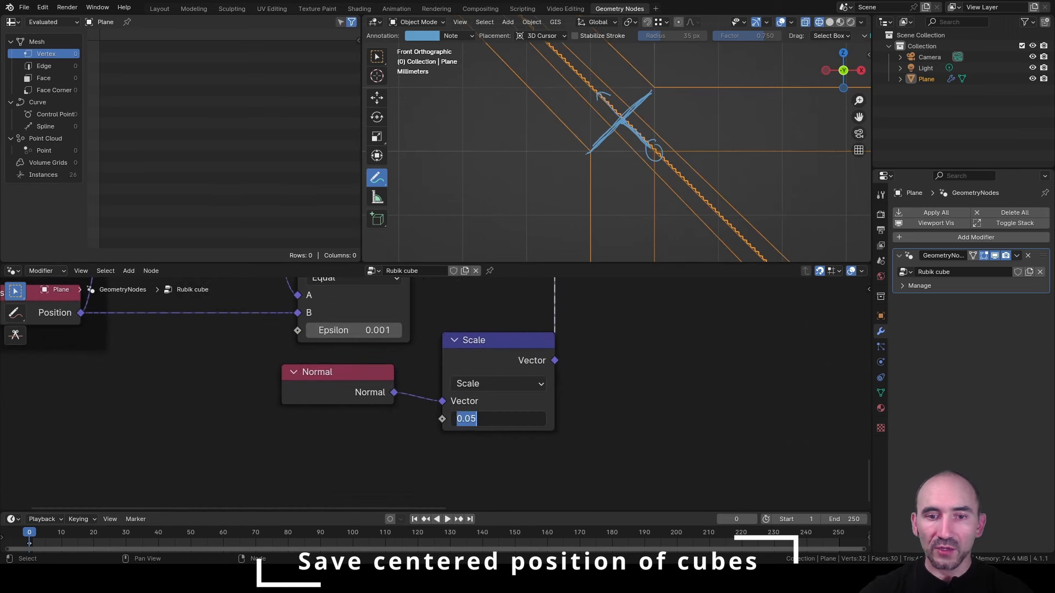
pyautogui.write('0.001')
pyautogui.press('Return')
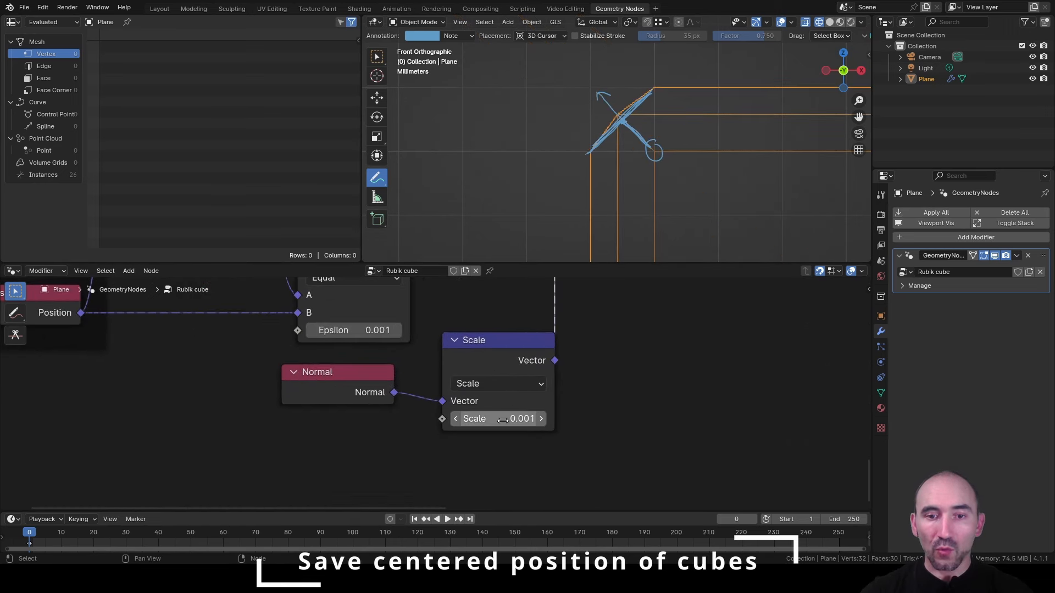
# Fine-tune the Scale node's factor to 0.0009 so the moved corner lies on the chamfer line.
pyautogui.scroll(5, 712, 116)
pyautogui.keyDown('shift'); pyautogui.moveTo(698, 111); pyautogui.dragTo(667, 170, button='middle'); pyautogui.keyUp('shift')
pyautogui.click(494, 418)
pyautogui.write('0.0009')
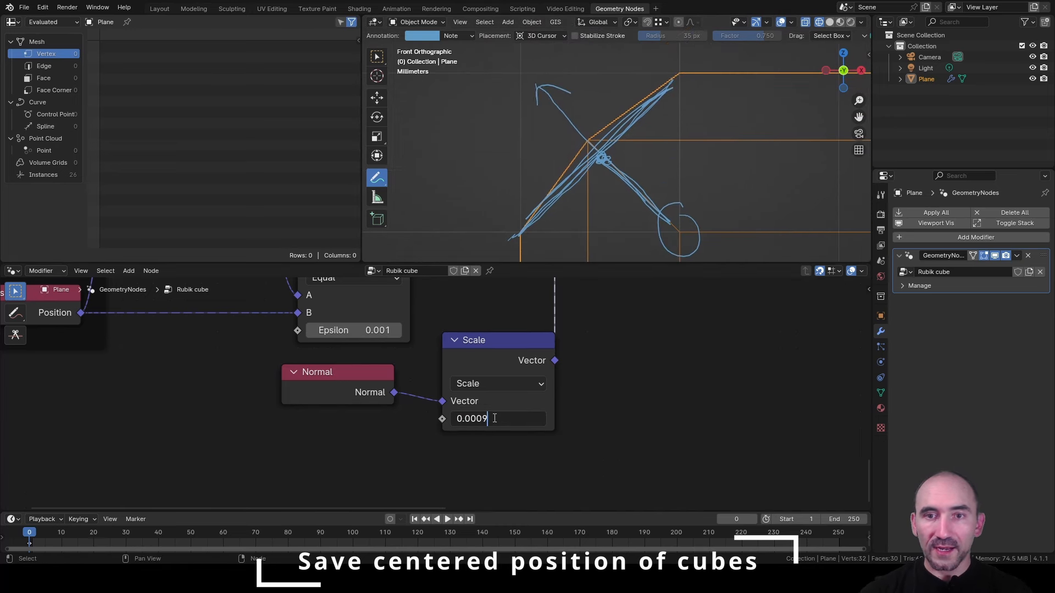
pyautogui.press('Return')
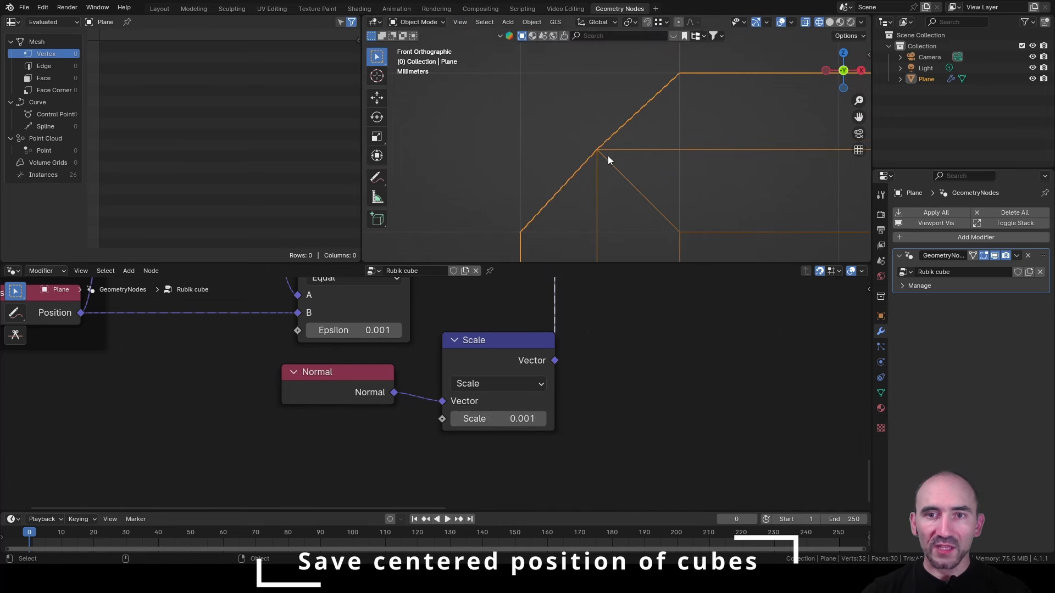
pyautogui.scroll(-2, 606, 153)
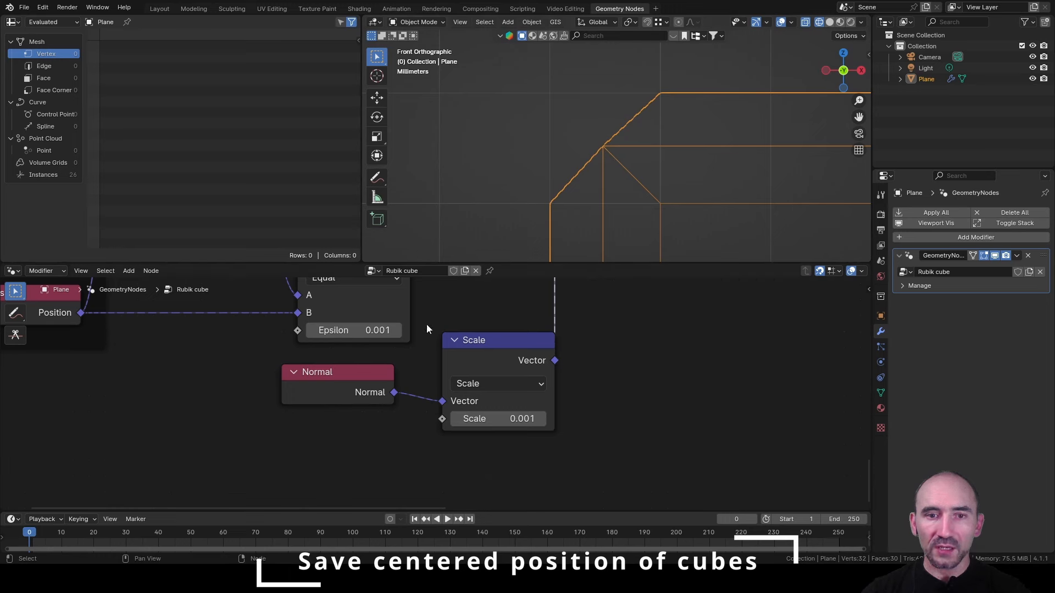
# Add an Index node with an integer Less Than comparison against 8 and connect its Result to Set Position's Selection.
pyautogui.scroll(-5, 352, 428)
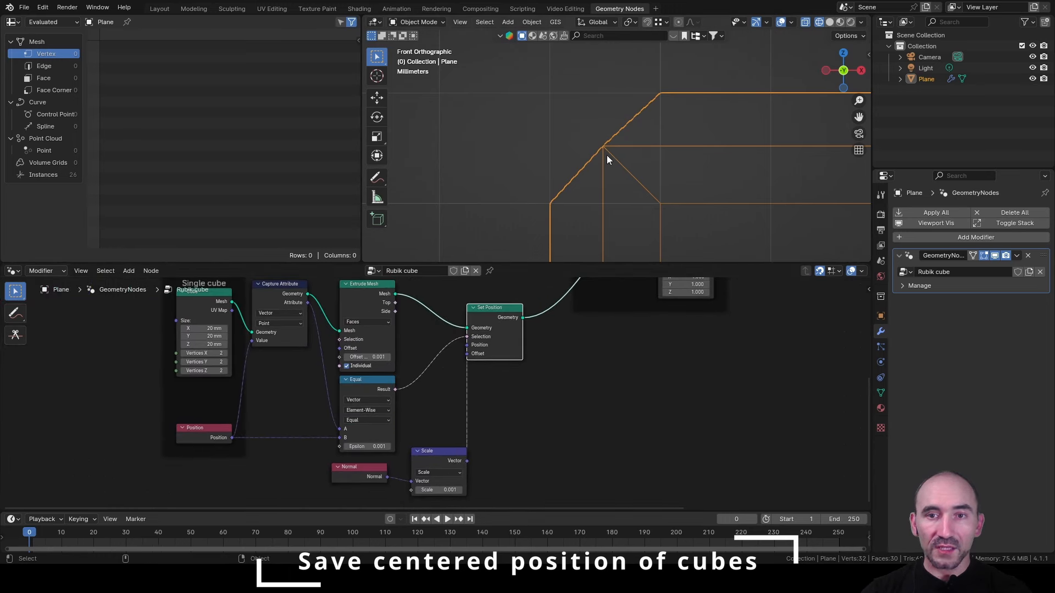
pyautogui.click(222, 468)
pyautogui.hotkey('shift', 'a')
pyautogui.write('index')
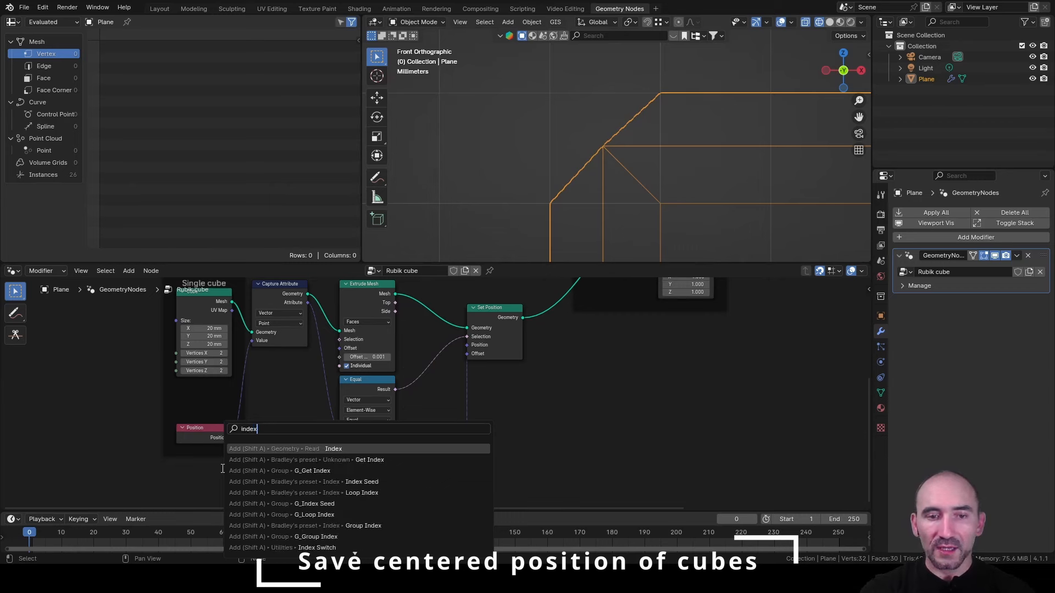
pyautogui.press('Return')
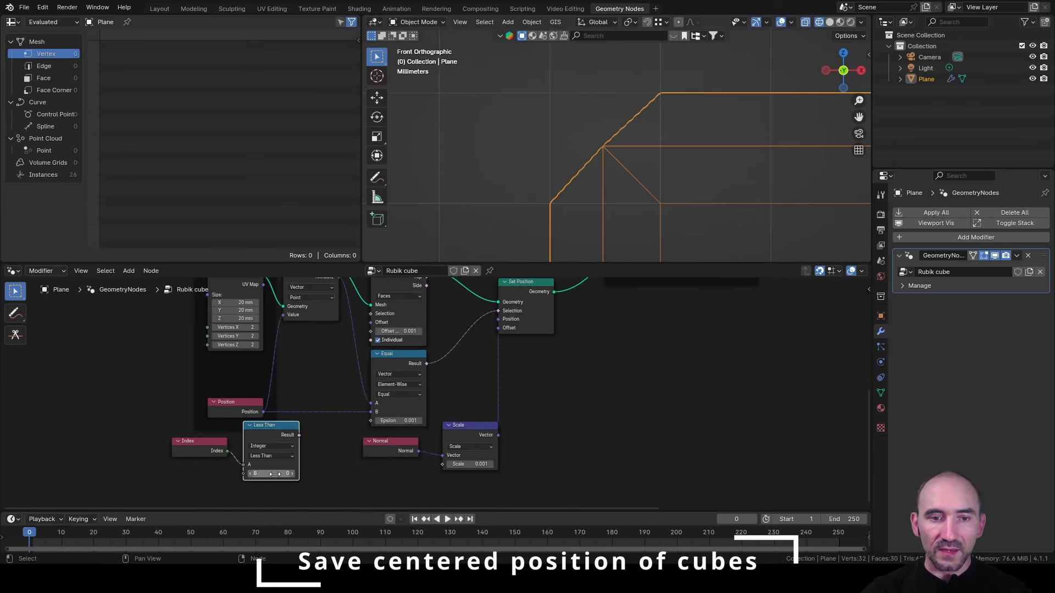
pyautogui.click(276, 474)
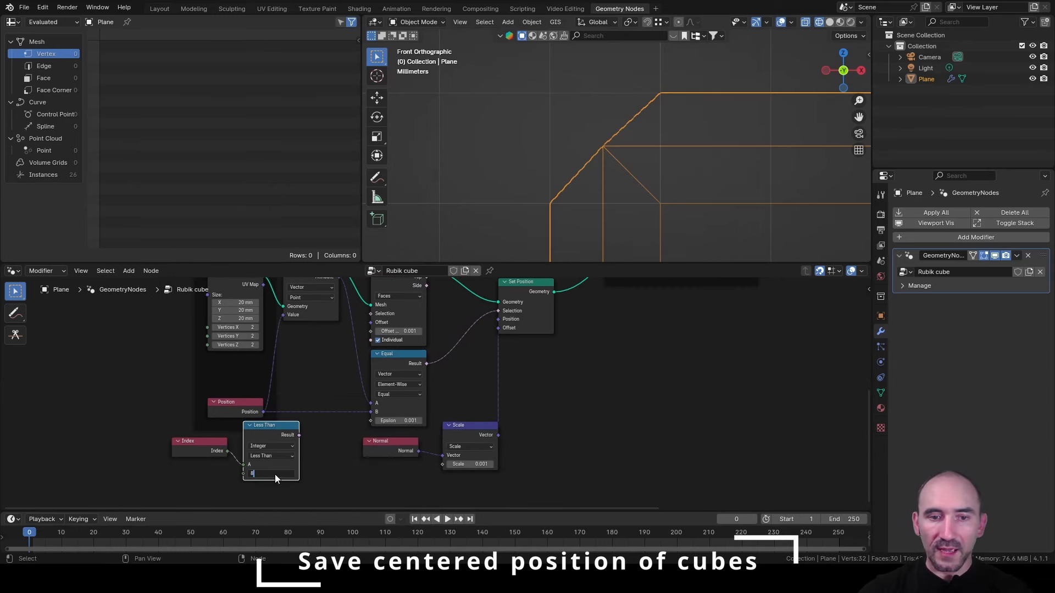
pyautogui.moveTo(299, 435); pyautogui.dragTo(497, 313)
# Examine the chamfered cube edges in solid shading from a perspective view.
pyautogui.scroll(-14, 584, 177)
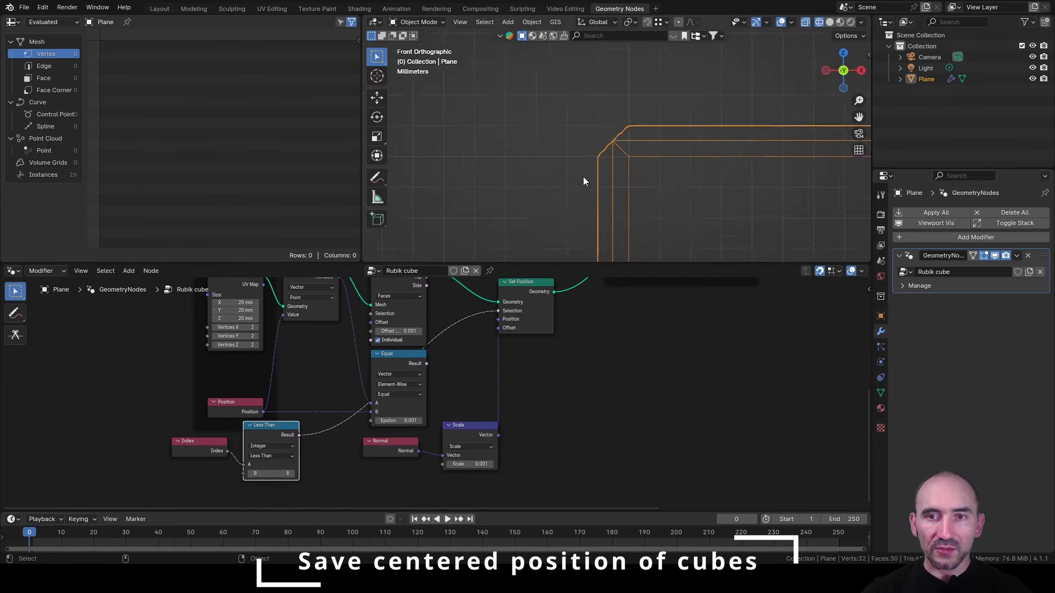
pyautogui.scroll(-5, 586, 180)
pyautogui.moveTo(593, 164); pyautogui.dragTo(621, 173, button='middle')
pyautogui.scroll(4, 635, 176)
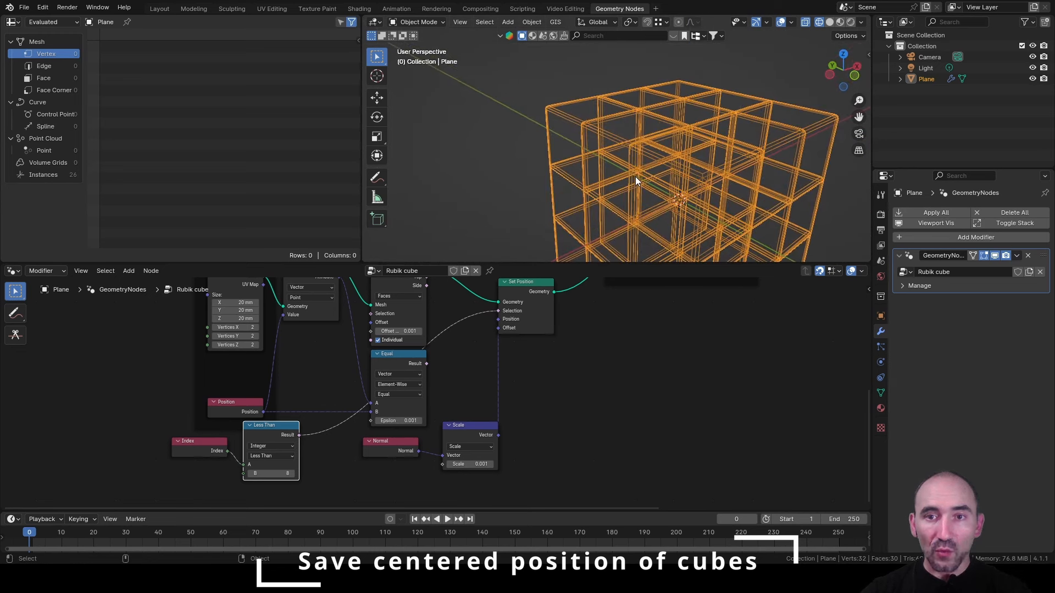
pyautogui.hotkey('shift', 'z')
pyautogui.scroll(4, 628, 194)
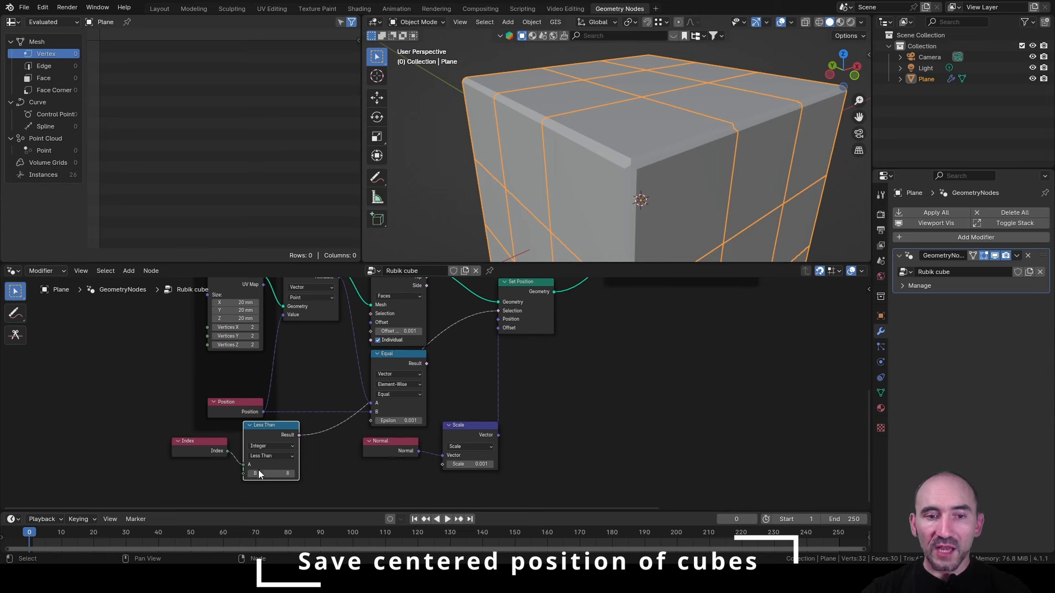
# Remove the Capture Attribute, Position and Equal nodes while keeping the Cube mesh connected to Extrude Mesh.
pyautogui.moveTo(312, 337); pyautogui.dragTo(296, 387, button='middle')
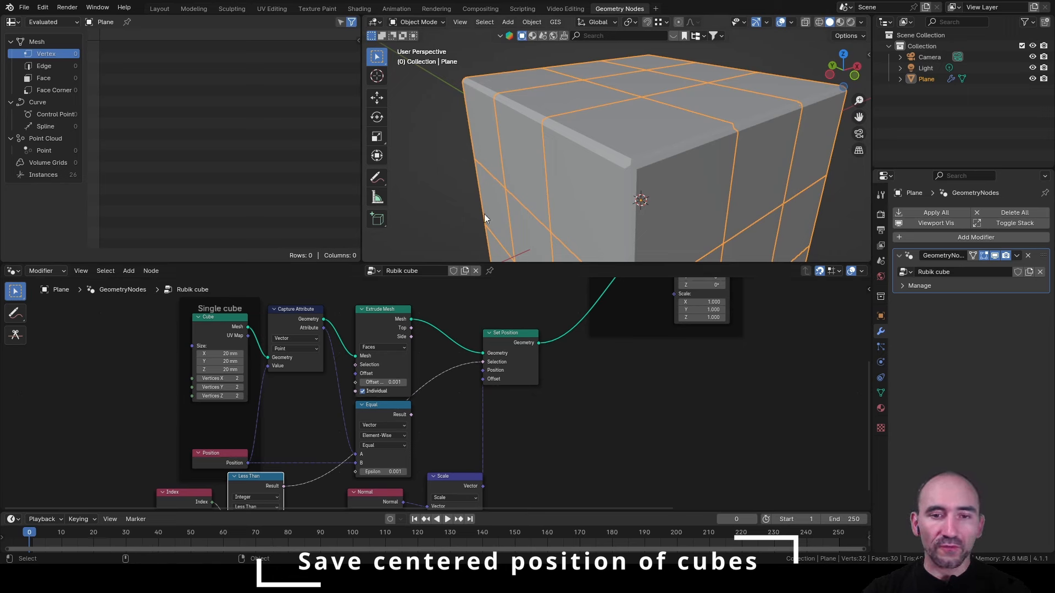
pyautogui.moveTo(453, 421); pyautogui.dragTo(443, 386, button='middle')
pyautogui.click(364, 374)
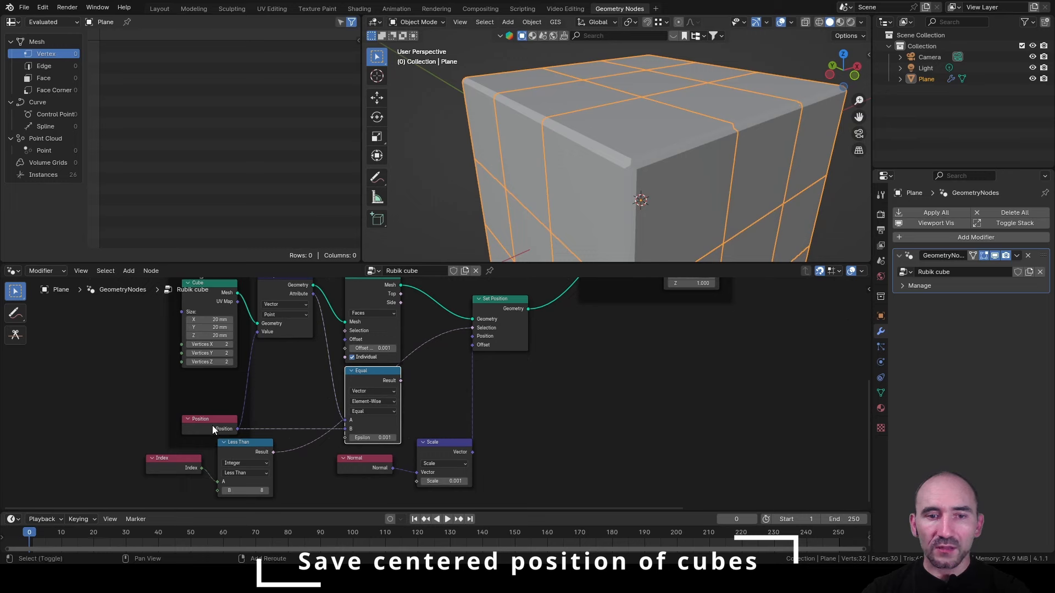
pyautogui.hotkey('ctrl', 'x')
# Arrange the extrusion, Index, Less Than, Normal, Scale and Set Position nodes inside the Single cube frame and lower Instance on Points.
pyautogui.moveTo(167, 440); pyautogui.dragTo(269, 476)
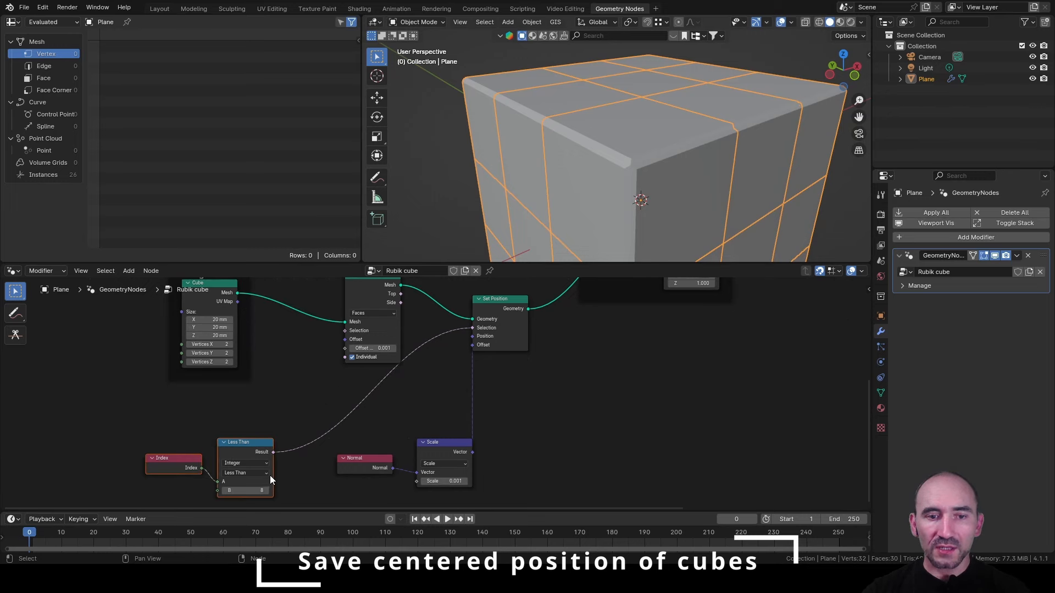
pyautogui.press('g')
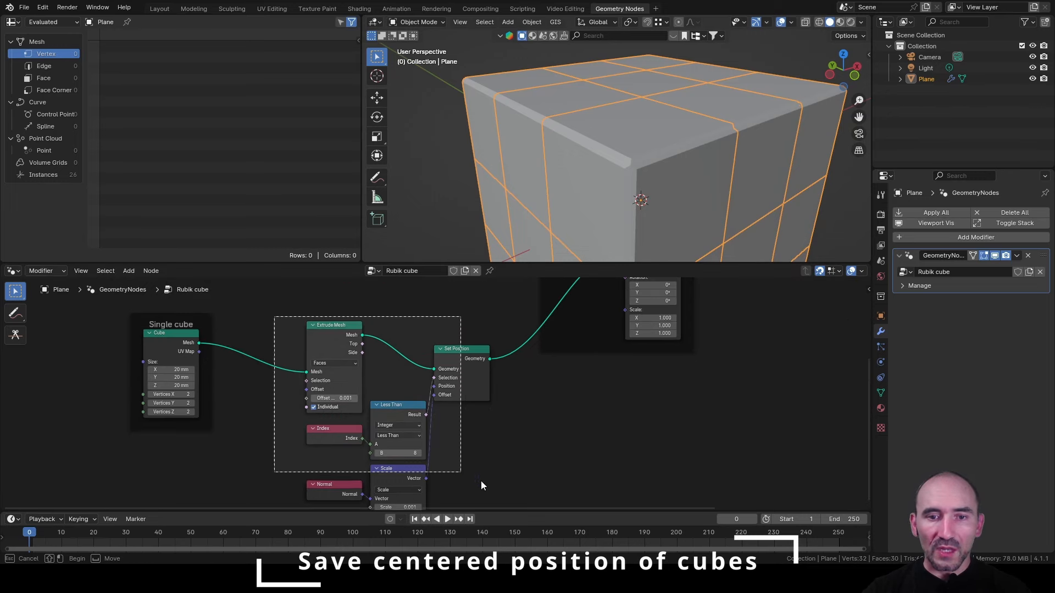
pyautogui.moveTo(481, 486); pyautogui.dragTo(519, 422)
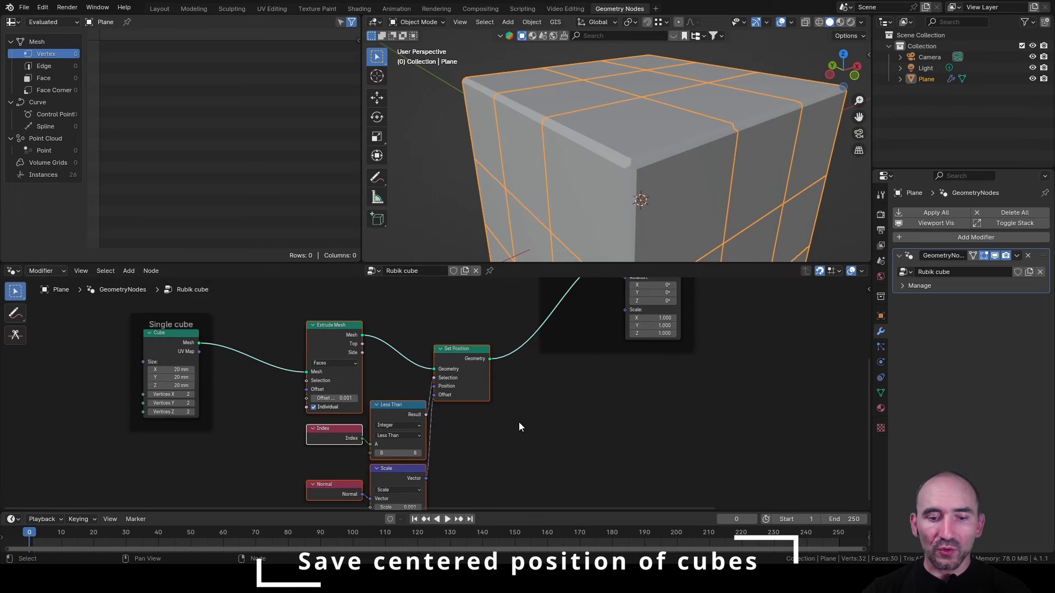
pyautogui.press('g')
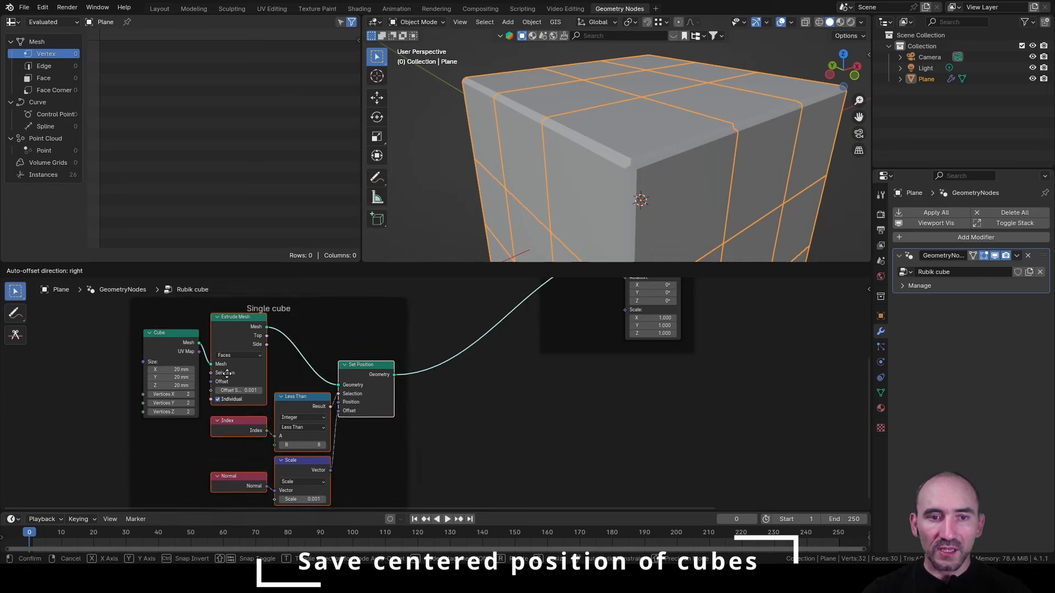
pyautogui.click(431, 405)
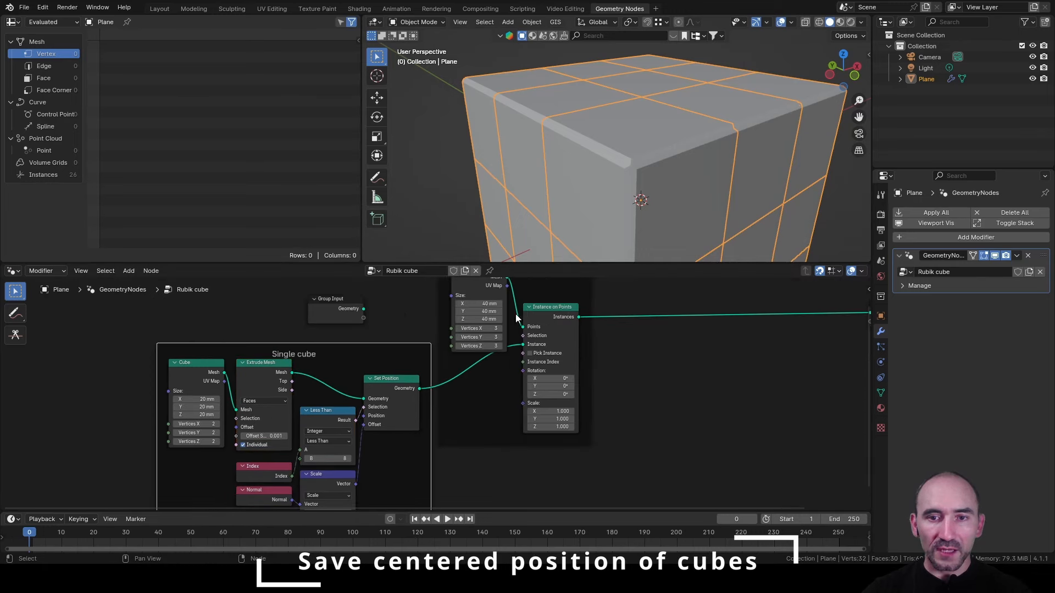
pyautogui.moveTo(516, 314); pyautogui.dragTo(537, 342)
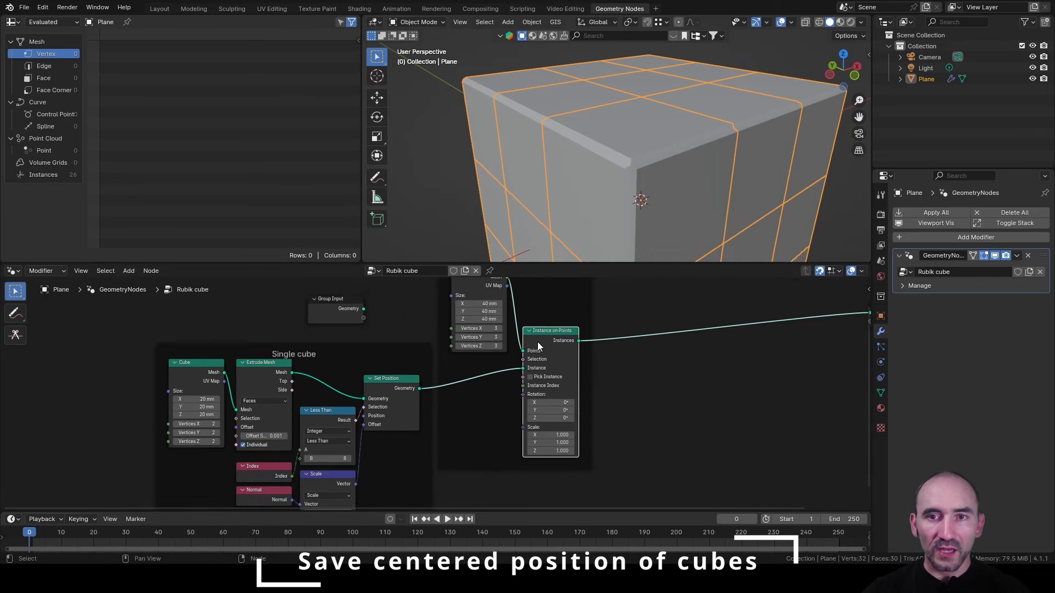
# Select the Rubik's cube object and inspect its small cubes' overlap in front wireframe view.
pyautogui.click(729, 75)
pyautogui.moveTo(720, 88); pyautogui.dragTo(728, 82, button='middle')
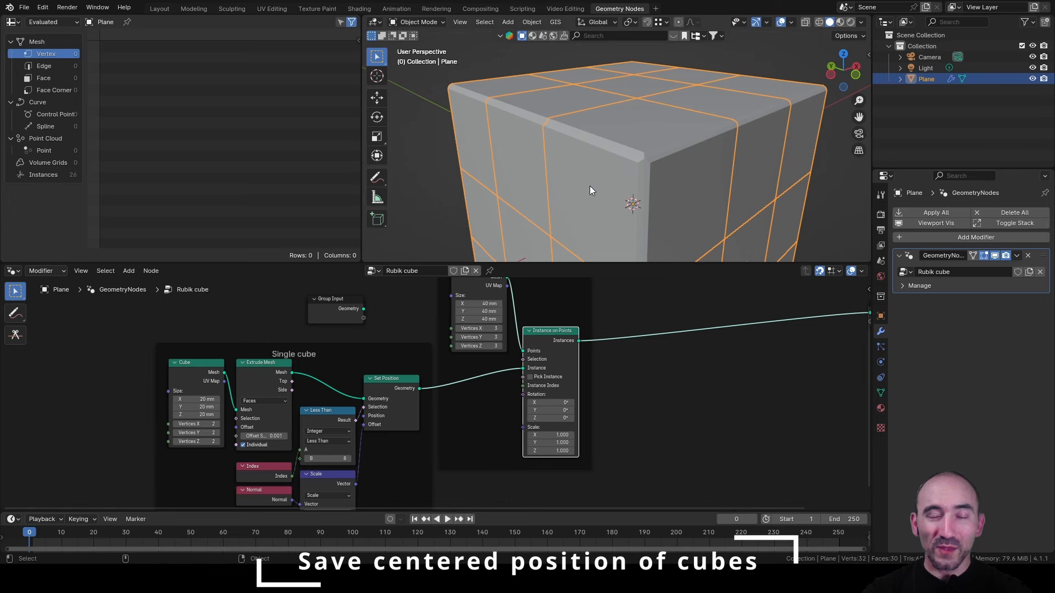
pyautogui.press('KP_1')
pyautogui.hotkey('shift', 'z')
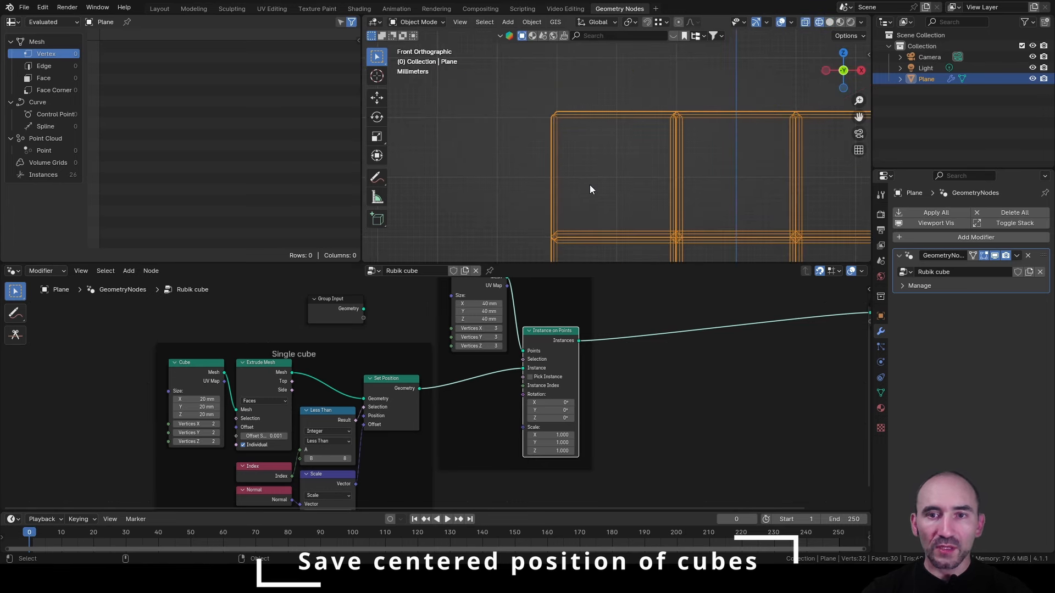
pyautogui.scroll(3, 589, 184)
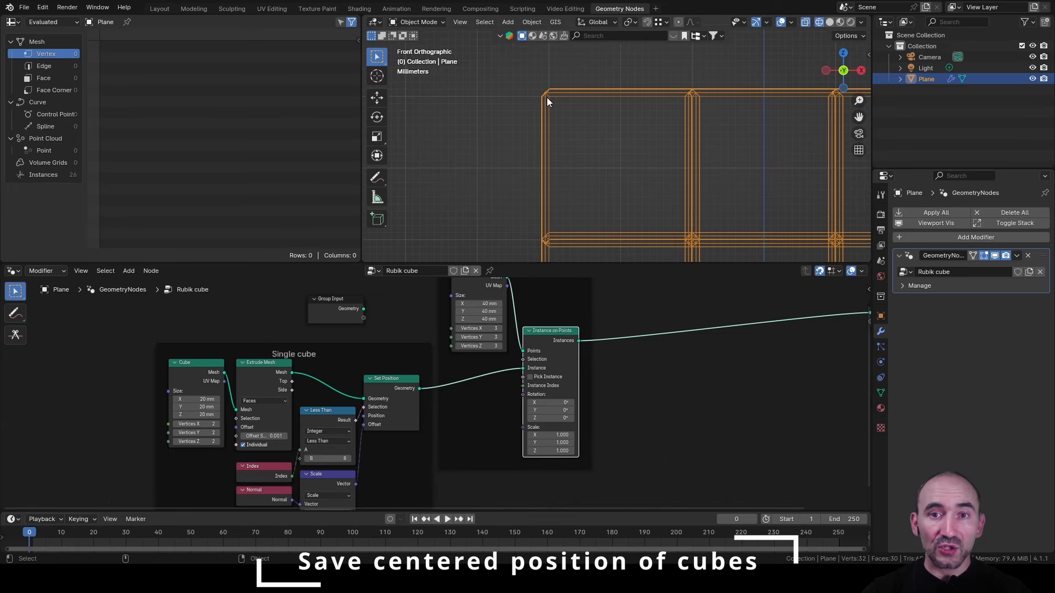
# Set the single Cube node's size to 19 mm on X, Y and Z.
pyautogui.scroll(5, 222, 392)
pyautogui.click(387, 360)
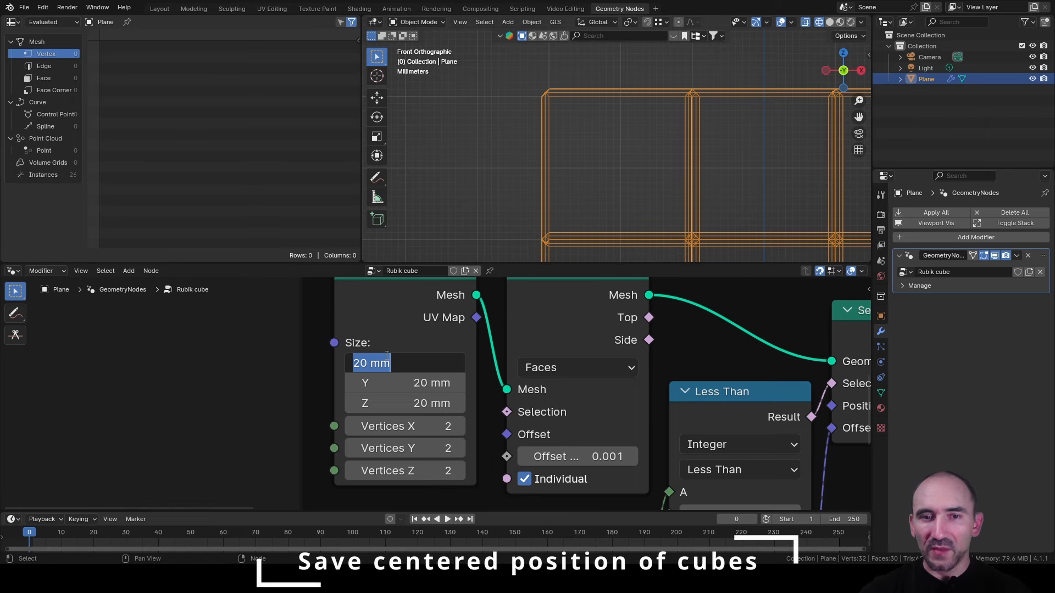
pyautogui.write('19mm')
pyautogui.press('Tab')
pyautogui.write('19mm')
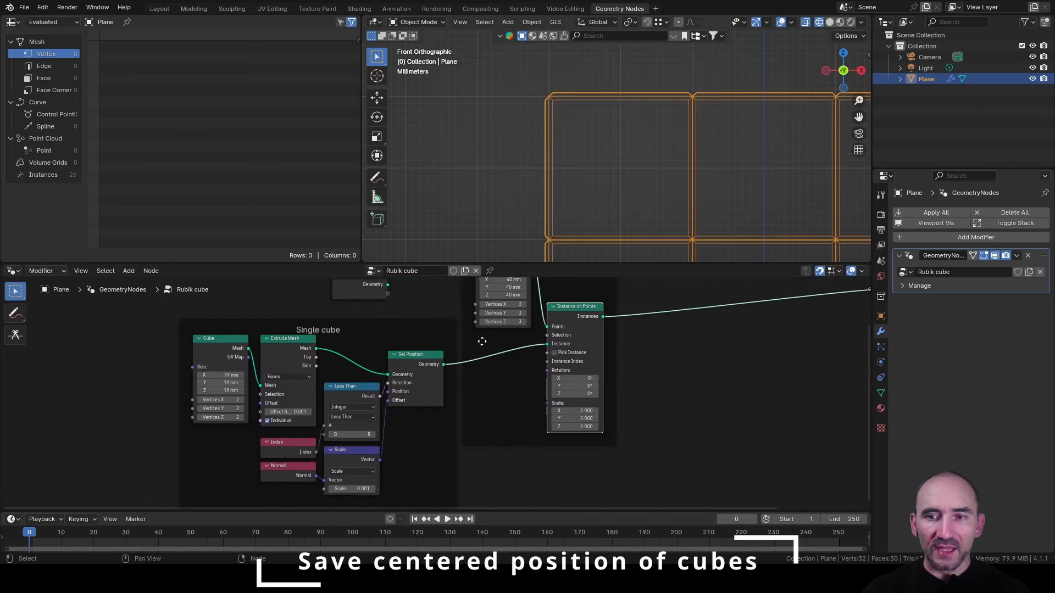
# Set the Instance on Points scale to 0.95 on all three axes.
pyautogui.moveTo(481, 341); pyautogui.dragTo(382, 328, button='middle')
pyautogui.scroll(2, 422, 360)
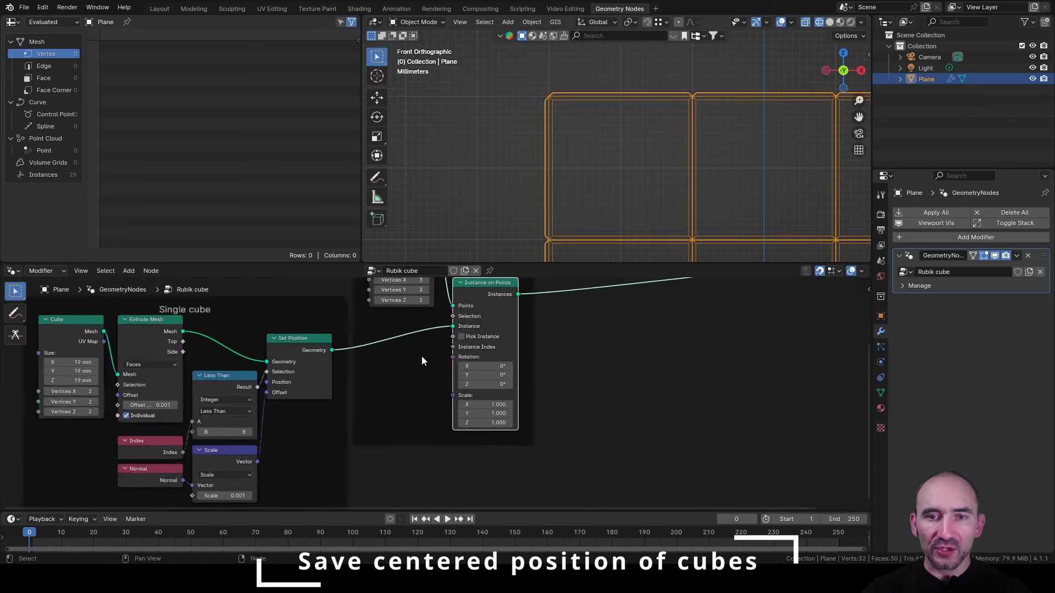
pyautogui.scroll(6, 422, 360)
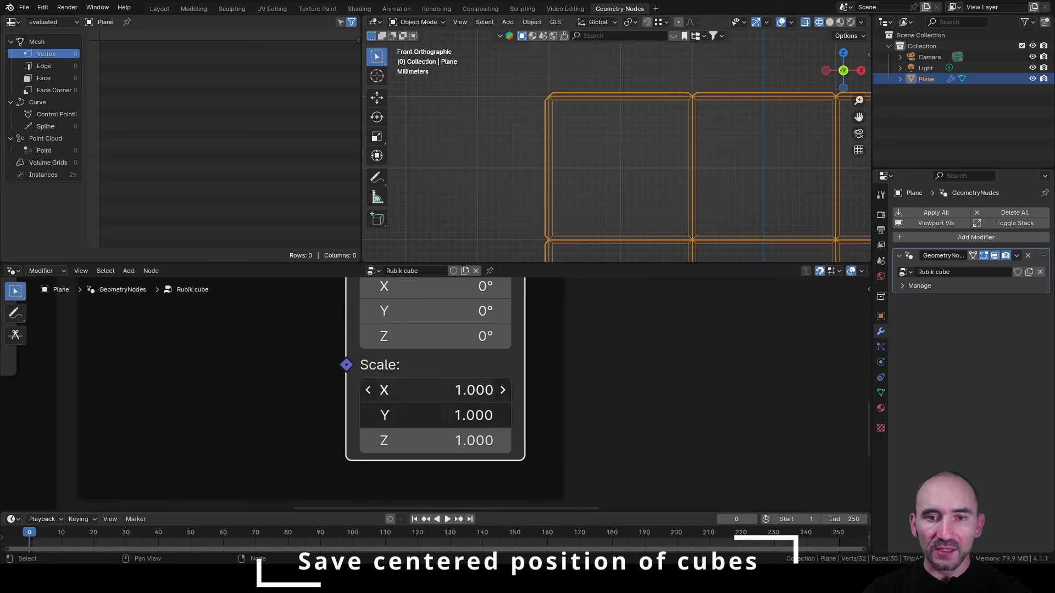
pyautogui.moveTo(438, 441); pyautogui.dragTo(438, 391)
pyautogui.write('0.95')
pyautogui.press('Return')
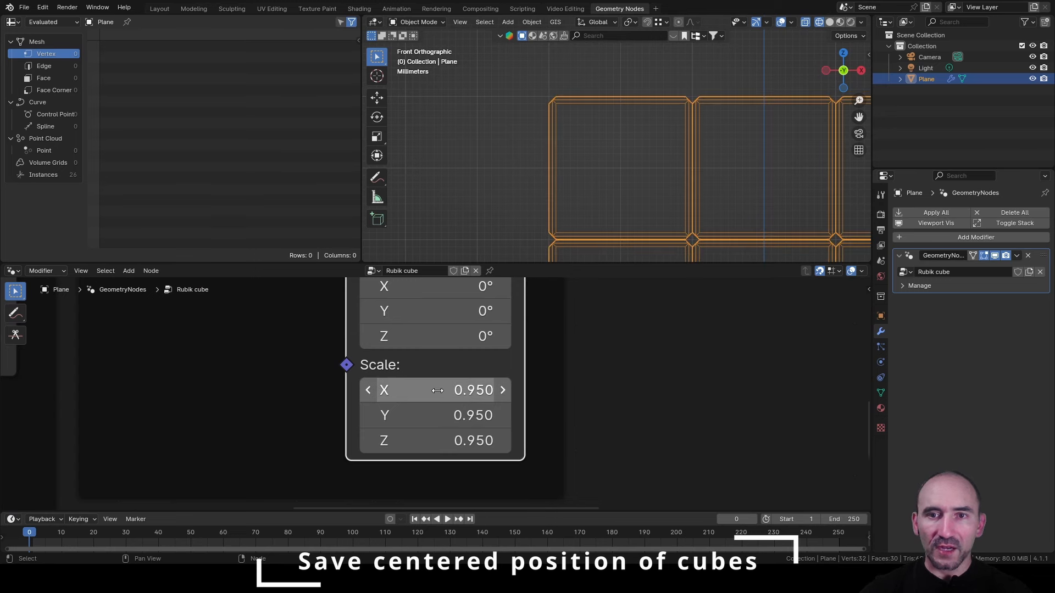
# Deselect the object and examine the gap between adjacent chamfered cubes up close.
pyautogui.click(565, 209)
pyautogui.keyDown('shift'); pyautogui.moveTo(565, 209); pyautogui.dragTo(532, 127, button='middle'); pyautogui.keyUp('shift')
pyautogui.scroll(8, 529, 131)
pyautogui.keyDown('shift'); pyautogui.moveTo(550, 184); pyautogui.dragTo(422, 101, button='middle'); pyautogui.keyUp('shift')
pyautogui.scroll(6, 636, 124)
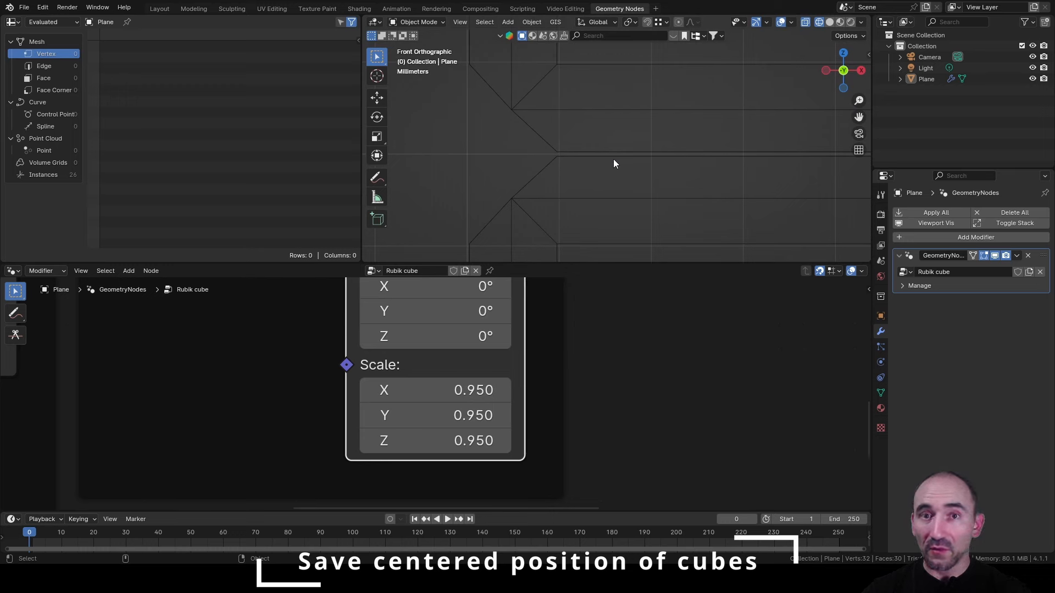
pyautogui.scroll(-5, 626, 120)
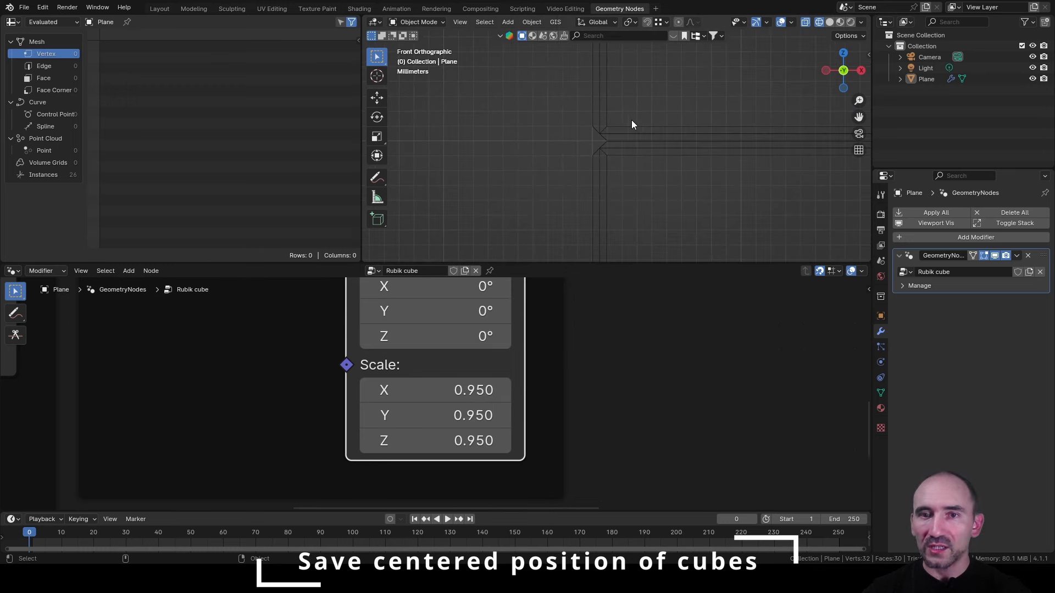
# Save the file and add a Store Named Attribute node fed by the Instance on Points node's Instances output.
pyautogui.scroll(-6, 631, 119)
pyautogui.keyDown('alt'); pyautogui.moveTo(667, 103); pyautogui.dragTo(544, 127, button='middle'); pyautogui.keyUp('alt')
pyautogui.scroll(4, 576, 135)
pyautogui.scroll(-2, 576, 134)
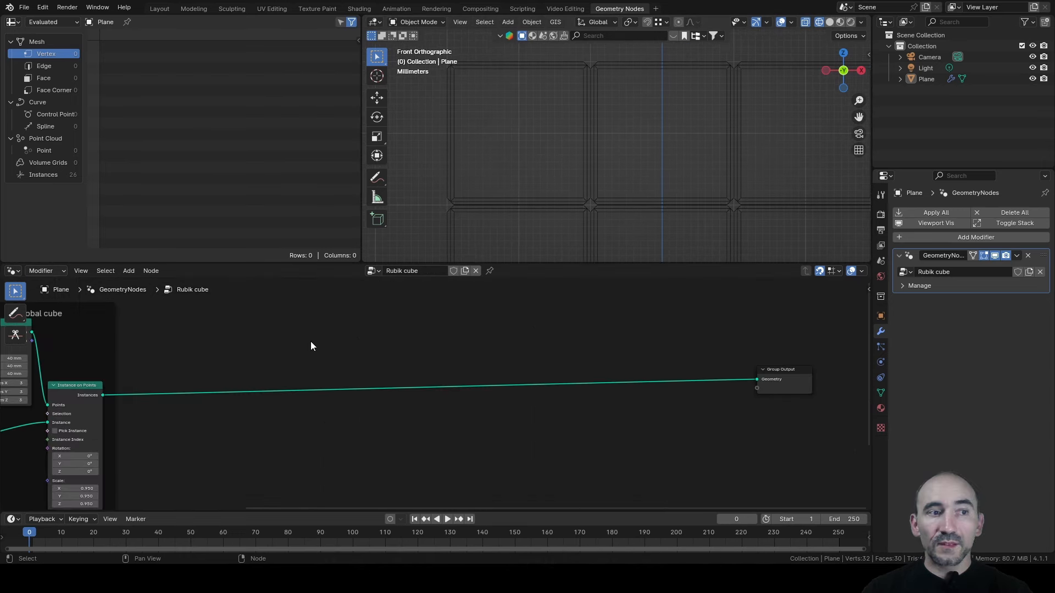
pyautogui.scroll(3, 365, 404)
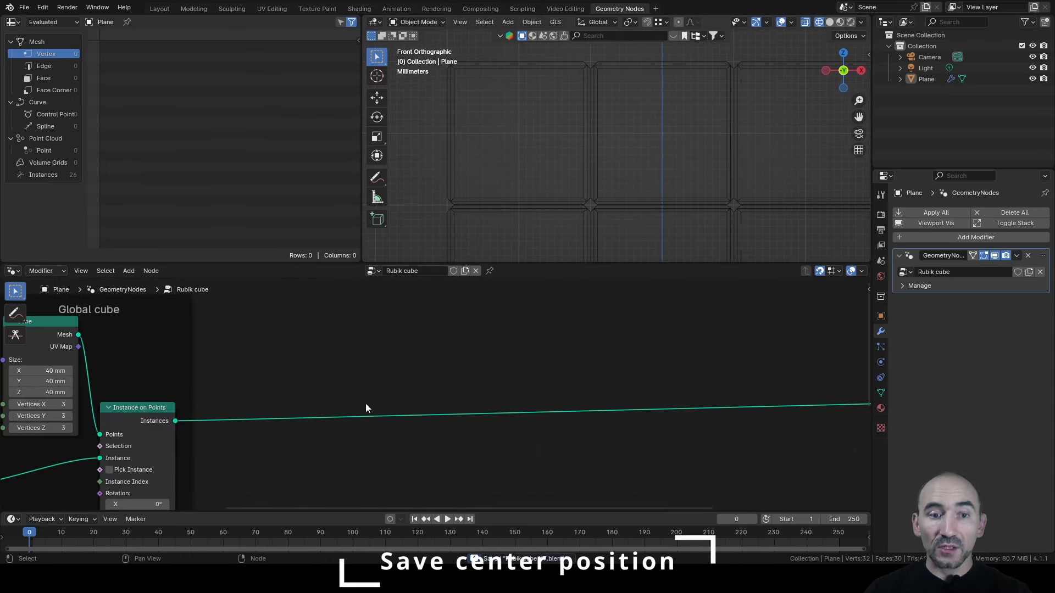
pyautogui.hotkey('ctrl', 's')
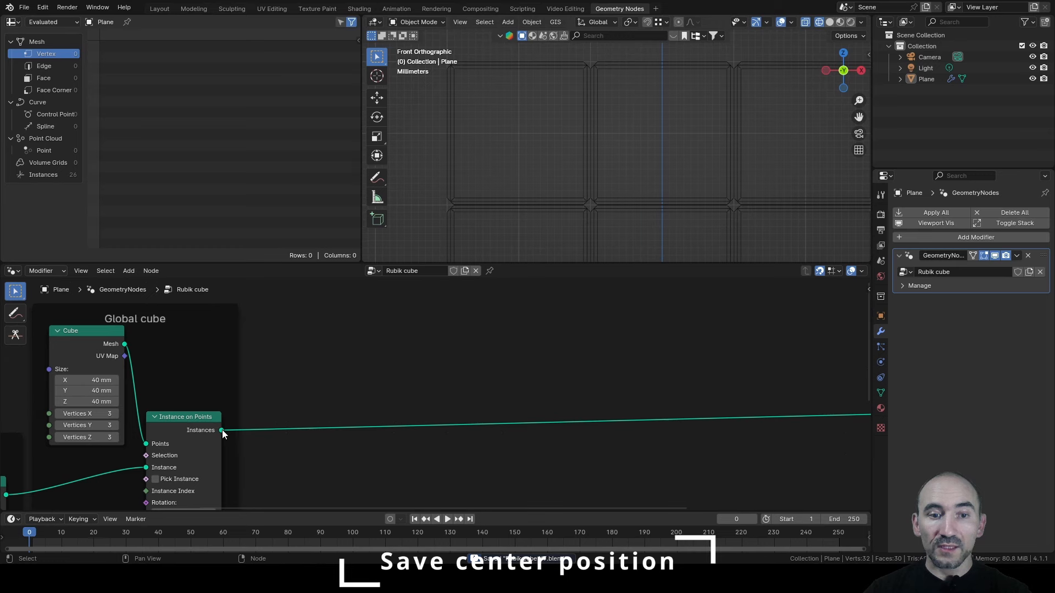
pyautogui.moveTo(222, 429); pyautogui.dragTo(362, 399)
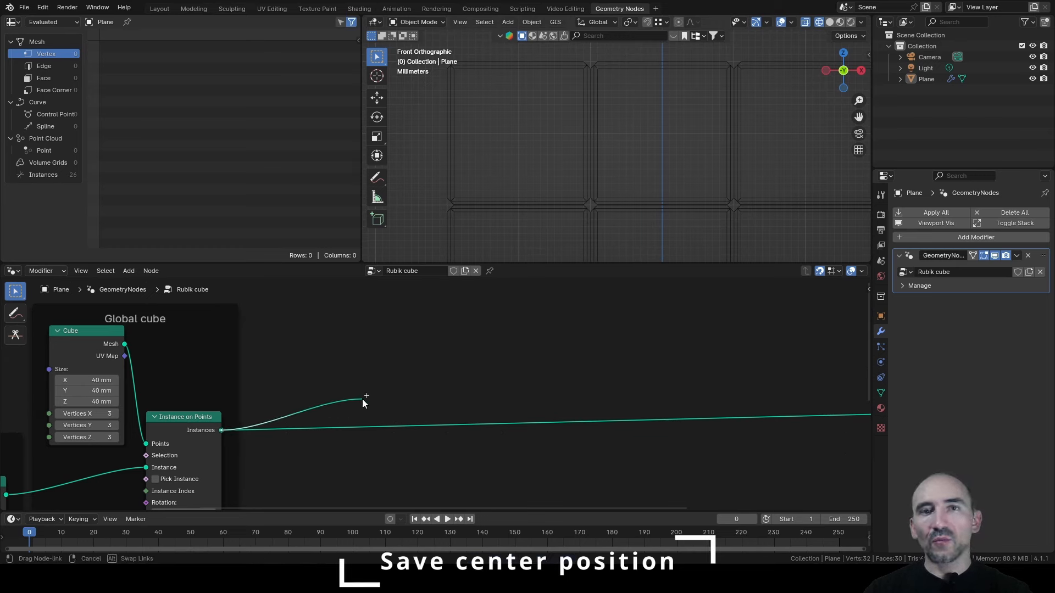
pyautogui.moveTo(362, 398); pyautogui.dragTo(361, 398)
pyautogui.write('store na')
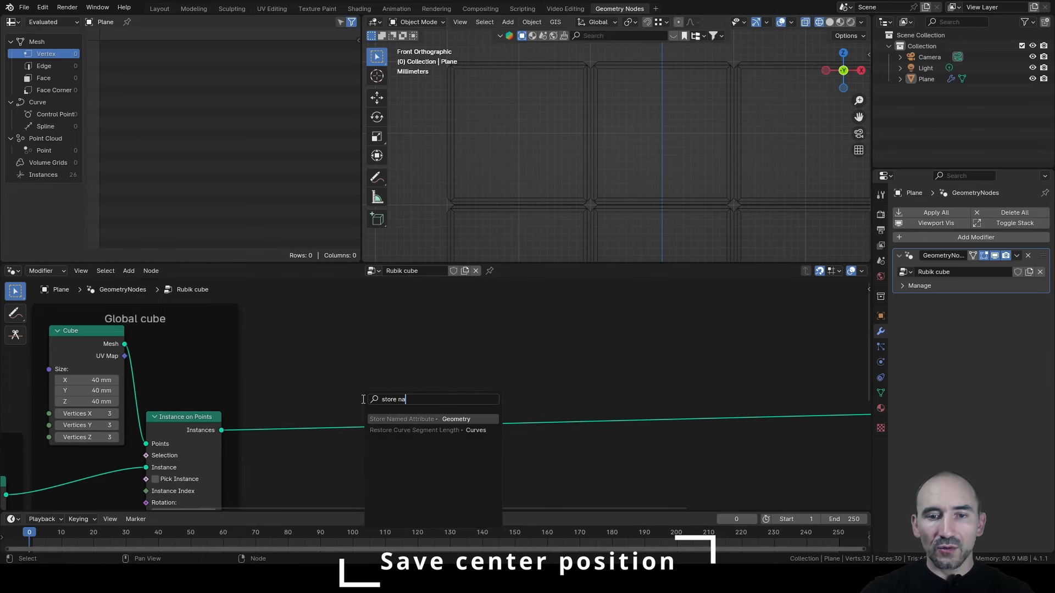
pyautogui.press('Return')
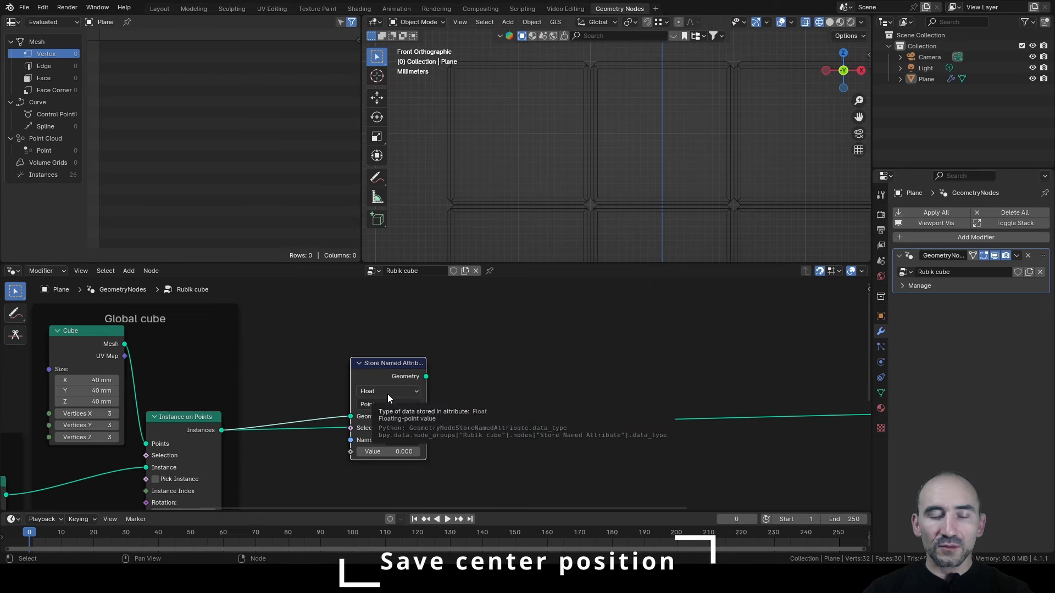
# Set the Store Named Attribute node to store a Vector on the Instance domain under the name "pos".
pyautogui.click(387, 394)
pyautogui.click(386, 437)
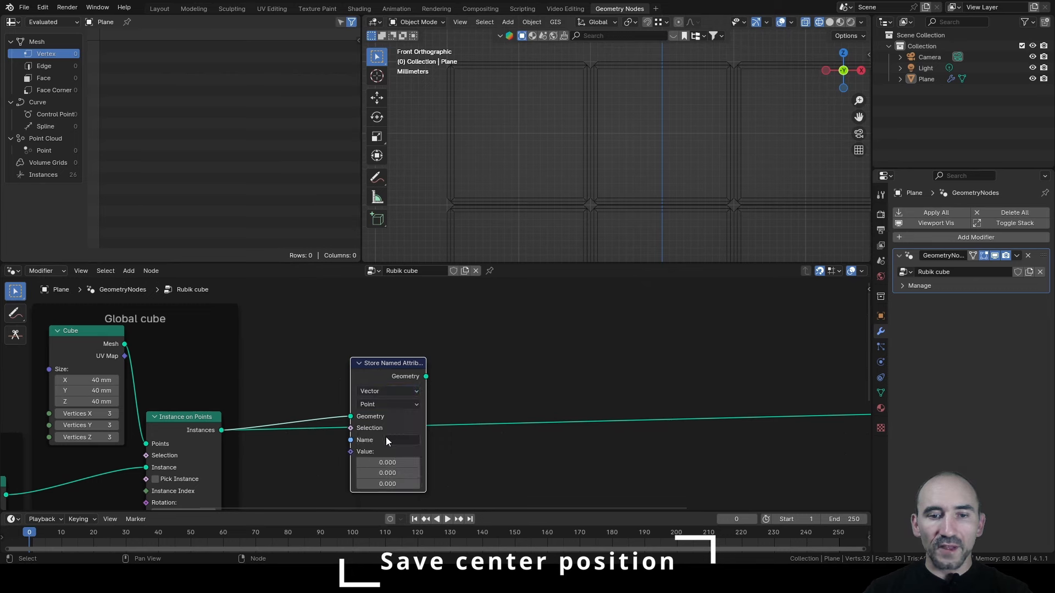
pyautogui.click(396, 404)
pyautogui.click(393, 493)
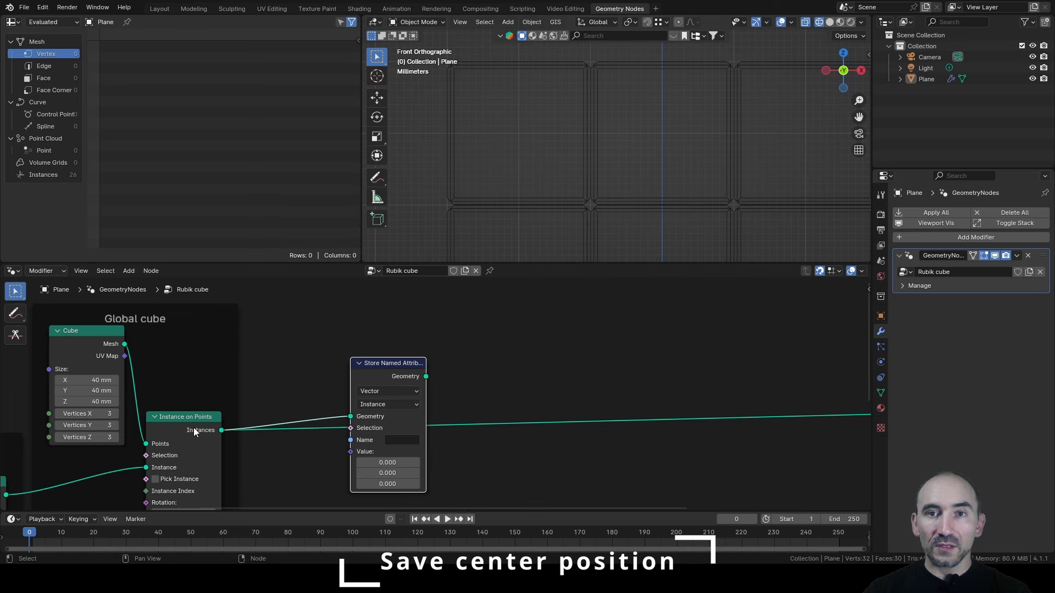
pyautogui.click(403, 440)
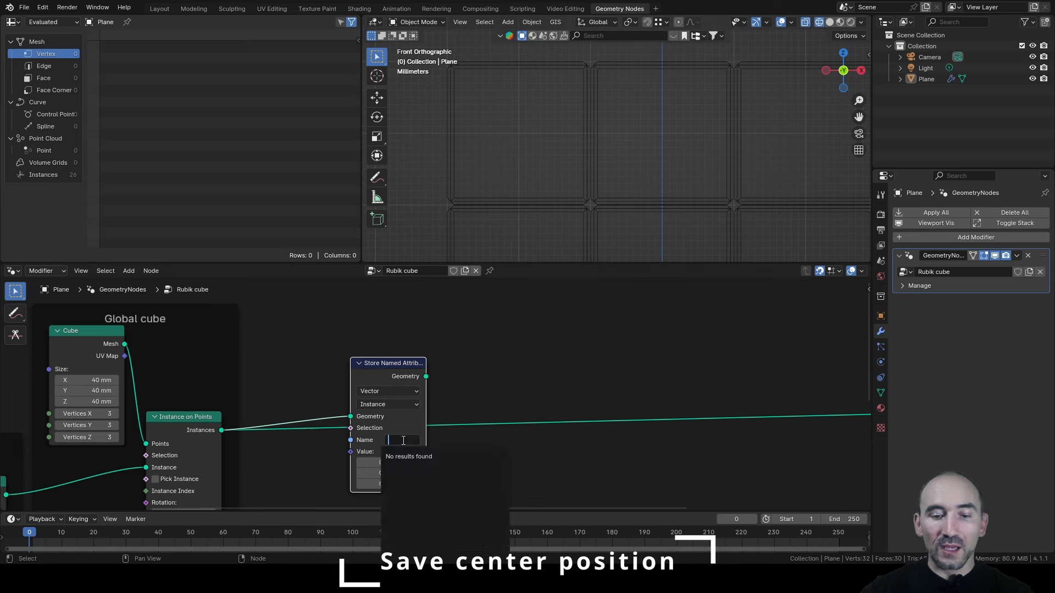
pyautogui.write('pos')
pyautogui.press('Return')
# Feed a new Position node into the "pos" attribute's Value and arrange the two nodes.
pyautogui.moveTo(350, 452); pyautogui.dragTo(316, 449)
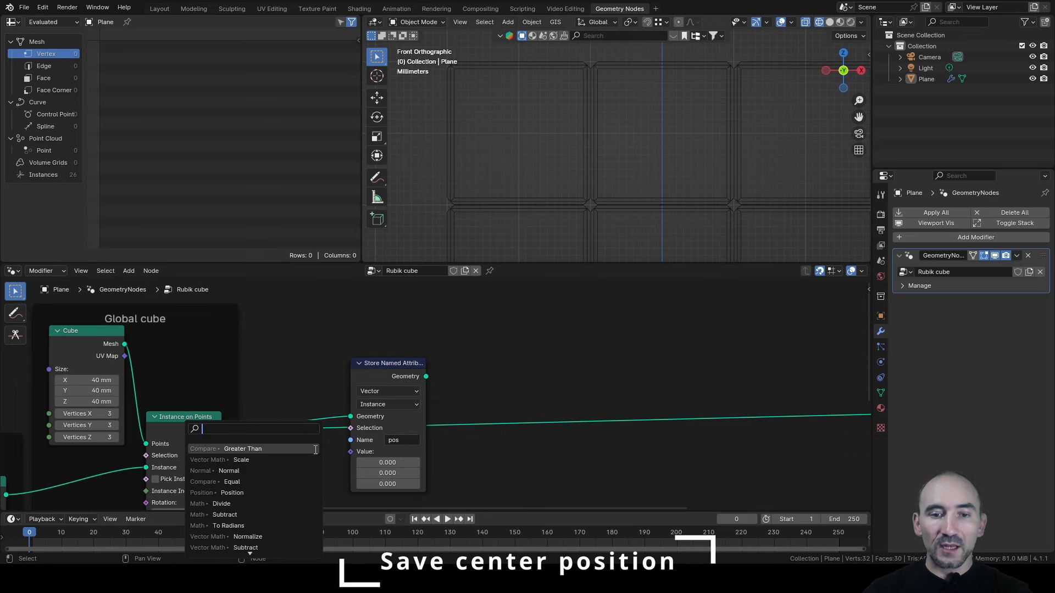
pyautogui.write('posit')
pyautogui.press('Return')
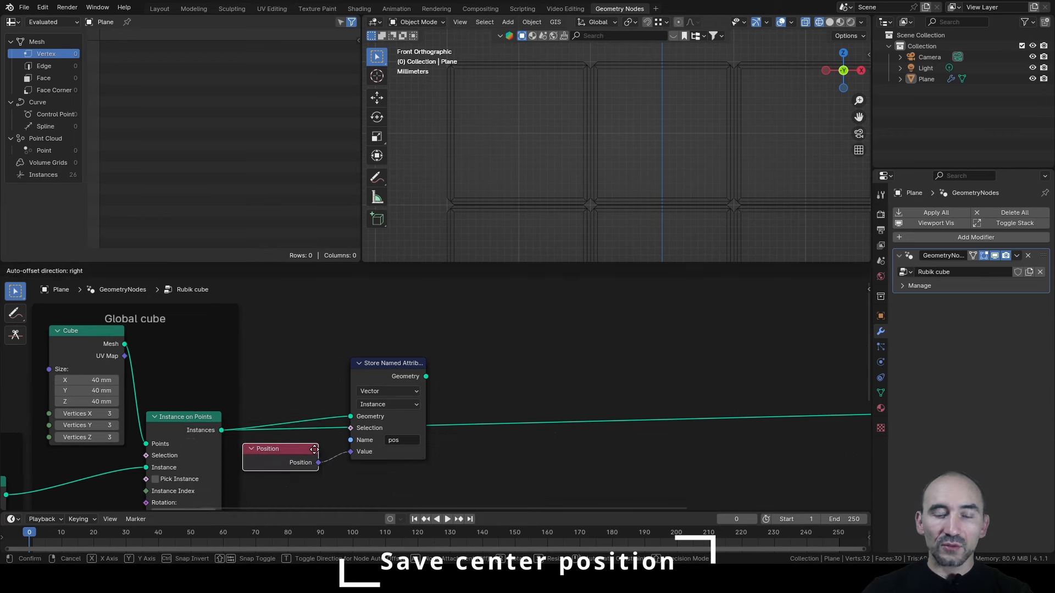
pyautogui.click(315, 449)
pyautogui.moveTo(378, 391); pyautogui.dragTo(356, 392)
# Group the Position and Store Named Attribute nodes in a frame labelled "Save pos cubes".
pyautogui.moveTo(376, 329); pyautogui.dragTo(297, 479)
pyautogui.hotkey('ctrl', 'j')
pyautogui.press('F2')
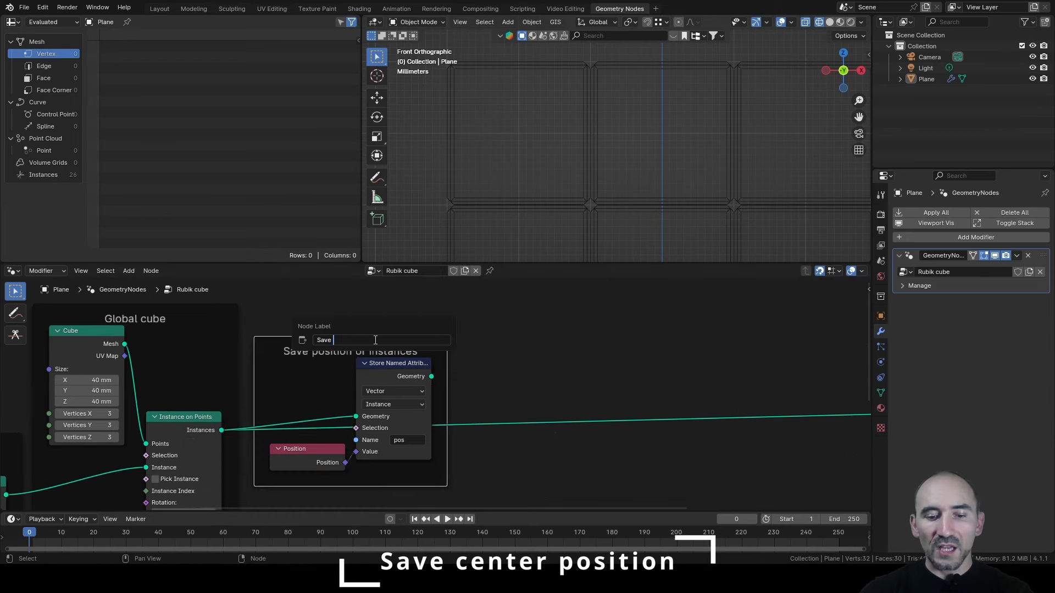
pyautogui.write('Save pos cubes')
pyautogui.press('Return')
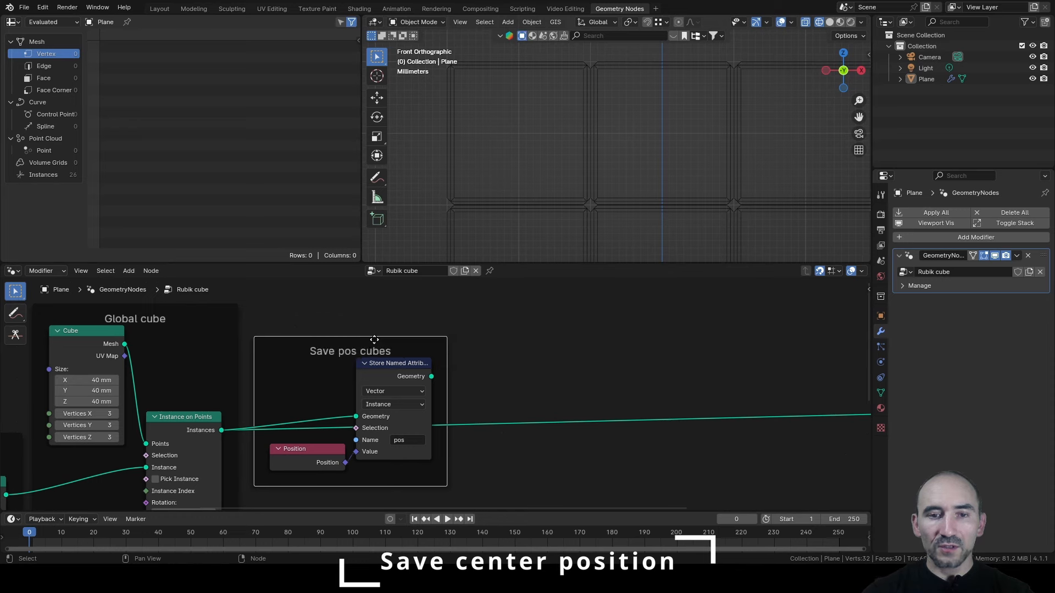
# Insert the "pos" Store Named Attribute node into the link to the Group Output and align the Group Output with it.
pyautogui.moveTo(400, 372); pyautogui.dragTo(401, 372)
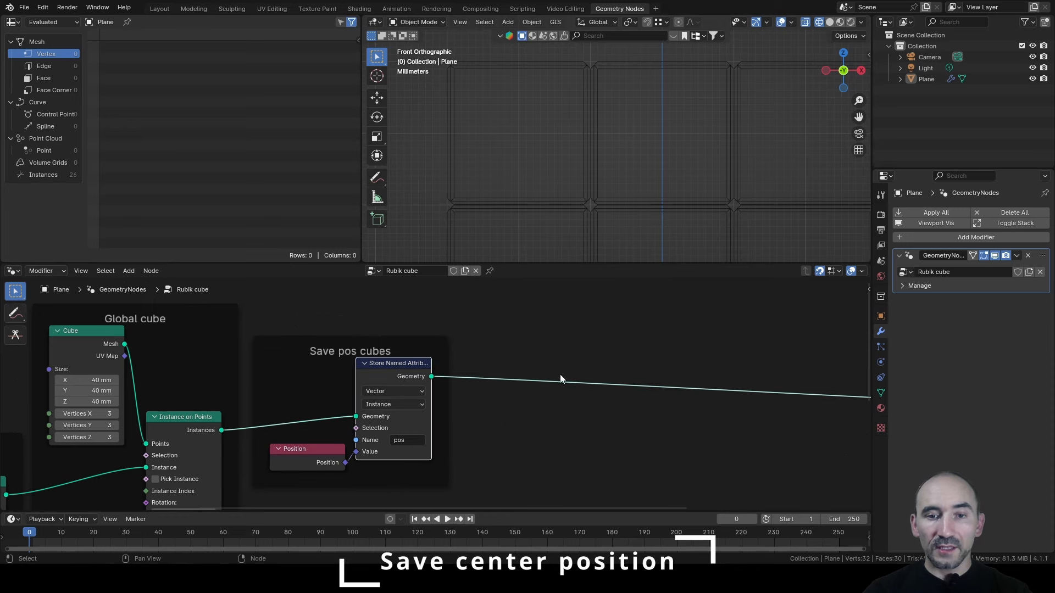
pyautogui.scroll(-3, 632, 373)
pyautogui.moveTo(697, 365); pyautogui.dragTo(474, 365, button='middle')
pyautogui.scroll(3, 500, 372)
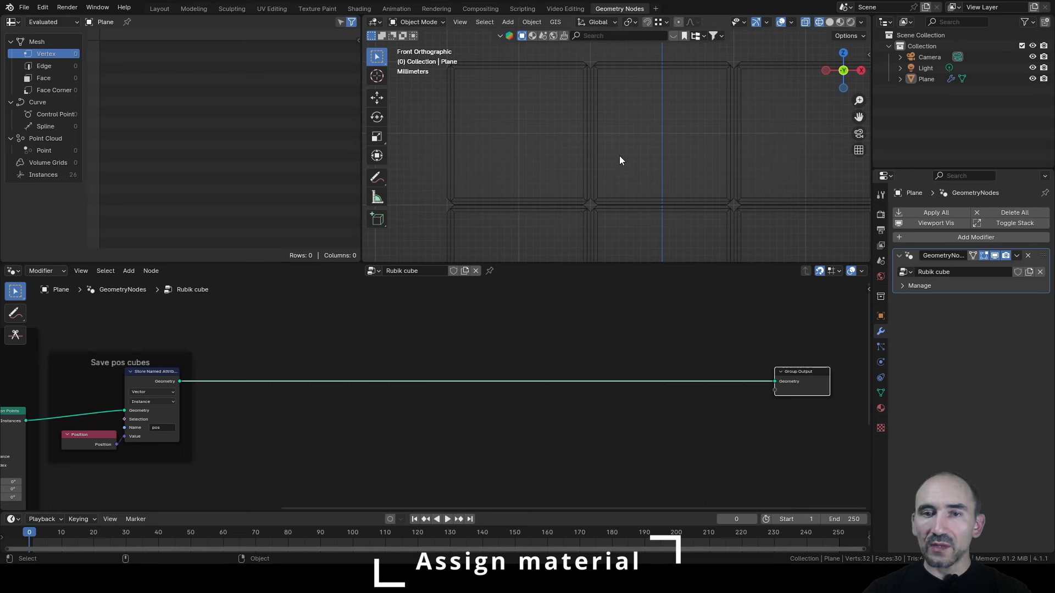
# Turn off wireframe shading, save the file and view the whole cube in perspective.
pyautogui.hotkey('shift', 'z')
pyautogui.moveTo(619, 157)
pyautogui.mouseDown(button='middle')
pyautogui.moveTo(573, 149)
pyautogui.moveTo(585, 162)
pyautogui.mouseUp(button='middle')
pyautogui.hotkey('ctrl', 's')
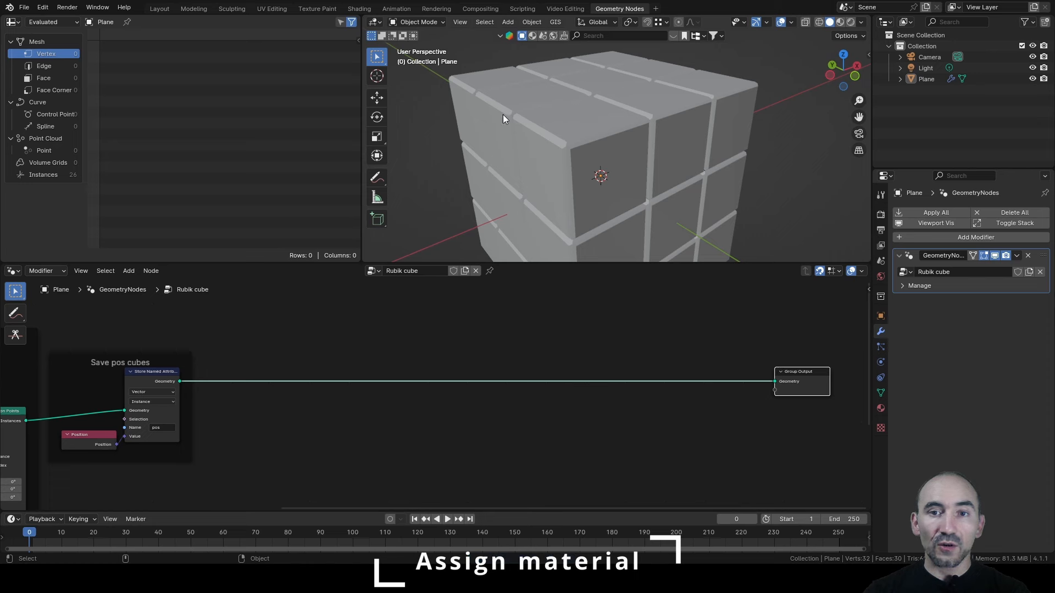
pyautogui.scroll(-3, 596, 212)
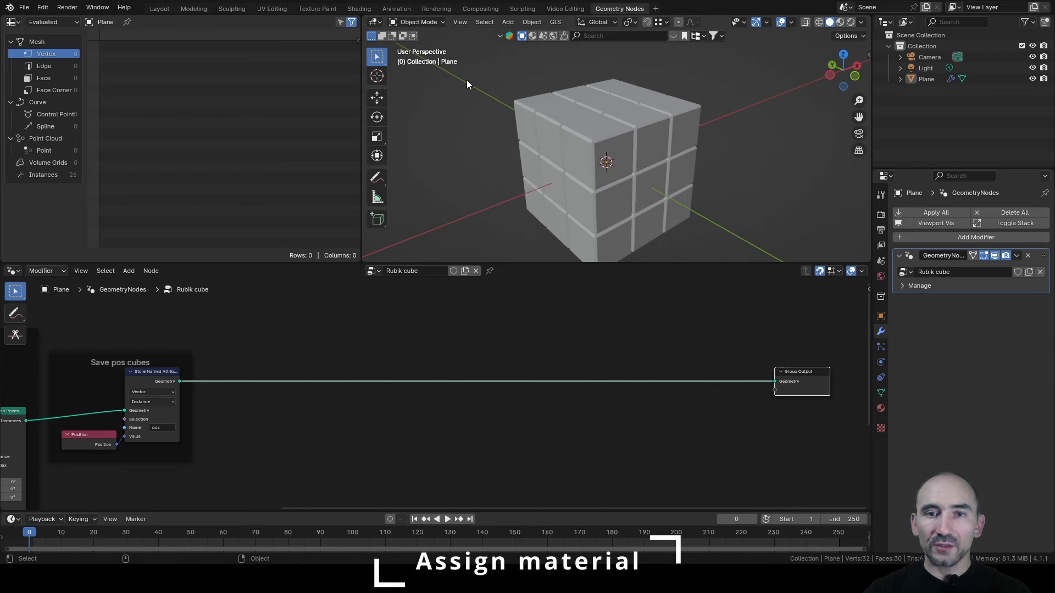
pyautogui.moveTo(466, 80); pyautogui.dragTo(632, 123, button='middle')
pyautogui.scroll(-4, 632, 123)
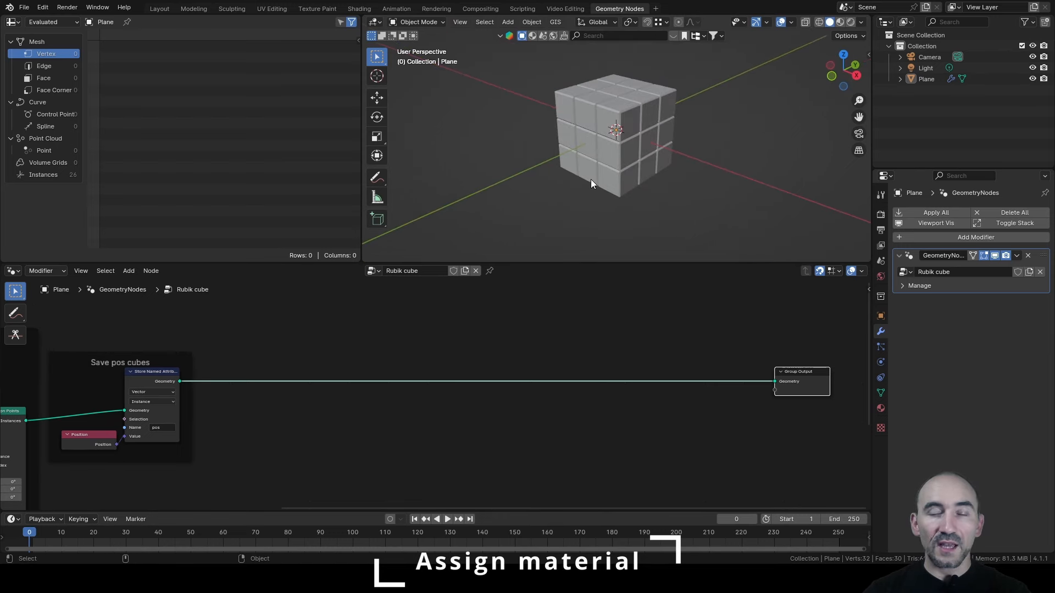
pyautogui.scroll(2, 643, 139)
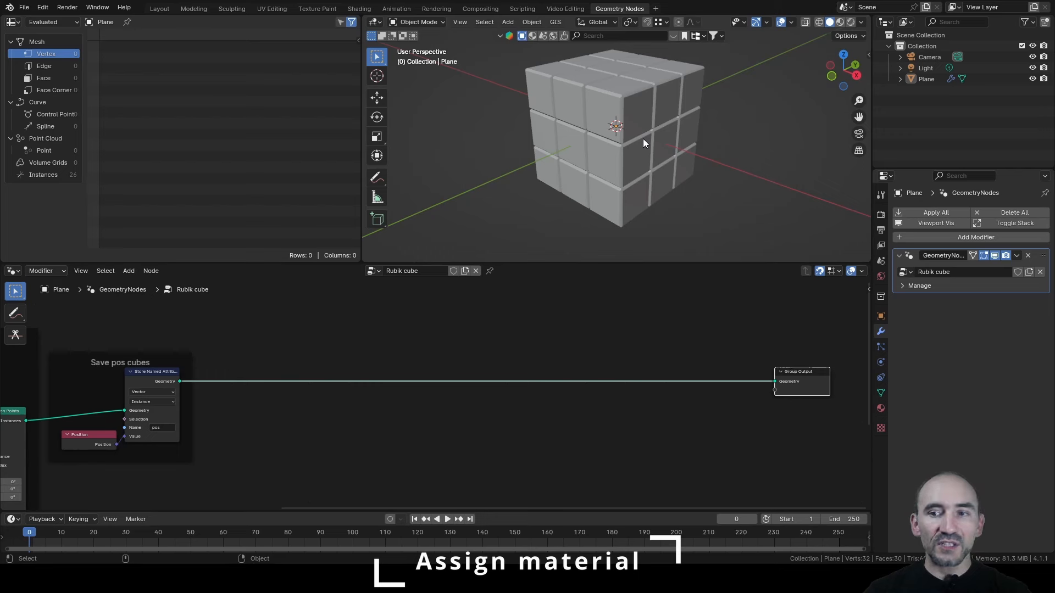
# Create a new material named "Rubik cube" on the object and set its roughness to 0.7.
pyautogui.click(881, 409)
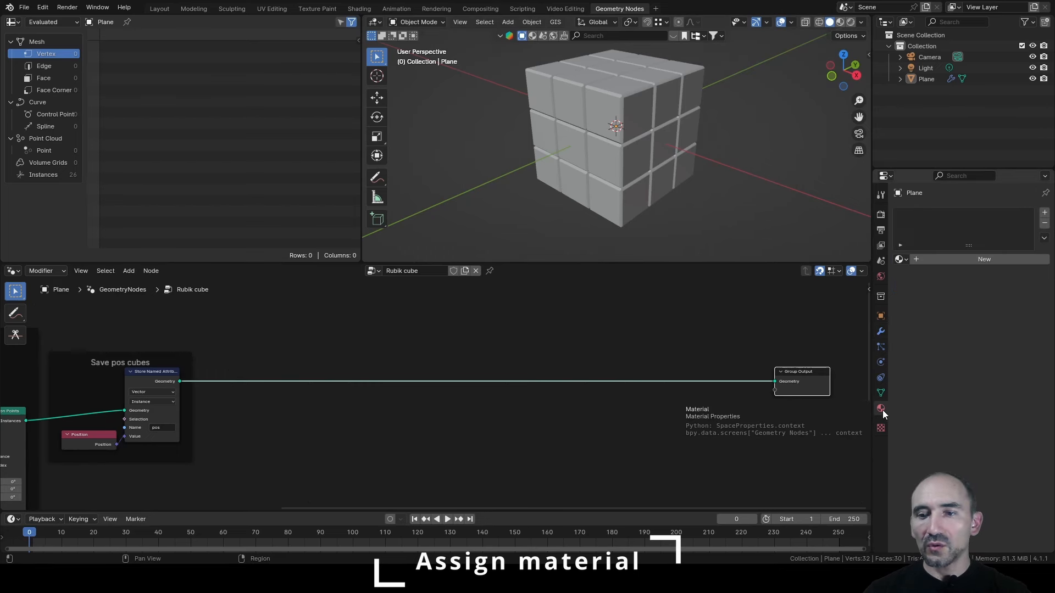
pyautogui.click(955, 260)
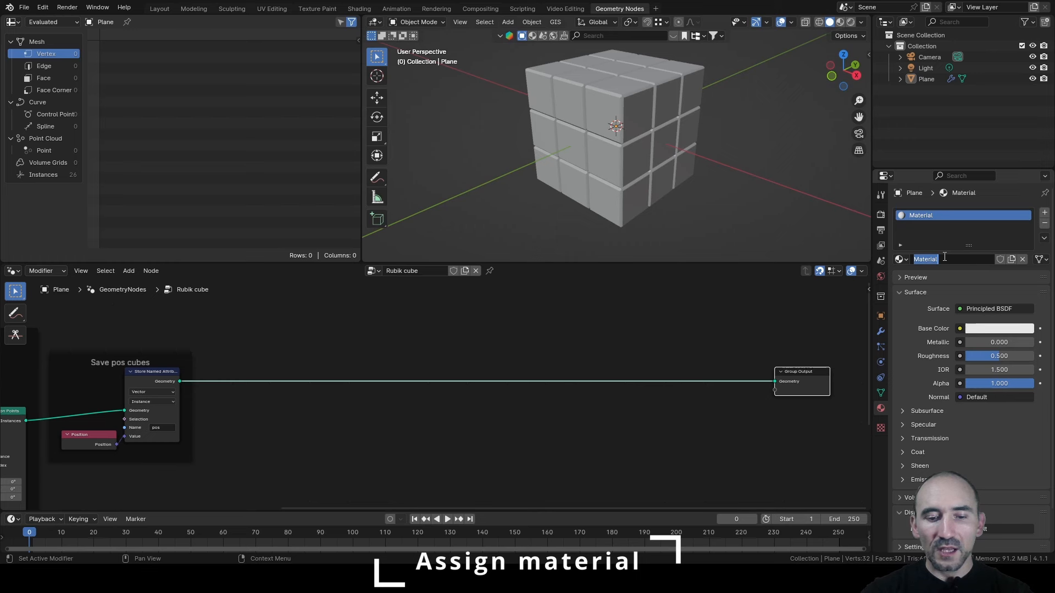
pyautogui.doubleClick(945, 258)
pyautogui.write('Rubik cube')
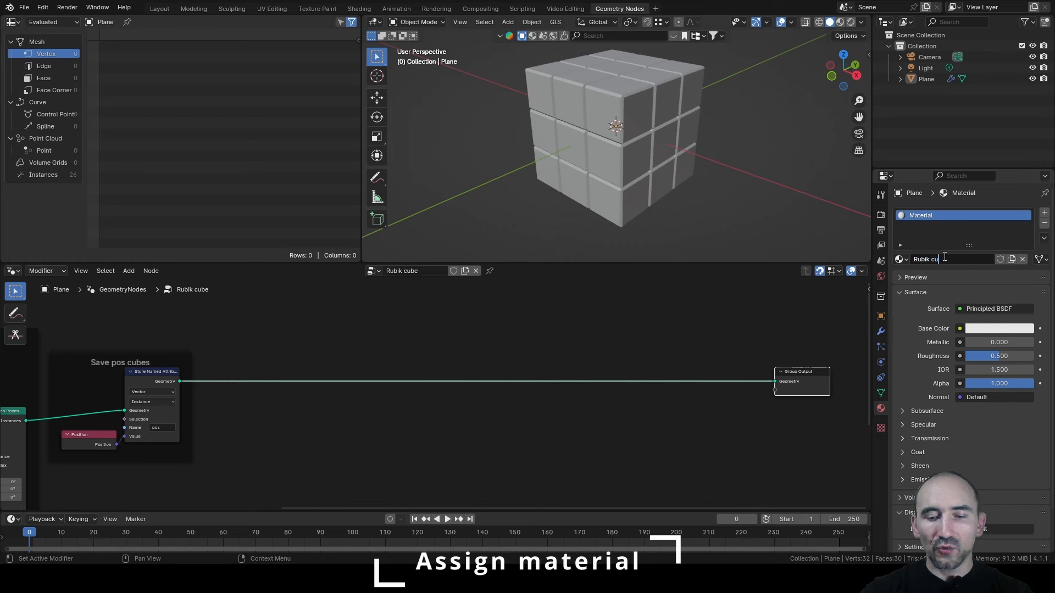
pyautogui.click(986, 357)
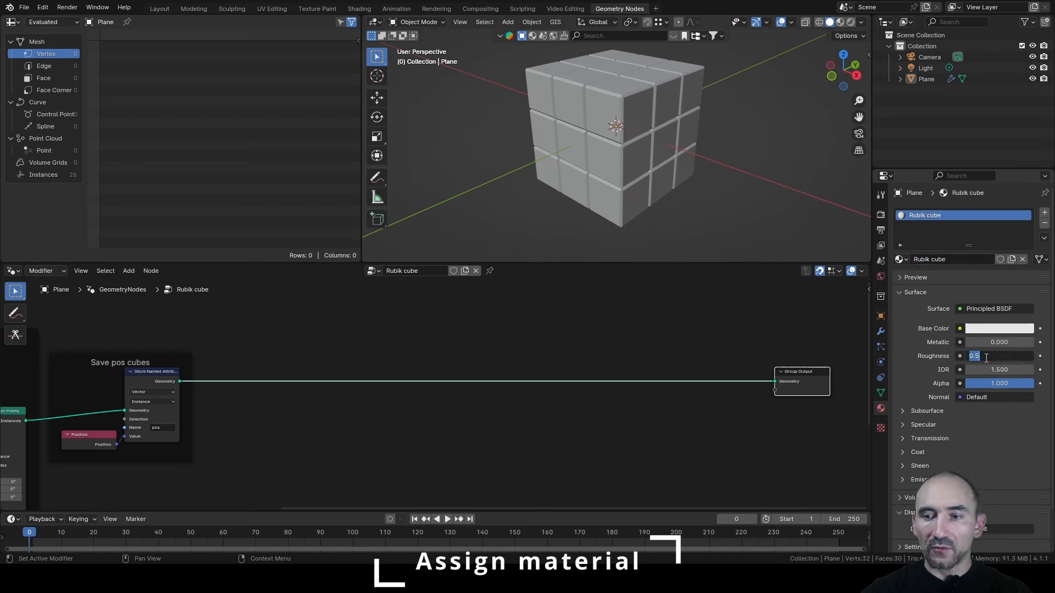
pyautogui.write('0.7')
pyautogui.press('Return')
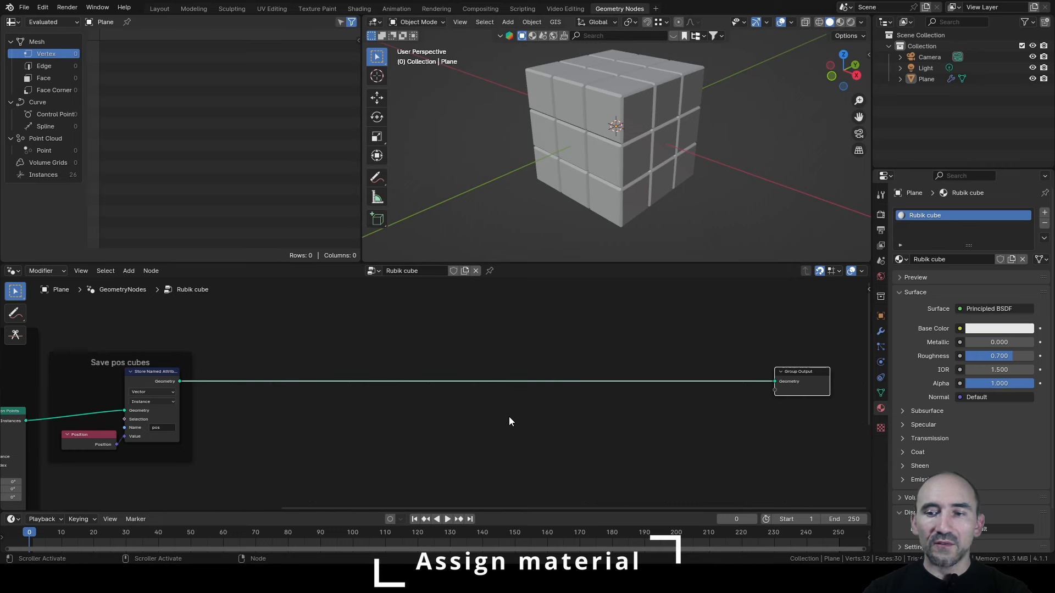
# Add a Realize Instances node after the "Save pos cubes" frame and insert it into the link to the Group Output.
pyautogui.scroll(1, 307, 430)
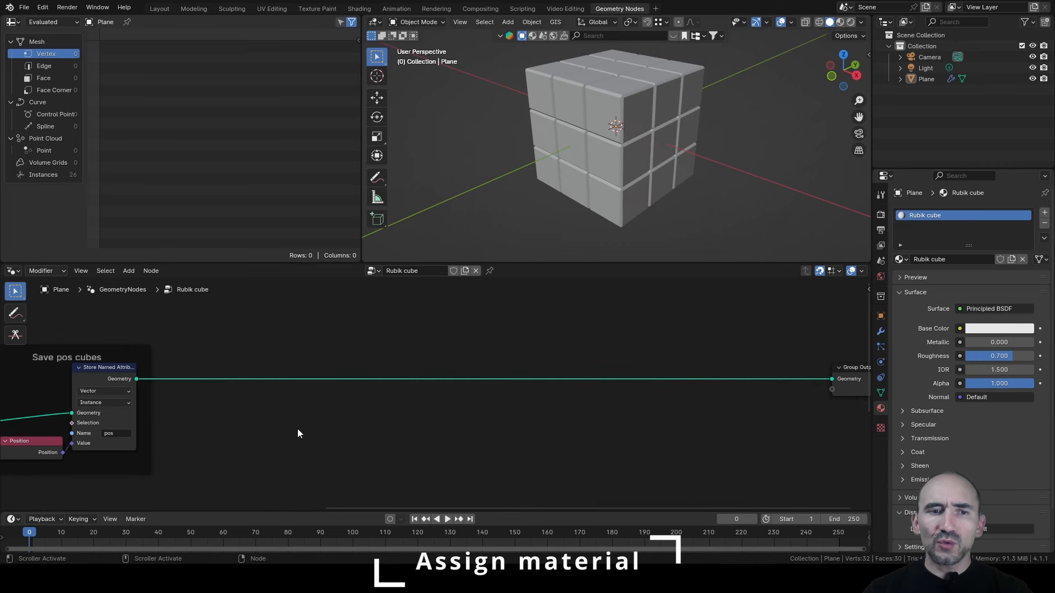
pyautogui.moveTo(299, 430); pyautogui.dragTo(347, 421, button='middle')
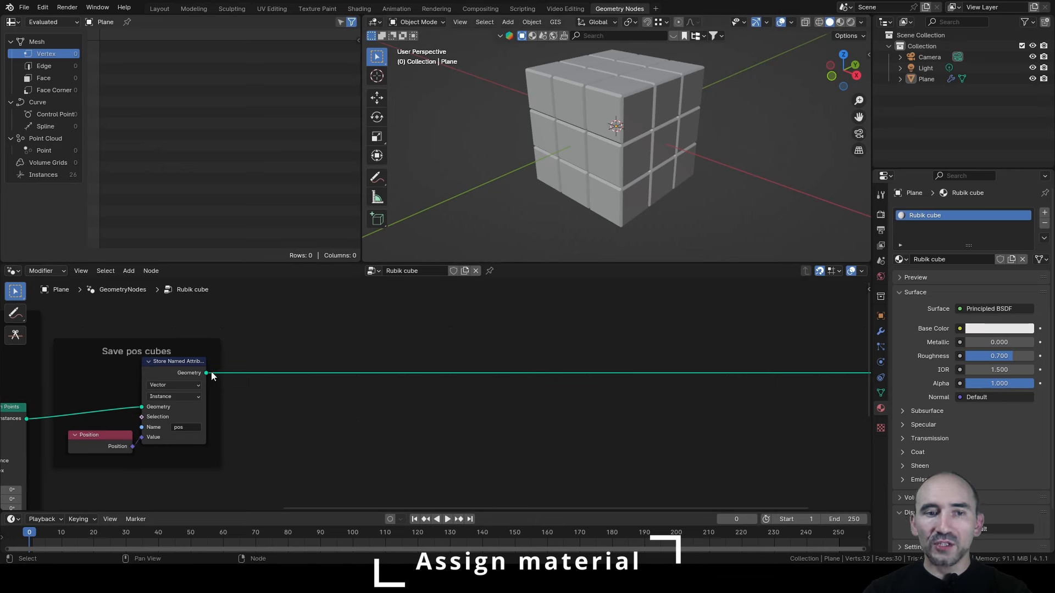
pyautogui.moveTo(207, 373); pyautogui.dragTo(250, 375)
pyautogui.write('rea')
pyautogui.press('Return')
pyautogui.click(260, 367)
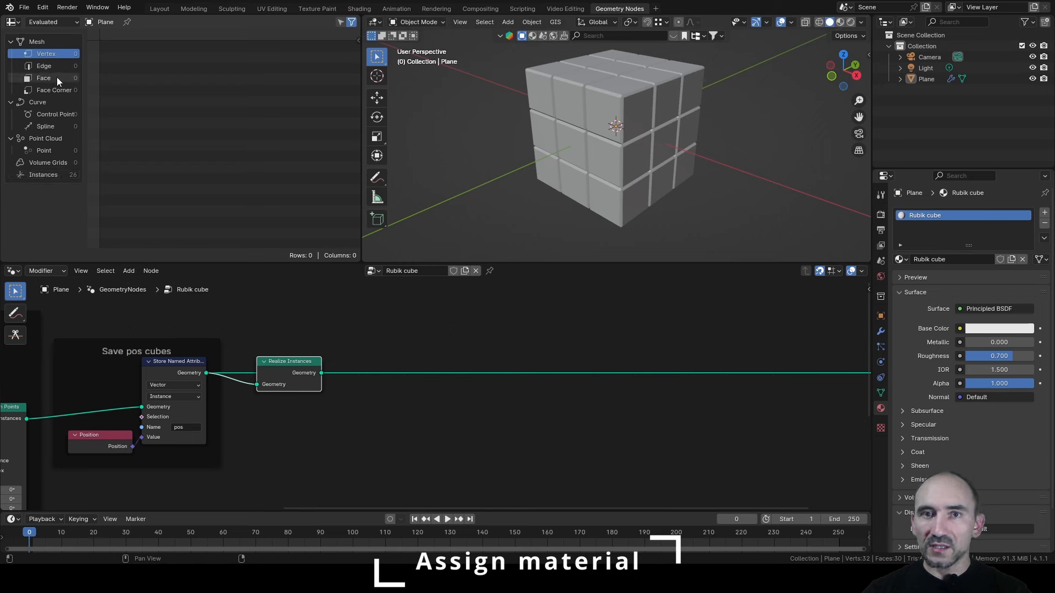
pyautogui.click(325, 405)
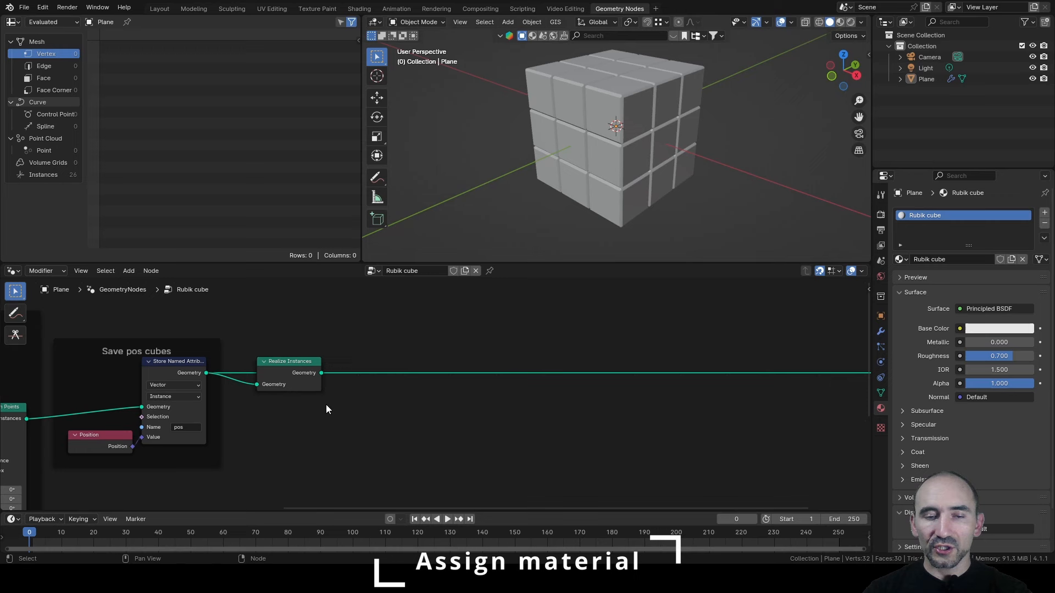
pyautogui.click(289, 367)
# Add a second Store Named Attribute node fed by the Realize Instances node's geometry.
pyautogui.scroll(2, 622, 118)
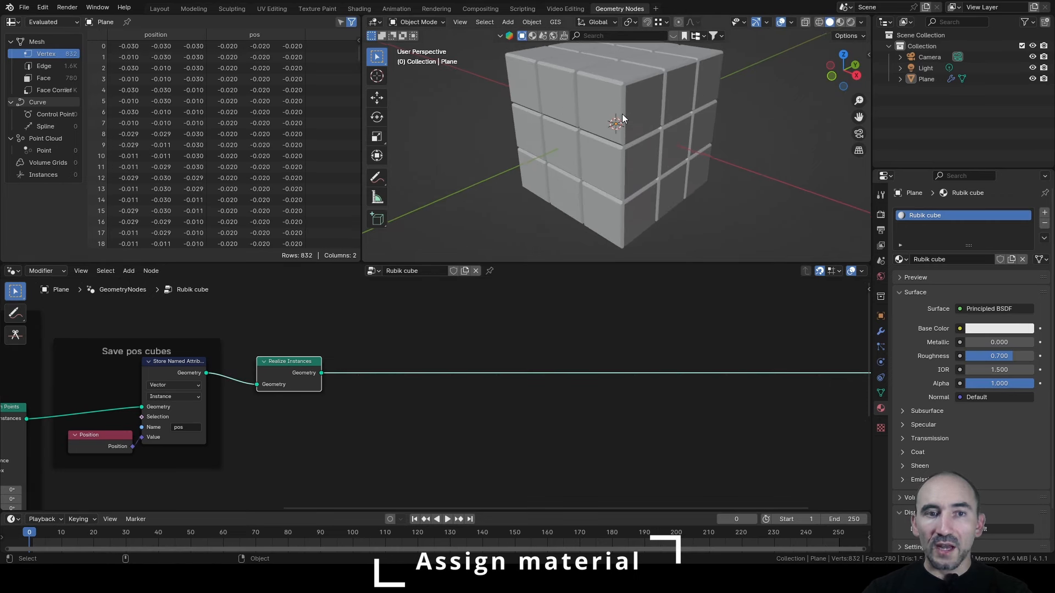
pyautogui.scroll(3, 411, 380)
pyautogui.click(349, 386)
pyautogui.moveTo(371, 391); pyautogui.dragTo(258, 392, button='middle')
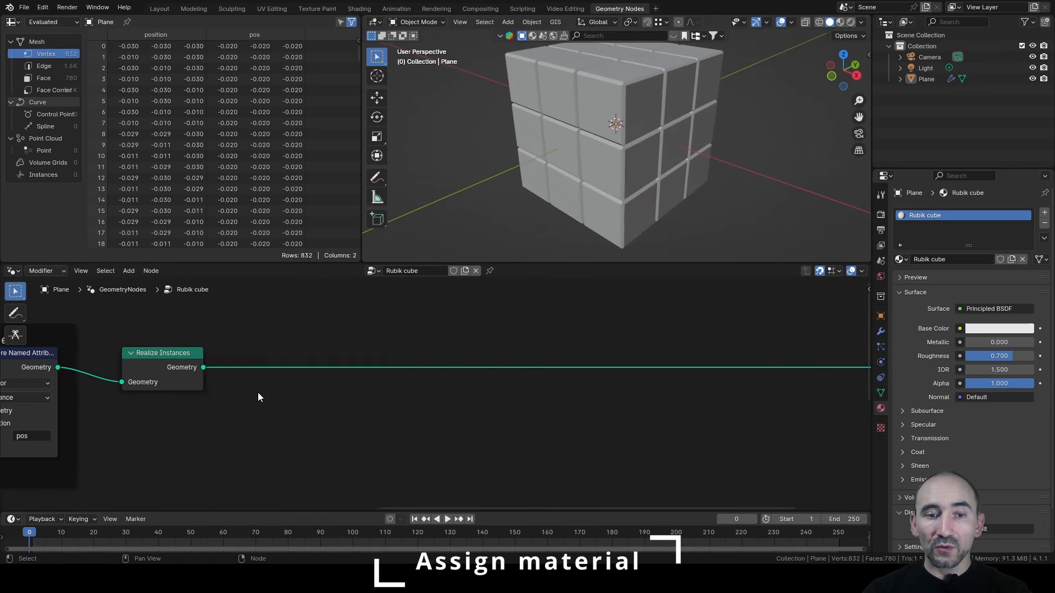
pyautogui.scroll(1, 242, 388)
pyautogui.hotkey('shift', 'a')
pyautogui.write('store na')
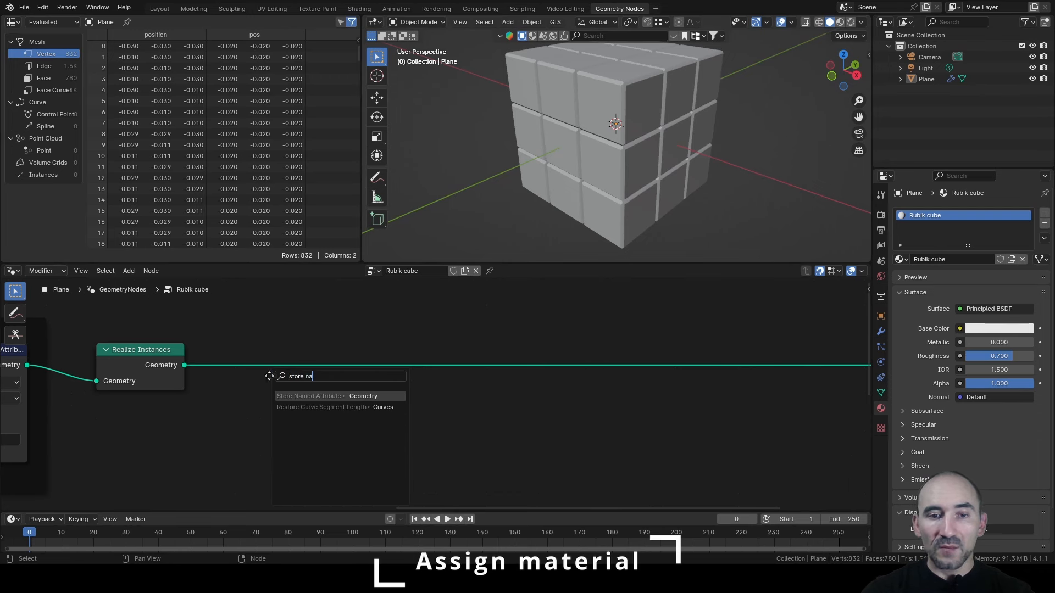
pyautogui.press('Return')
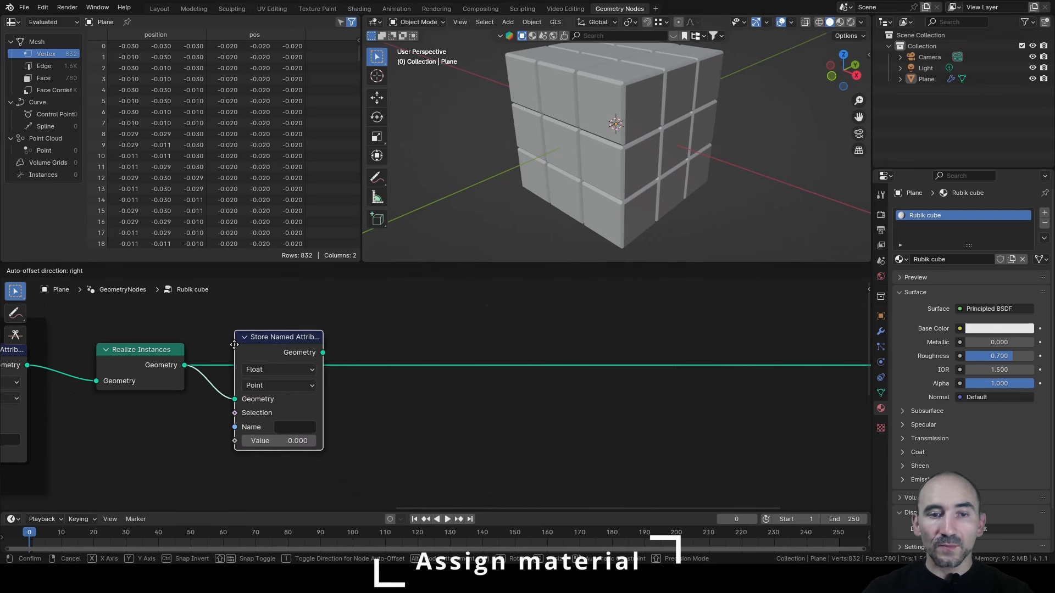
pyautogui.click(275, 358)
# Set the new Store Named Attribute node to the Color data type on the Face domain, with the attribute name "col".
pyautogui.click(274, 358)
pyautogui.click(273, 430)
pyautogui.click(278, 373)
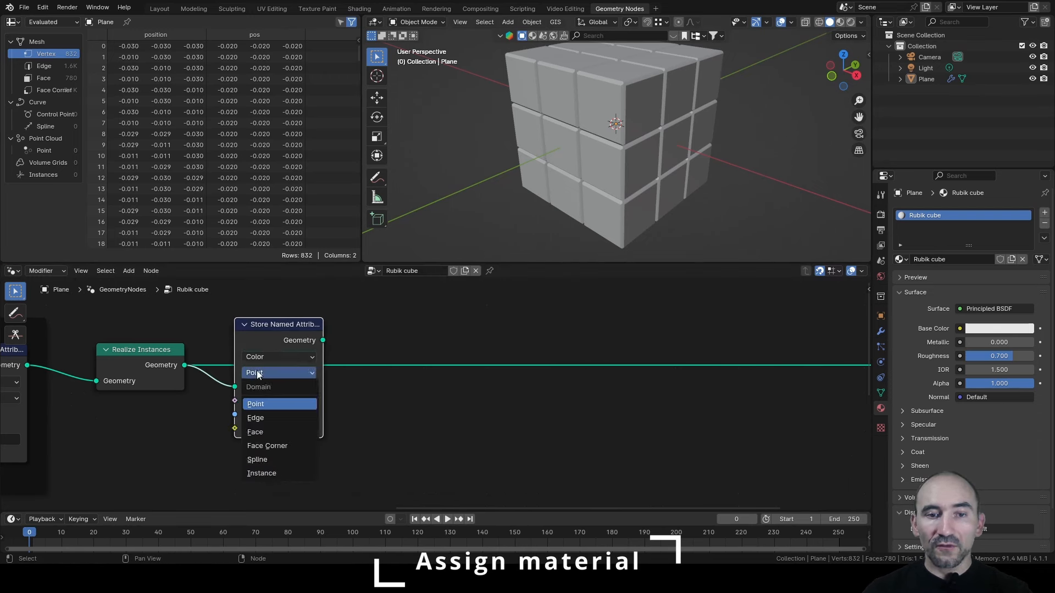
pyautogui.click(264, 427)
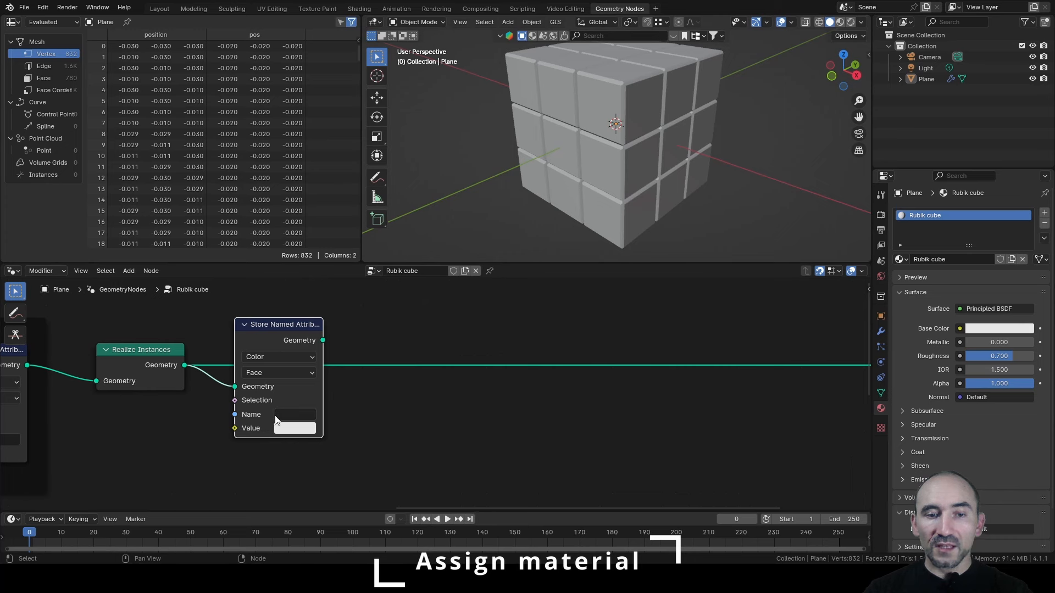
pyautogui.click(283, 414)
pyautogui.write('col')
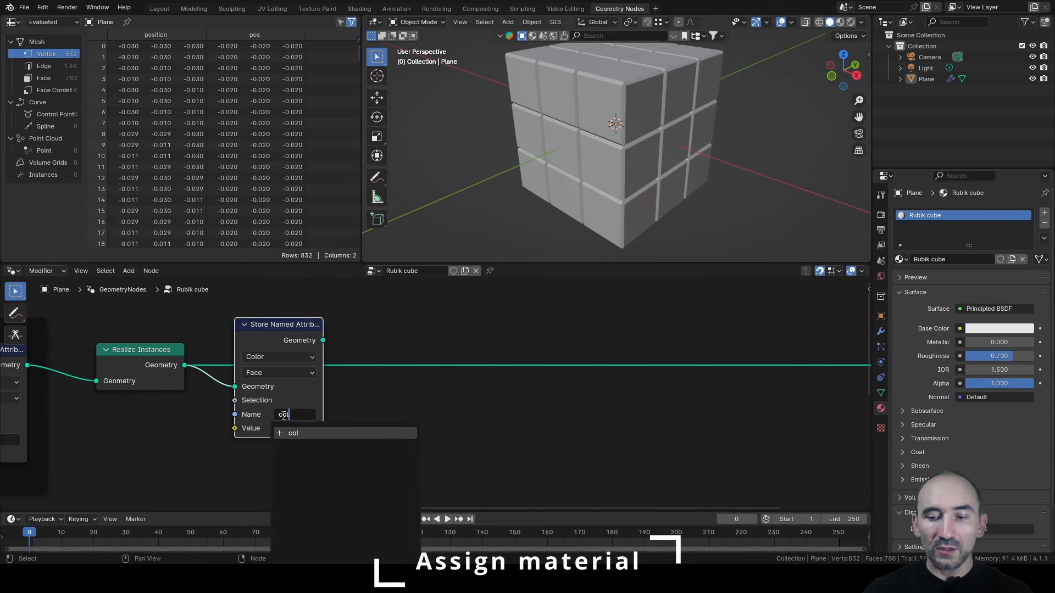
pyautogui.press('Return')
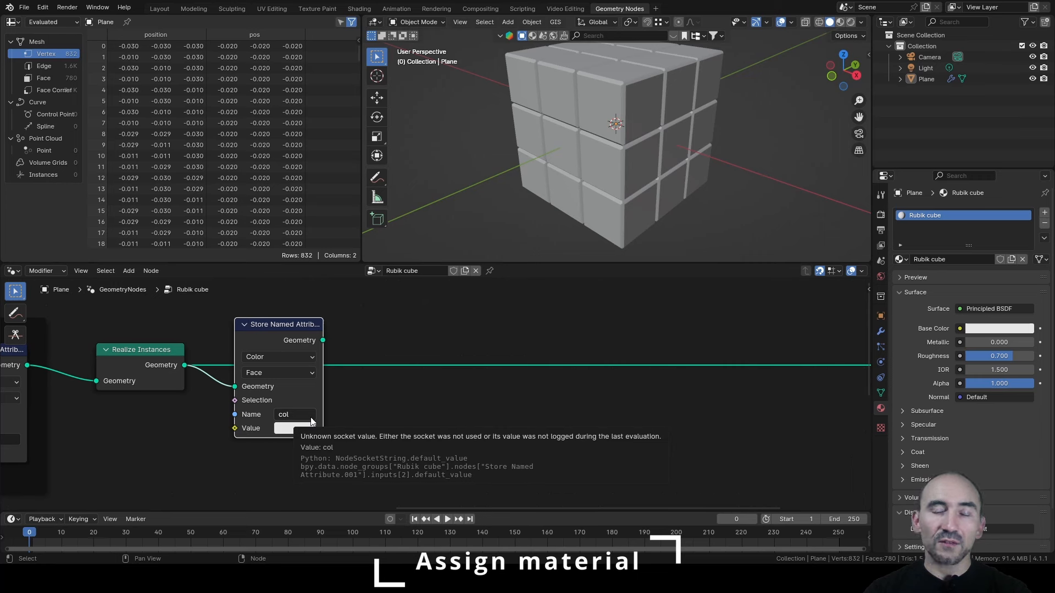
pyautogui.click(356, 398)
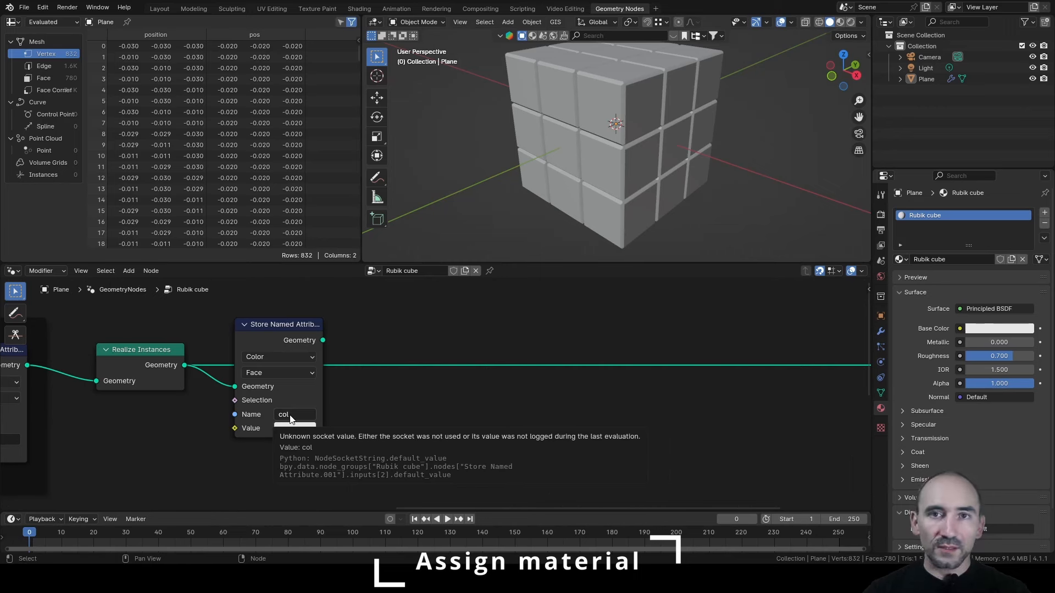
# Set the "col" attribute's value to black and switch the viewport to Material Preview shading.
pyautogui.click(295, 428)
pyautogui.moveTo(399, 272); pyautogui.dragTo(401, 339)
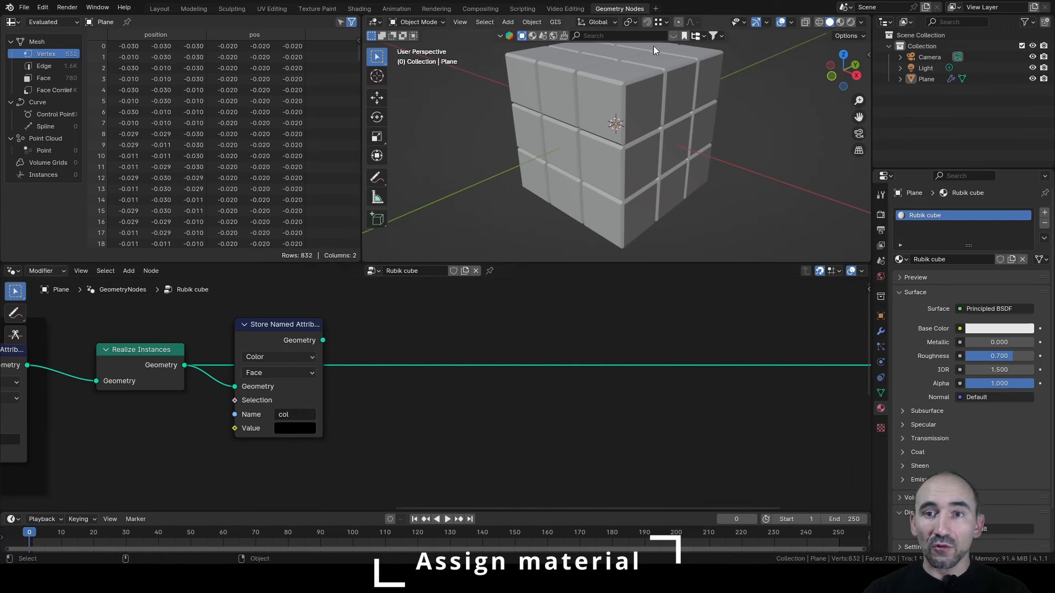
pyautogui.click(841, 22)
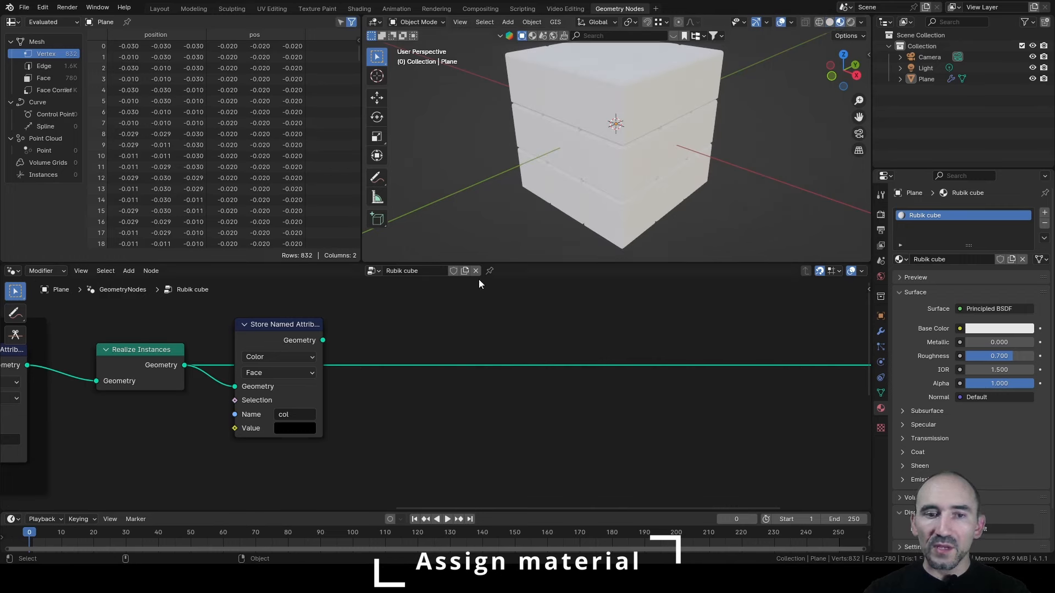
# Add a Set Material node with the "Rubik cube" material between Store Named Attribute and Group Output, and save the file.
pyautogui.scroll(-2, 374, 341)
pyautogui.scroll(-1, 461, 339)
pyautogui.moveTo(472, 339); pyautogui.dragTo(323, 343, button='middle')
pyautogui.moveTo(207, 356); pyautogui.dragTo(569, 351)
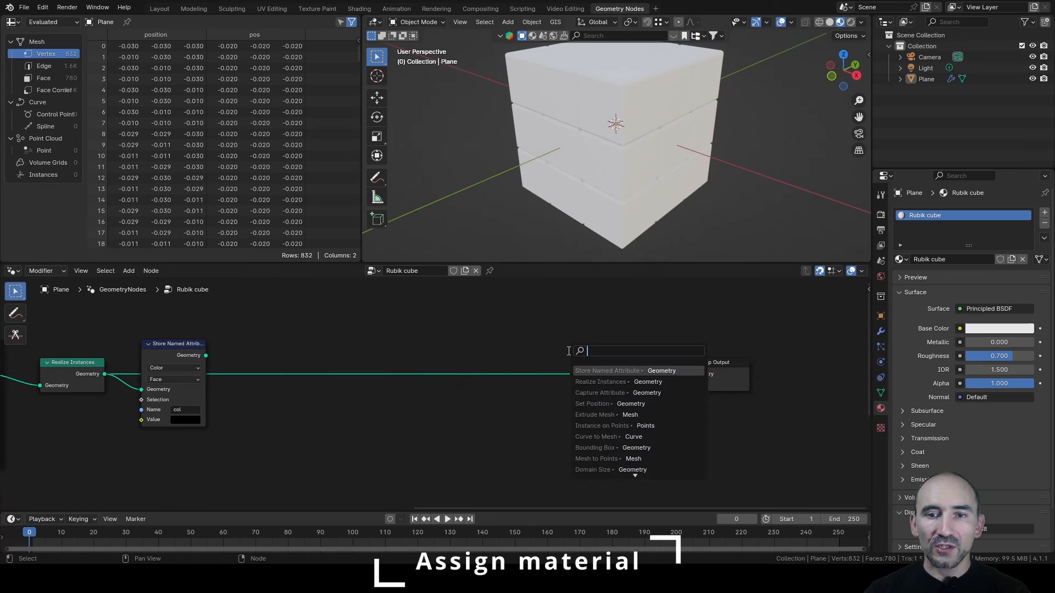
pyautogui.write('set mate')
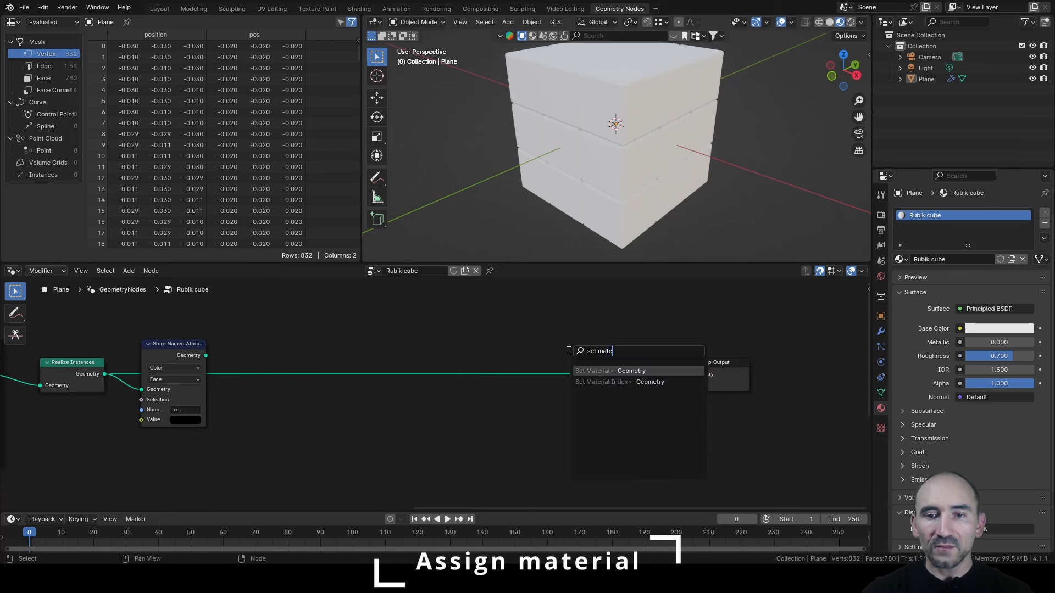
pyautogui.press('Return')
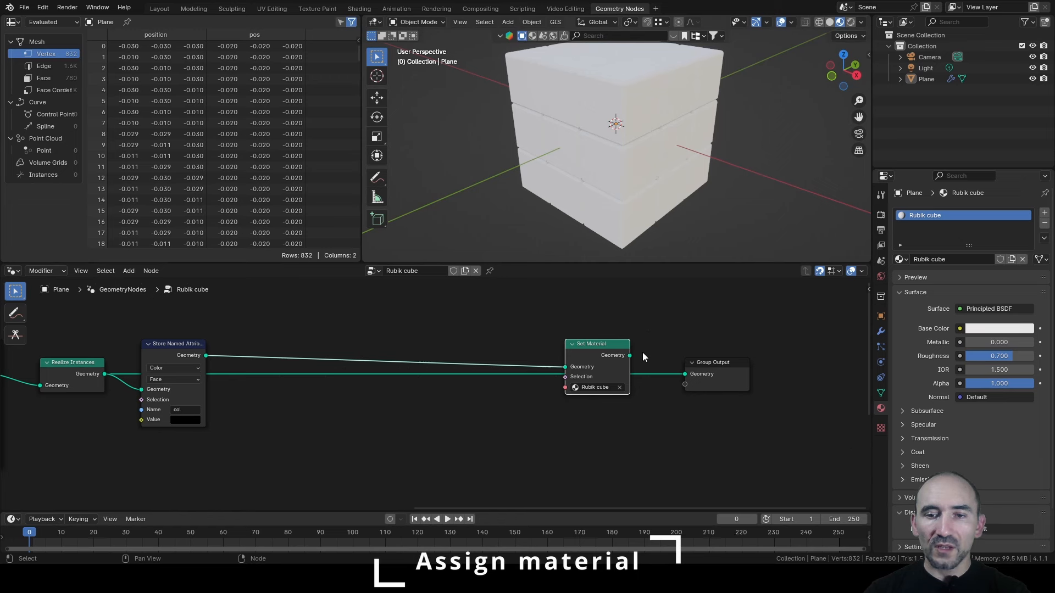
pyautogui.moveTo(631, 356); pyautogui.dragTo(683, 378)
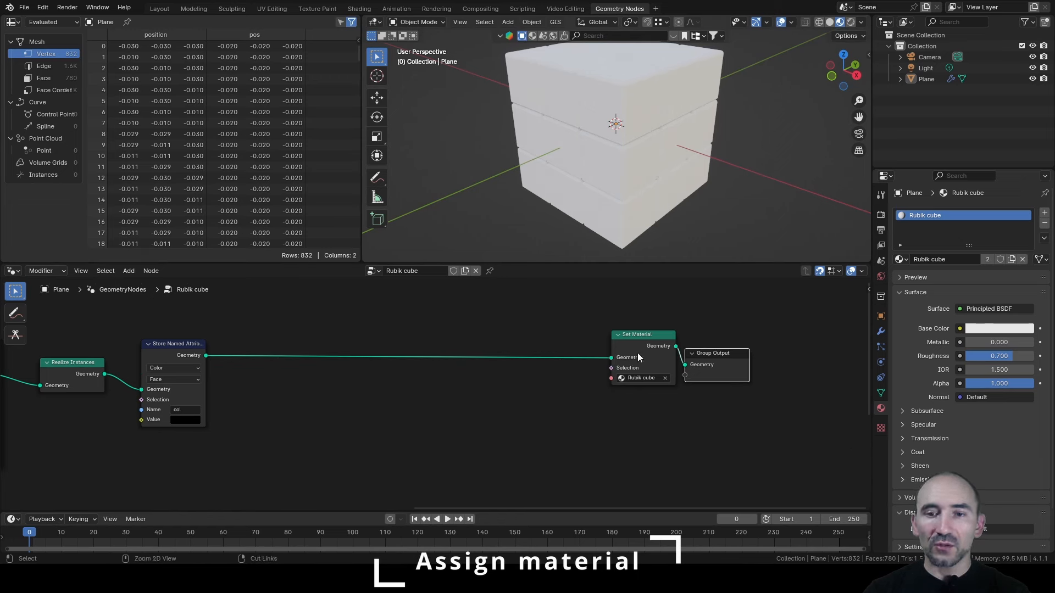
pyautogui.hotkey('ctrl', 's')
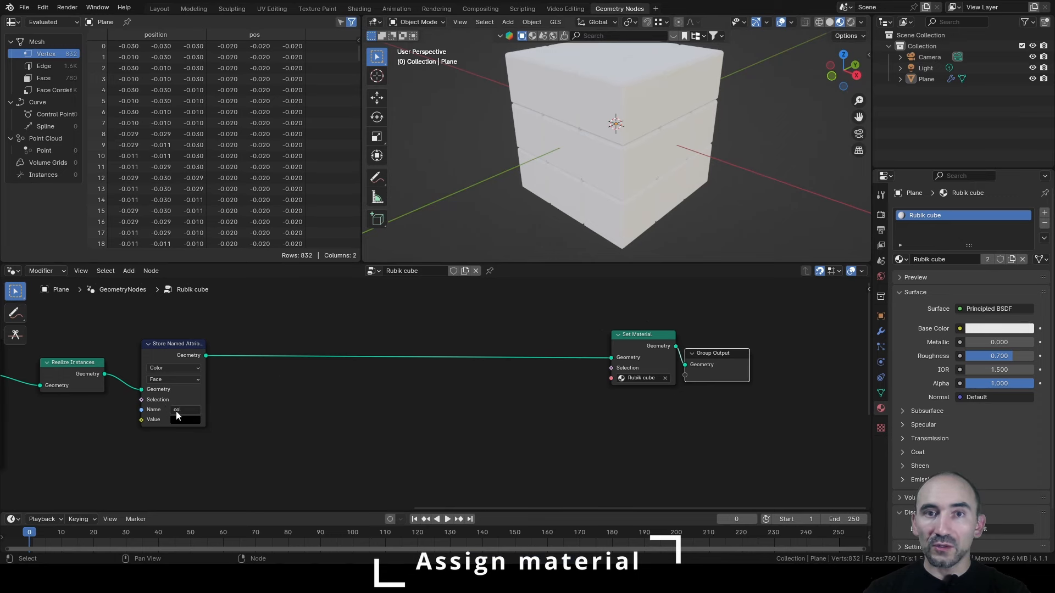
# Switch to the Shading workspace, bring the cube into view and select it.
pyautogui.click(359, 9)
pyautogui.press('Home')
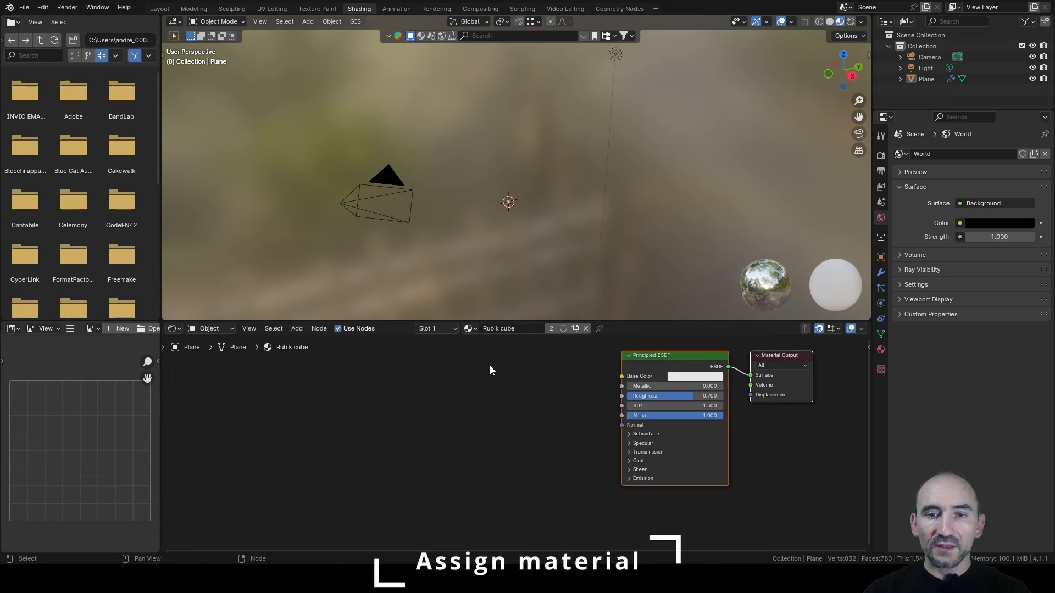
pyautogui.click(426, 392)
pyautogui.click(489, 197)
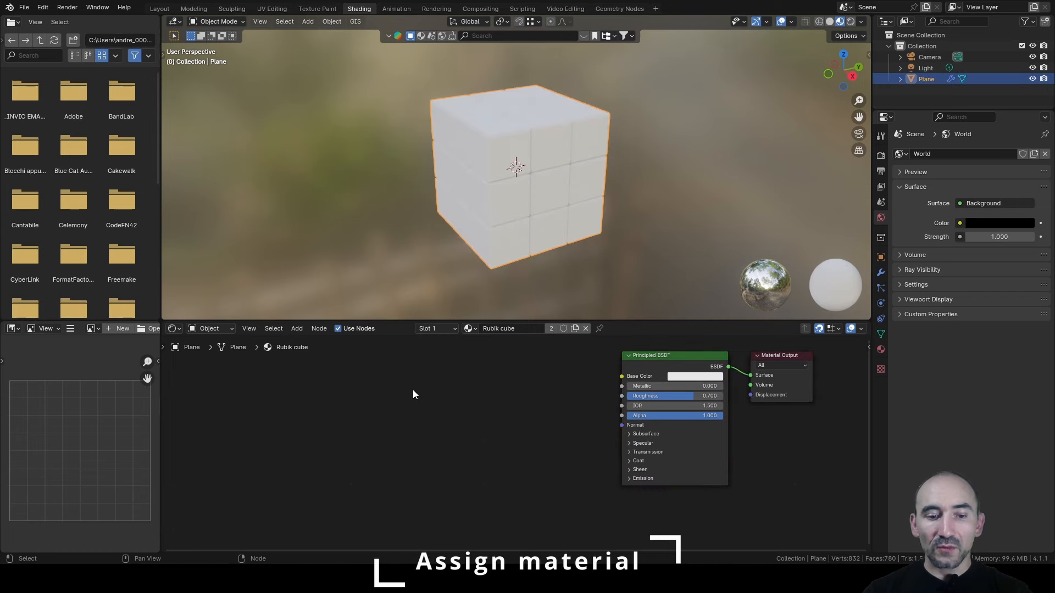
# Add an Attribute node named "col" to the material and connect its Color to the Principled BSDF's Base Color.
pyautogui.press('F3')
pyautogui.write('attribu')
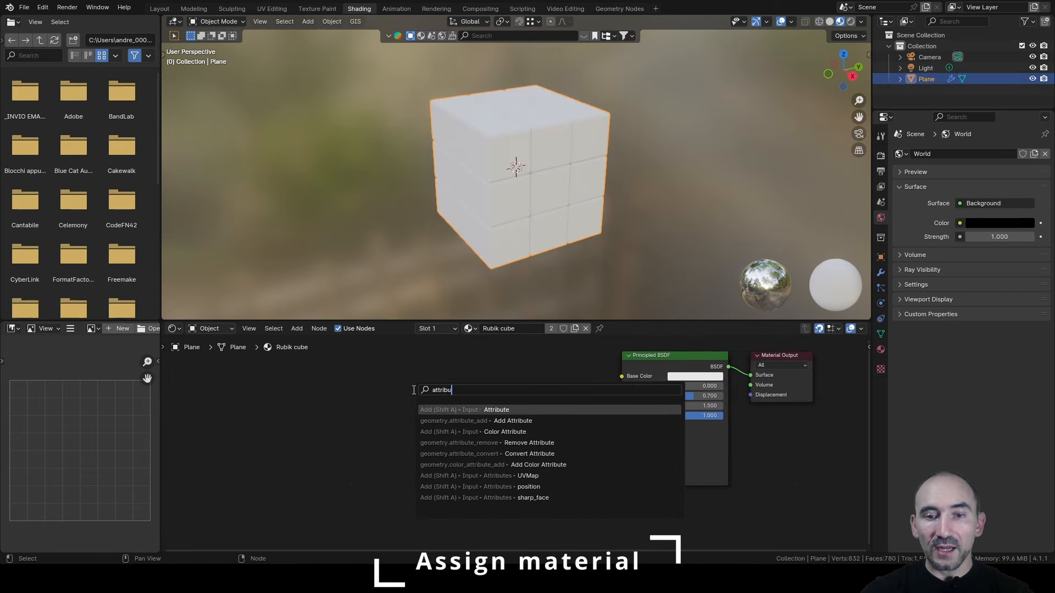
pyautogui.press('Return')
pyautogui.click(443, 376)
pyautogui.click(473, 436)
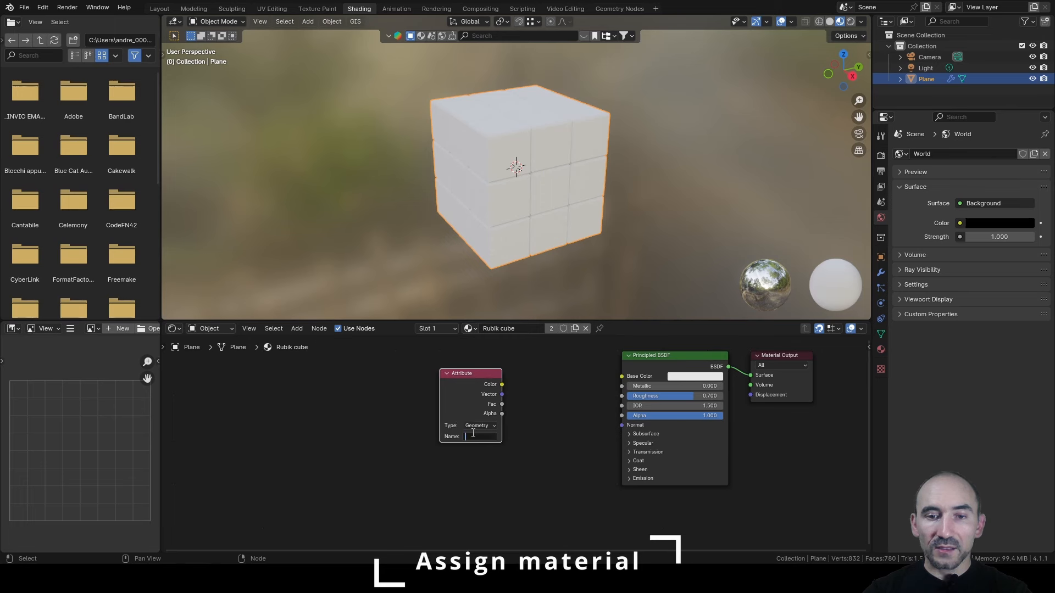
pyautogui.write('col')
pyautogui.press('Return')
pyautogui.moveTo(502, 384); pyautogui.dragTo(618, 381)
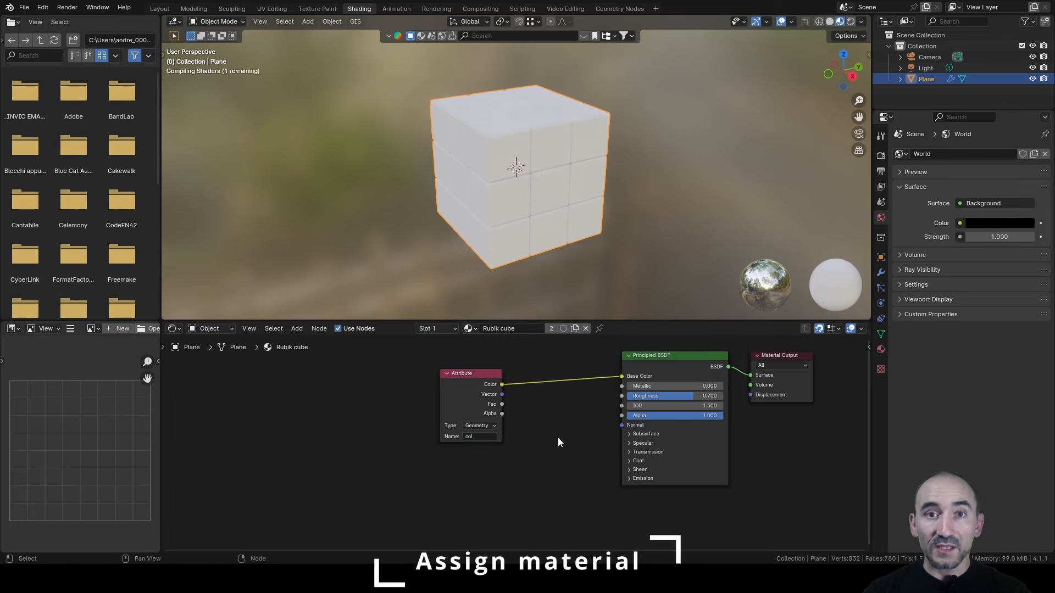
# Return to the Geometry Nodes workspace, duplicate the "col" Store Named Attribute node and insert the copy just before Set Material.
pyautogui.click(620, 8)
pyautogui.scroll(2, 362, 416)
pyautogui.moveTo(167, 350); pyautogui.dragTo(334, 364)
pyautogui.press('Escape')
pyautogui.hotkey('shift', 'd')
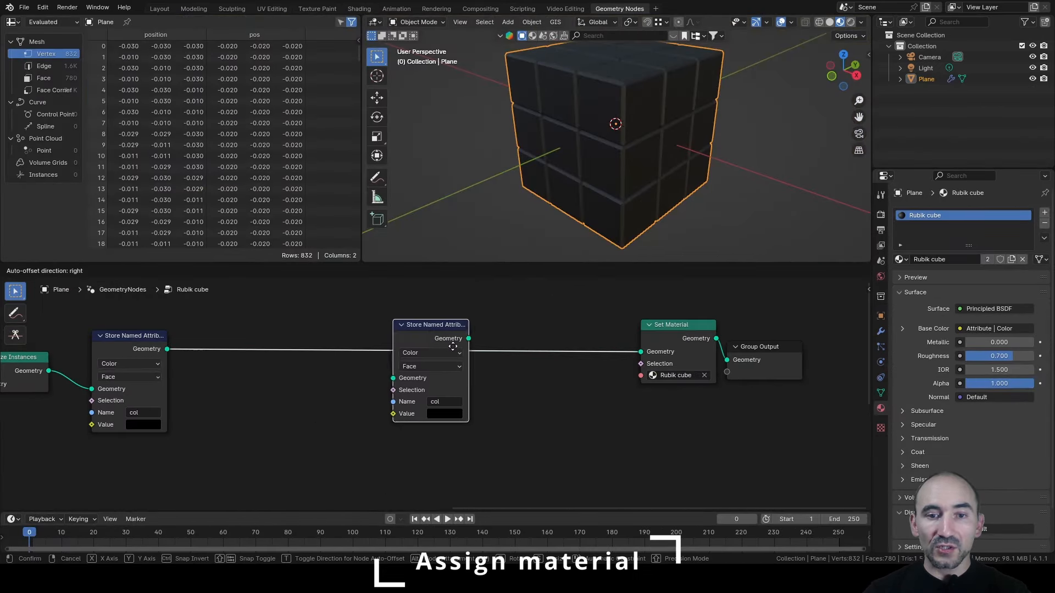
pyautogui.click(566, 352)
pyautogui.moveTo(565, 349); pyautogui.dragTo(576, 338)
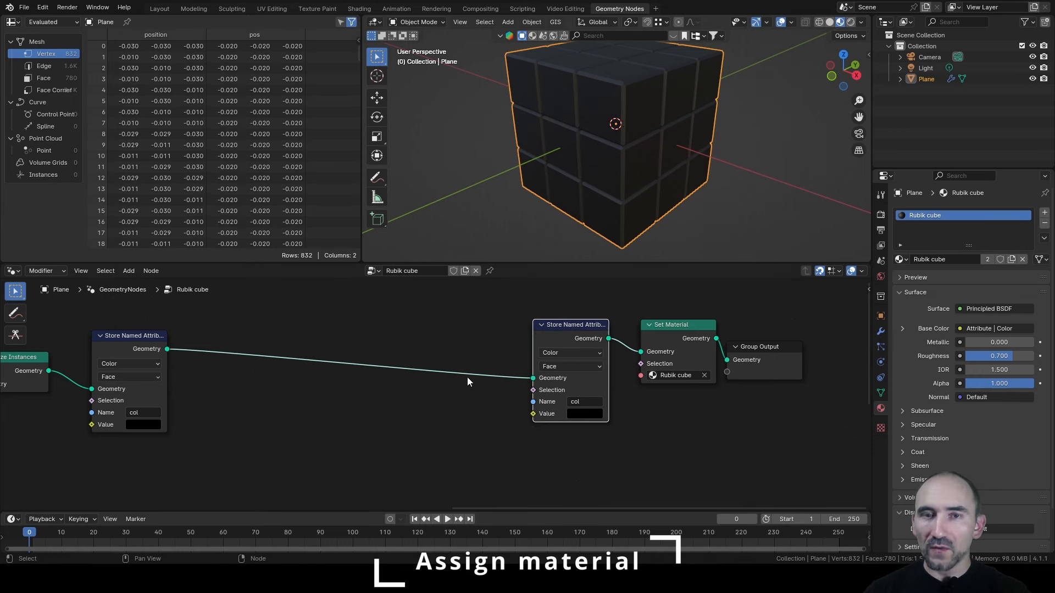
# Add a Normal node in the free space below the first "col" Store Named Attribute node.
pyautogui.click(368, 434)
pyautogui.moveTo(368, 434); pyautogui.dragTo(397, 398, button='middle')
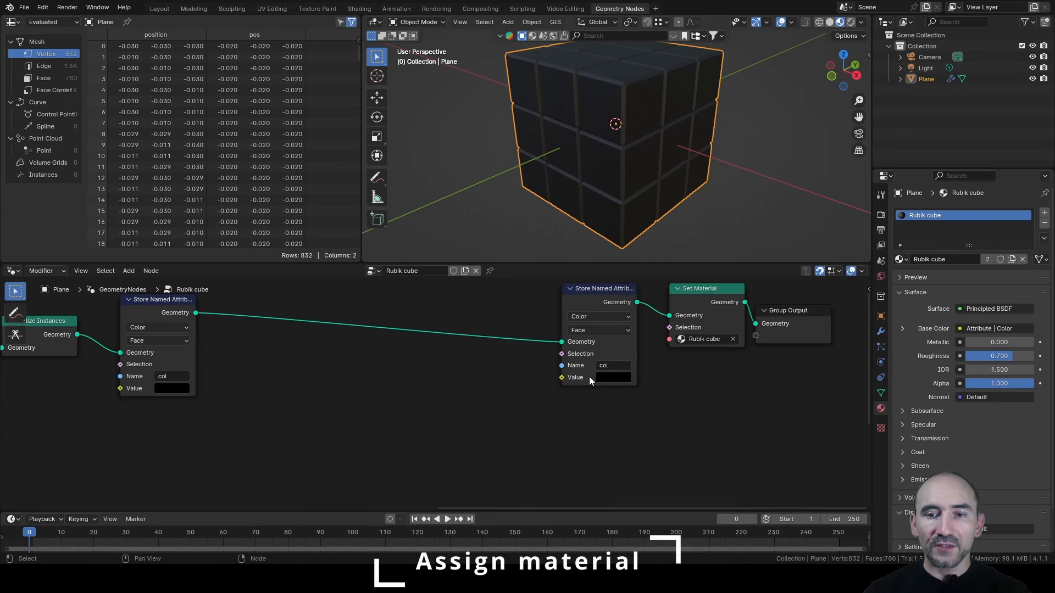
pyautogui.press('F3')
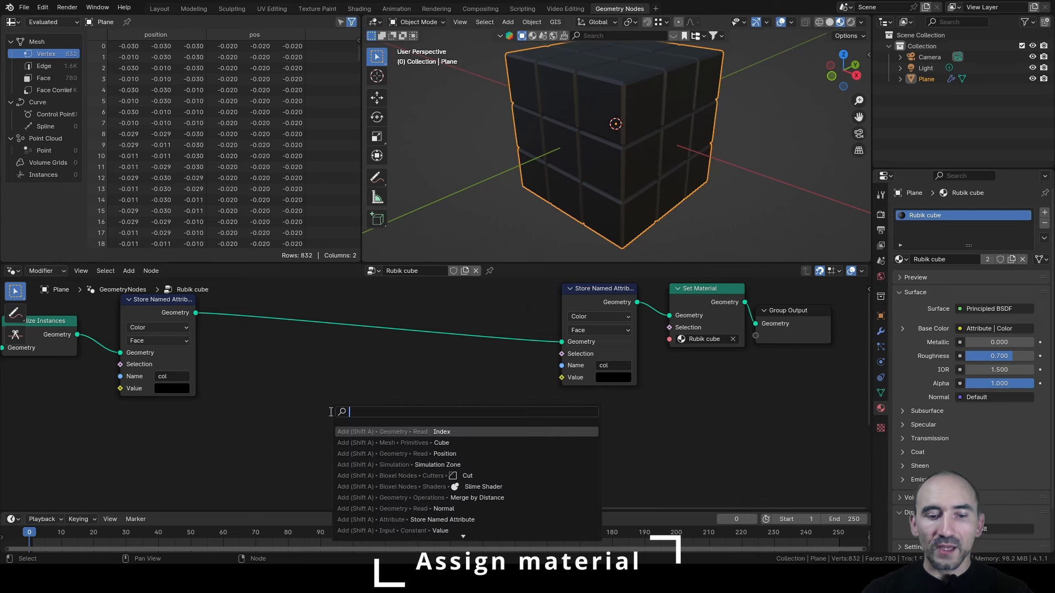
pyautogui.write('normal')
pyautogui.press('Return')
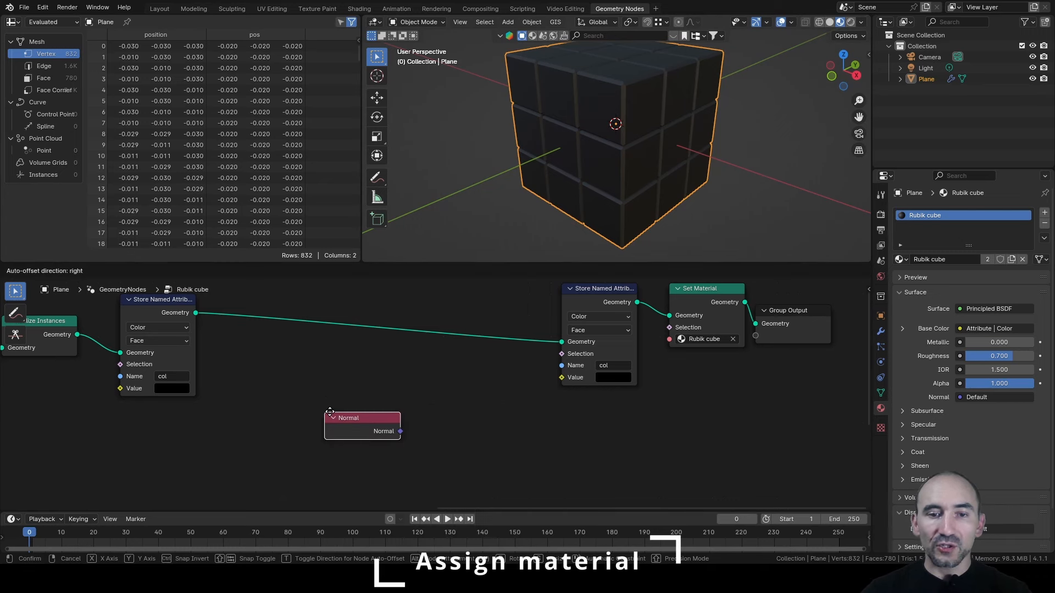
pyautogui.click(179, 433)
# Add a Dot Product vector math node fed by the Normal node's output.
pyautogui.moveTo(250, 453); pyautogui.dragTo(316, 431)
pyautogui.write('dot')
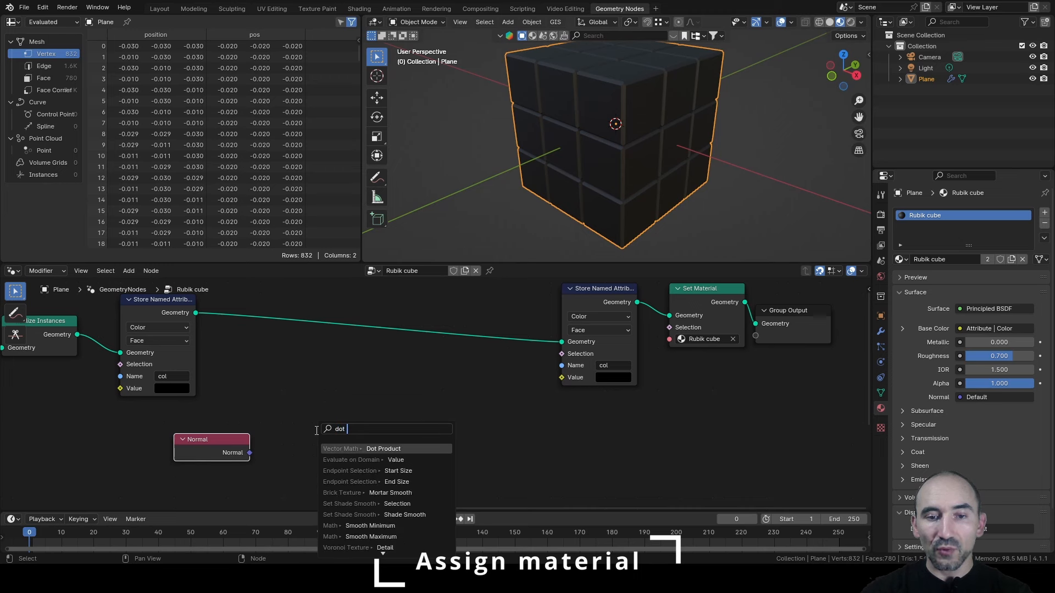
pyautogui.press('Return')
pyautogui.click(268, 417)
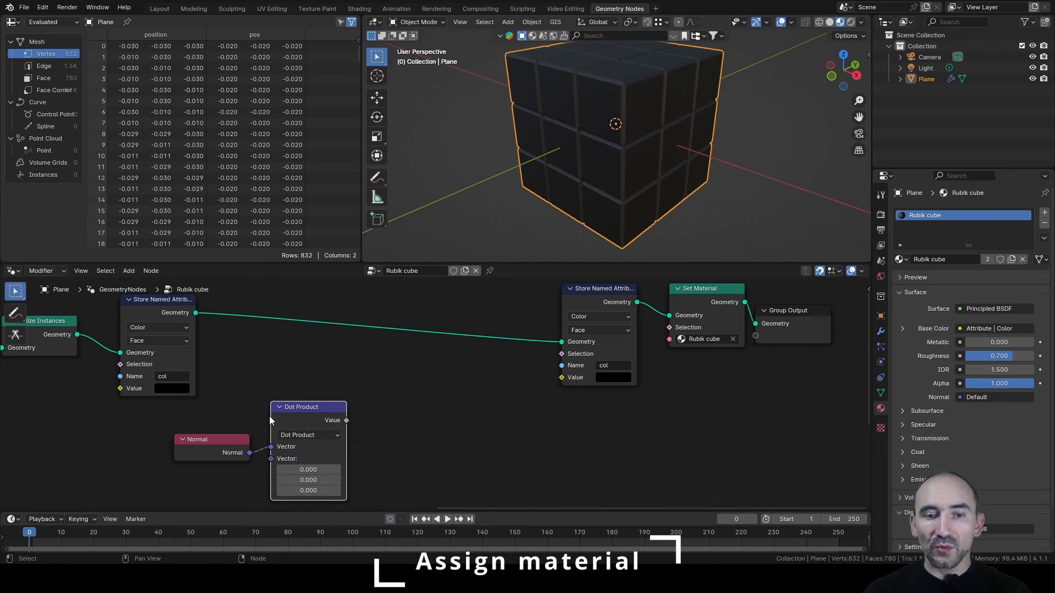
# Annotate the node editor with vectors v1 and v2 at angle α and the formula dp = |v1||v2| cos α.
pyautogui.moveTo(549, 450); pyautogui.dragTo(615, 450)
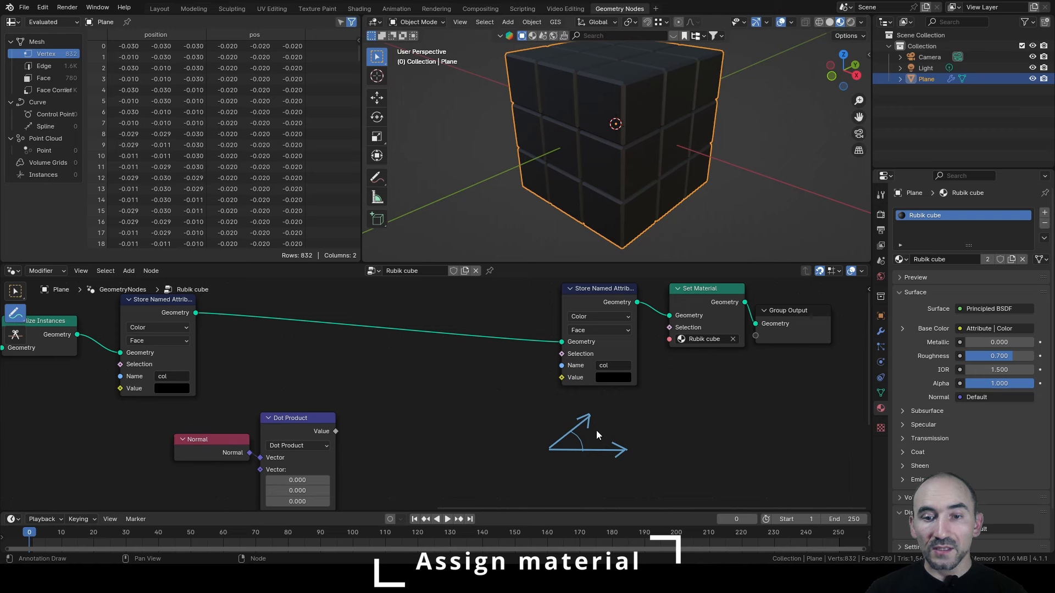
pyautogui.moveTo(589, 440); pyautogui.dragTo(599, 441)
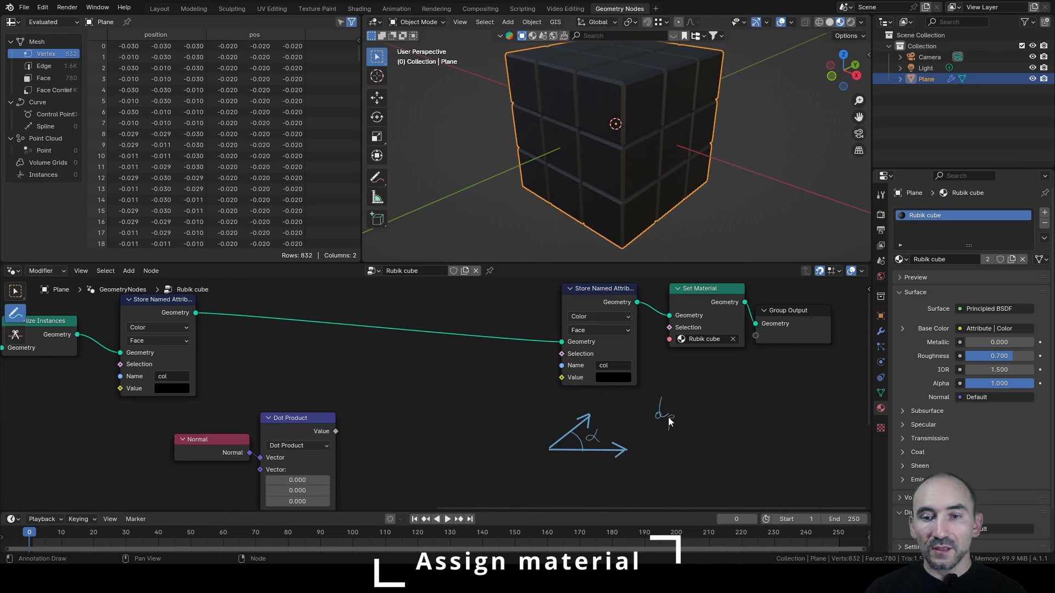
pyautogui.moveTo(668, 417); pyautogui.dragTo(674, 419)
pyautogui.moveTo(683, 414); pyautogui.dragTo(690, 414)
pyautogui.moveTo(683, 418); pyautogui.dragTo(690, 418)
pyautogui.moveTo(562, 409); pyautogui.dragTo(573, 422)
pyautogui.moveTo(623, 462); pyautogui.dragTo(636, 470)
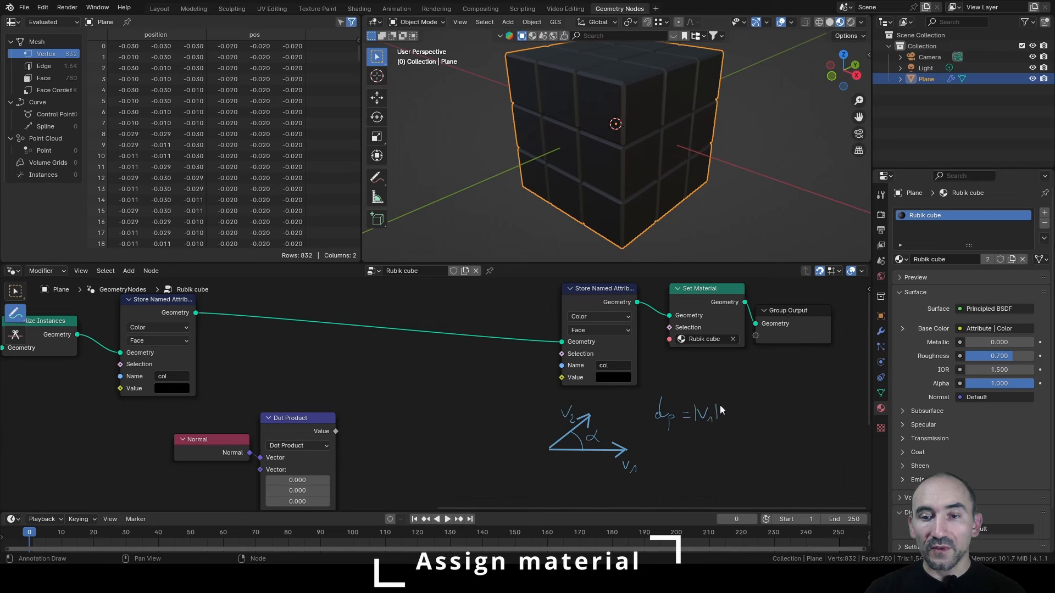
pyautogui.moveTo(721, 406)
pyautogui.mouseDown()
pyautogui.moveTo(722, 420)
pyautogui.moveTo(742, 424)
pyautogui.mouseUp()
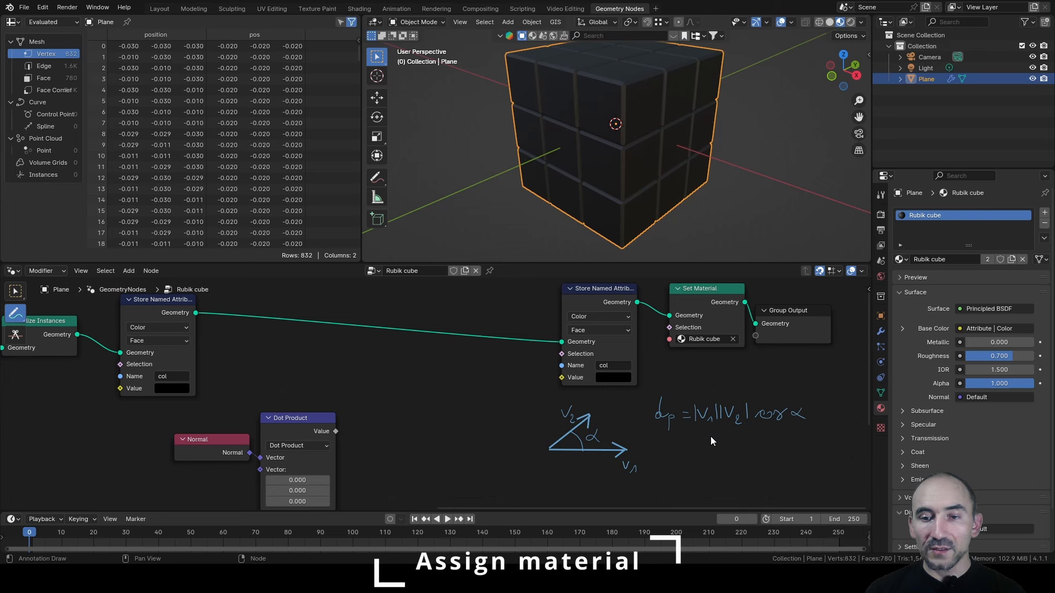
# Bracket the |v1||v2| and cos α terms of the handwritten formula and draw an arrow pointing to the Normal node.
pyautogui.moveTo(695, 429); pyautogui.dragTo(749, 431)
pyautogui.moveTo(249, 383); pyautogui.dragTo(237, 432)
pyautogui.moveTo(231, 418); pyautogui.dragTo(247, 420)
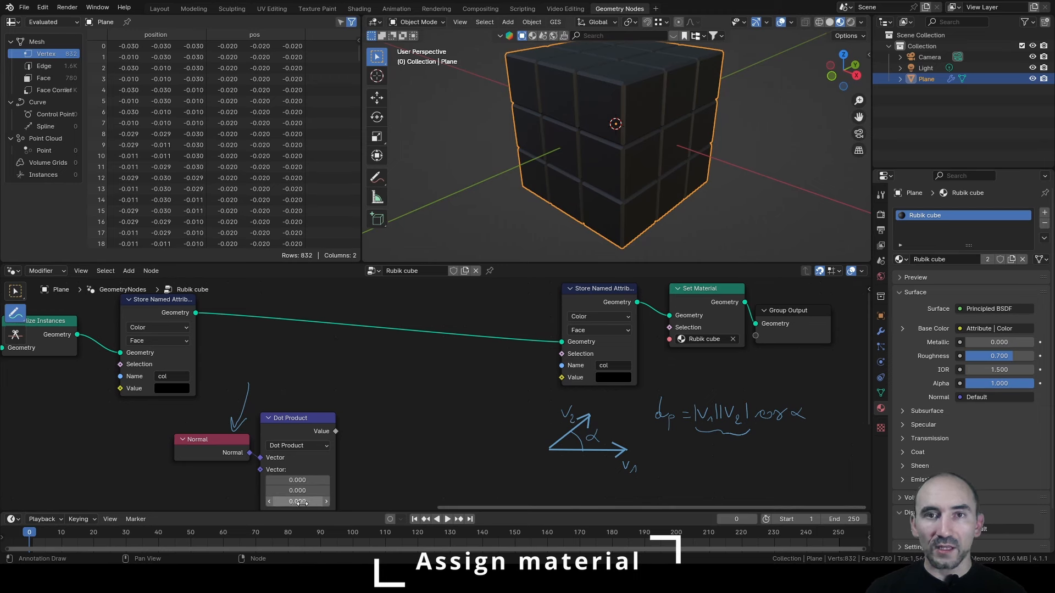
pyautogui.moveTo(757, 429)
pyautogui.mouseDown()
pyautogui.moveTo(803, 432)
pyautogui.moveTo(810, 422)
pyautogui.mouseUp()
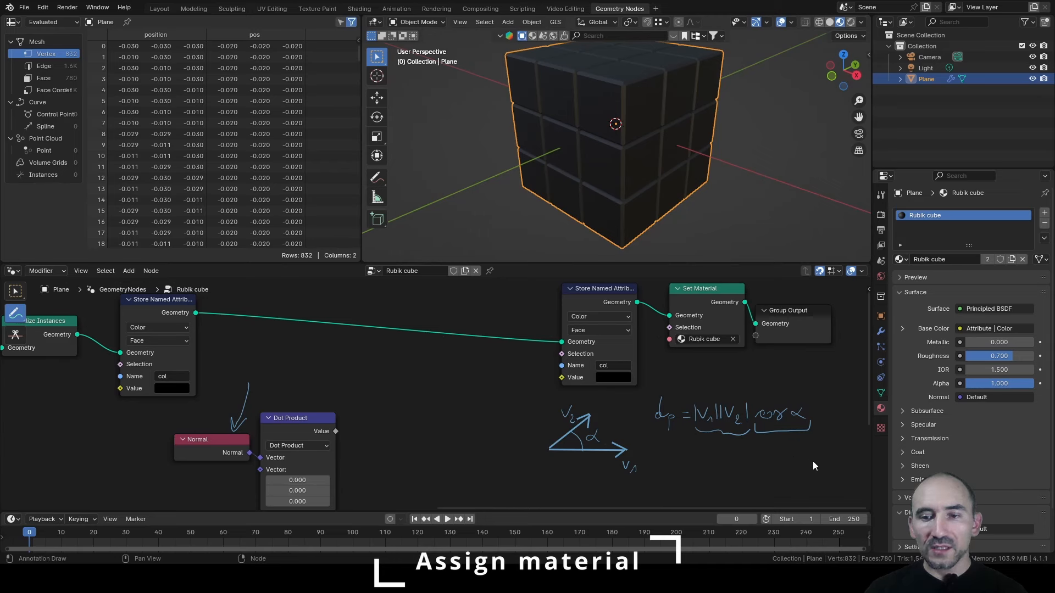
# Write the range −1 < A < +1 below the dot product formula as an annotation.
pyautogui.moveTo(791, 456); pyautogui.dragTo(791, 470)
pyautogui.moveTo(796, 470); pyautogui.dragTo(806, 465)
pyautogui.moveTo(825, 456); pyautogui.dragTo(824, 470)
pyautogui.moveTo(832, 463); pyautogui.dragTo(843, 463)
pyautogui.moveTo(838, 457); pyautogui.dragTo(838, 469)
pyautogui.moveTo(848, 461); pyautogui.dragTo(852, 470)
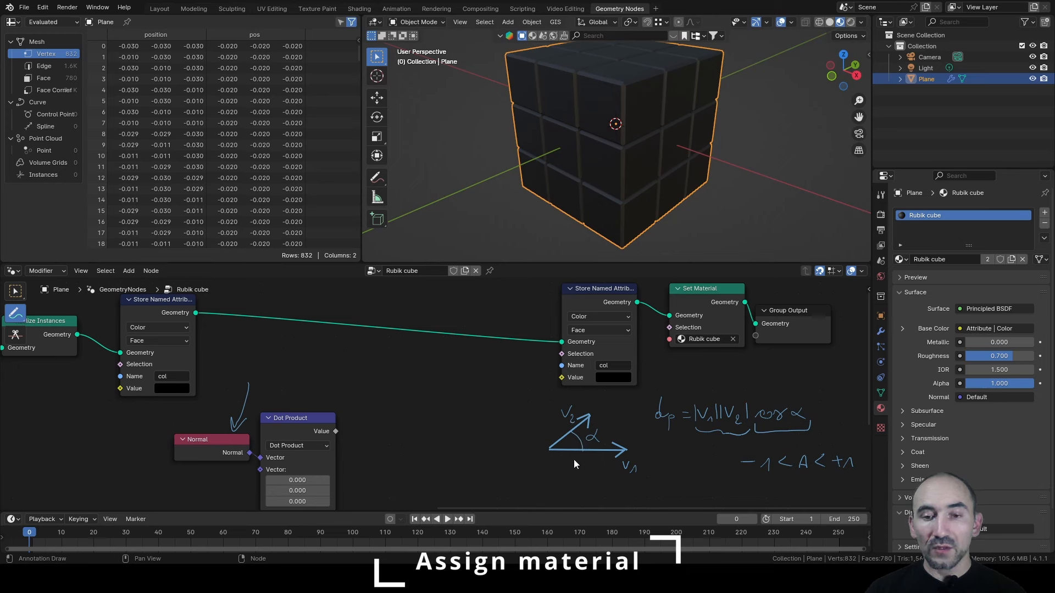
# Add parallel, perpendicular 90° and opposite vectors with their angle marks to the annotated v1–v2 sketch.
pyautogui.moveTo(550, 454)
pyautogui.mouseDown()
pyautogui.moveTo(626, 456)
pyautogui.moveTo(622, 464)
pyautogui.mouseUp()
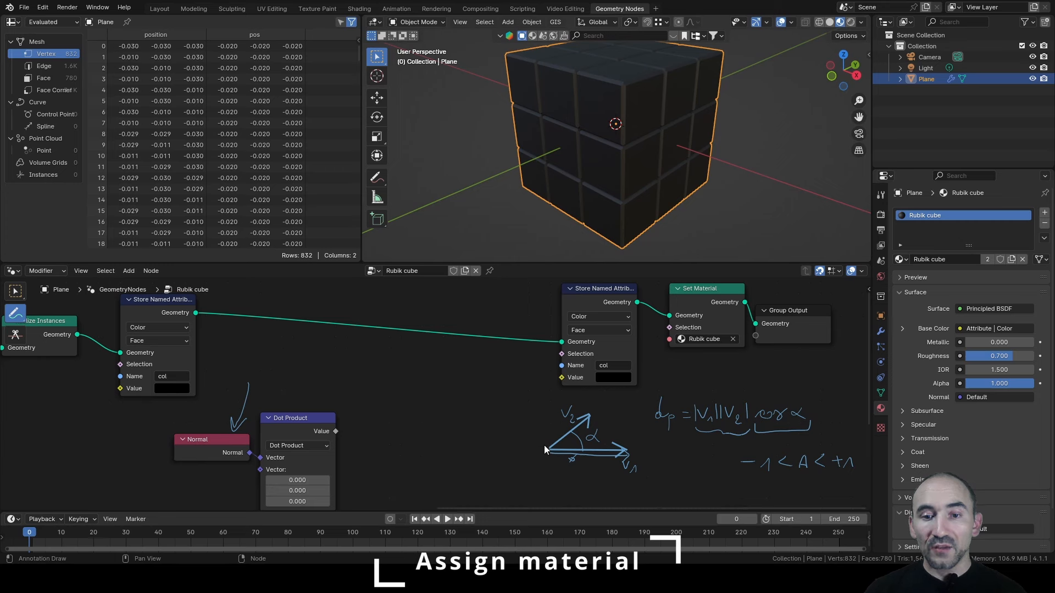
pyautogui.moveTo(544, 444); pyautogui.dragTo(545, 387)
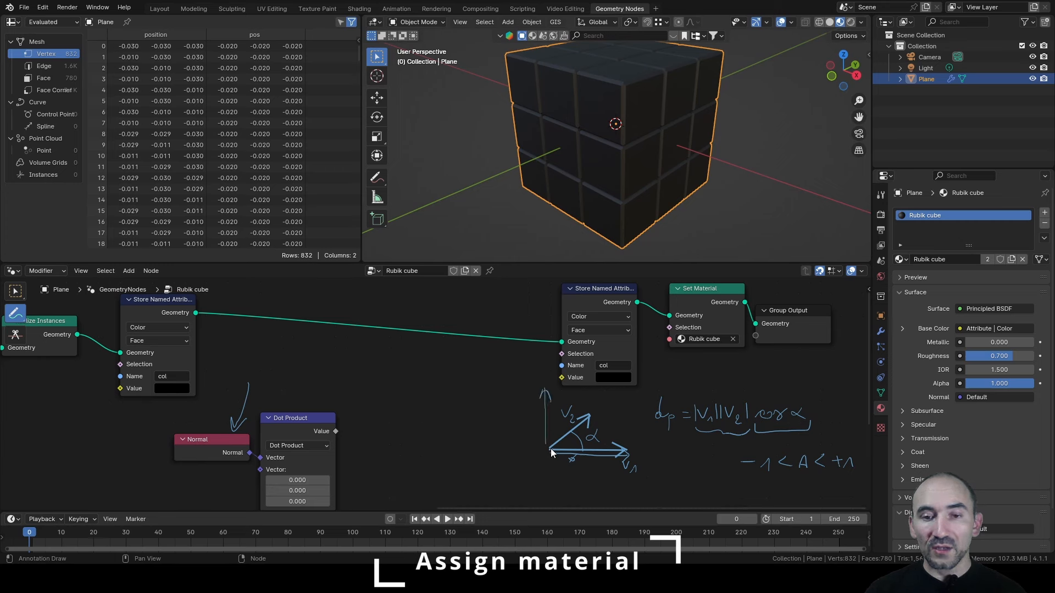
pyautogui.moveTo(547, 424); pyautogui.dragTo(559, 456)
pyautogui.moveTo(558, 420); pyautogui.dragTo(557, 427)
pyautogui.moveTo(560, 424); pyautogui.dragTo(560, 426)
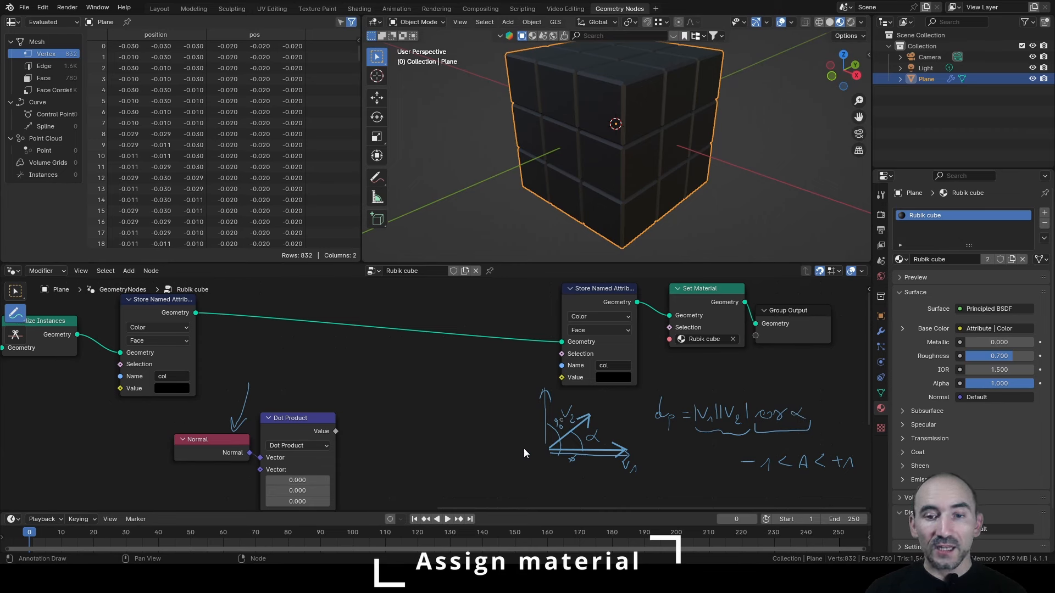
pyautogui.moveTo(543, 451)
pyautogui.mouseDown()
pyautogui.moveTo(481, 452)
pyautogui.moveTo(548, 440)
pyautogui.moveTo(531, 445)
pyautogui.mouseUp()
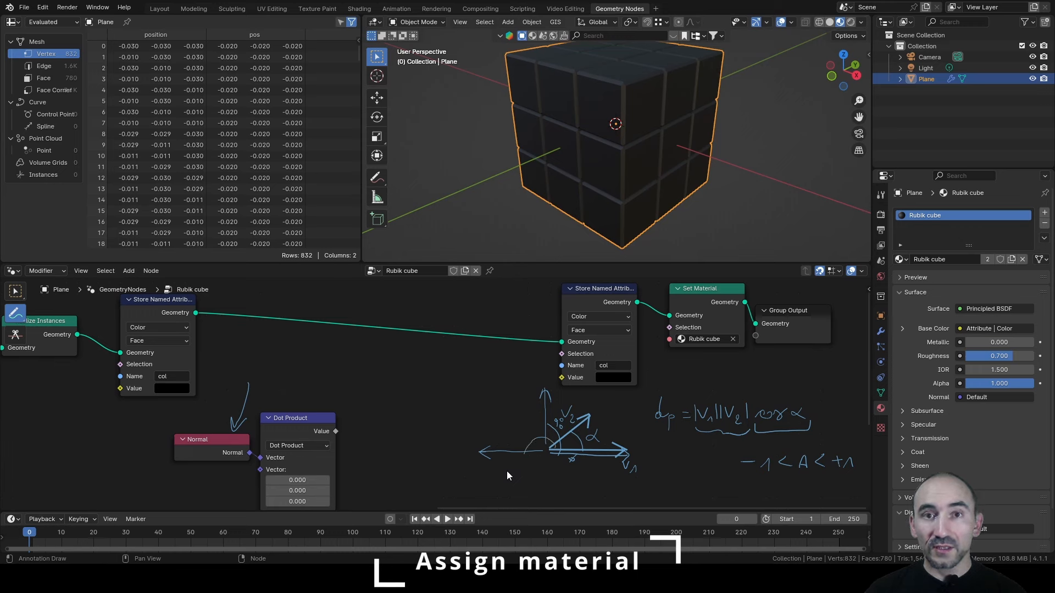
# Label the annotated vectors with the 180° angle and their dot product values −1, 0 and 1.
pyautogui.moveTo(511, 432); pyautogui.dragTo(514, 440)
pyautogui.moveTo(523, 424); pyautogui.dragTo(532, 422)
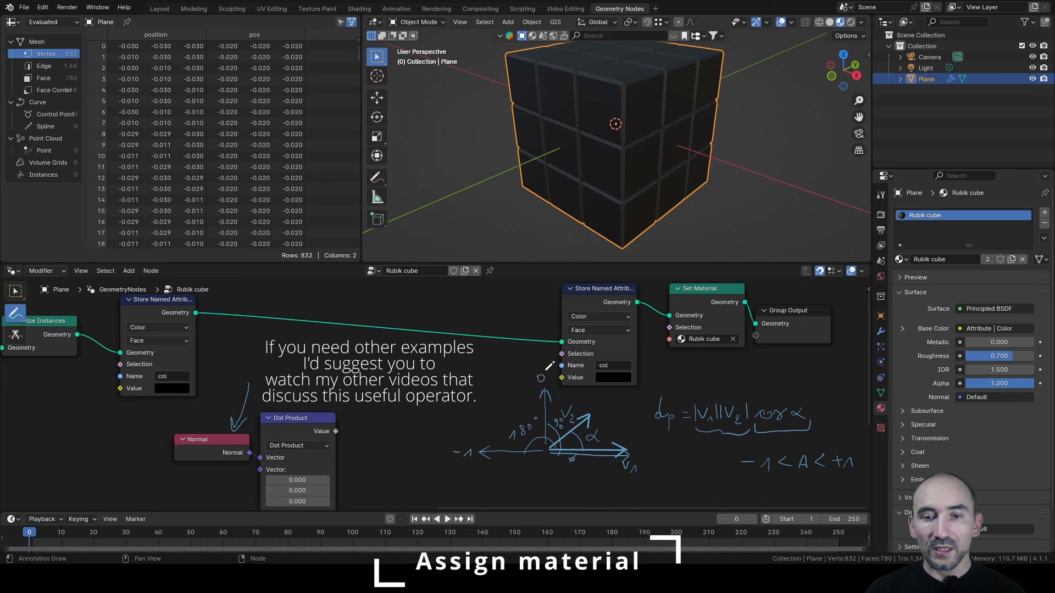
pyautogui.moveTo(546, 370); pyautogui.dragTo(538, 386)
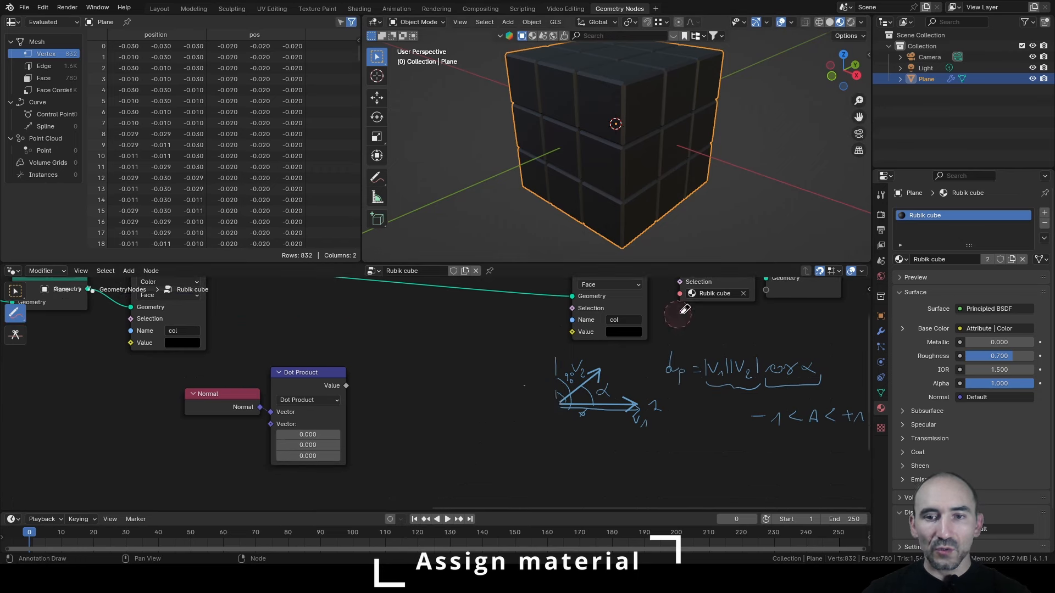
# Erase the handwritten vector sketch and formula from the node editor and return to the selection tool.
pyautogui.moveTo(683, 313)
pyautogui.keyDown('ctrl'); pyautogui.mouseDown()
pyautogui.moveTo(767, 345)
pyautogui.moveTo(606, 387)
pyautogui.moveTo(841, 452)
pyautogui.mouseUp(); pyautogui.keyUp('ctrl')
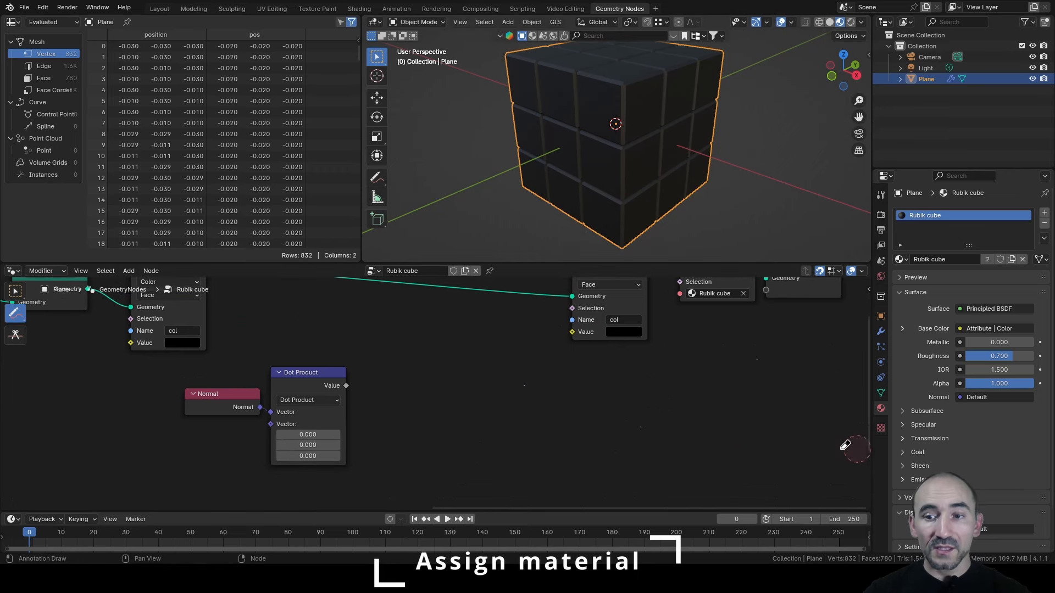
pyautogui.press('w')
# Set the Dot Product node's second vector to 1, 0, 0 and move the Normal node below it.
pyautogui.click(306, 434)
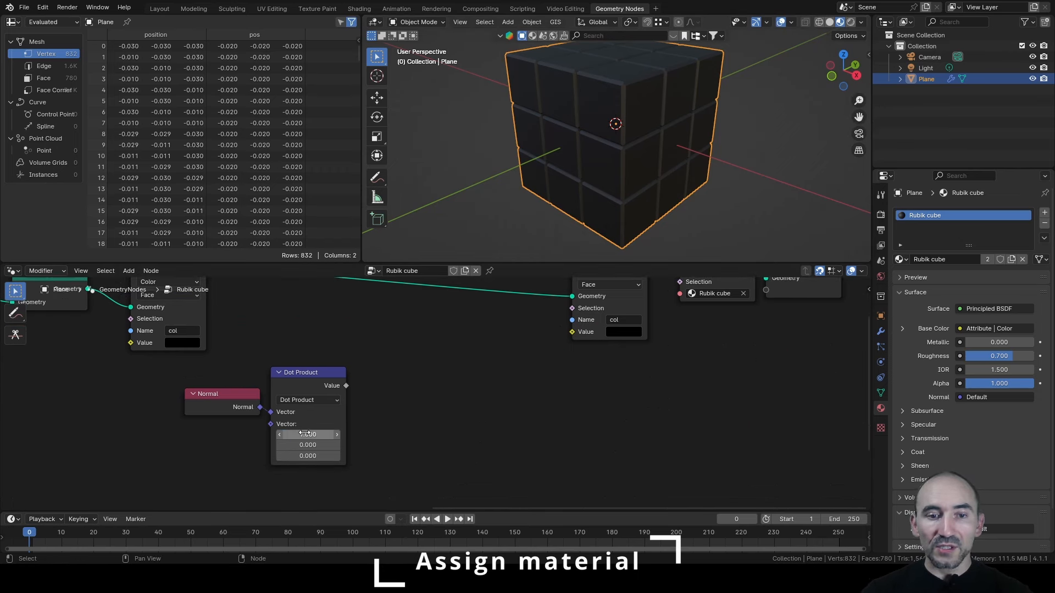
pyautogui.press('Return')
pyautogui.moveTo(226, 404); pyautogui.dragTo(205, 485)
# Add an Equal comparison node fed by the Dot Product value and set its B value to 1.
pyautogui.moveTo(346, 384); pyautogui.dragTo(403, 388)
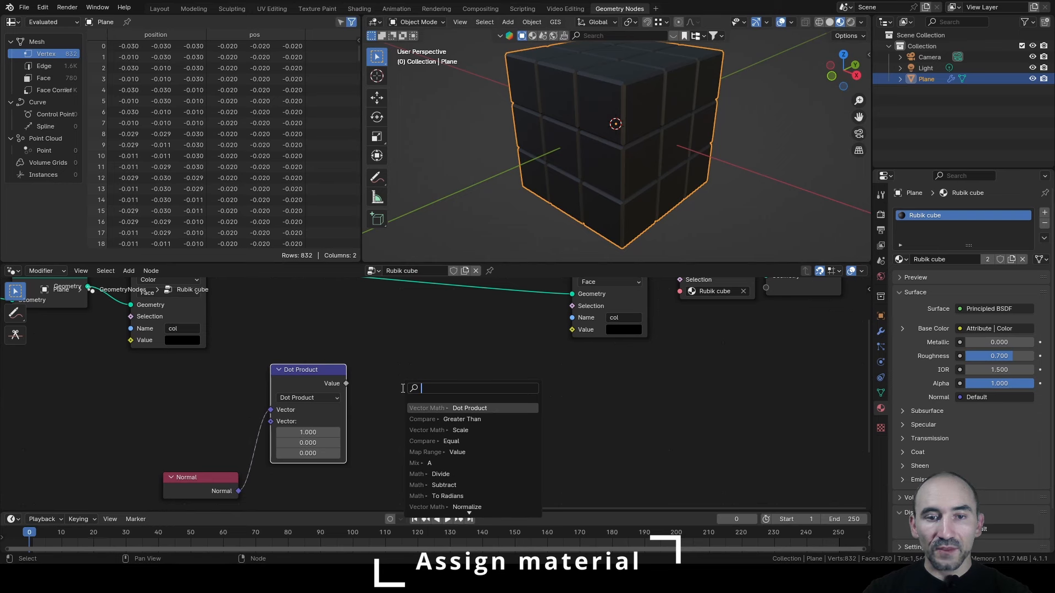
pyautogui.write('equal')
pyautogui.press('Return')
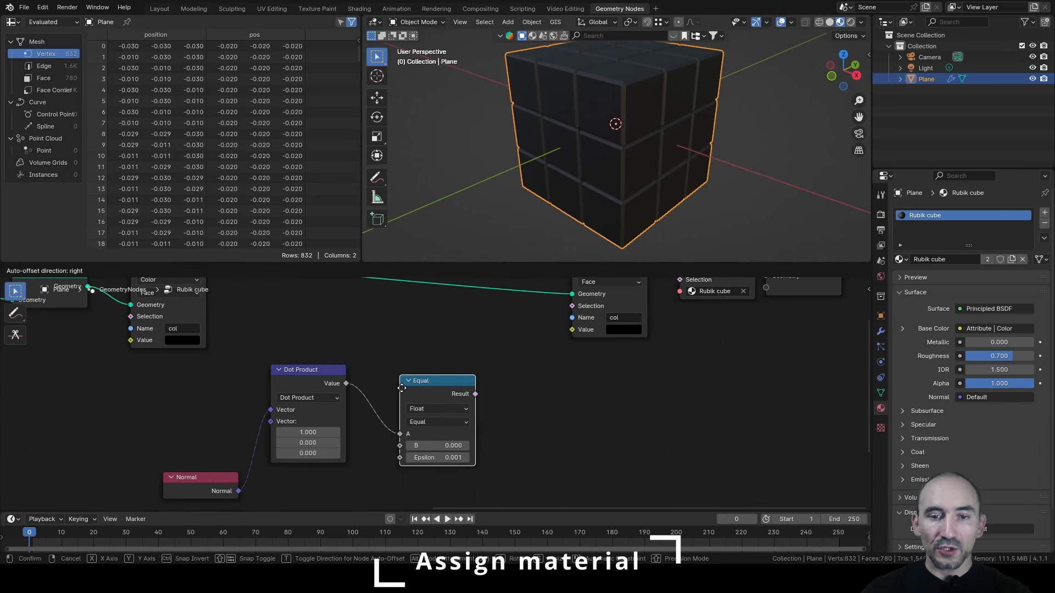
pyautogui.click(361, 379)
pyautogui.click(388, 435)
pyautogui.write('1')
pyautogui.press('Return')
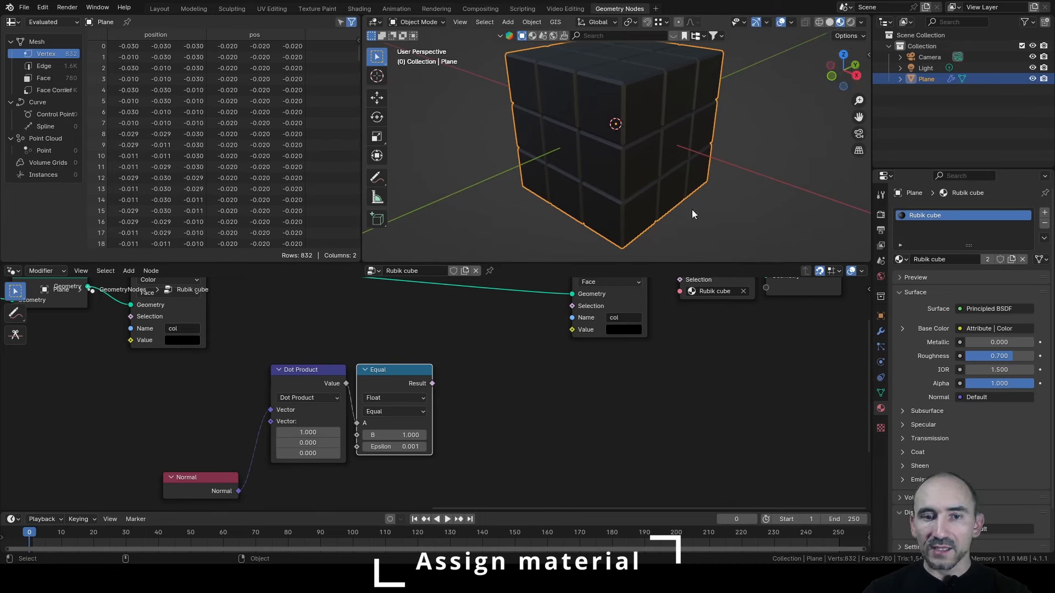
# Add a Switch node driven by the Equal result and set its data type to Color.
pyautogui.hotkey('shift', 'a')
pyautogui.write('switch')
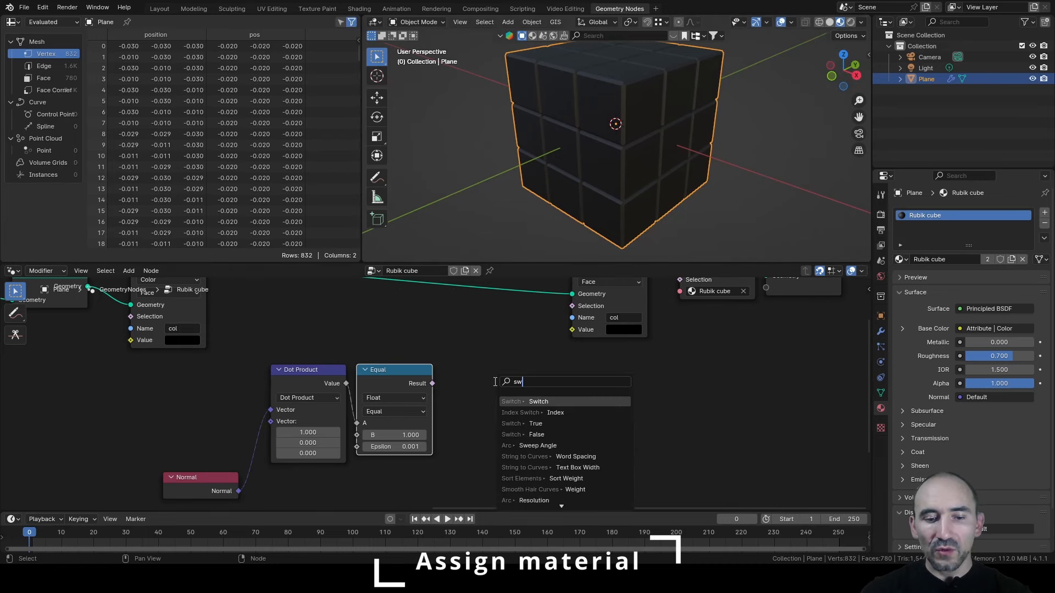
pyautogui.press('Return')
pyautogui.click(473, 370)
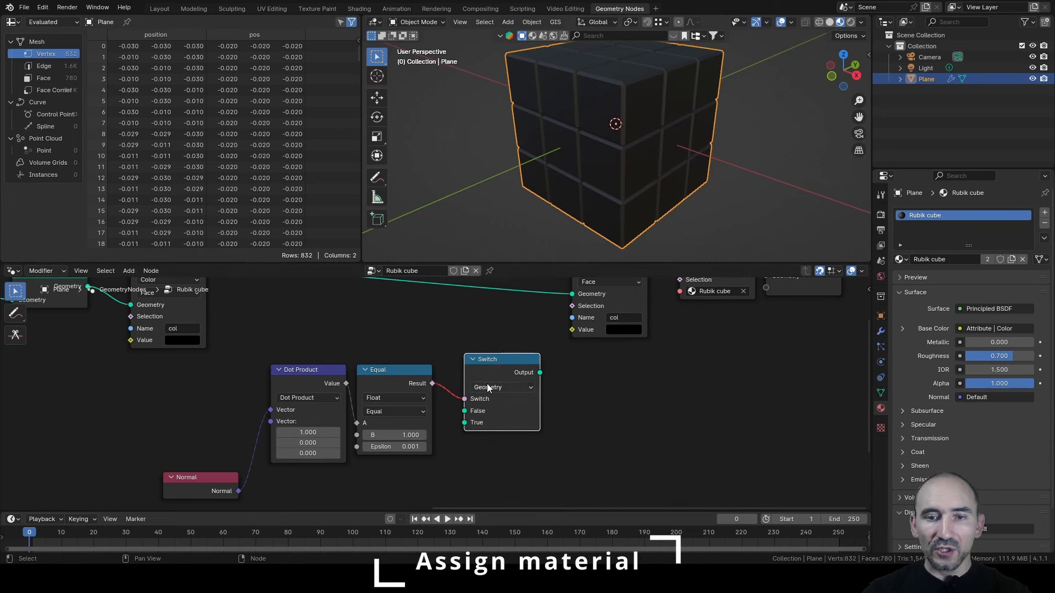
pyautogui.click(488, 387)
pyautogui.click(499, 316)
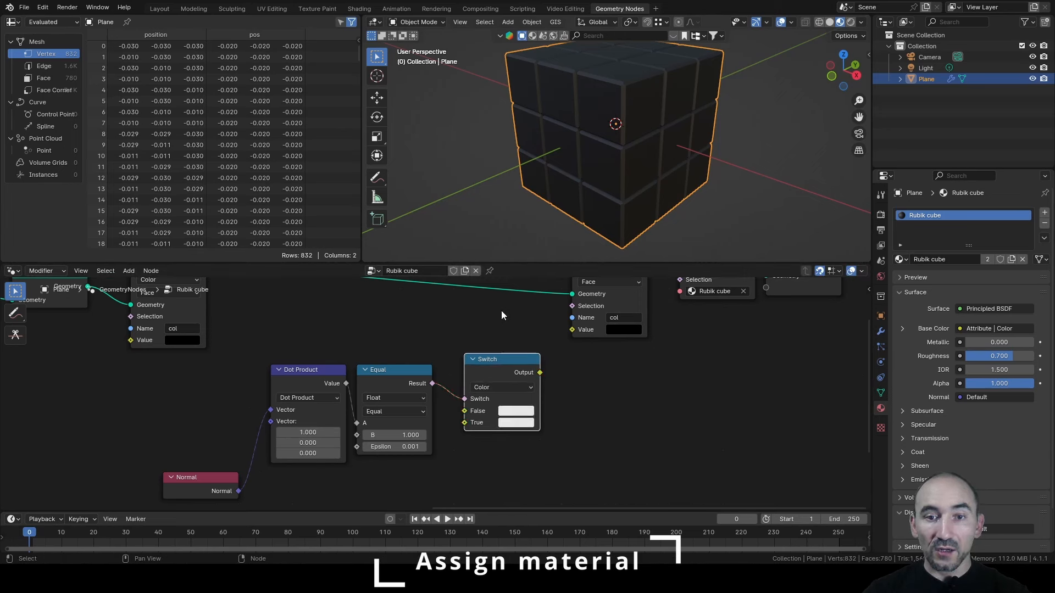
# Set the Switch's True color to pure red (1, 0, 0) and link its output to the last Store Named Attribute's Value.
pyautogui.click(508, 424)
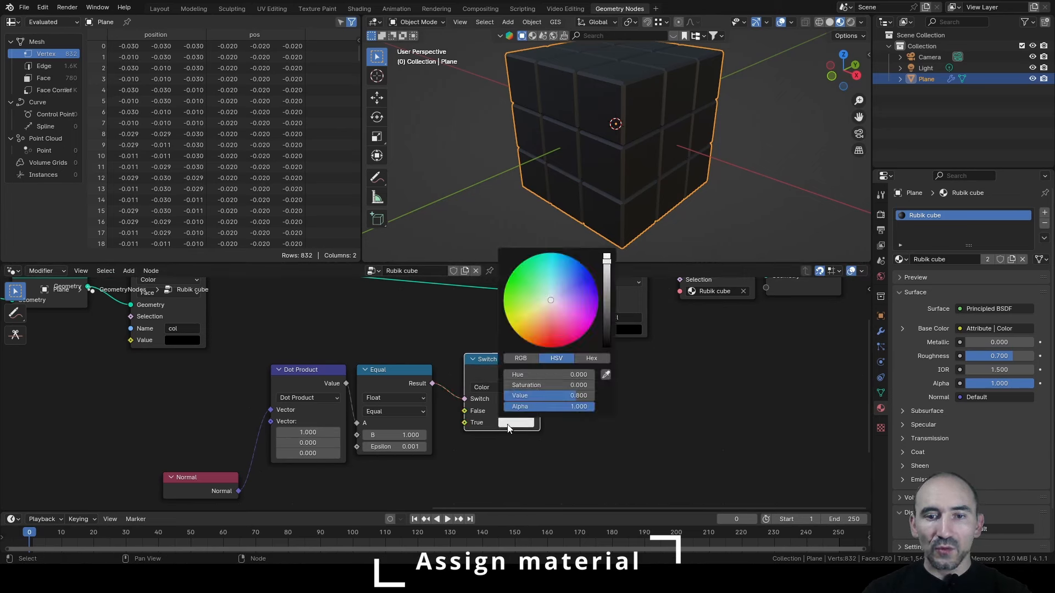
pyautogui.moveTo(546, 338); pyautogui.dragTo(550, 347)
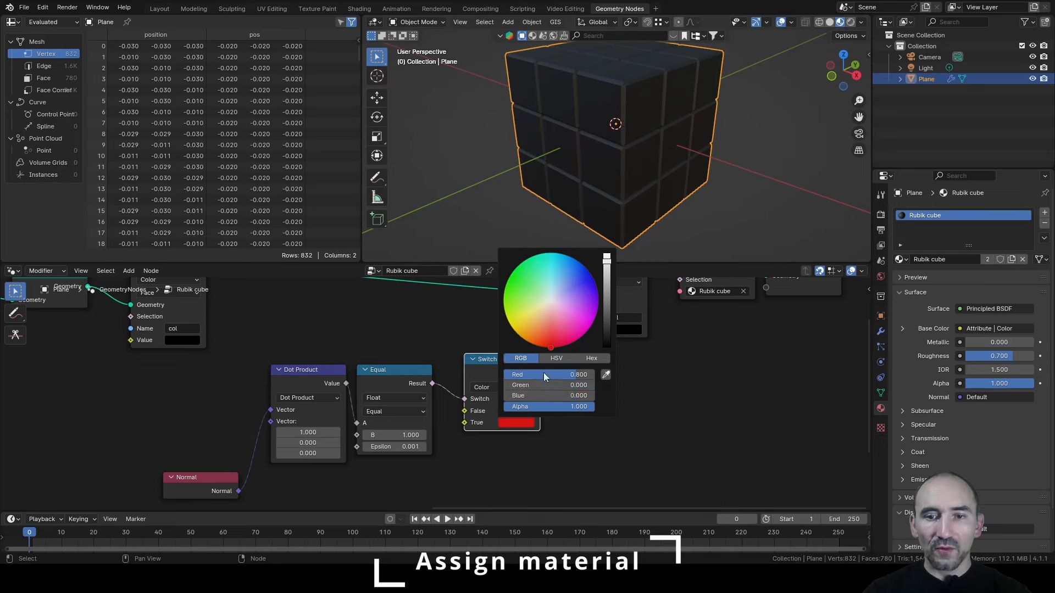
pyautogui.moveTo(541, 373); pyautogui.dragTo(572, 330)
pyautogui.moveTo(713, 146); pyautogui.dragTo(628, 167, button='middle')
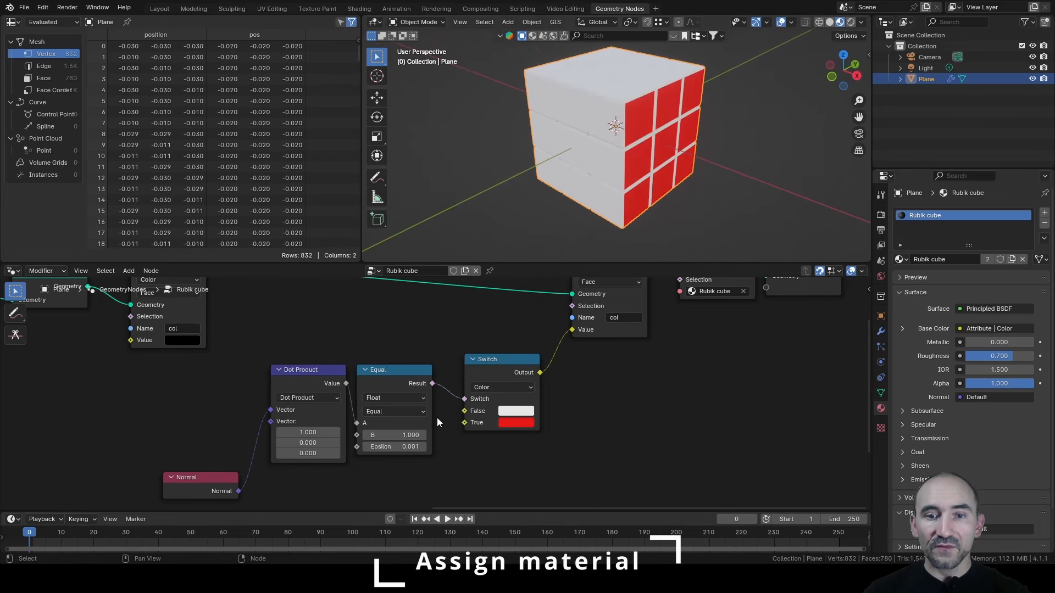
# Duplicate the Equal node below the original, feed it the Dot Product value and set its B to -1.
pyautogui.moveTo(465, 416); pyautogui.dragTo(440, 354, button='middle')
pyautogui.click(361, 319)
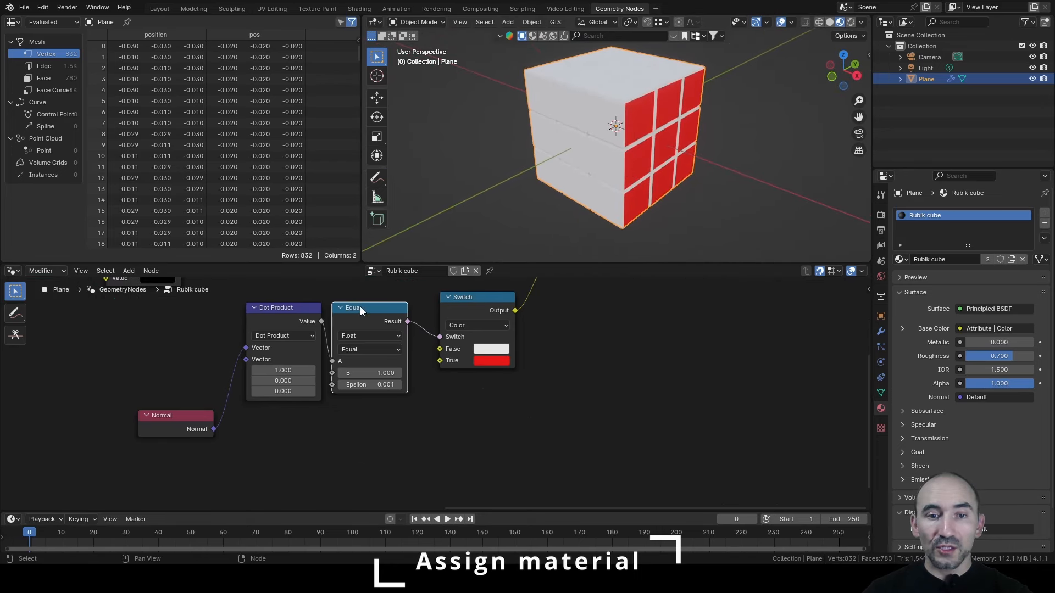
pyautogui.hotkey('shift', 'd')
pyautogui.click(361, 416)
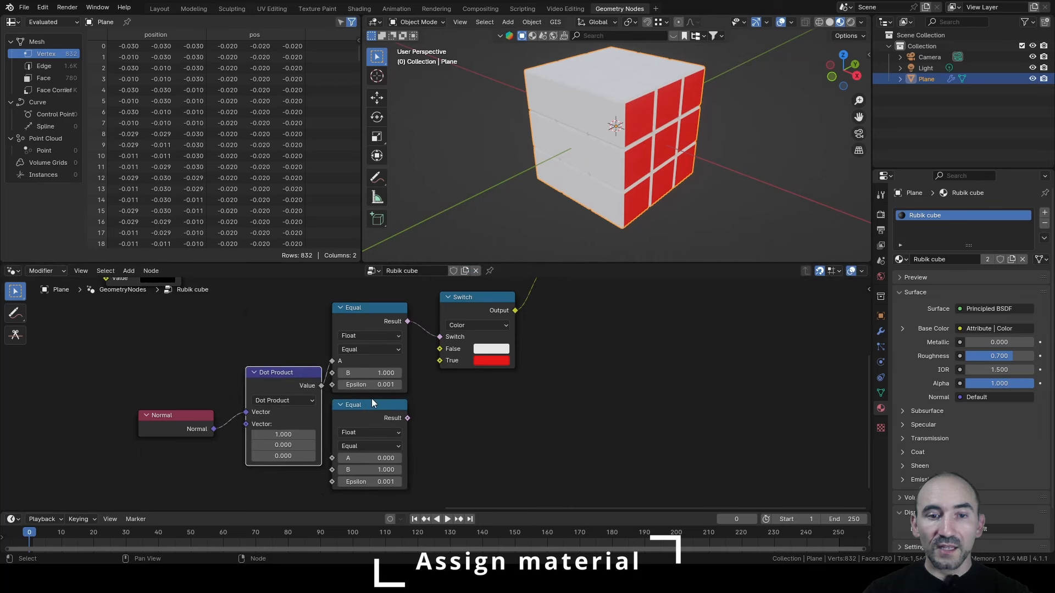
pyautogui.moveTo(372, 399); pyautogui.dragTo(359, 372, button='middle')
pyautogui.moveTo(309, 361); pyautogui.dragTo(320, 432)
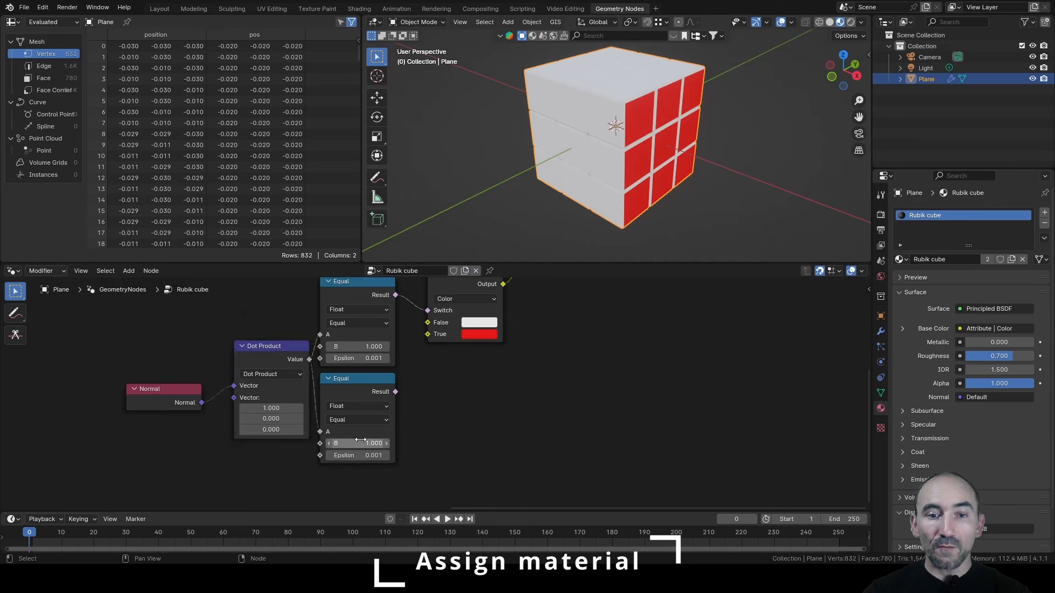
pyautogui.click(363, 443)
pyautogui.write('-1')
pyautogui.press('Return')
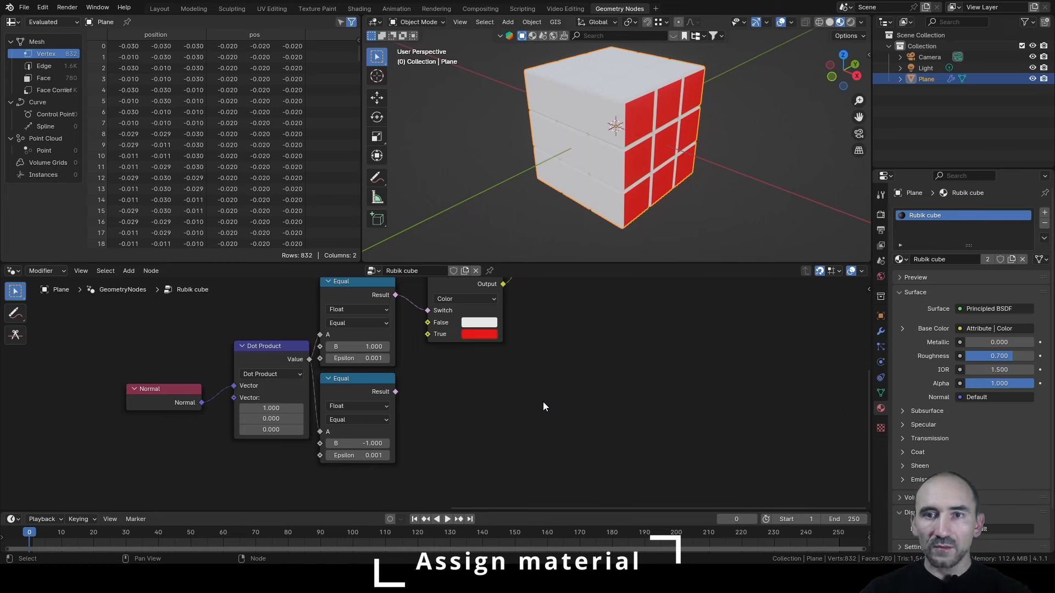
# Duplicate the Switch node beside the second Equal node and drive it with that node's result.
pyautogui.moveTo(550, 181); pyautogui.dragTo(546, 88, button='middle')
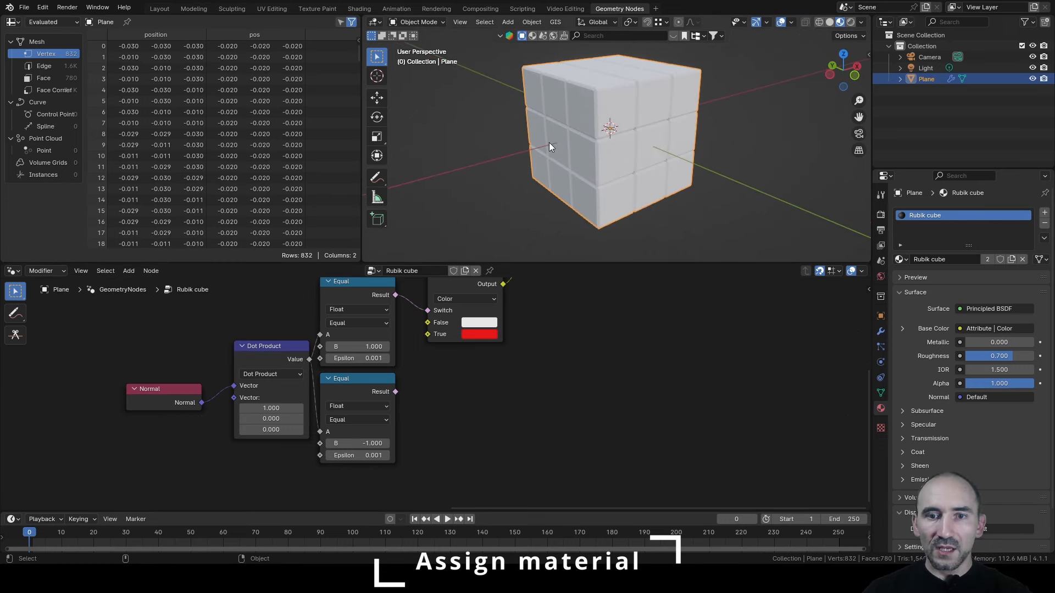
pyautogui.scroll(-1, 461, 352)
pyautogui.click(451, 300)
pyautogui.hotkey('shift', 'd')
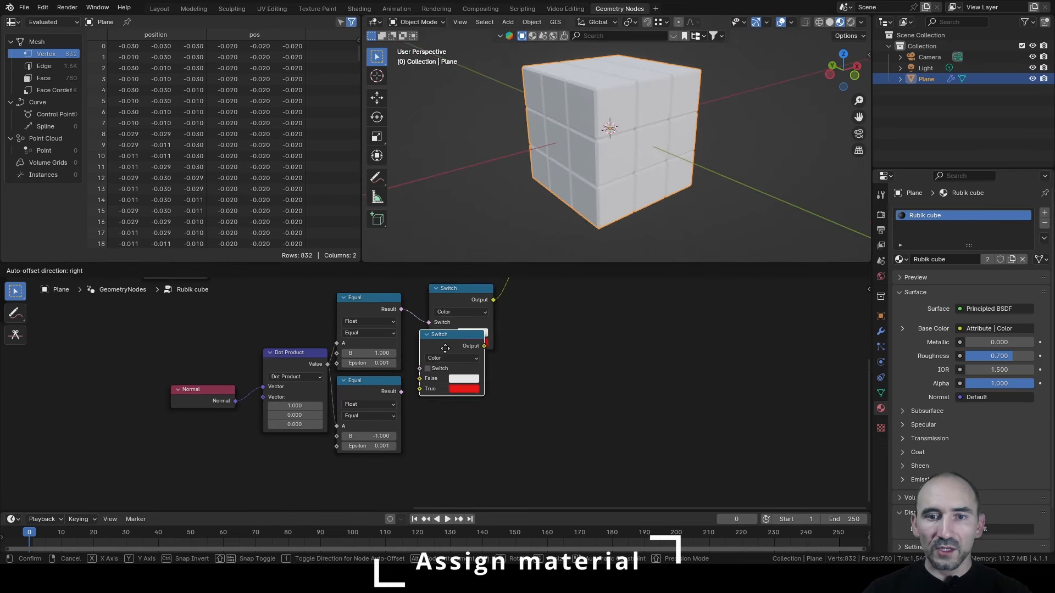
pyautogui.click(453, 391)
pyautogui.moveTo(401, 392); pyautogui.dragTo(429, 414)
# Set the duplicated Switch's True color to orange with a green value of 0.33.
pyautogui.click(471, 434)
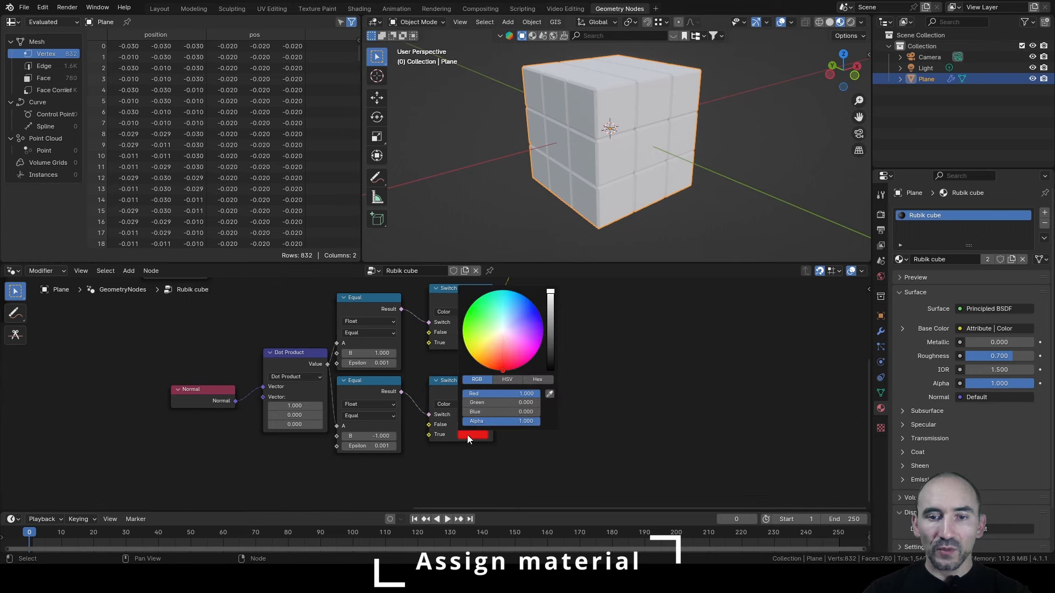
pyautogui.click(487, 368)
pyautogui.doubleClick(474, 401)
pyautogui.write('0.33')
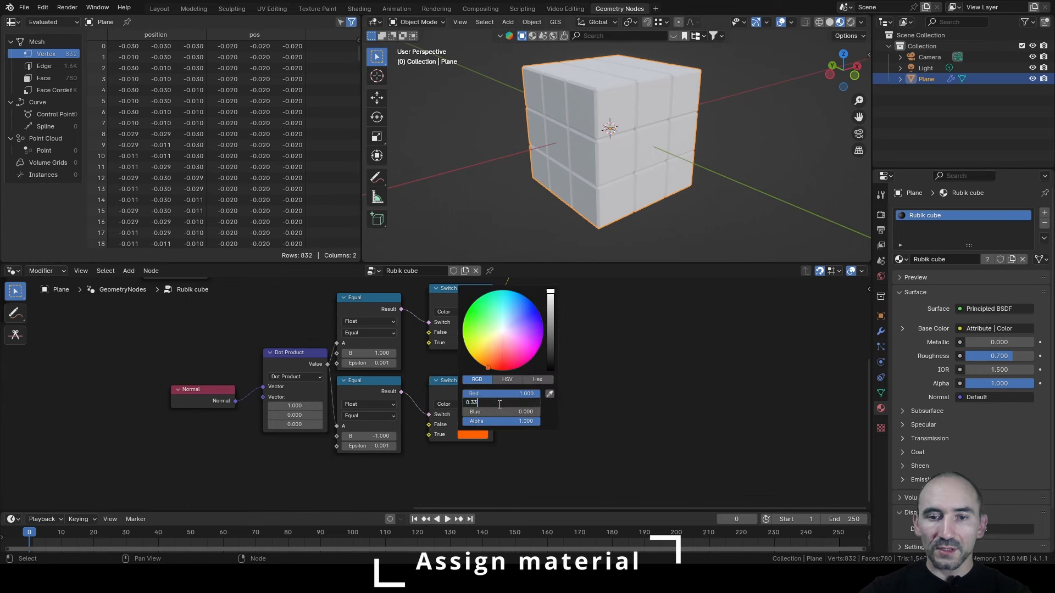
pyautogui.press('Return')
pyautogui.scroll(1, 516, 391)
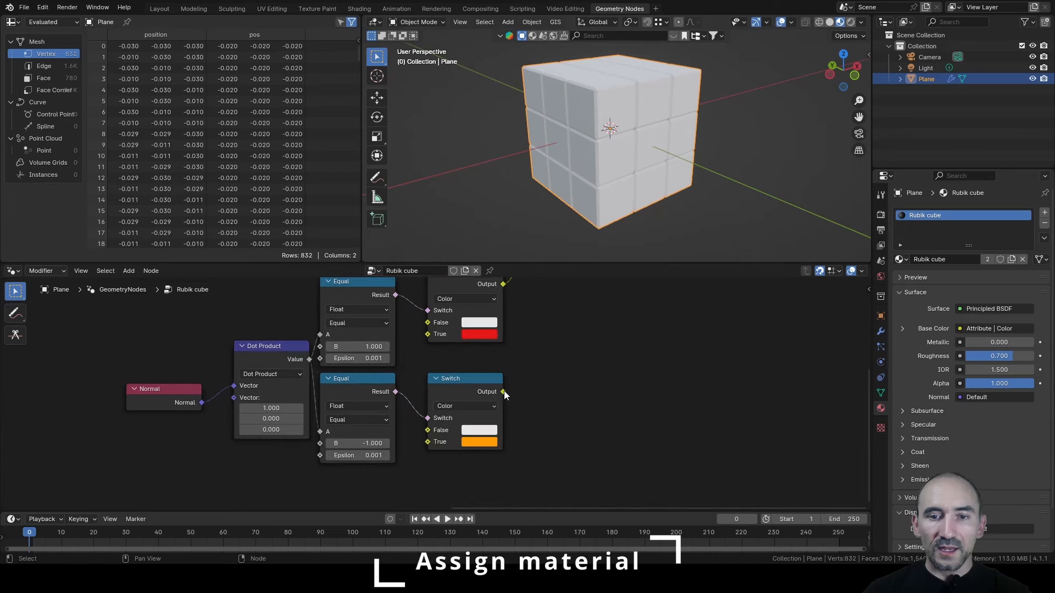
# Connect the orange Switch's output to the False input of the red Switch and check the cube's opposite sides.
pyautogui.moveTo(503, 392); pyautogui.dragTo(427, 324)
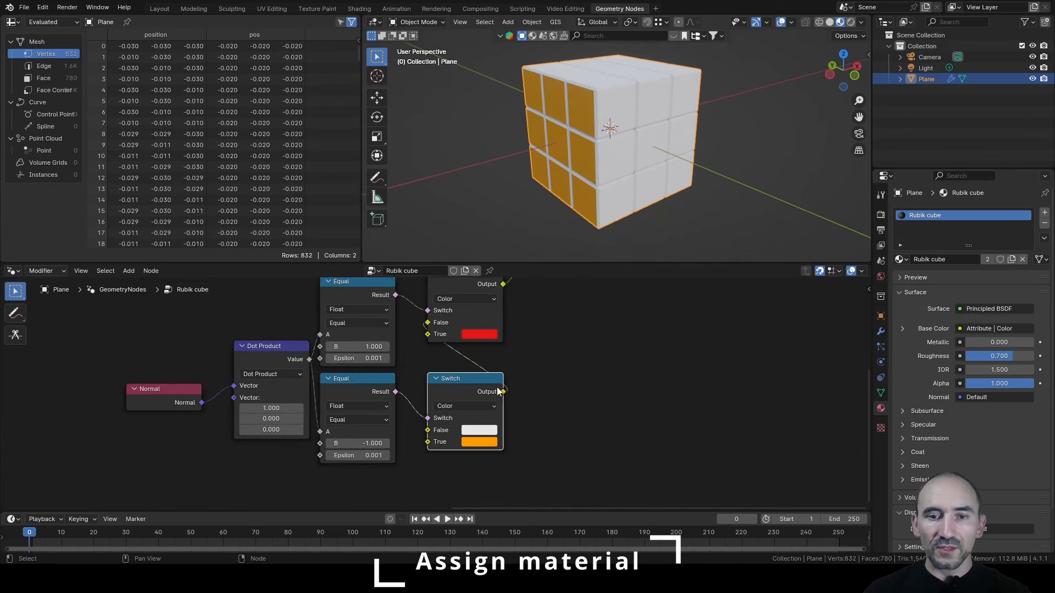
pyautogui.scroll(-1, 437, 391)
pyautogui.moveTo(628, 183); pyautogui.dragTo(644, 140, button='middle')
pyautogui.moveTo(576, 146); pyautogui.dragTo(502, 239, button='middle')
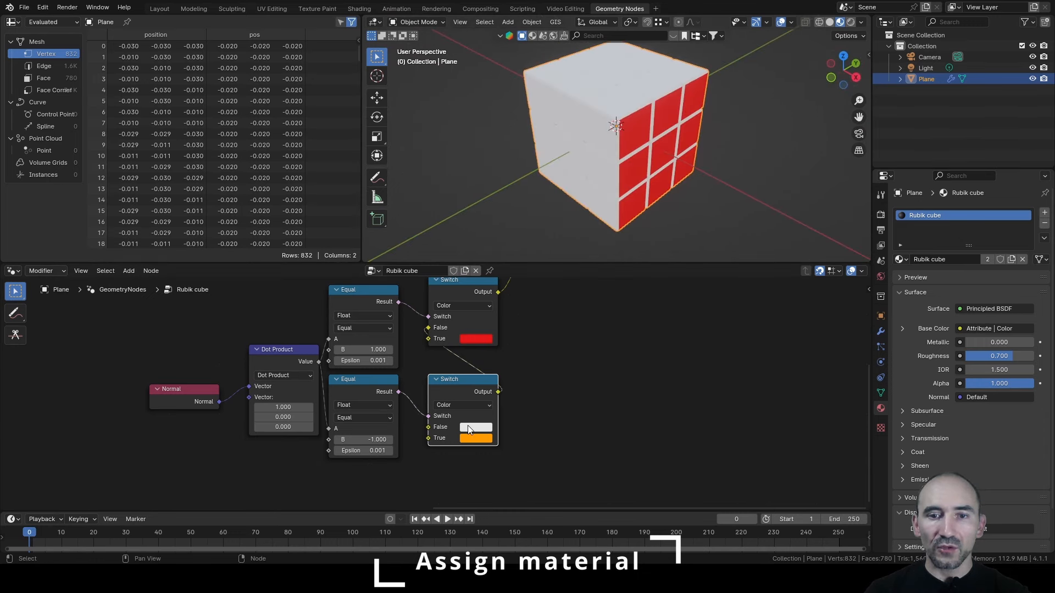
# Duplicate the Dot Product, Equal and Switch nodes below the originals, keeping the link from the Normal node.
pyautogui.scroll(-2, 467, 425)
pyautogui.moveTo(343, 312); pyautogui.dragTo(510, 424)
pyautogui.scroll(-3, 580, 401)
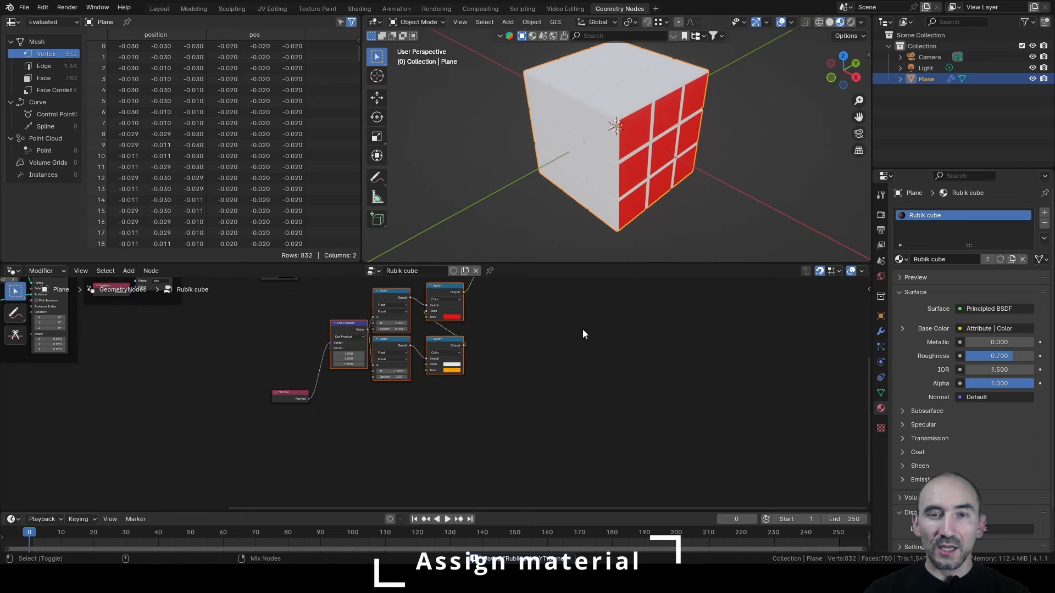
pyautogui.hotkey('shift', 'd')
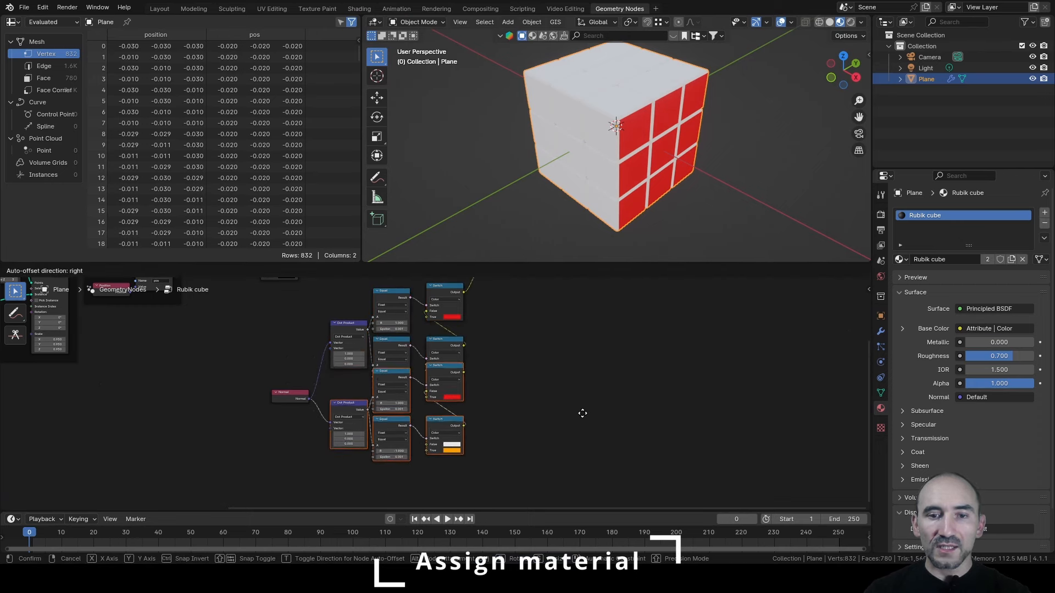
pyautogui.click(586, 428)
pyautogui.click(497, 424)
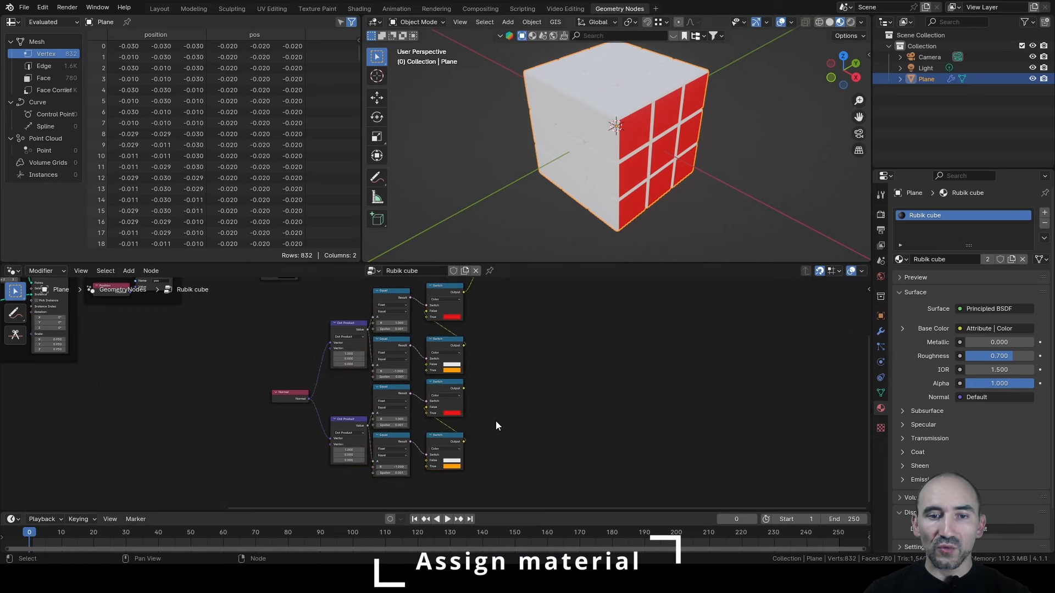
# Set the duplicated Dot Product node's second vector to 0, 1, 0.
pyautogui.scroll(3, 496, 421)
pyautogui.moveTo(467, 420); pyautogui.dragTo(493, 358, button='middle')
pyautogui.scroll(2, 492, 358)
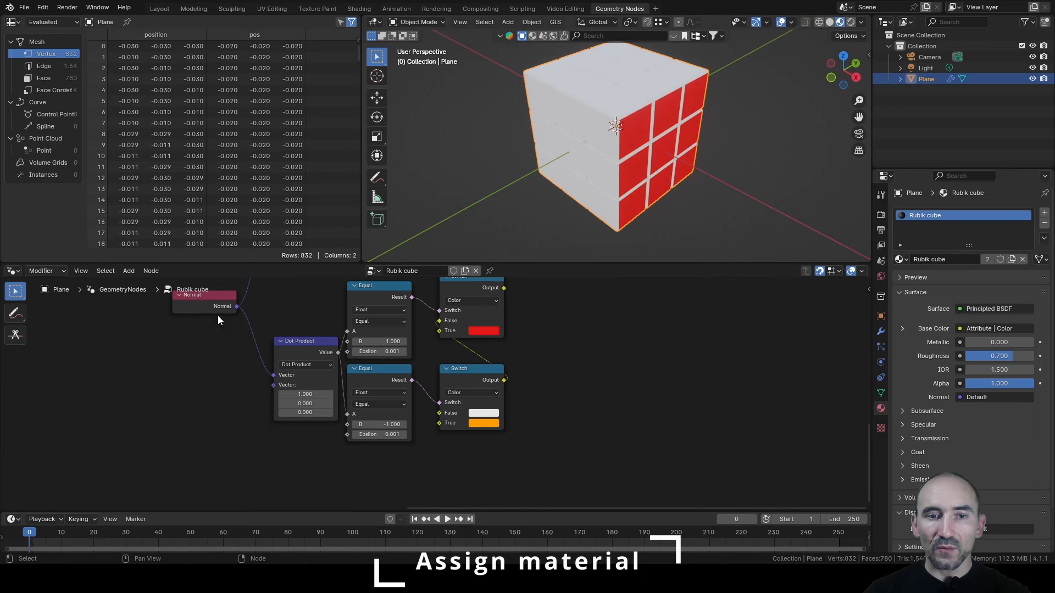
pyautogui.click(218, 310)
pyautogui.doubleClick(301, 395)
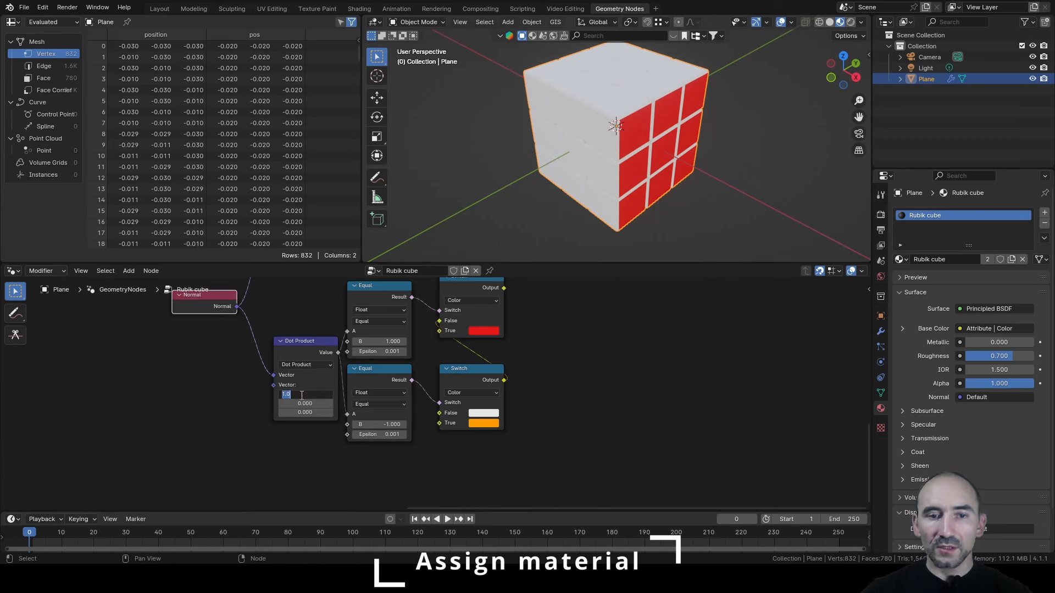
pyautogui.write('0')
pyautogui.press('Tab')
pyautogui.write('1')
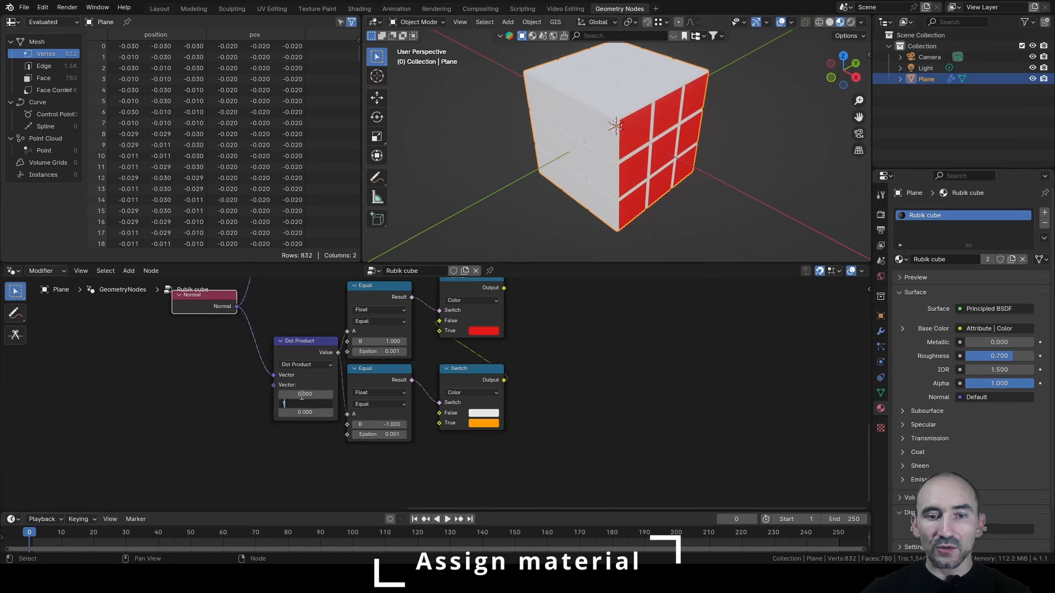
pyautogui.press('Return')
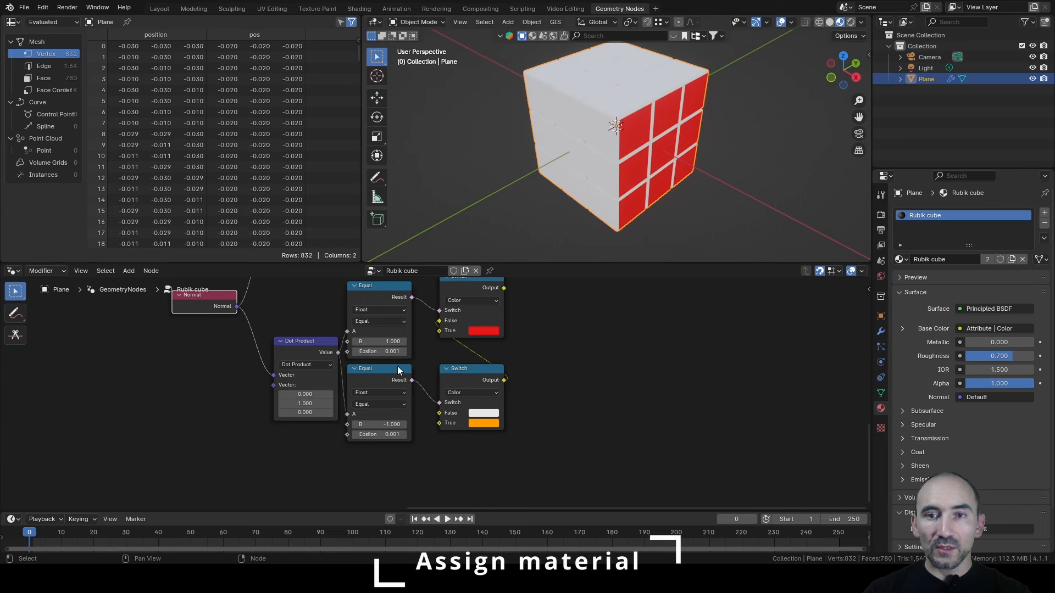
# Set the True color of the upper duplicated Switch to pure blue (0, 0, 1) and change the lower one's orange True color.
pyautogui.moveTo(608, 122); pyautogui.dragTo(537, 147, button='middle')
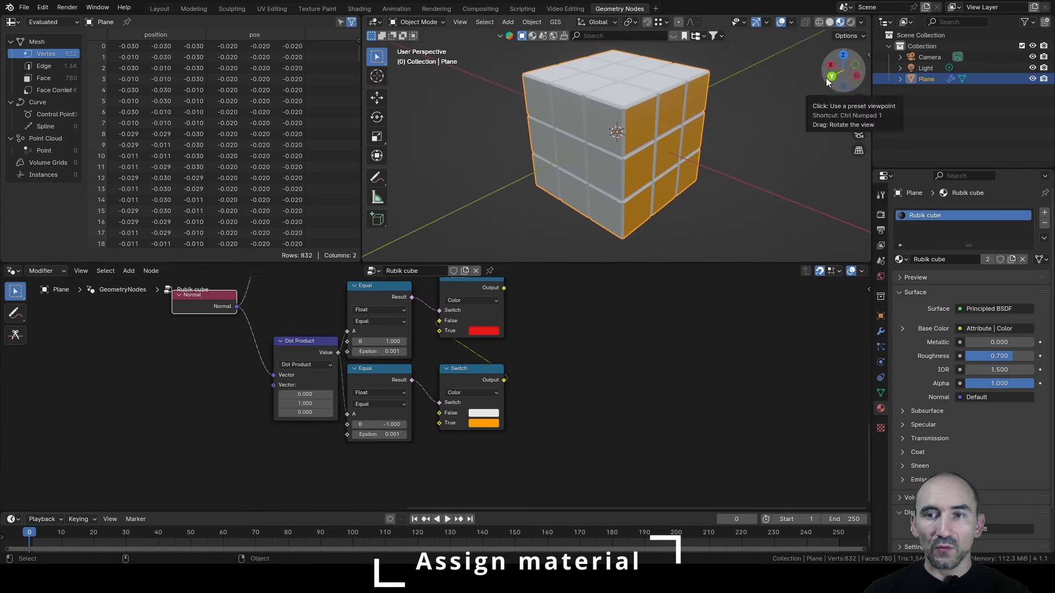
pyautogui.click(485, 332)
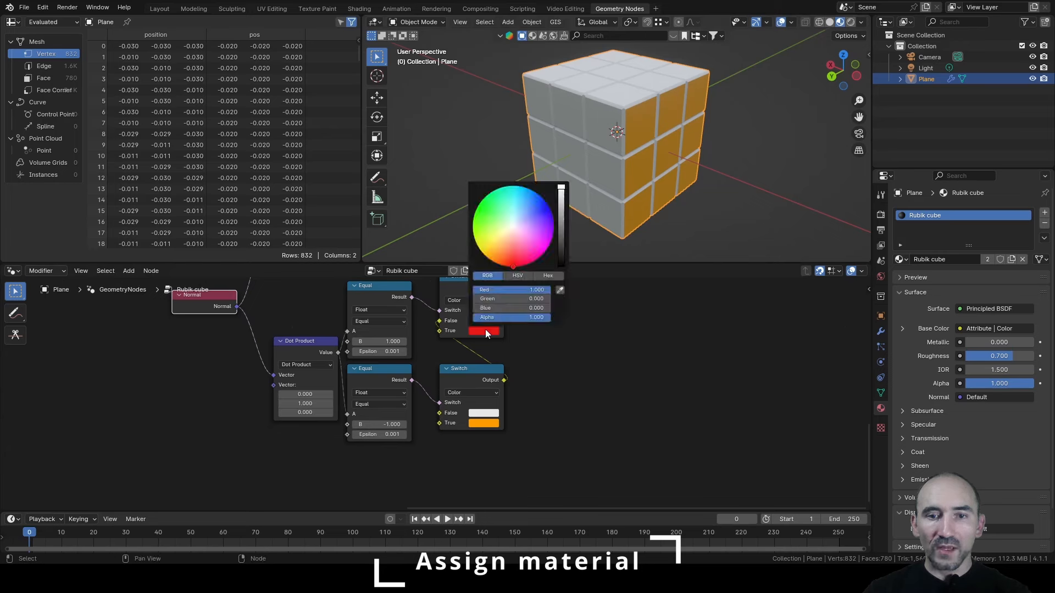
pyautogui.moveTo(543, 210); pyautogui.dragTo(549, 205)
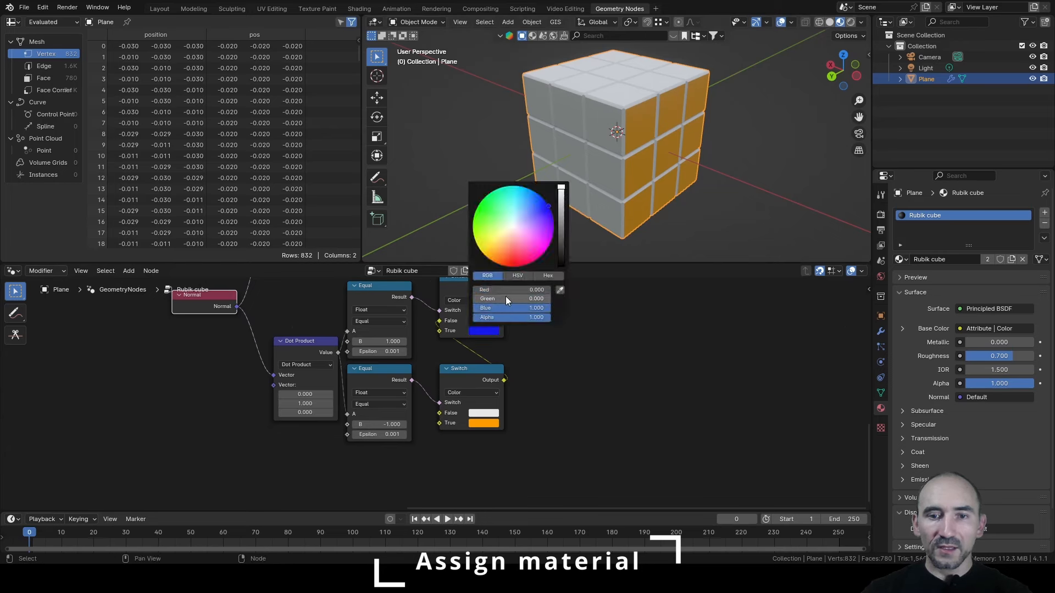
pyautogui.click(484, 423)
pyautogui.moveTo(515, 291); pyautogui.dragTo(483, 291)
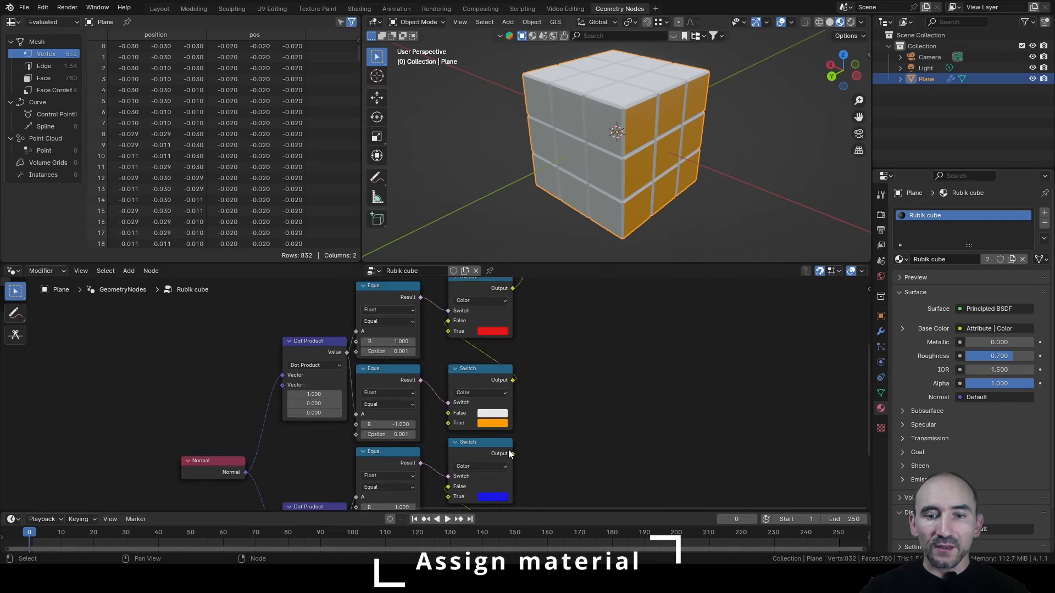
# Connect the blue Switch's output to the False input of the orange Switch and check the cube's other sides.
pyautogui.moveTo(513, 453); pyautogui.dragTo(443, 414)
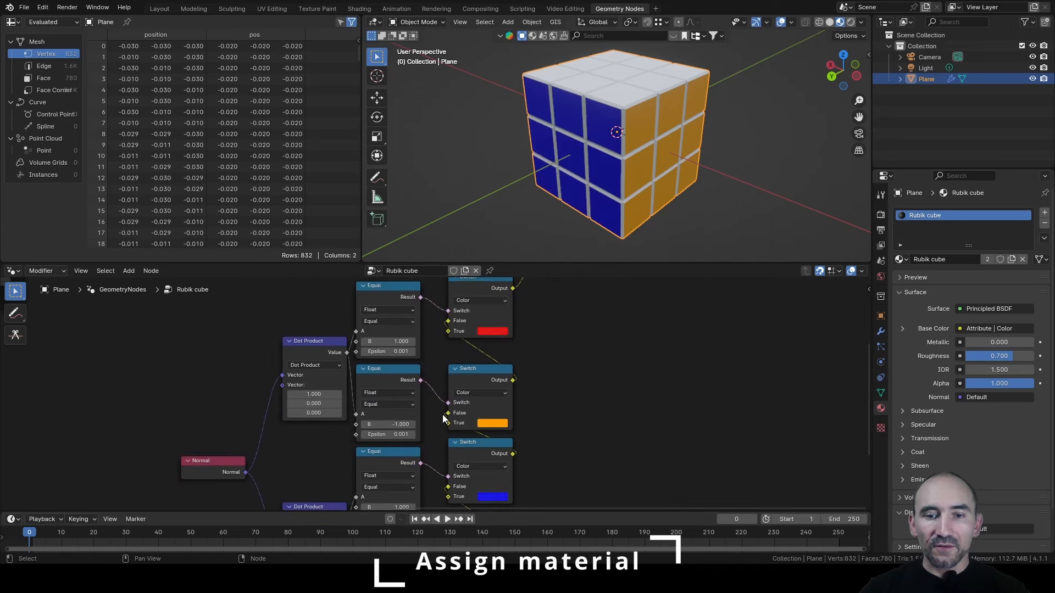
pyautogui.moveTo(596, 421); pyautogui.dragTo(574, 294, button='middle')
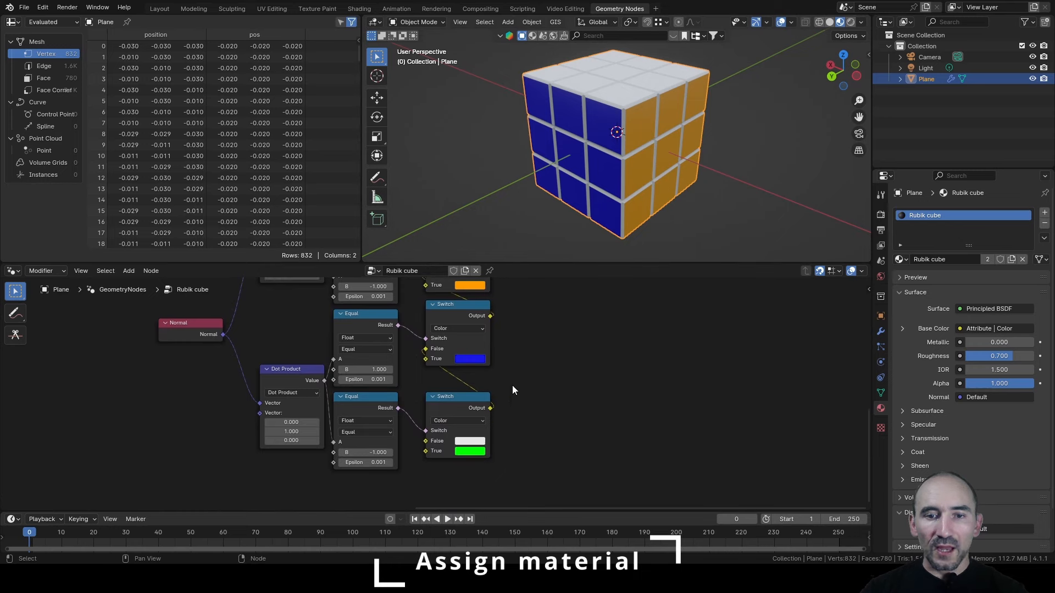
pyautogui.moveTo(704, 146); pyautogui.dragTo(430, 156, button='middle')
# Duplicate the 0, 1, 0 Dot Product group below, keeping its Normal link, and connect the copied blue Switch's output to the green Switch's False input.
pyautogui.moveTo(279, 299); pyautogui.dragTo(281, 342)
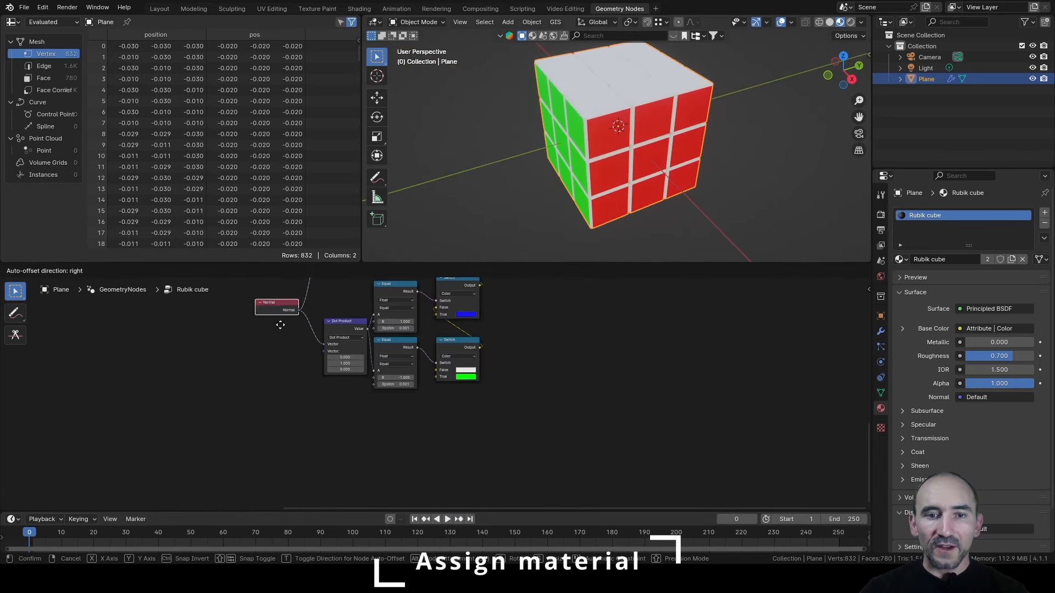
pyautogui.moveTo(341, 302); pyautogui.dragTo(467, 398)
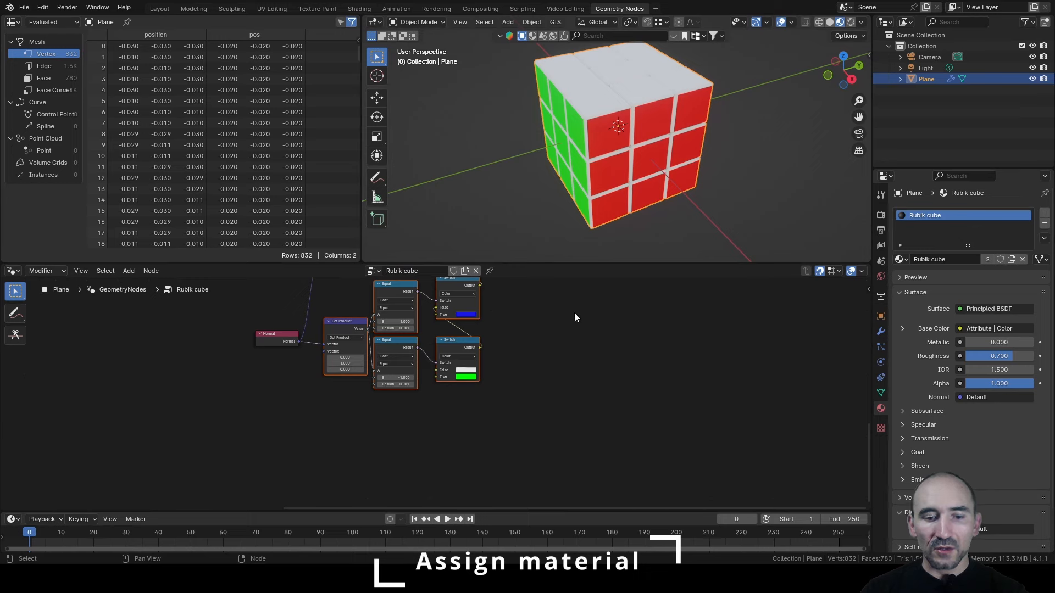
pyautogui.hotkey('shift', 'd')
pyautogui.click(557, 438)
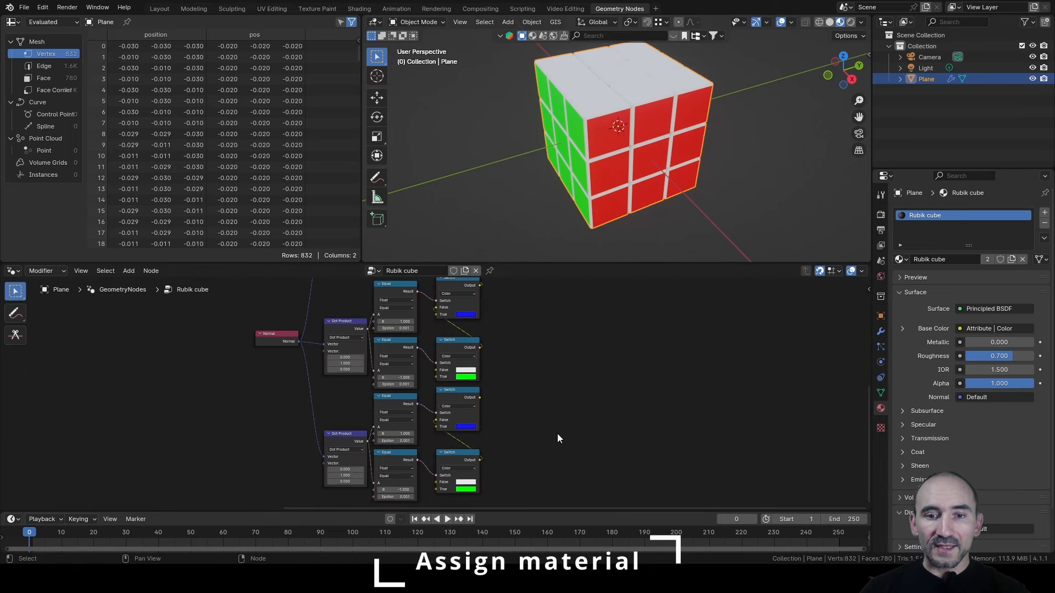
pyautogui.scroll(4, 557, 433)
pyautogui.moveTo(525, 401); pyautogui.dragTo(437, 348)
# Set the second vector of the newly duplicated Dot Product node to 0, 0, 1.
pyautogui.scroll(-2, 581, 390)
pyautogui.moveTo(581, 390); pyautogui.dragTo(590, 322, button='middle')
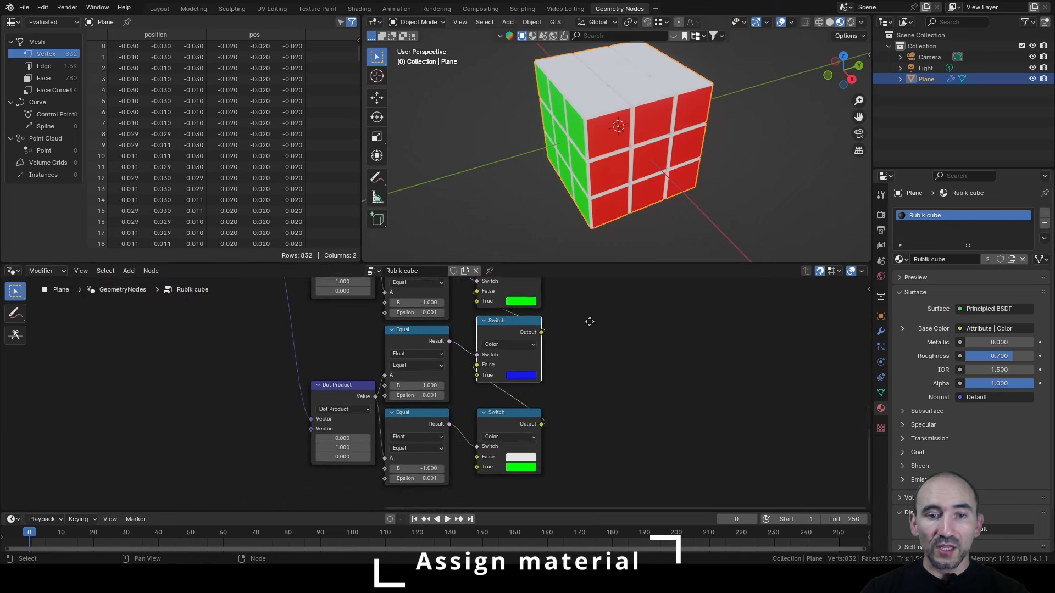
pyautogui.scroll(1, 391, 445)
pyautogui.click(331, 449)
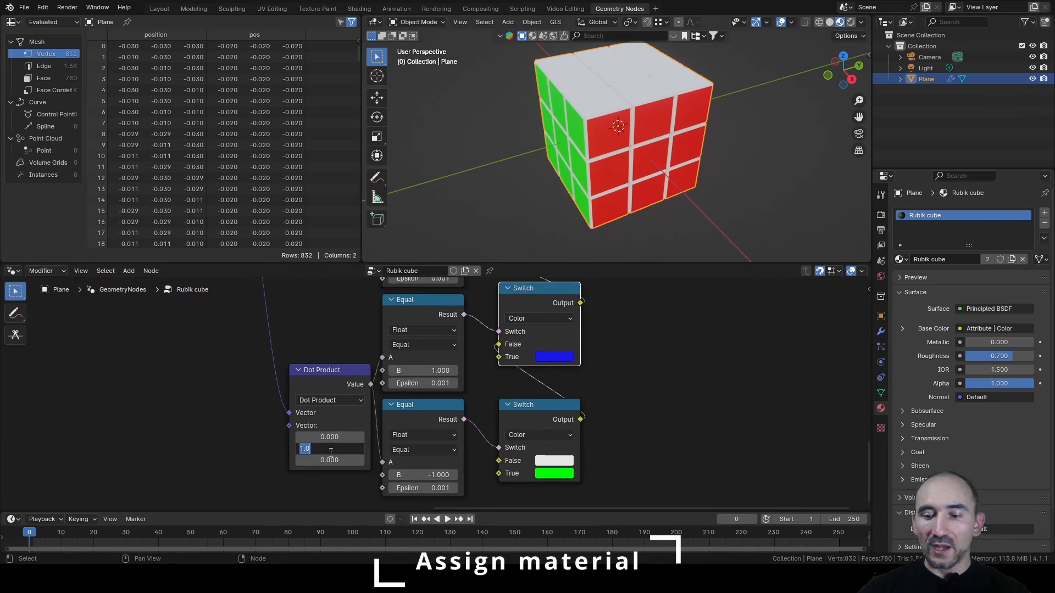
pyautogui.write('0')
pyautogui.press('Tab')
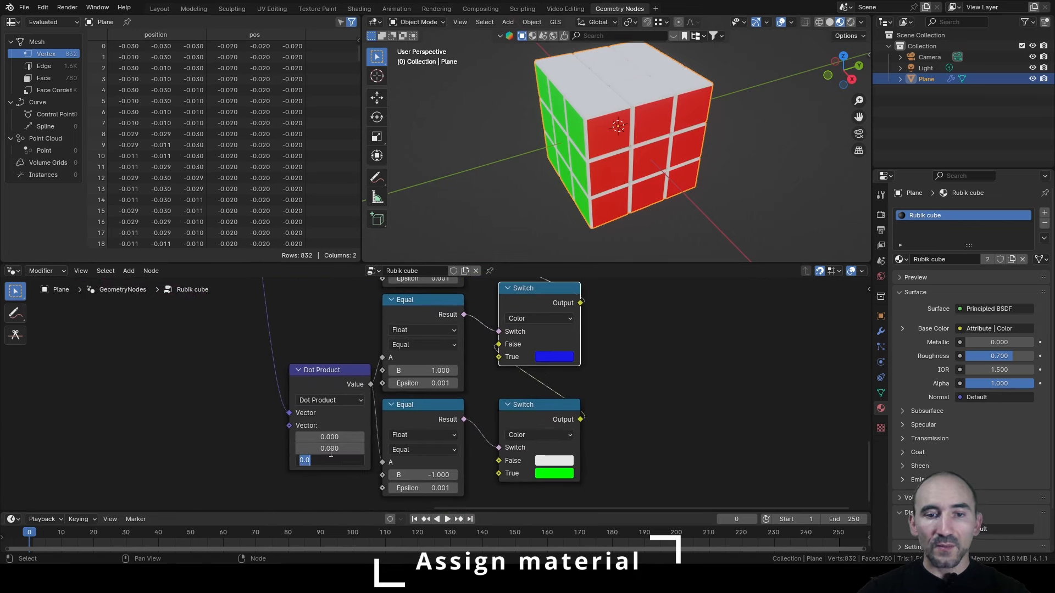
pyautogui.write('1')
pyautogui.press('Return')
# Change the True color of the upper duplicated Switch from blue to white by removing its saturation.
pyautogui.click(554, 358)
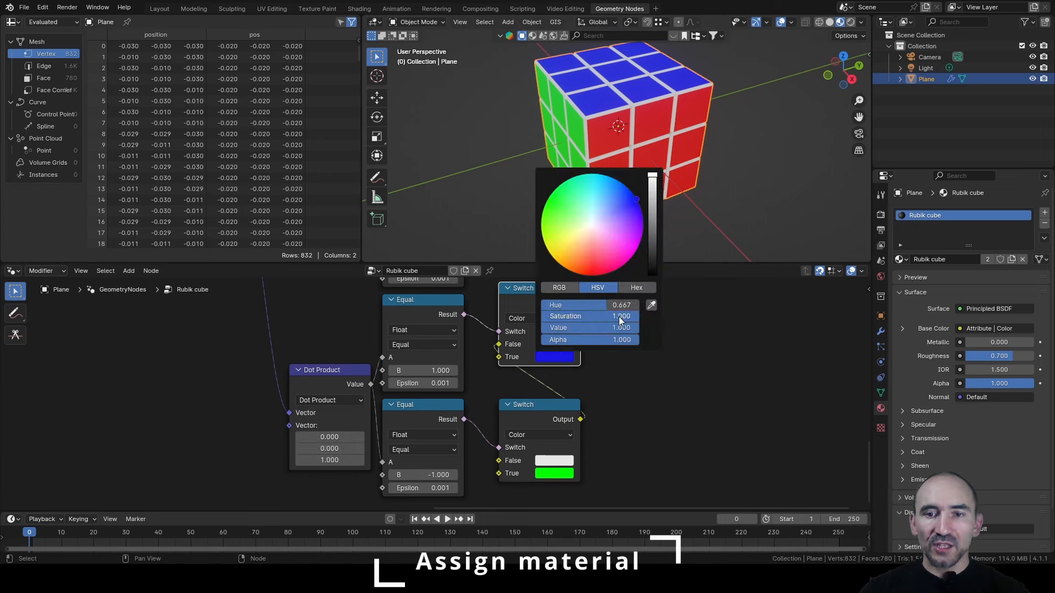
pyautogui.moveTo(620, 318); pyautogui.dragTo(554, 317)
pyautogui.click(767, 346)
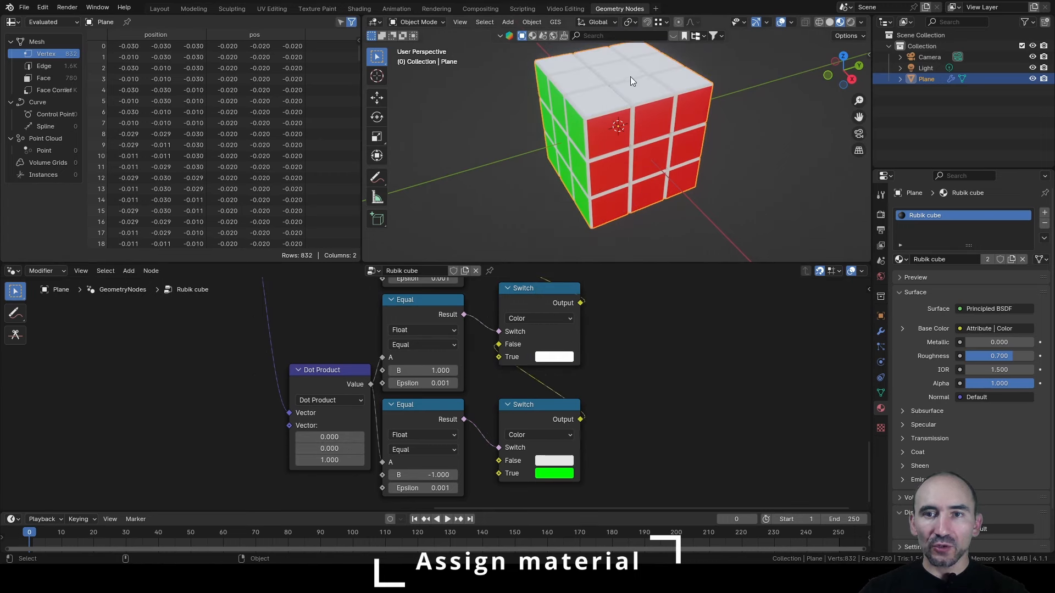
# Set the bottom Switch's True color to yellow (about 0.908, 1, 0) and its False color to black.
pyautogui.click(558, 473)
pyautogui.click(548, 365)
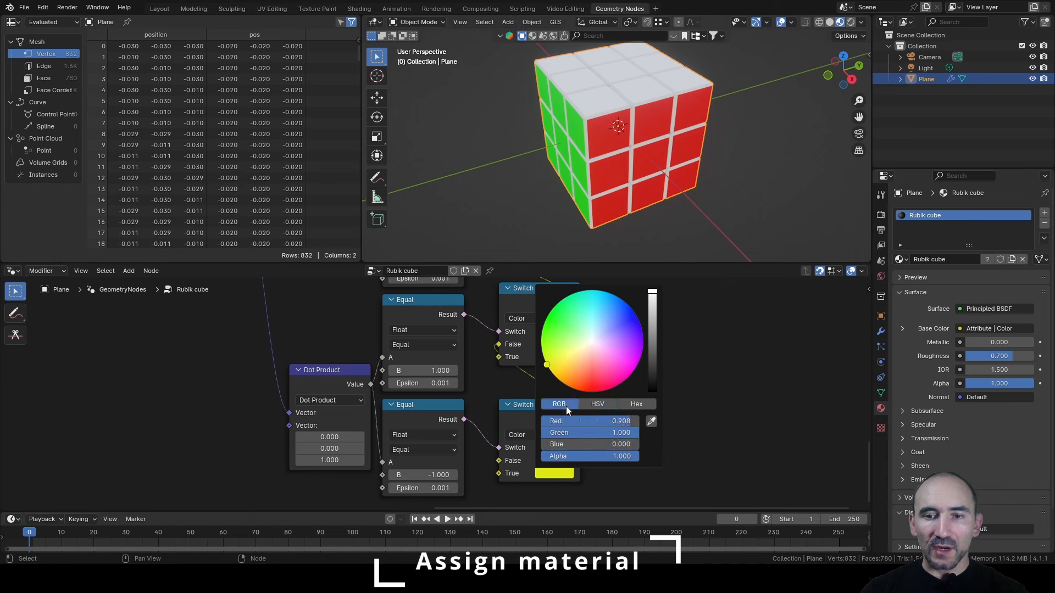
pyautogui.click(545, 463)
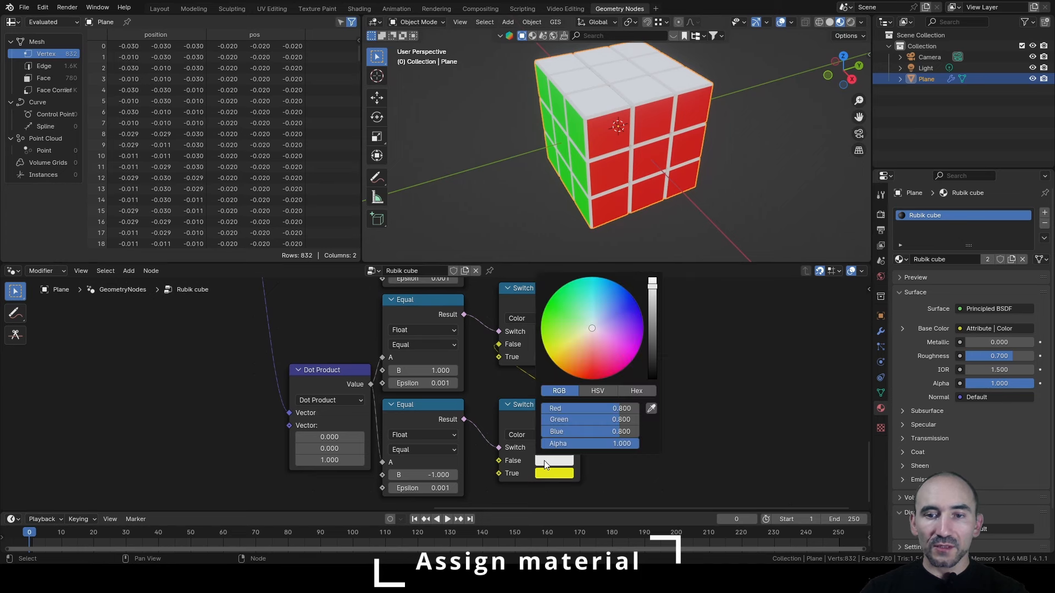
pyautogui.moveTo(656, 303); pyautogui.dragTo(668, 358)
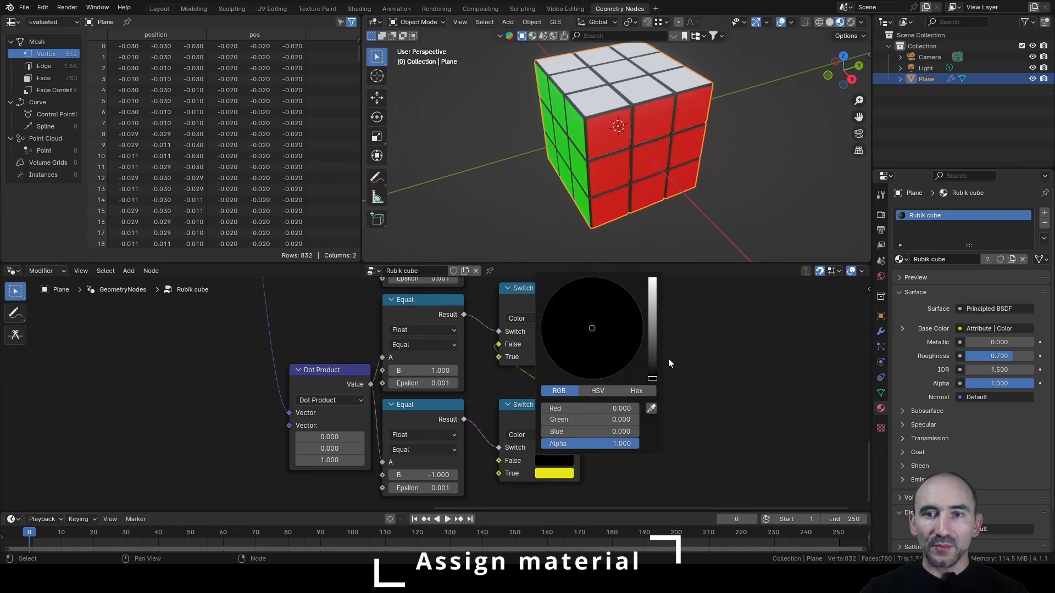
# Scale the instances down to 0.590 on all axes in the Instance on Points node and inspect the inner faces of the small cubes.
pyautogui.scroll(10, 660, 167)
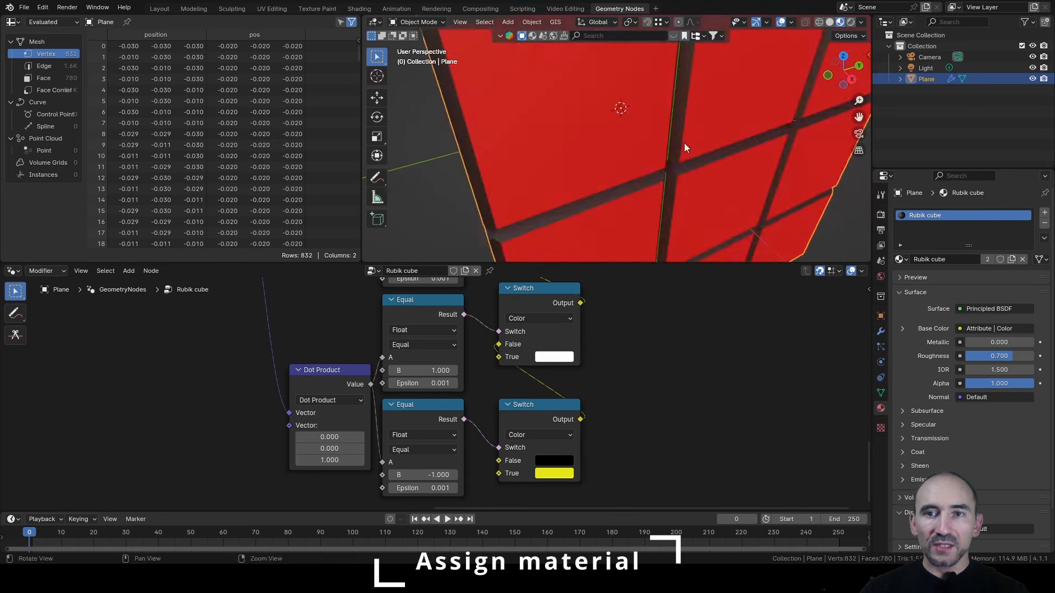
pyautogui.scroll(5, 645, 153)
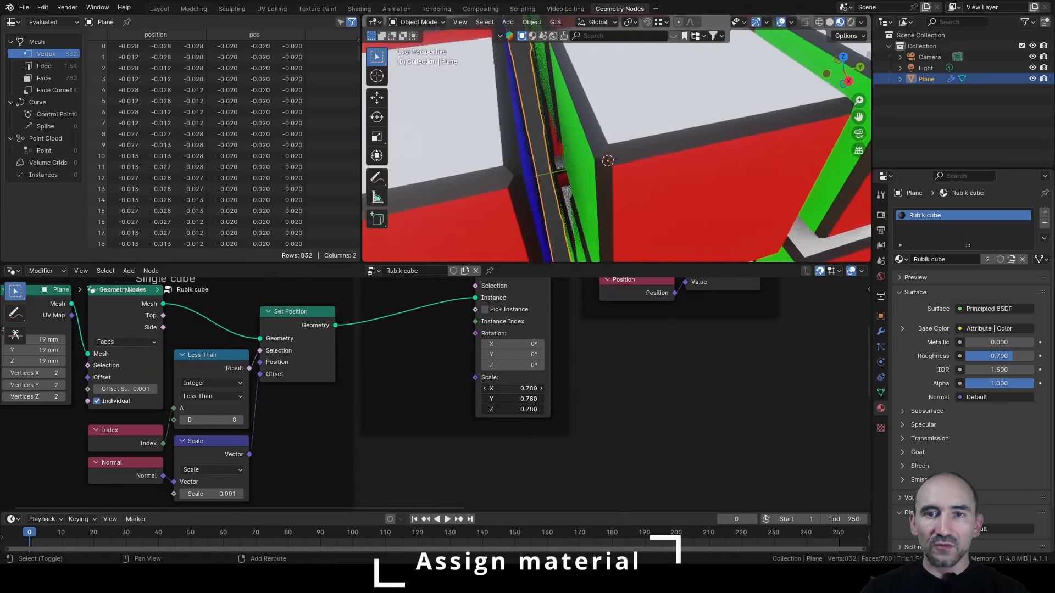
pyautogui.scroll(-8, 589, 152)
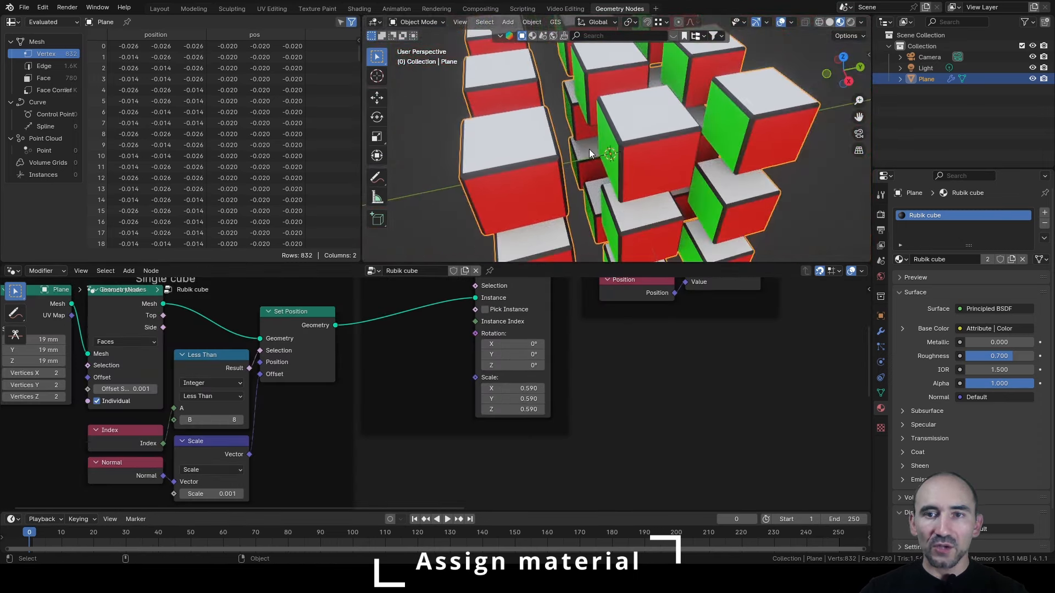
pyautogui.moveTo(589, 150); pyautogui.dragTo(647, 97, button='middle')
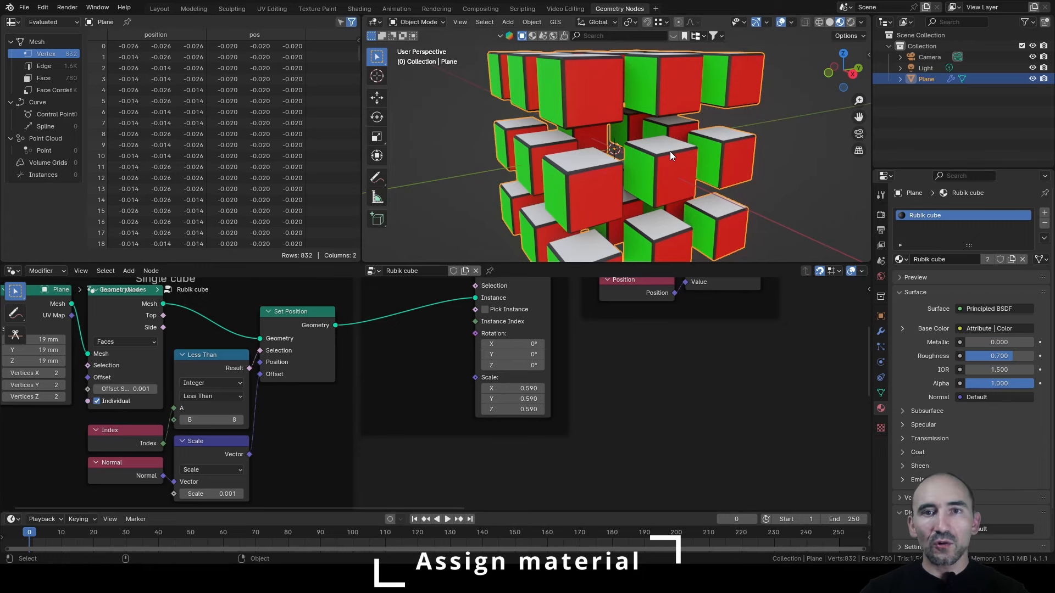
# Set the X, Y and Z scale of the Instance on Points node to 0.95.
pyautogui.scroll(-4, 500, 405)
pyautogui.moveTo(572, 408); pyautogui.dragTo(313, 415, button='middle')
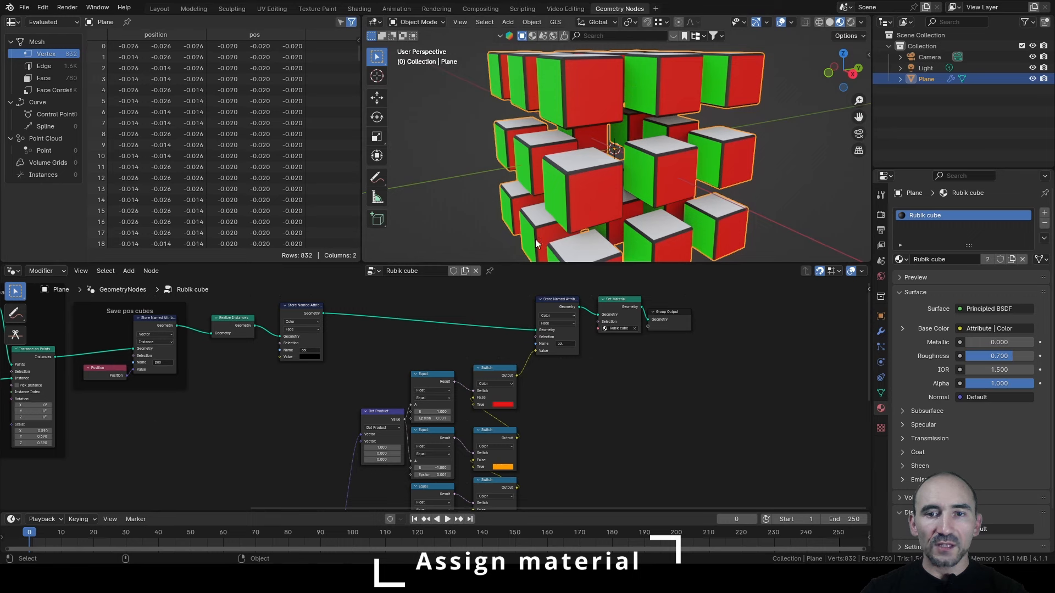
pyautogui.scroll(4, 530, 397)
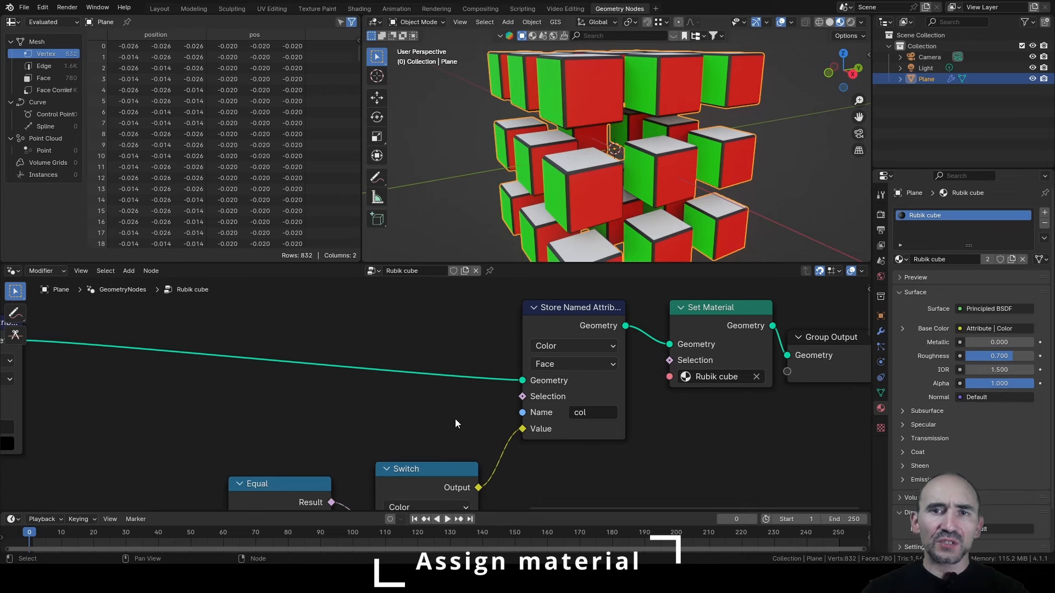
pyautogui.scroll(-4, 260, 395)
pyautogui.scroll(6, 200, 418)
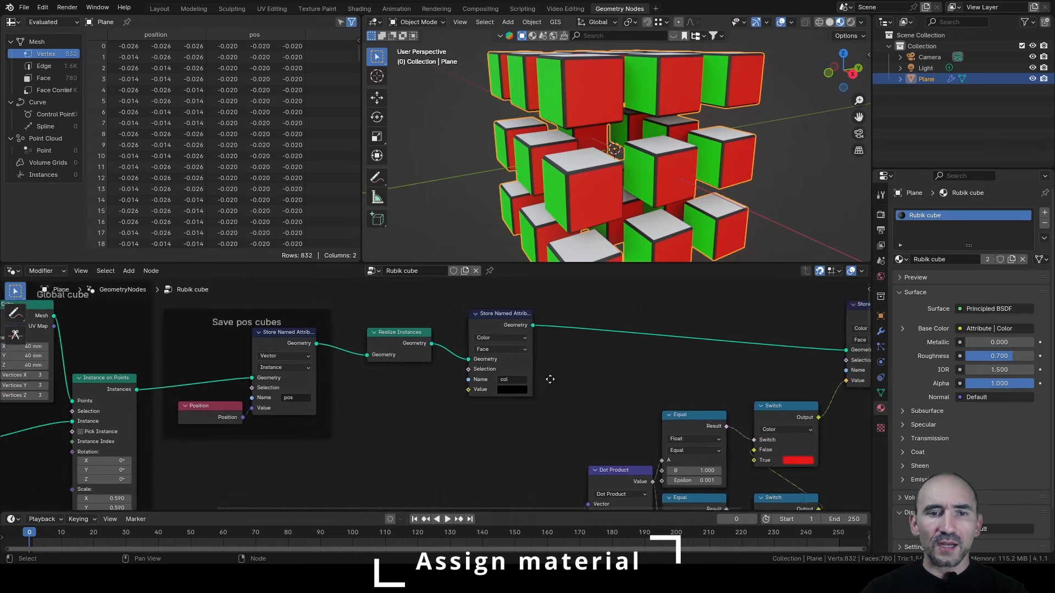
pyautogui.doubleClick(388, 401)
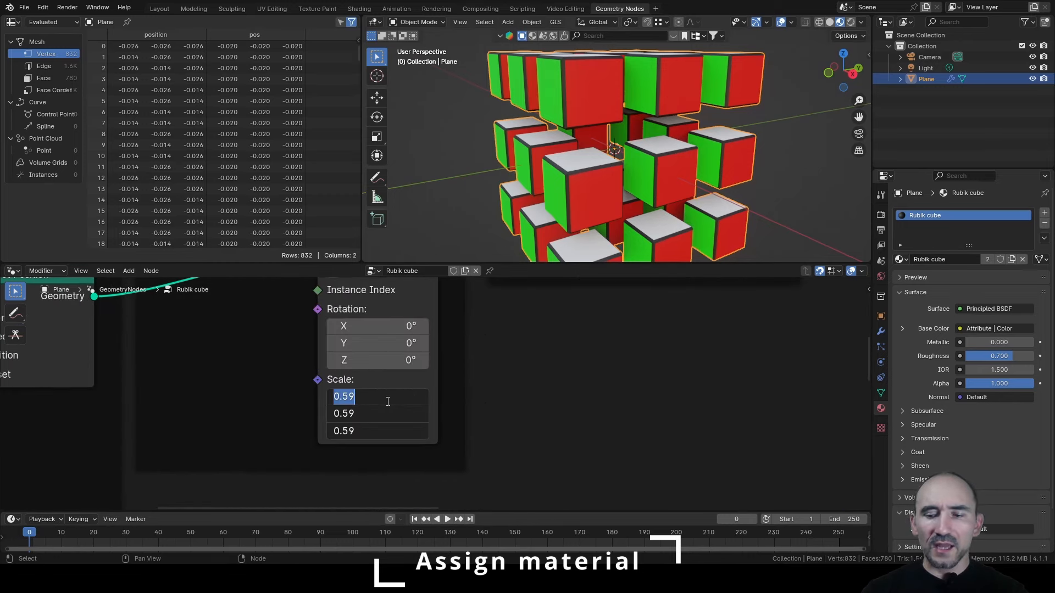
pyautogui.write('0.95')
pyautogui.press('Return')
pyautogui.moveTo(615, 134); pyautogui.dragTo(612, 141, button='middle')
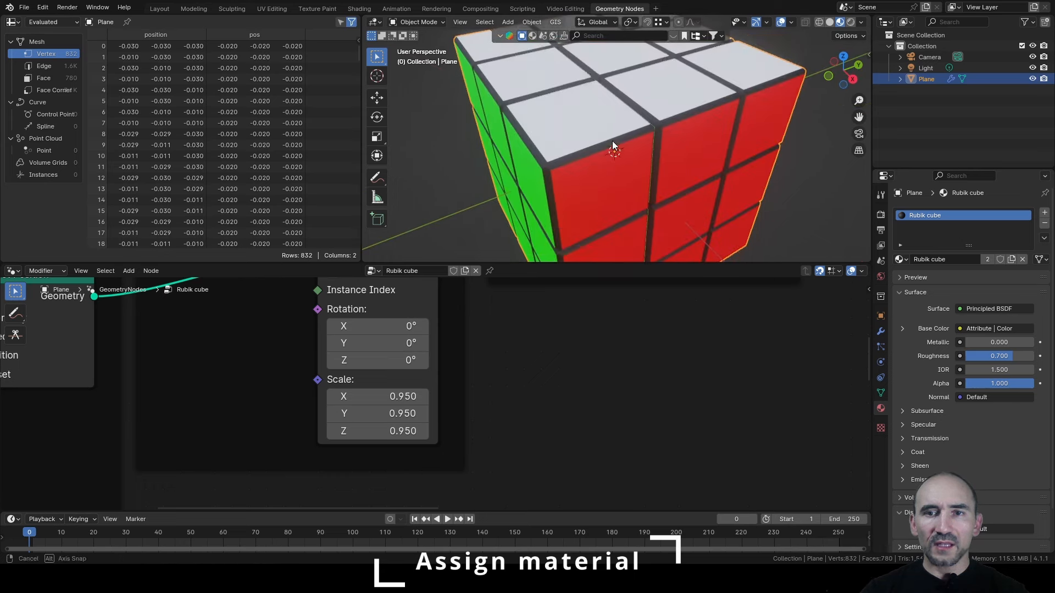
# Add a Cube mesh node beside the first Store Named Attribute node that stores black in "col".
pyautogui.scroll(-5, 681, 365)
pyautogui.scroll(4, 417, 410)
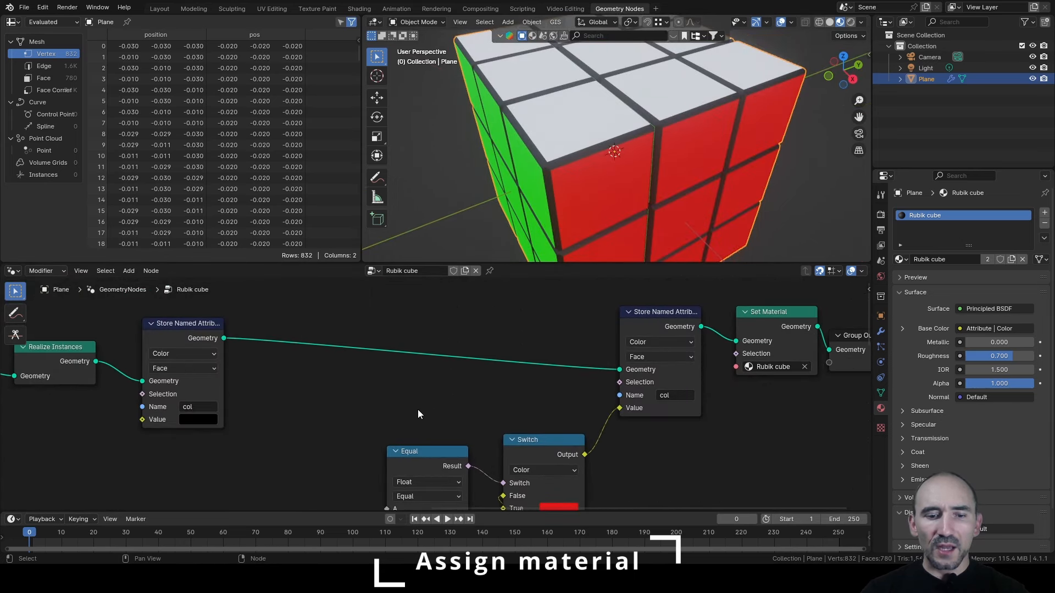
pyautogui.hotkey('shift', 'a')
pyautogui.write('cube')
pyautogui.press('Return')
pyautogui.click(264, 374)
# Set the new Cube node's size to 60 mm on X, Y and Z.
pyautogui.click(293, 422)
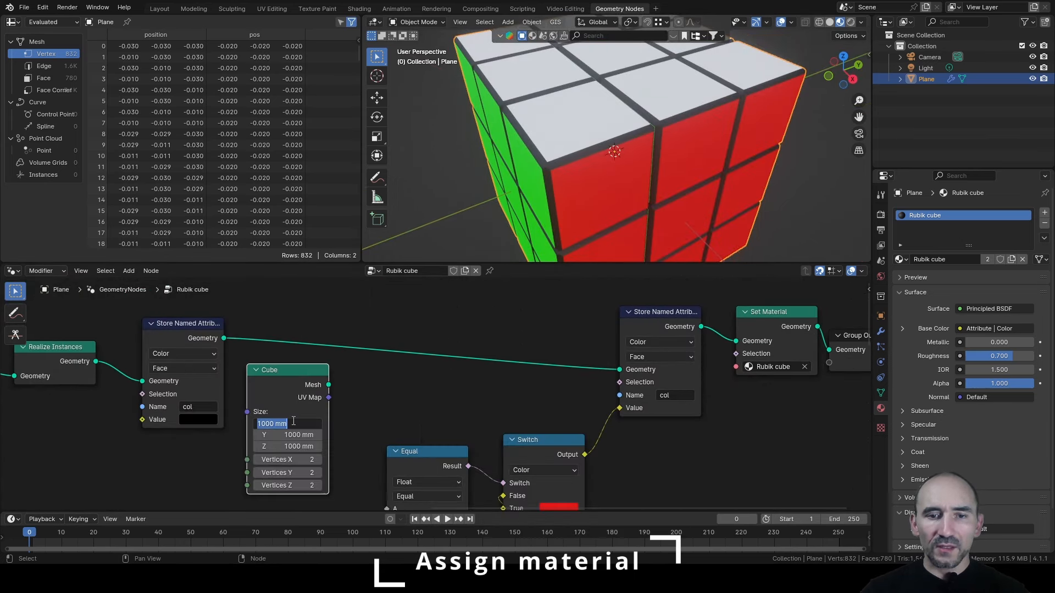
pyautogui.write('60')
pyautogui.press('Tab')
pyautogui.write('60')
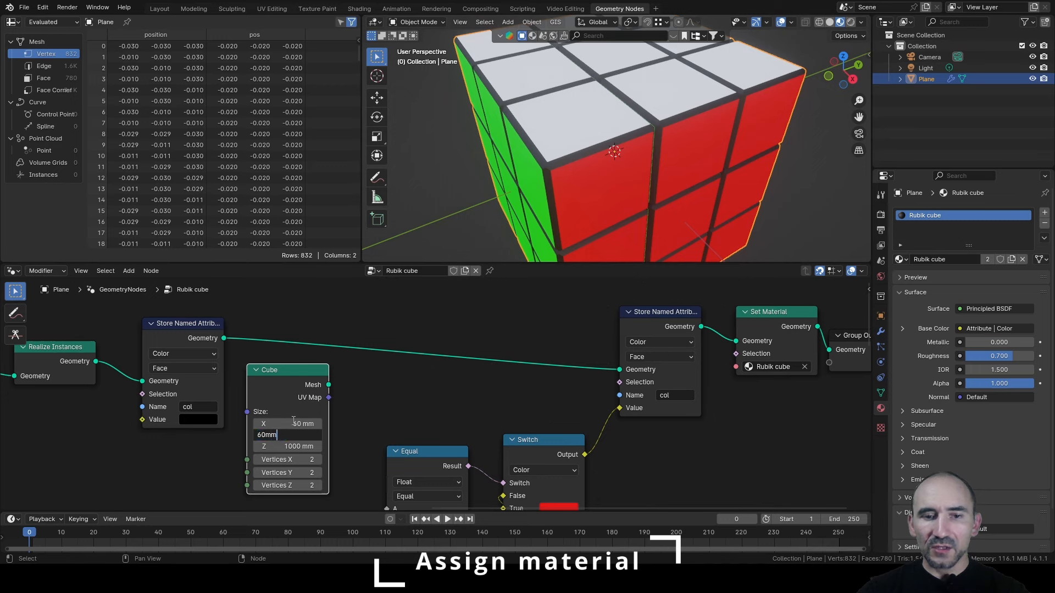
pyautogui.press('Tab')
pyautogui.write('600')
pyautogui.press('BackSpace')
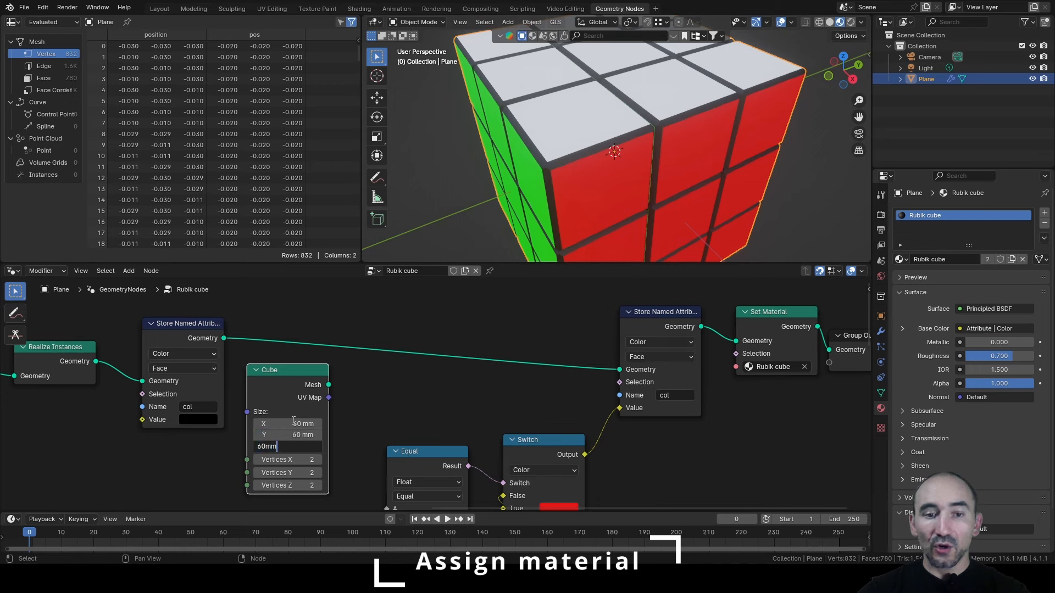
pyautogui.press('Return')
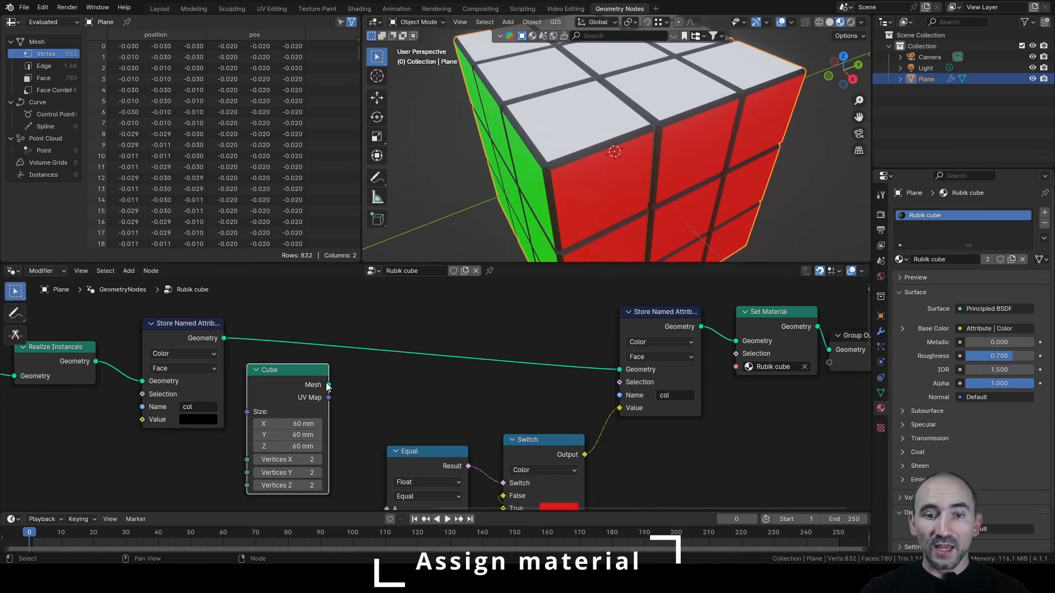
# Add a Geometry Proximity node fed by the Cube's Mesh output and place it directly beside the Cube node.
pyautogui.moveTo(329, 385); pyautogui.dragTo(380, 390)
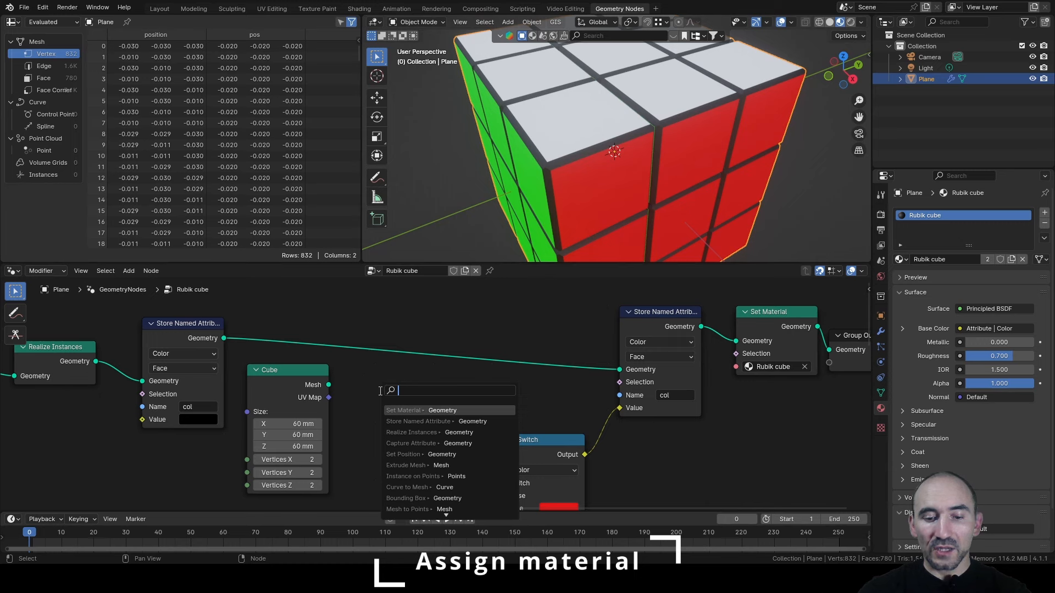
pyautogui.write('geometry prox')
pyautogui.press('Return')
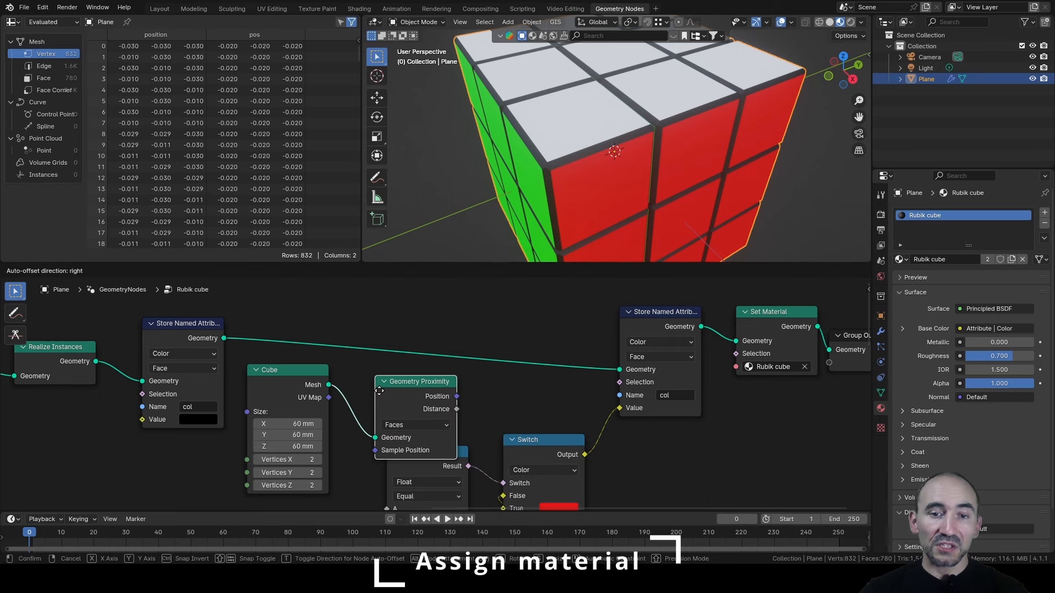
pyautogui.click(378, 378)
pyautogui.moveTo(380, 378); pyautogui.dragTo(344, 378)
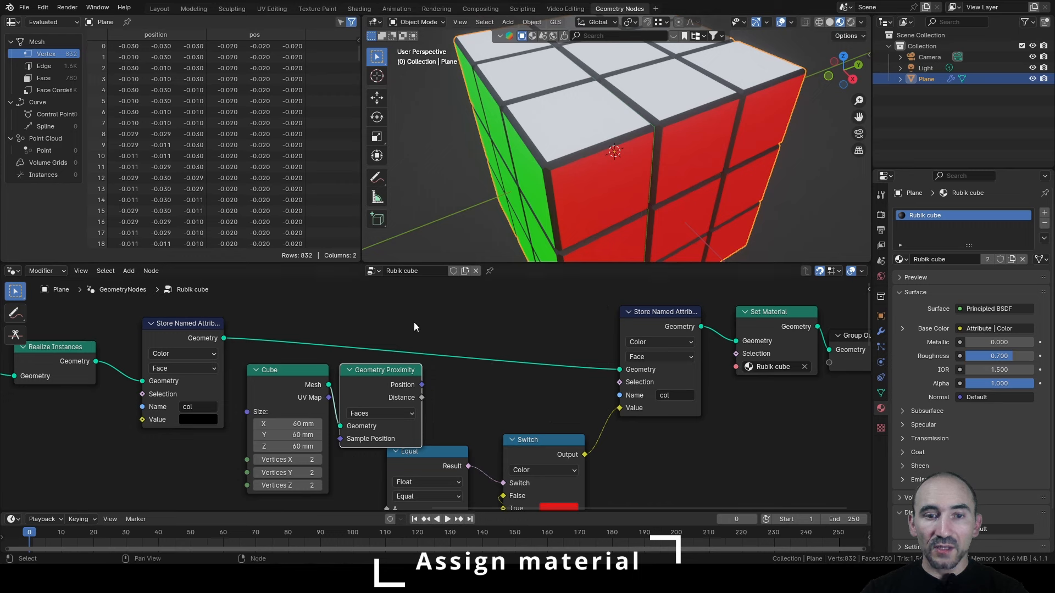
# Set the new Cube node's vertices to 4 on X, Y and Z, and inspect the Rubik's cube grid.
pyautogui.scroll(-5, 495, 118)
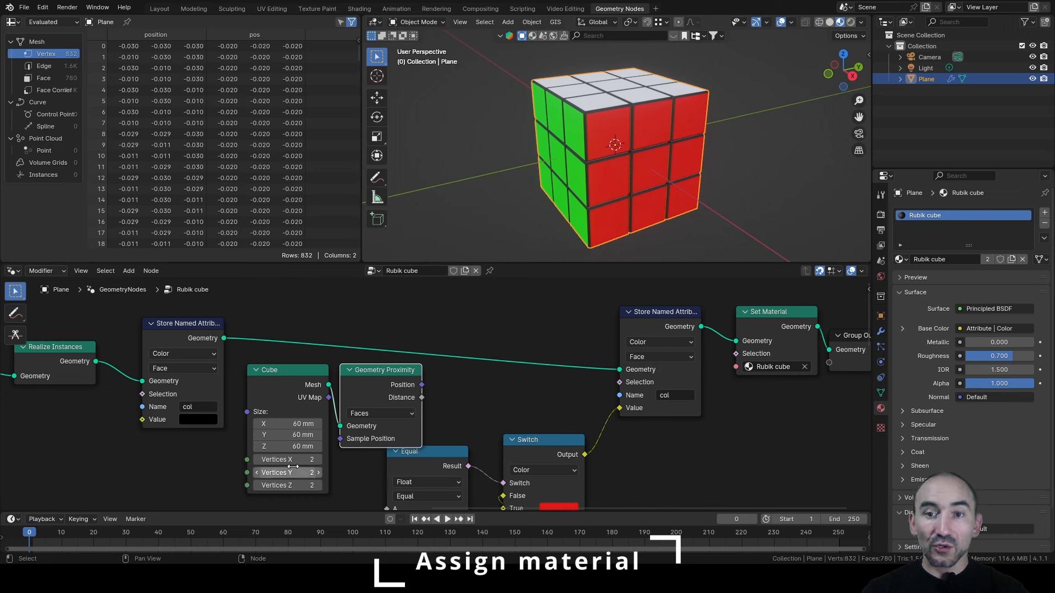
pyautogui.doubleClick(319, 460)
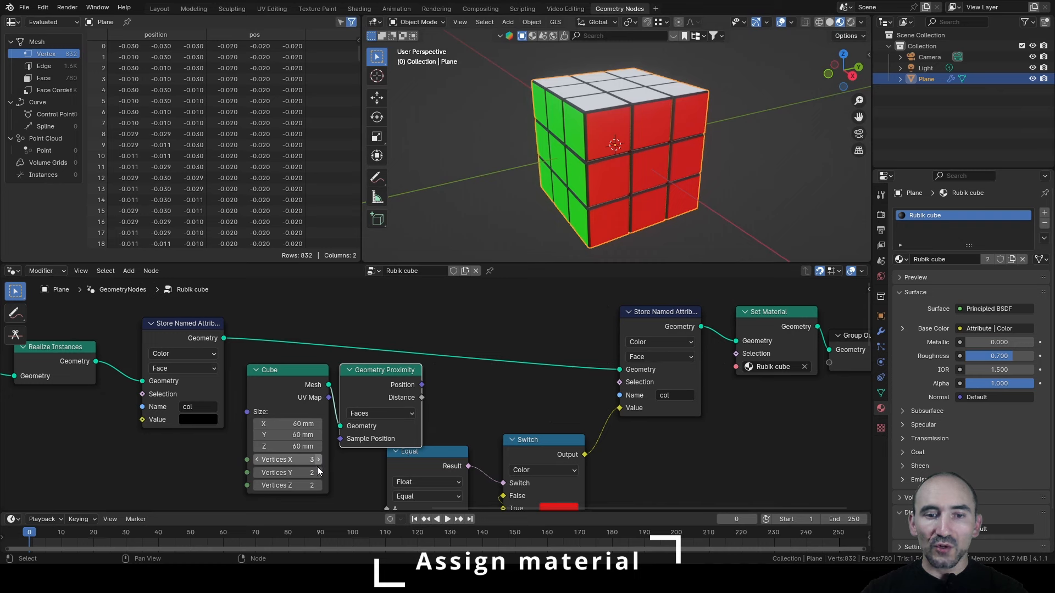
pyautogui.doubleClick(318, 473)
pyautogui.doubleClick(318, 485)
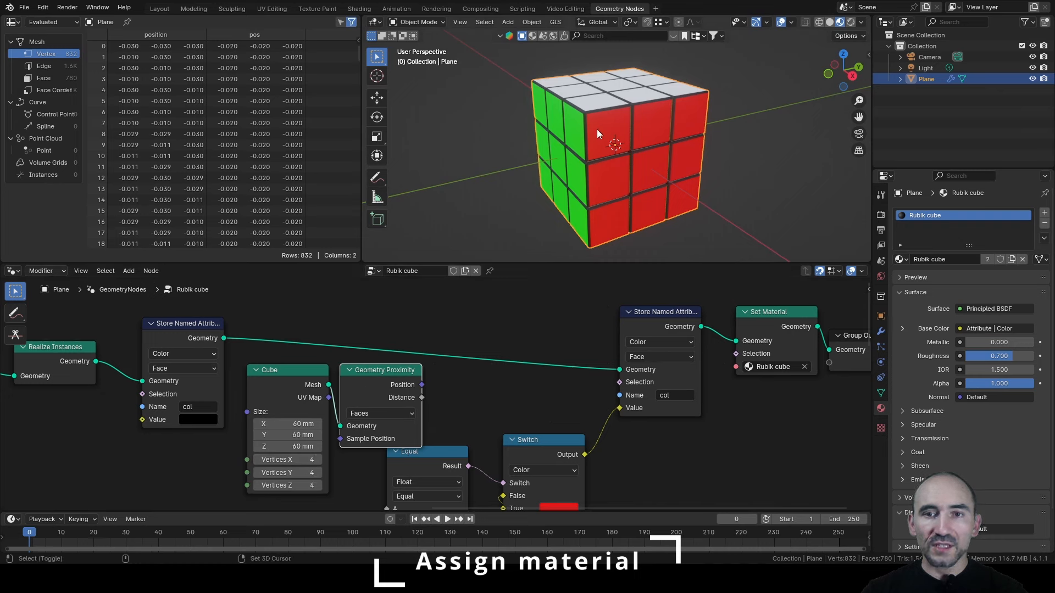
pyautogui.scroll(2, 597, 131)
pyautogui.moveTo(536, 147); pyautogui.dragTo(574, 134, button='middle')
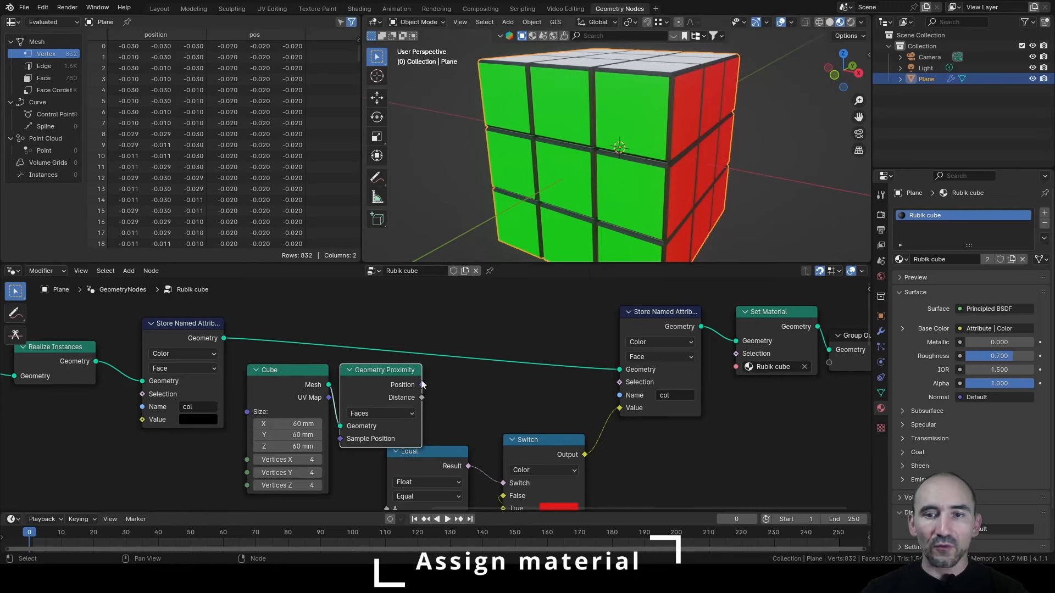
pyautogui.moveTo(412, 391)
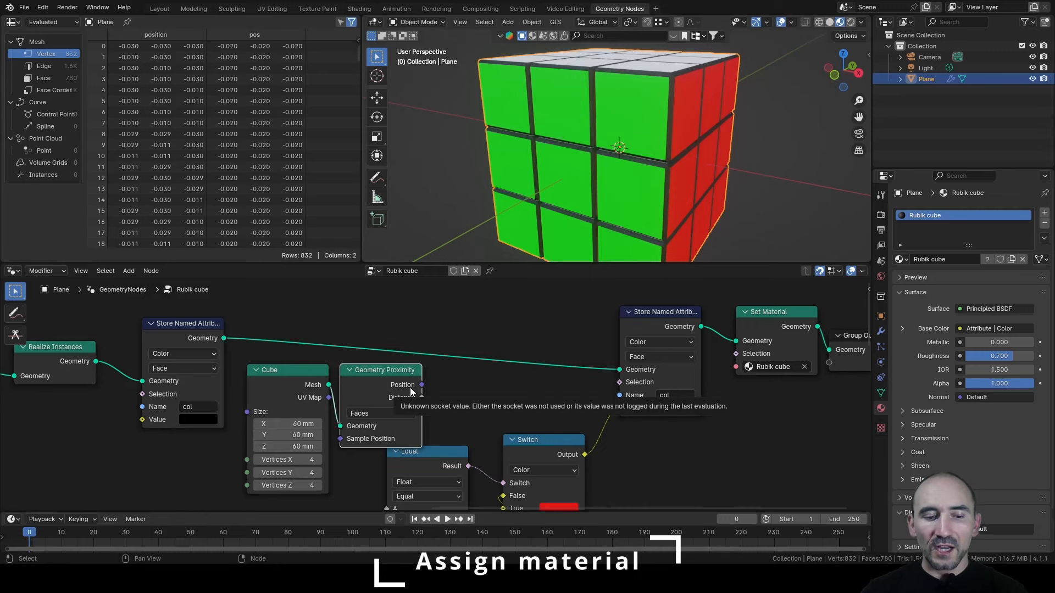
# Preview the 60 mm Cube node's mesh through a Viewer node in wireframe shading, and move the Viewer node clear of Geometry Proximity.
pyautogui.keyDown('ctrl'); pyautogui.keyDown('shift'); pyautogui.click(289, 374); pyautogui.keyUp('shift'); pyautogui.keyUp('ctrl')
pyautogui.hotkey('alt', 'z')
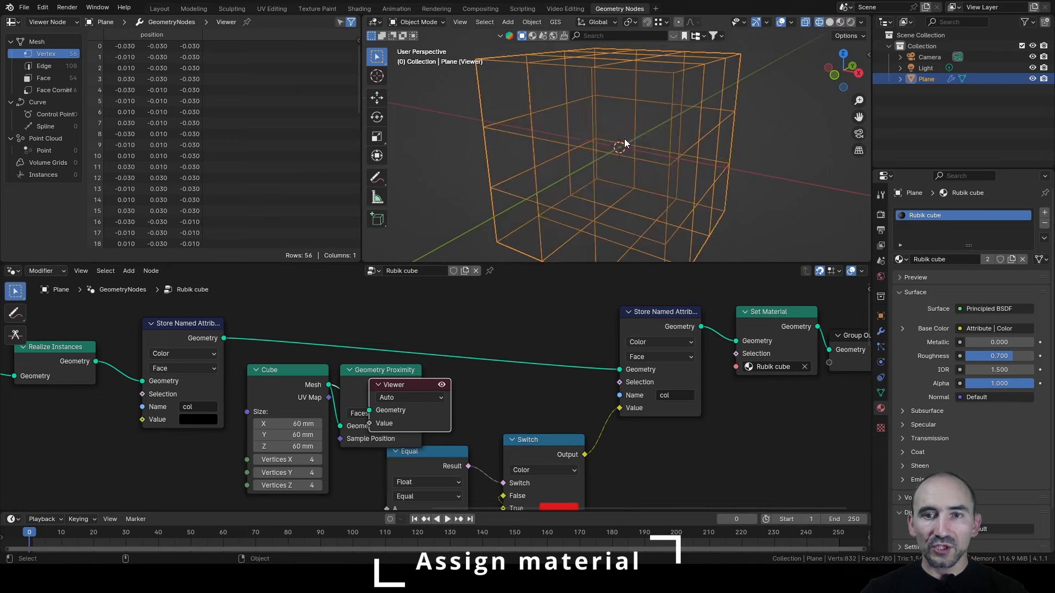
pyautogui.moveTo(624, 139); pyautogui.dragTo(602, 170, button='middle')
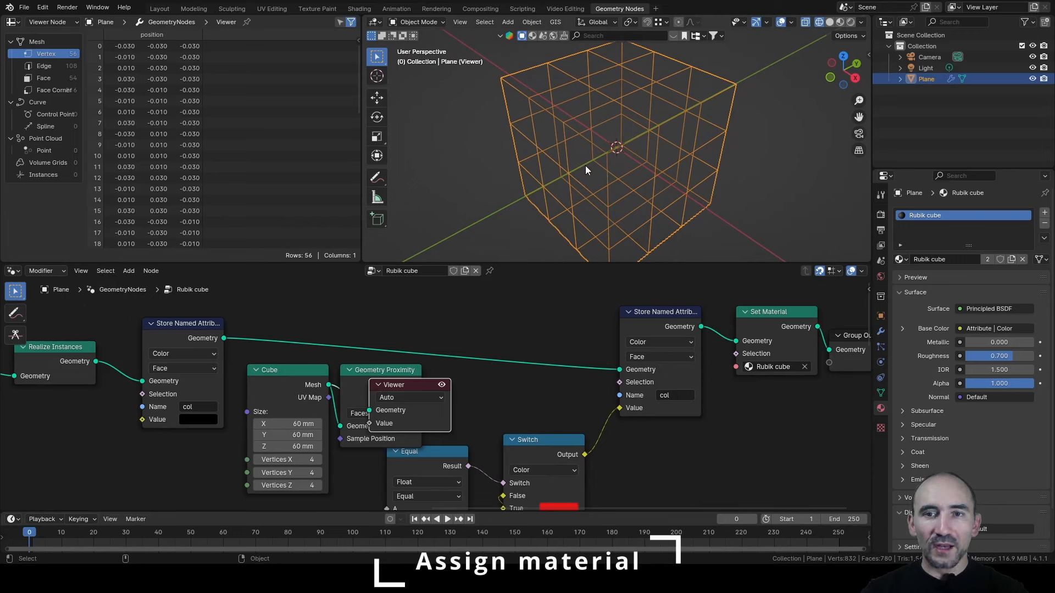
pyautogui.scroll(5, 586, 162)
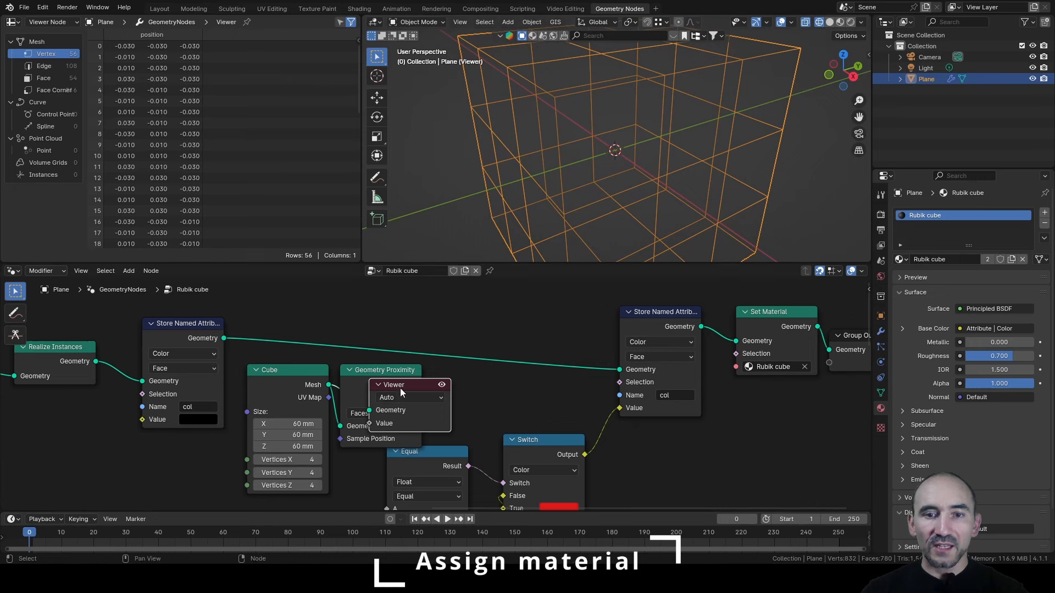
pyautogui.moveTo(400, 387); pyautogui.dragTo(498, 302)
# Compare the Geometry Proximity Distance using a Less Than node at 0.005 and feed its Result into the second Store Named Attribute's Selection.
pyautogui.moveTo(422, 397); pyautogui.dragTo(471, 392)
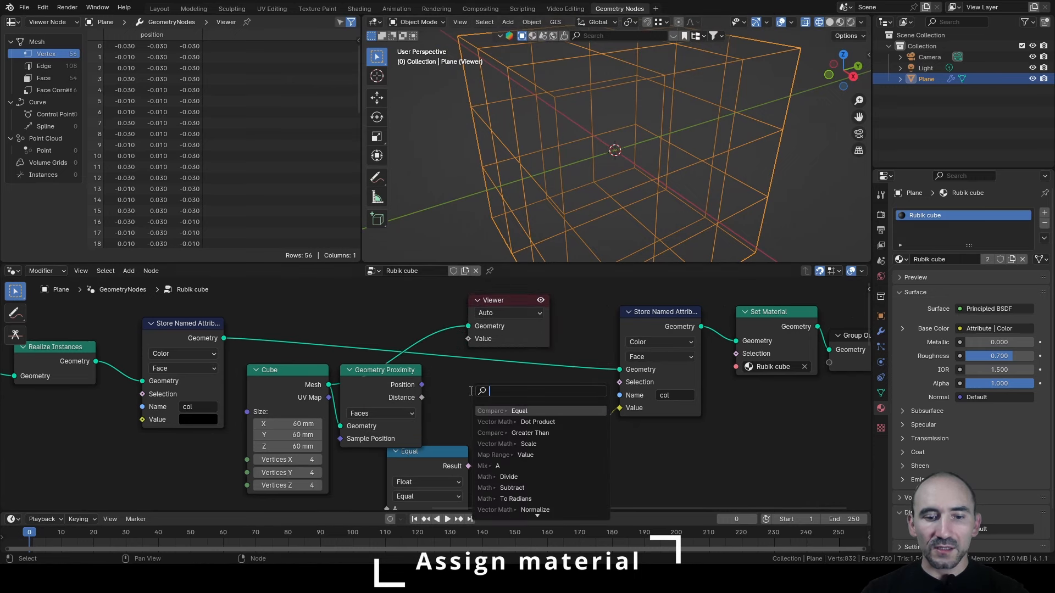
pyautogui.write('lee')
pyautogui.press('Return')
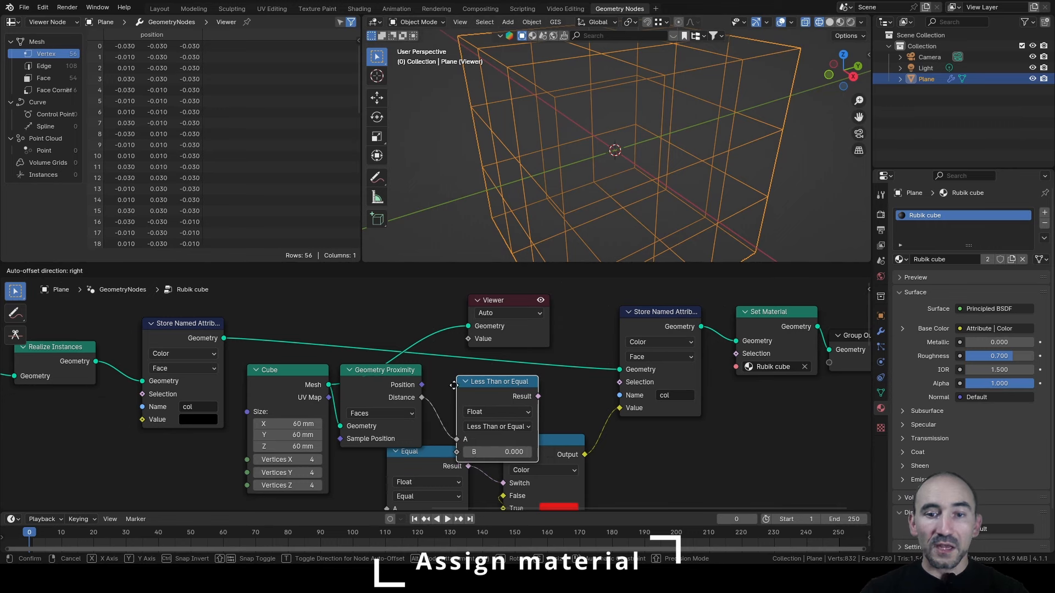
pyautogui.click(456, 391)
pyautogui.click(495, 454)
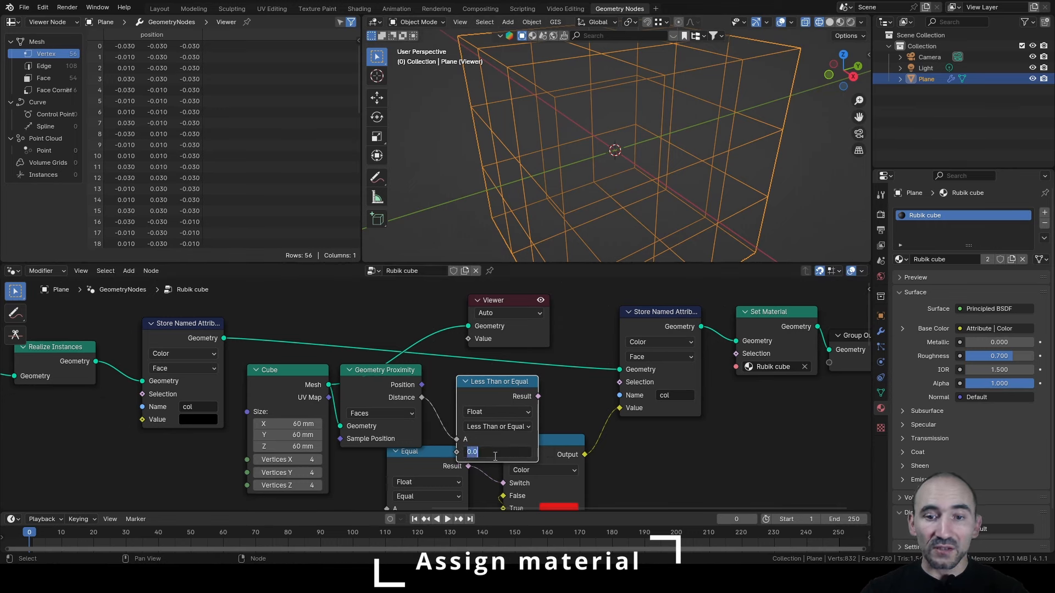
pyautogui.write('0.005')
pyautogui.press('Return')
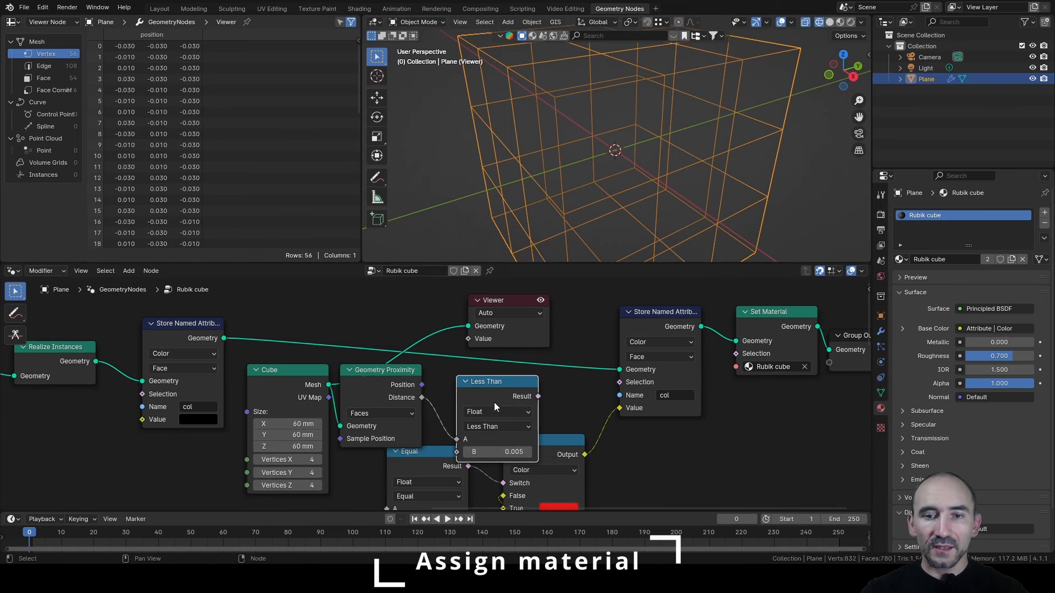
pyautogui.moveTo(538, 396); pyautogui.dragTo(619, 383)
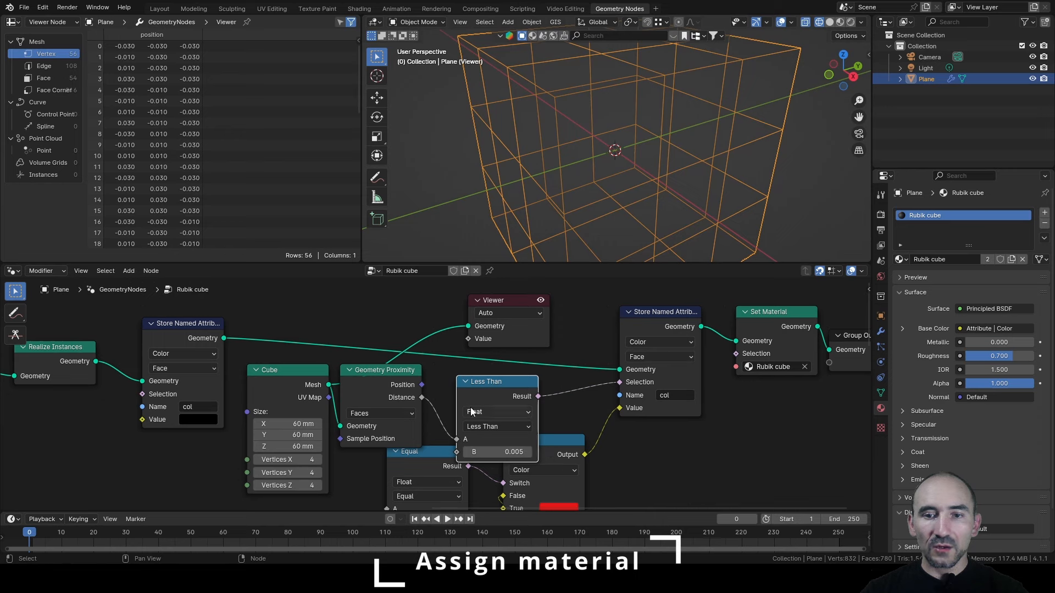
pyautogui.moveTo(503, 396); pyautogui.dragTo(537, 396)
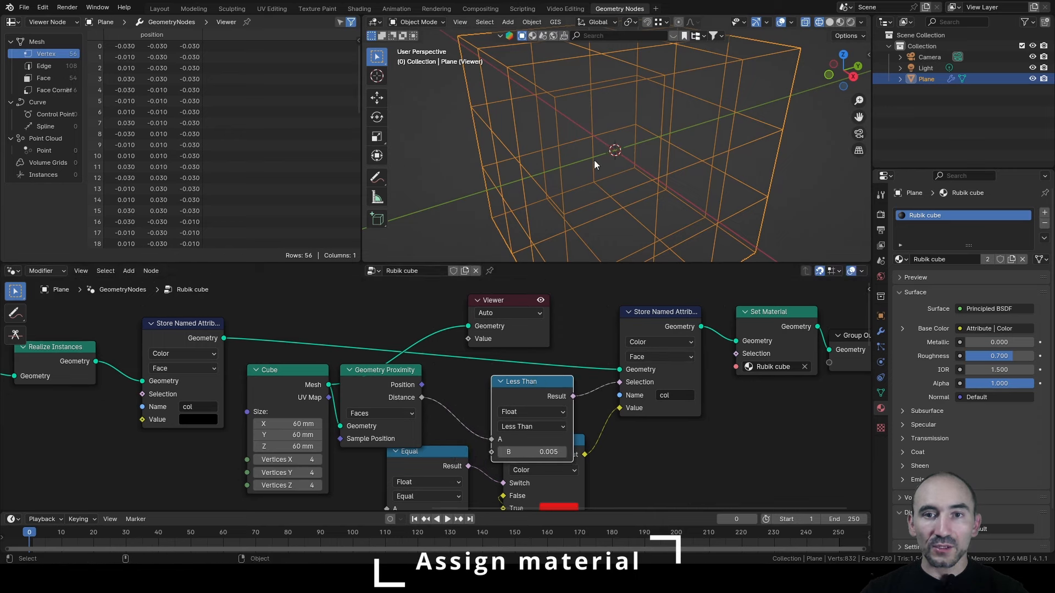
# Delete the Viewer node and leave wireframe shading to inspect the cube's colored faces and edges.
pyautogui.click(508, 302)
pyautogui.press('x')
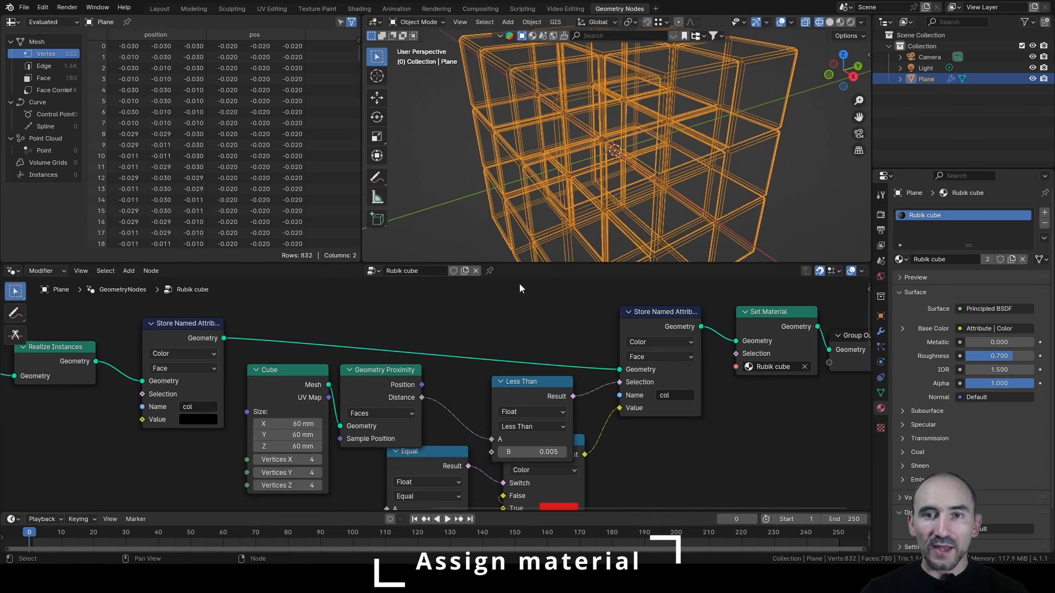
pyautogui.hotkey('shift', 'z')
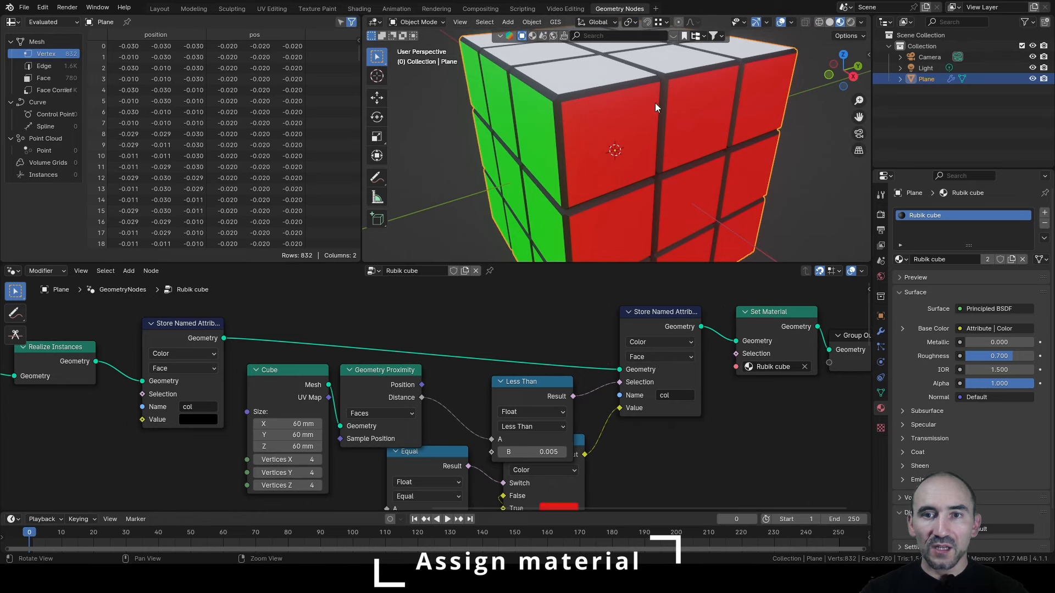
pyautogui.scroll(3, 632, 113)
pyautogui.scroll(3, 632, 113)
pyautogui.moveTo(629, 99); pyautogui.dragTo(575, 129, button='middle')
pyautogui.scroll(-5, 542, 144)
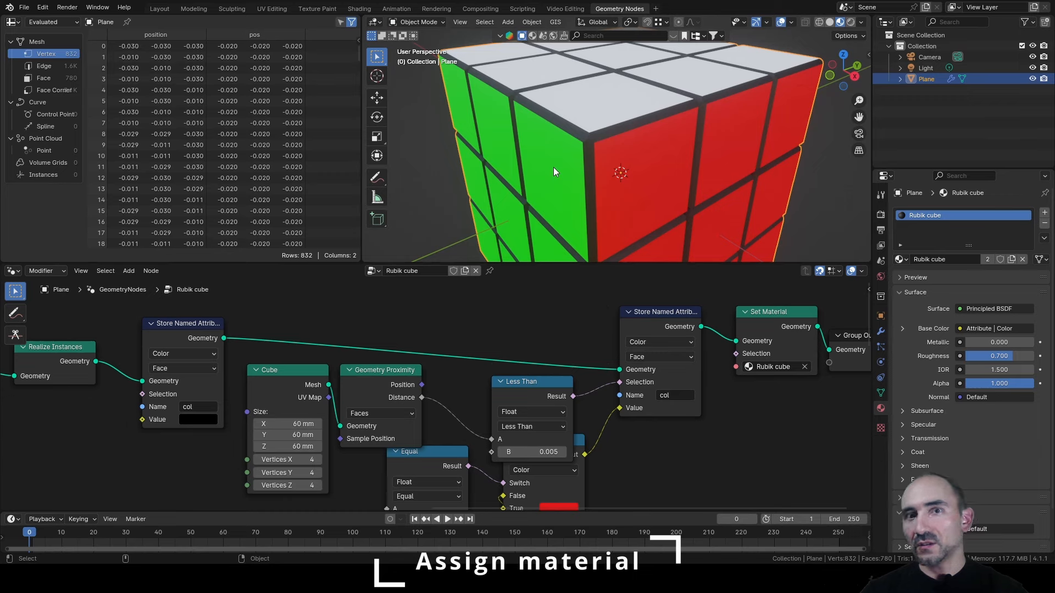
# Frame the nodes from Realize Instances to Set Material with the label "Assign material anc dolor", and move Group Output farther away from them.
pyautogui.scroll(-4, 562, 383)
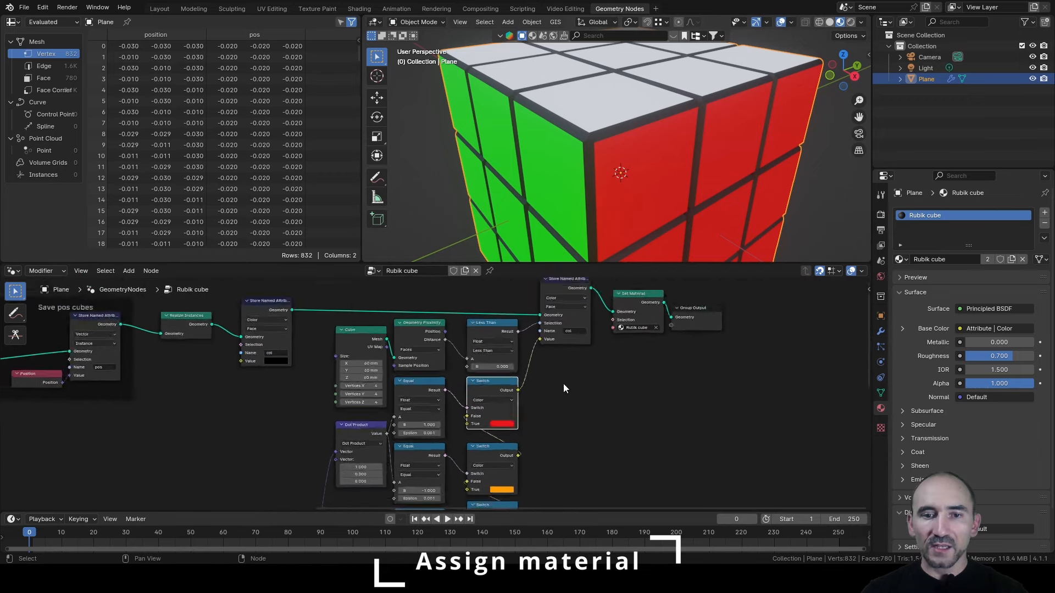
pyautogui.moveTo(563, 384); pyautogui.dragTo(520, 365, button='middle')
pyautogui.scroll(-5, 520, 365)
pyautogui.scroll(-5, 599, 220)
pyautogui.moveTo(599, 220); pyautogui.dragTo(595, 187, button='middle')
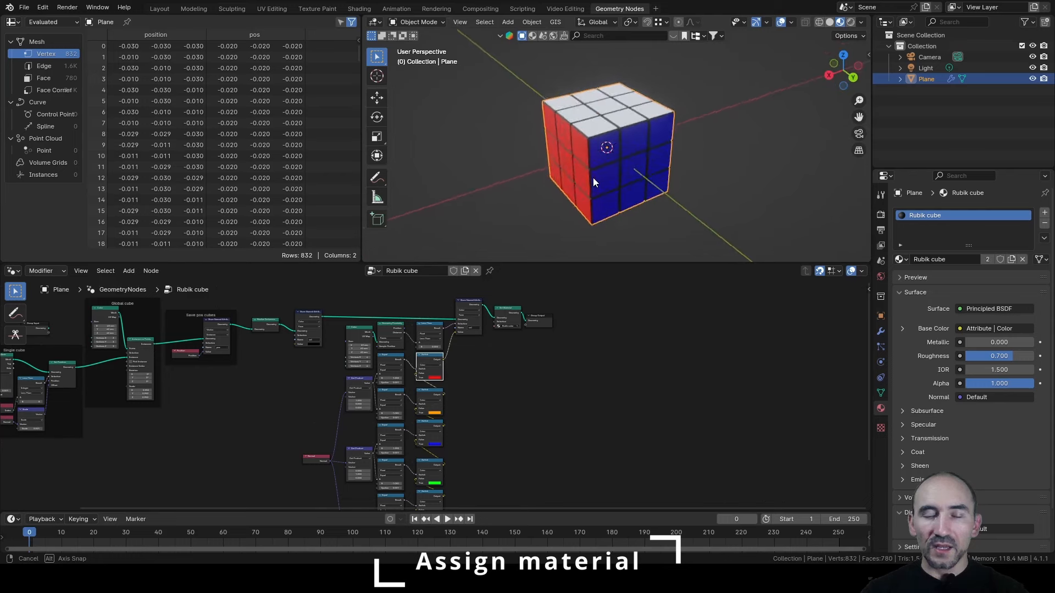
pyautogui.scroll(2, 618, 174)
pyautogui.scroll(1, 441, 394)
pyautogui.moveTo(234, 295); pyautogui.dragTo(516, 547)
pyautogui.press('KP_Decimal')
pyautogui.hotkey('ctrl', 'j')
pyautogui.press('F2')
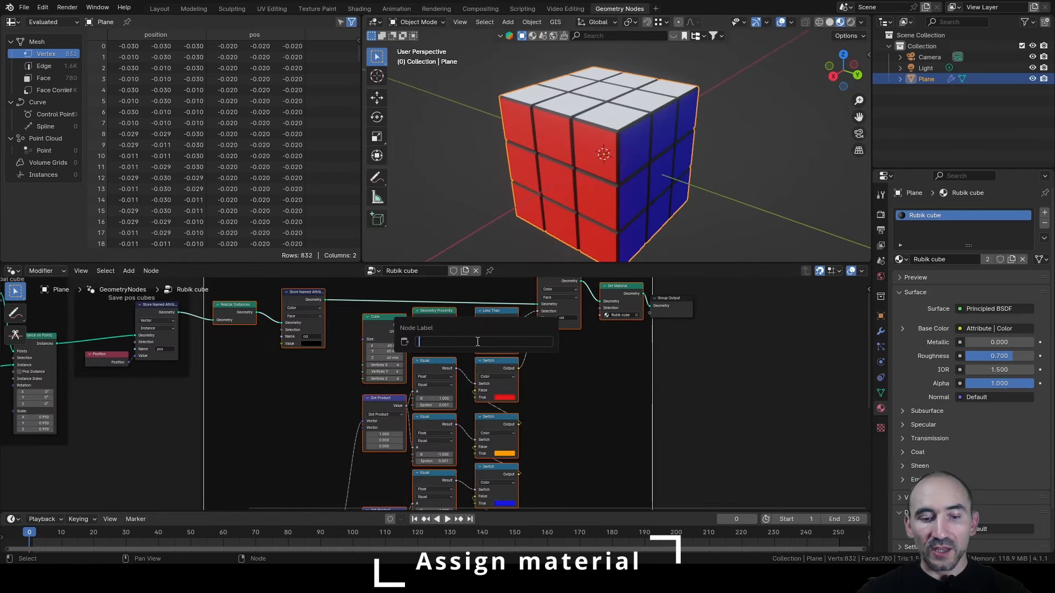
pyautogui.write('Assign material ')
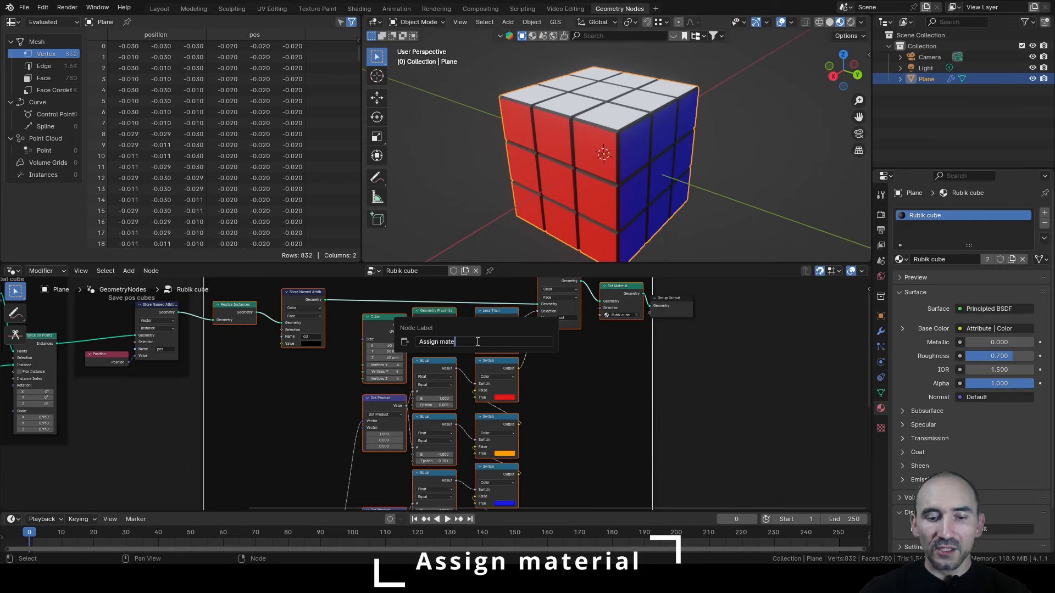
pyautogui.write('and color')
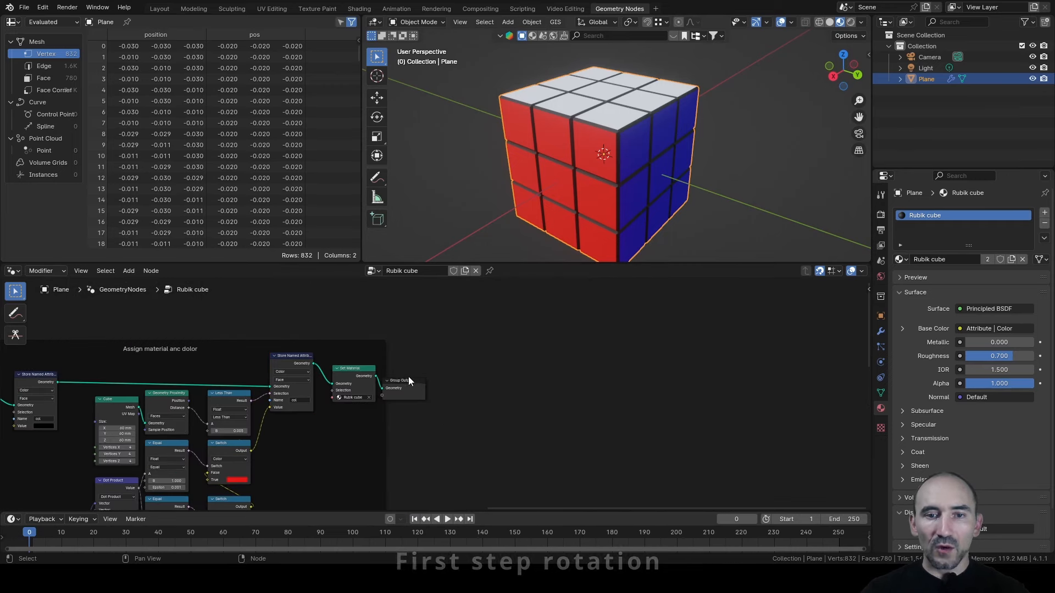
pyautogui.moveTo(403, 383); pyautogui.dragTo(801, 371)
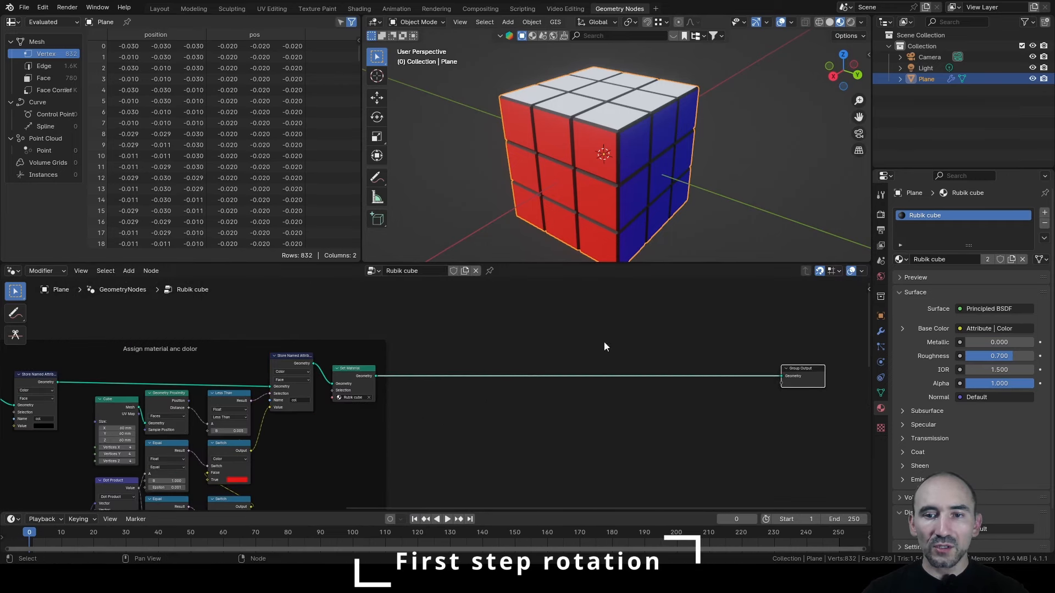
# Examine the cube in wireframe and shaded views, and review the node tree from the stored pos attribute to the Group Output.
pyautogui.scroll(2, 594, 166)
pyautogui.click(745, 108)
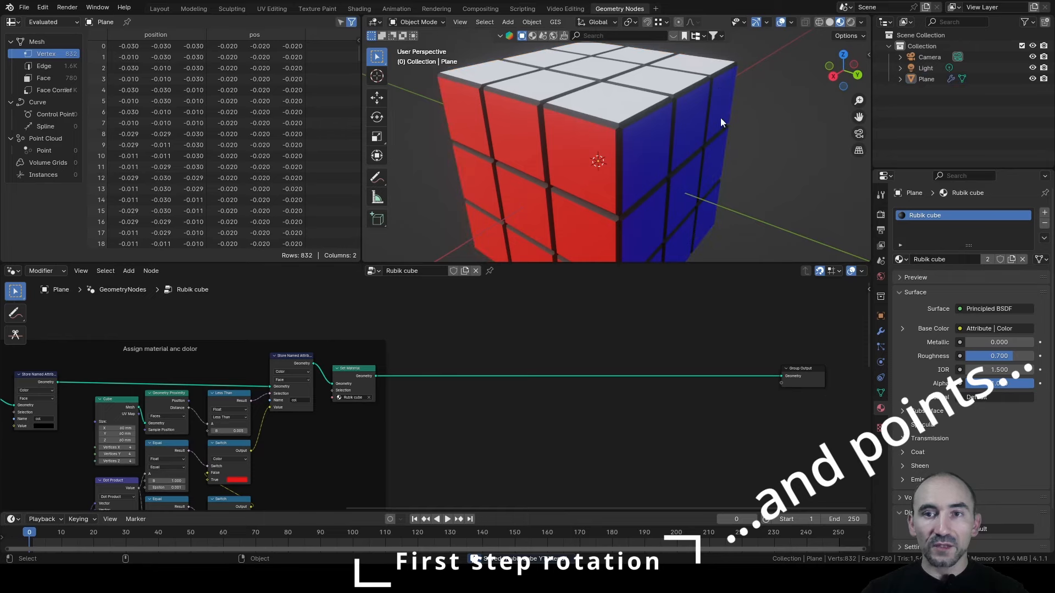
pyautogui.hotkey('shift', 'z')
pyautogui.moveTo(456, 127)
pyautogui.keyDown('shift'); pyautogui.mouseDown(button='middle')
pyautogui.moveTo(545, 162)
pyautogui.moveTo(591, 156)
pyautogui.moveTo(607, 148)
pyautogui.moveTo(605, 137)
pyautogui.mouseUp(button='middle'); pyautogui.keyUp('shift')
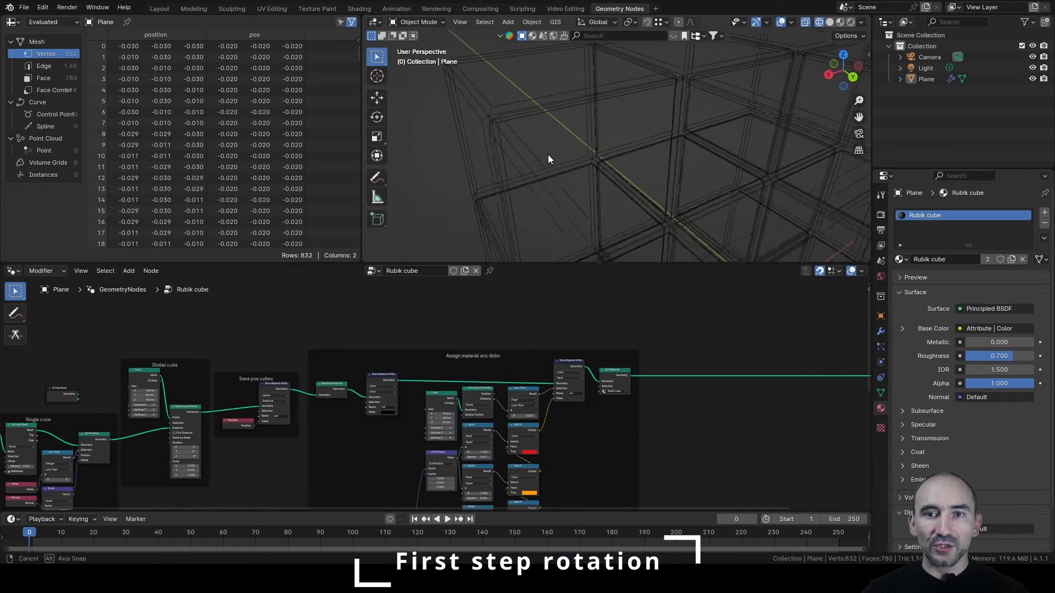
pyautogui.moveTo(548, 155); pyautogui.dragTo(570, 152, button='middle')
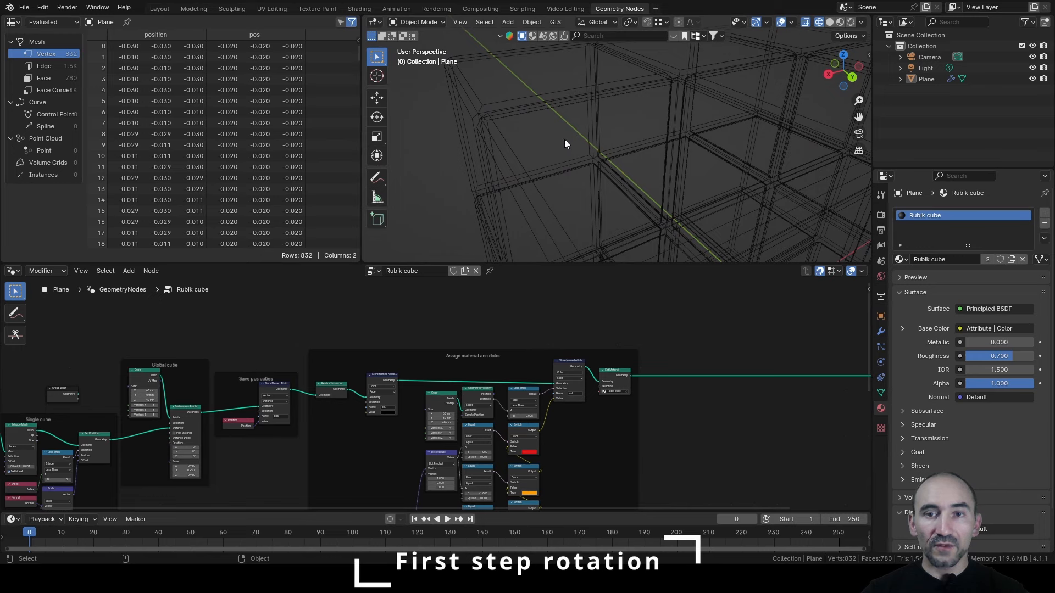
pyautogui.scroll(4, 421, 351)
pyautogui.moveTo(421, 350); pyautogui.dragTo(361, 384, button='middle')
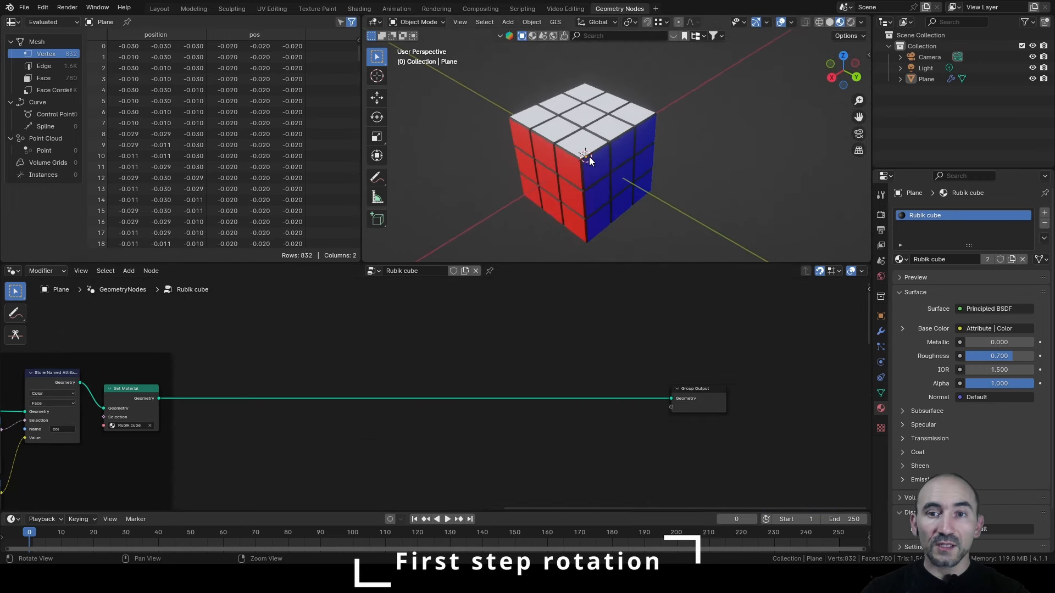
pyautogui.keyDown('alt'); pyautogui.moveTo(589, 156); pyautogui.dragTo(621, 130, button='middle'); pyautogui.keyUp('alt')
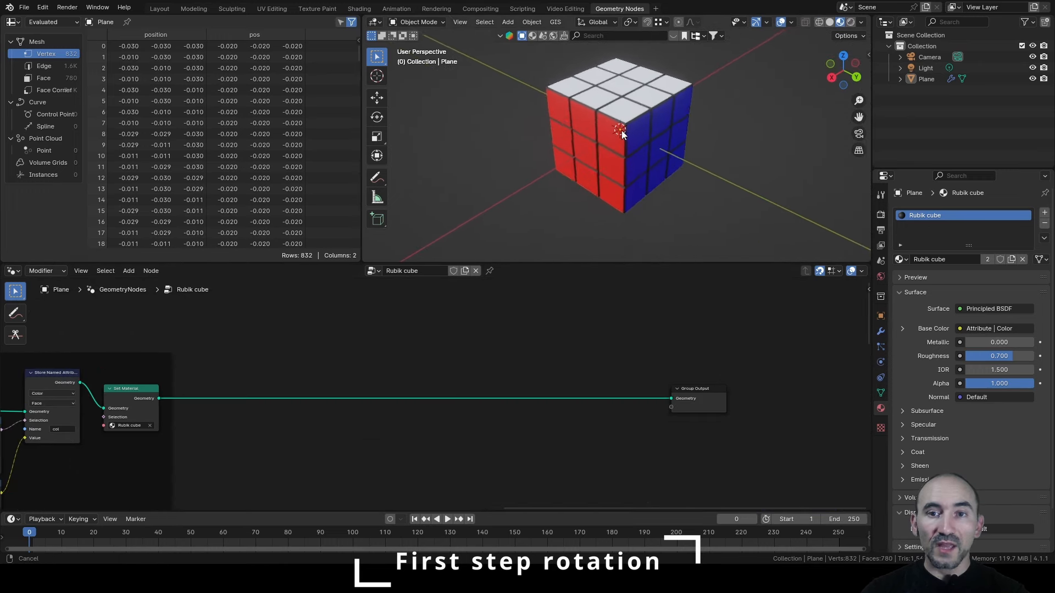
pyautogui.scroll(1, 618, 128)
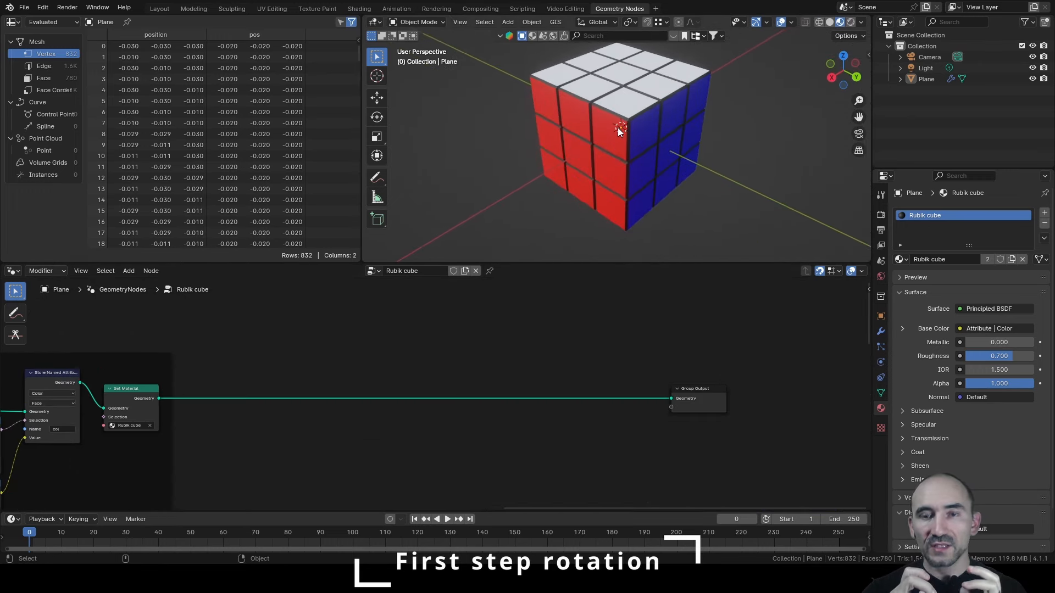
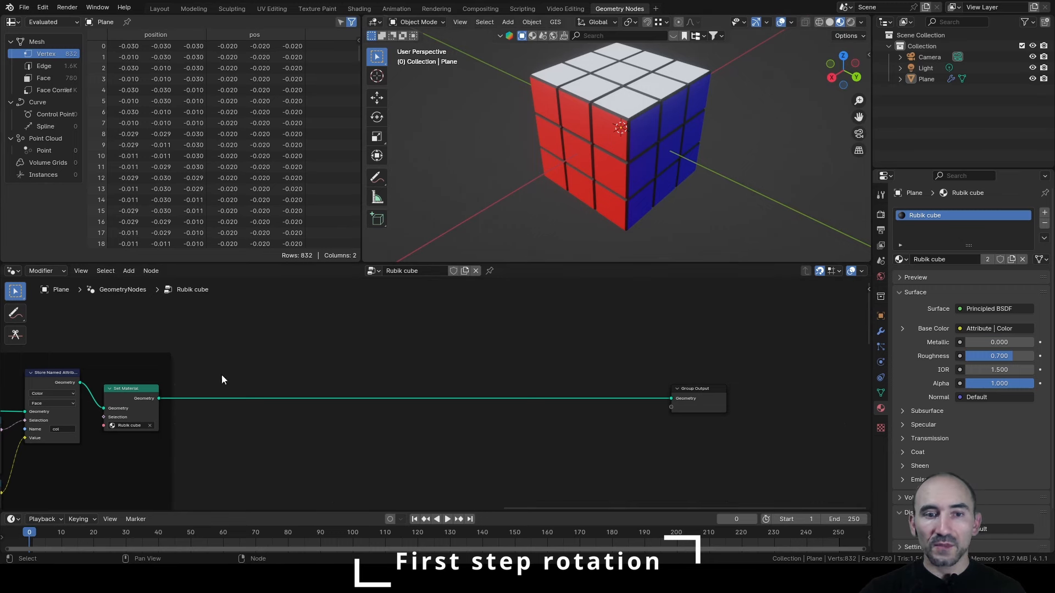
pyautogui.moveTo(222, 375); pyautogui.dragTo(790, 331, button='middle')
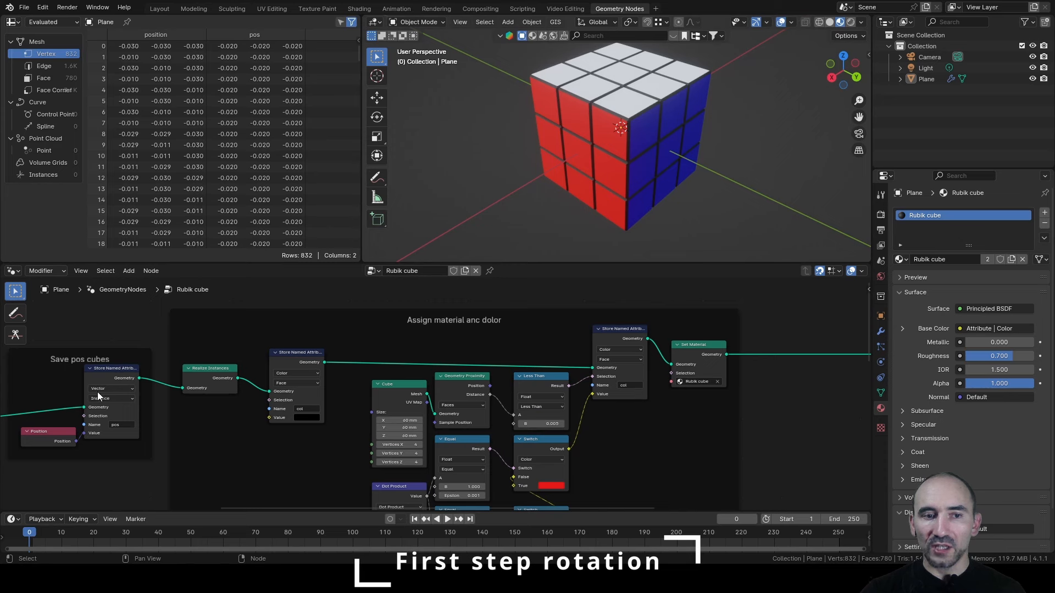
pyautogui.moveTo(98, 392); pyautogui.dragTo(334, 361, button='middle')
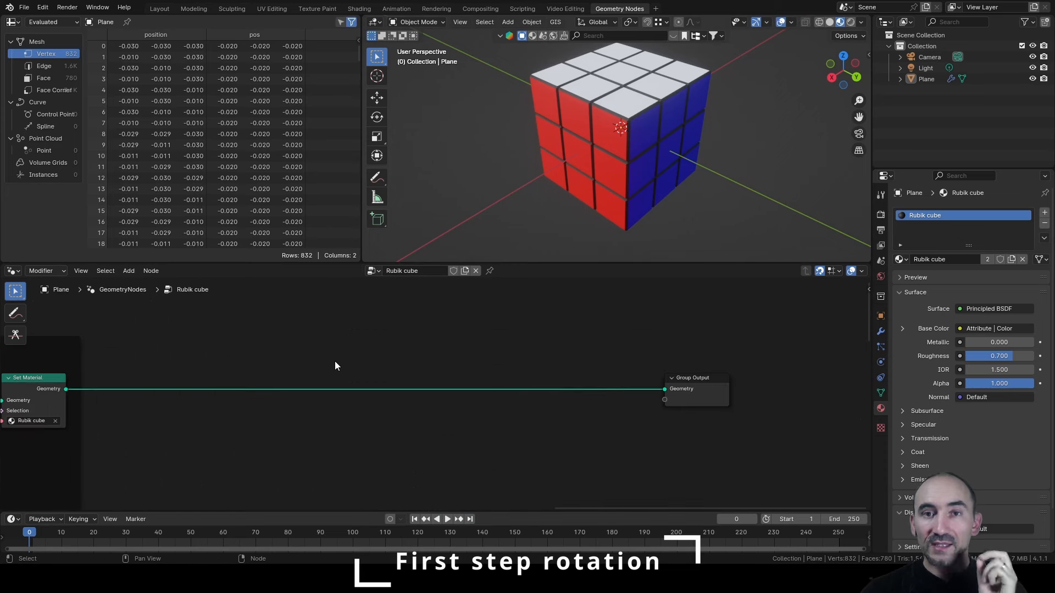
# Move Group Output farther from Set Material and add a Menu Switch node whose Output feeds it.
pyautogui.moveTo(696, 380); pyautogui.dragTo(805, 381)
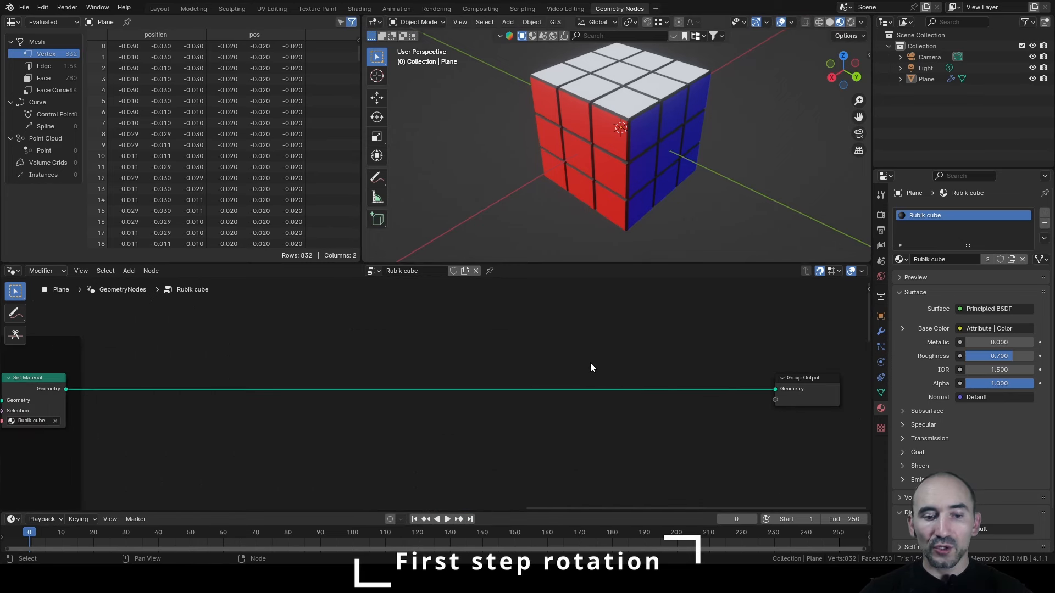
pyautogui.press('F3')
pyautogui.write('menu swit')
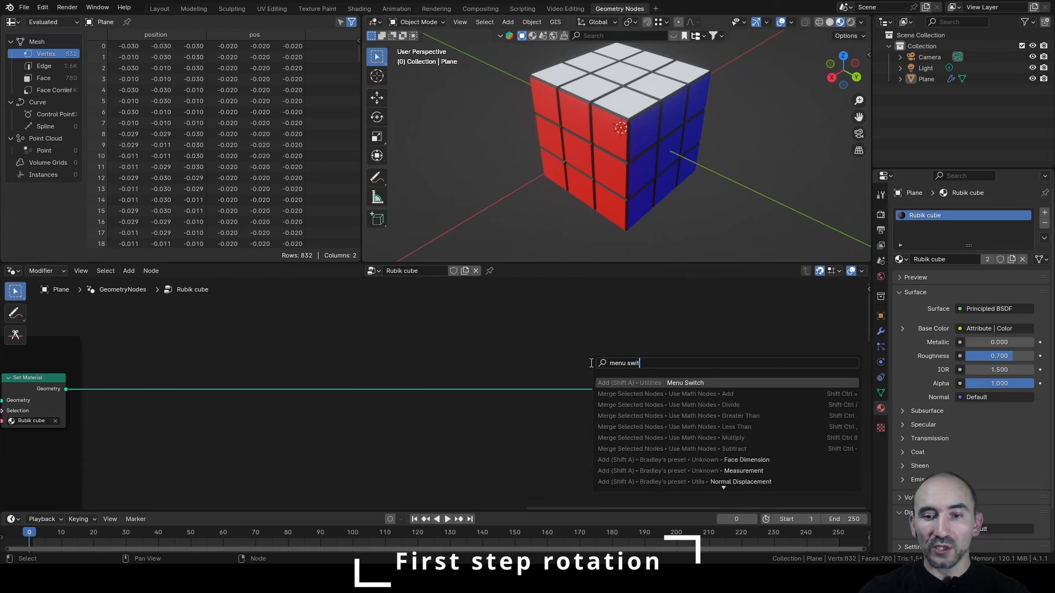
pyautogui.press('Return')
pyautogui.click(442, 337)
# Rename the Menu Switch items A and B as Front and Back, and add items named Left and Right.
pyautogui.press('n')
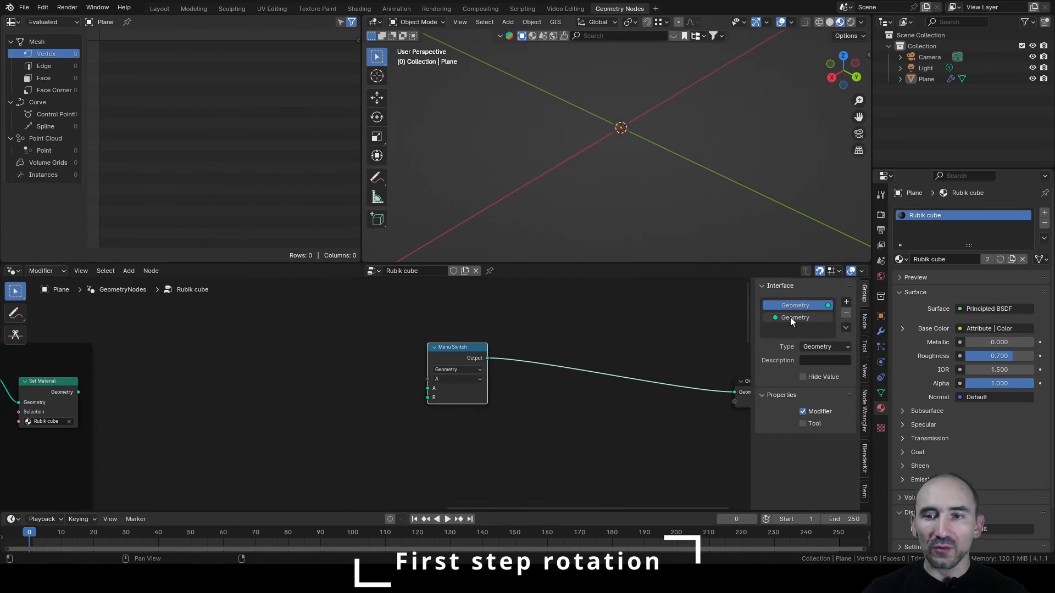
pyautogui.click(864, 323)
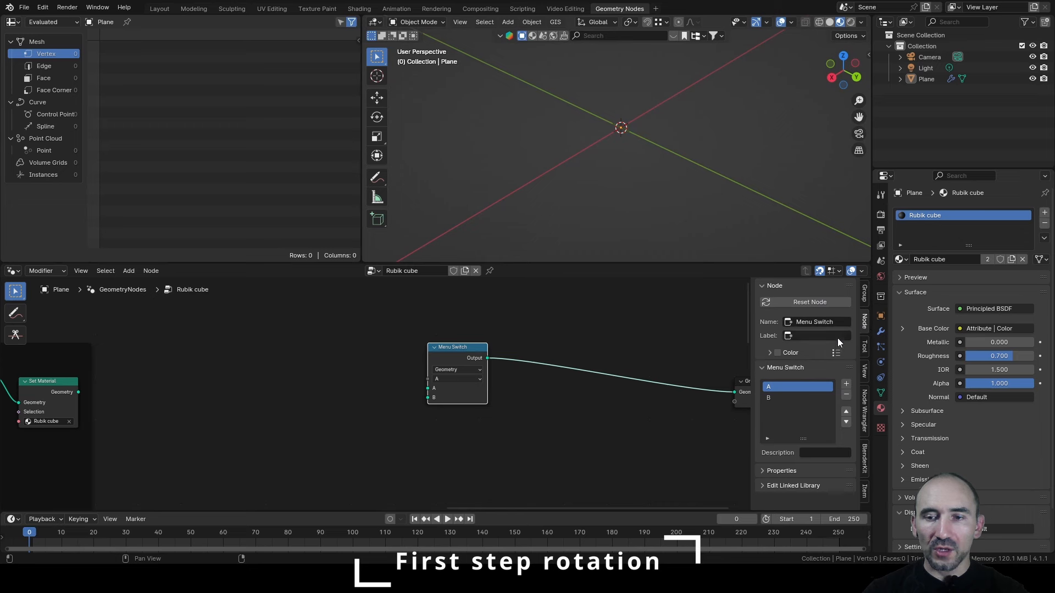
pyautogui.press('Return')
pyautogui.doubleClick(778, 397)
pyautogui.write('Back')
pyautogui.press('Return')
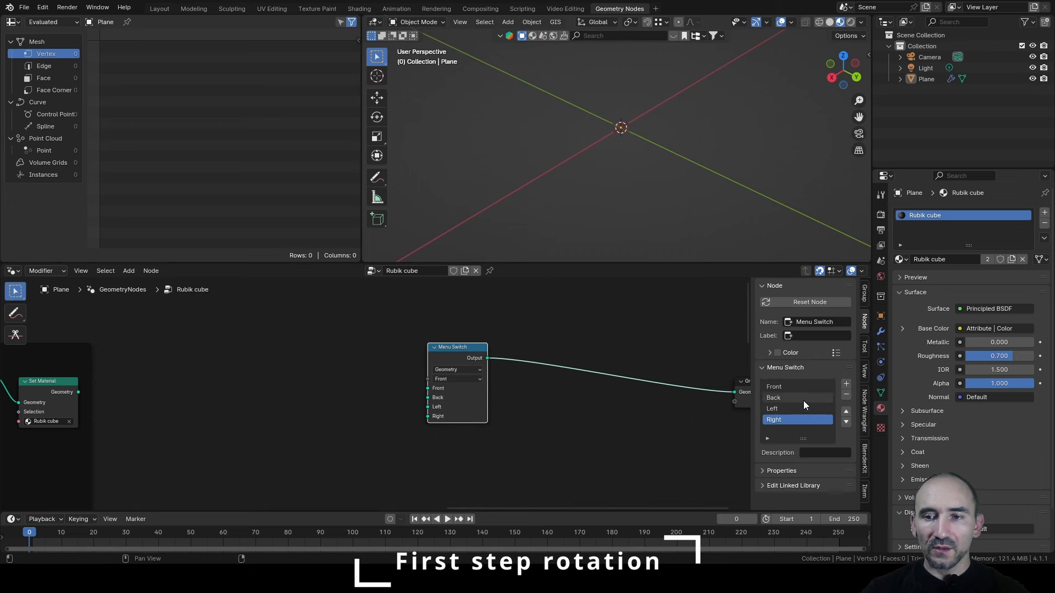
# Add two more Menu Switch items named Top and Bottom.
pyautogui.click(846, 384)
pyautogui.doubleClick(775, 430)
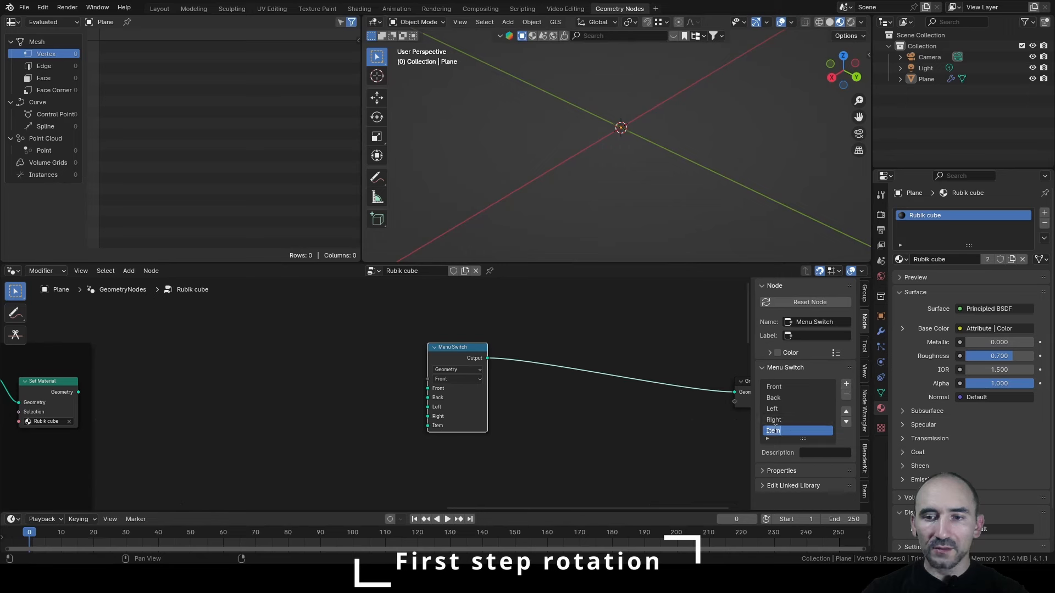
pyautogui.write('Top')
pyautogui.press('Return')
pyautogui.click(846, 384)
pyautogui.doubleClick(775, 431)
pyautogui.write('Bo')
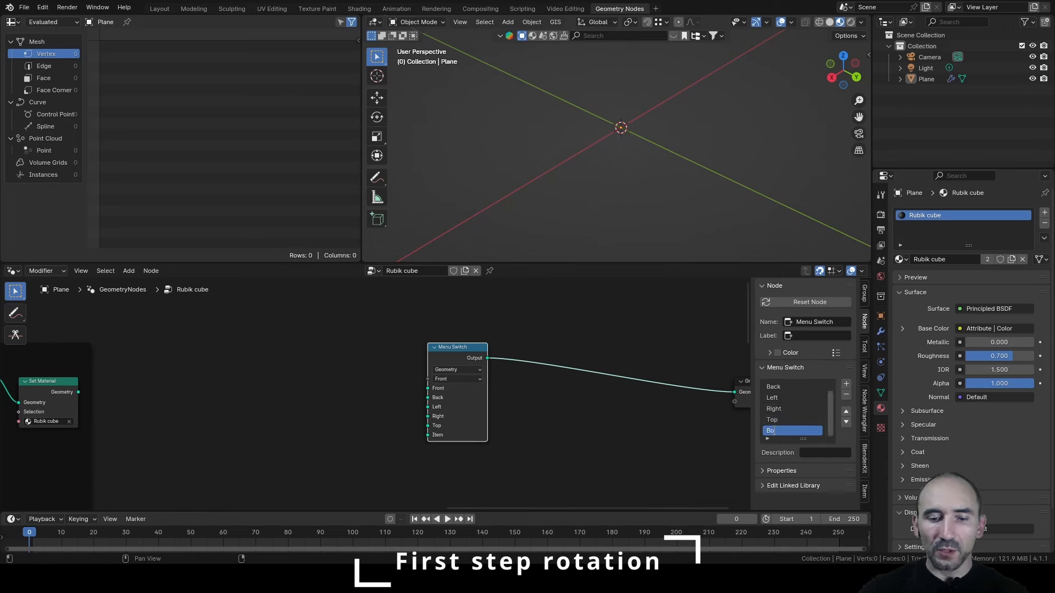
pyautogui.write('ttom')
pyautogui.press('Return')
pyautogui.scroll(1, 586, 384)
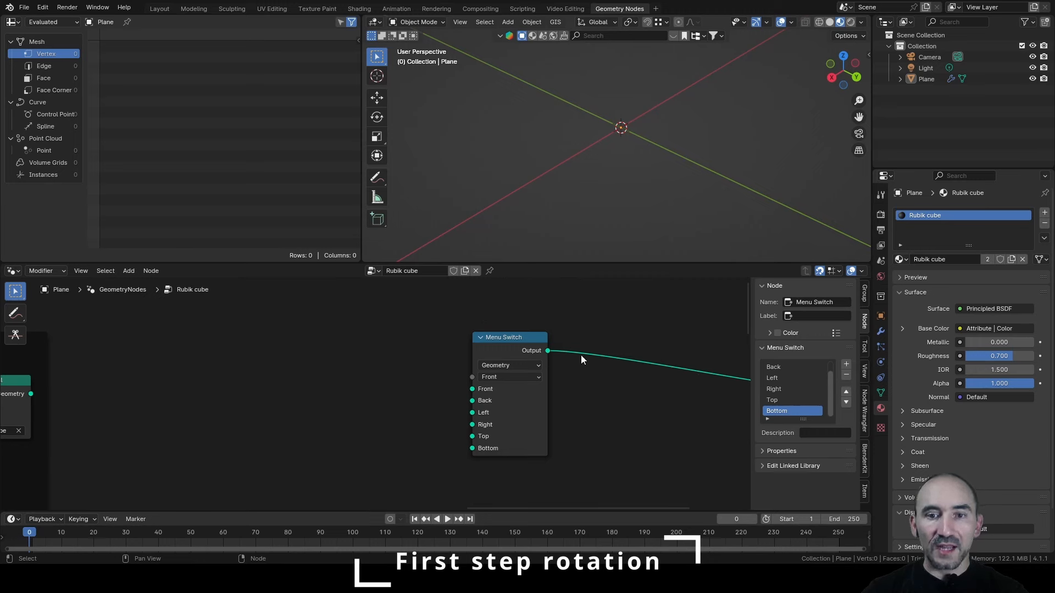
# Connect the Set Material node's Geometry output to the Menu Switch's Front input.
pyautogui.scroll(-3, 578, 354)
pyautogui.moveTo(300, 379); pyautogui.dragTo(371, 388, button='middle')
pyautogui.scroll(2, 372, 387)
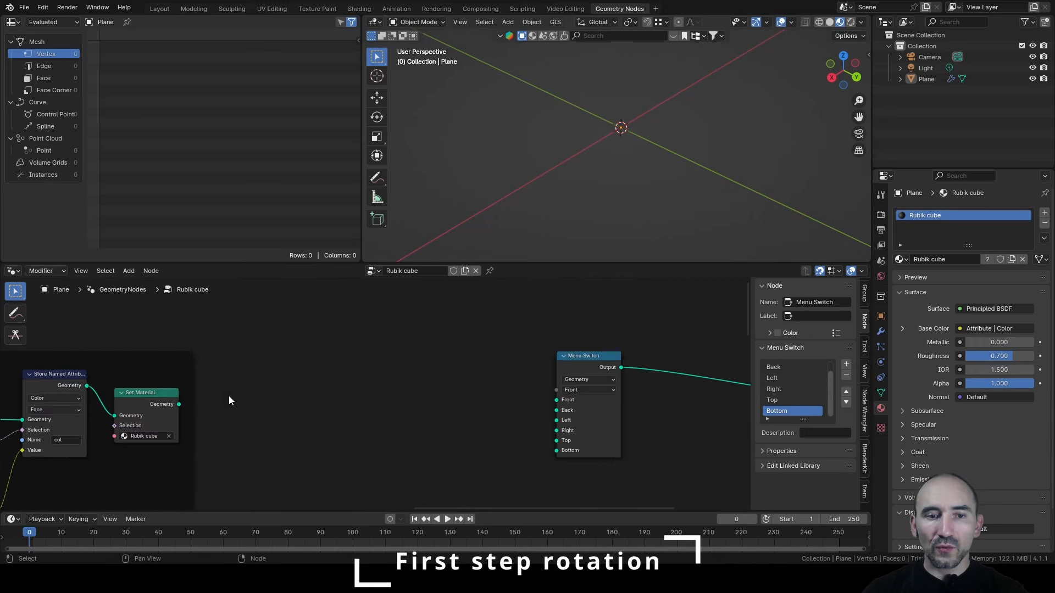
pyautogui.moveTo(179, 404); pyautogui.dragTo(557, 400)
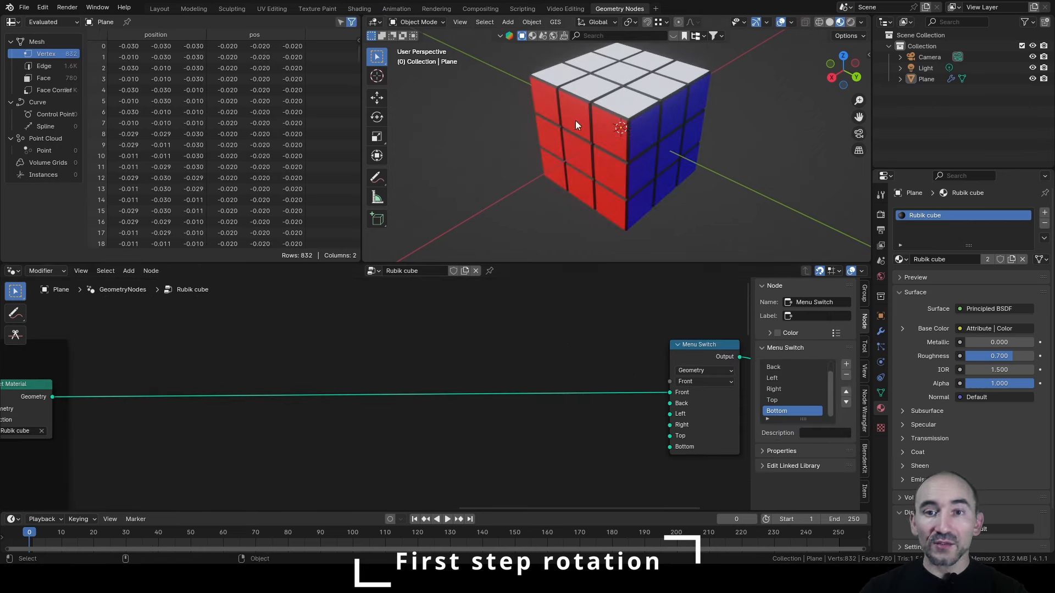
pyautogui.moveTo(587, 135); pyautogui.dragTo(499, 206, button='middle')
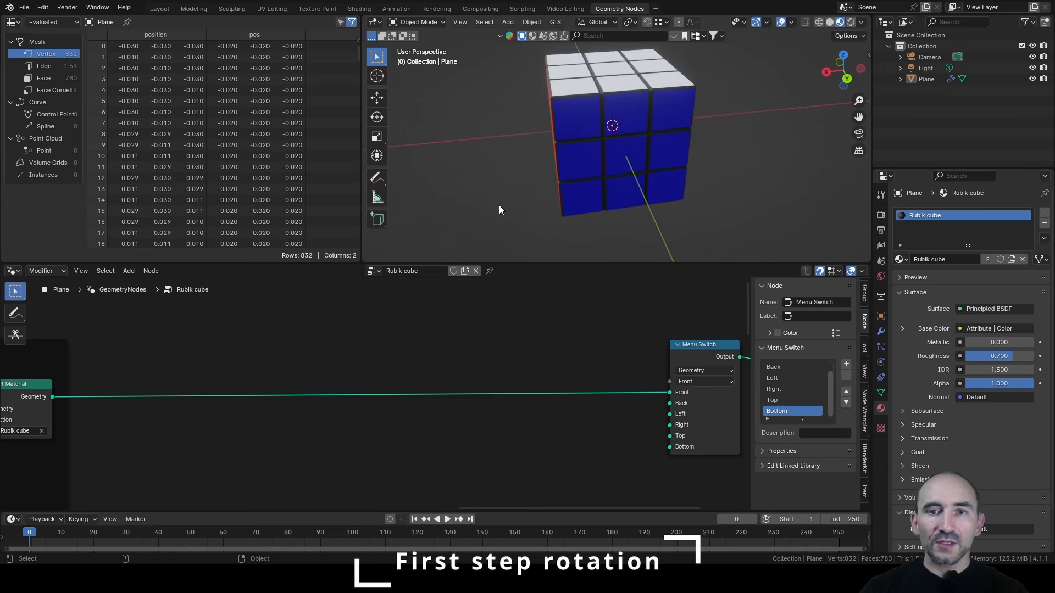
# Insert a Set Position node between Set Material and the Menu Switch's Front input.
pyautogui.moveTo(52, 397); pyautogui.dragTo(463, 373)
pyautogui.write('set p')
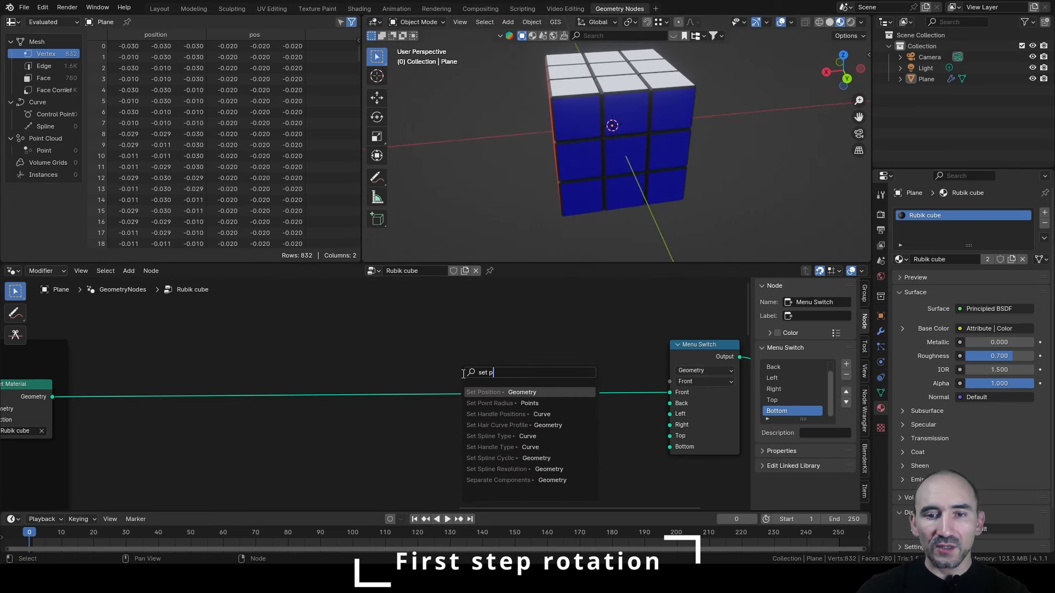
pyautogui.press('Return')
pyautogui.click(527, 373)
pyautogui.moveTo(590, 377); pyautogui.dragTo(670, 392)
pyautogui.moveTo(553, 365); pyautogui.dragTo(575, 367)
# Try an X offset of -30 mm on the Set Position node and reset it to 0 mm.
pyautogui.moveTo(577, 433)
pyautogui.mouseDown()
pyautogui.moveTo(610, 433)
pyautogui.moveTo(568, 433)
pyautogui.mouseUp()
pyautogui.click(570, 432)
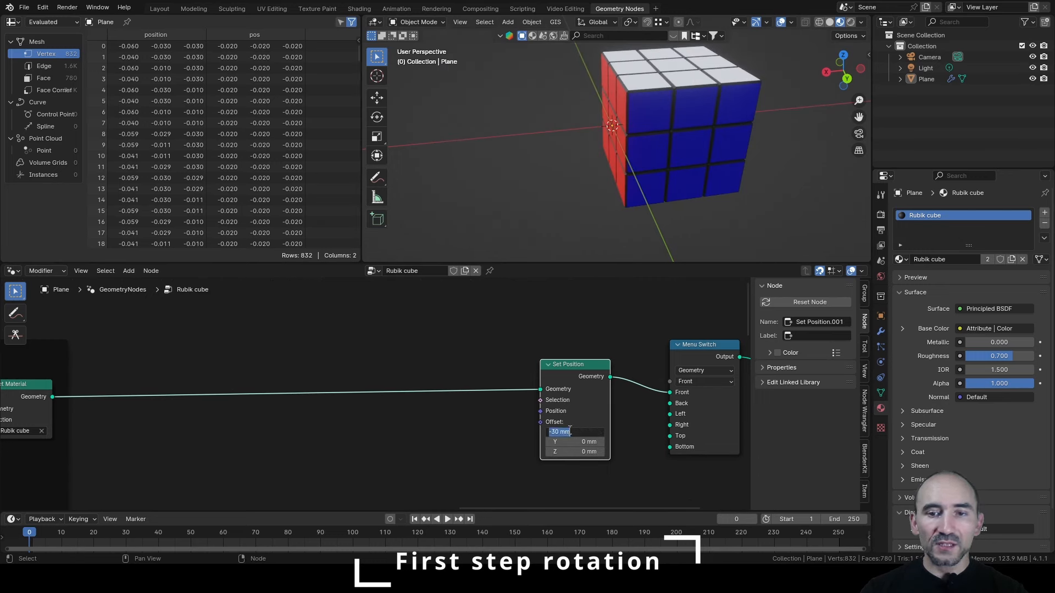
pyautogui.write('0')
pyautogui.press('Return')
pyautogui.moveTo(500, 432); pyautogui.dragTo(555, 382, button='middle')
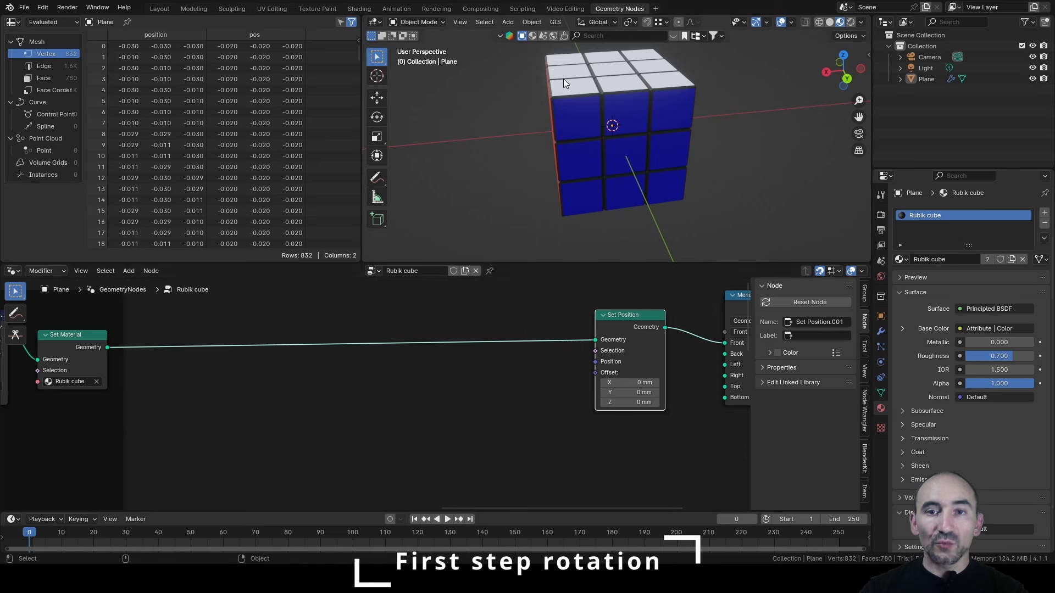
# In a back orthographic wireframe view, annotate the small cubes' centers with dots and draw a vertical line between the +X column and the middle column.
pyautogui.moveTo(562, 177); pyautogui.dragTo(563, 101, button='middle')
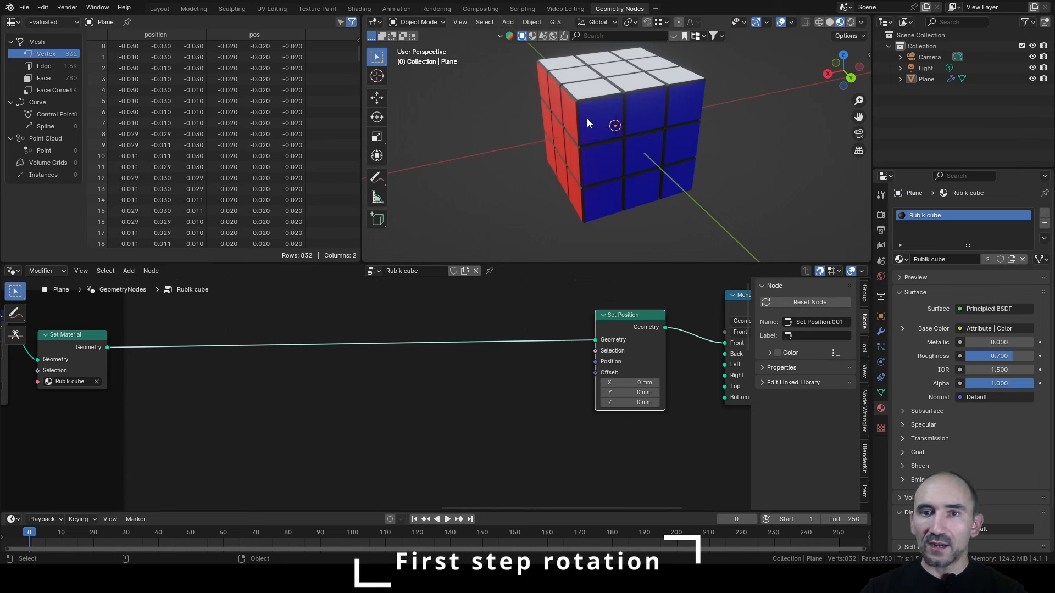
pyautogui.moveTo(586, 118); pyautogui.dragTo(577, 119, button='middle')
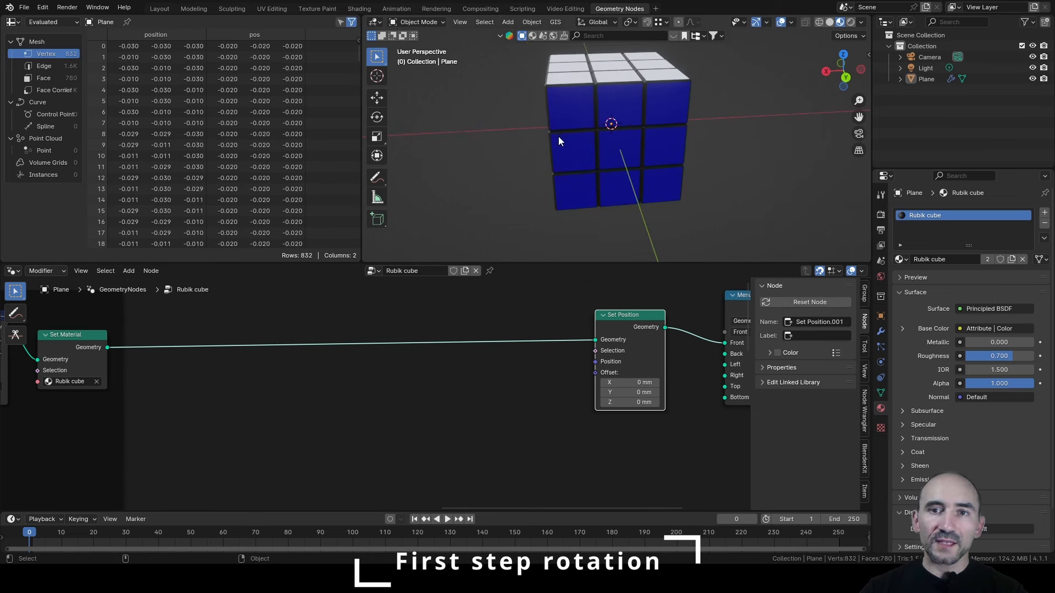
pyautogui.moveTo(559, 137); pyautogui.dragTo(845, 84, button='middle')
pyautogui.click(853, 78)
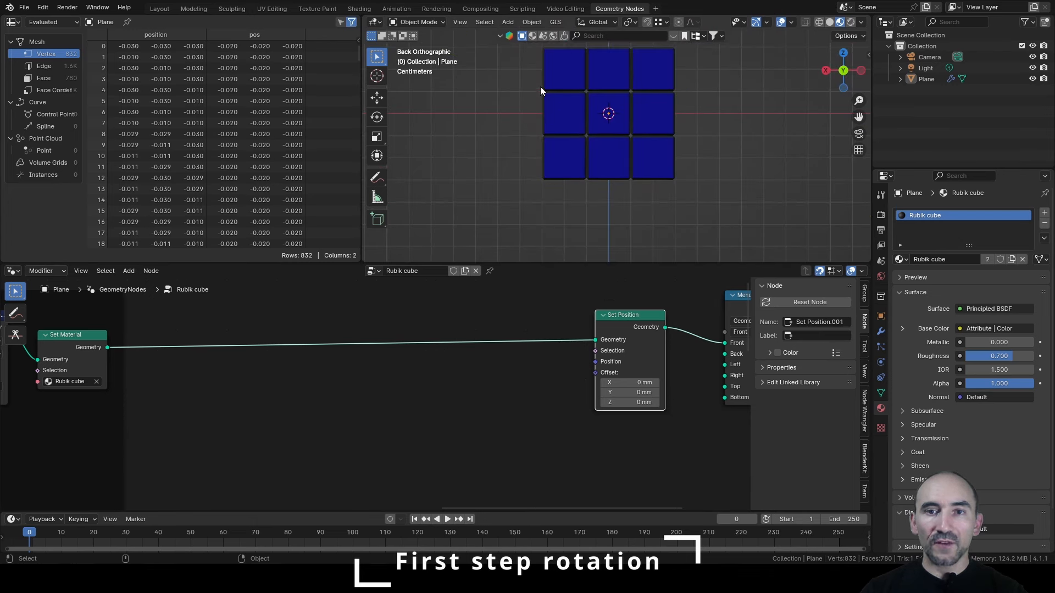
pyautogui.hotkey('shift', 'z')
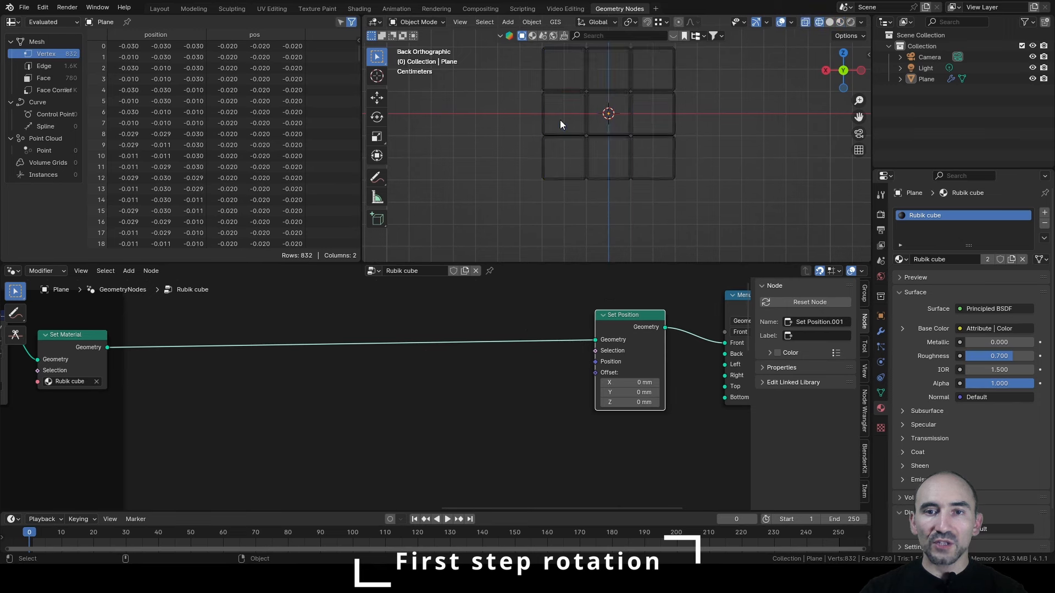
pyautogui.scroll(3, 561, 121)
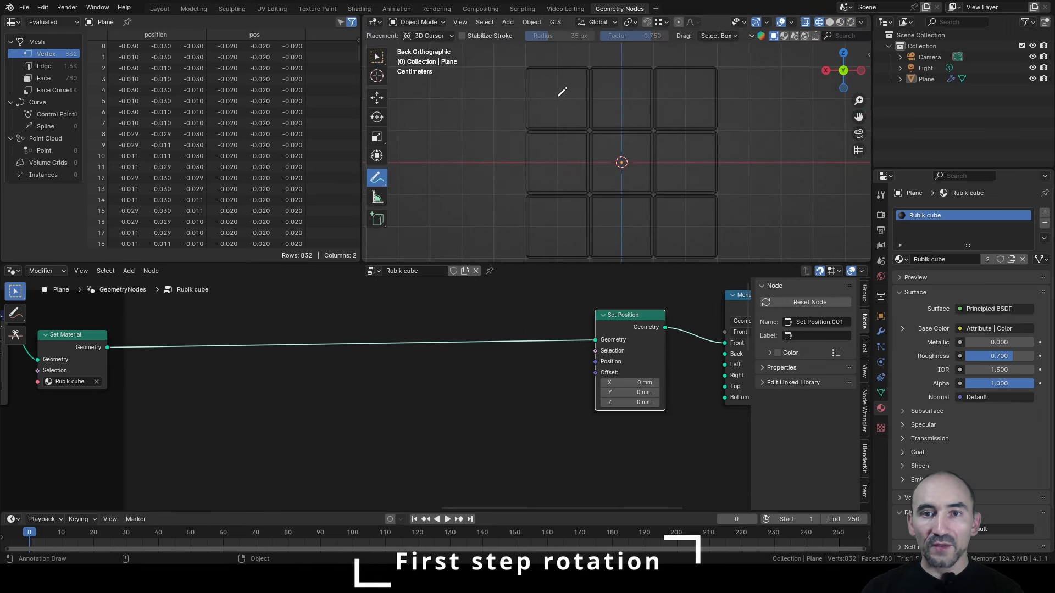
pyautogui.click(556, 98)
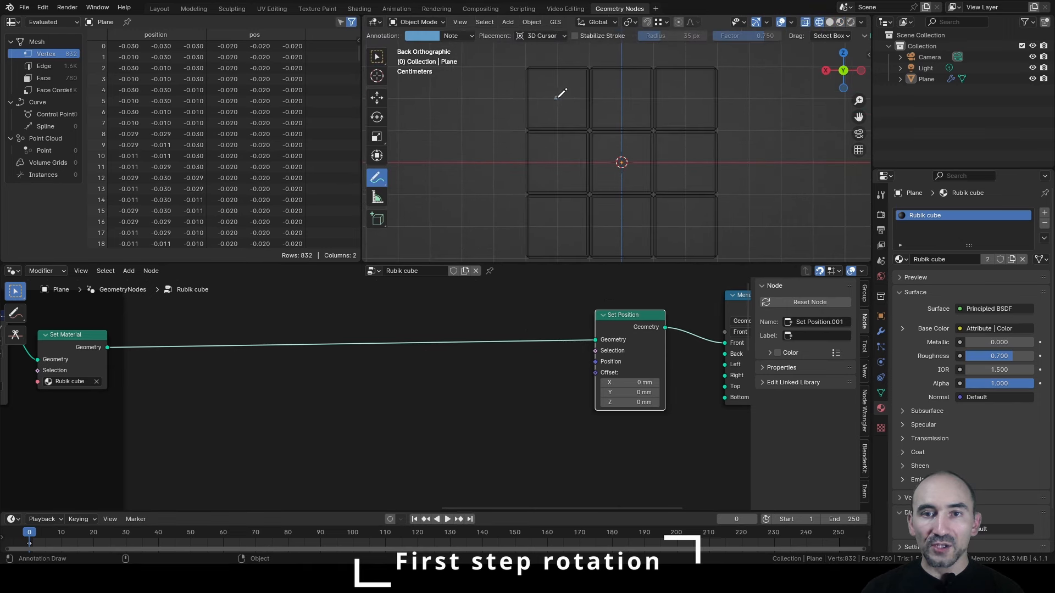
pyautogui.click(623, 100)
pyautogui.click(686, 100)
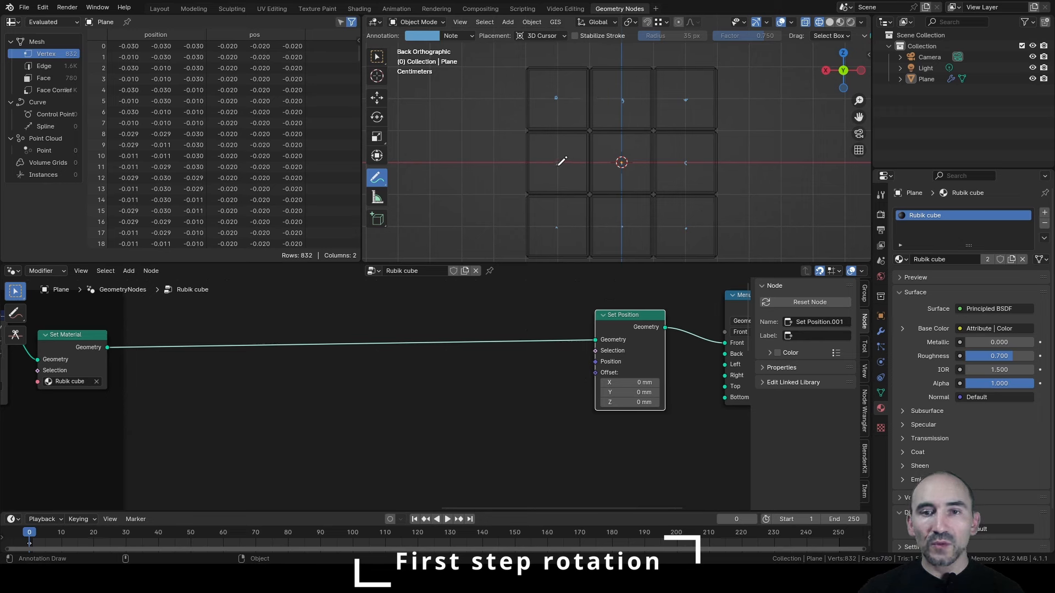
pyautogui.moveTo(590, 49); pyautogui.dragTo(591, 262)
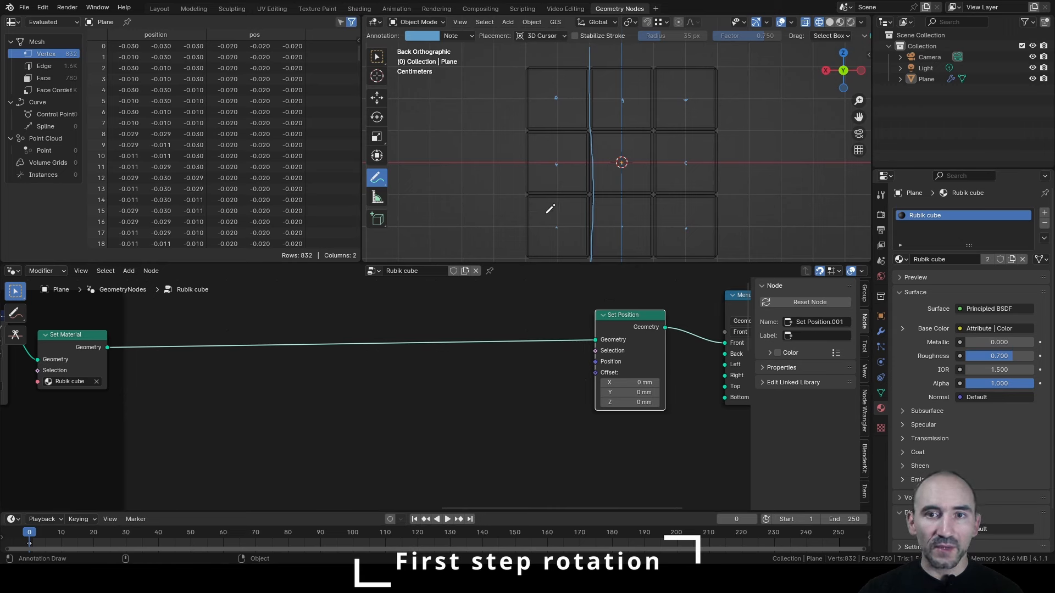
# Add a Named Attribute node of type Vector that reads the attribute pos.
pyautogui.press('F3')
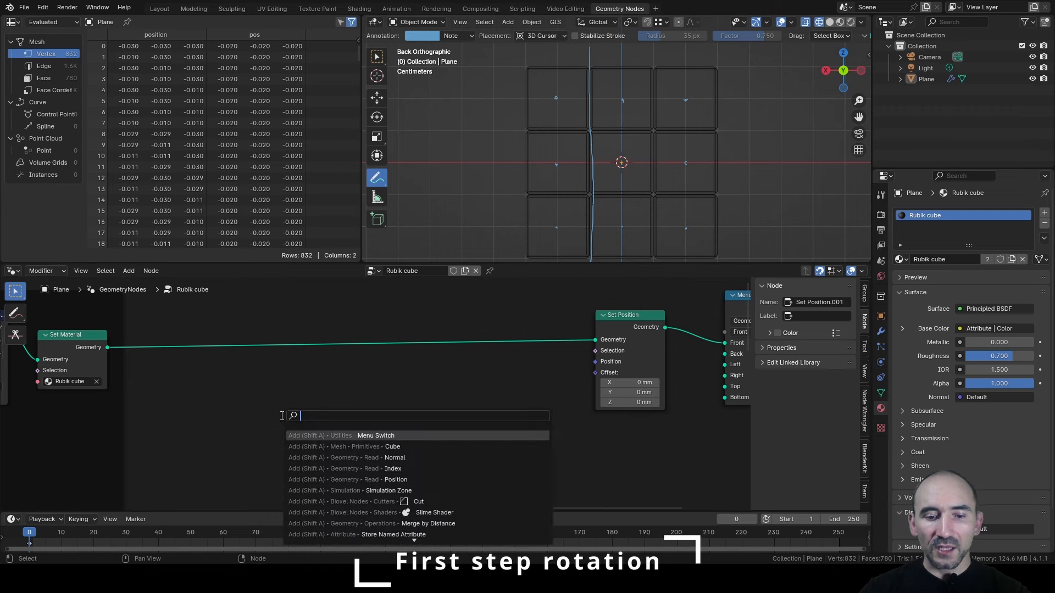
pyautogui.write('name')
pyautogui.press('Down')
pyautogui.press('Return')
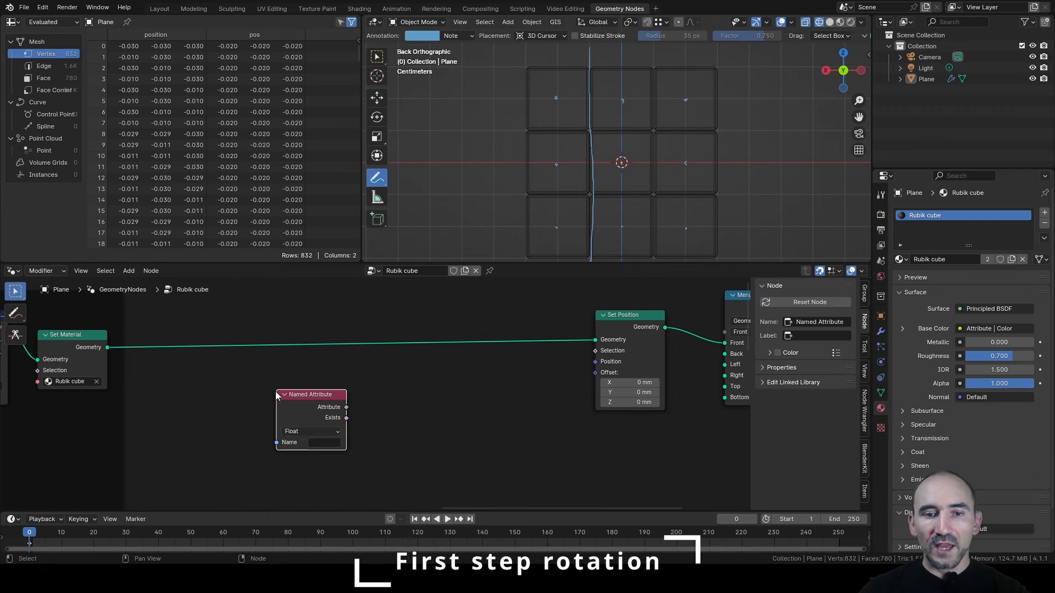
pyautogui.click(313, 445)
pyautogui.click(331, 468)
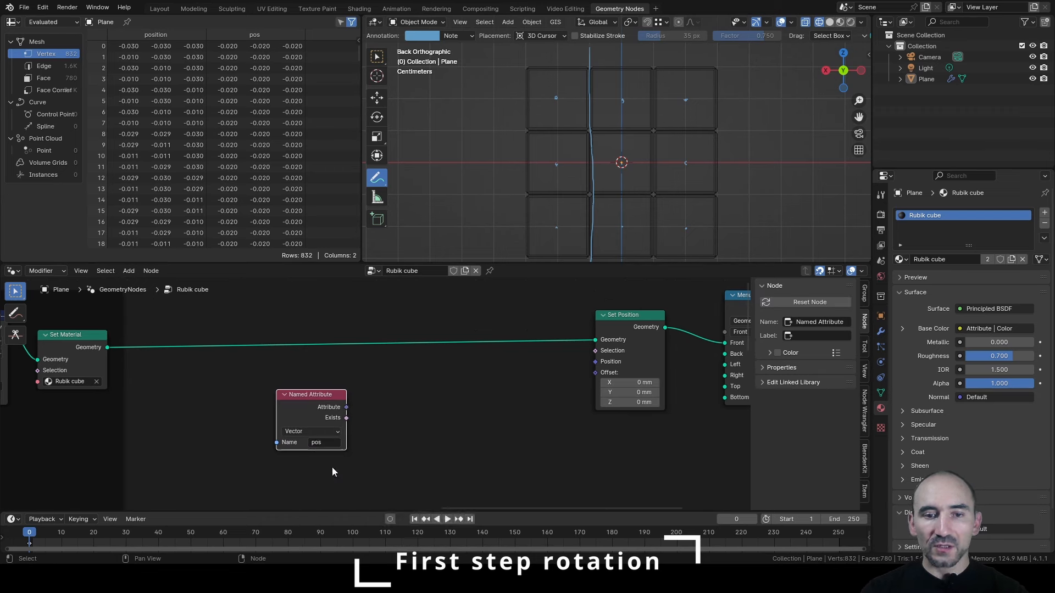
# Add a Separate XYZ node fed by the pos attribute, placed beside the Named Attribute node.
pyautogui.press('F3')
pyautogui.write('separ')
pyautogui.press('Return')
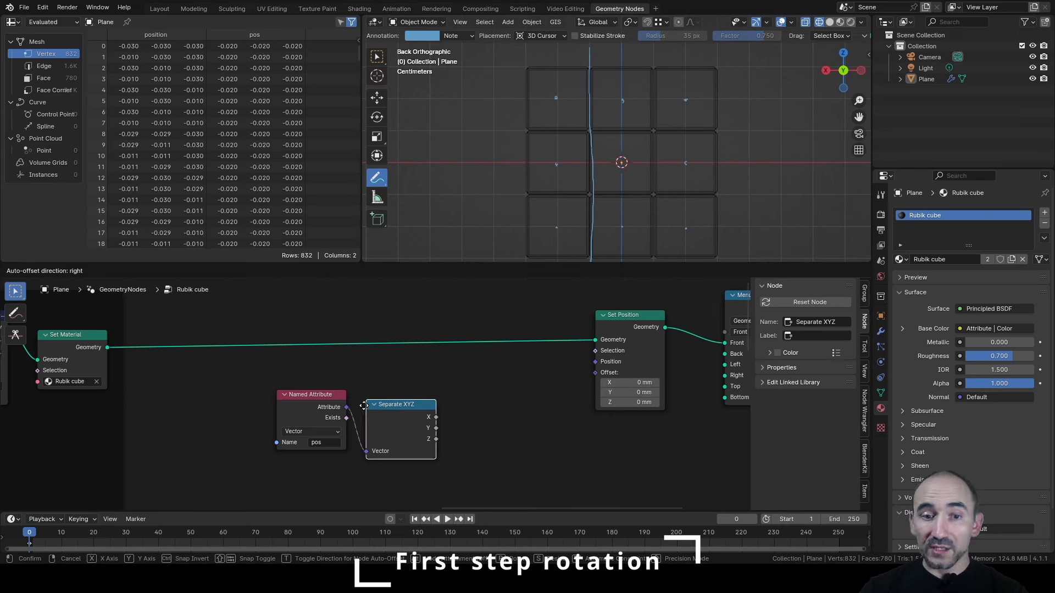
pyautogui.click(358, 401)
# Add a Greater Than compare node fed by the X component, with B set to 0.01.
pyautogui.moveTo(426, 407); pyautogui.dragTo(459, 408)
pyautogui.write('greater')
pyautogui.press('Return')
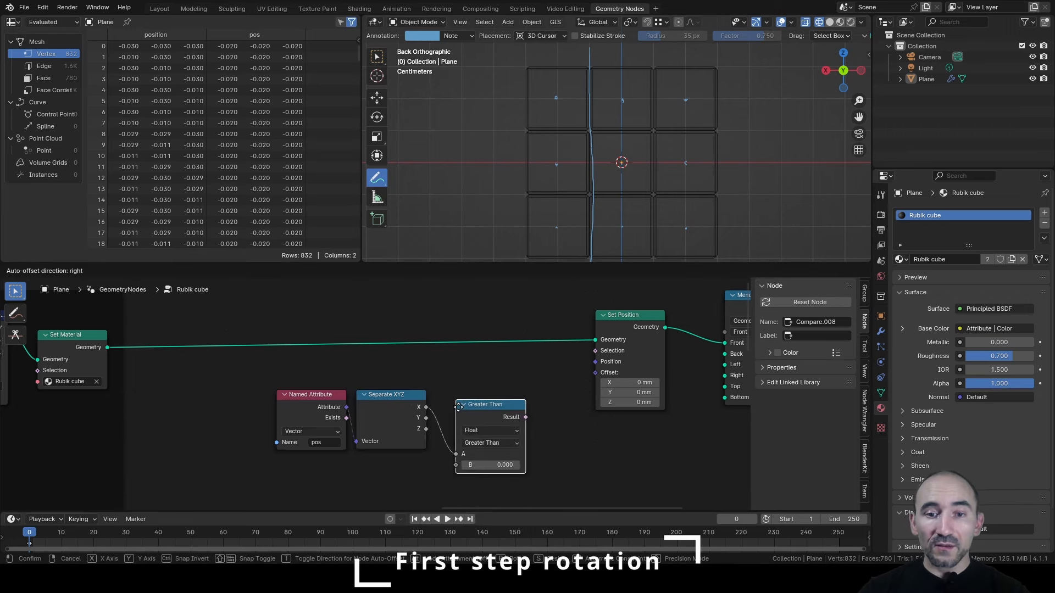
pyautogui.click(441, 403)
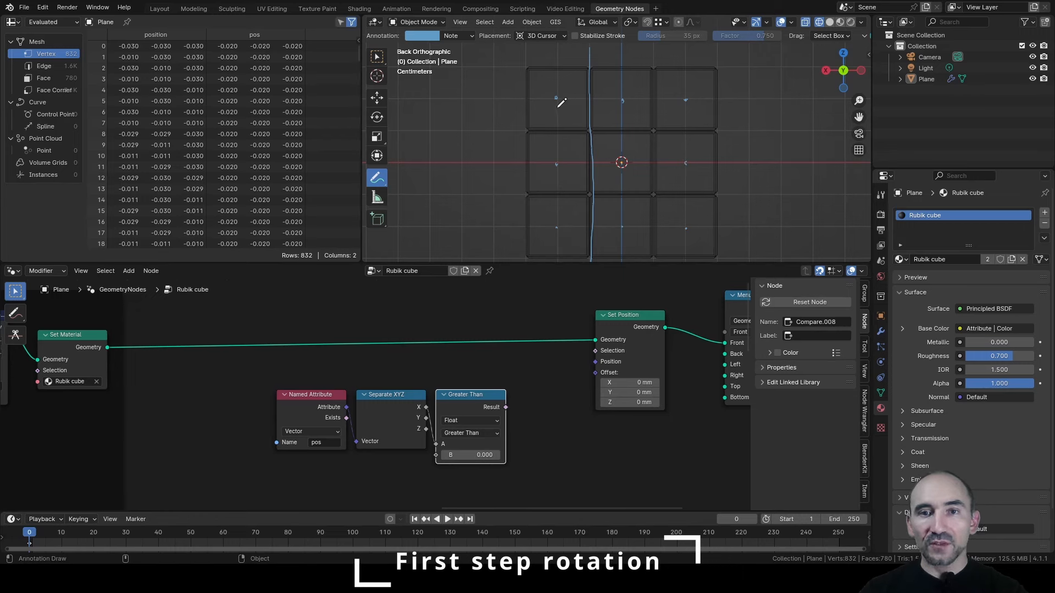
pyautogui.keyDown('shift'); pyautogui.moveTo(593, 116); pyautogui.dragTo(610, 104, button='middle'); pyautogui.keyUp('shift')
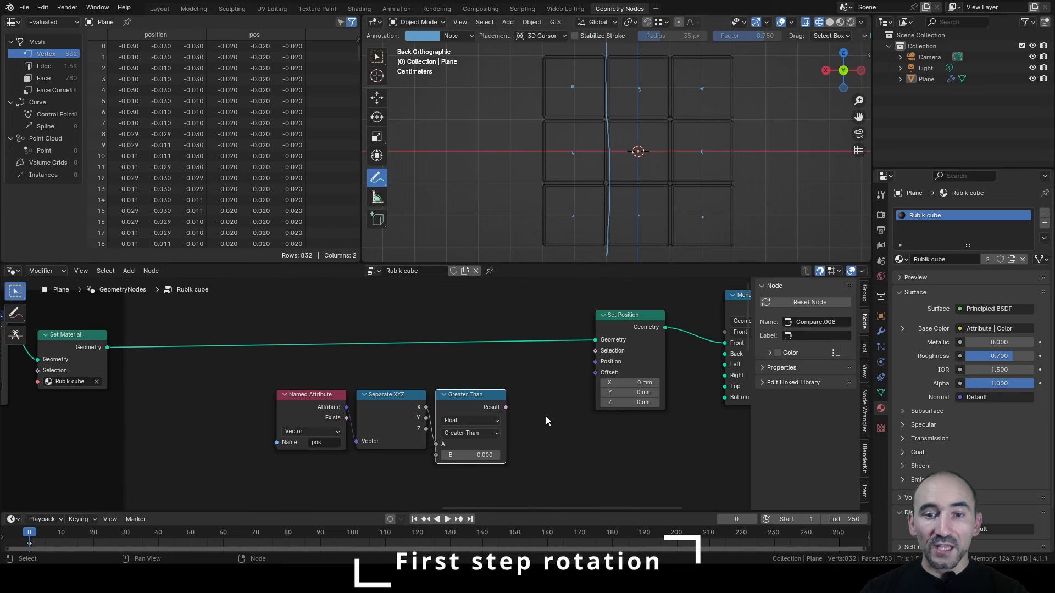
pyautogui.click(462, 456)
pyautogui.write('0')
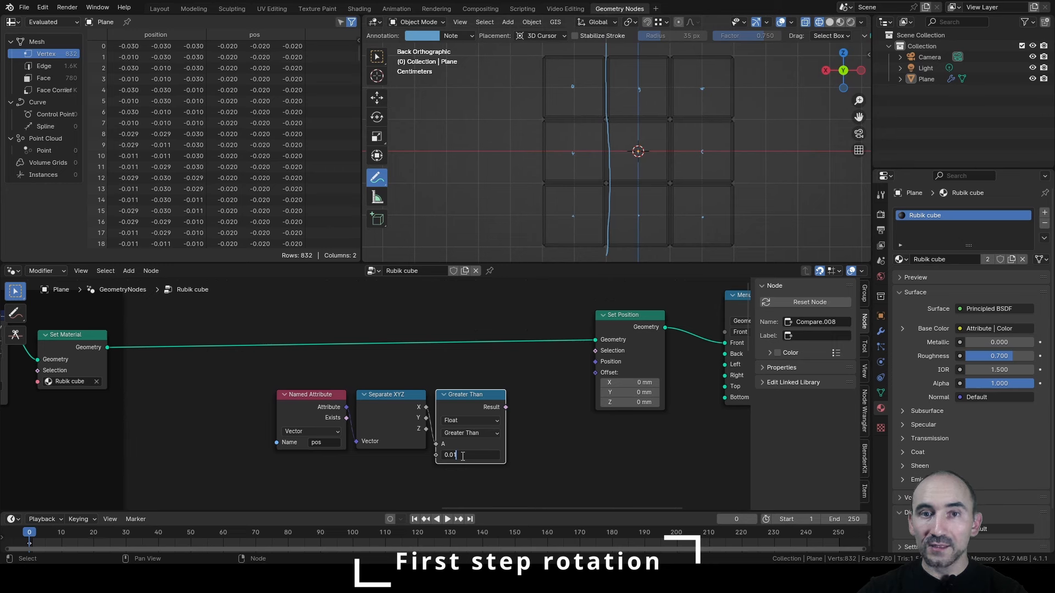
pyautogui.press('Return')
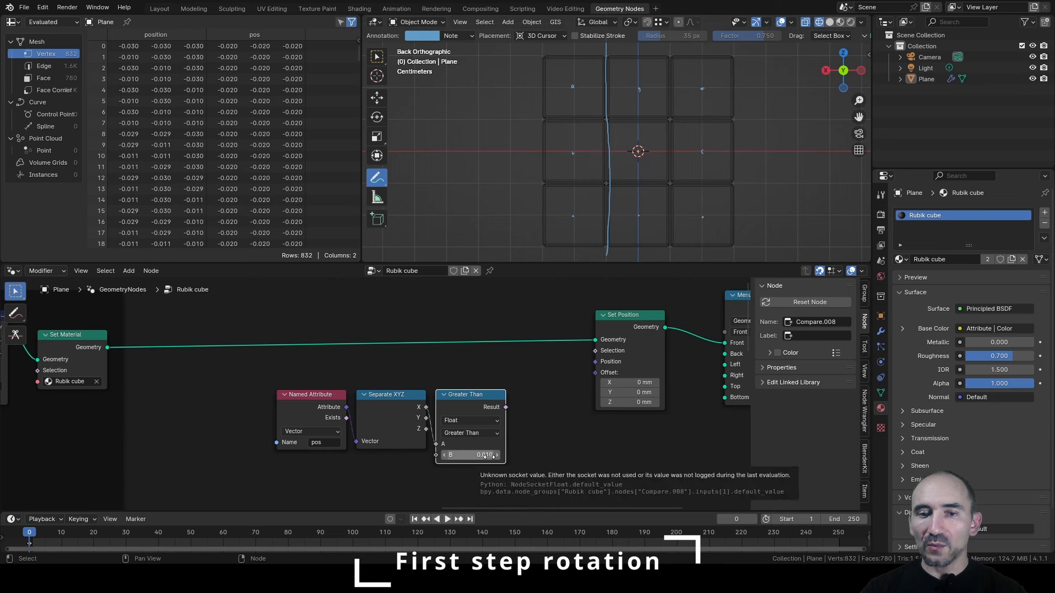
# Draw further annotation lines along the gap between the +X column and the middle column, viewed close up.
pyautogui.scroll(3, 604, 182)
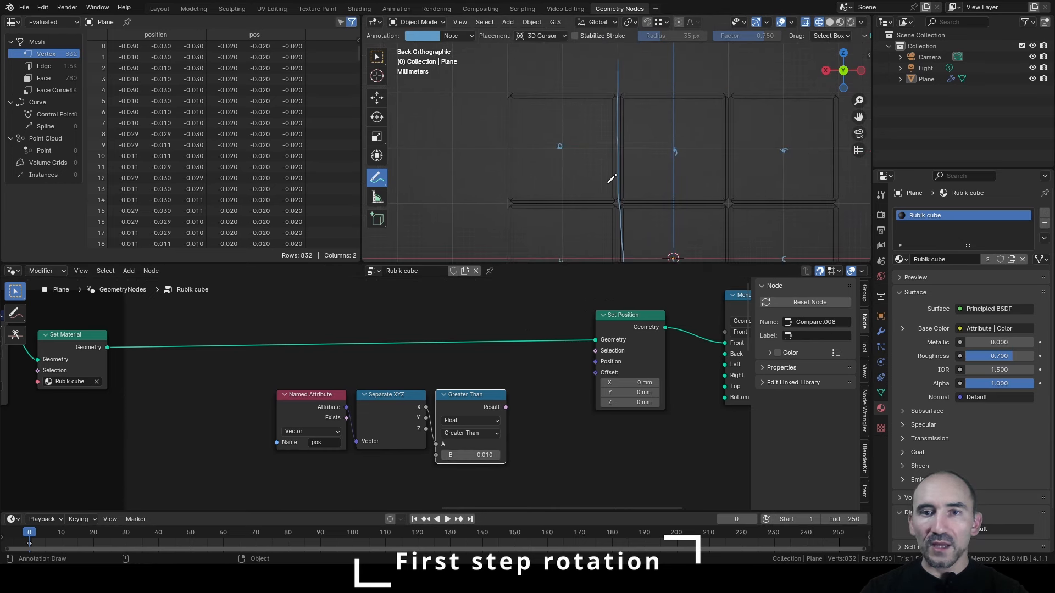
pyautogui.scroll(2, 611, 178)
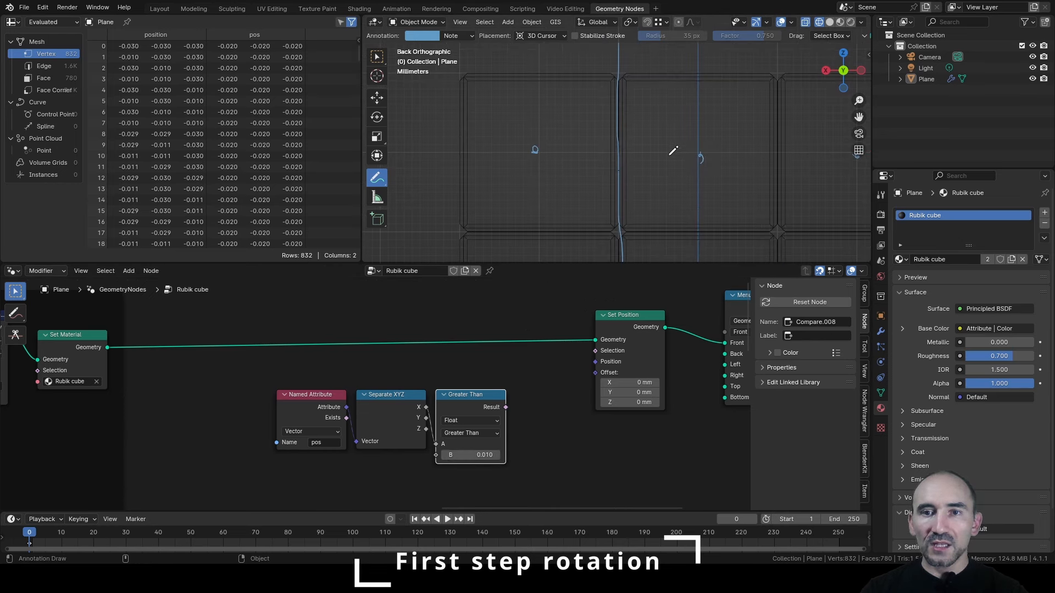
pyautogui.moveTo(625, 52); pyautogui.dragTo(620, 257)
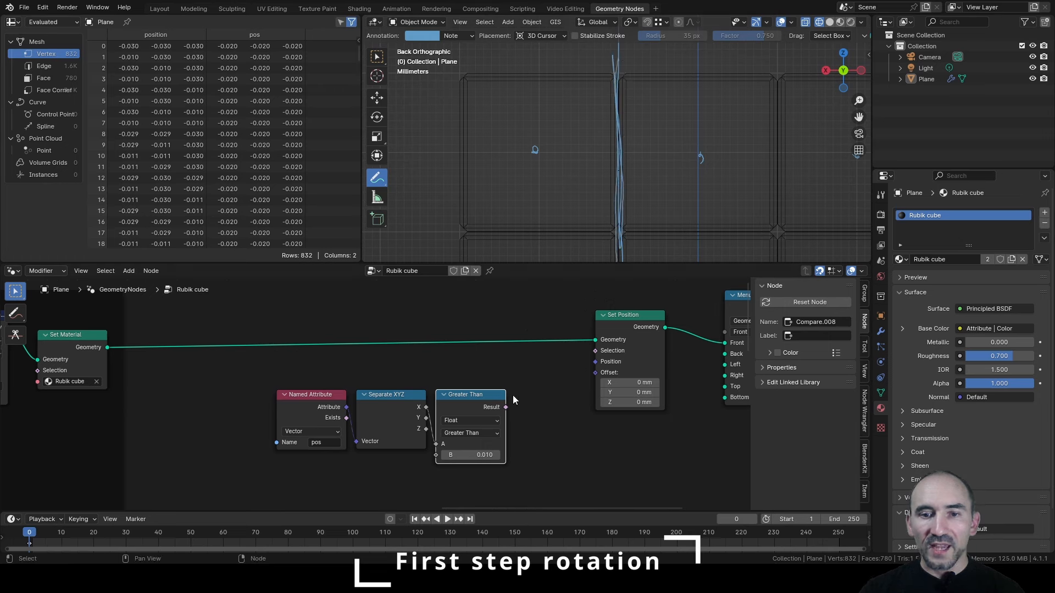
# Connect the Greater Than Result to Set Position's Selection and clear the annotations from the shaded cube view.
pyautogui.moveTo(506, 407); pyautogui.dragTo(593, 351)
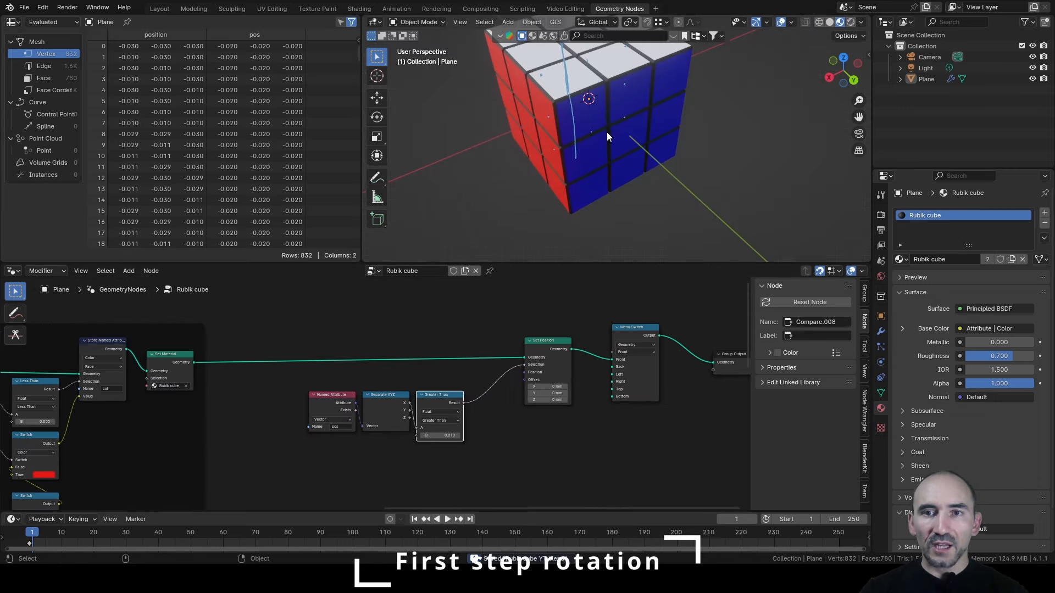
pyautogui.moveTo(606, 132)
pyautogui.mouseDown(button='middle')
pyautogui.moveTo(641, 172)
pyautogui.moveTo(605, 127)
pyautogui.mouseUp(button='middle')
pyautogui.press('q')
pyautogui.click(556, 127)
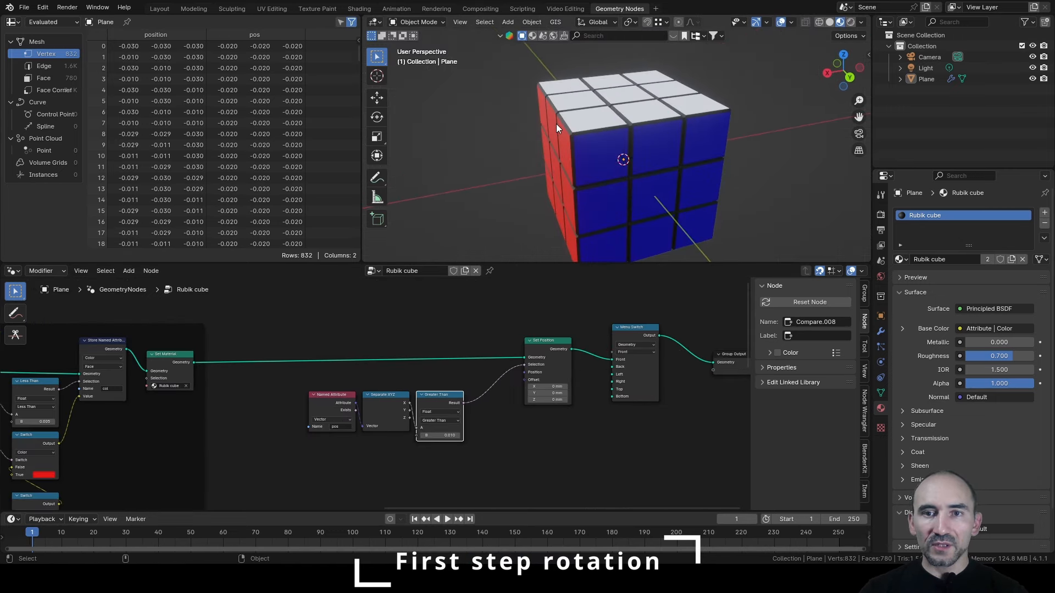
# Set the Set Position node's X offset to 30 mm to separate the selected layer from the cube.
pyautogui.moveTo(666, 165); pyautogui.dragTo(666, 155, button='middle')
pyautogui.scroll(6, 565, 408)
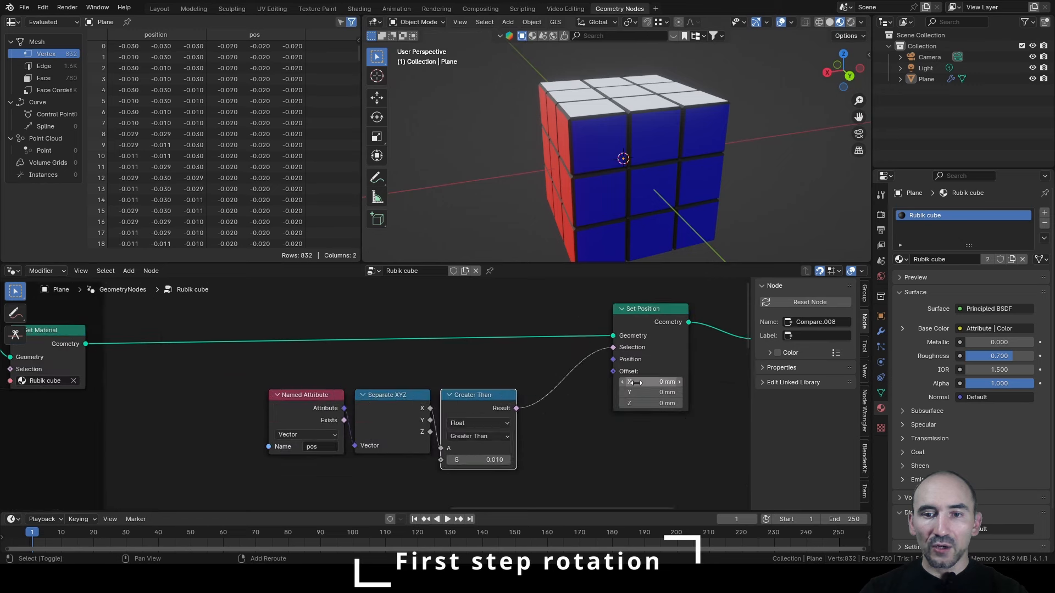
pyautogui.moveTo(652, 382); pyautogui.dragTo(678, 382)
pyautogui.moveTo(639, 196); pyautogui.dragTo(610, 231, button='middle')
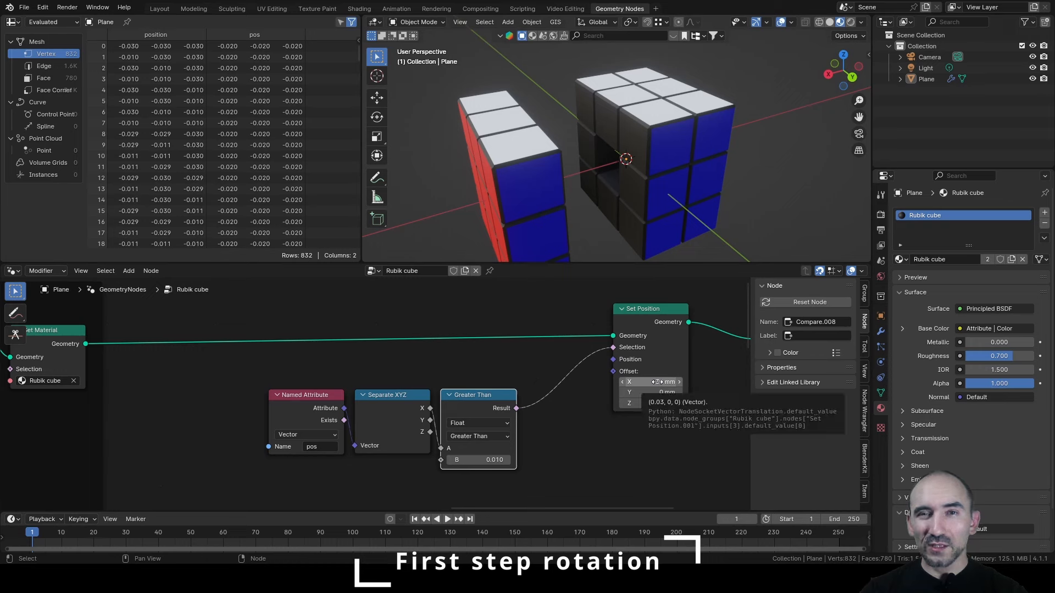
# Add a Position node for the Set Position node, placed below the Greater Than branch.
pyautogui.scroll(-6, 576, 423)
pyautogui.moveTo(577, 428); pyautogui.dragTo(525, 378, button='middle')
pyautogui.scroll(4, 526, 378)
pyautogui.moveTo(552, 318); pyautogui.dragTo(449, 443)
pyautogui.write('posi')
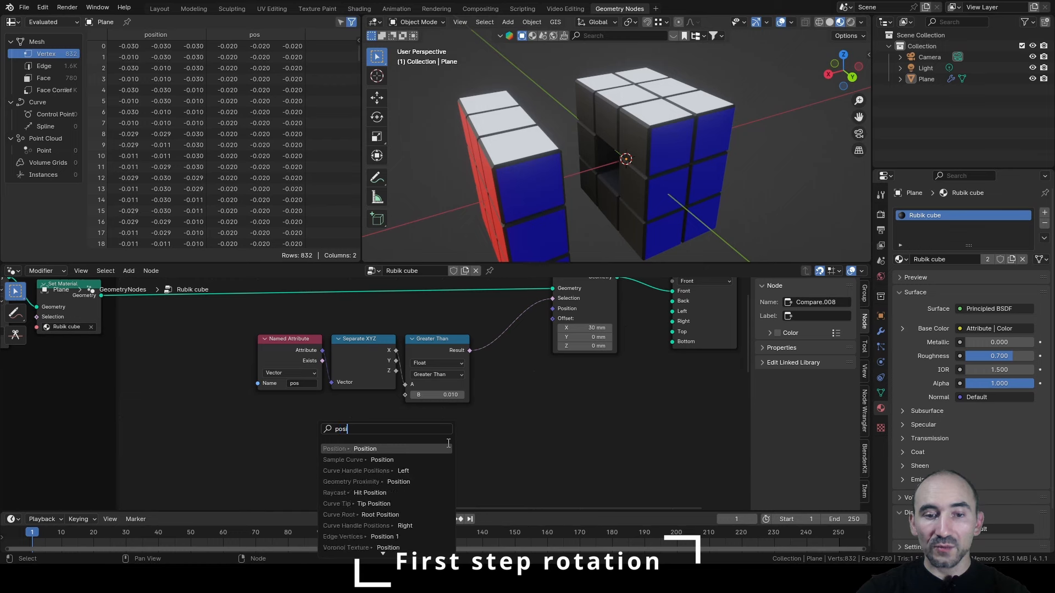
pyautogui.press('Return')
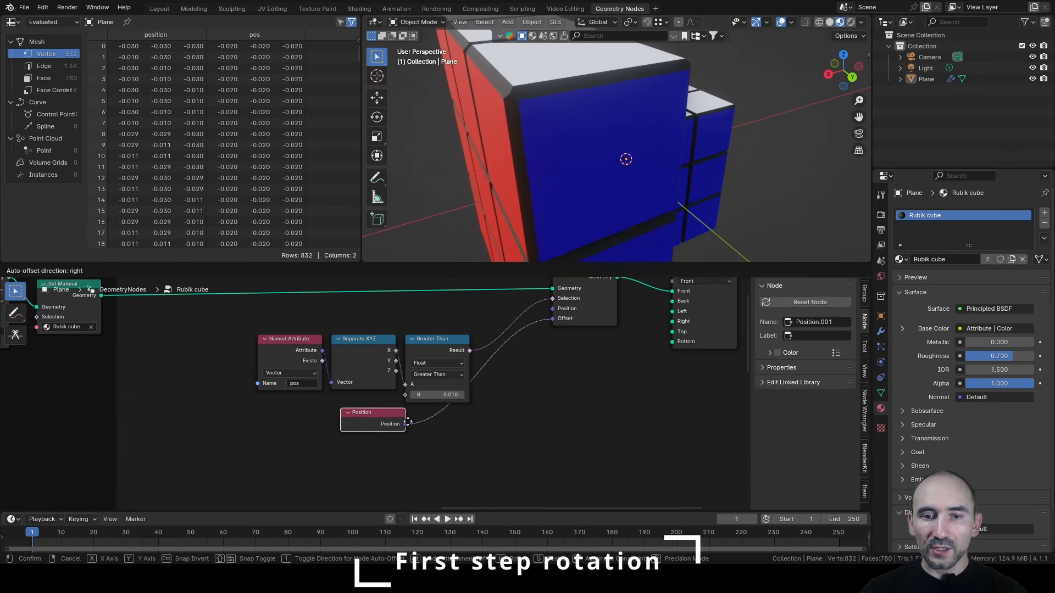
pyautogui.click(401, 415)
# Add a Rotate Vector node fed by Position and connect its Vector output to Set Position's Position input.
pyautogui.moveTo(405, 424); pyautogui.dragTo(444, 436)
pyautogui.write('rota')
pyautogui.press('Return')
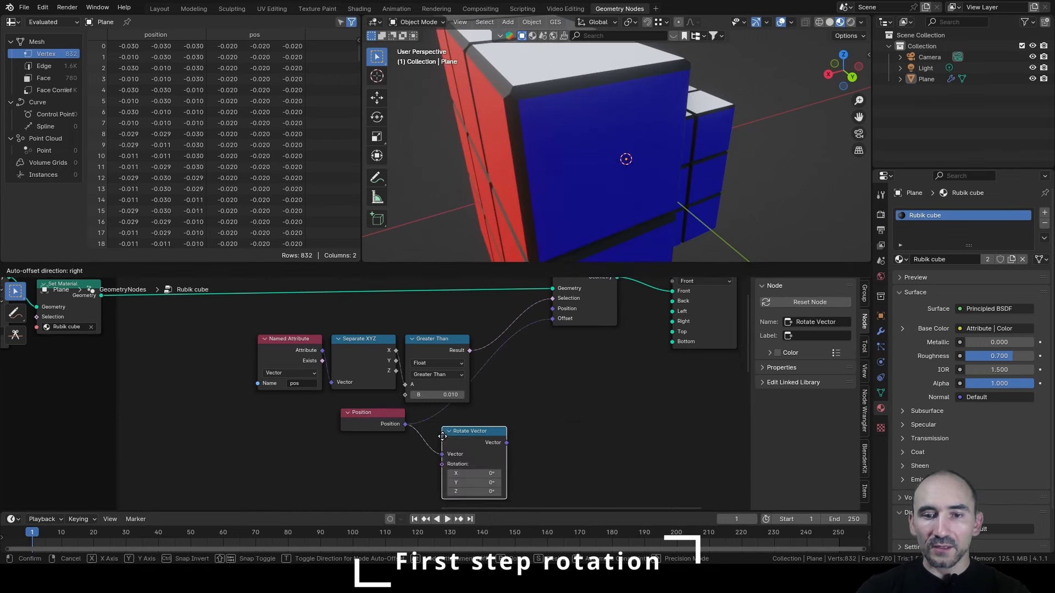
pyautogui.click(442, 436)
pyautogui.moveTo(467, 437); pyautogui.dragTo(440, 428)
pyautogui.moveTo(479, 433); pyautogui.dragTo(559, 311)
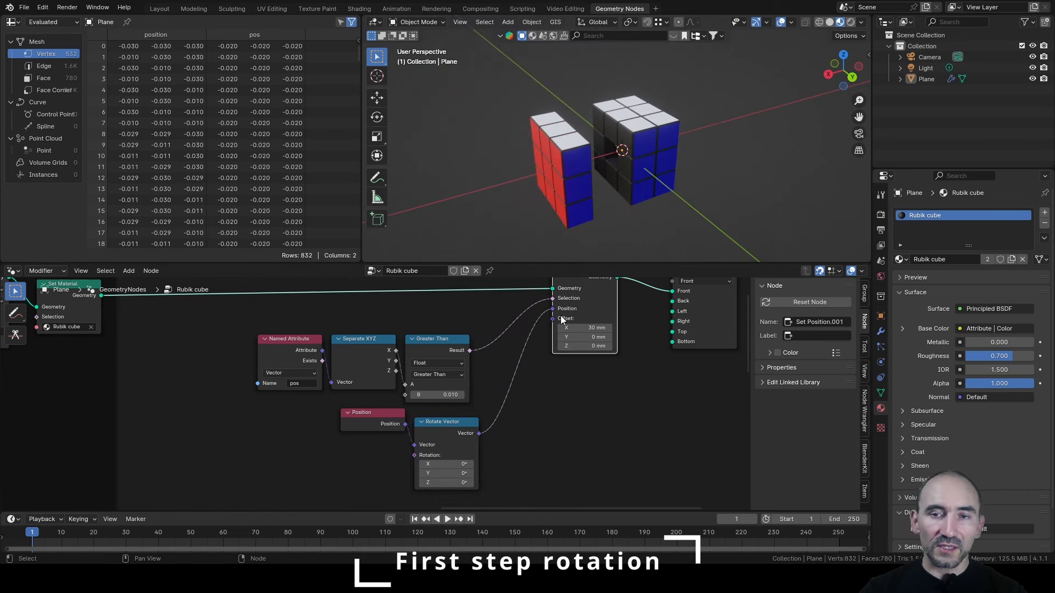
pyautogui.scroll(5, 605, 183)
pyautogui.keyDown('shift'); pyautogui.moveTo(610, 179); pyautogui.dragTo(626, 113, button='middle'); pyautogui.keyUp('shift')
pyautogui.scroll(-2, 626, 113)
pyautogui.keyDown('alt'); pyautogui.scroll(-1, 626, 113); pyautogui.keyUp('alt')
pyautogui.click(380, 425)
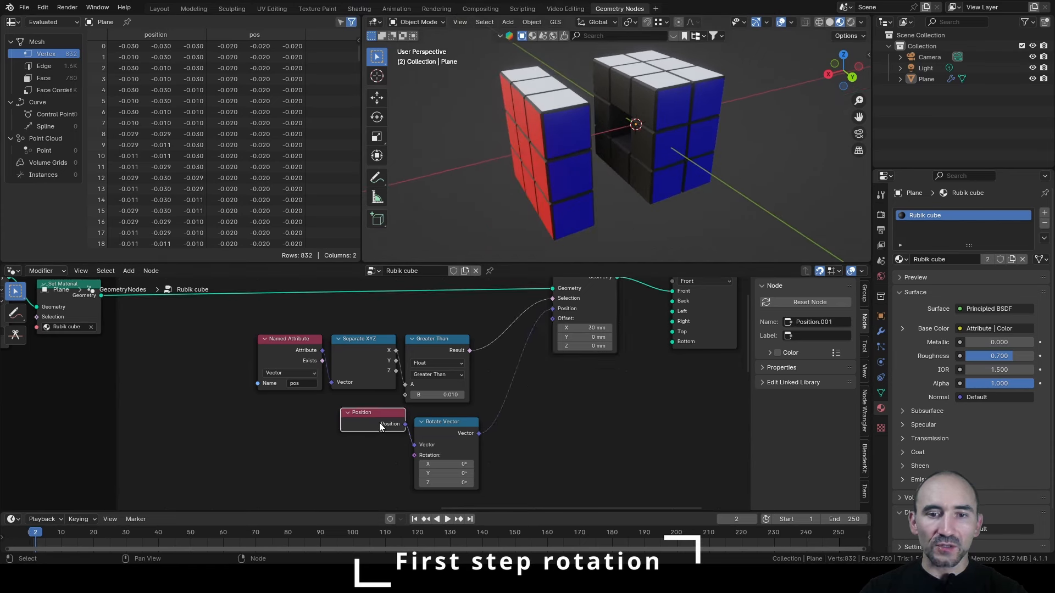
# Align the Rotate Vector node with the Position node and set its X rotation to 37°.
pyautogui.moveTo(441, 424); pyautogui.dragTo(443, 415)
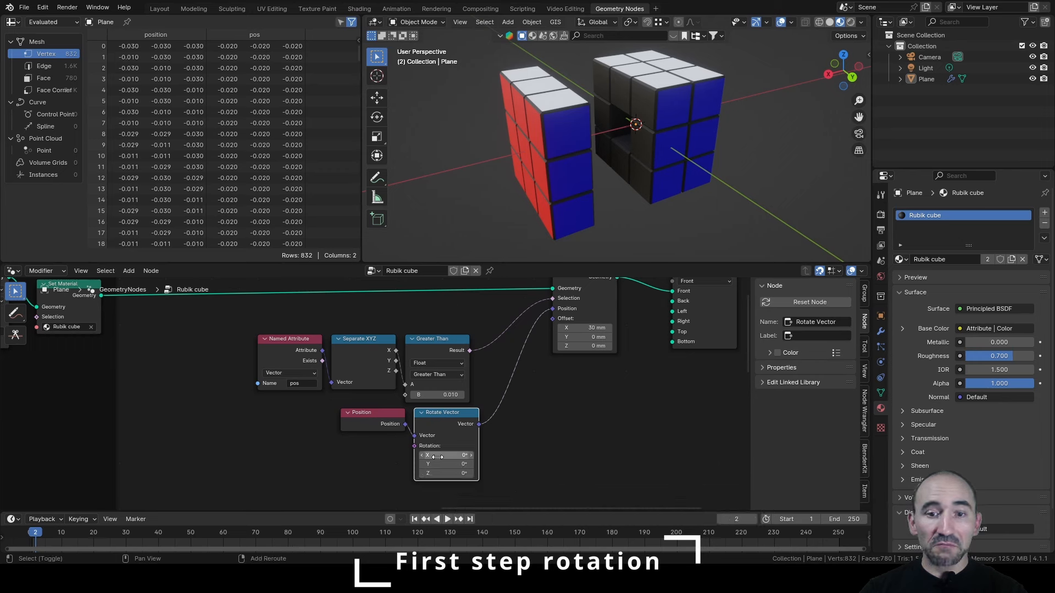
pyautogui.moveTo(445, 455)
pyautogui.mouseDown()
pyautogui.moveTo(475, 455)
pyautogui.moveTo(456, 455)
pyautogui.mouseUp()
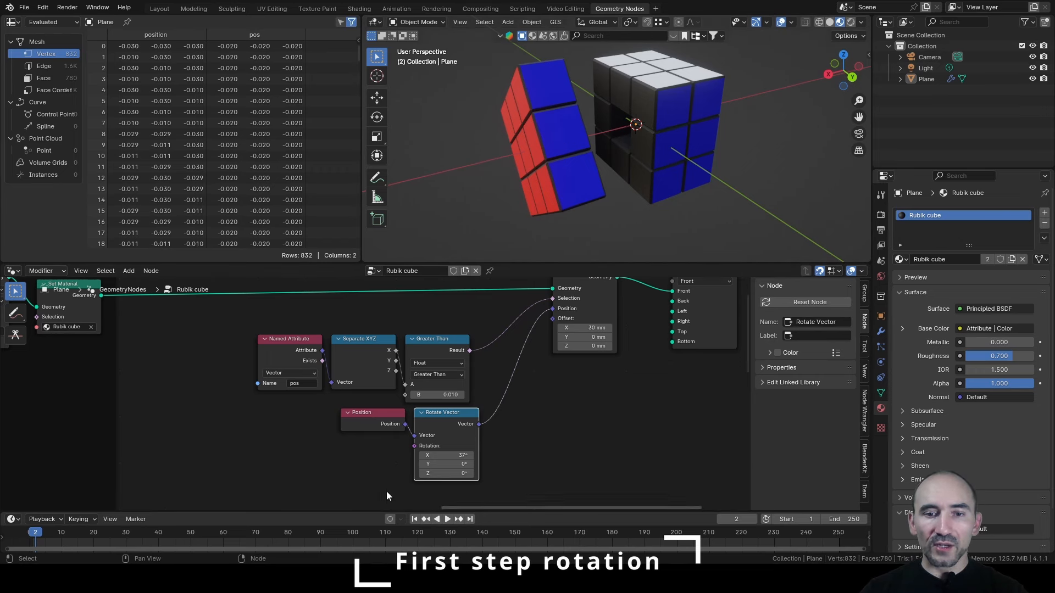
# Add a Combine XYZ node below the Position node, with its Vector output feeding Rotate Vector's Rotation input.
pyautogui.moveTo(387, 491); pyautogui.dragTo(467, 410, button='middle')
pyautogui.moveTo(488, 405); pyautogui.dragTo(473, 411)
pyautogui.write('comb')
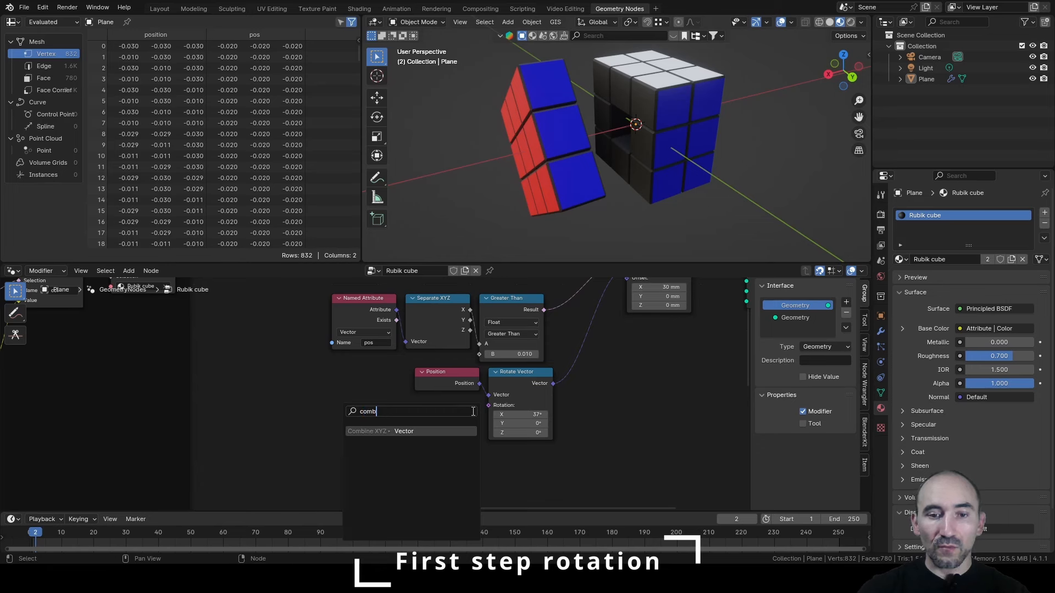
pyautogui.write('in')
pyautogui.press('Return')
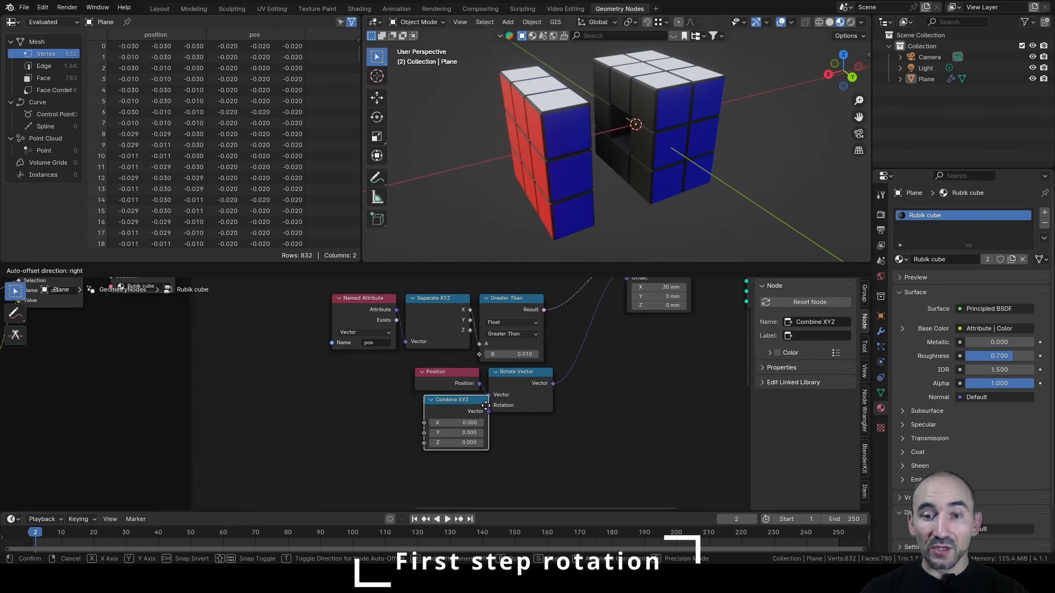
pyautogui.click(466, 413)
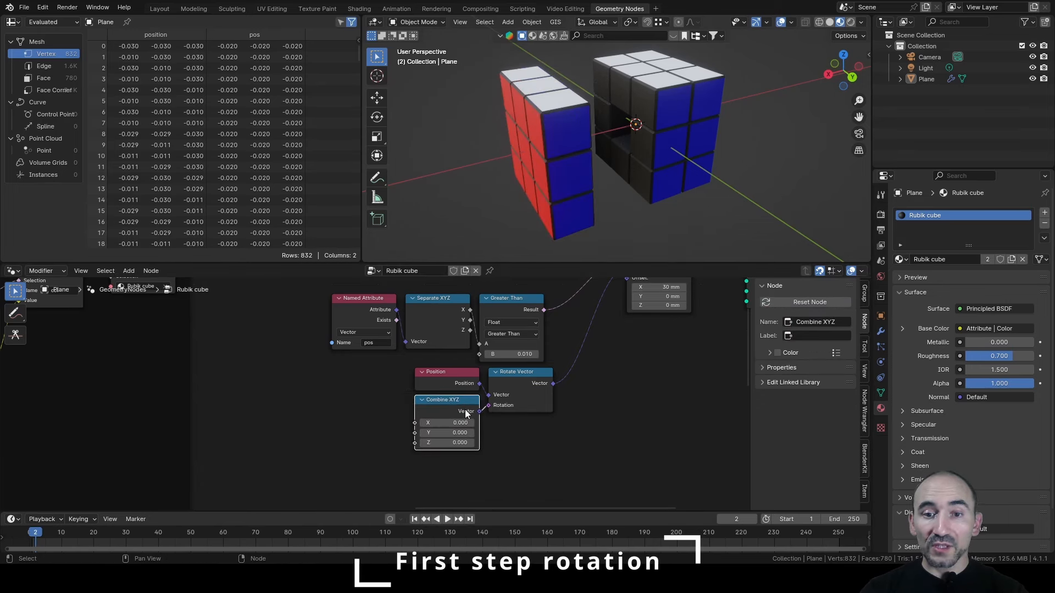
# Add a Multiply math node feeding Combine XYZ's X input and set its first value to 1.
pyautogui.click(414, 423)
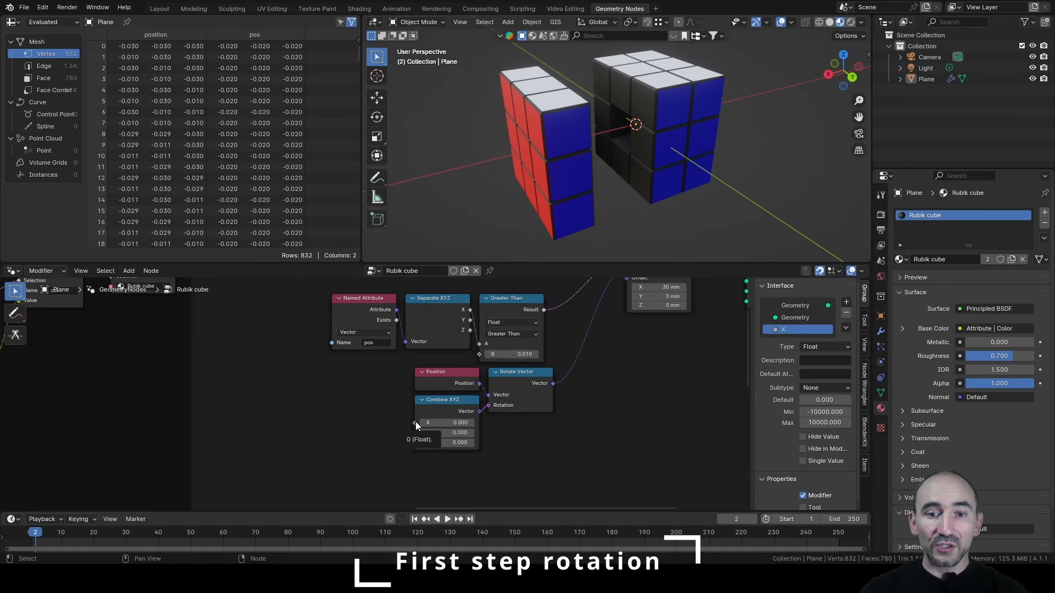
pyautogui.moveTo(416, 421); pyautogui.dragTo(385, 415)
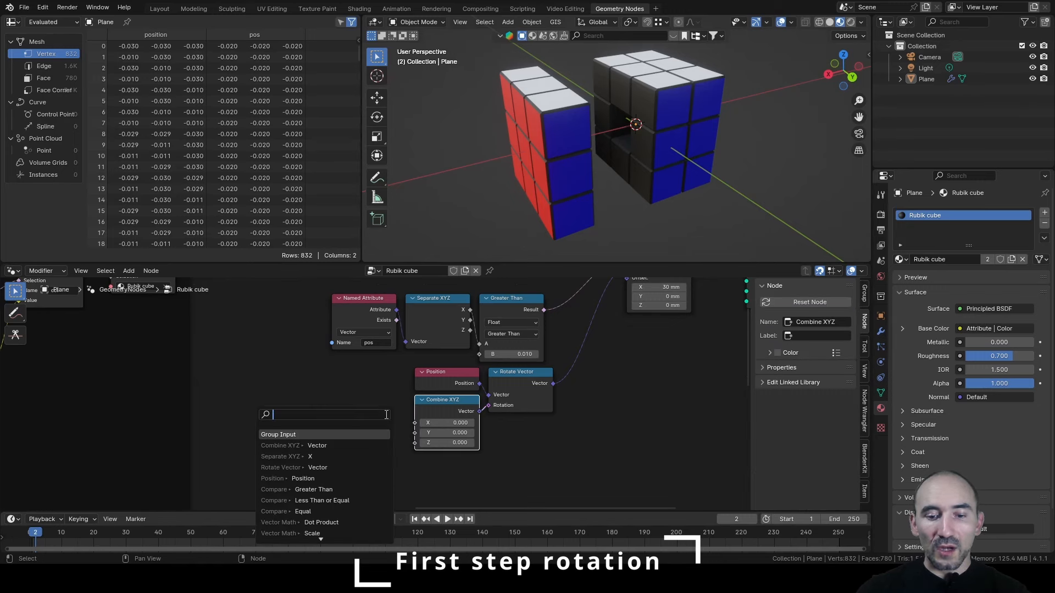
pyautogui.write('mul')
pyautogui.press('Return')
pyautogui.click(404, 406)
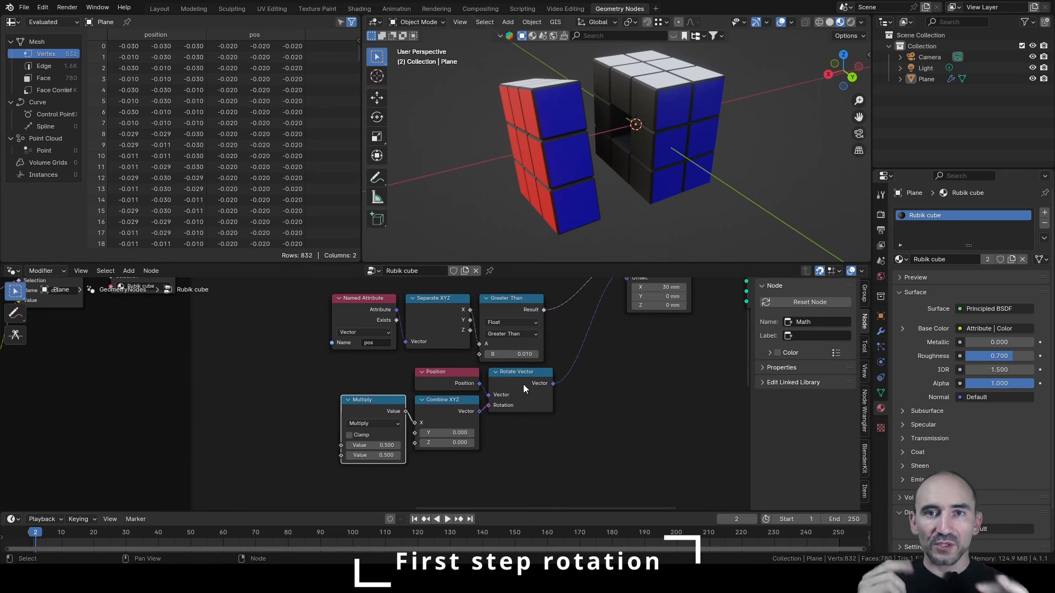
pyautogui.click(370, 445)
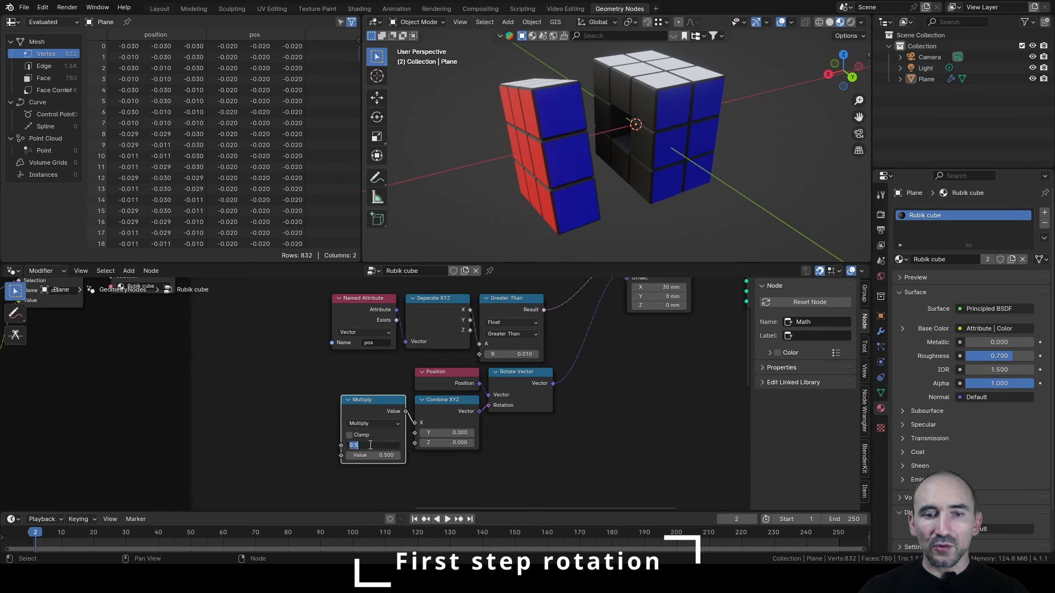
pyautogui.write('1')
pyautogui.press('Return')
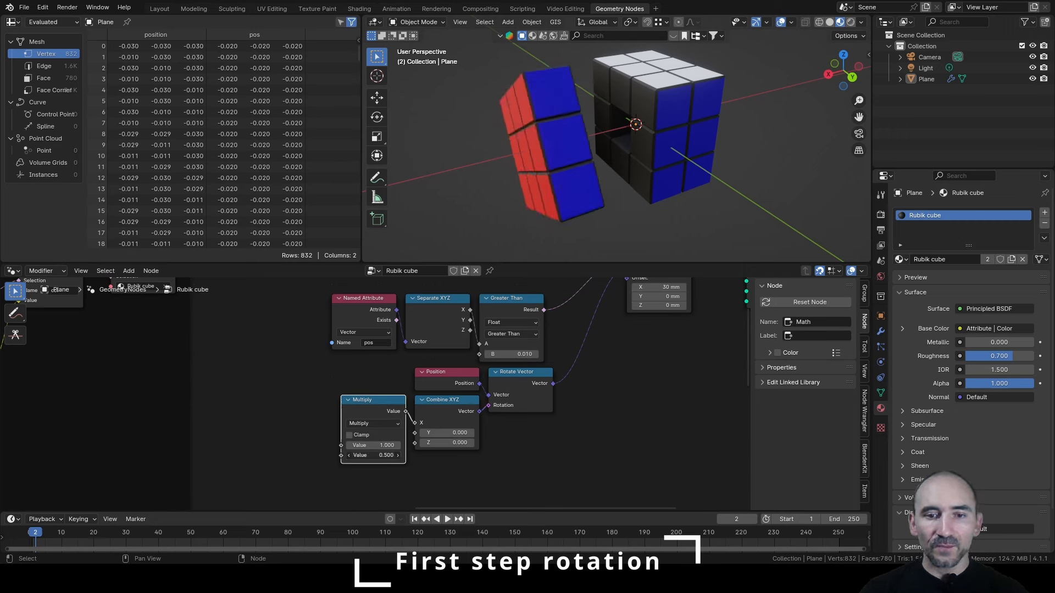
pyautogui.click(368, 455)
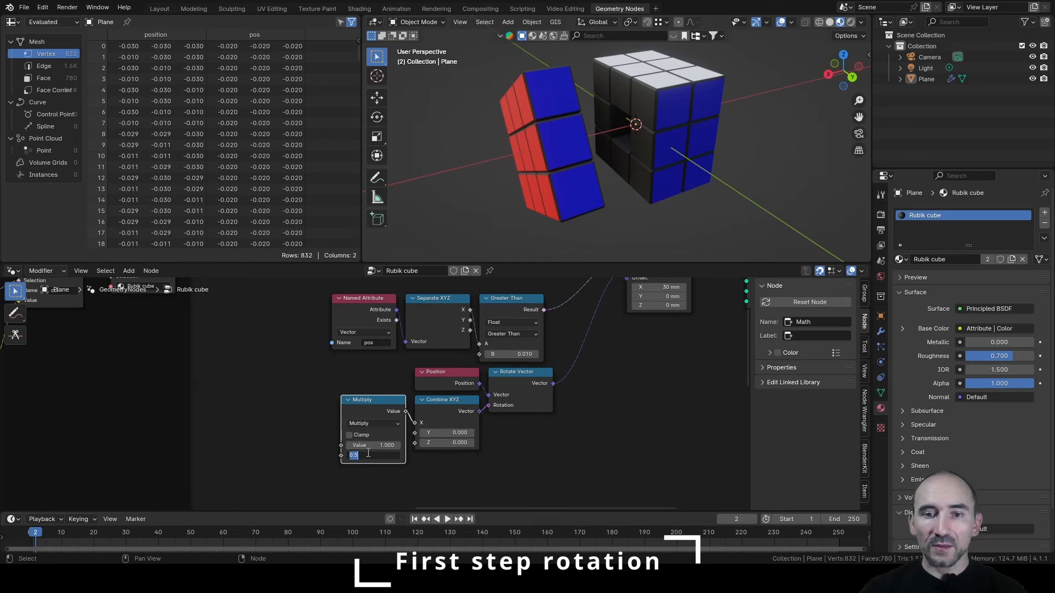
pyautogui.press('Return')
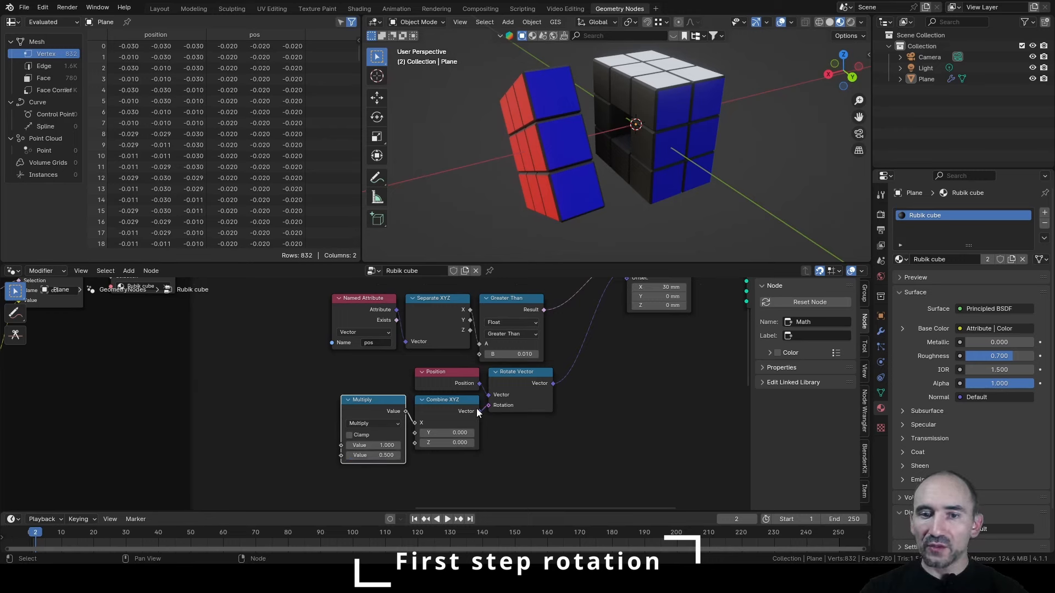
# Unplug and reconnect Combine XYZ at Rotate Vector's Rotation input, and try pi/2 as the Multiply node's second value.
pyautogui.moveTo(485, 404); pyautogui.dragTo(483, 421)
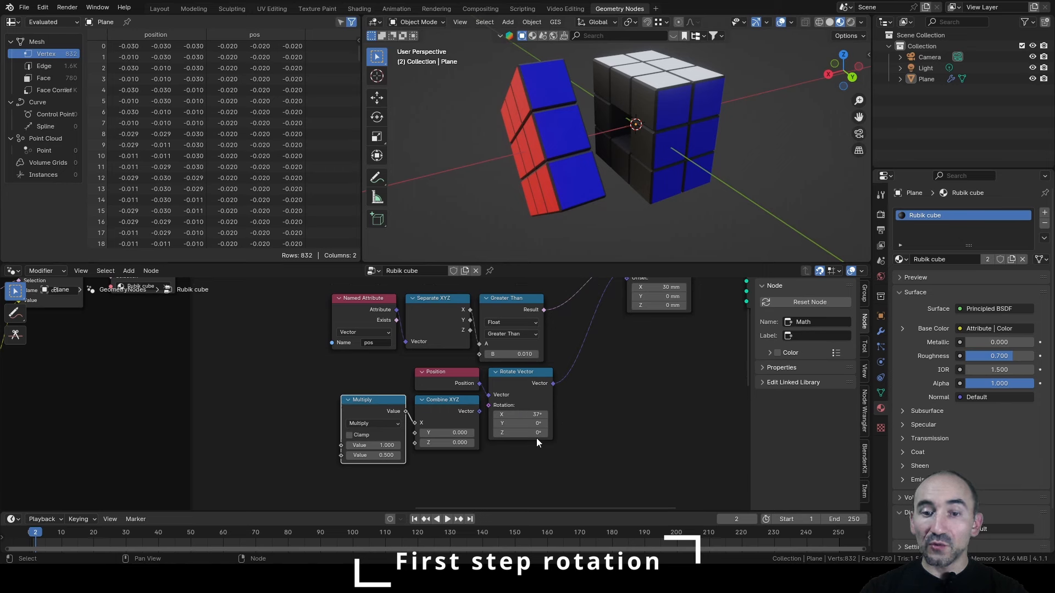
pyautogui.moveTo(479, 411); pyautogui.dragTo(488, 405)
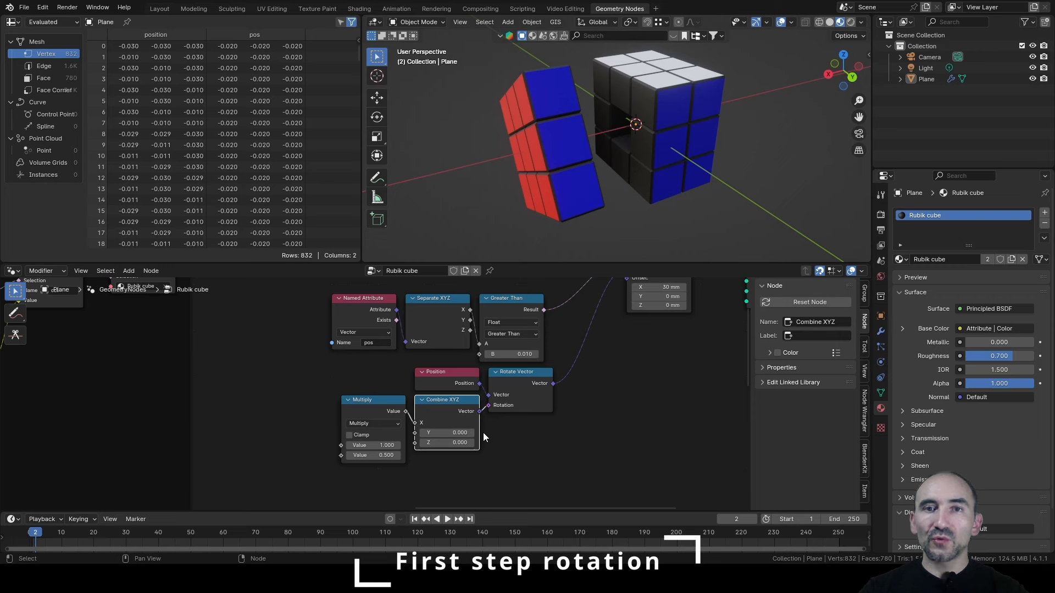
pyautogui.click(370, 455)
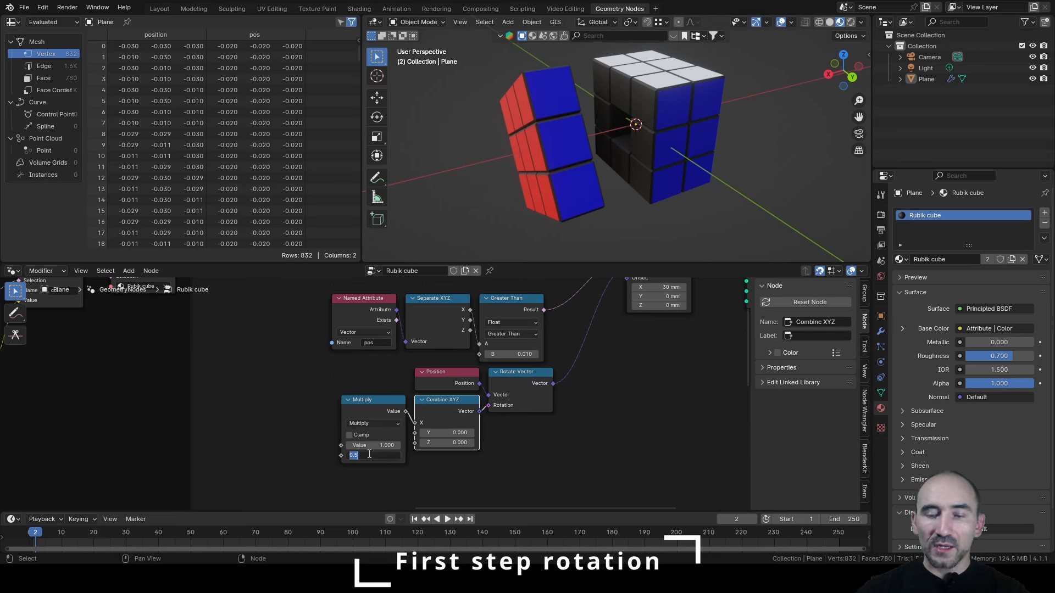
pyautogui.write('pi')
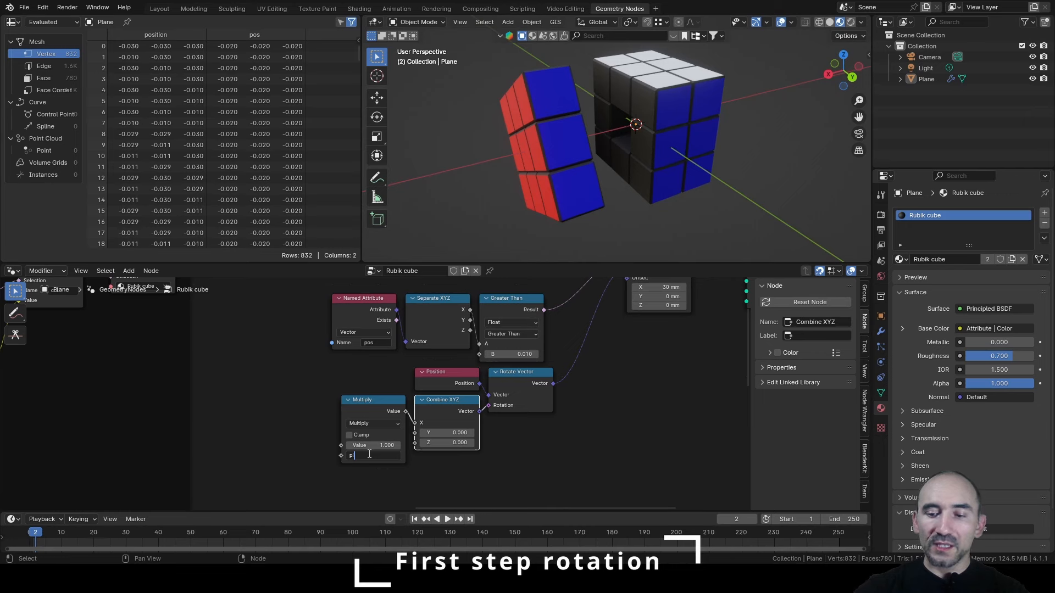
pyautogui.write('/2')
pyautogui.press('Return')
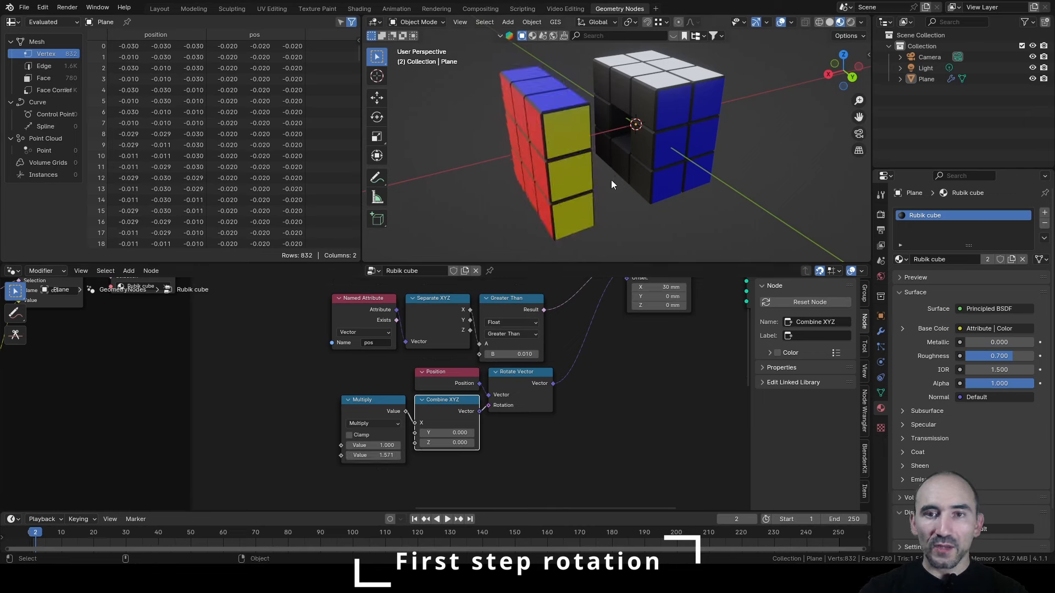
# Lower the Multiply node's first value to about 0.64 to test the layer's rotation direction while facing the red side.
pyautogui.moveTo(611, 179); pyautogui.dragTo(514, 200, button='middle')
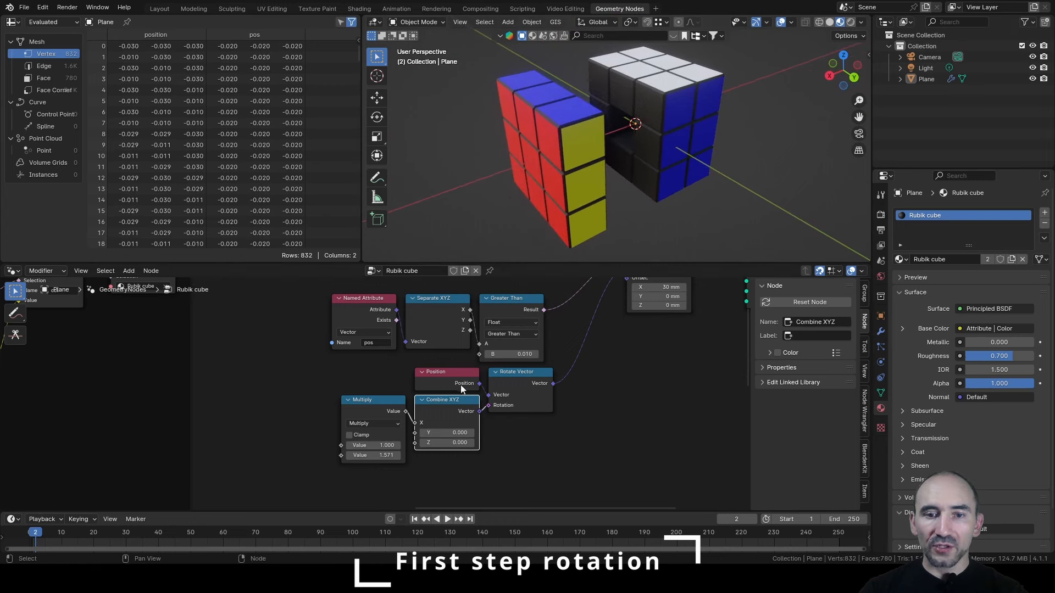
pyautogui.moveTo(377, 445); pyautogui.dragTo(355, 444)
pyautogui.moveTo(510, 231); pyautogui.dragTo(730, 72, button='middle')
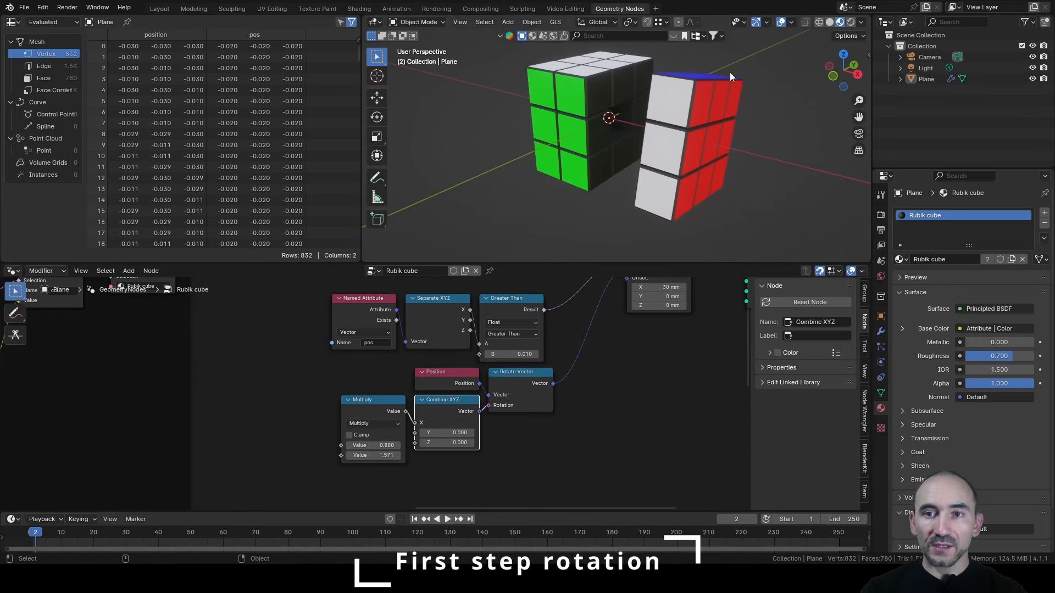
pyautogui.moveTo(374, 445); pyautogui.dragTo(348, 445)
# Set the Multiply node's second value to -pi/2 and its first value to 1.
pyautogui.doubleClick(364, 455)
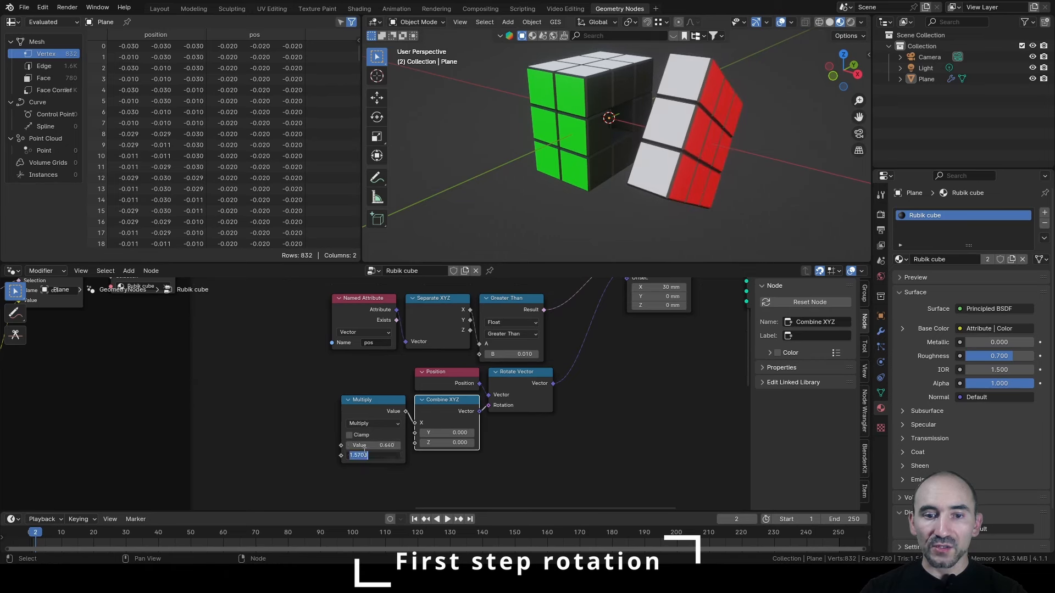
pyautogui.write('-pi/2')
pyautogui.press('Return')
pyautogui.moveTo(374, 445); pyautogui.dragTo(199, 445)
pyautogui.click(381, 446)
pyautogui.write('1')
pyautogui.press('Return')
# Collapse the Combine XYZ and Rotate Vector nodes, placing Combine XYZ slightly lower beneath the Position node.
pyautogui.press('h')
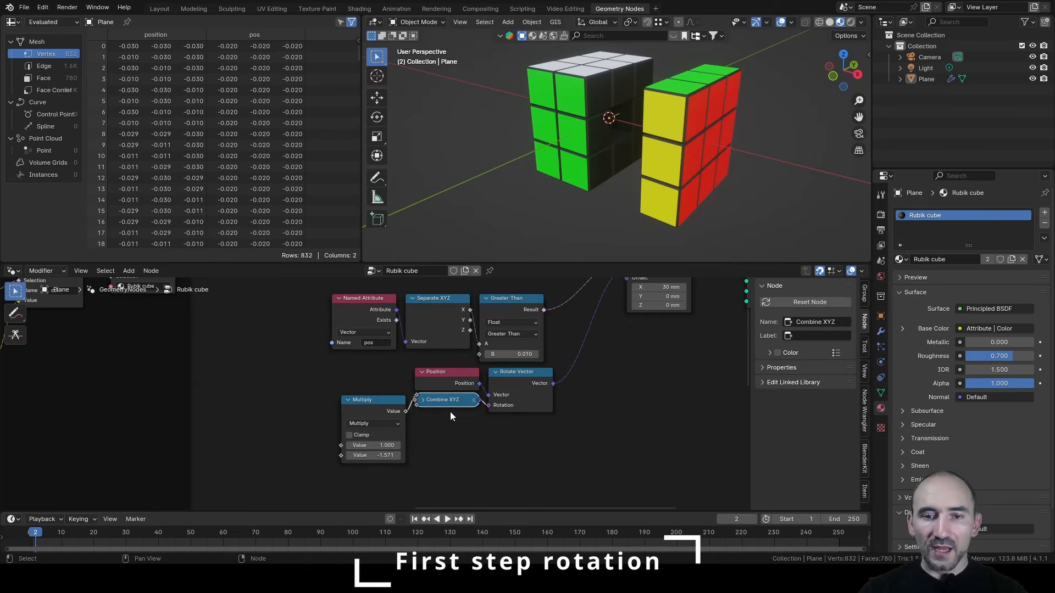
pyautogui.press('g')
pyautogui.click(450, 422)
pyautogui.click(534, 381)
pyautogui.press('h')
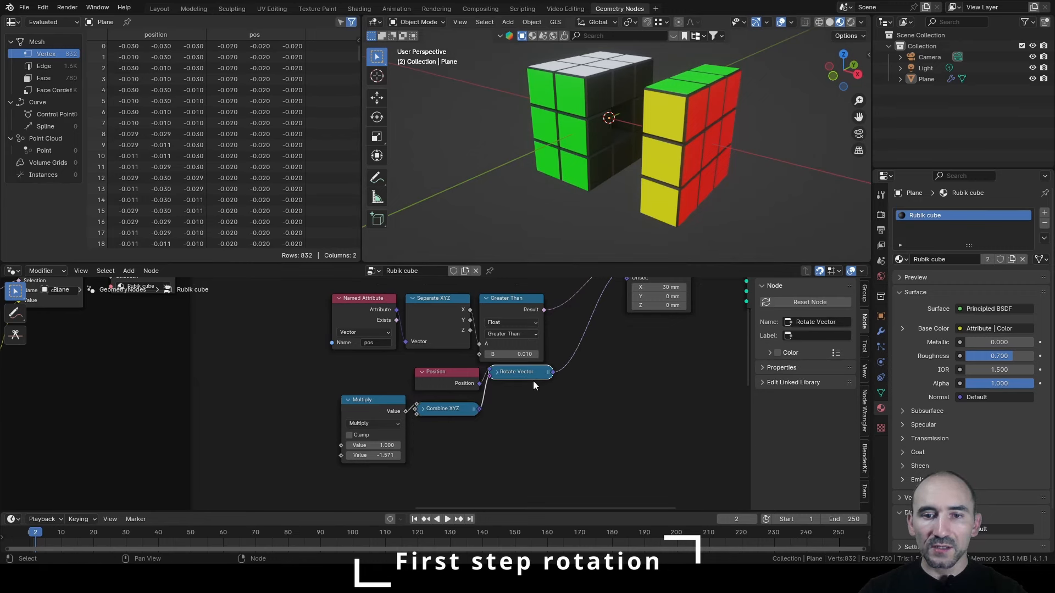
# Tidy the rotation nodes by collapsing Separate XYZ and repositioning it and Rotate Vector beside the nodes they connect to.
pyautogui.press('g')
pyautogui.click(535, 407)
pyautogui.click(444, 333)
pyautogui.press('h')
pyautogui.press('g')
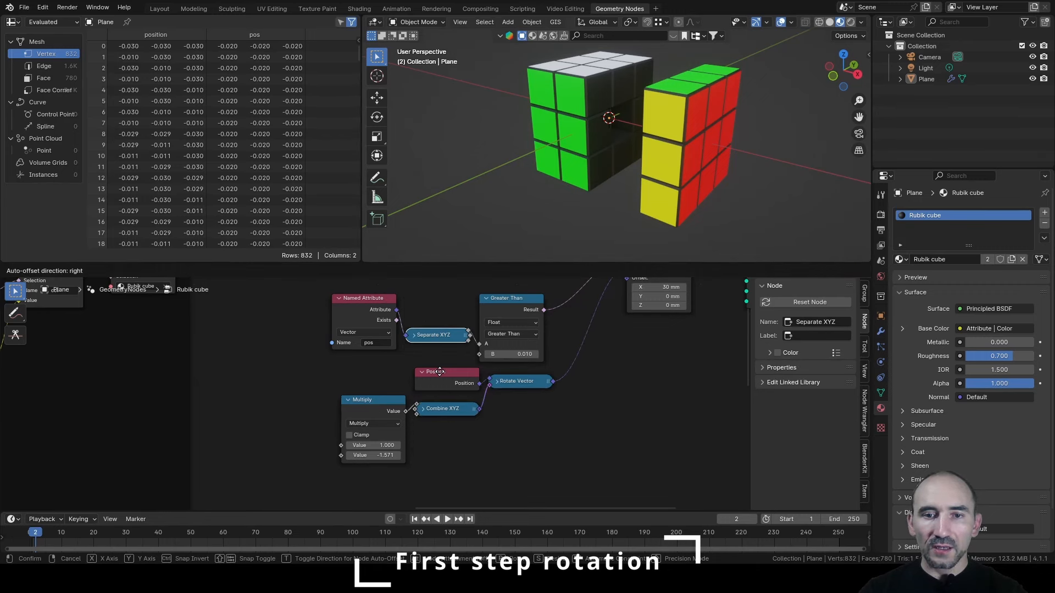
pyautogui.click(439, 362)
# Set the Set Position node's X offset to 0 mm and move Menu Switch and Group Output farther away to free up space.
pyautogui.click(550, 374)
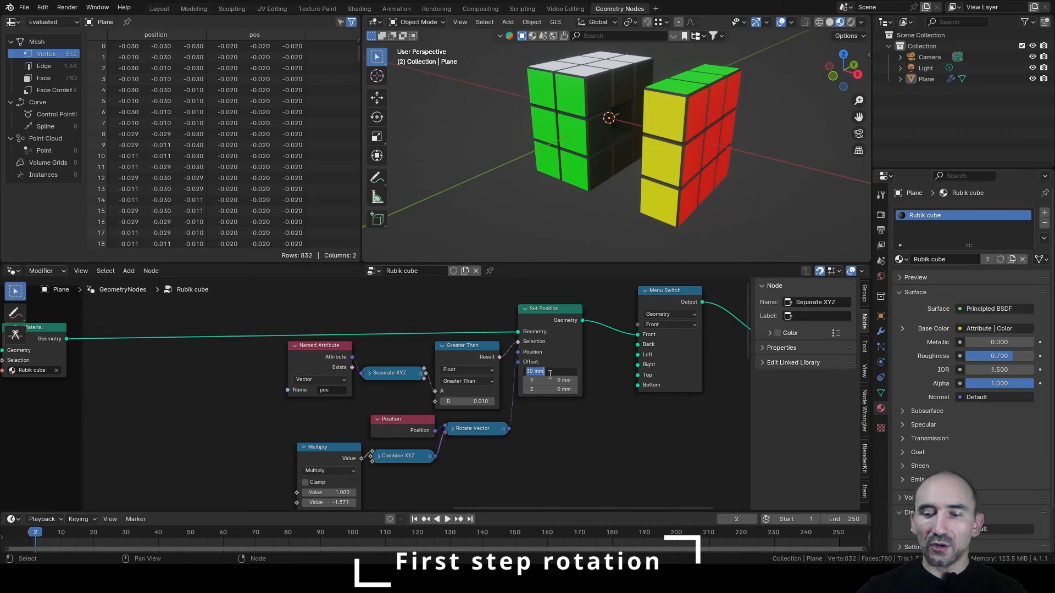
pyautogui.write('0')
pyautogui.press('Return')
pyautogui.moveTo(560, 132); pyautogui.dragTo(642, 140, button='middle')
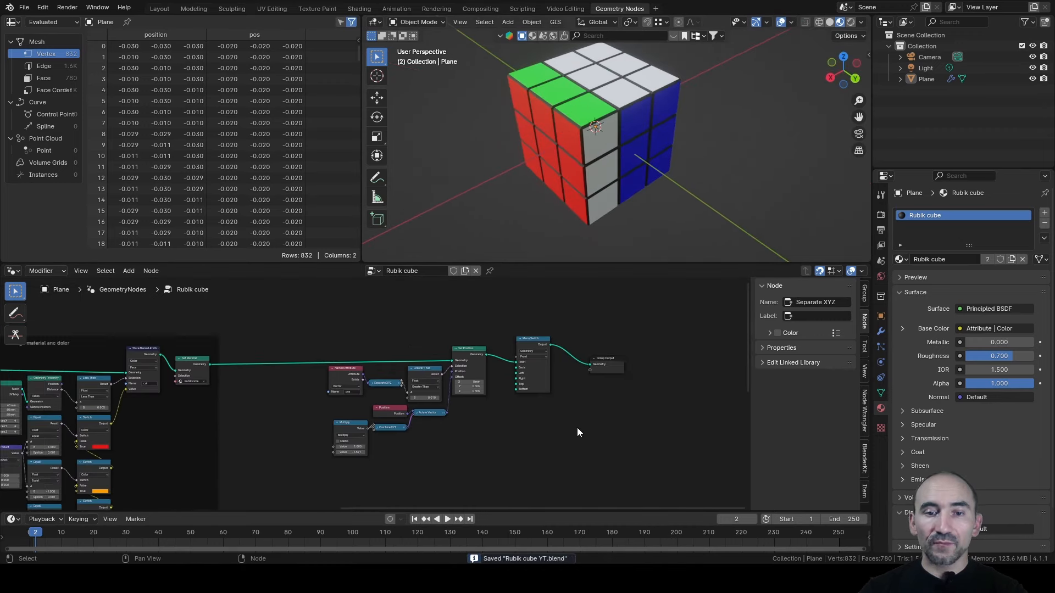
pyautogui.scroll(3, 447, 408)
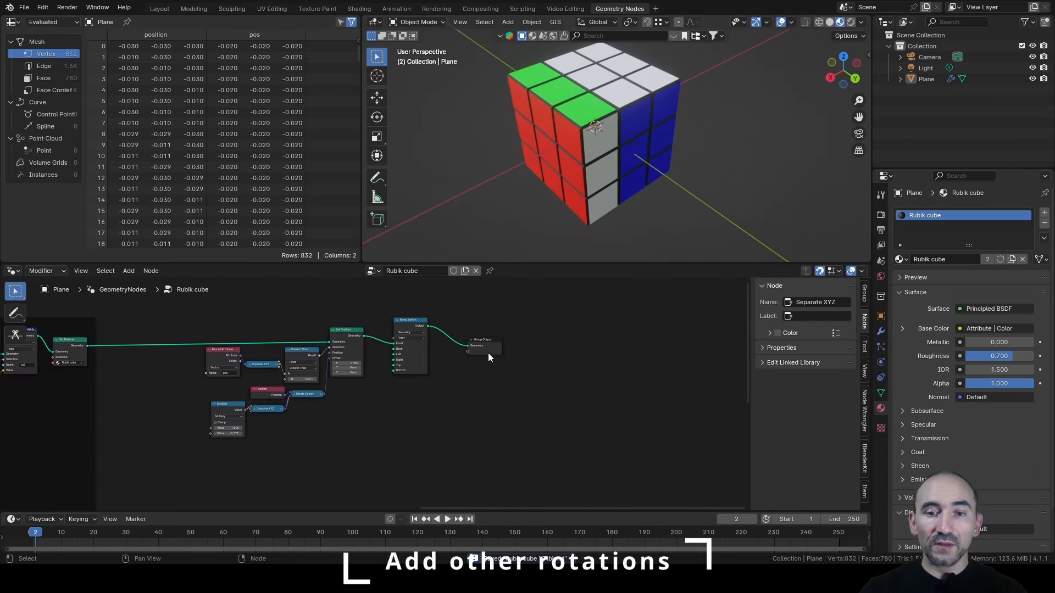
pyautogui.moveTo(488, 352); pyautogui.dragTo(715, 348)
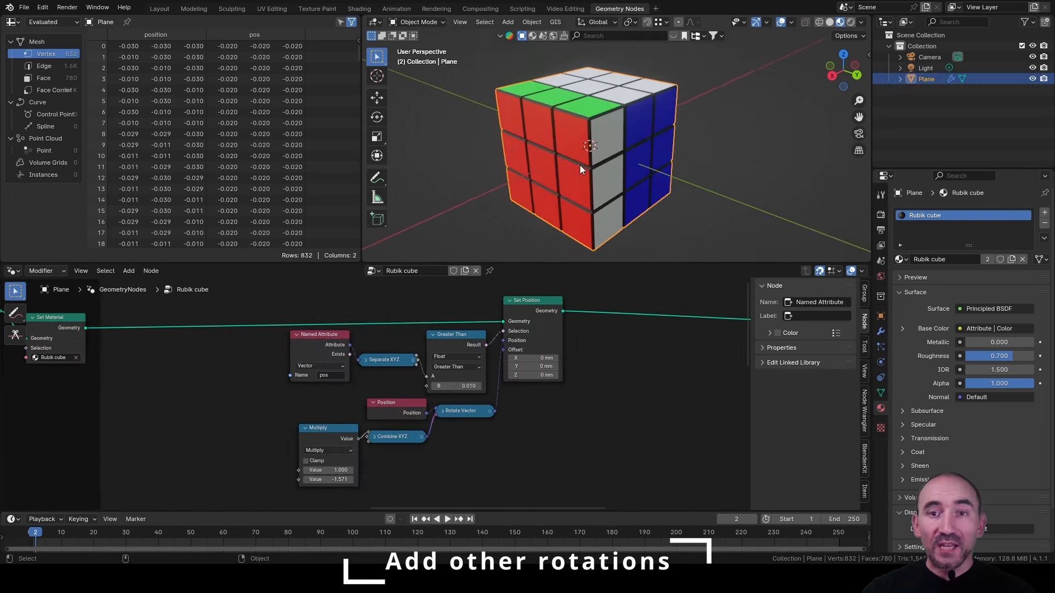
pyautogui.moveTo(547, 186); pyautogui.dragTo(574, 151, button='middle')
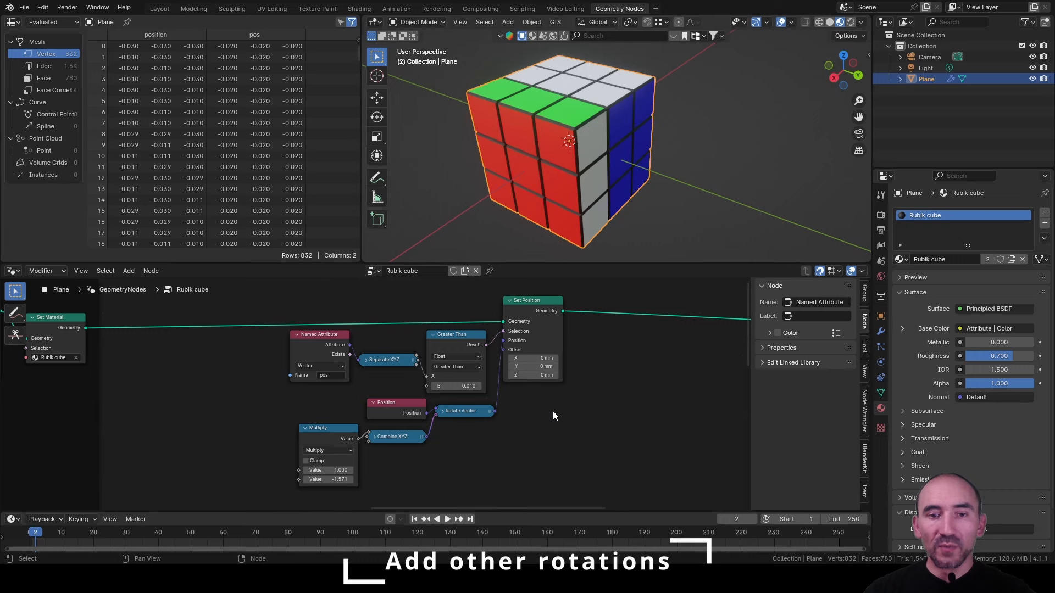
pyautogui.moveTo(271, 300); pyautogui.dragTo(582, 479)
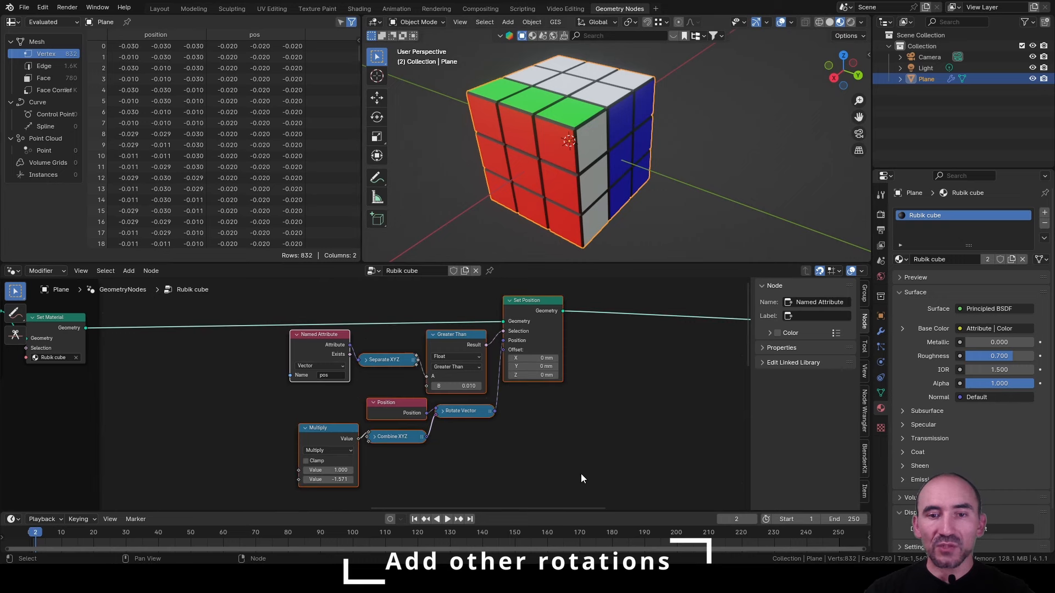
pyautogui.scroll(1, 530, 403)
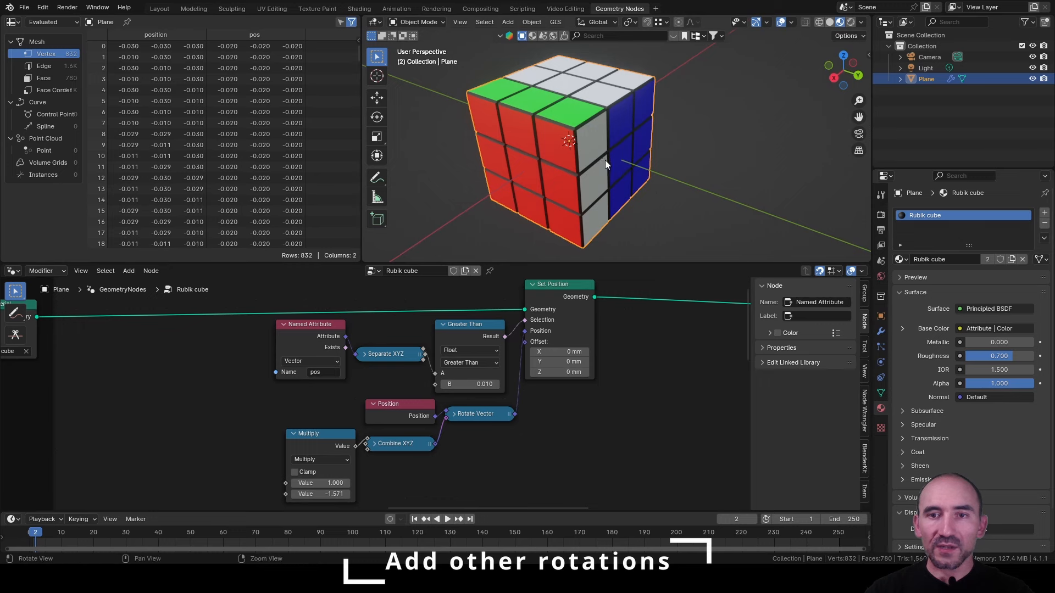
pyautogui.moveTo(605, 160)
pyautogui.mouseDown(button='middle')
pyautogui.moveTo(647, 149)
pyautogui.moveTo(590, 146)
pyautogui.mouseUp(button='middle')
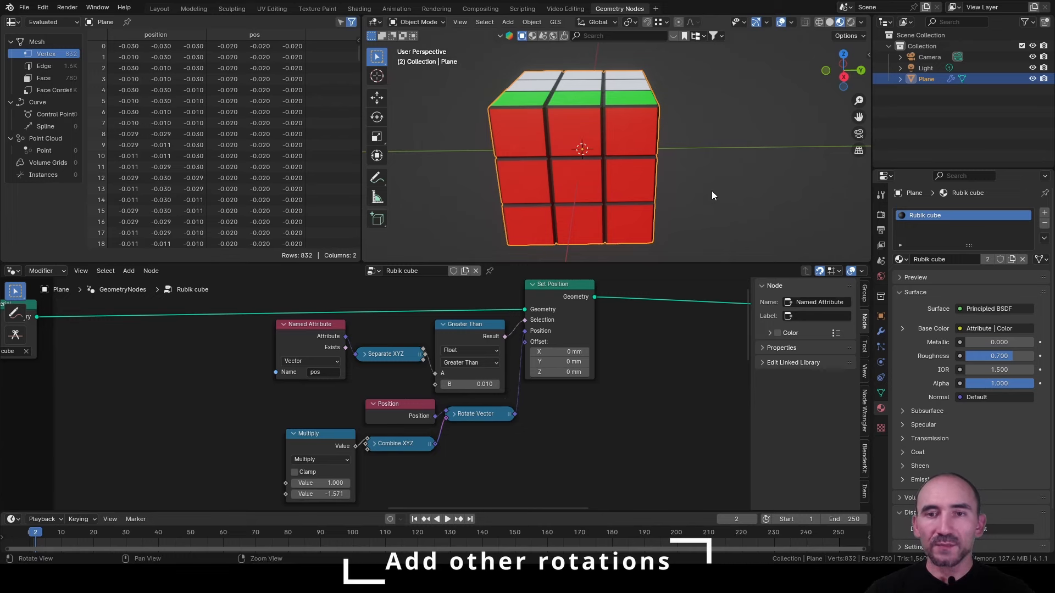
pyautogui.moveTo(711, 193); pyautogui.dragTo(664, 179, button='middle')
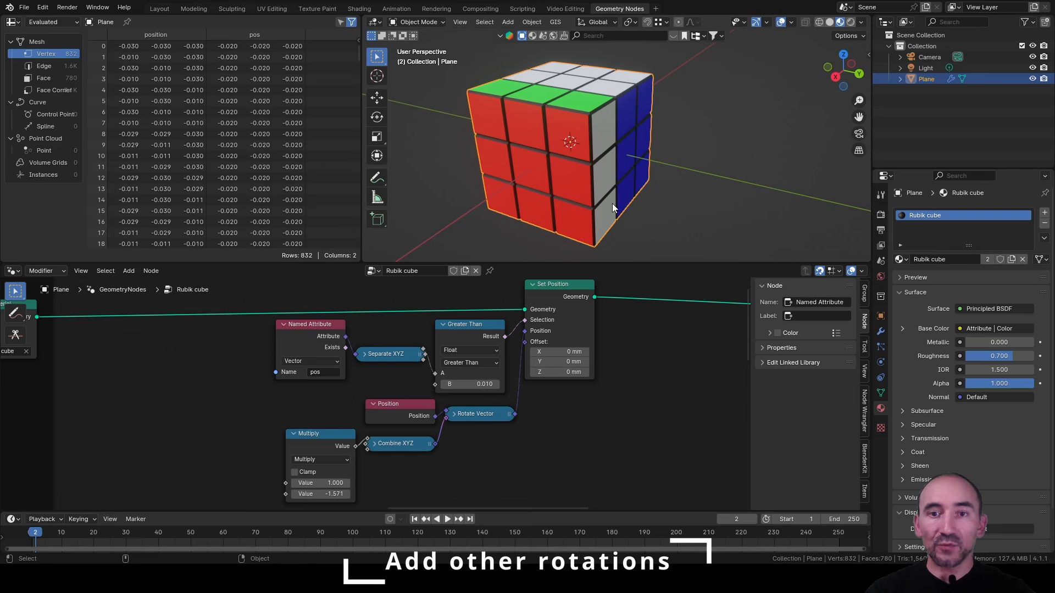
pyautogui.click(544, 250)
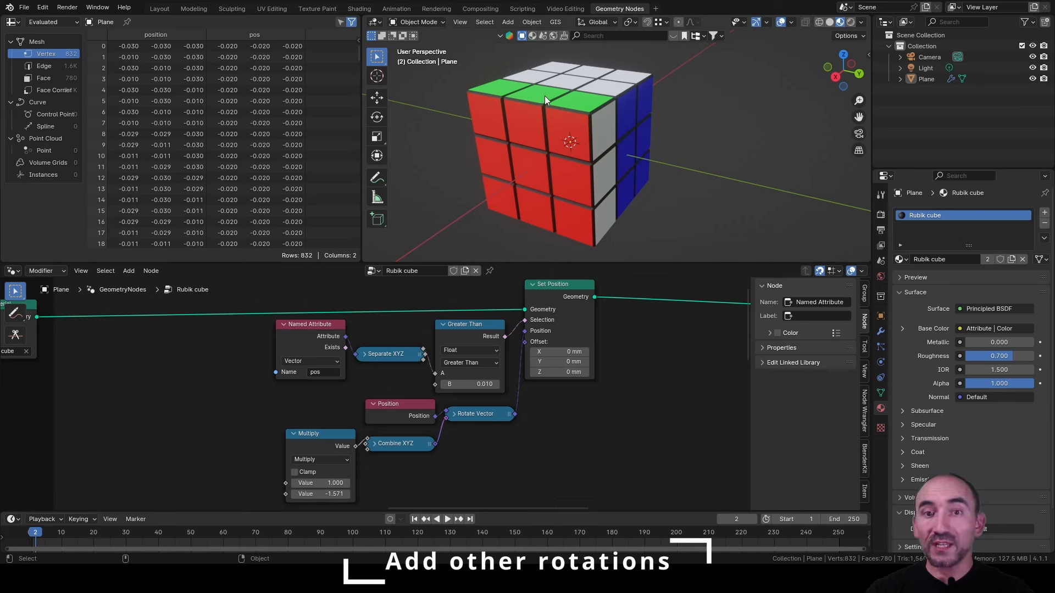
# Preview the layer rotation by raising the Multiply node's first value from 0, finishing at exactly 1.
pyautogui.hotkey('ctrl', 'z')
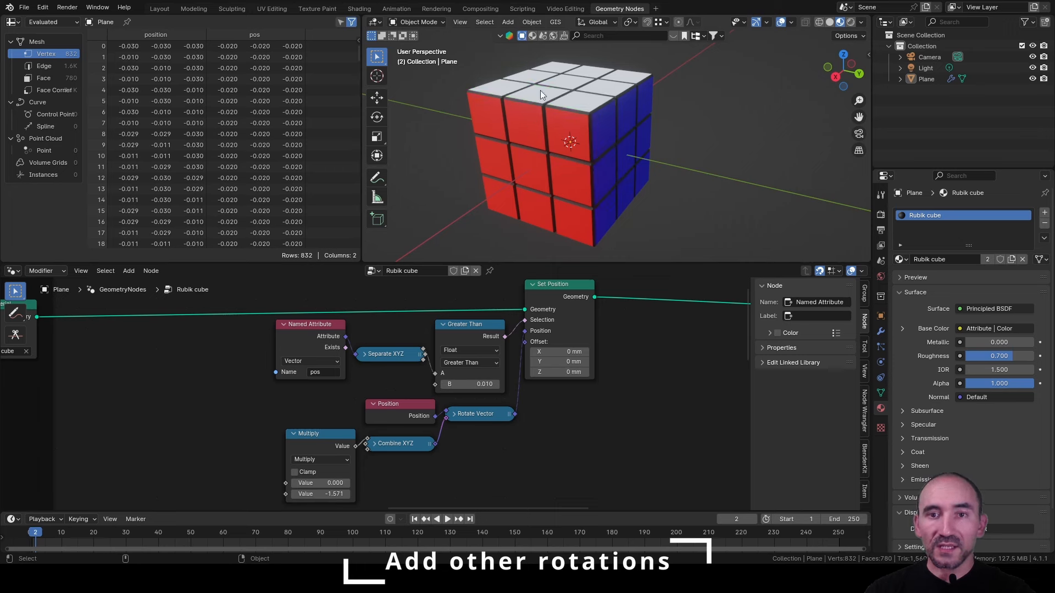
pyautogui.moveTo(563, 154); pyautogui.dragTo(518, 170, button='middle')
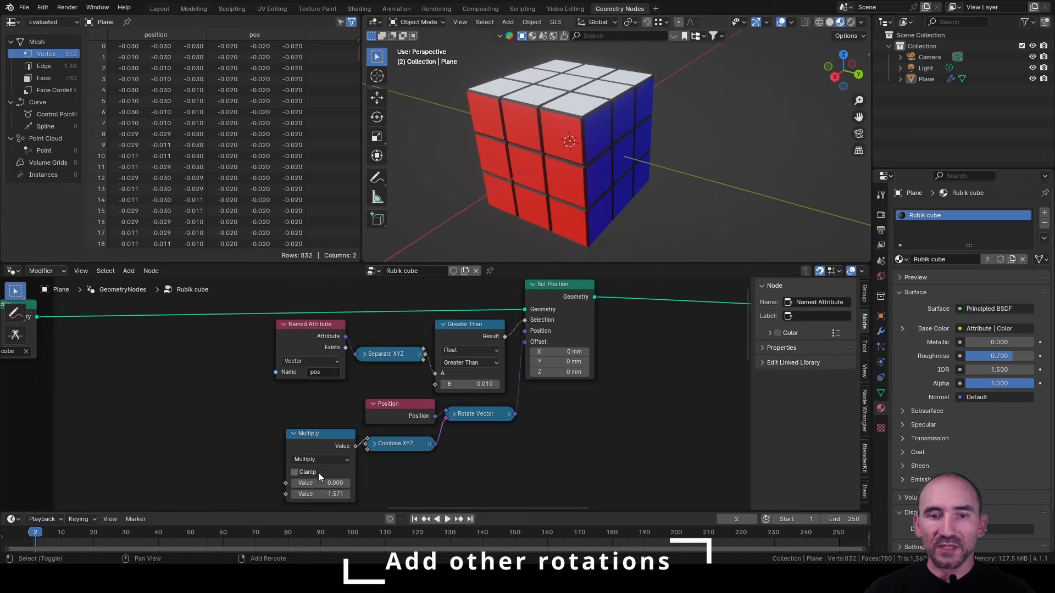
pyautogui.moveTo(319, 483); pyautogui.dragTo(394, 483)
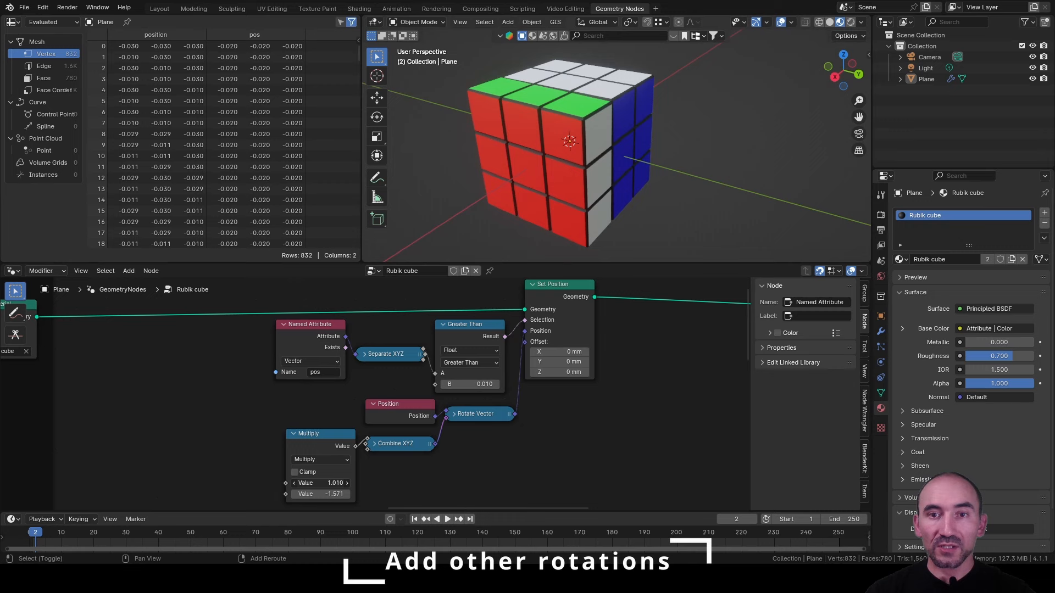
pyautogui.click(323, 483)
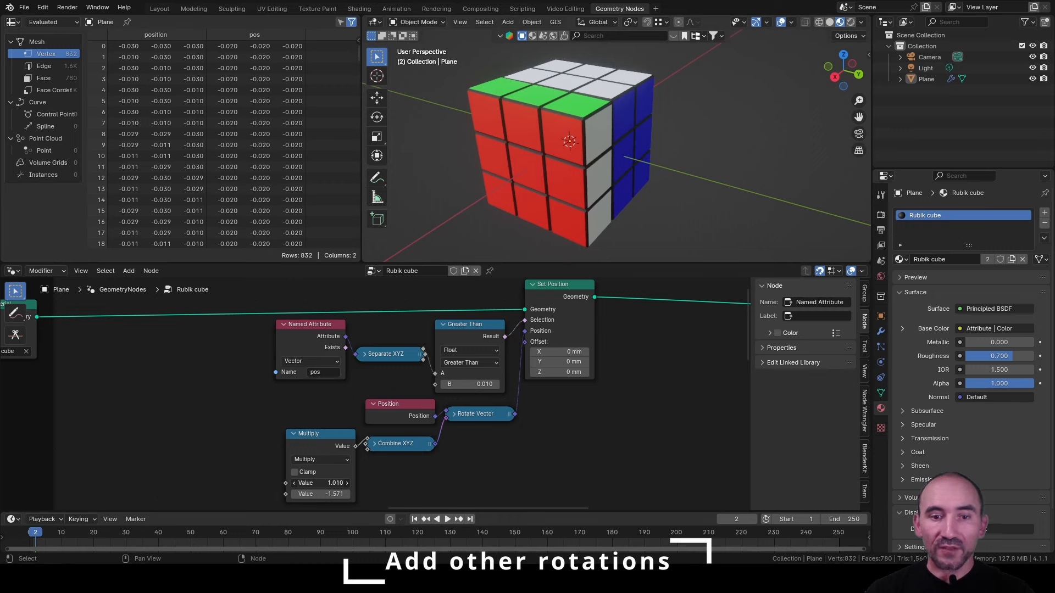
pyautogui.write('1')
pyautogui.press('Return')
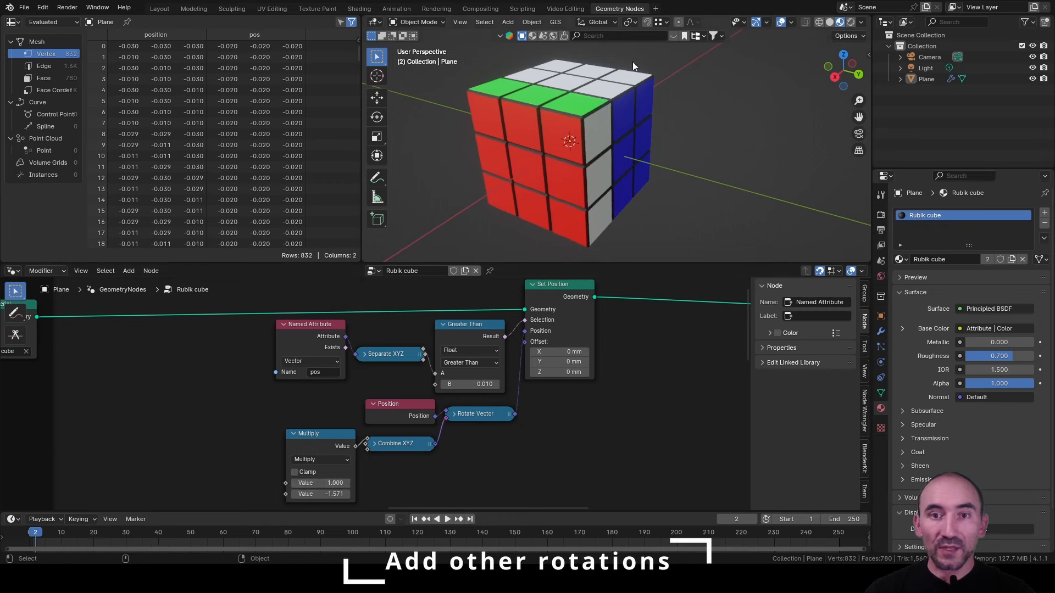
pyautogui.moveTo(651, 167); pyautogui.dragTo(583, 120, button='middle')
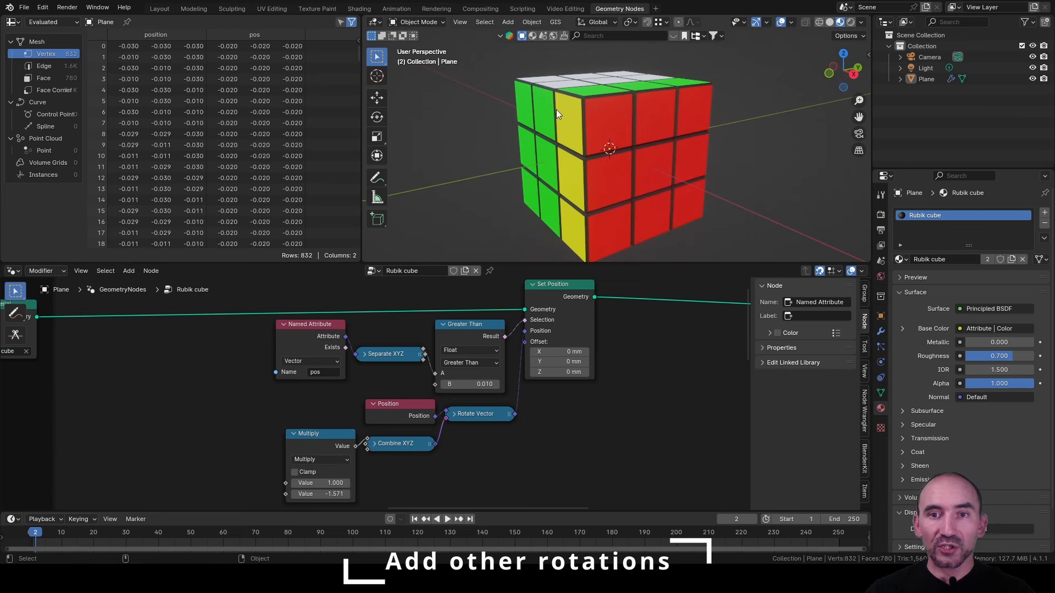
pyautogui.moveTo(601, 120); pyautogui.dragTo(499, 109, button='middle')
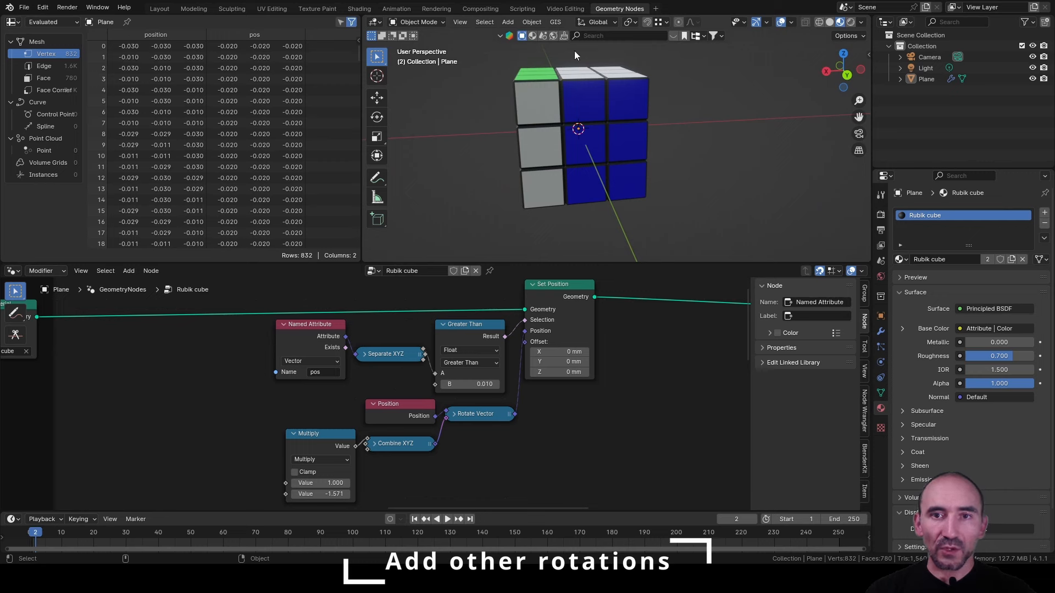
pyautogui.moveTo(562, 196); pyautogui.dragTo(557, 177, button='middle')
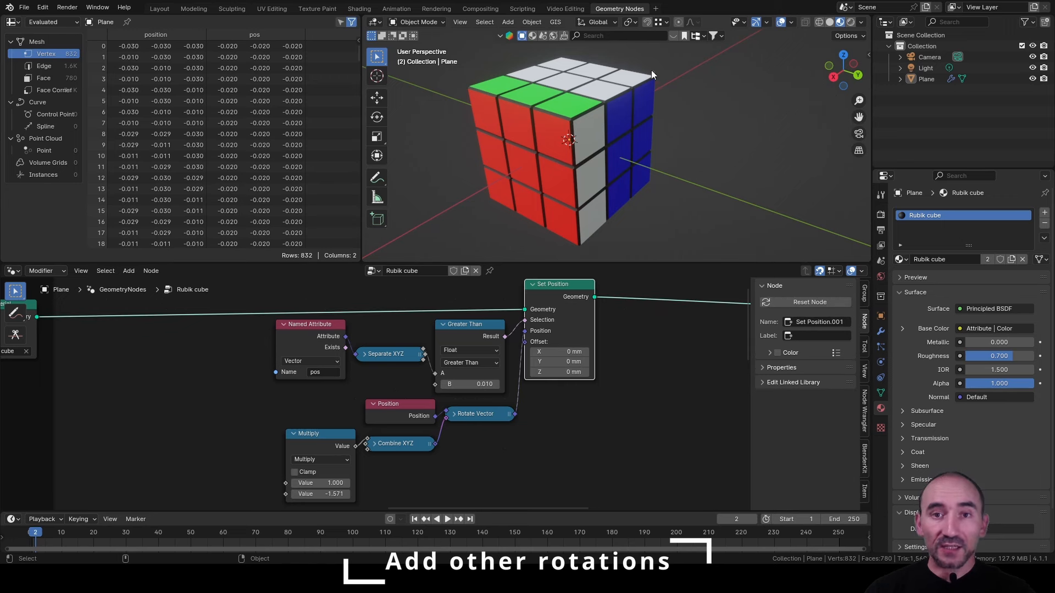
# Add a Store Named Attribute node fed by the Set Material geometry output and place it before the rotation nodes.
pyautogui.scroll(-1, 635, 332)
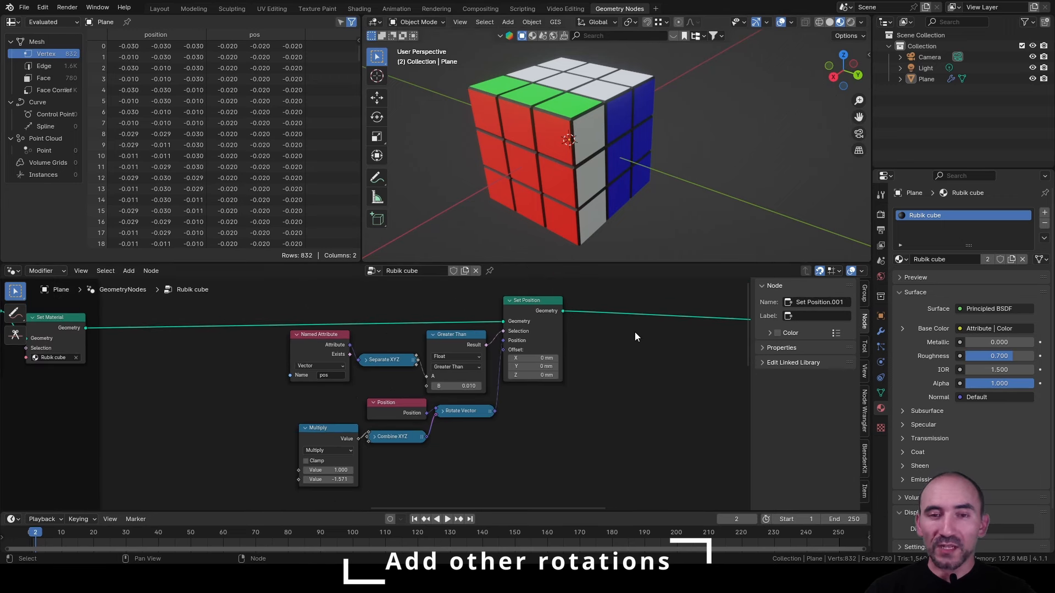
pyautogui.moveTo(634, 331); pyautogui.dragTo(644, 379, button='middle')
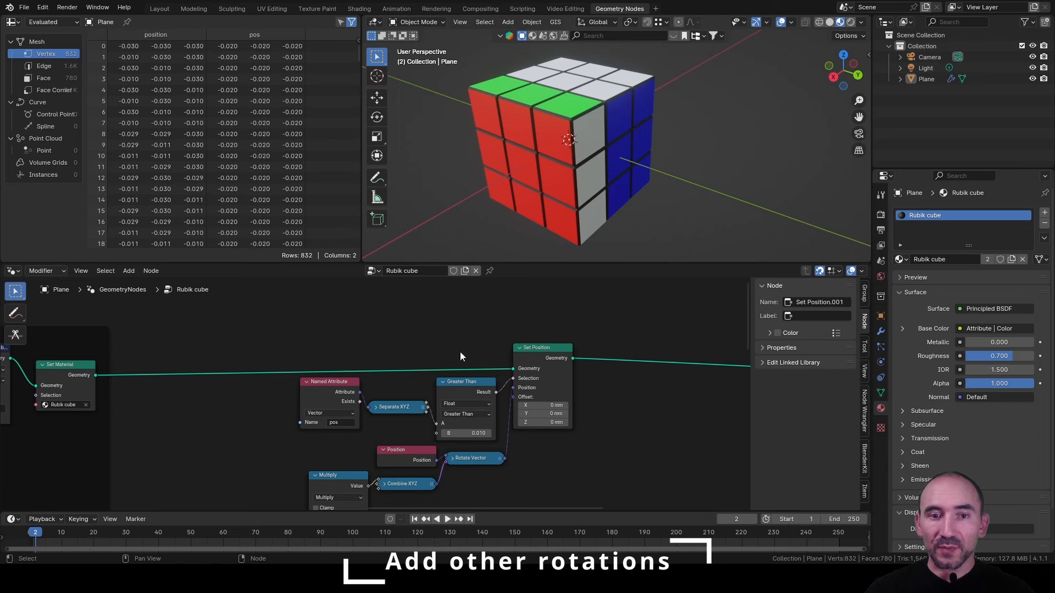
pyautogui.moveTo(95, 375); pyautogui.dragTo(169, 384)
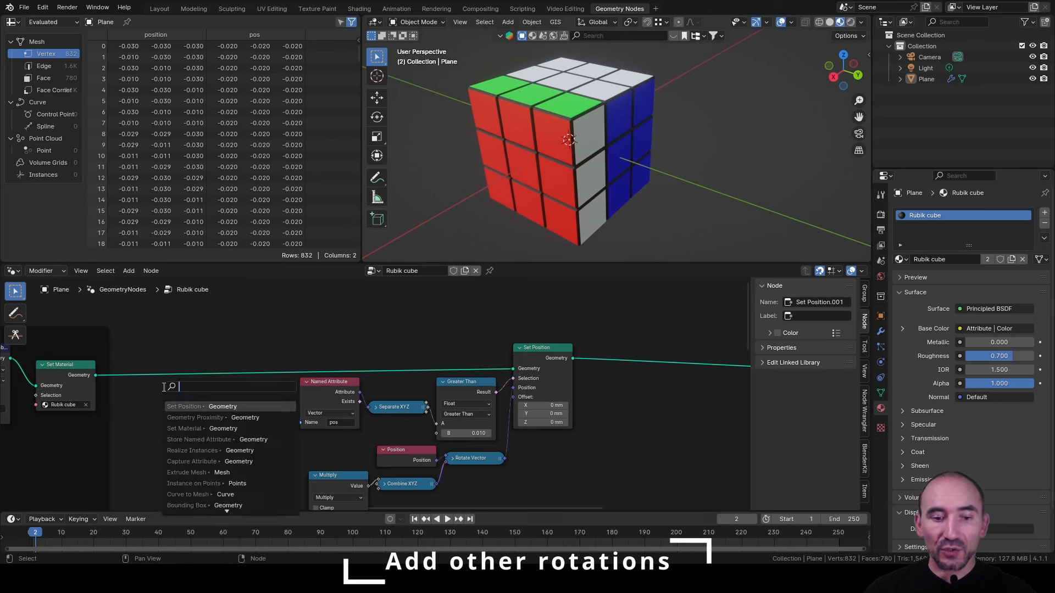
pyautogui.write('sto')
pyautogui.press('Return')
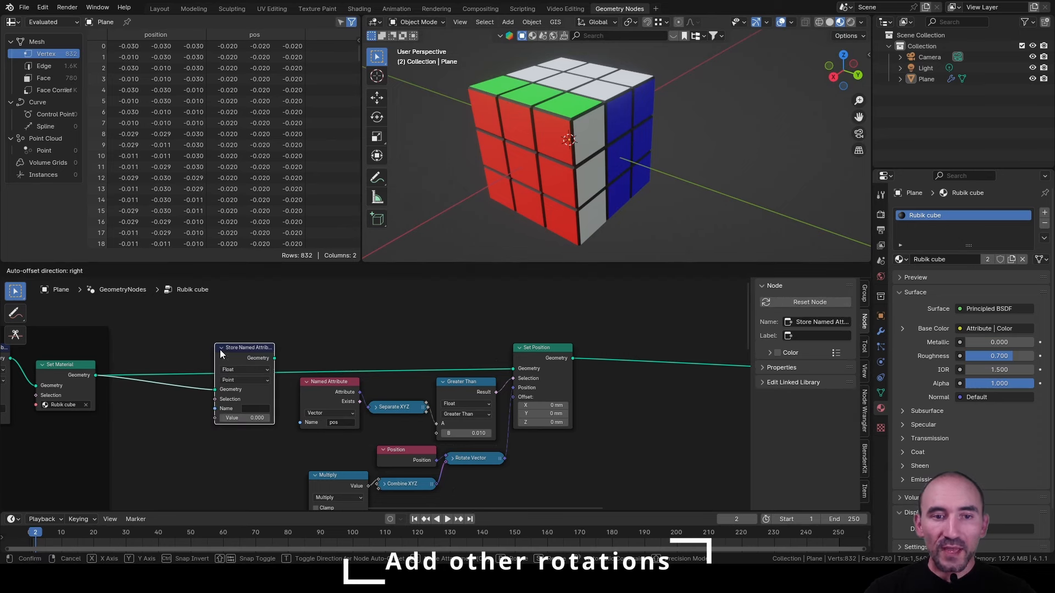
pyautogui.click(220, 349)
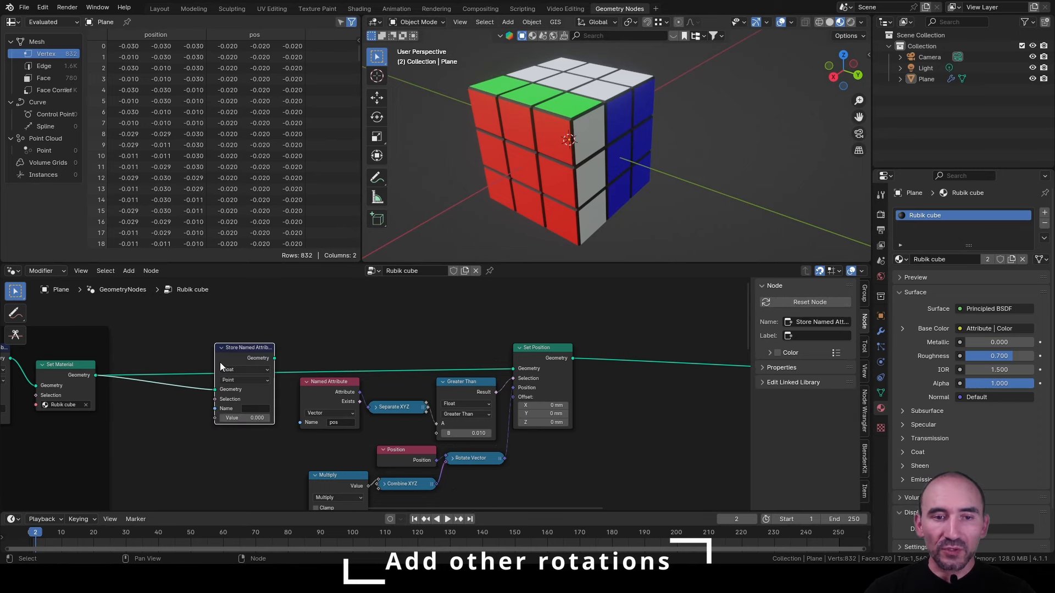
# Make the new node store a Boolean attribute named "moved" and connect its geometry output to Set Position.
pyautogui.scroll(2, 220, 367)
pyautogui.click(176, 360)
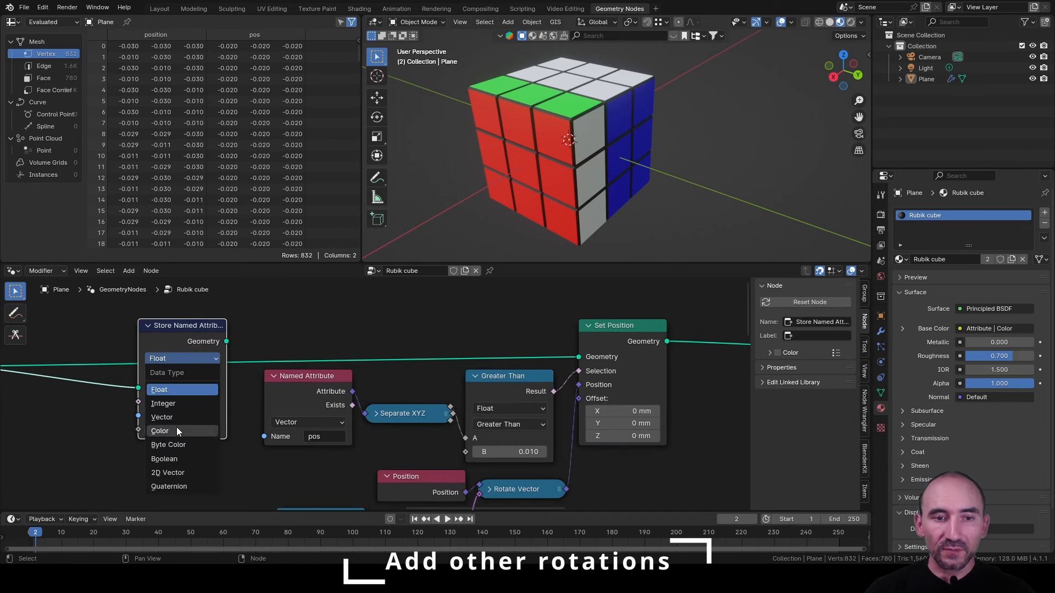
pyautogui.click(165, 458)
pyautogui.click(187, 417)
pyautogui.write('moved')
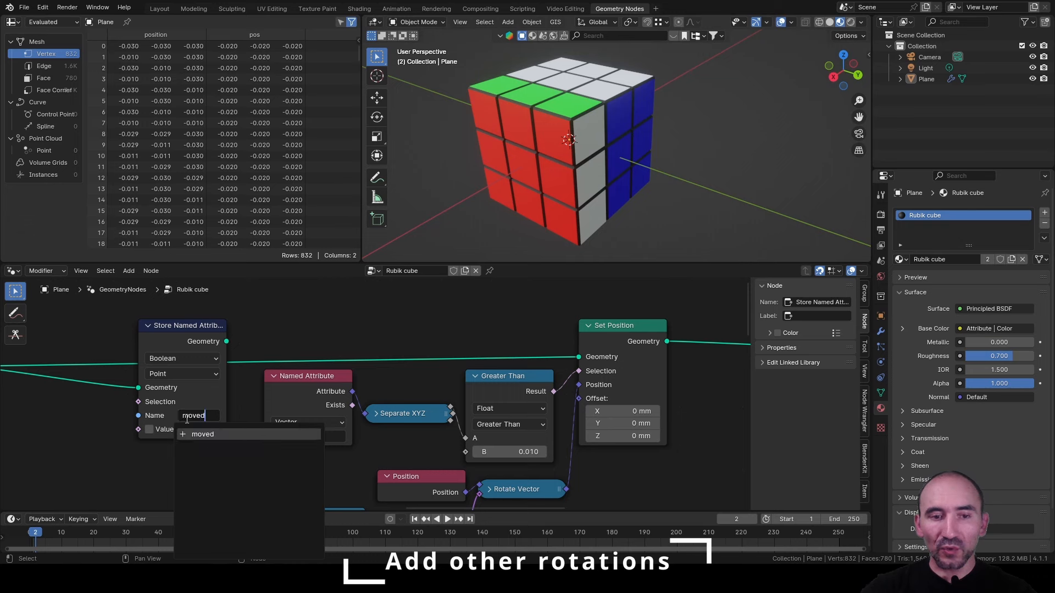
pyautogui.press('Return')
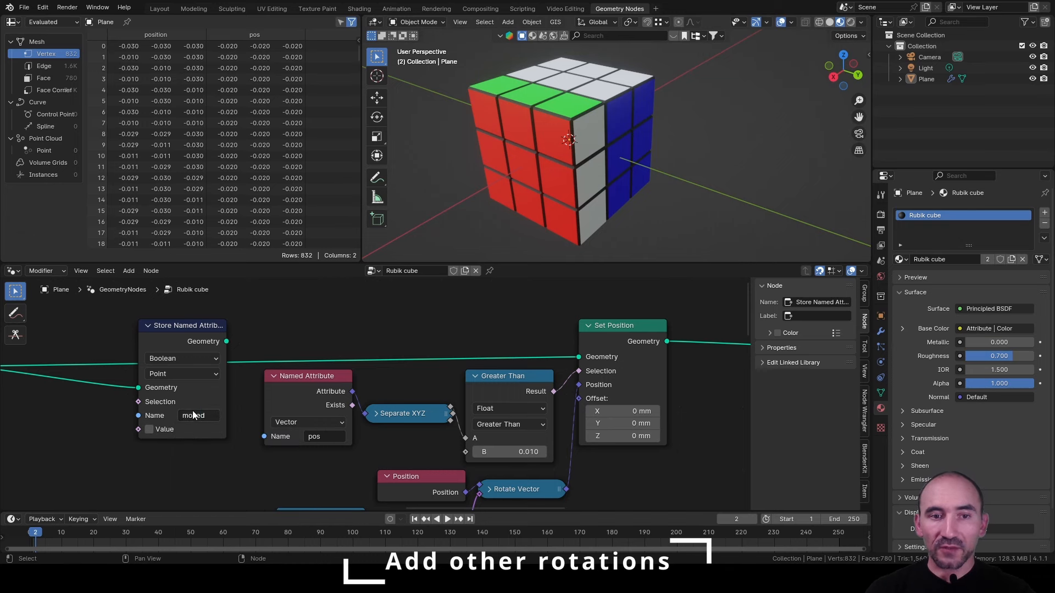
pyautogui.moveTo(227, 342); pyautogui.dragTo(579, 356)
# Duplicate the "moved" Store Named Attribute node and insert the copy directly after Set Position.
pyautogui.scroll(-4, 572, 378)
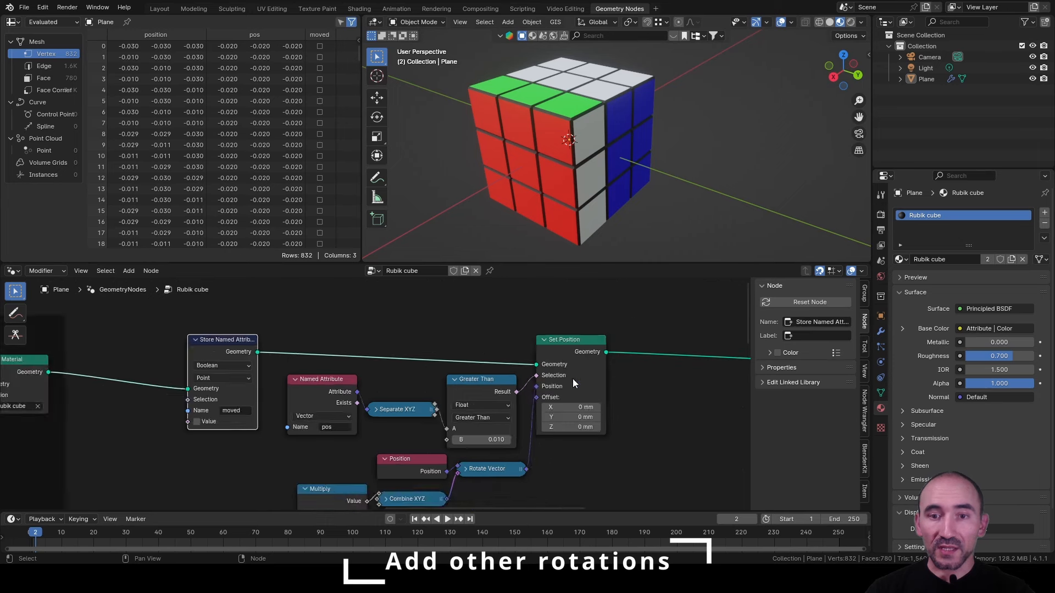
pyautogui.moveTo(573, 378); pyautogui.dragTo(422, 363, button='middle')
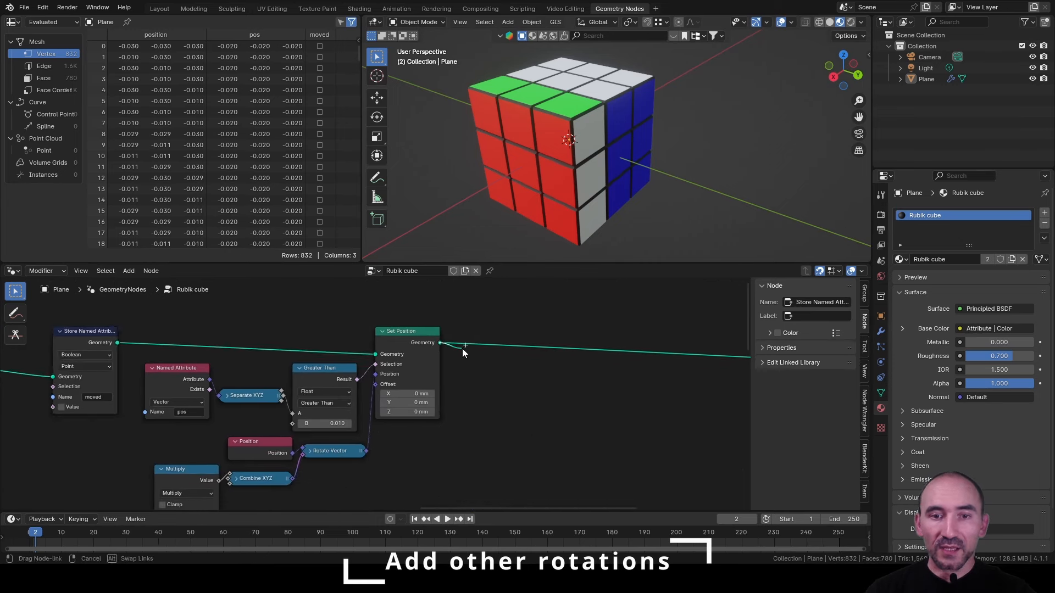
pyautogui.hotkey('shift', 'd')
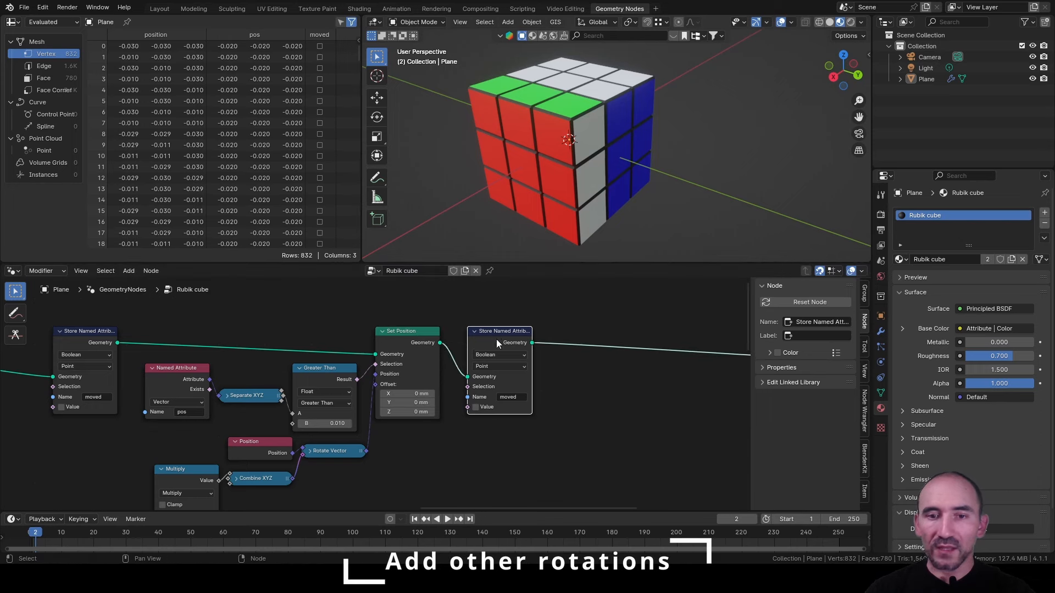
pyautogui.click(489, 350)
# Use the Greater Than result as the duplicate's selection with Value enabled, and check the "moved" column in the spreadsheet.
pyautogui.scroll(2, 489, 355)
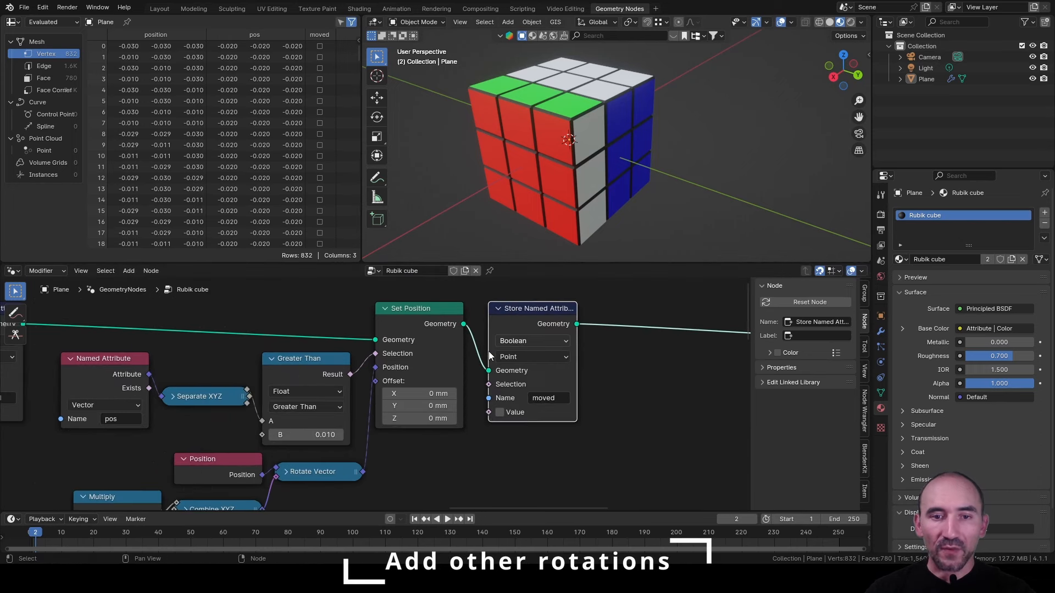
pyautogui.moveTo(352, 374); pyautogui.dragTo(488, 385)
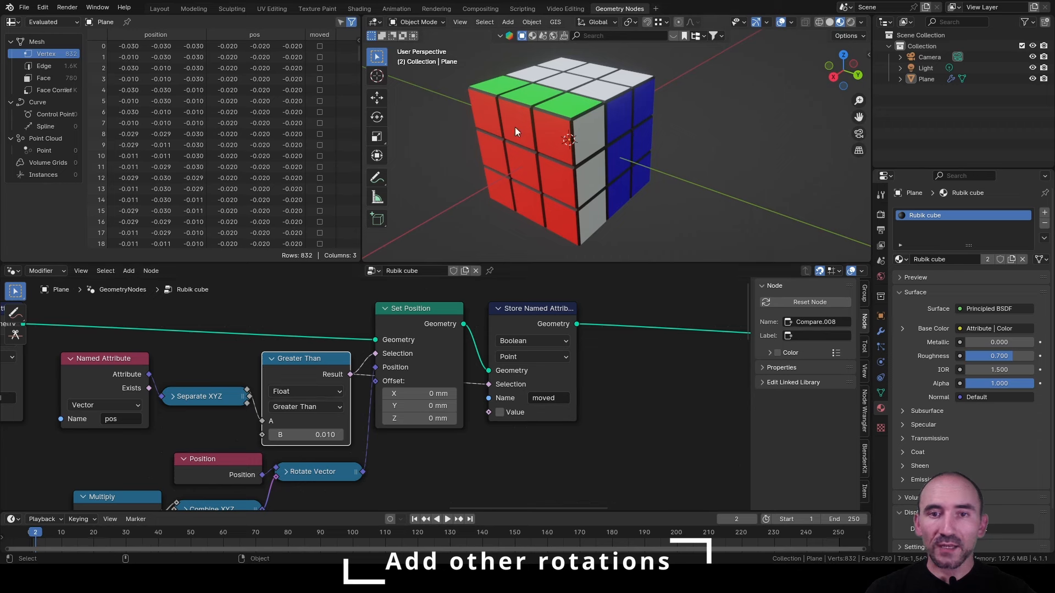
pyautogui.click(498, 413)
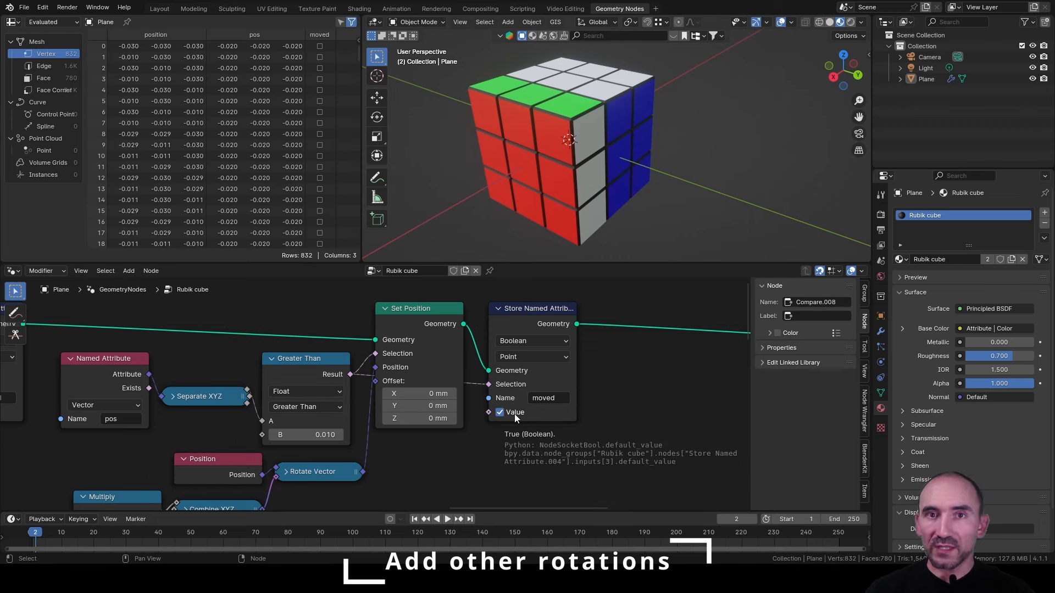
pyautogui.scroll(-10, 258, 88)
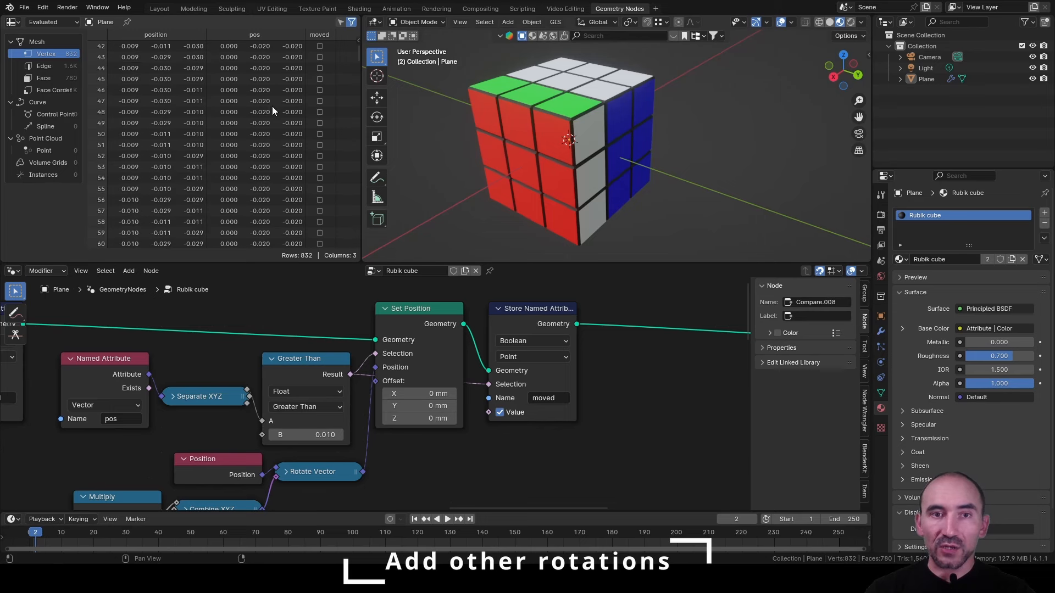
pyautogui.scroll(-4, 272, 106)
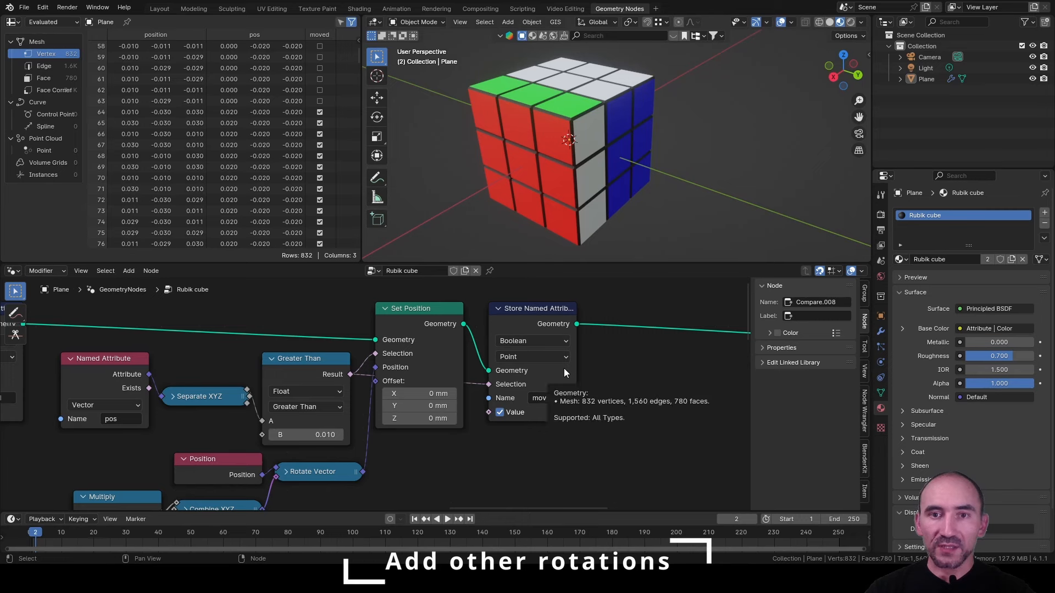
# Preview the Global cube's mesh through a Viewer node in wireframe and examine its grid of points from several angles.
pyautogui.moveTo(595, 167); pyautogui.dragTo(563, 161, button='middle')
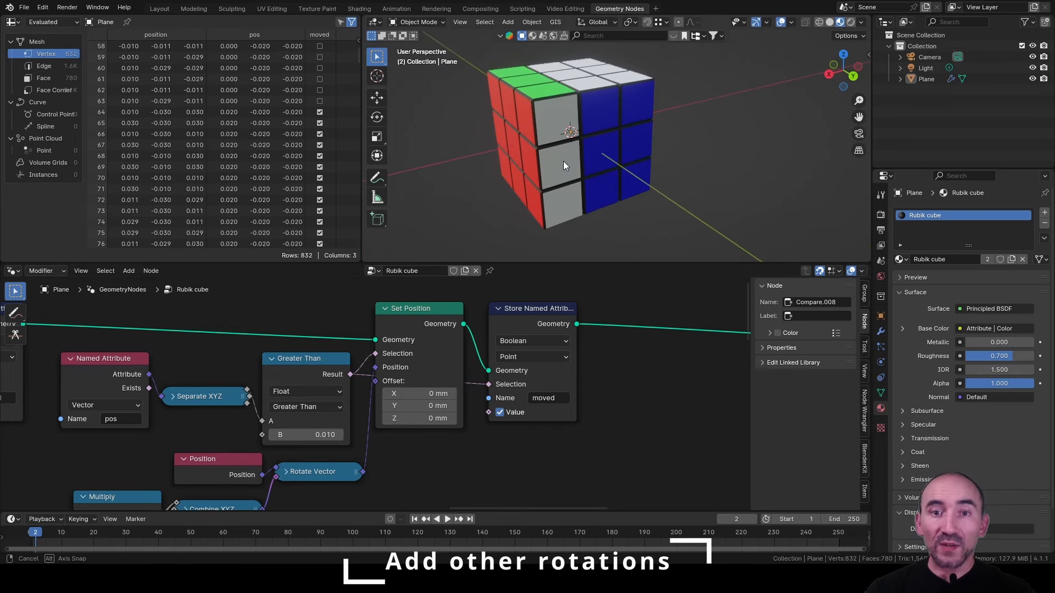
pyautogui.click(111, 373)
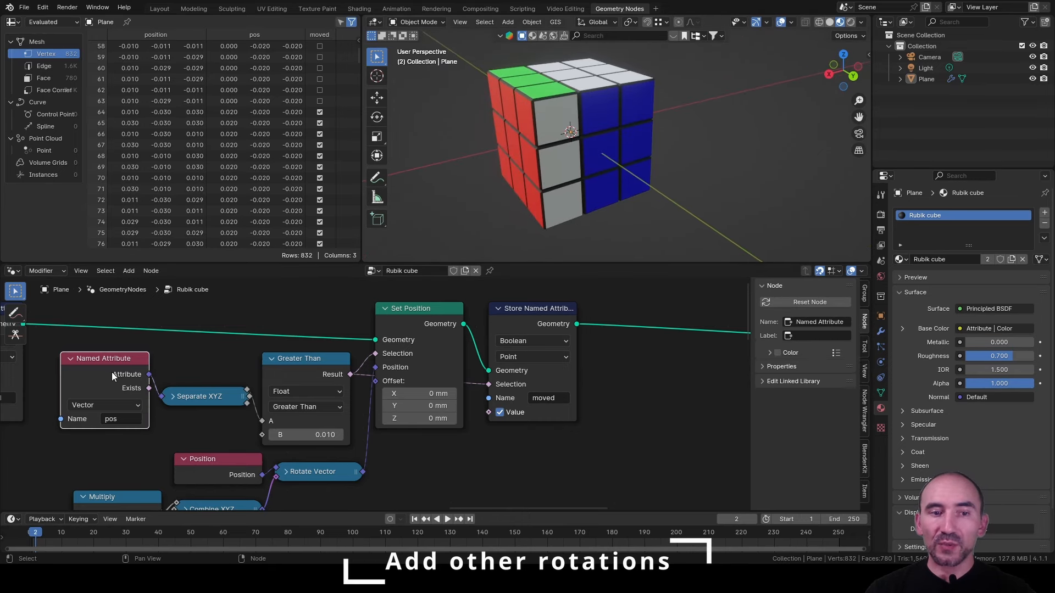
pyautogui.click(620, 384)
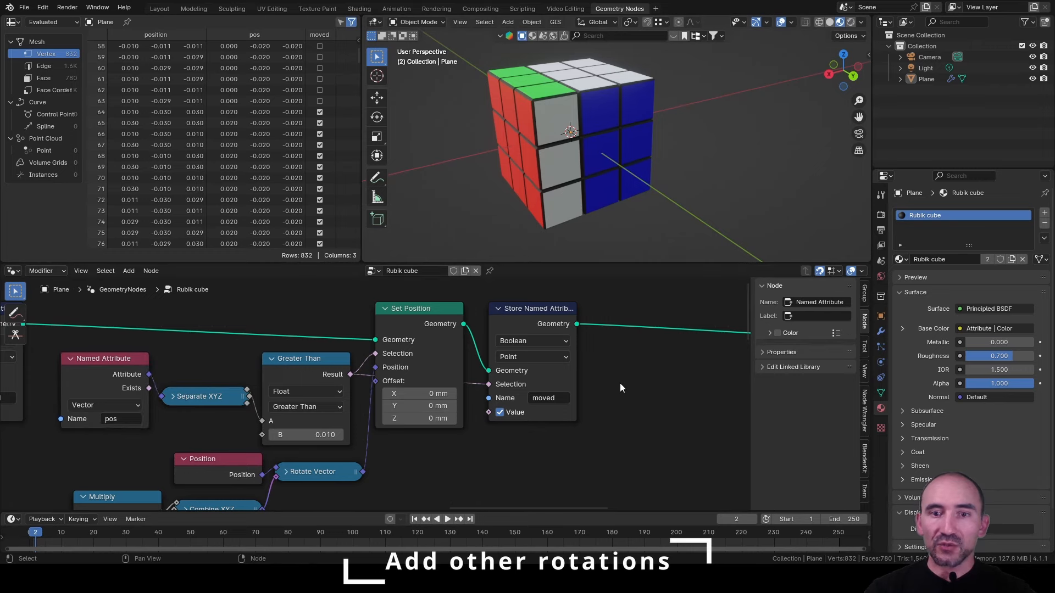
pyautogui.scroll(-9, 620, 384)
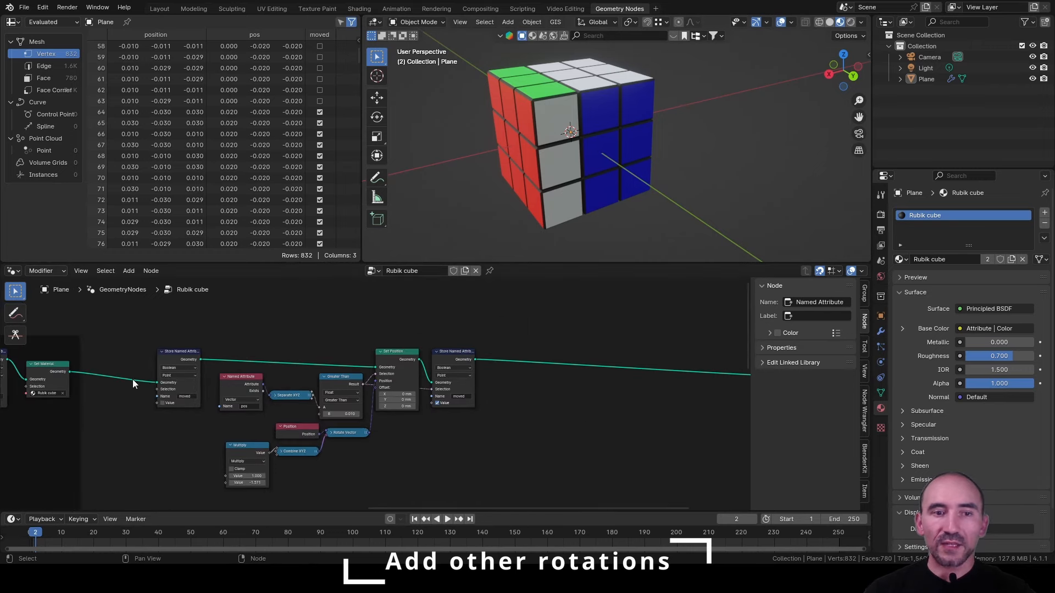
pyautogui.moveTo(154, 381); pyautogui.dragTo(270, 377, button='middle')
pyautogui.scroll(3, 270, 377)
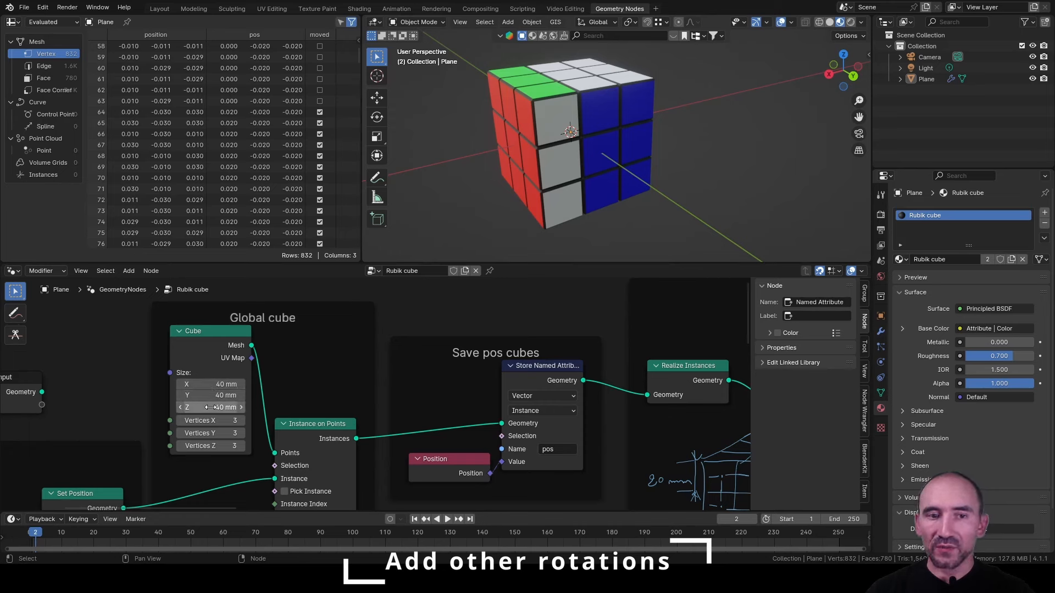
pyautogui.keyDown('ctrl'); pyautogui.keyDown('shift'); pyautogui.click(212, 342); pyautogui.keyUp('shift'); pyautogui.keyUp('ctrl')
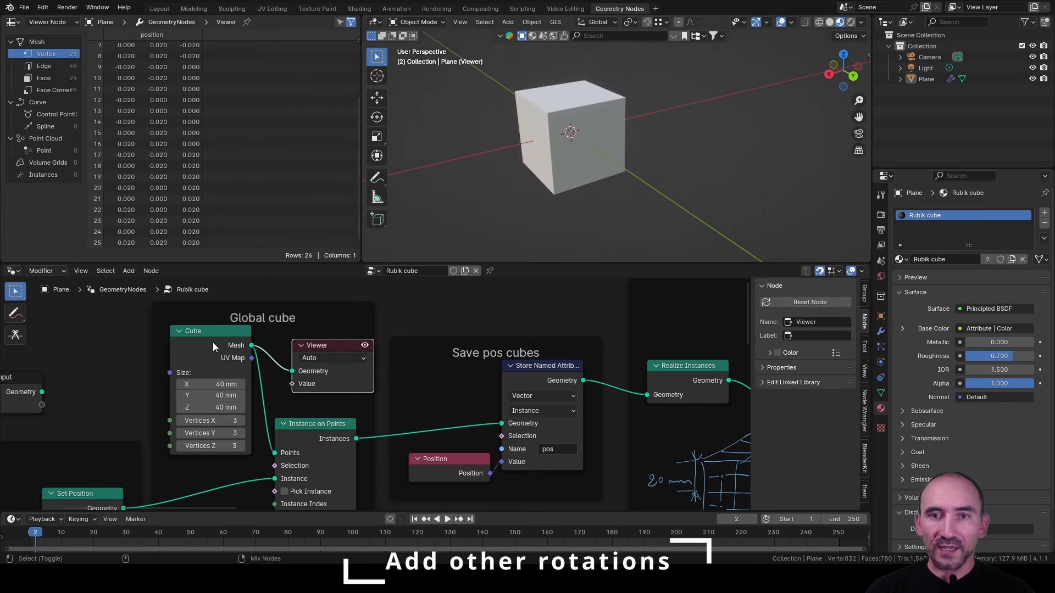
pyautogui.hotkey('shift', 'z')
pyautogui.moveTo(436, 177); pyautogui.dragTo(510, 211, button='middle')
pyautogui.click(510, 210)
pyautogui.moveTo(514, 159); pyautogui.dragTo(491, 155, button='middle')
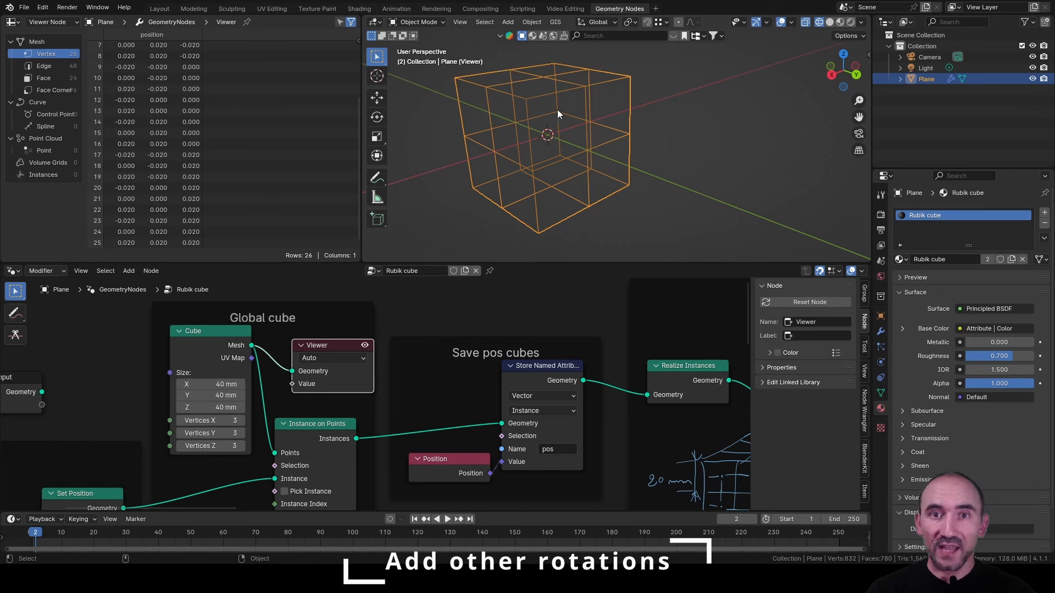
pyautogui.click(468, 332)
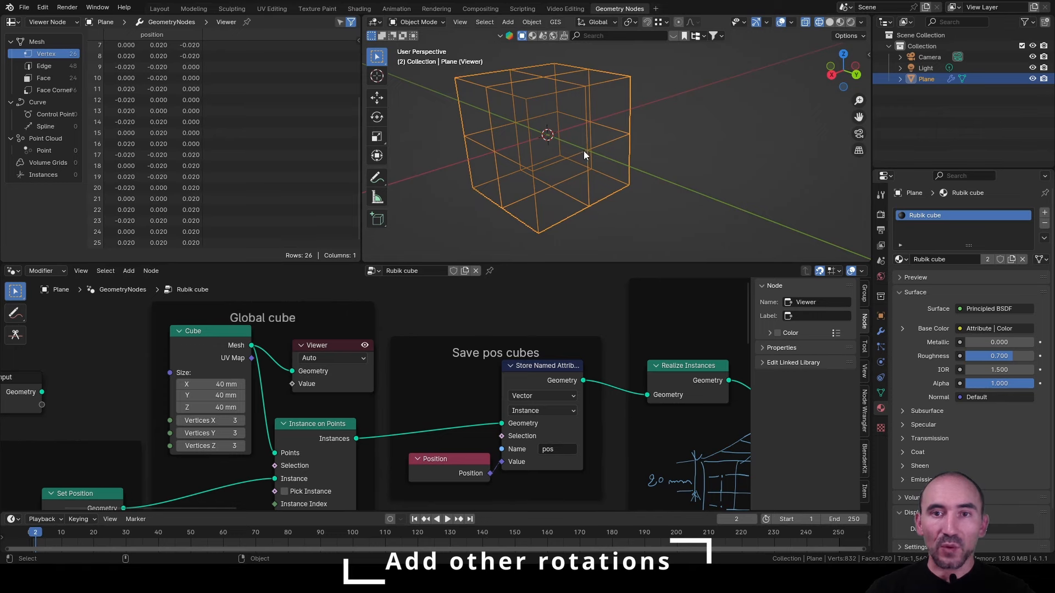
# Review the "moved" attribute and rotation nodes, then remove the Viewer preview and return to the shaded Rubik's cube.
pyautogui.scroll(-10, 595, 331)
pyautogui.moveTo(595, 331); pyautogui.dragTo(33, 324, button='middle')
pyautogui.scroll(9, 510, 347)
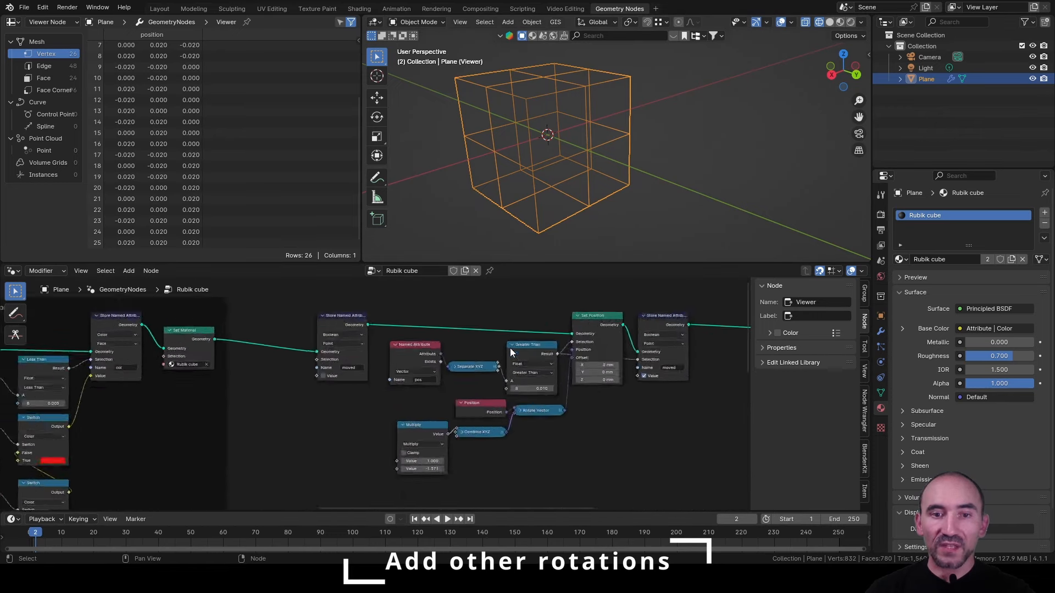
pyautogui.moveTo(509, 324); pyautogui.dragTo(356, 362, button='middle')
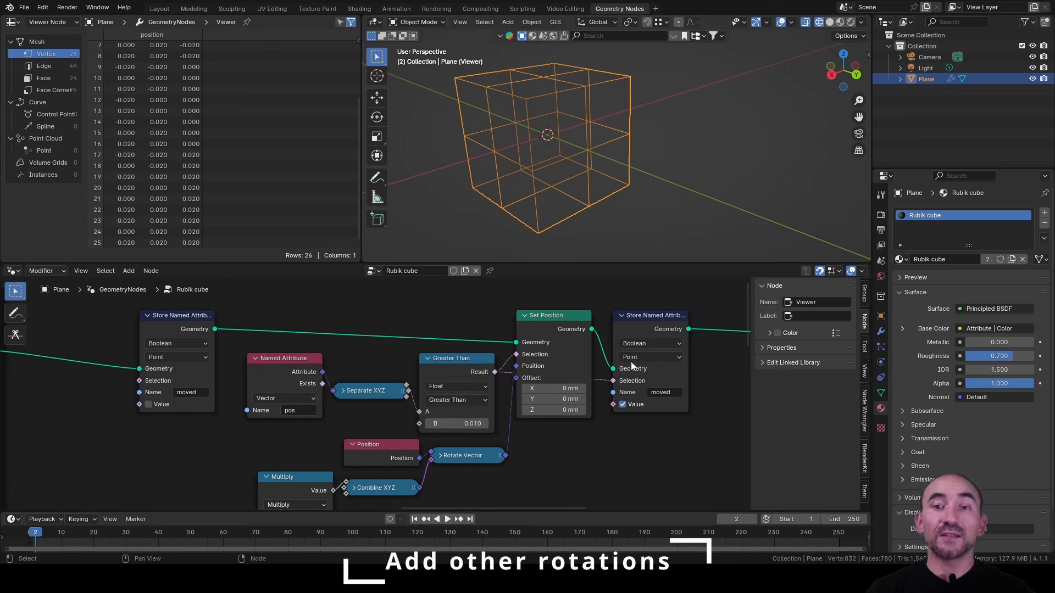
pyautogui.moveTo(657, 328)
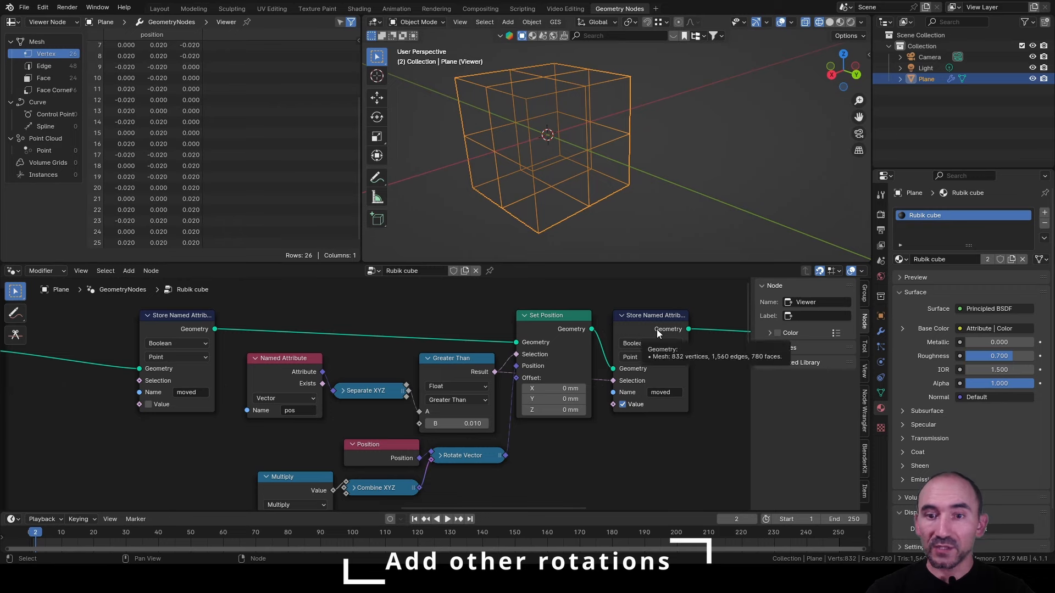
pyautogui.scroll(-3, 657, 329)
pyautogui.moveTo(535, 410); pyautogui.dragTo(437, 422, button='middle')
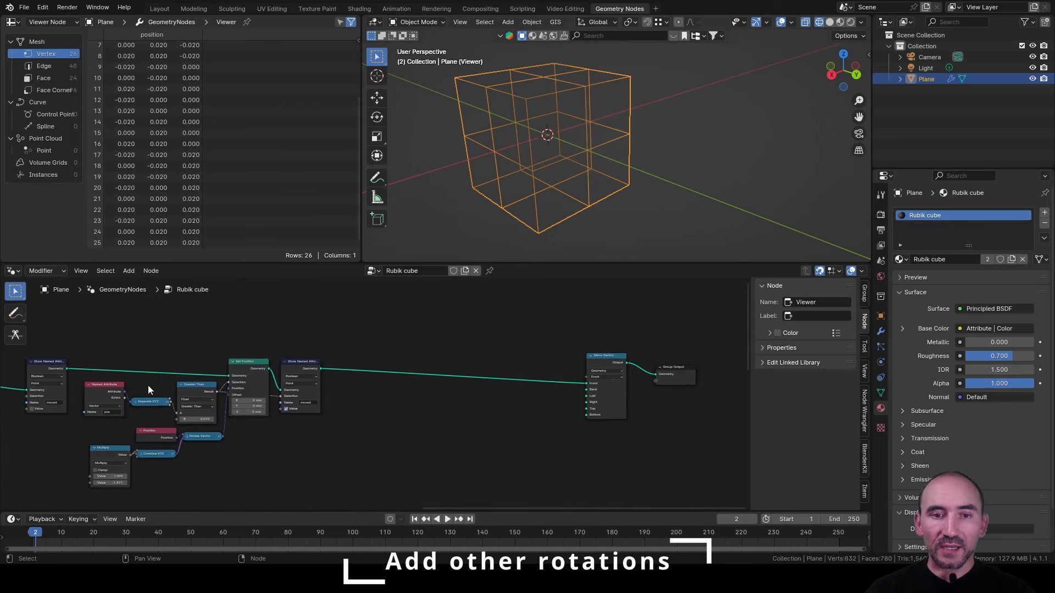
pyautogui.scroll(-4, 147, 385)
pyautogui.moveTo(147, 385); pyautogui.dragTo(724, 378, button='middle')
pyautogui.click(165, 377)
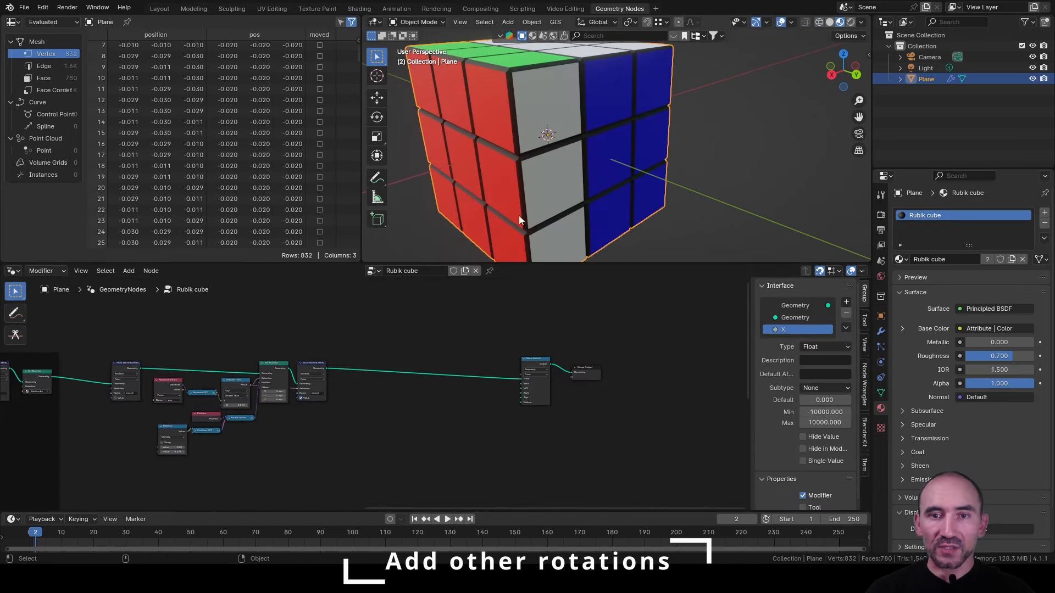
# Move Group Output farther away and Menu Switch closer to the "moved" Store Named Attribute node to free space between them.
pyautogui.scroll(7, 529, 339)
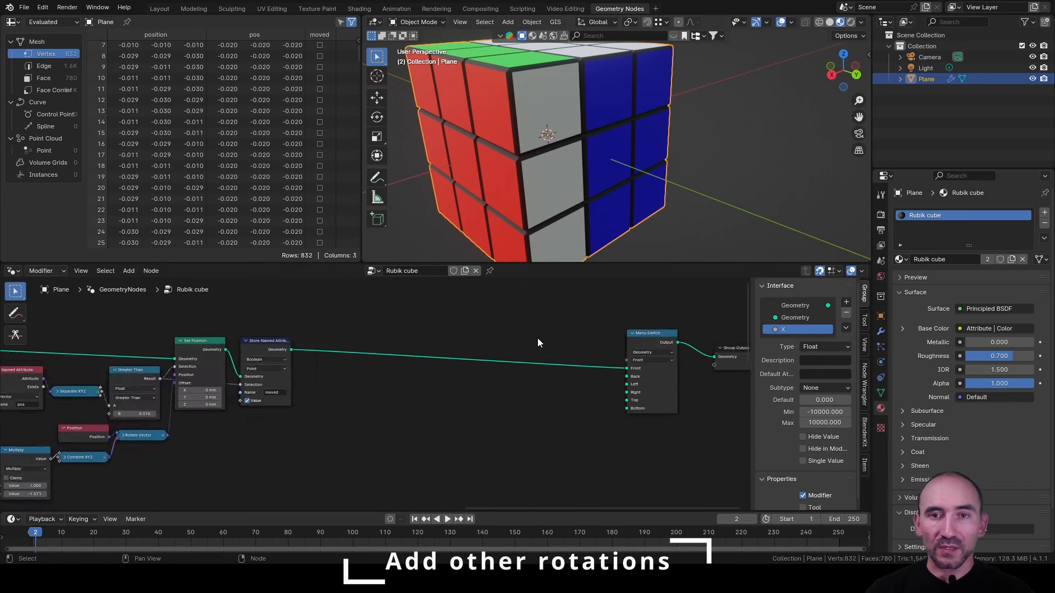
pyautogui.moveTo(538, 338); pyautogui.dragTo(263, 346, button='middle')
pyautogui.moveTo(384, 342); pyautogui.dragTo(130, 331)
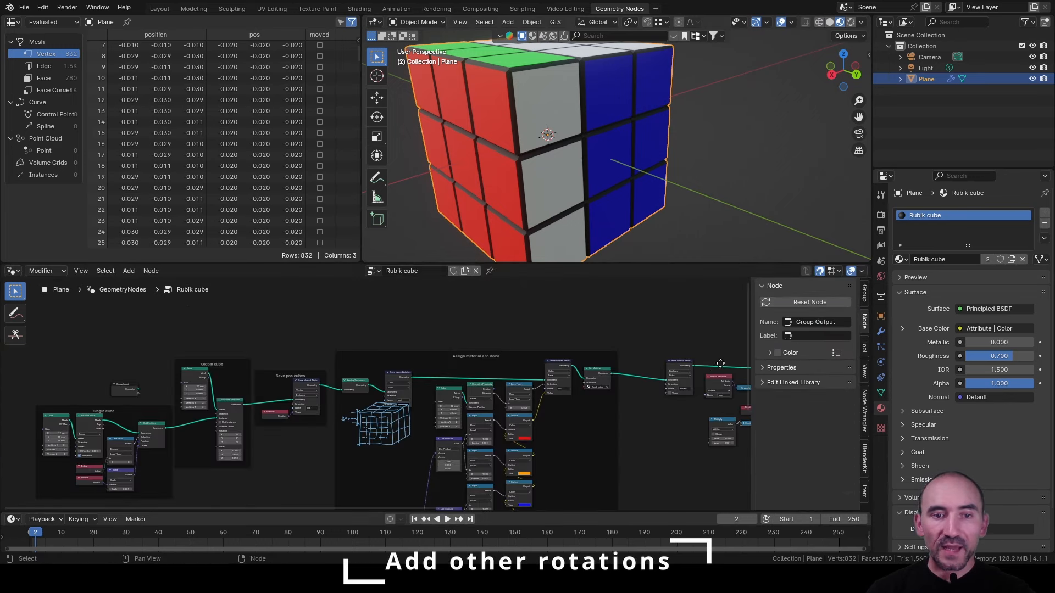
# Link the Global cube's Mesh output to a new Reroute placed above the Menu Switch node.
pyautogui.scroll(5, 368, 394)
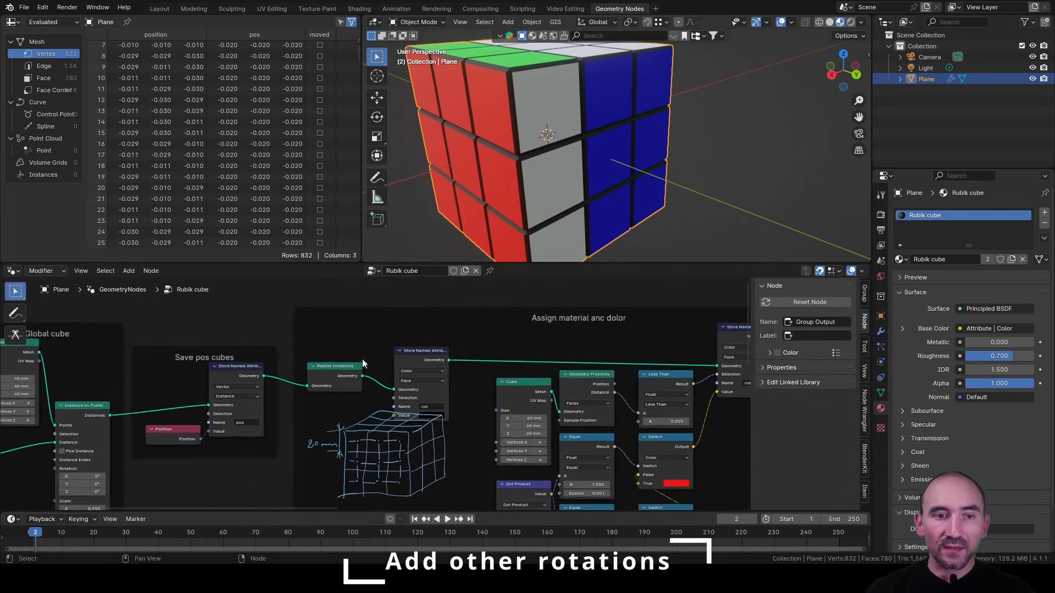
pyautogui.moveTo(39, 352); pyautogui.dragTo(109, 324)
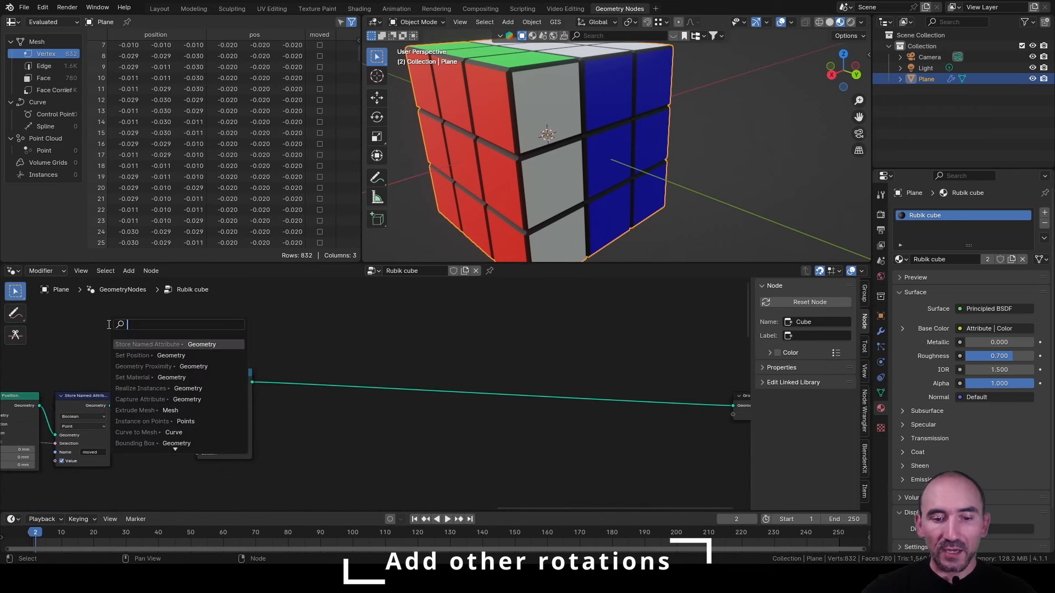
pyautogui.write('re')
pyautogui.press('Return')
pyautogui.click(254, 319)
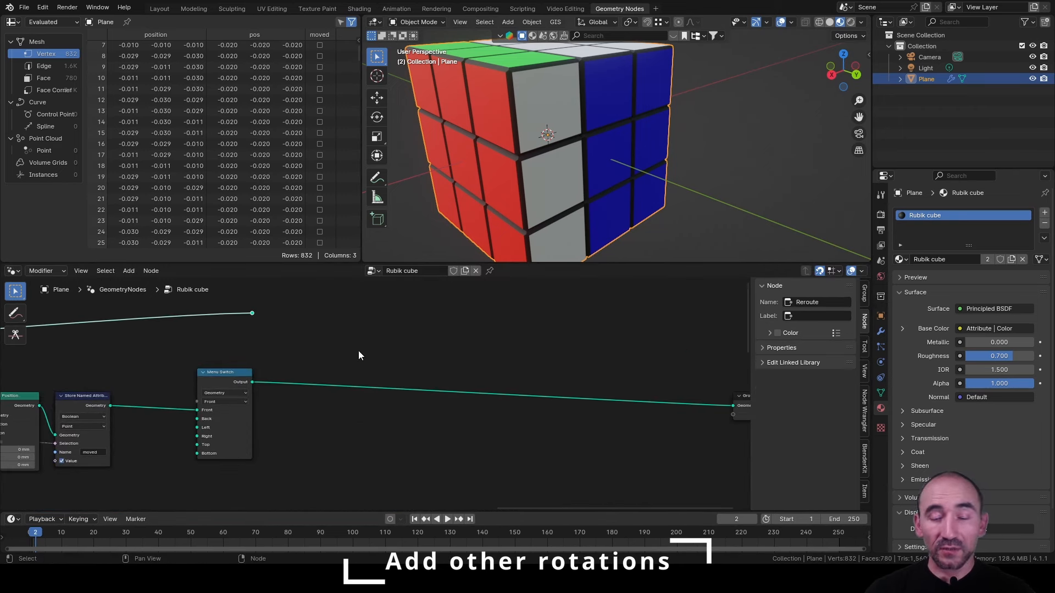
# Add a Store Named Attribute node named "pos" after Menu Switch, with its geometry input fed by the Menu Switch output.
pyautogui.hotkey('shift', 'a')
pyautogui.write('store n')
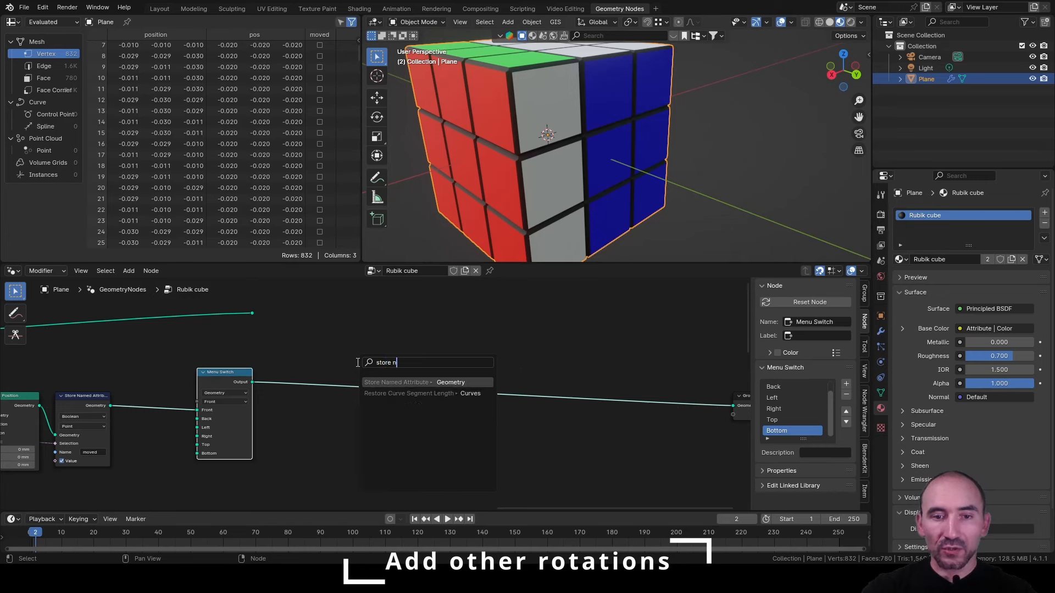
pyautogui.press('Return')
pyautogui.click(503, 384)
pyautogui.scroll(2, 504, 384)
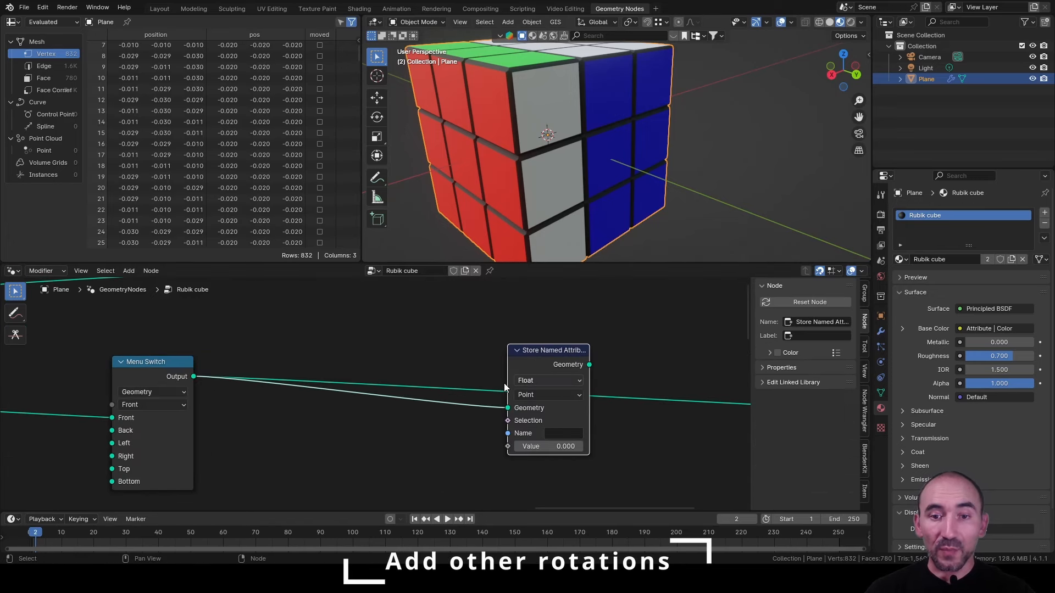
pyautogui.click(563, 434)
pyautogui.write('pos')
pyautogui.press('Return')
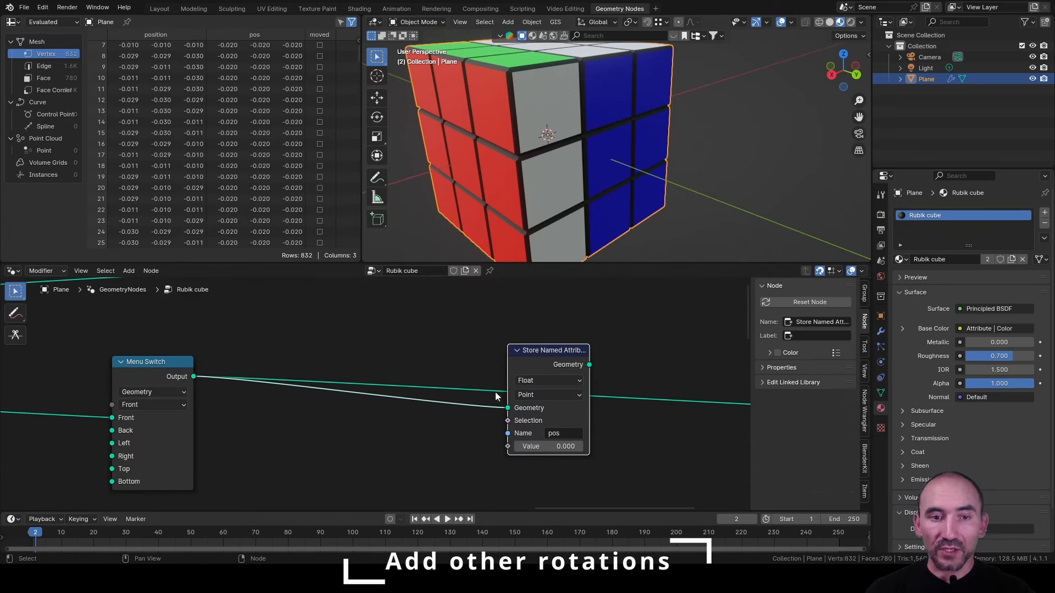
# Add a Named Attribute node near the "pos" Store Named Attribute node and have it read the Boolean attribute "moved".
pyautogui.scroll(-2, 473, 379)
pyautogui.moveTo(348, 379); pyautogui.dragTo(521, 348, button='middle')
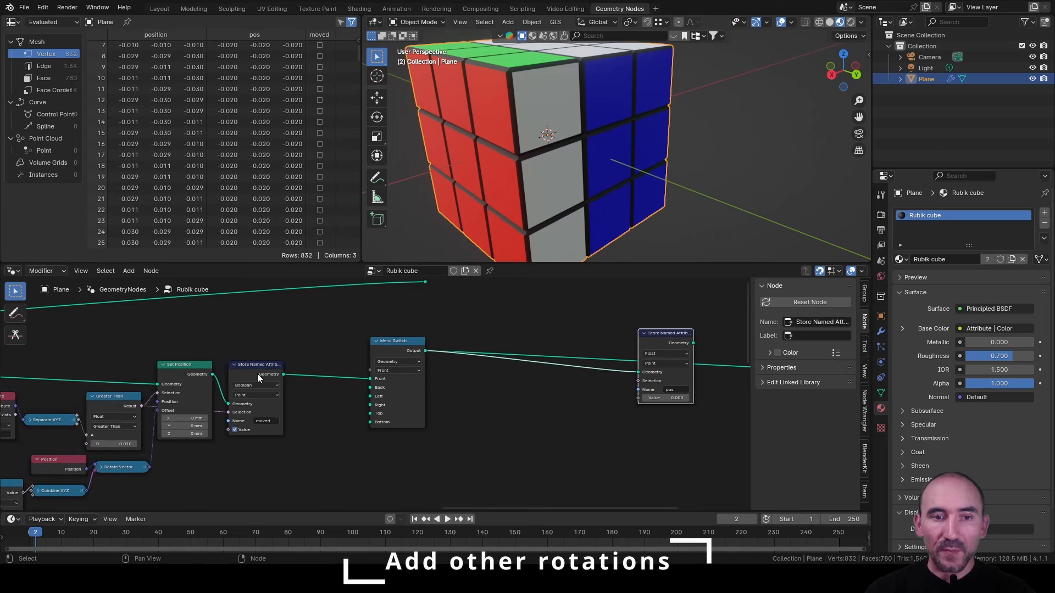
pyautogui.scroll(2, 197, 430)
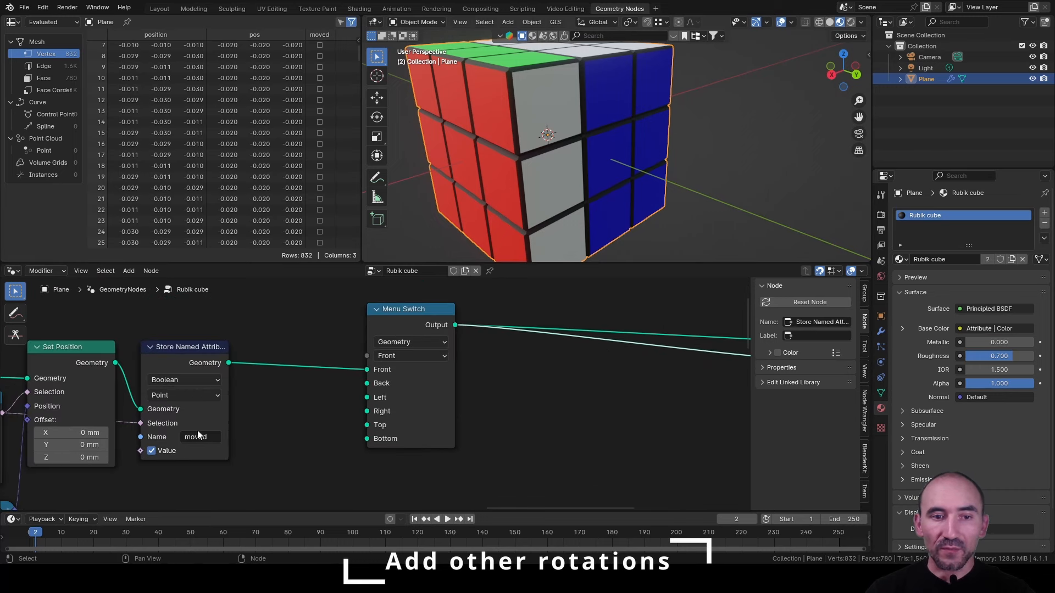
pyautogui.scroll(-3, 544, 159)
pyautogui.moveTo(577, 354); pyautogui.dragTo(369, 387, button='middle')
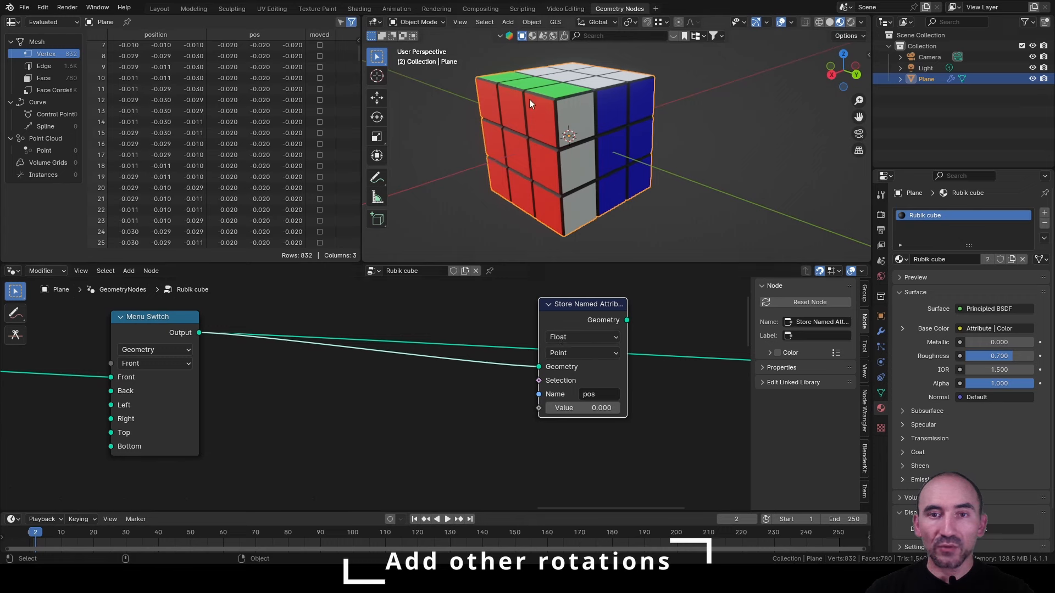
pyautogui.moveTo(591, 251); pyautogui.dragTo(509, 76, button='middle')
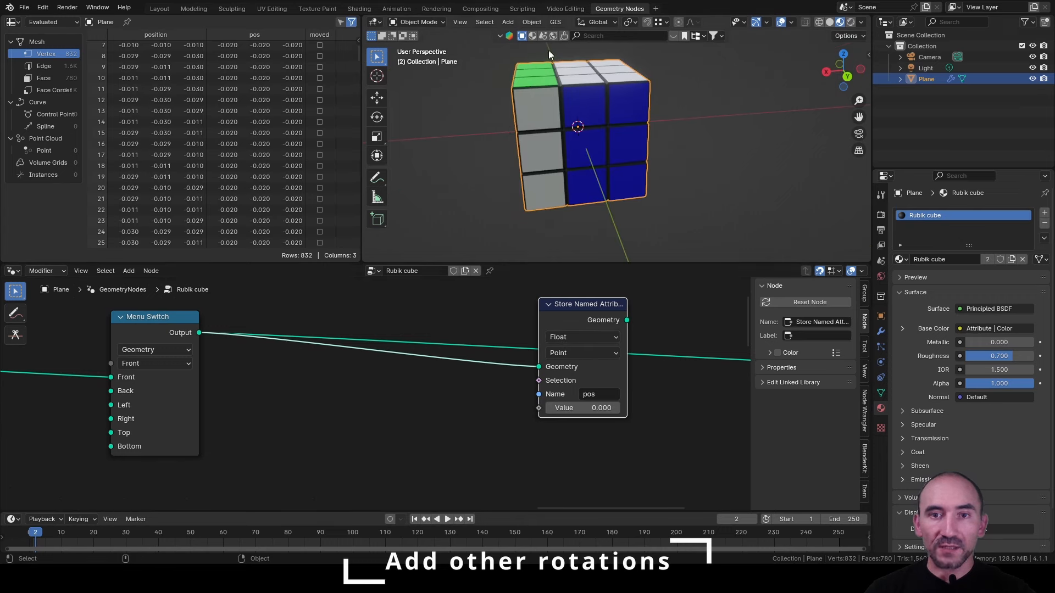
pyautogui.press('F3')
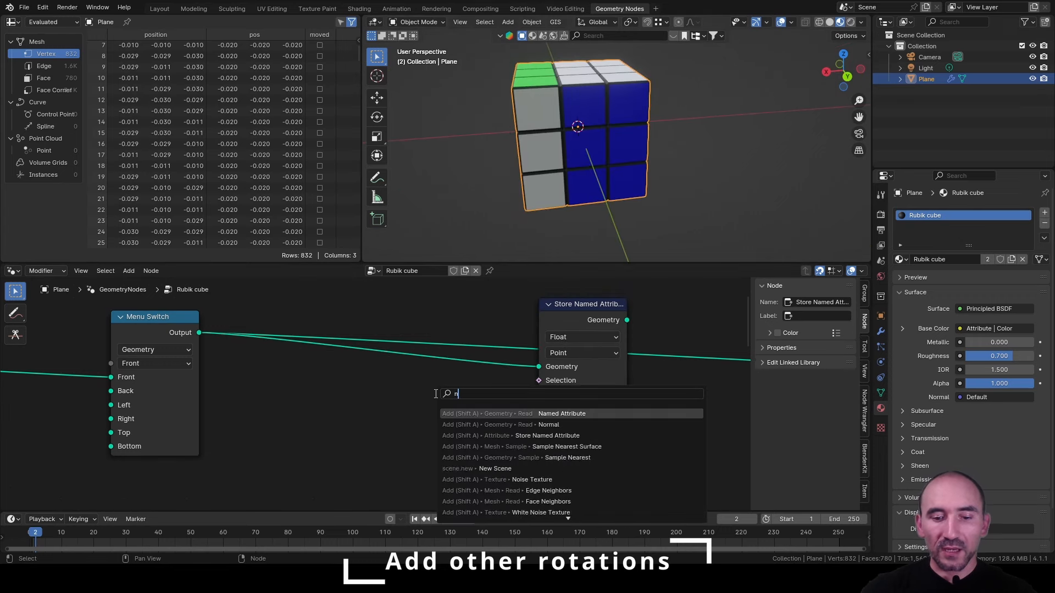
pyautogui.write('name')
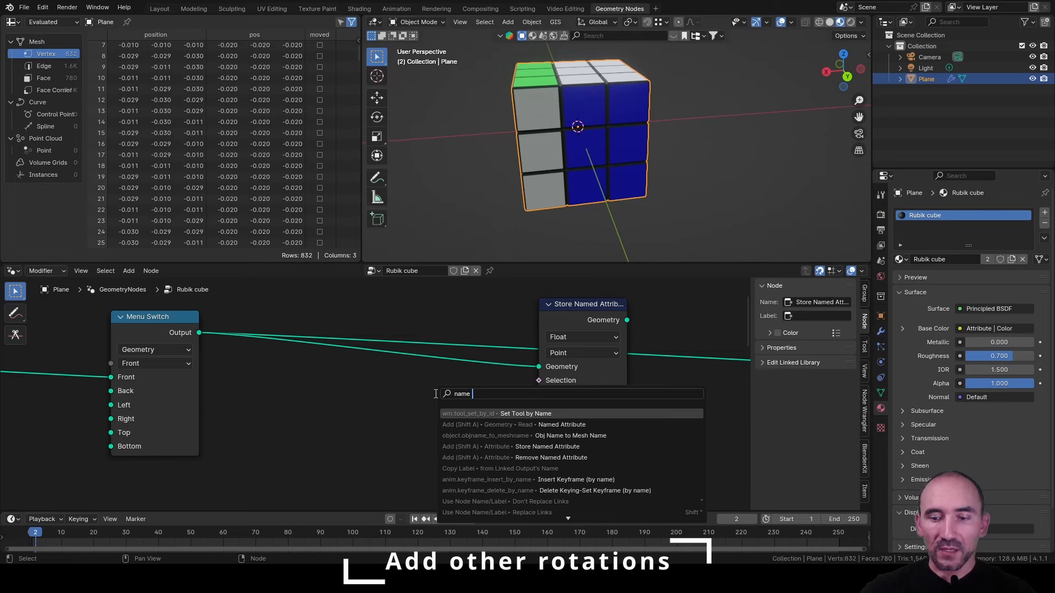
pyautogui.press('Down')
pyautogui.press('Return')
pyautogui.click(424, 355)
pyautogui.click(481, 429)
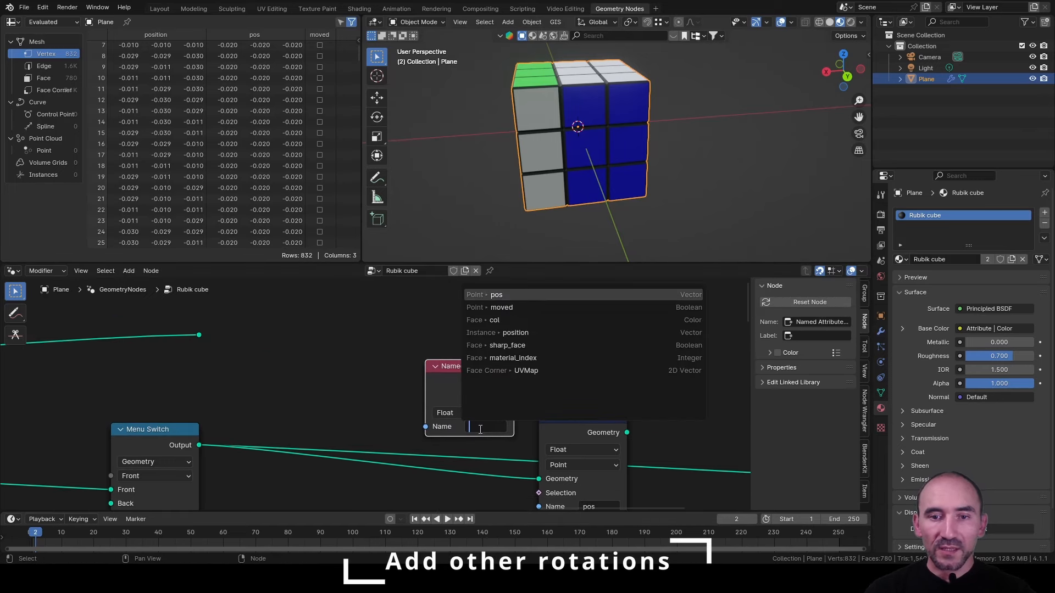
pyautogui.click(502, 307)
# Use the "moved" attribute as the selection of the "pos" storage node and connect that node's geometry to Group Output.
pyautogui.moveTo(504, 386); pyautogui.dragTo(396, 317, button='middle')
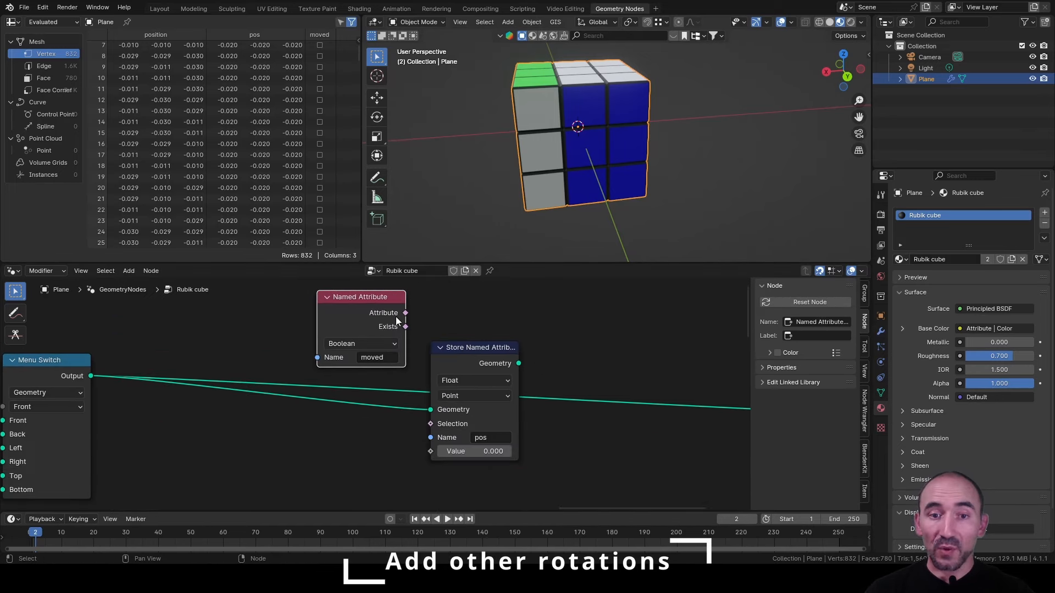
pyautogui.moveTo(407, 316); pyautogui.dragTo(434, 428)
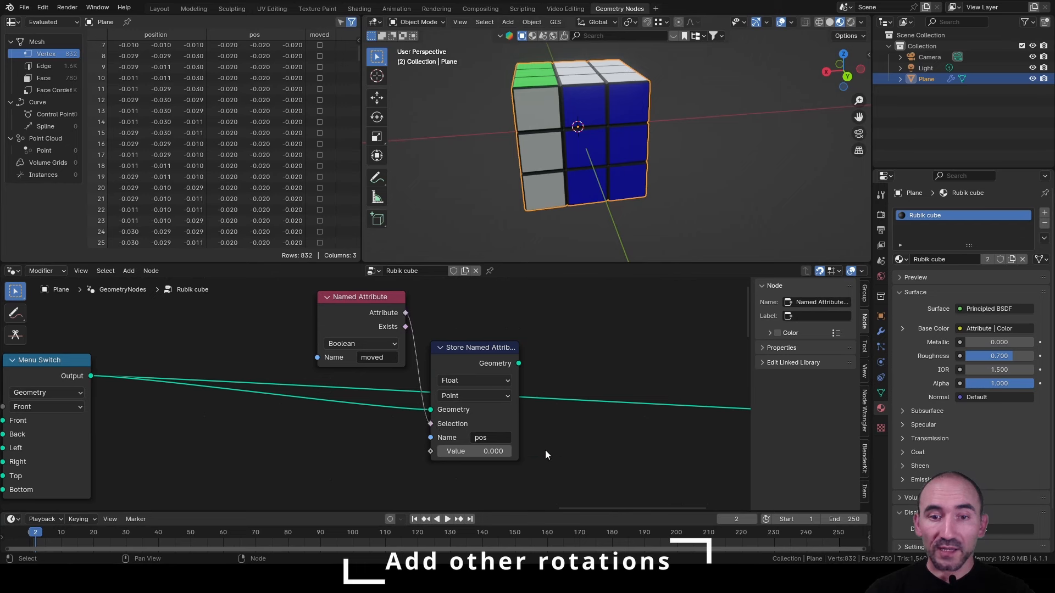
pyautogui.scroll(-1, 556, 390)
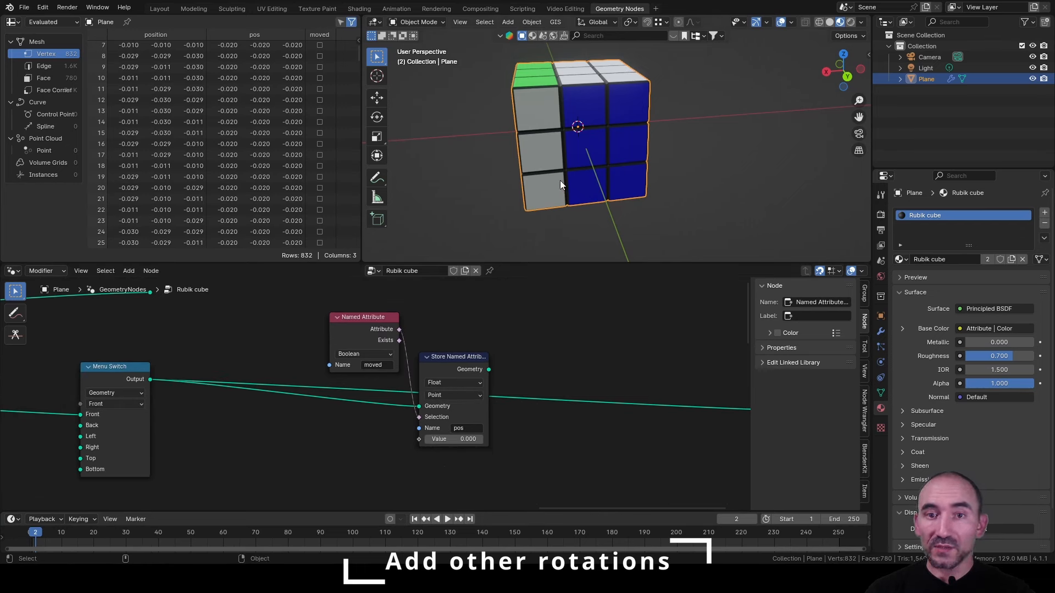
pyautogui.scroll(-1, 509, 377)
pyautogui.moveTo(472, 373); pyautogui.dragTo(702, 407)
# Shift the "pos" storage node and the "moved" Named Attribute node away from Menu Switch to leave room between them.
pyautogui.moveTo(358, 419); pyautogui.dragTo(429, 397, button='middle')
pyautogui.scroll(4, 426, 398)
pyautogui.moveTo(543, 336); pyautogui.dragTo(659, 323)
pyautogui.moveTo(456, 295); pyautogui.dragTo(585, 307)
pyautogui.moveTo(549, 189); pyautogui.dragTo(532, 114, button='middle')
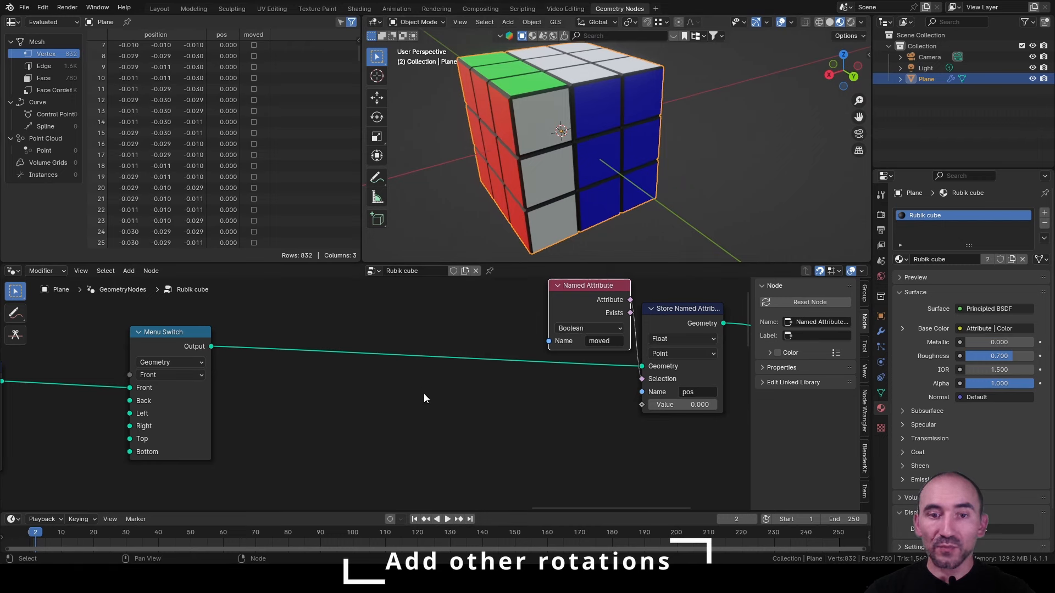
# Save the file and add a Geometry Proximity node between Menu Switch and the "pos" storage node.
pyautogui.click(402, 420)
pyautogui.hotkey('ctrl', 's')
pyautogui.press('F3')
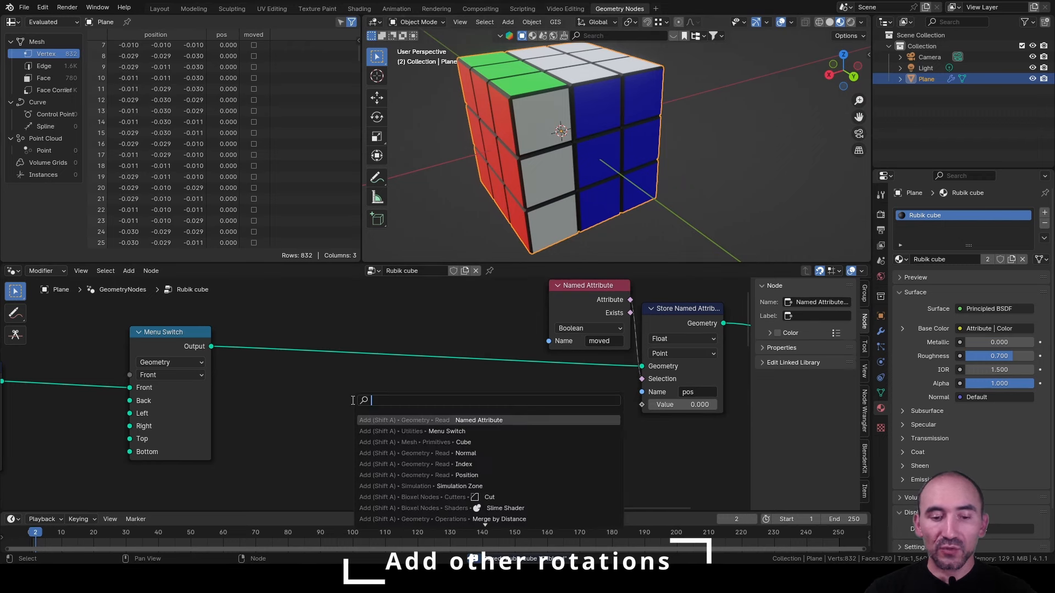
pyautogui.write('geometry pro')
pyautogui.press('Return')
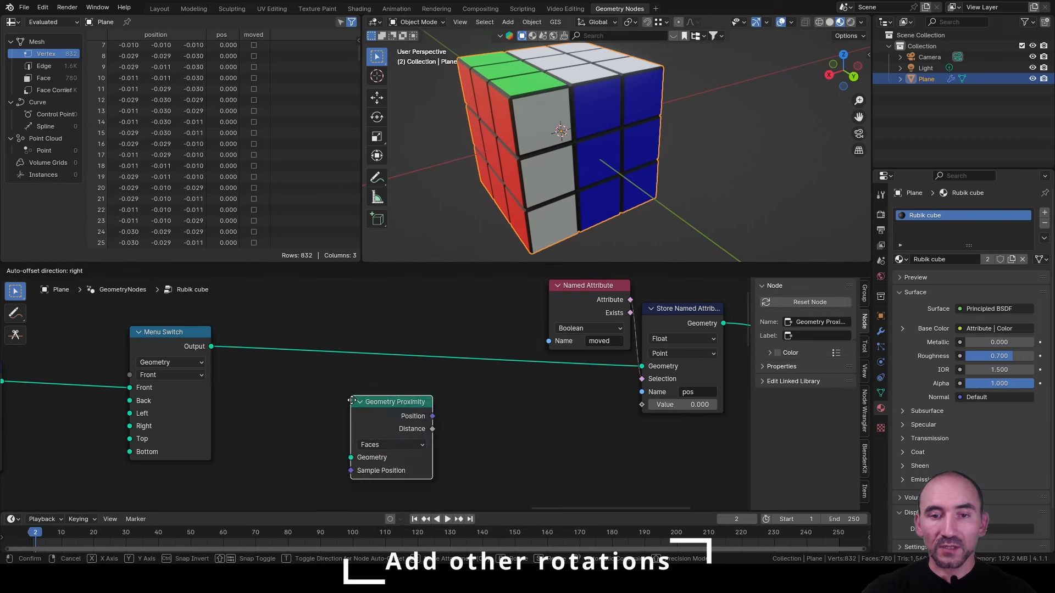
pyautogui.click(447, 379)
pyautogui.scroll(-2, 448, 375)
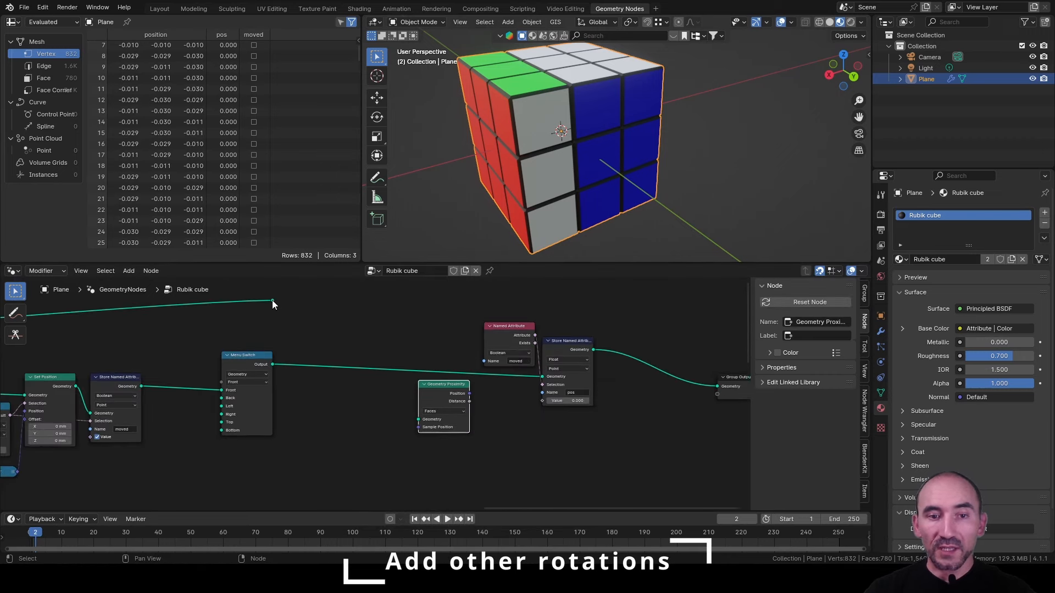
# Feed the original cube points from the upper reroute into Geometry Proximity and set its target geometry to Points.
pyautogui.moveTo(272, 300); pyautogui.dragTo(419, 420)
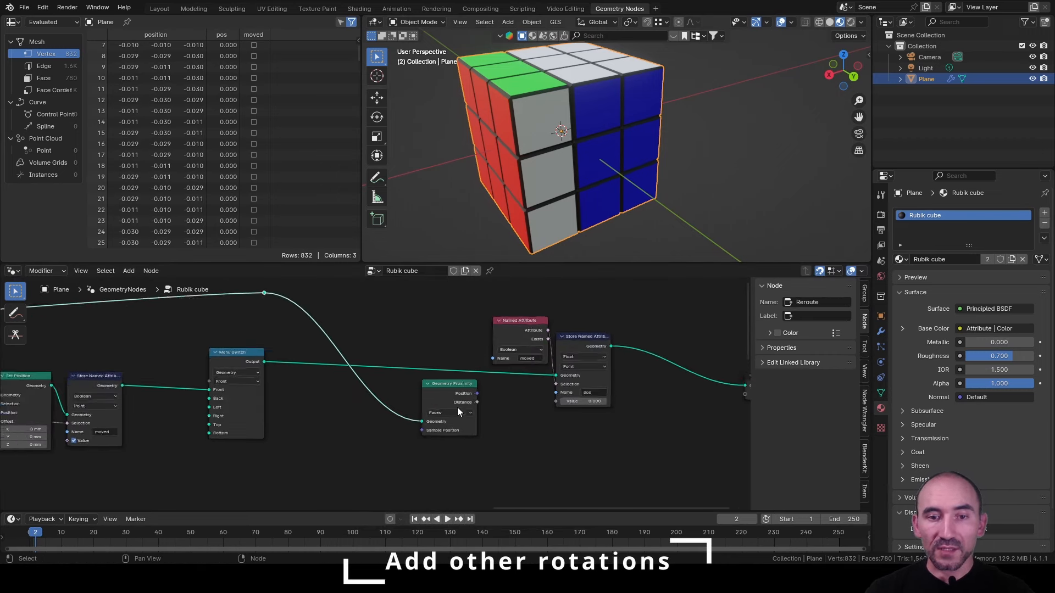
pyautogui.scroll(2, 457, 407)
pyautogui.click(486, 421)
pyautogui.click(493, 450)
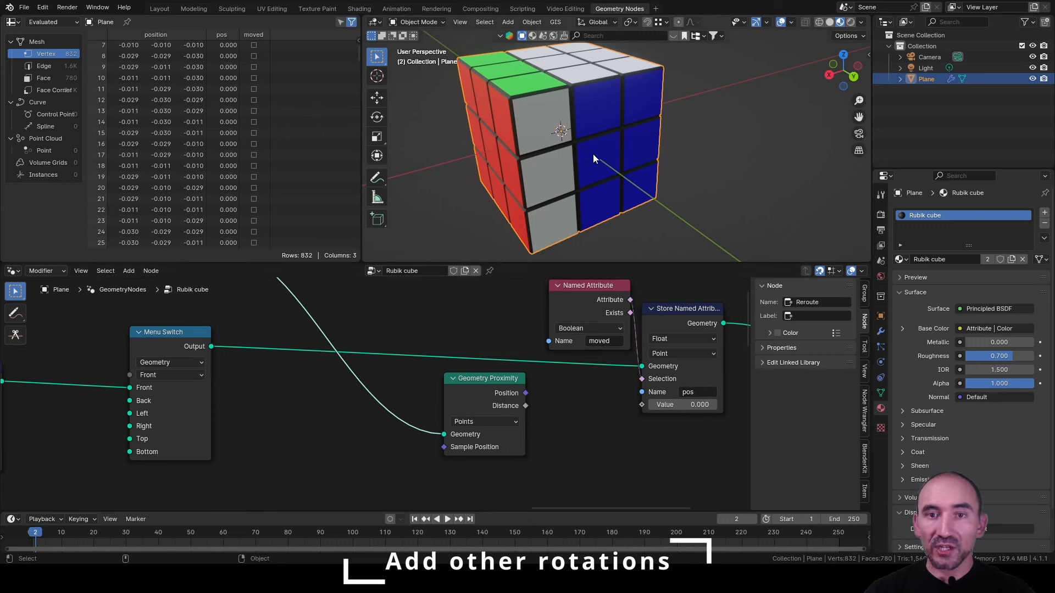
# Set the "pos" storage node to Vector with Geometry Proximity's Position as its value, and save the file.
pyautogui.click(679, 338)
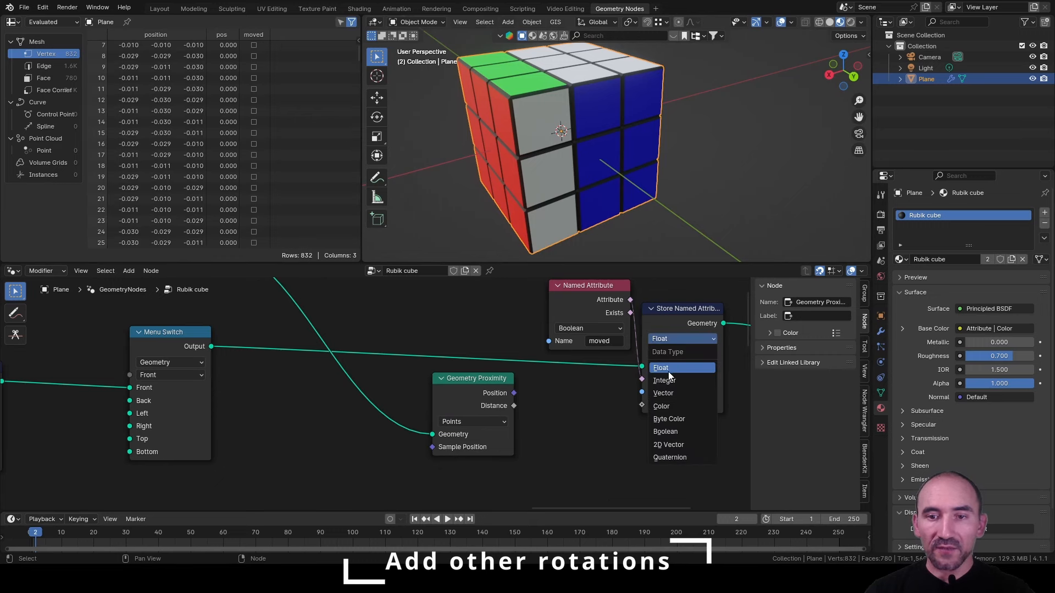
pyautogui.click(667, 393)
pyautogui.moveTo(515, 393); pyautogui.dragTo(531, 393)
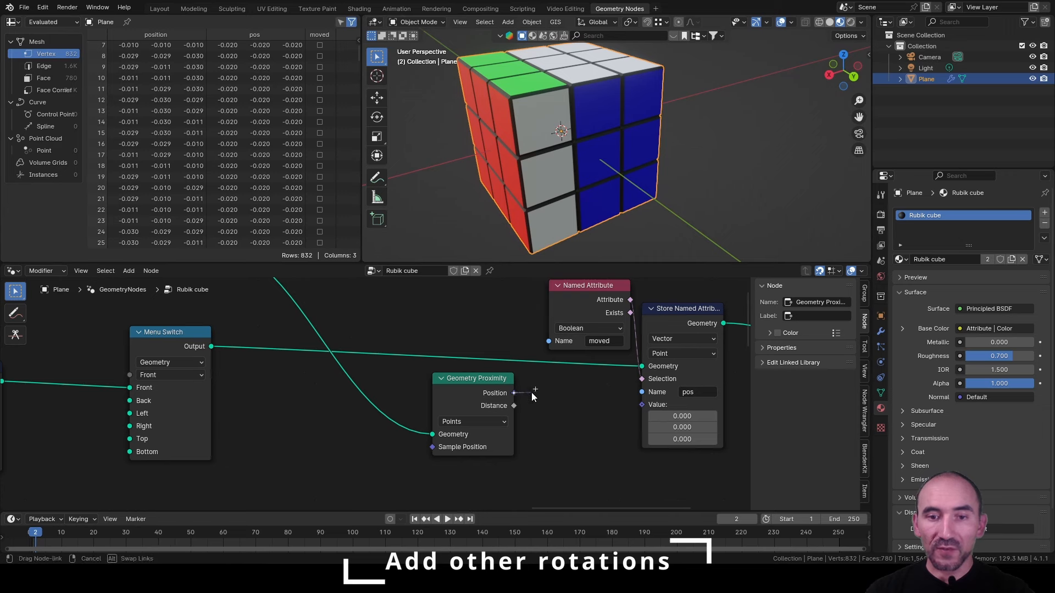
pyautogui.moveTo(620, 403); pyautogui.dragTo(642, 404)
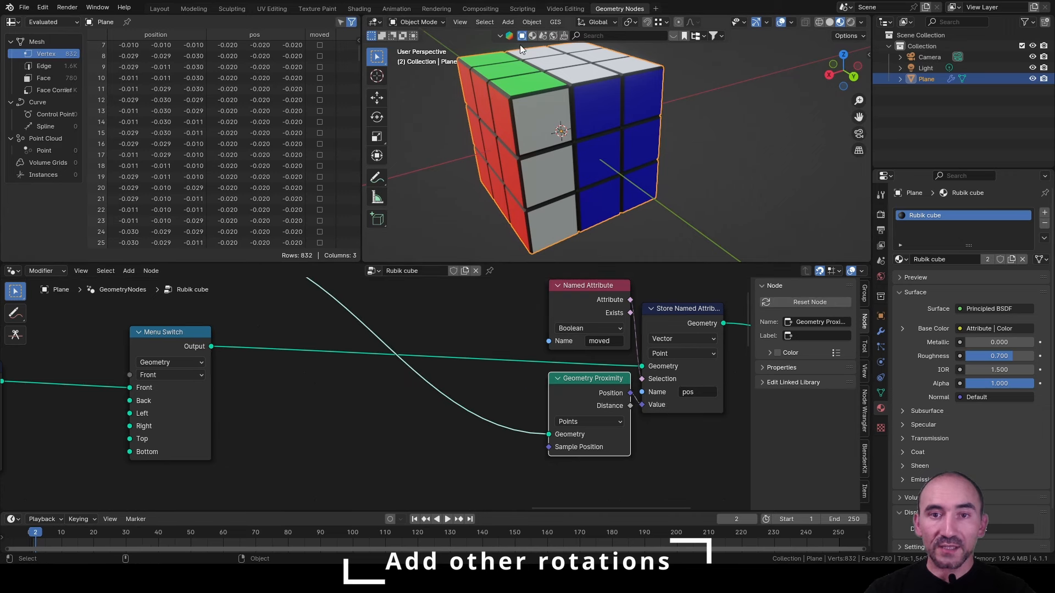
pyautogui.moveTo(480, 388); pyautogui.dragTo(404, 427, button='middle')
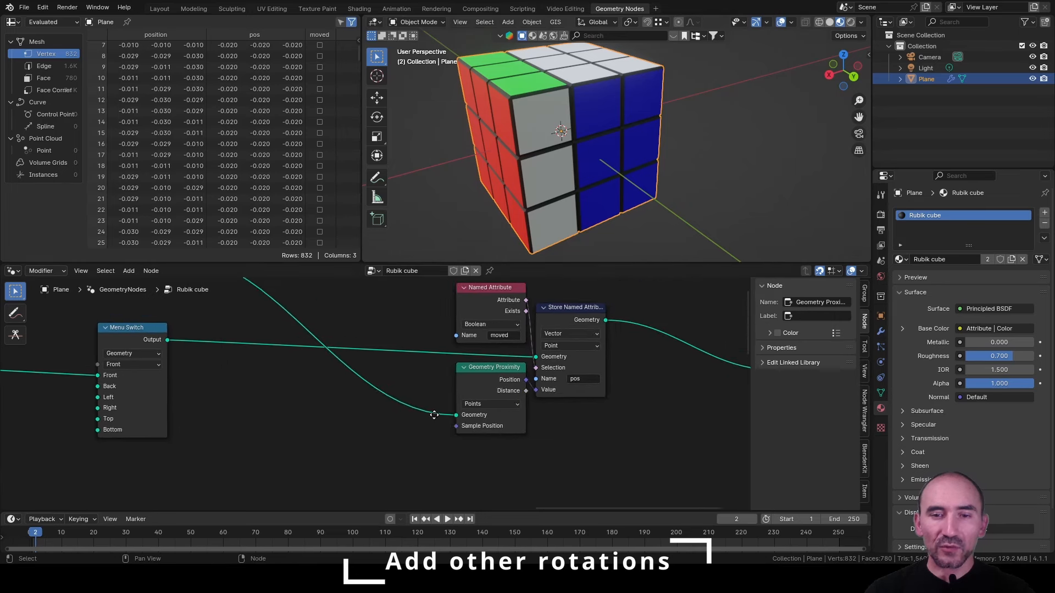
pyautogui.hotkey('ctrl', 's')
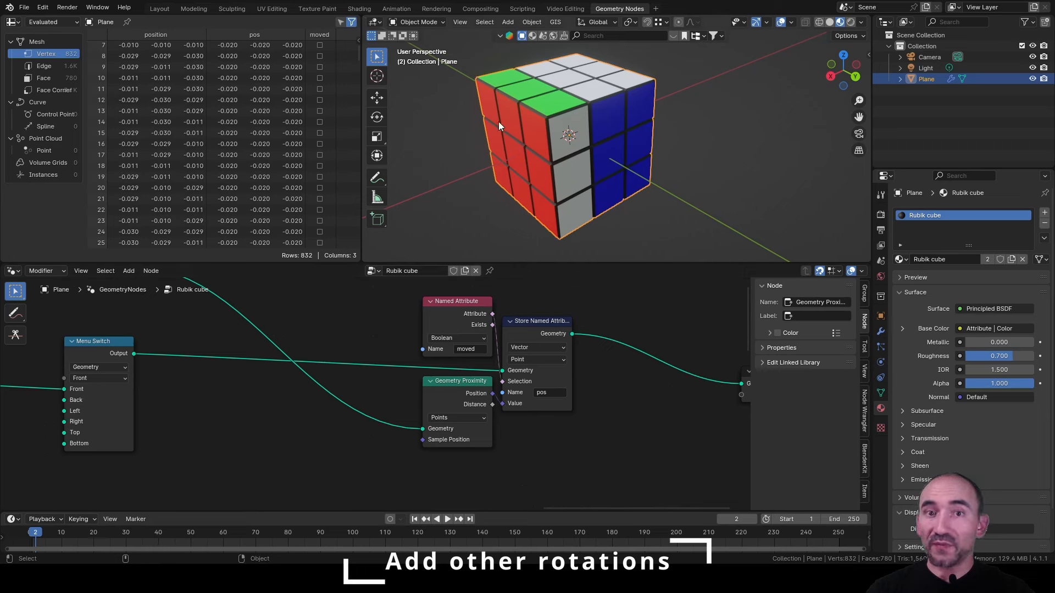
# Examine the Front rotation nodes, from the "pos" Named Attribute down to the Multiply node's values.
pyautogui.scroll(-7, 217, 404)
pyautogui.moveTo(206, 385); pyautogui.dragTo(374, 375, button='middle')
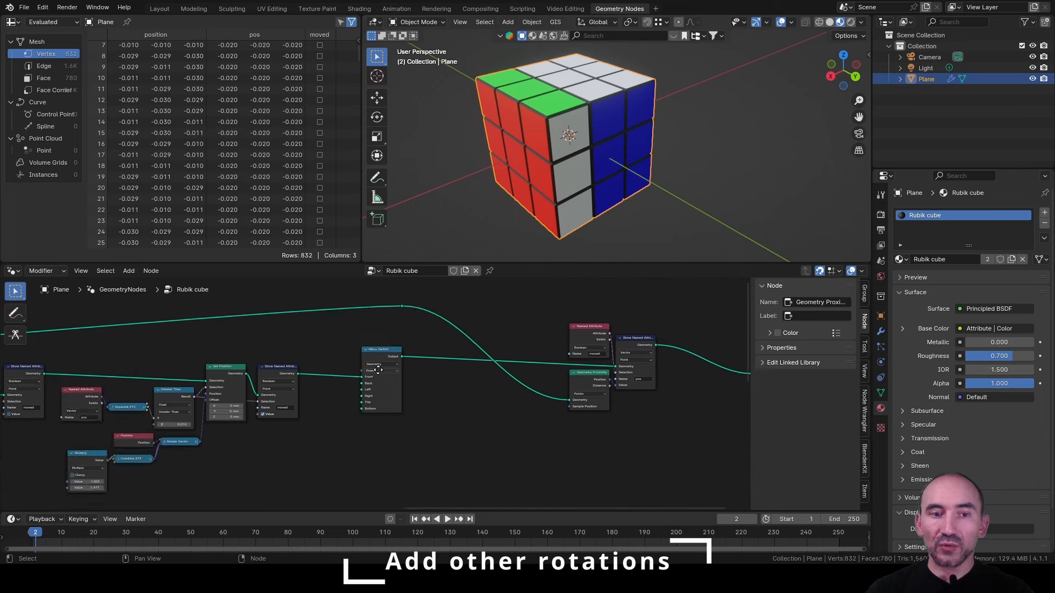
pyautogui.scroll(6, 225, 404)
pyautogui.moveTo(226, 405); pyautogui.dragTo(467, 365, button='middle')
pyautogui.scroll(1, 382, 390)
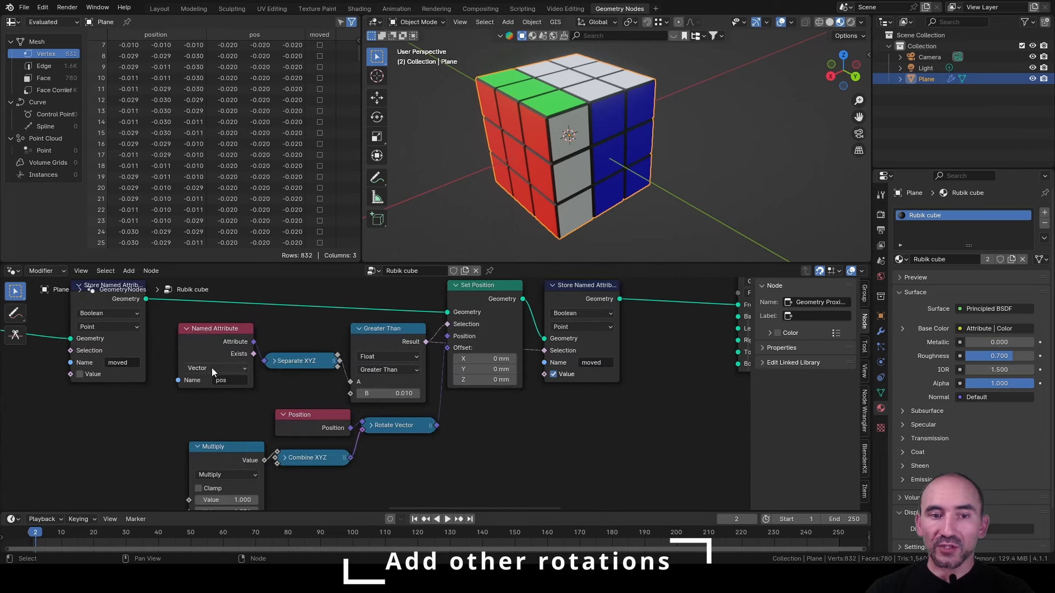
pyautogui.scroll(-1, 223, 465)
pyautogui.moveTo(281, 438); pyautogui.dragTo(213, 400, button='middle')
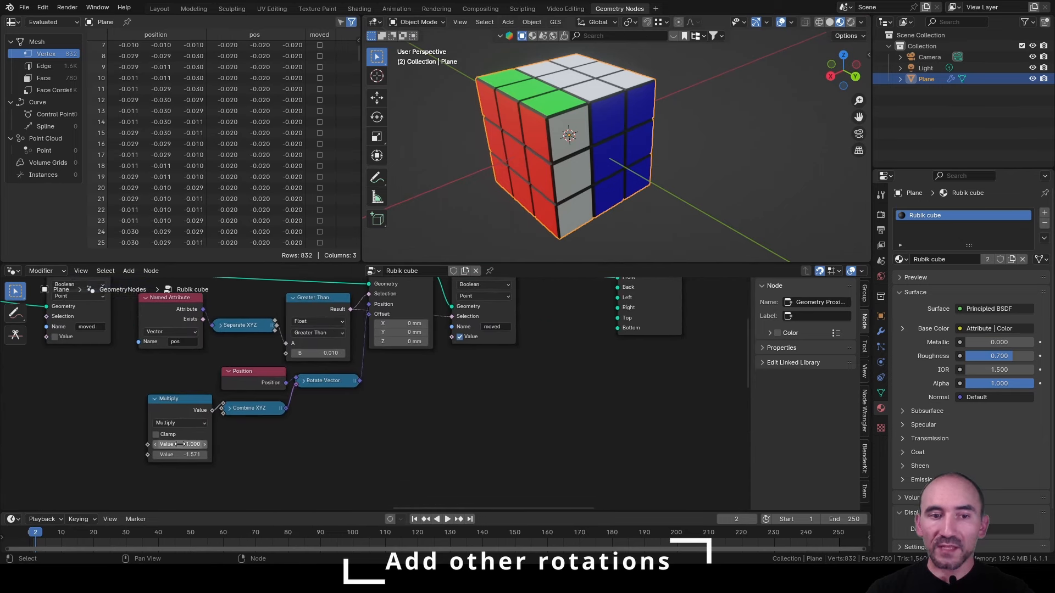
# Add a geometry Switch node between the "pos" storage node and Group Output.
pyautogui.moveTo(623, 356); pyautogui.dragTo(76, 455, button='middle')
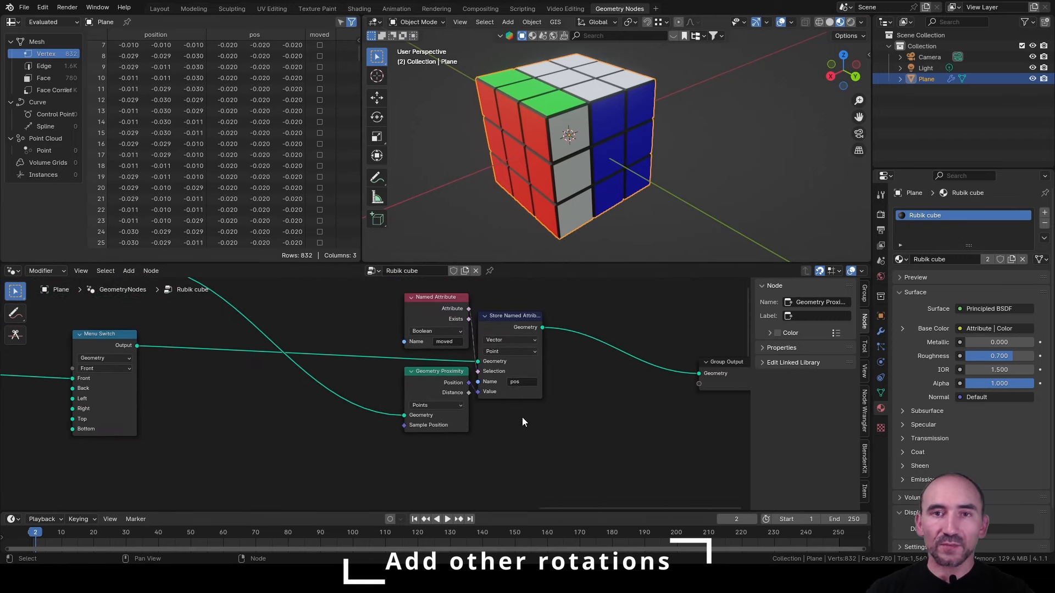
pyautogui.press('F3')
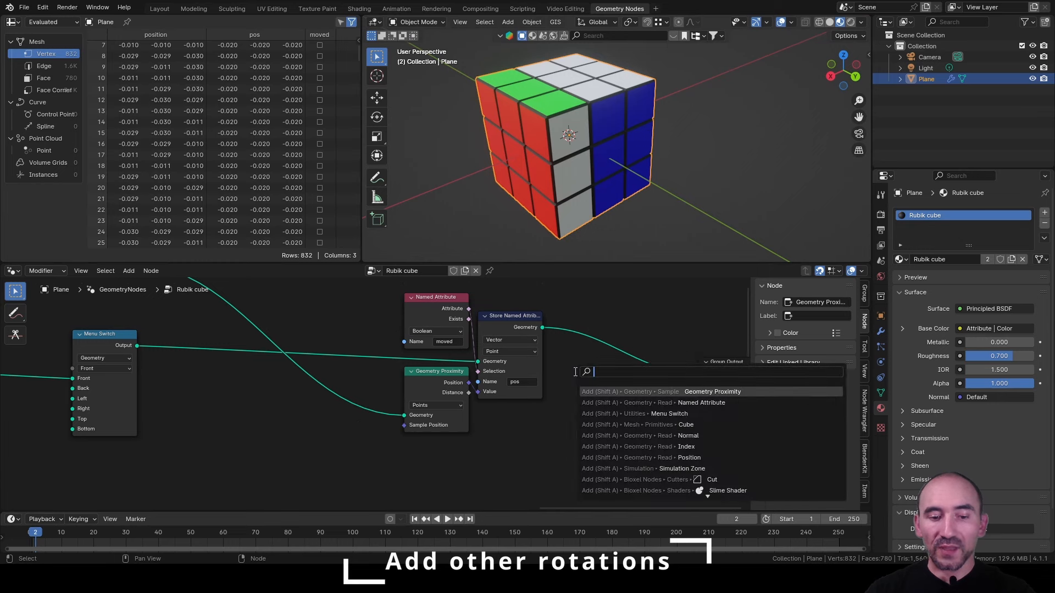
pyautogui.write('switch')
pyautogui.press('Return')
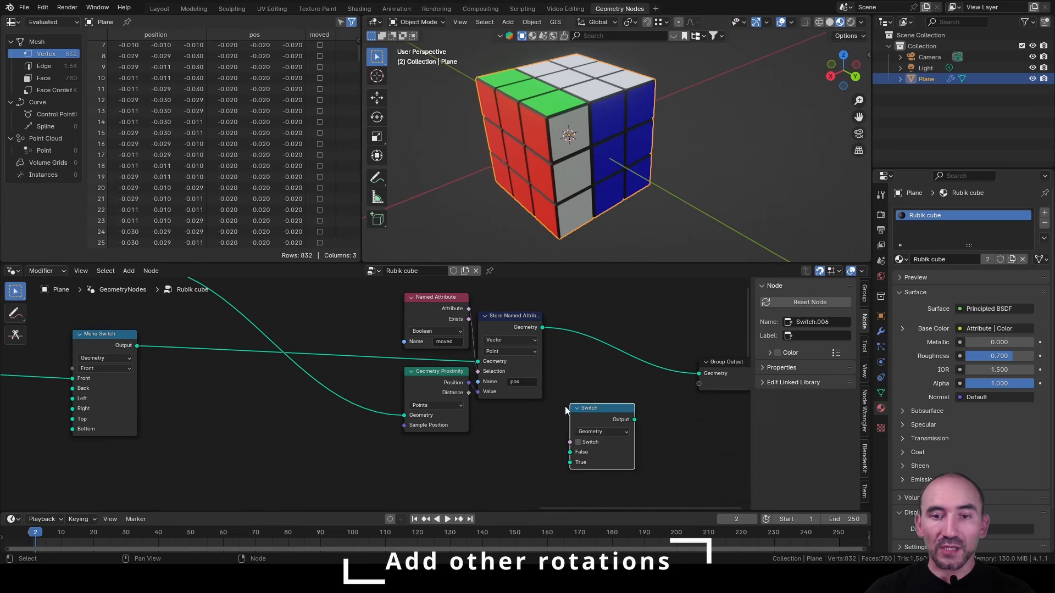
pyautogui.click(565, 407)
pyautogui.moveTo(565, 407); pyautogui.dragTo(563, 379, button='middle')
# Add a Value node that drives the first value of the Multiply node in the Front rotation.
pyautogui.moveTo(153, 442); pyautogui.dragTo(851, 370, button='middle')
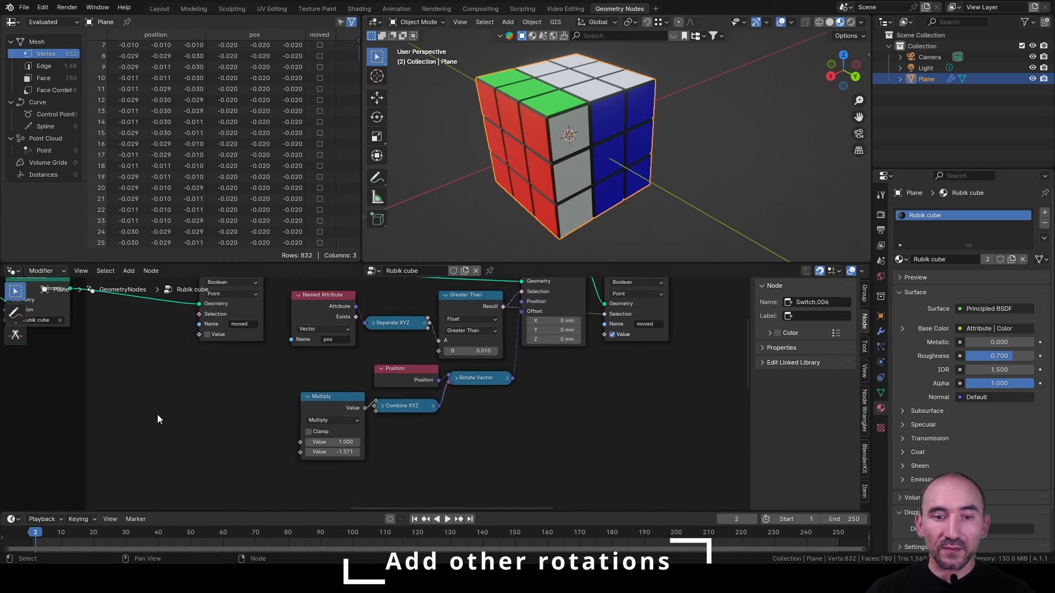
pyautogui.scroll(1, 239, 421)
pyautogui.moveTo(288, 450); pyautogui.dragTo(198, 425)
pyautogui.write('val')
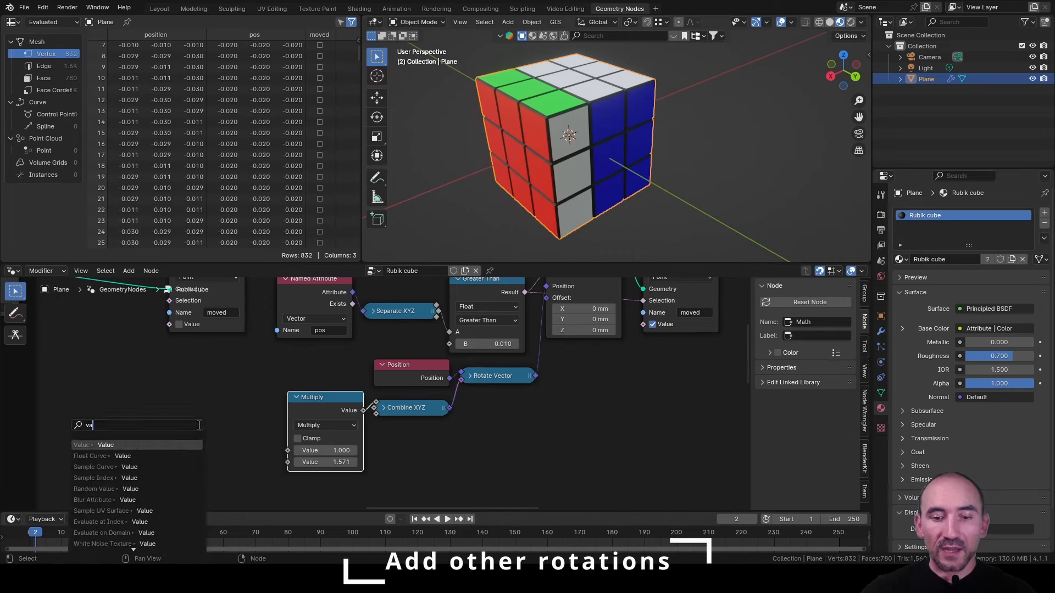
pyautogui.press('Return')
pyautogui.click(198, 446)
# Extend the Value node's output to a new Fraction math node placed below Geometry Proximity.
pyautogui.scroll(-7, 511, 426)
pyautogui.moveTo(560, 423); pyautogui.dragTo(272, 409, button='middle')
pyautogui.moveTo(88, 406); pyautogui.dragTo(128, 409, button='middle')
pyautogui.hotkey('shift', 'a')
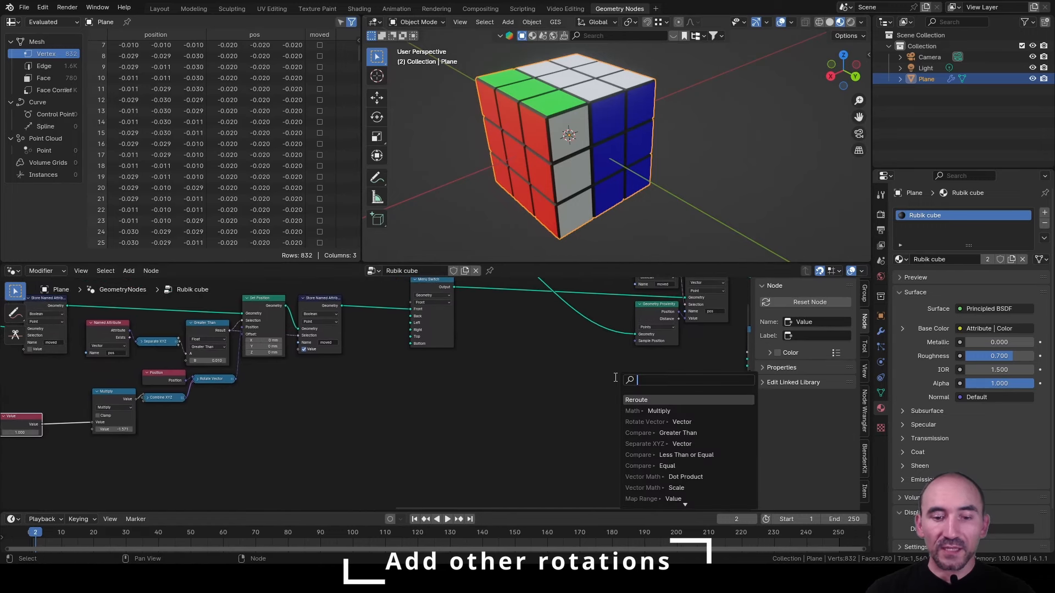
pyautogui.write('frac')
pyautogui.press('Return')
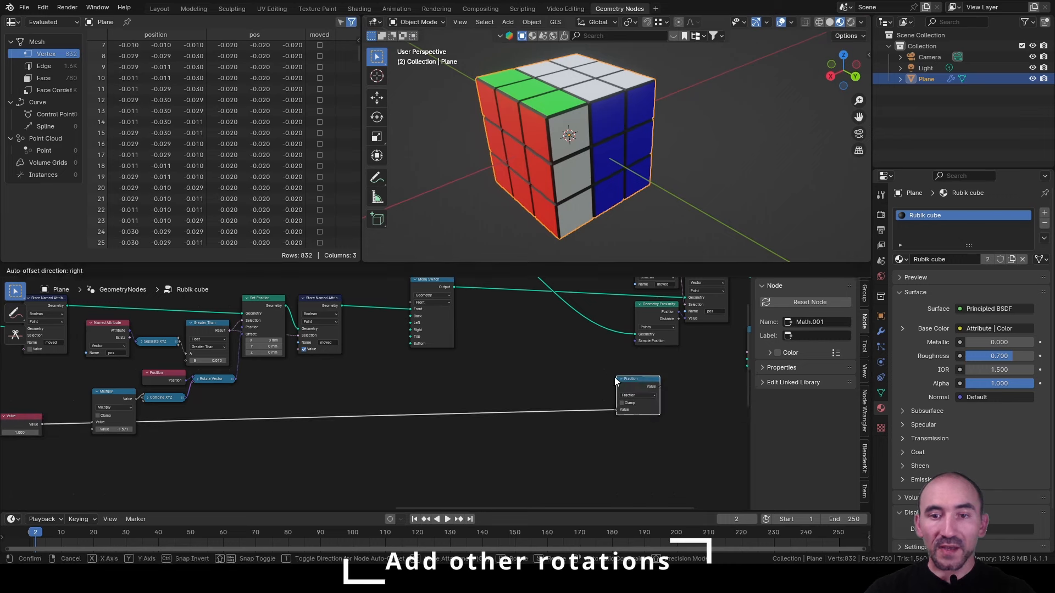
pyautogui.click(614, 378)
# Compare the Fraction result with an Equal node and use its result as the Switch node's condition.
pyautogui.moveTo(626, 374); pyautogui.dragTo(395, 406, button='middle')
pyautogui.scroll(8, 394, 405)
pyautogui.moveTo(432, 419); pyautogui.dragTo(316, 383)
pyautogui.moveTo(340, 398); pyautogui.dragTo(390, 401)
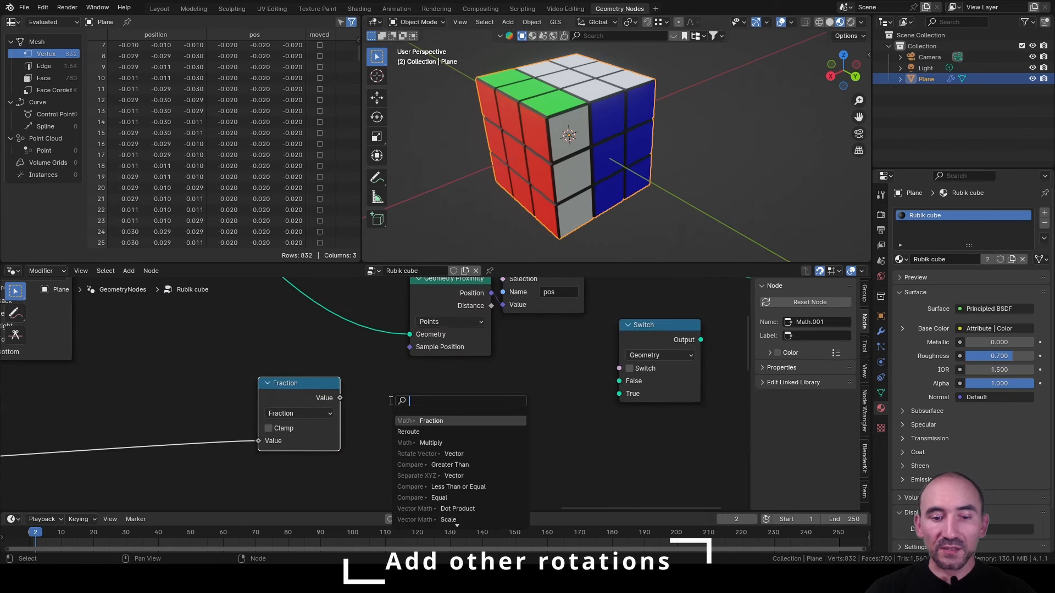
pyautogui.write('equ')
pyautogui.press('Return')
pyautogui.click(351, 388)
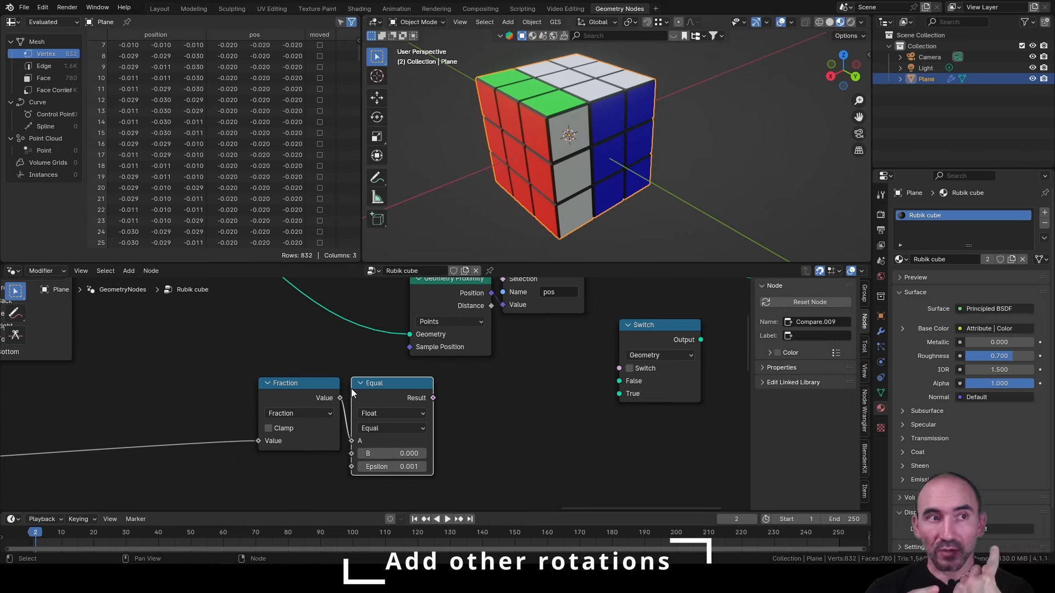
pyautogui.moveTo(434, 398); pyautogui.dragTo(619, 368)
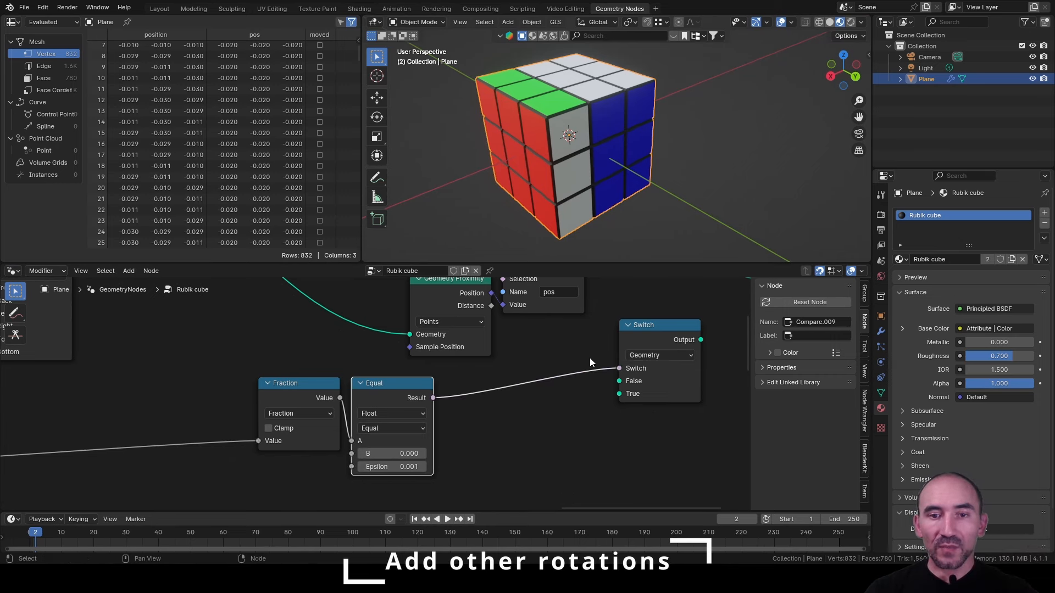
# Wire the "pos" storage geometry to the Switch's True, the Menu Switch geometry to False, and its output to Group Output.
pyautogui.scroll(-1, 584, 328)
pyautogui.moveTo(584, 328); pyautogui.dragTo(565, 408, button='middle')
pyautogui.moveTo(570, 312); pyautogui.dragTo(592, 469)
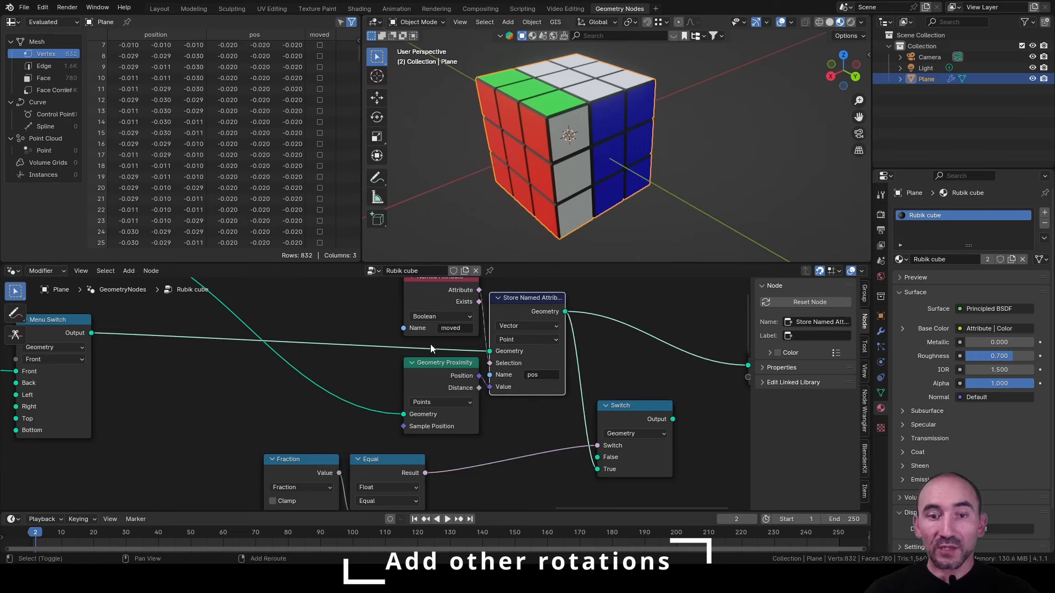
pyautogui.moveTo(424, 349); pyautogui.dragTo(596, 459)
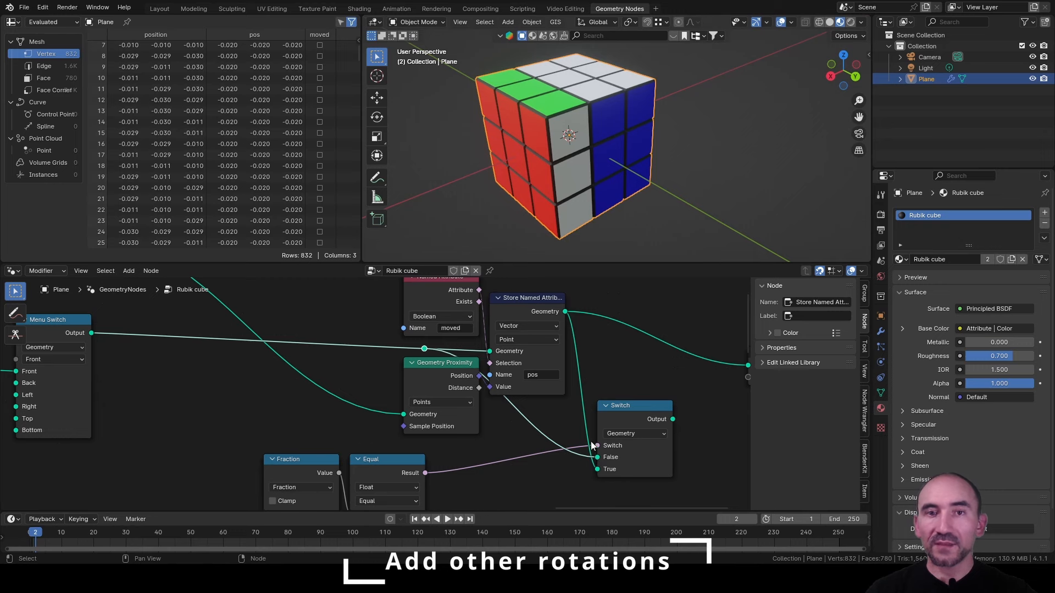
pyautogui.moveTo(591, 441); pyautogui.dragTo(453, 445, button='middle')
pyautogui.moveTo(534, 424); pyautogui.dragTo(605, 368)
# Set the Value node that drives the Front rotation to 2.
pyautogui.moveTo(92, 476); pyautogui.dragTo(247, 374, button='middle')
pyautogui.scroll(2, 247, 375)
pyautogui.moveTo(275, 364); pyautogui.dragTo(514, 456)
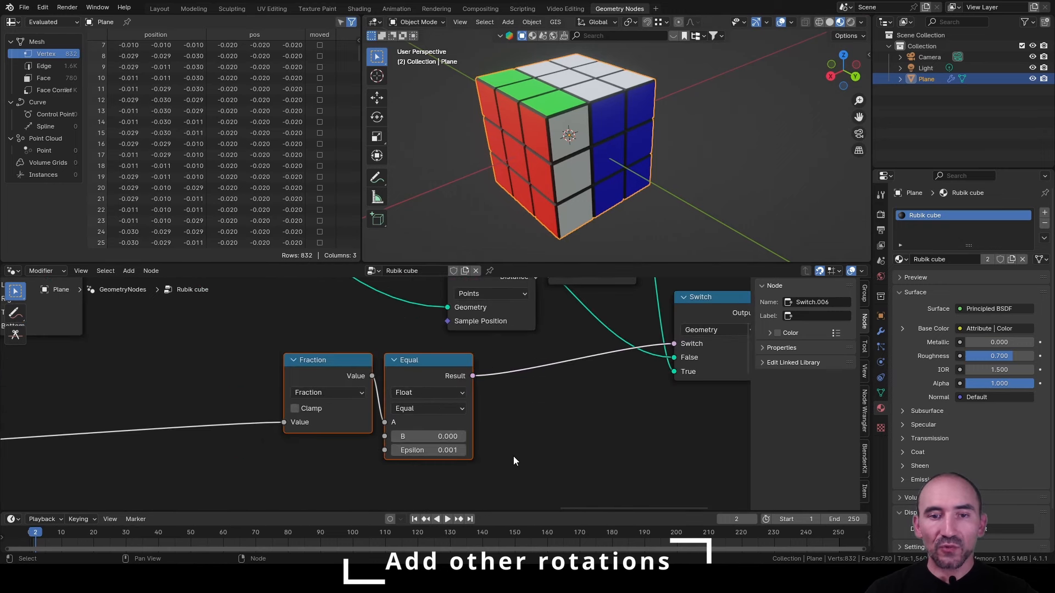
pyautogui.click(514, 456)
pyautogui.scroll(-3, 567, 417)
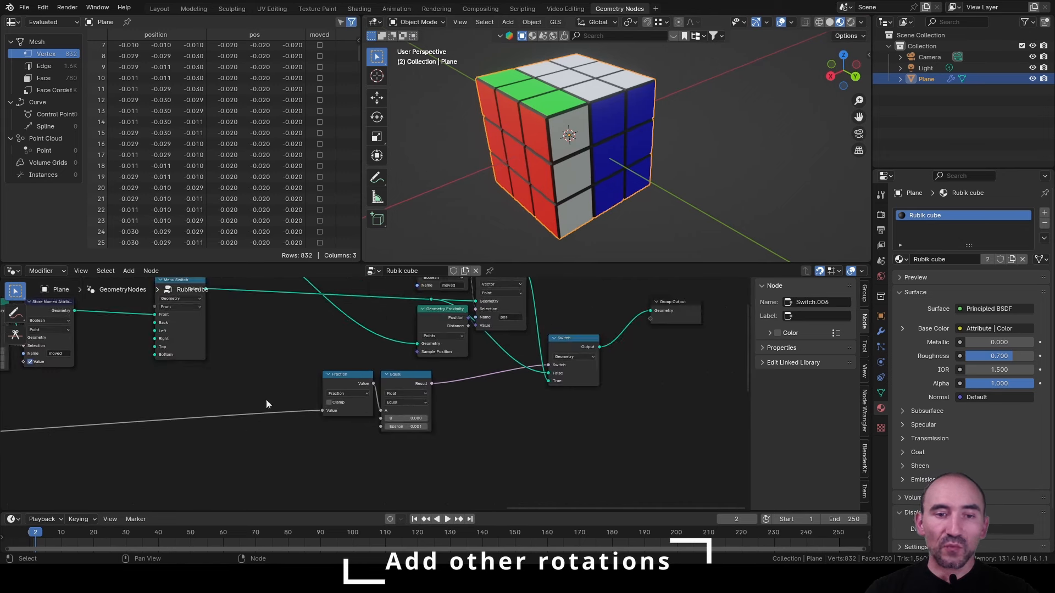
pyautogui.moveTo(266, 399); pyautogui.dragTo(557, 353, button='middle')
pyautogui.click(68, 405)
pyautogui.press('Home')
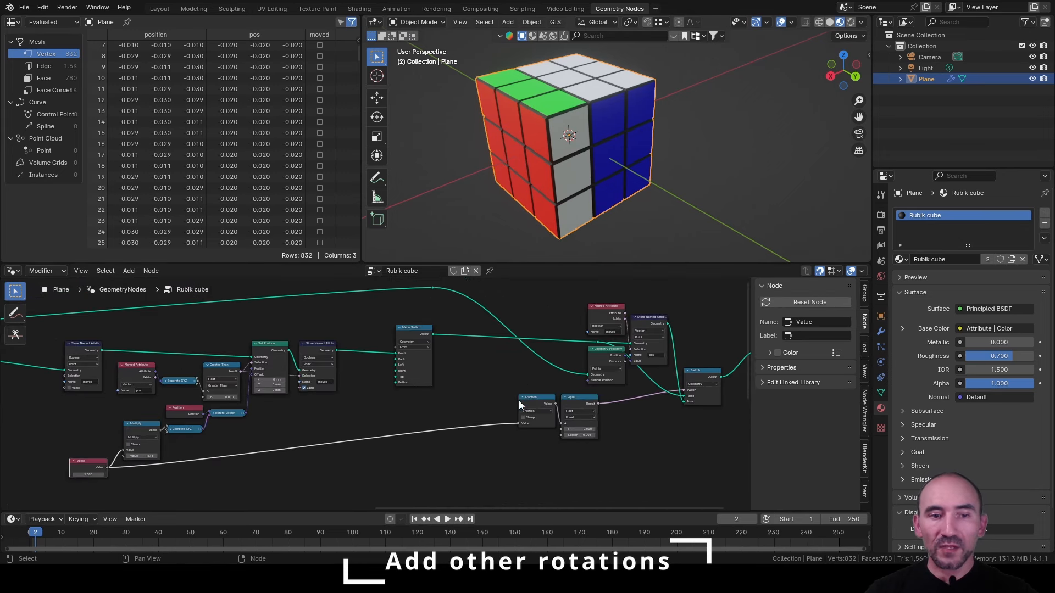
pyautogui.moveTo(88, 475)
pyautogui.mouseDown()
pyautogui.moveTo(65, 475)
pyautogui.moveTo(88, 475)
pyautogui.mouseUp()
pyautogui.click(88, 475)
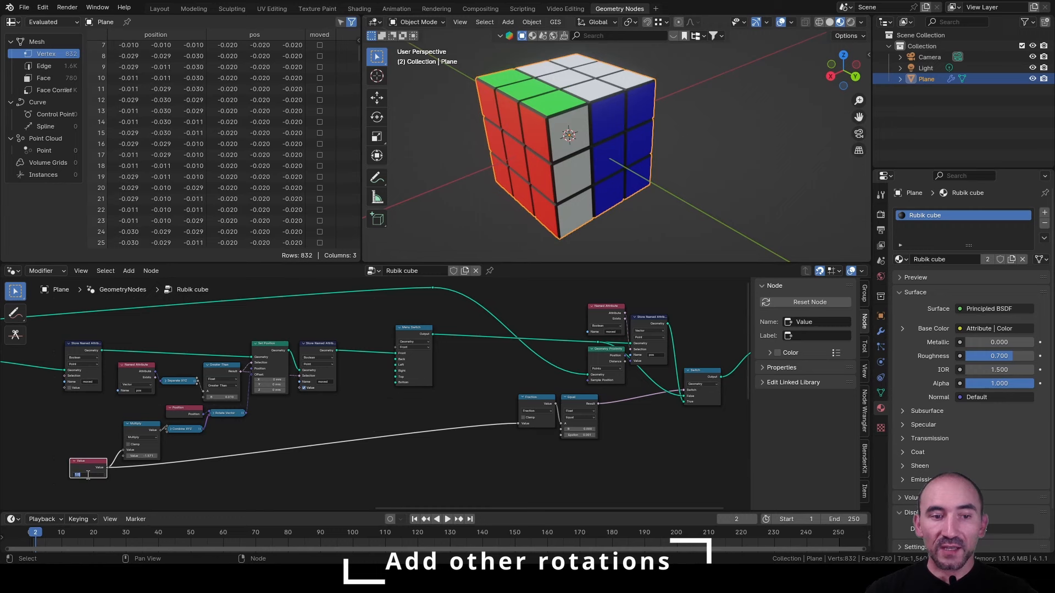
pyautogui.write('2')
pyautogui.press('Return')
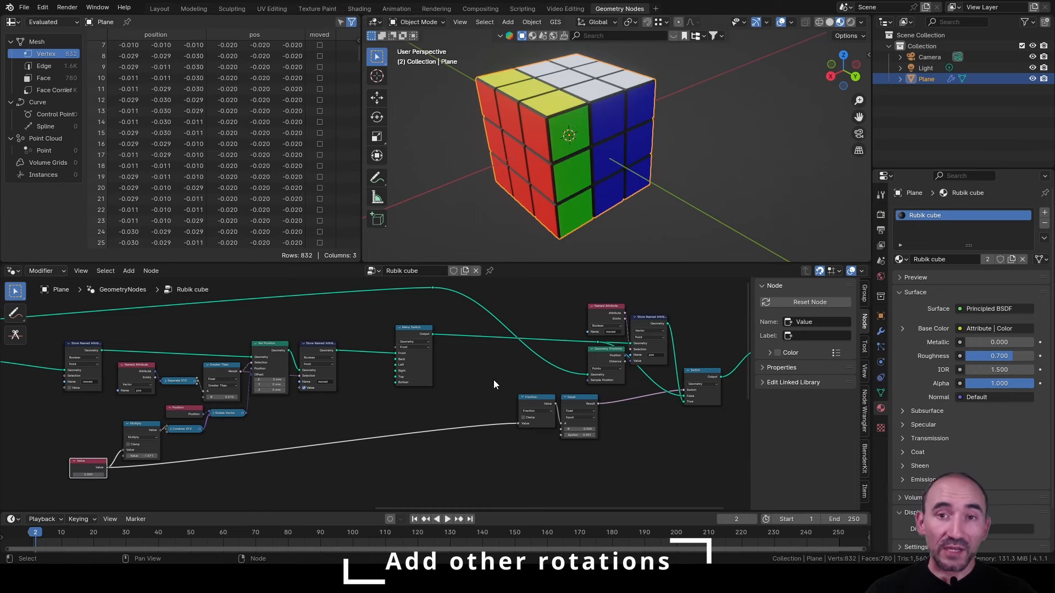
# Examine the Fraction and Equal check, the "pos" storage node, and the spreadsheet's "pos" and "moved" columns.
pyautogui.scroll(5, 494, 381)
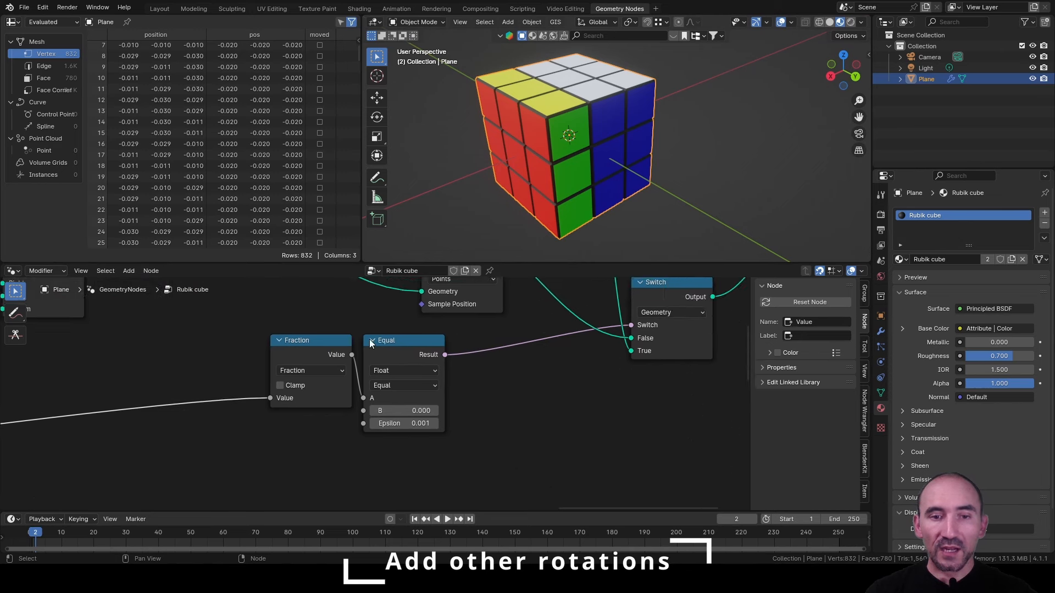
pyautogui.scroll(2, 370, 342)
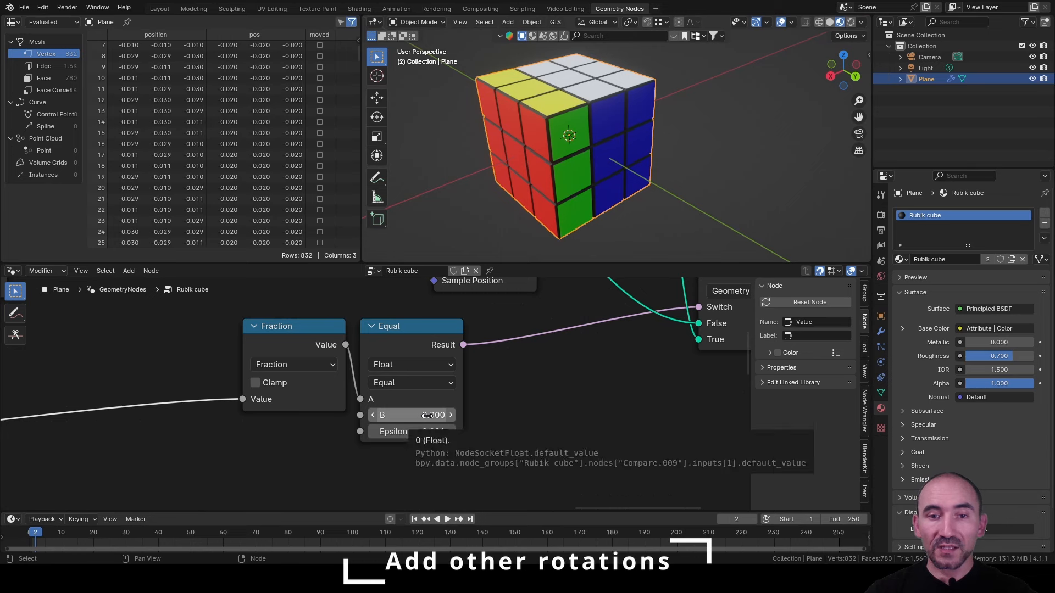
pyautogui.scroll(-2, 460, 392)
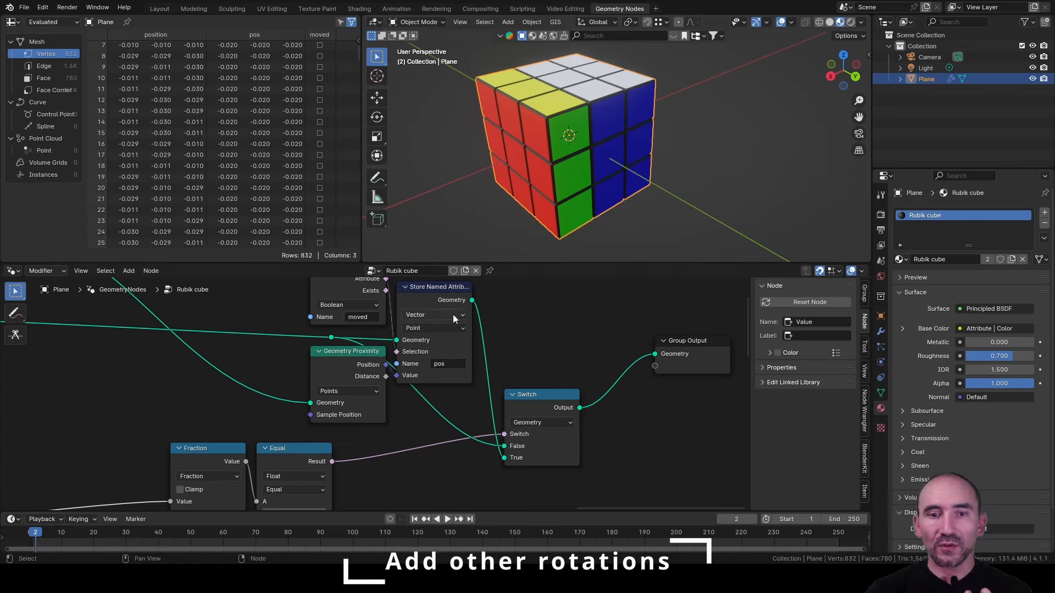
pyautogui.click(430, 300)
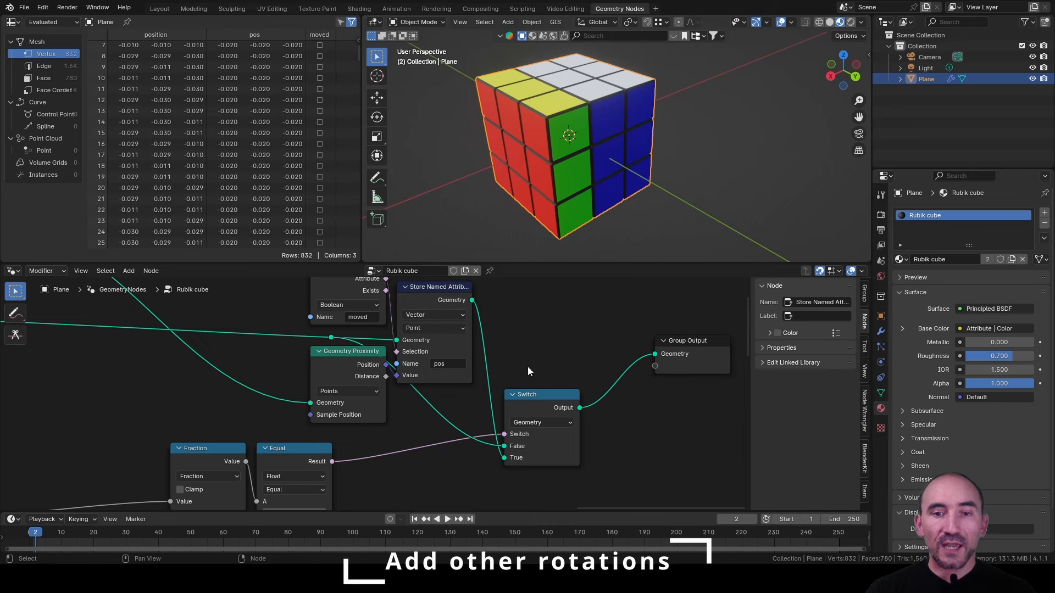
pyautogui.scroll(-15, 285, 144)
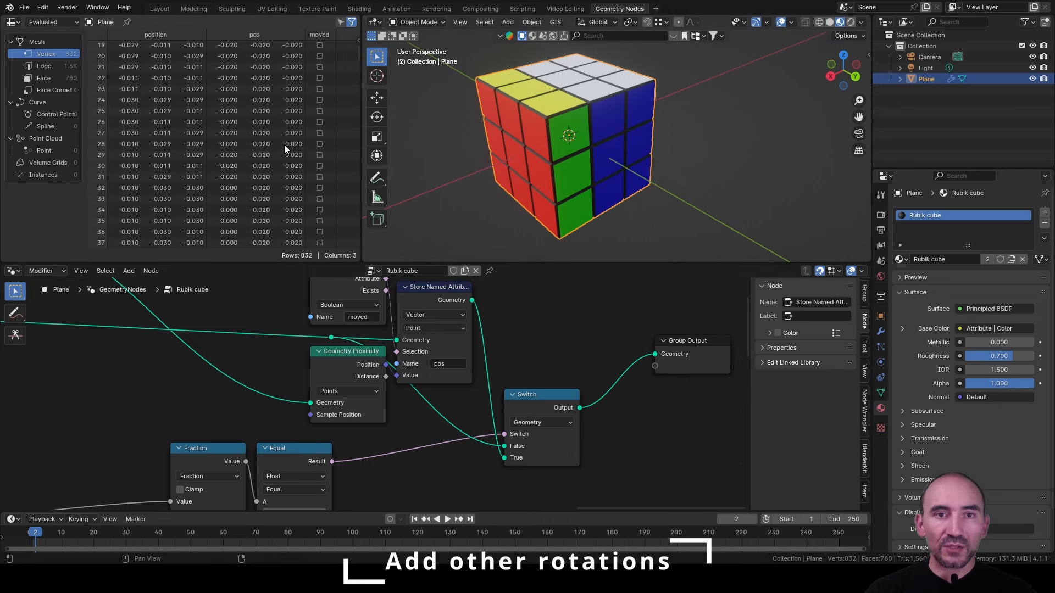
pyautogui.scroll(1, 294, 118)
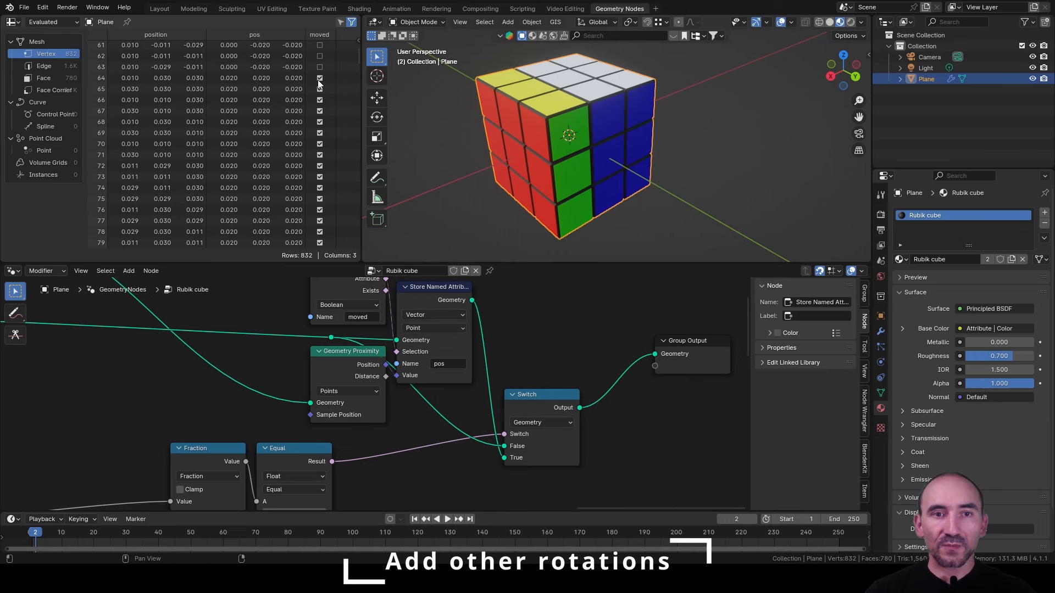
# Lower the rotation Value node to 1.930 so the front layer is partly turned.
pyautogui.scroll(-3, 197, 405)
pyautogui.moveTo(164, 422); pyautogui.dragTo(201, 292, button='middle')
pyautogui.scroll(4, 346, 379)
pyautogui.scroll(2, 348, 383)
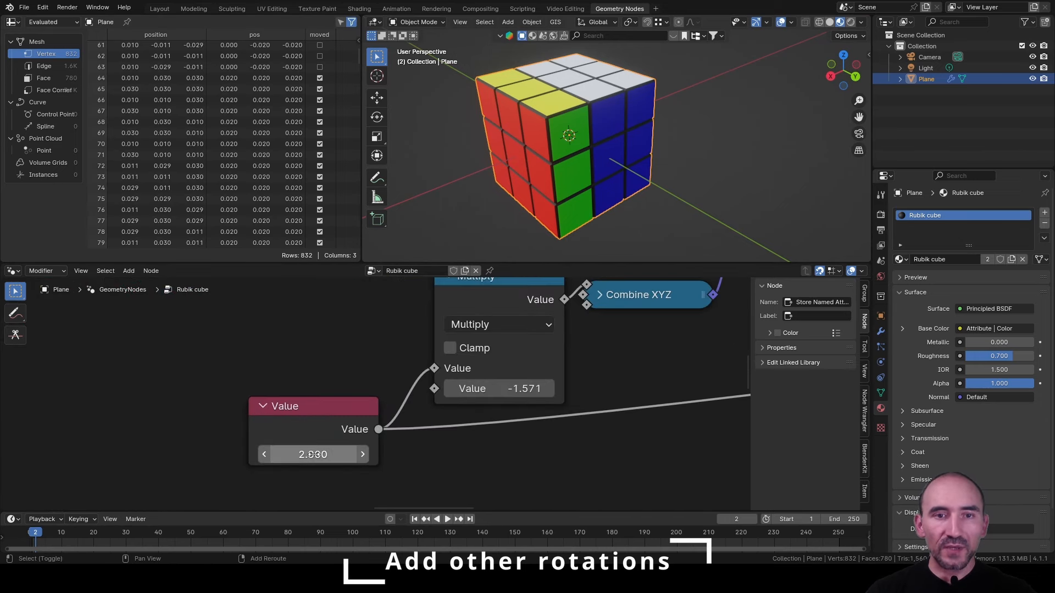
pyautogui.moveTo(314, 455); pyautogui.dragTo(243, 81)
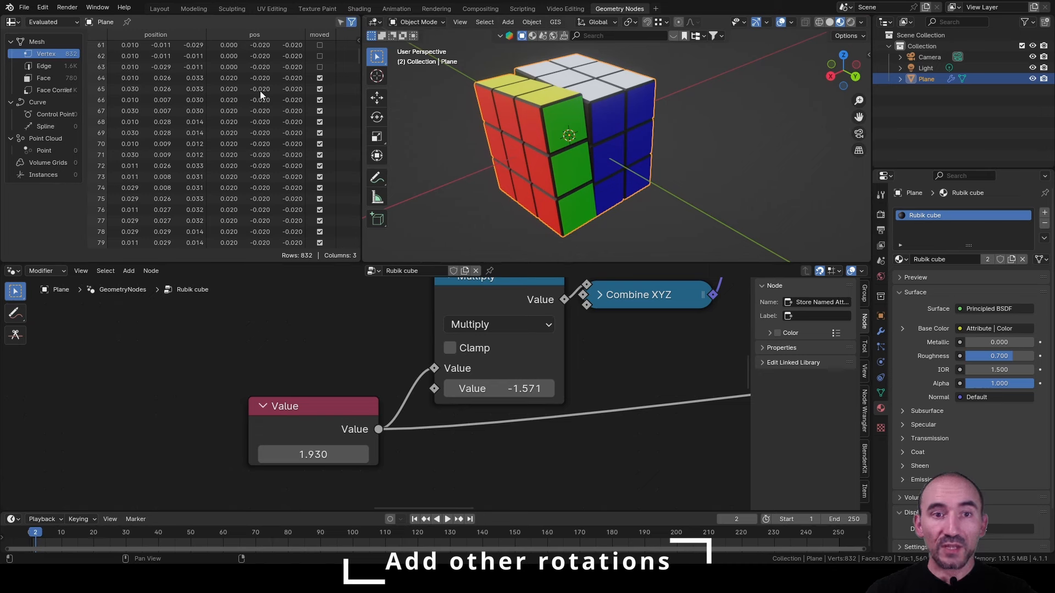
# Set the Value node that drives the Front rotation to exactly 2.
pyautogui.click(313, 454)
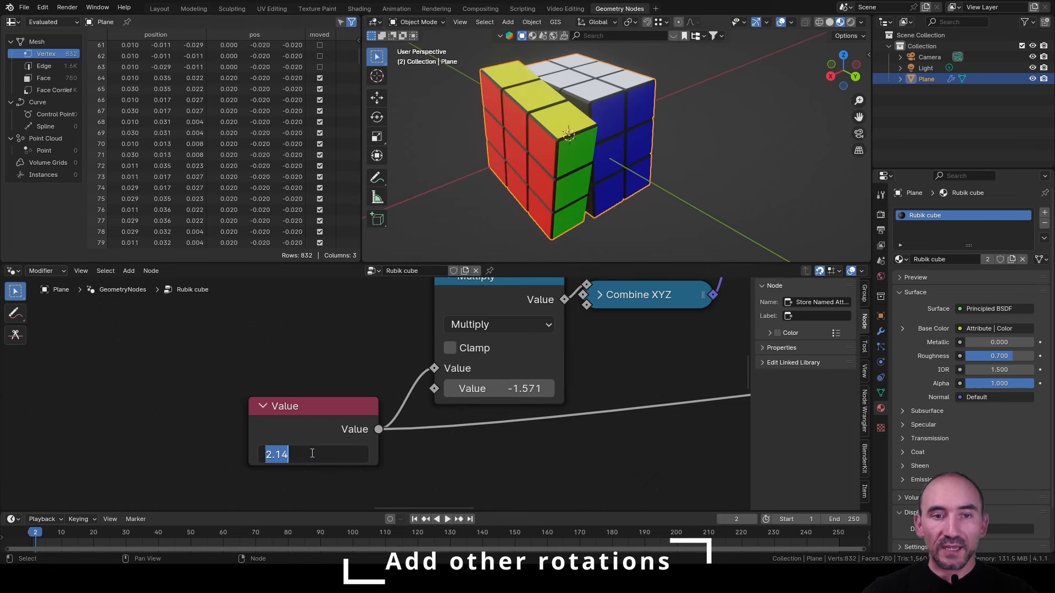
pyautogui.write('2')
pyautogui.press('Return')
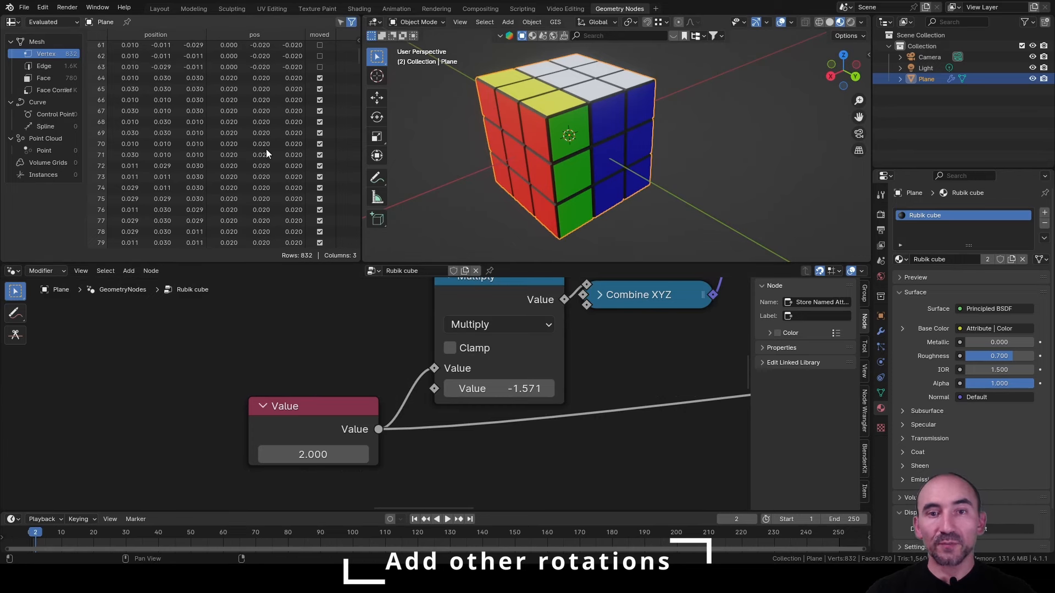
# Move the rotation Value node away from the rotation nodes and insert a shared reroute on its two outgoing links.
pyautogui.scroll(-12, 618, 348)
pyautogui.moveTo(619, 351); pyautogui.dragTo(395, 426, button='middle')
pyautogui.scroll(-5, 385, 421)
pyautogui.moveTo(184, 309); pyautogui.dragTo(654, 457)
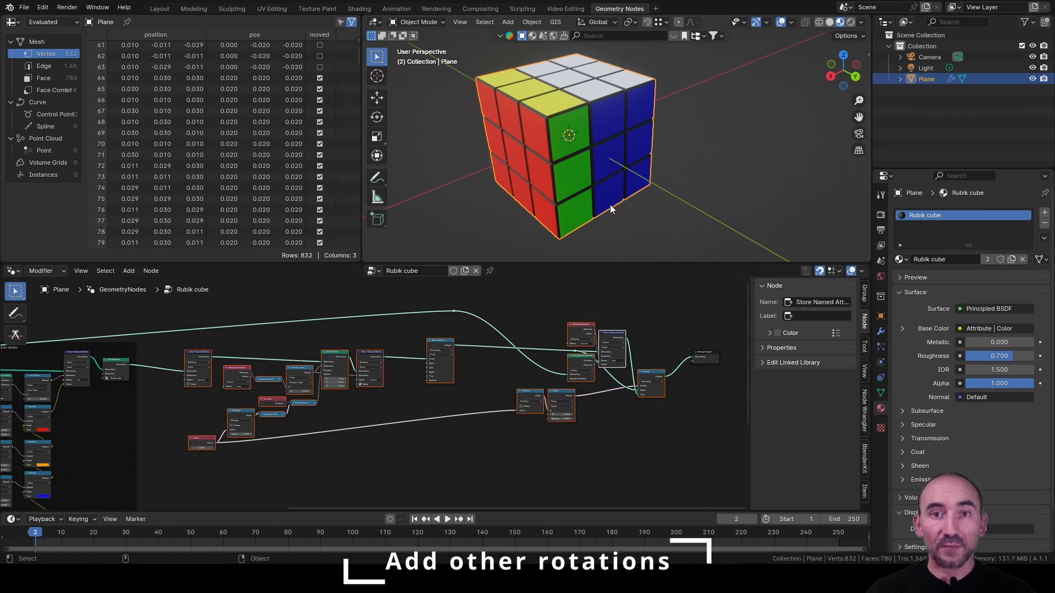
pyautogui.click(479, 438)
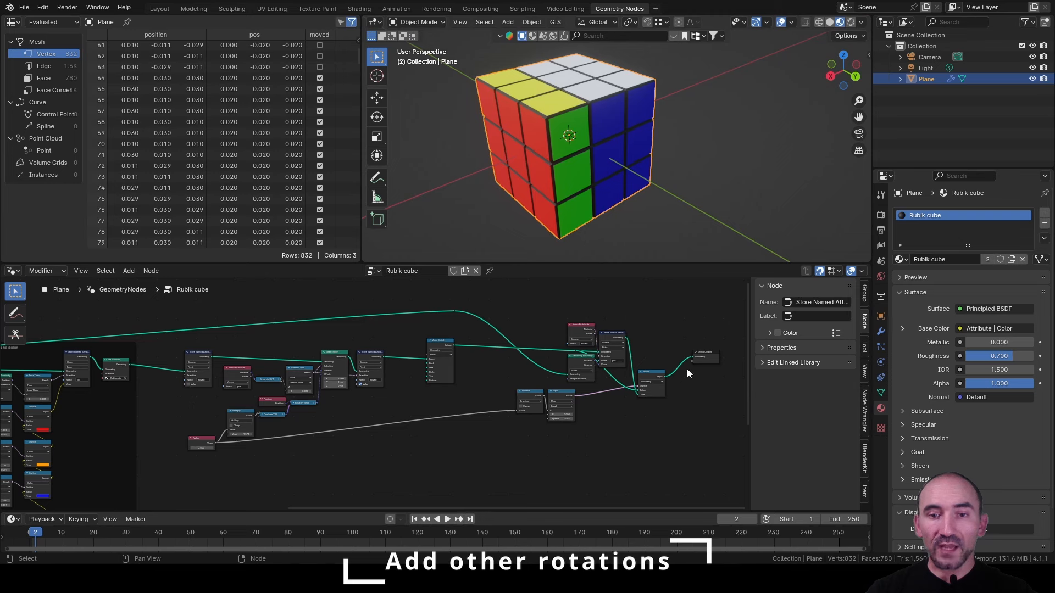
pyautogui.moveTo(202, 438); pyautogui.dragTo(159, 439)
pyautogui.keyDown('shift'); pyautogui.moveTo(177, 422); pyautogui.dragTo(179, 460, button='right'); pyautogui.keyUp('shift')
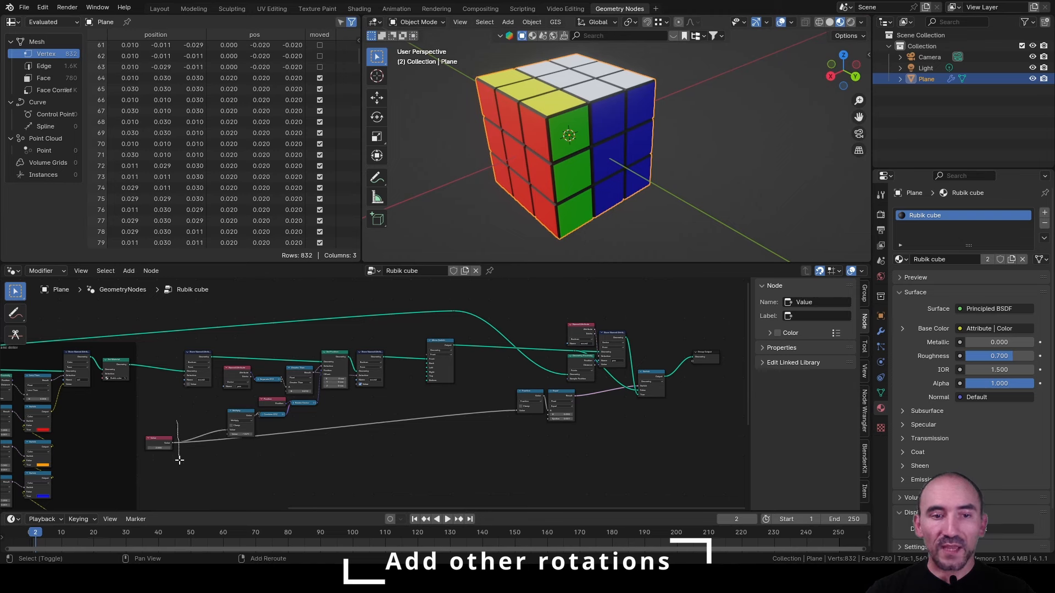
# Group the rotation nodes from the first "moved" Store Named Attribute through the Switch, leaving out the Value node and Group Output.
pyautogui.press('b')
pyautogui.moveTo(179, 312); pyautogui.dragTo(656, 454)
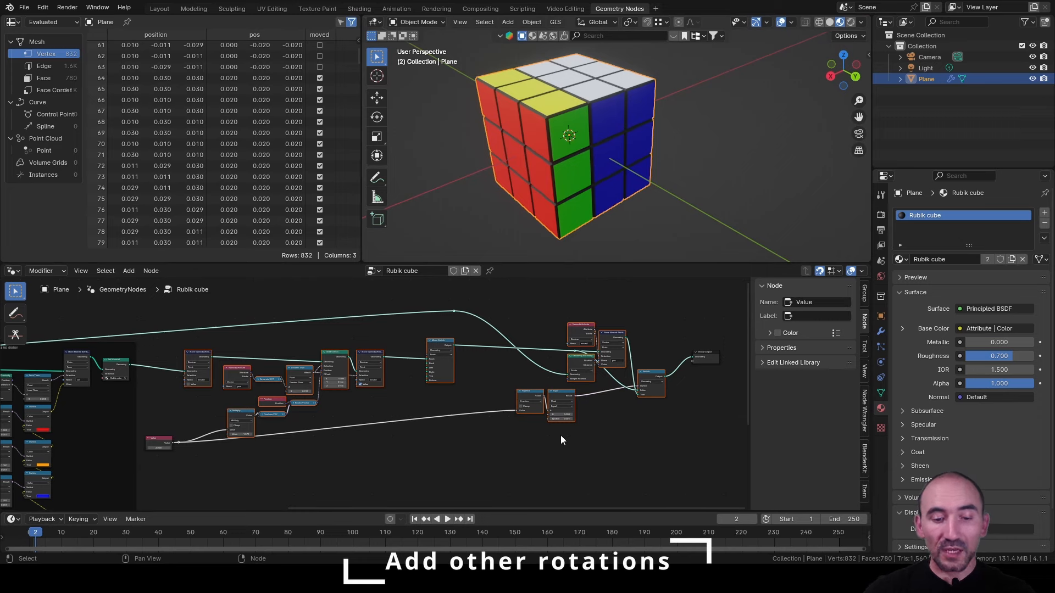
pyautogui.hotkey('ctrl', 'g')
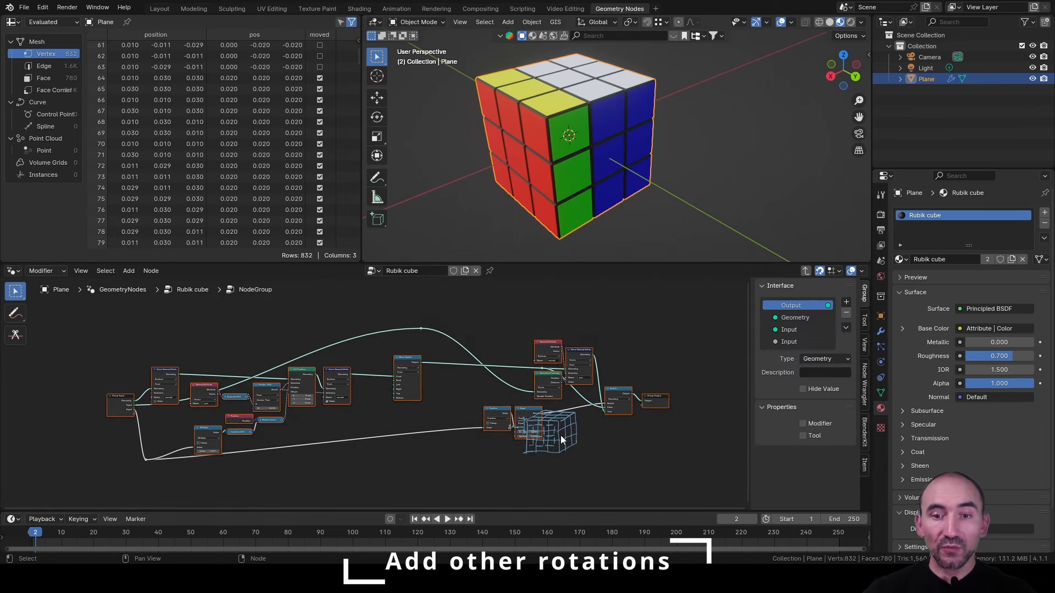
pyautogui.press('Home')
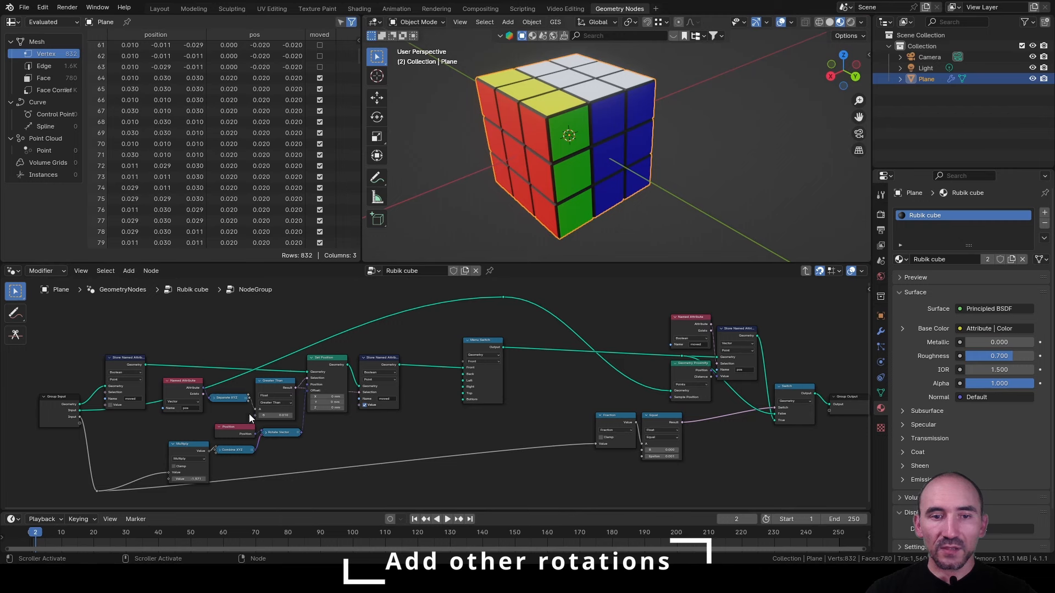
pyautogui.scroll(3, 305, 379)
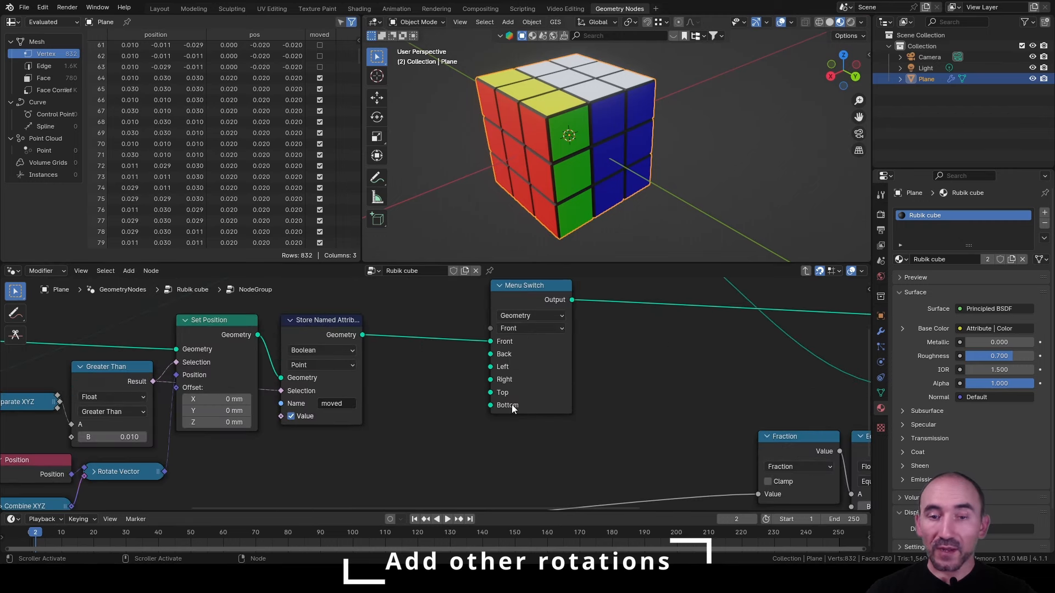
pyautogui.scroll(-3, 438, 381)
pyautogui.moveTo(633, 388); pyautogui.dragTo(371, 386, button='middle')
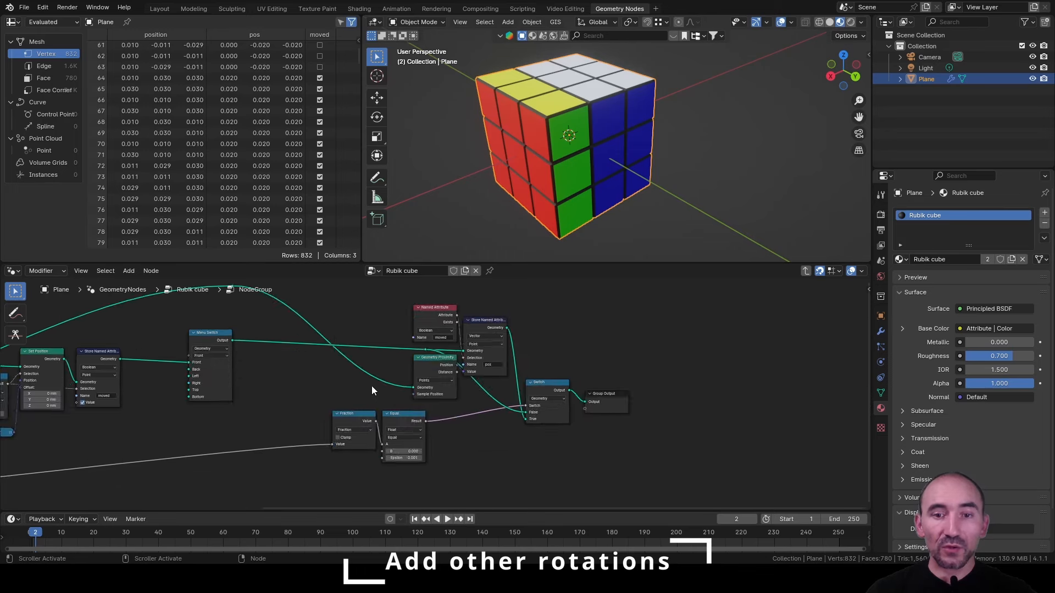
pyautogui.scroll(2, 371, 386)
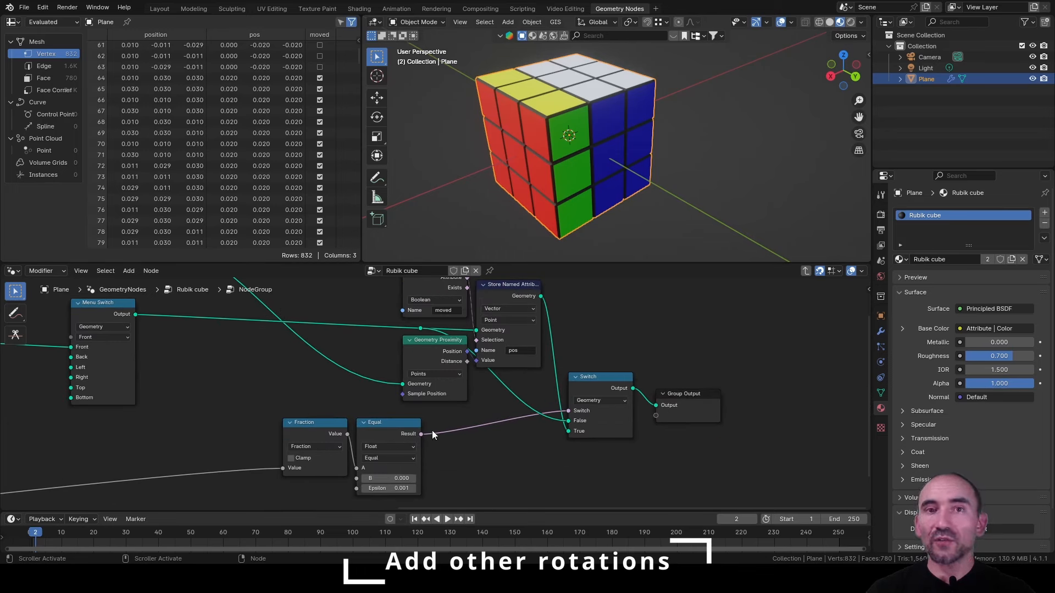
# Return to the Rubik cube node tree and place the new node group just after the Set Material node.
pyautogui.press('Tab')
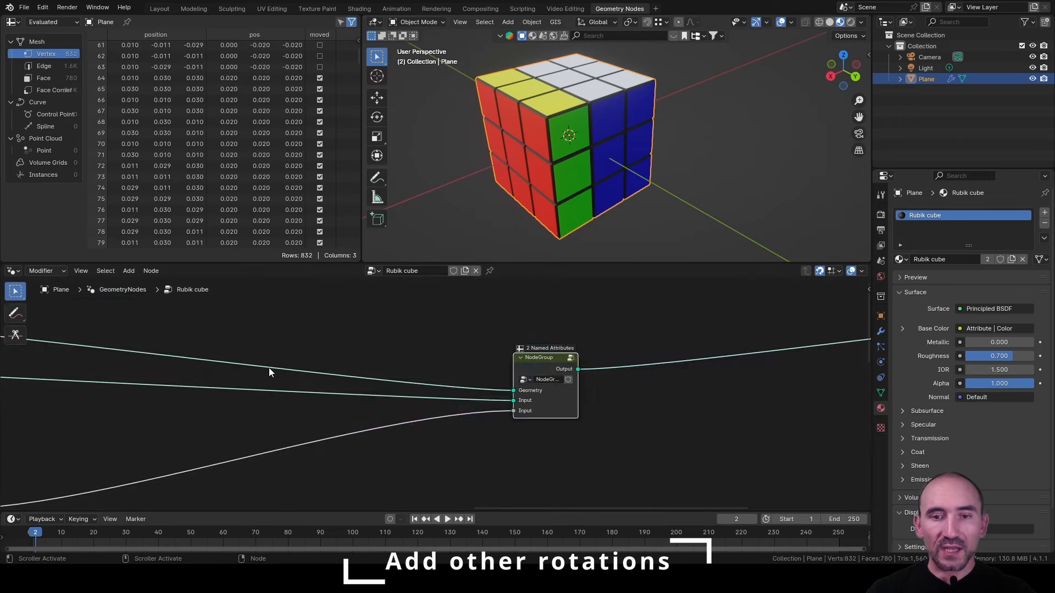
pyautogui.scroll(-1, 269, 367)
pyautogui.moveTo(367, 386); pyautogui.dragTo(440, 378, button='middle')
pyautogui.moveTo(659, 345); pyautogui.dragTo(381, 306)
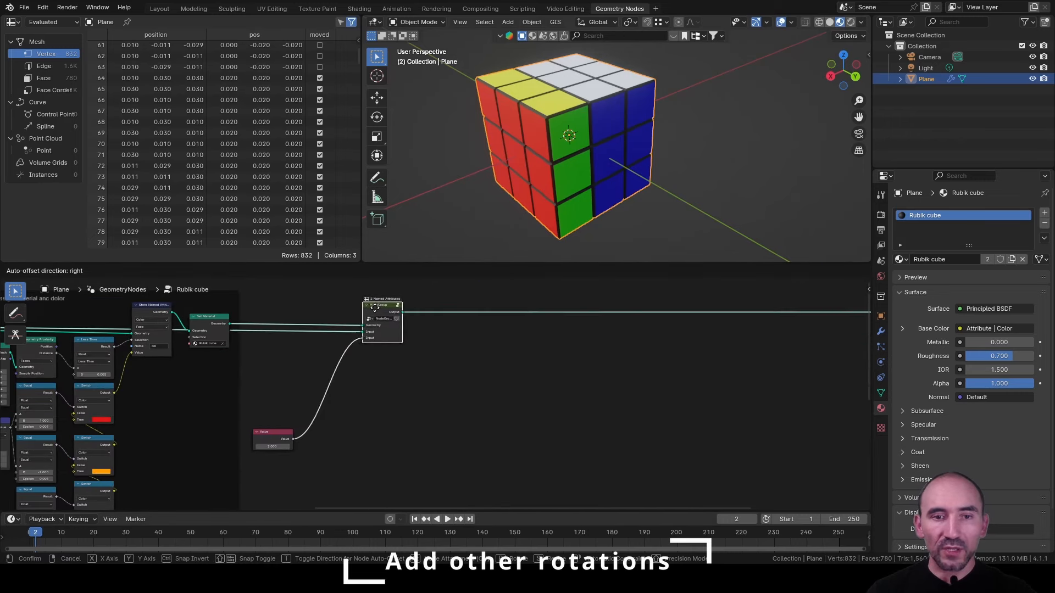
pyautogui.moveTo(381, 306); pyautogui.dragTo(375, 305)
# Delete the Value node that feeds the node group's last input.
pyautogui.scroll(5, 375, 330)
pyautogui.moveTo(168, 457); pyautogui.dragTo(242, 318)
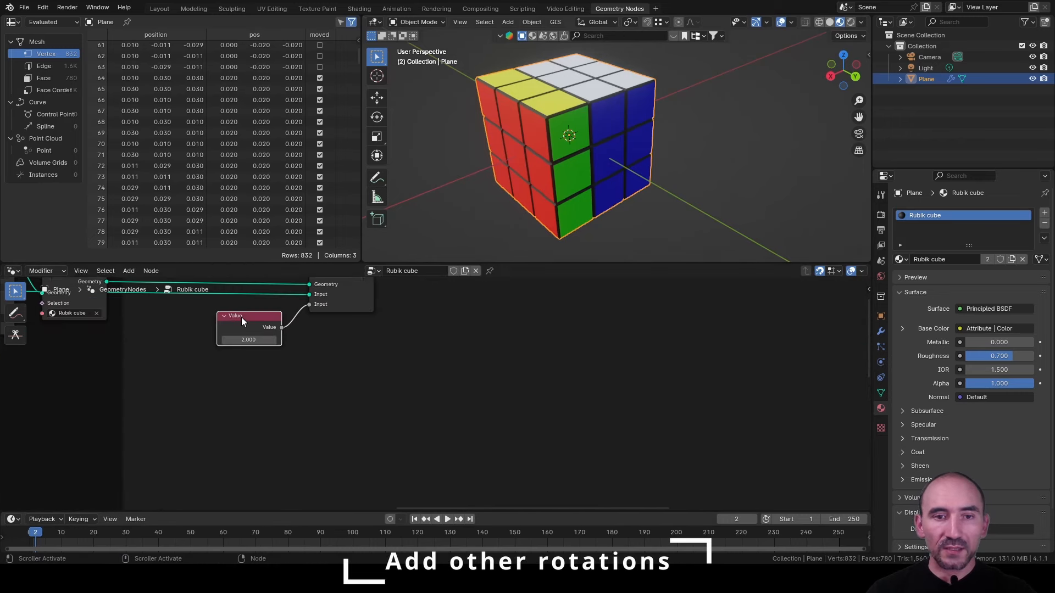
pyautogui.scroll(3, 247, 321)
pyautogui.moveTo(269, 335); pyautogui.dragTo(381, 453, button='middle')
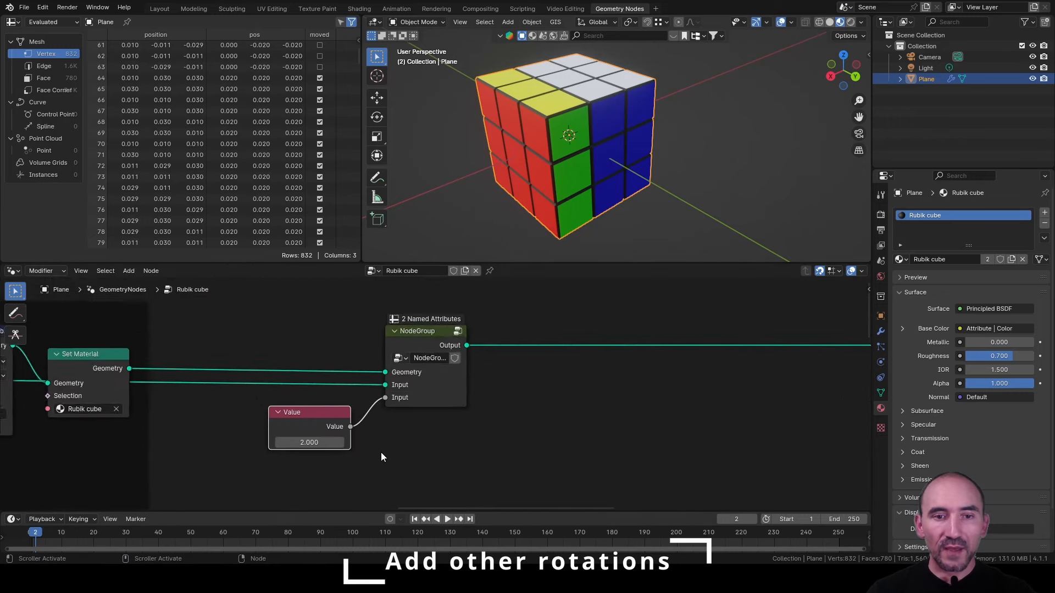
pyautogui.scroll(2, 379, 452)
pyautogui.press('x')
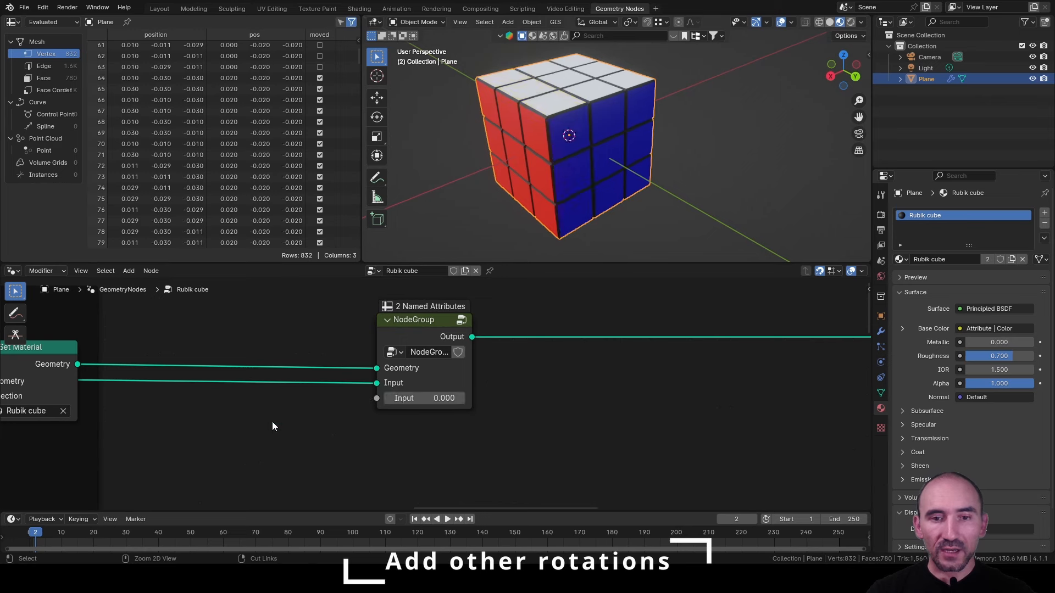
# Rename the node group as SetStep.
pyautogui.press('n')
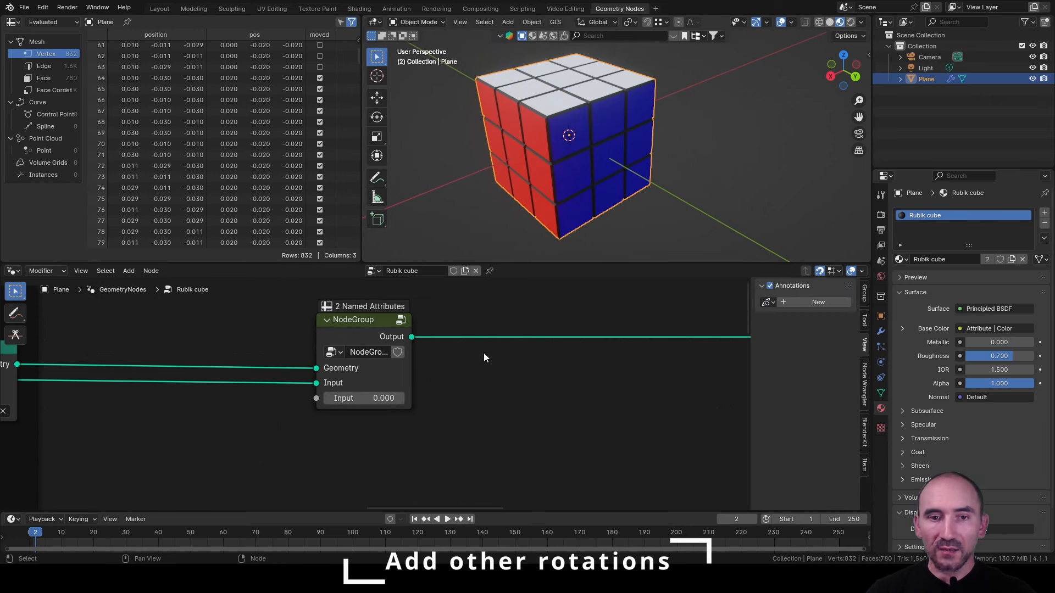
pyautogui.doubleClick(374, 352)
pyautogui.write('SetStep')
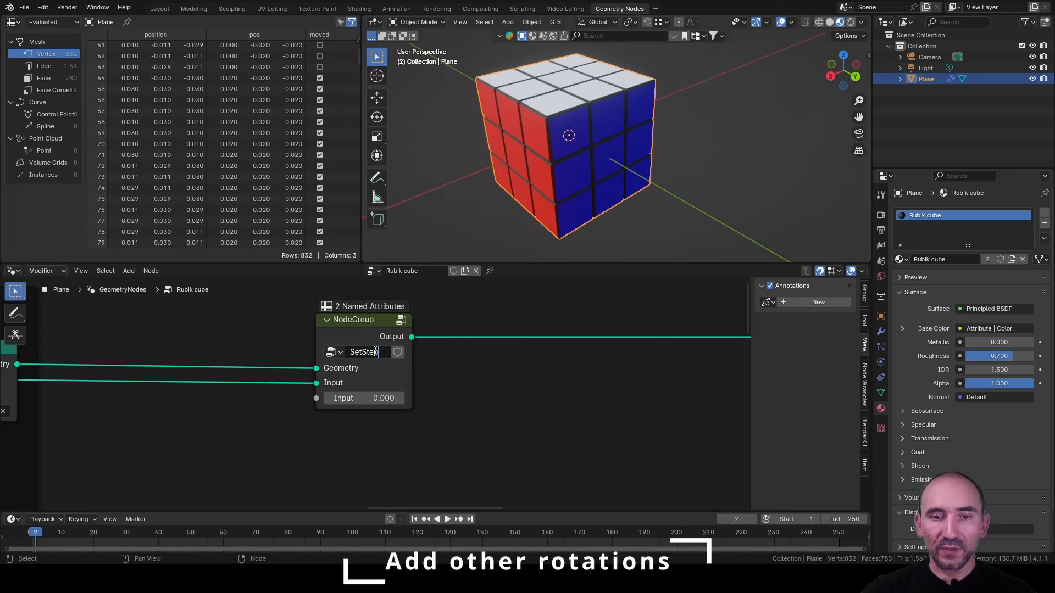
pyautogui.press('Return')
# Inside the SetStep group, expose the Menu Switch's menu selector through a new Group Input node placed beside it.
pyautogui.press('Tab')
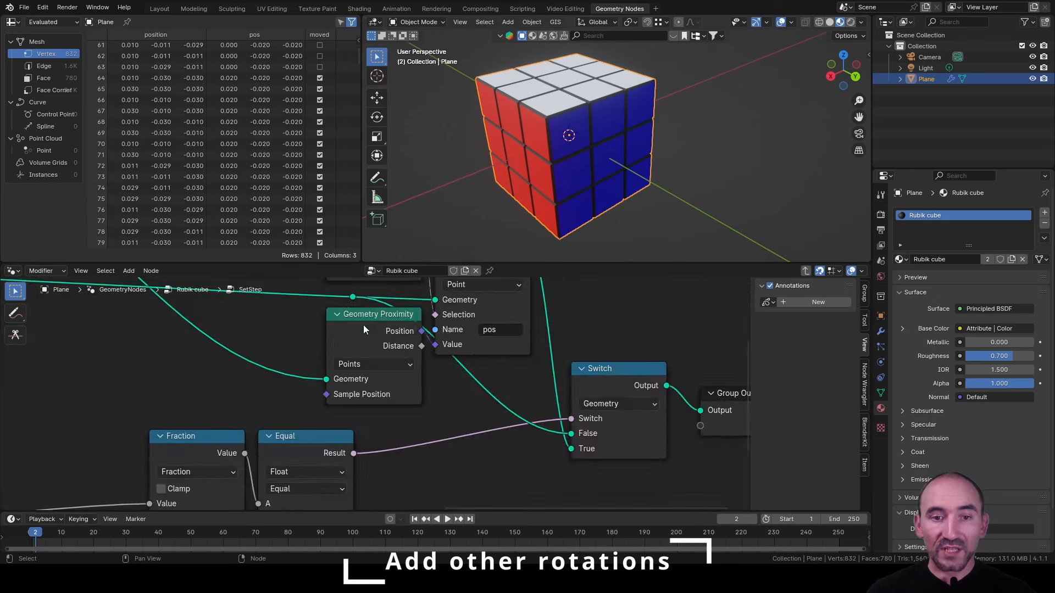
pyautogui.scroll(-5, 364, 325)
pyautogui.moveTo(218, 356); pyautogui.dragTo(697, 370, button='middle')
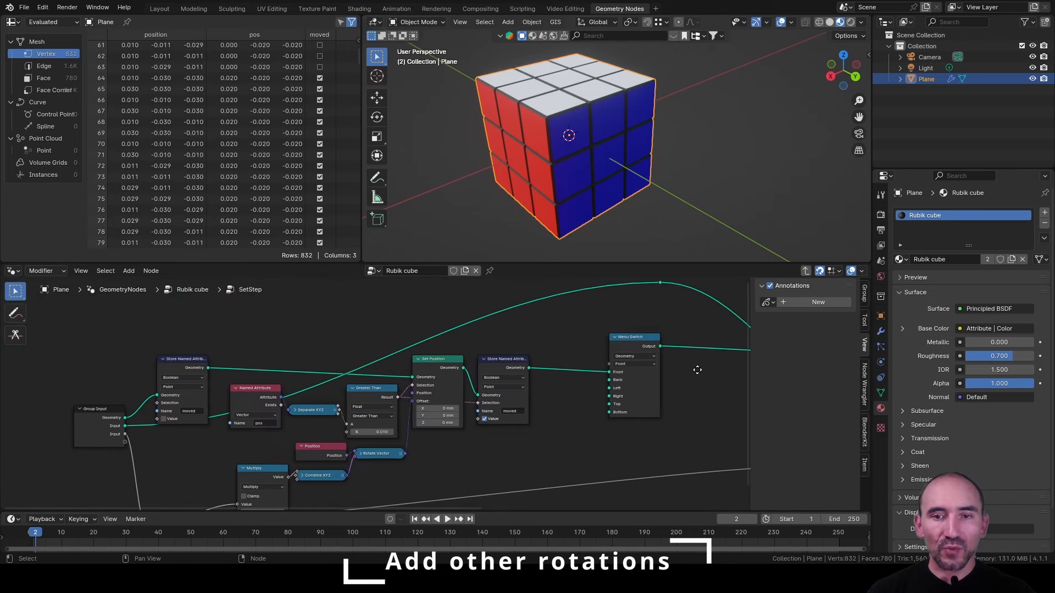
pyautogui.scroll(2, 613, 364)
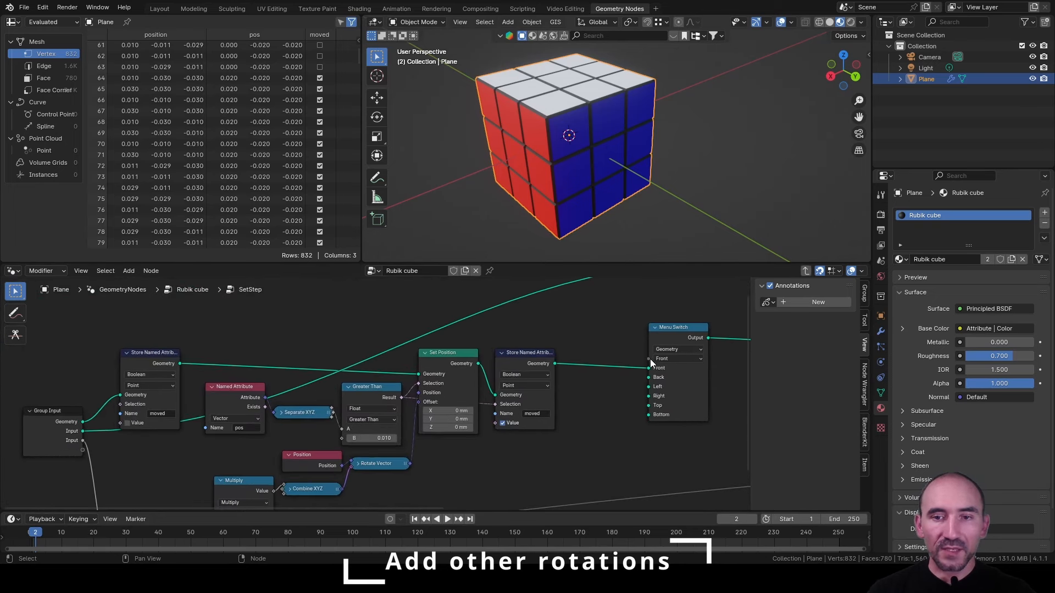
pyautogui.moveTo(651, 358); pyautogui.dragTo(490, 301)
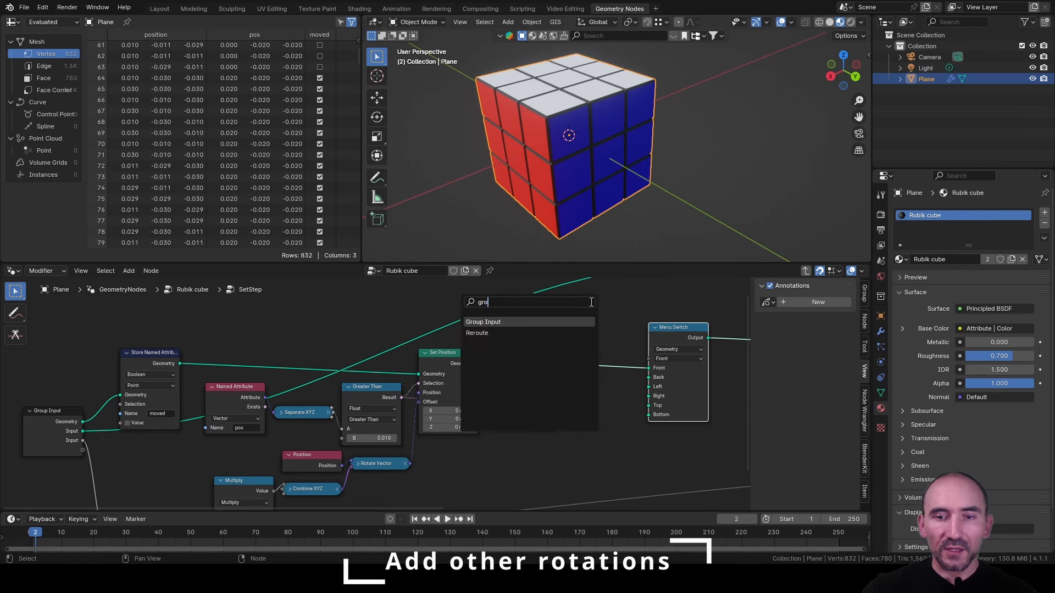
pyautogui.write('group i')
pyautogui.press('Return')
pyautogui.click(624, 326)
# In the group interface, move Menu directly below Geometry and rename the second geometry input as "Original points".
pyautogui.click(865, 296)
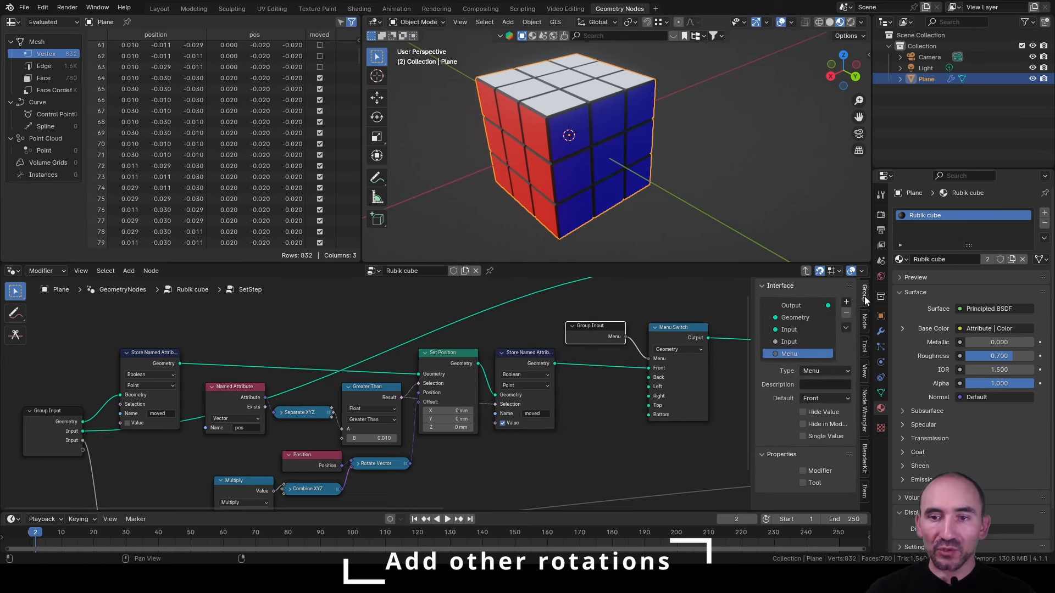
pyautogui.click(788, 354)
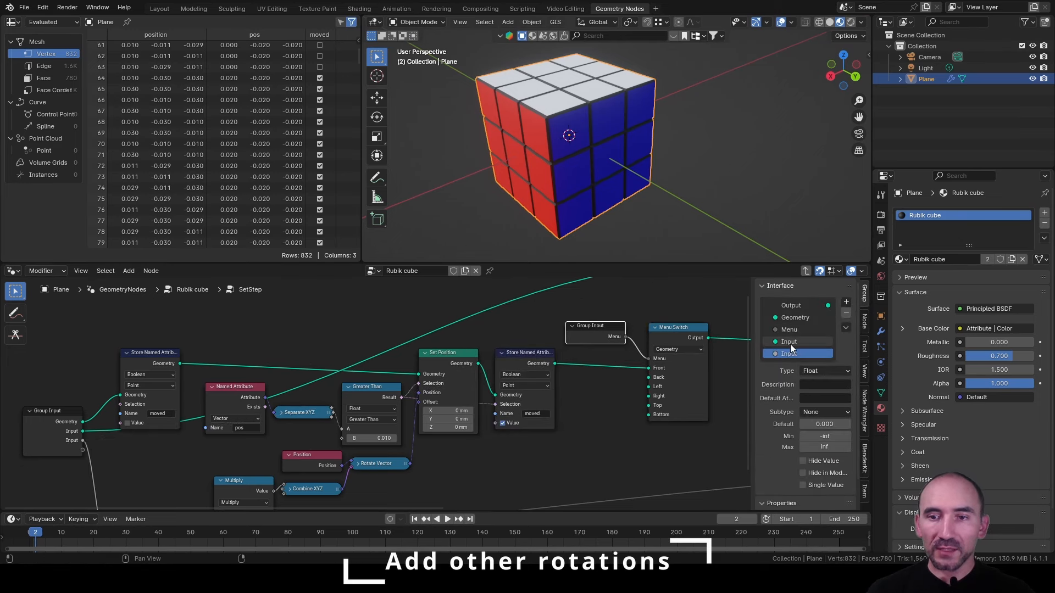
pyautogui.doubleClick(791, 343)
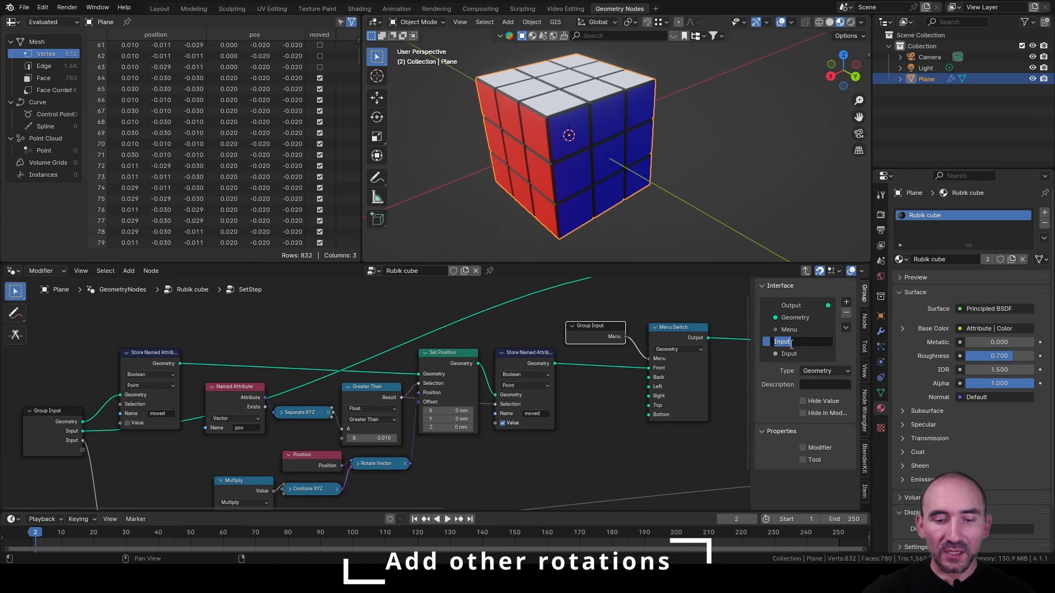
pyautogui.write('Original points')
pyautogui.press('Return')
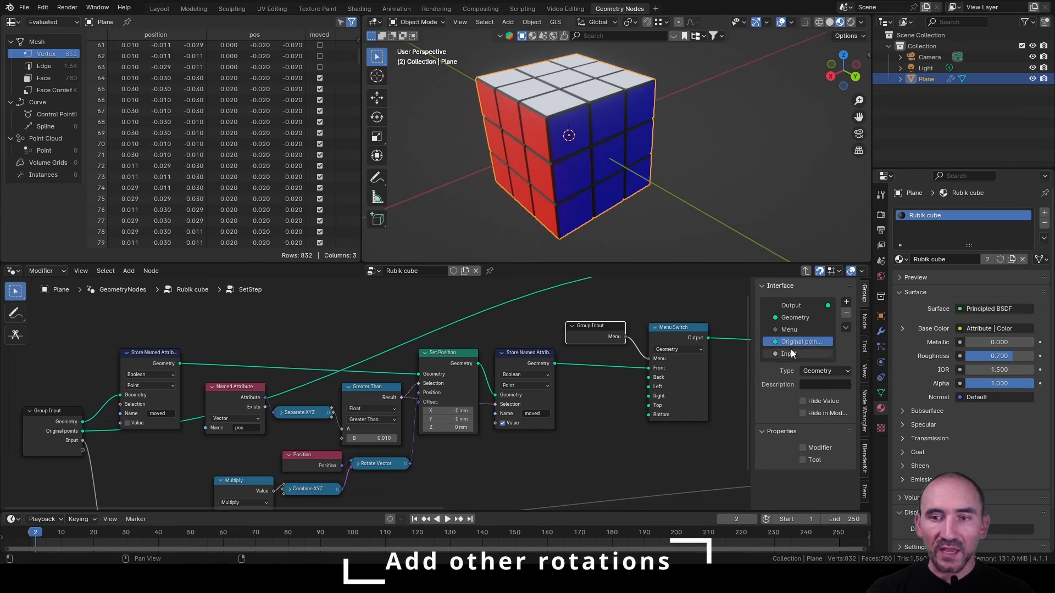
# Rename the group's float input as "Rotation" and enable Single Value for both the Rotation and Menu inputs.
pyautogui.click(793, 353)
pyautogui.doubleClick(795, 355)
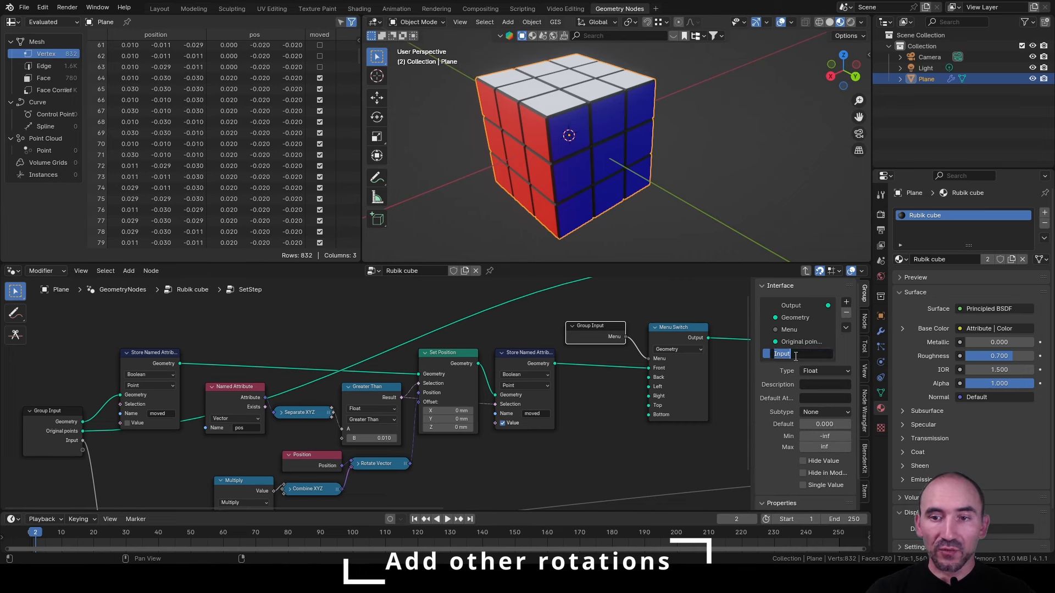
pyautogui.write('Rotation')
pyautogui.press('Return')
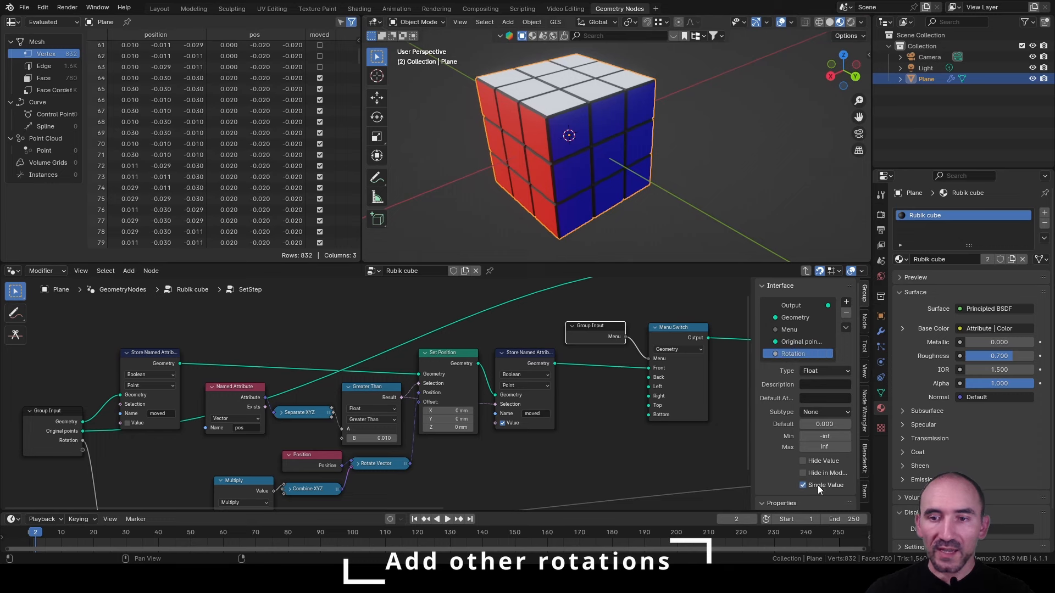
pyautogui.click(818, 486)
pyautogui.click(803, 329)
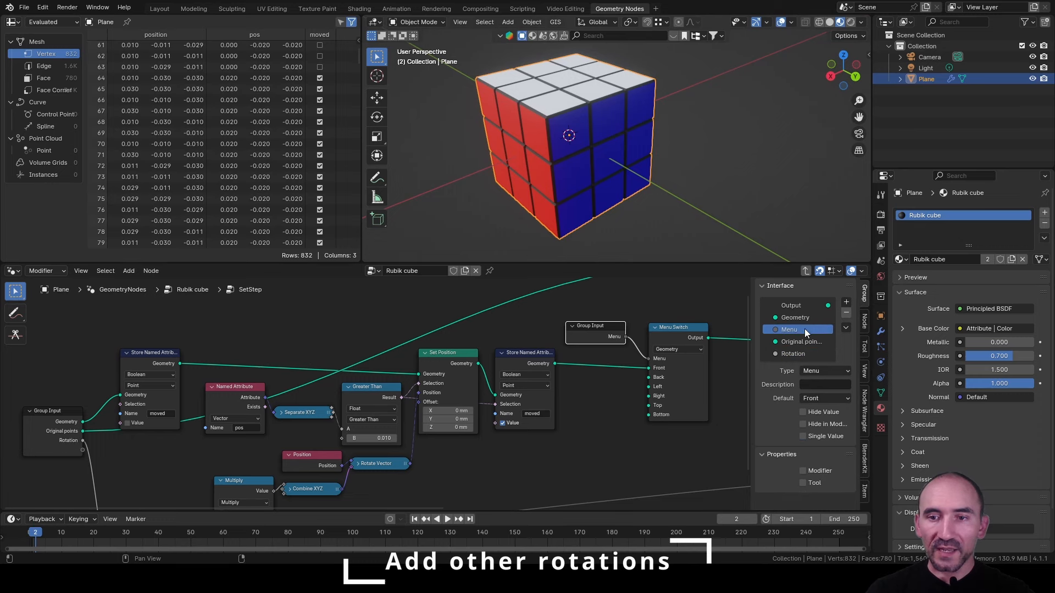
pyautogui.click(803, 436)
# Duplicate the Group Input node next to the Fraction node and connect its Rotation output to Fraction's Value.
pyautogui.scroll(-2, 61, 358)
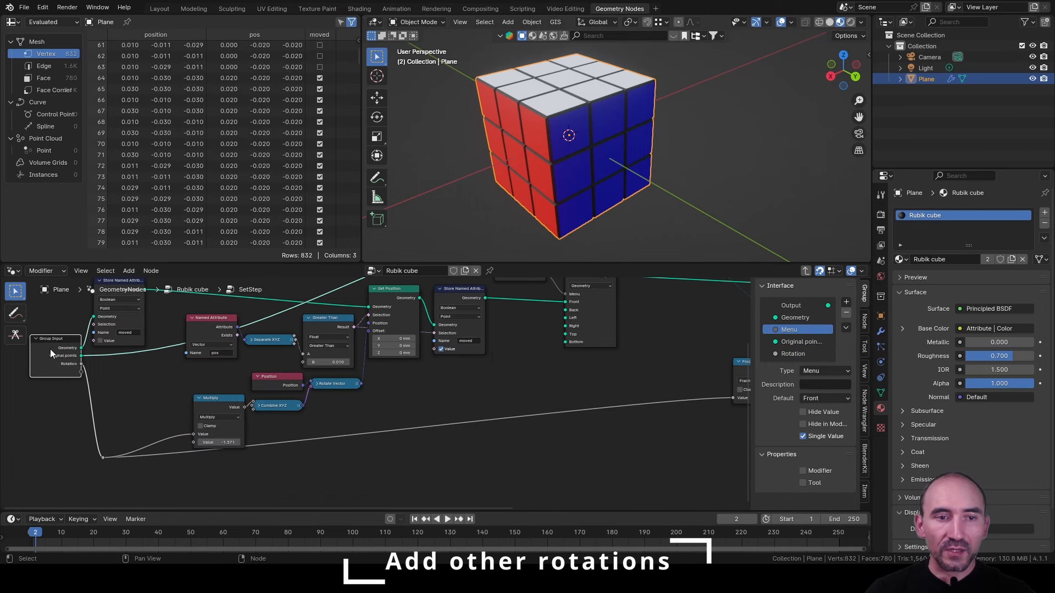
pyautogui.hotkey('shift', 'd')
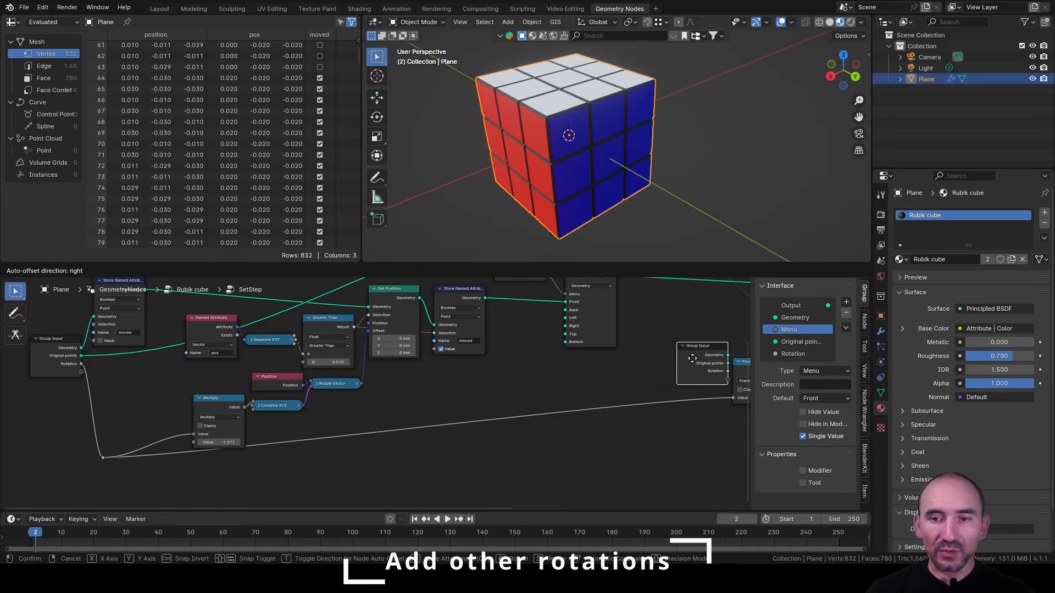
pyautogui.click(685, 365)
pyautogui.moveTo(656, 374); pyautogui.dragTo(404, 376, button='middle')
pyautogui.scroll(6, 402, 376)
pyautogui.moveTo(517, 384); pyautogui.dragTo(537, 414)
pyautogui.moveTo(473, 360); pyautogui.dragTo(319, 417, button='middle')
# Collapse the Fraction and Equal nodes and line them up beside the duplicated Group Input.
pyautogui.click(294, 387)
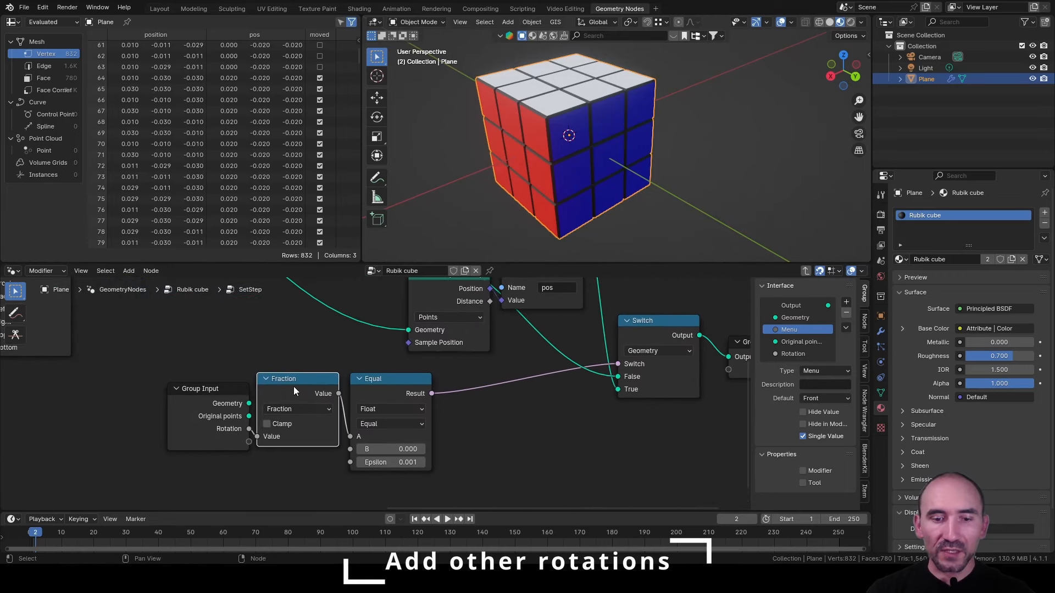
pyautogui.press('h')
pyautogui.moveTo(294, 387); pyautogui.dragTo(297, 420)
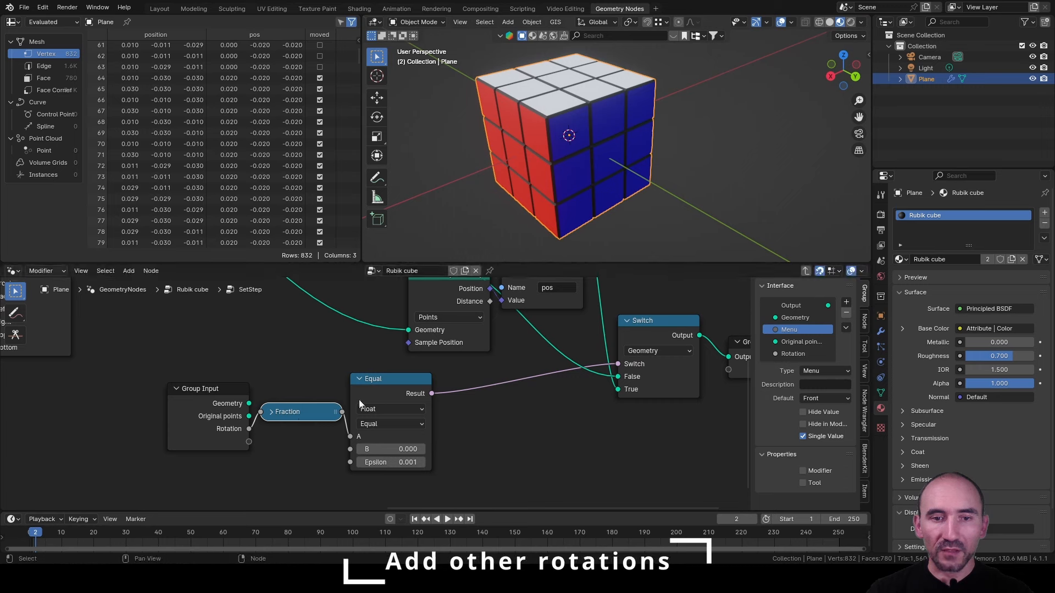
pyautogui.click(388, 391)
pyautogui.press('h')
pyautogui.moveTo(388, 392); pyautogui.dragTo(391, 424)
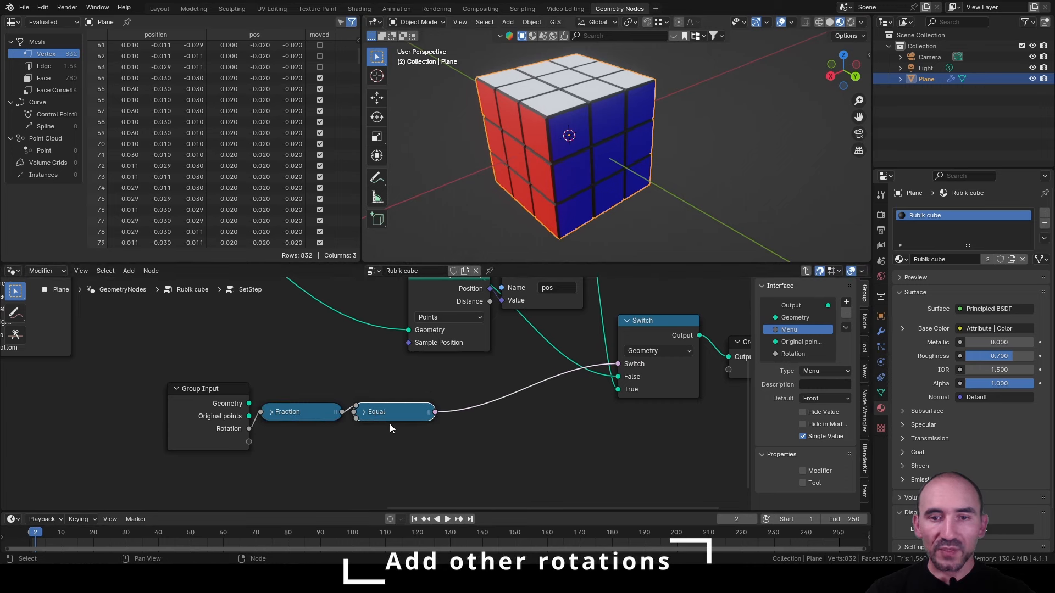
# Collapse the Switch node and regroup it with the Group Input, Fraction and Equal nodes above the Store Named Attribute nodes.
pyautogui.moveTo(431, 399); pyautogui.dragTo(428, 291)
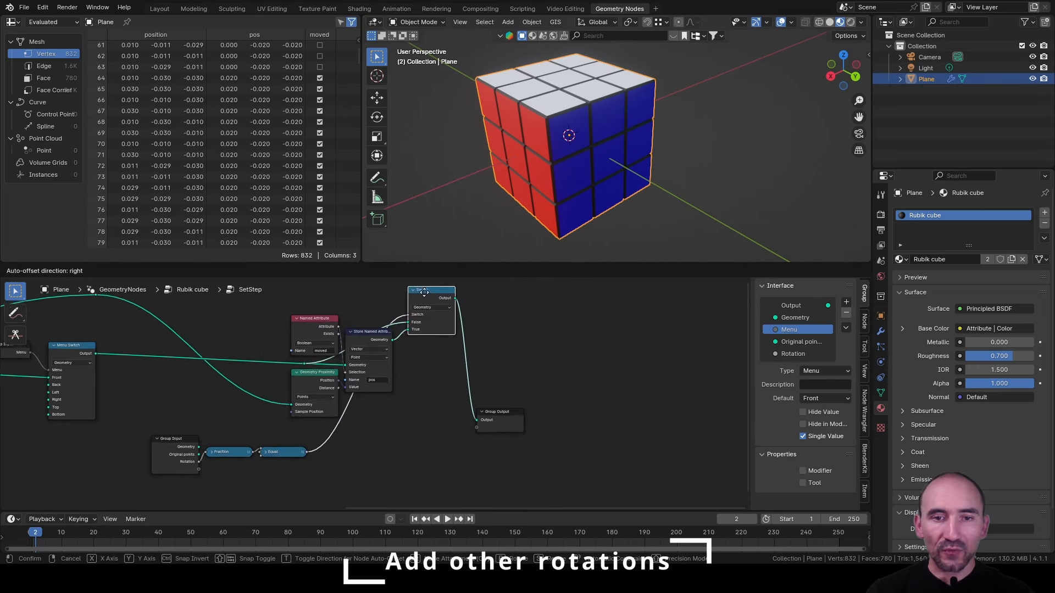
pyautogui.moveTo(427, 291); pyautogui.dragTo(427, 342, button='middle')
pyautogui.moveTo(181, 470); pyautogui.dragTo(280, 504)
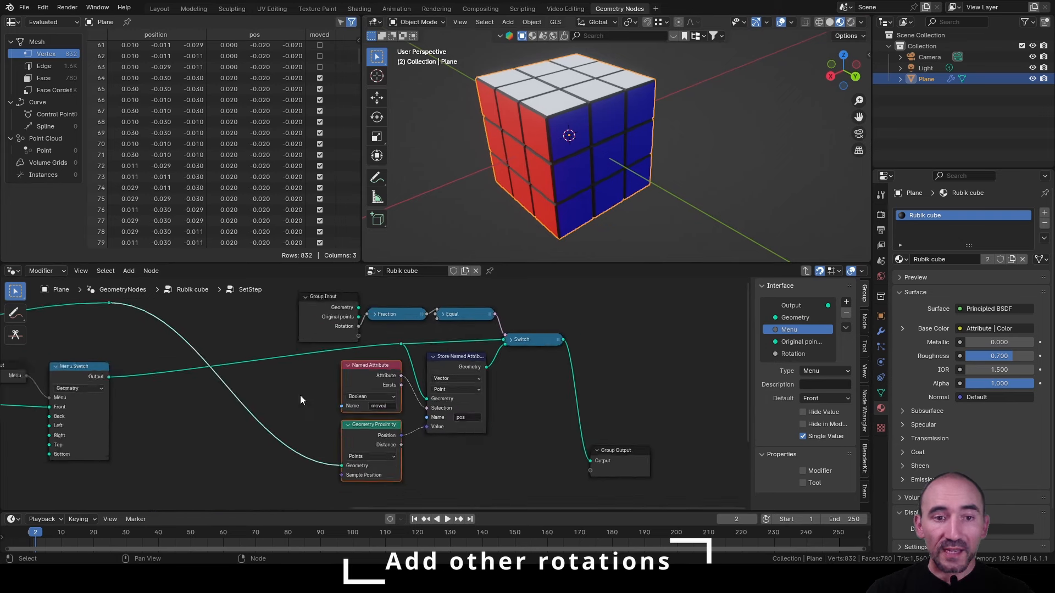
pyautogui.scroll(-1, 300, 400)
# Connect Original points from the nearby Group Input to Geometry Proximity's Geometry and delete the leftover reroute of the old link.
pyautogui.moveTo(339, 327); pyautogui.dragTo(343, 461)
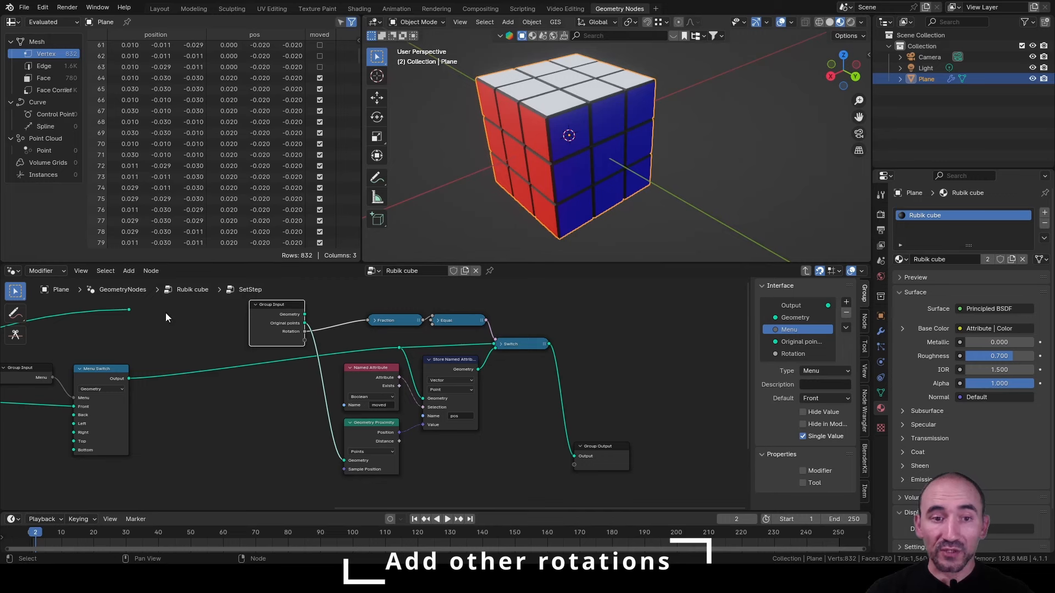
pyautogui.moveTo(159, 324); pyautogui.dragTo(117, 305)
pyautogui.hotkey('ctrl', 'x')
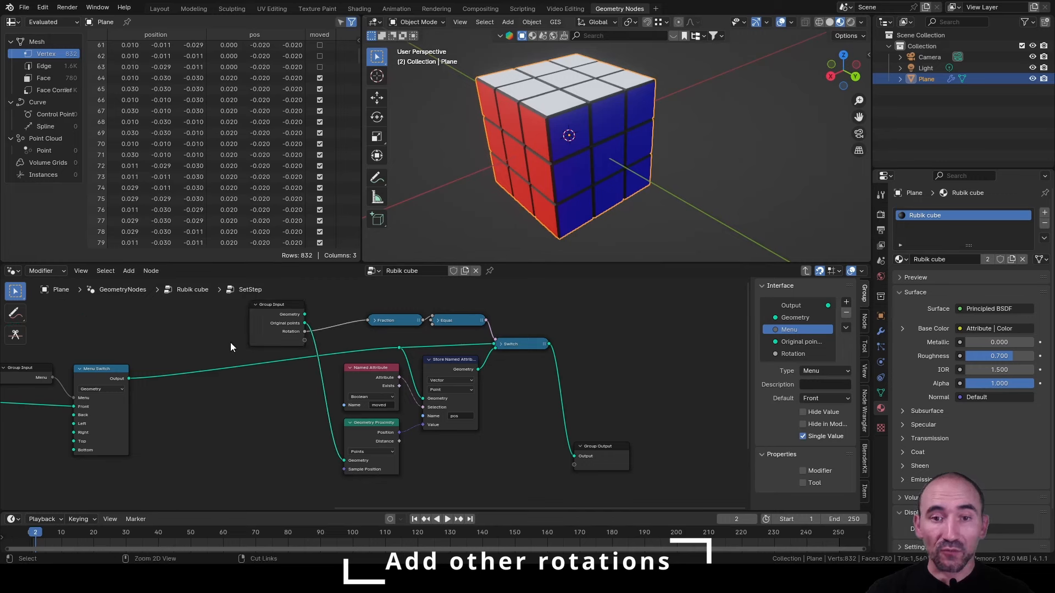
# Frame the nodes from the nearby Group Input through Switch and label the frame "Re-set new pos for points of the mesh".
pyautogui.moveTo(215, 307); pyautogui.dragTo(525, 467)
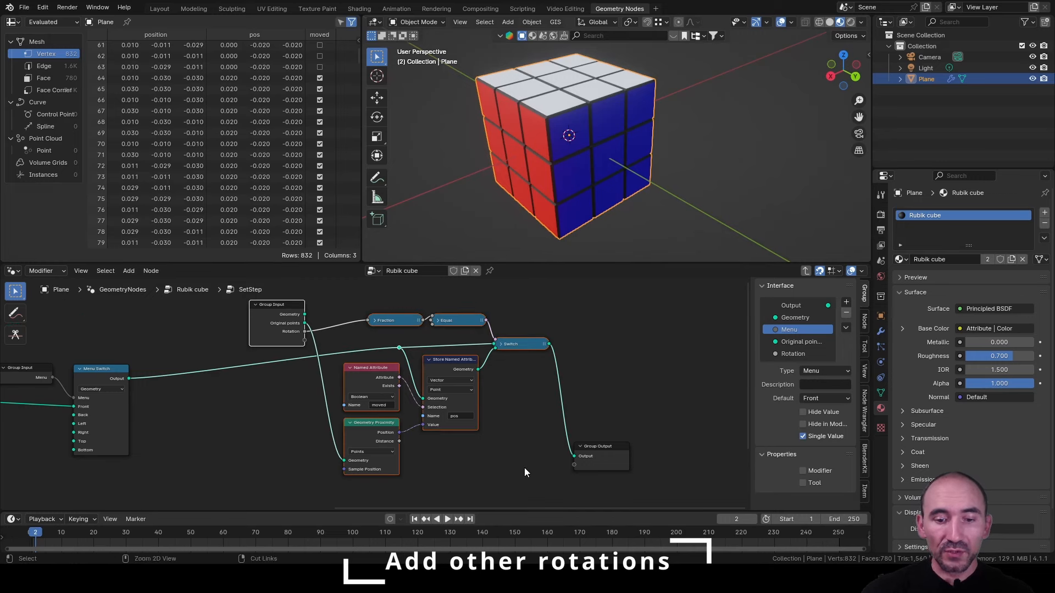
pyautogui.hotkey('ctrl', 'j')
pyautogui.press('F2')
pyautogui.write('Re')
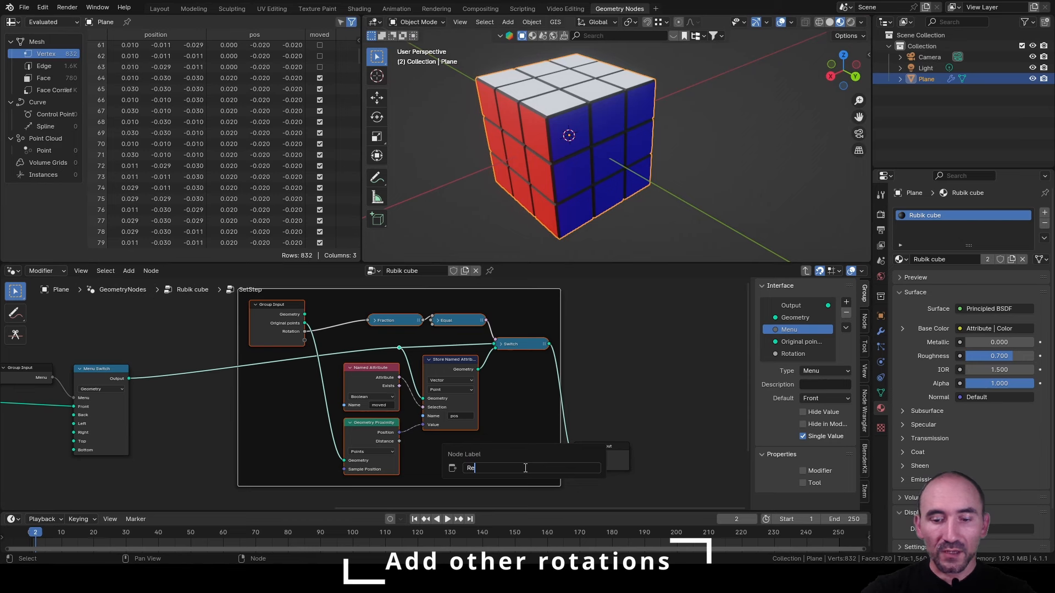
pyautogui.write('-set new pos ')
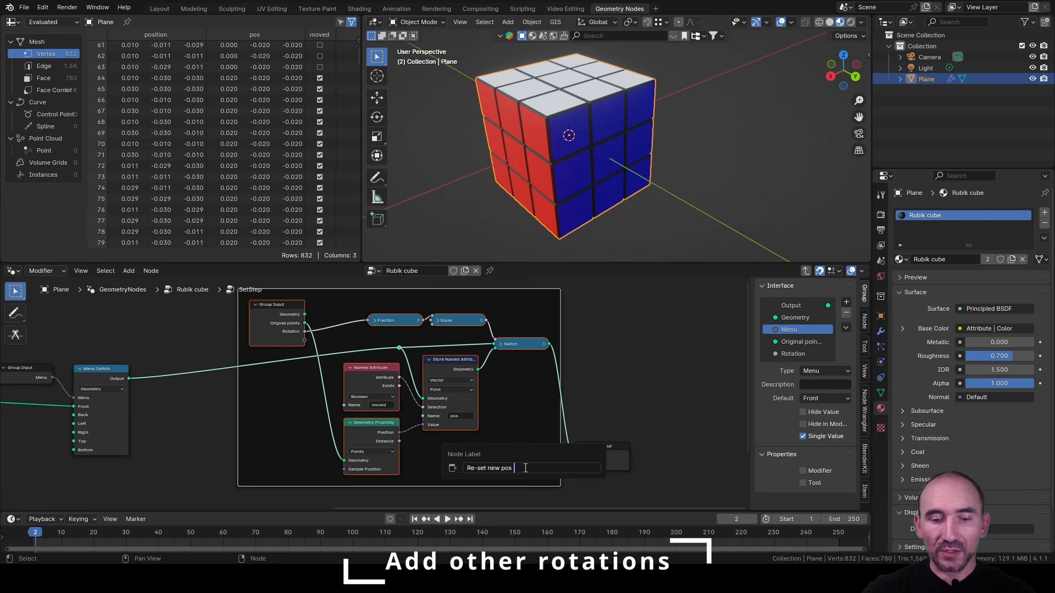
pyautogui.write('for points of the me')
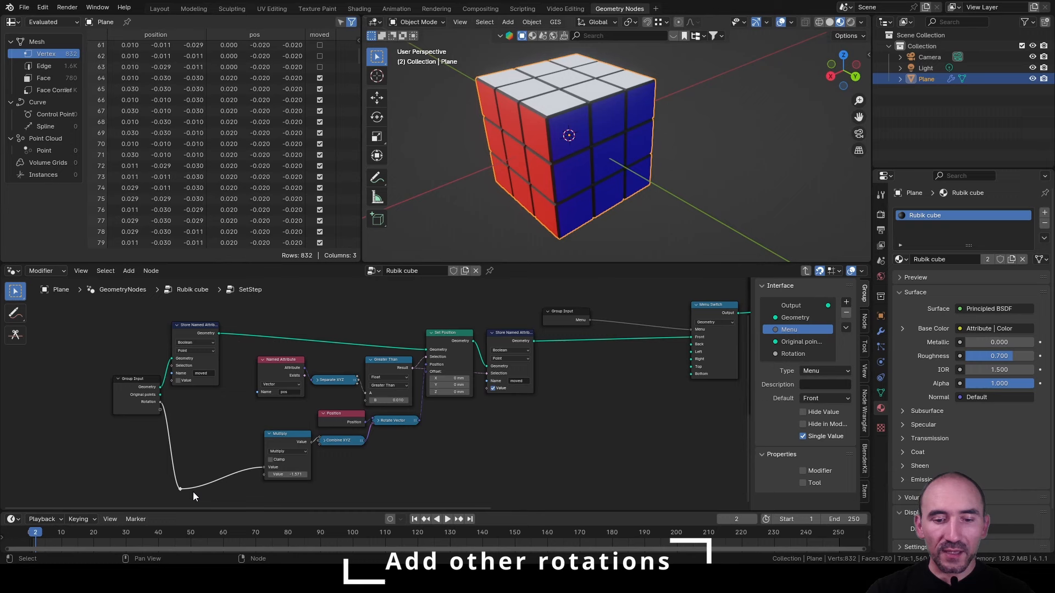
# Feed Multiply's Value from the Rotation output of a duplicated Group Input beside it, and remove the old rerouted link.
pyautogui.moveTo(193, 492); pyautogui.dragTo(267, 467)
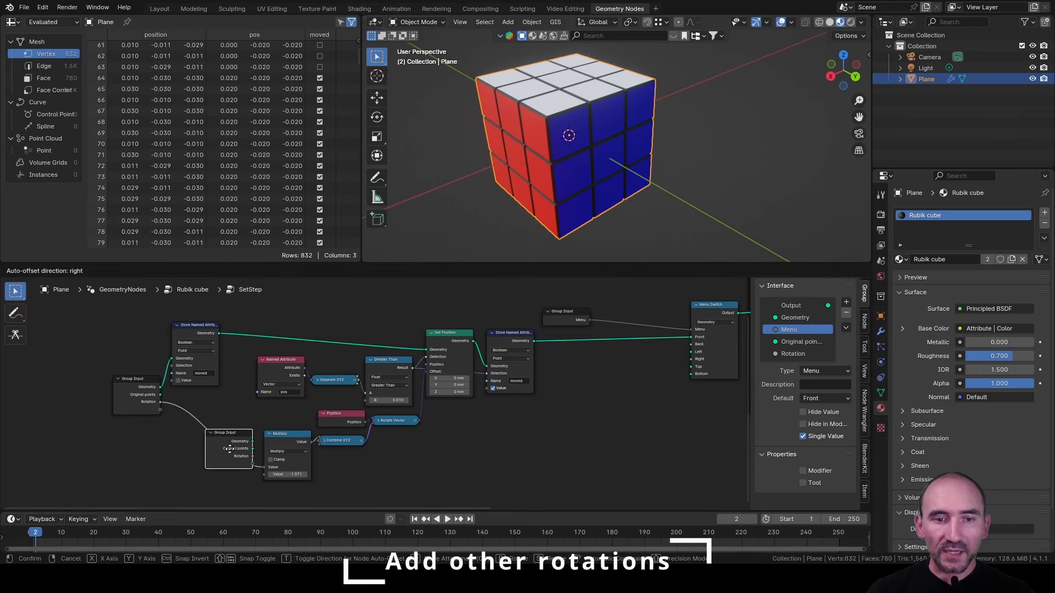
pyautogui.click(232, 451)
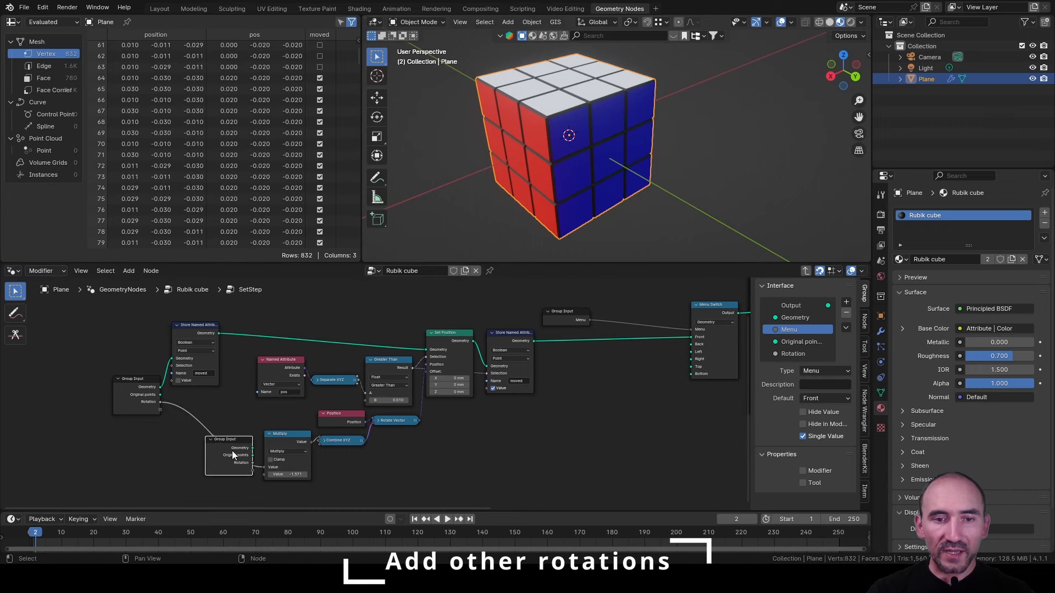
pyautogui.scroll(4, 232, 451)
pyautogui.moveTo(208, 488); pyautogui.dragTo(226, 494)
pyautogui.scroll(-5, 221, 487)
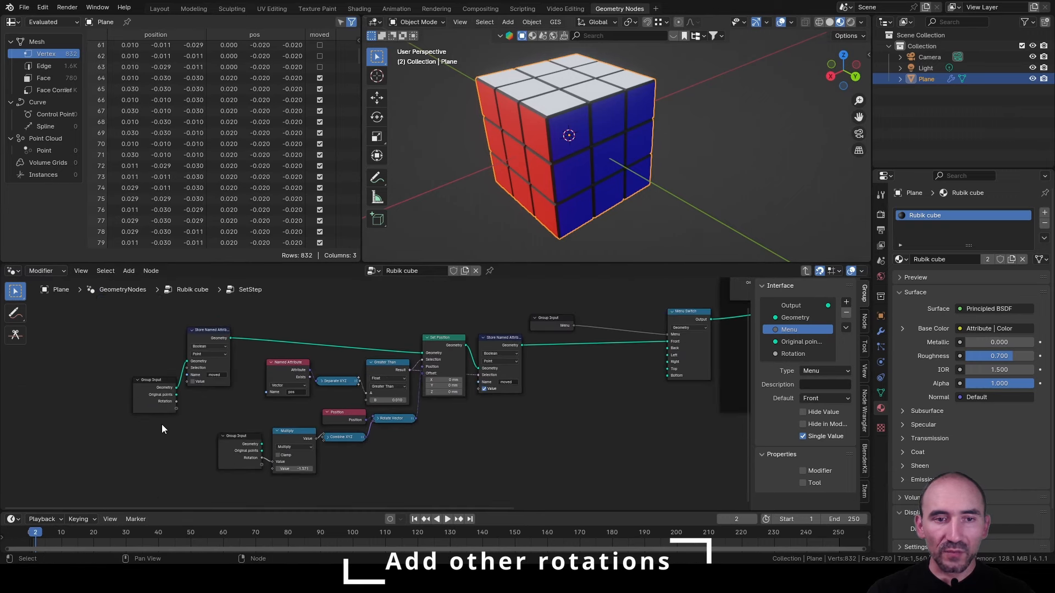
# Space out the starting nodes and the Menu Group Input, and move the front-rotation nodes up above the main row.
pyautogui.moveTo(161, 428); pyautogui.dragTo(119, 358)
pyautogui.moveTo(551, 318); pyautogui.dragTo(632, 315)
pyautogui.moveTo(601, 401); pyautogui.dragTo(608, 332, button='middle')
pyautogui.moveTo(564, 296); pyautogui.dragTo(202, 453)
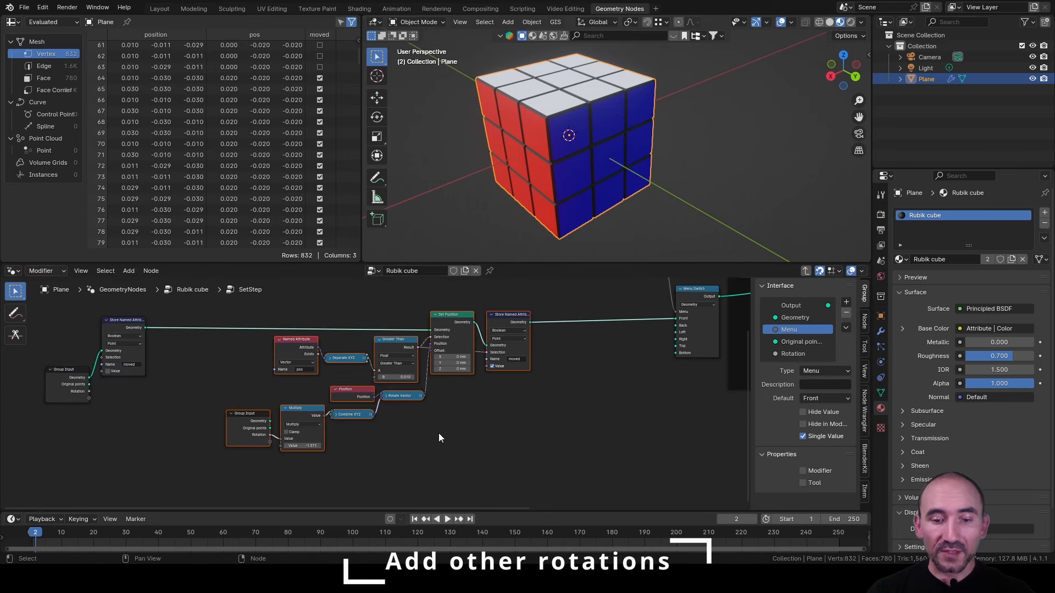
pyautogui.press('g')
pyautogui.click(426, 331)
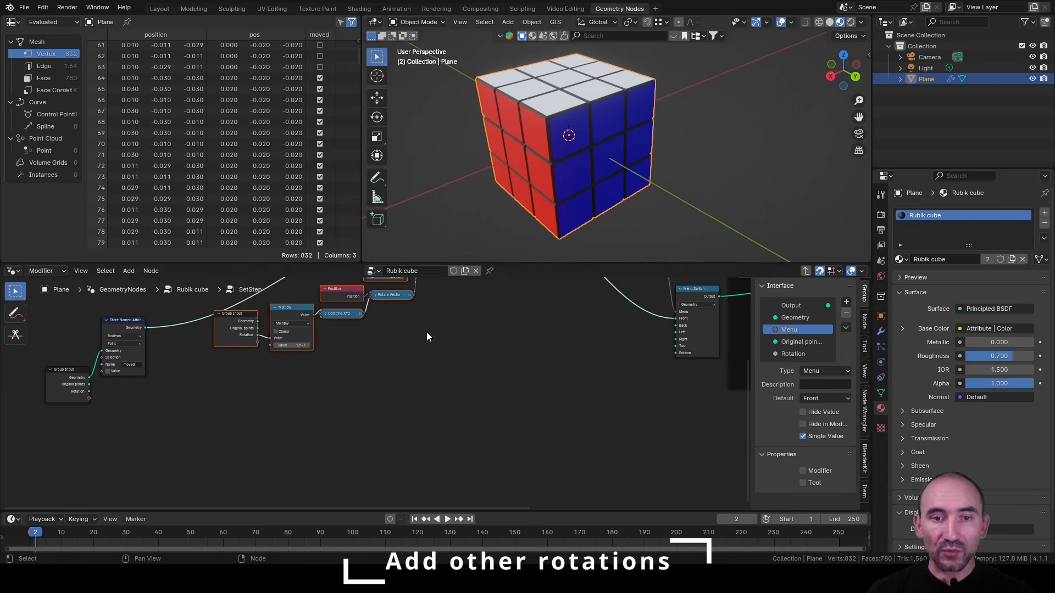
# Add a reroute to the geometry link entering Set Position and place it ahead of the Named Attribute node.
pyautogui.moveTo(427, 332); pyautogui.dragTo(421, 458, button='middle')
pyautogui.scroll(2, 421, 458)
pyautogui.keyDown('shift'); pyautogui.moveTo(328, 341); pyautogui.dragTo(338, 361, button='right'); pyautogui.keyUp('shift')
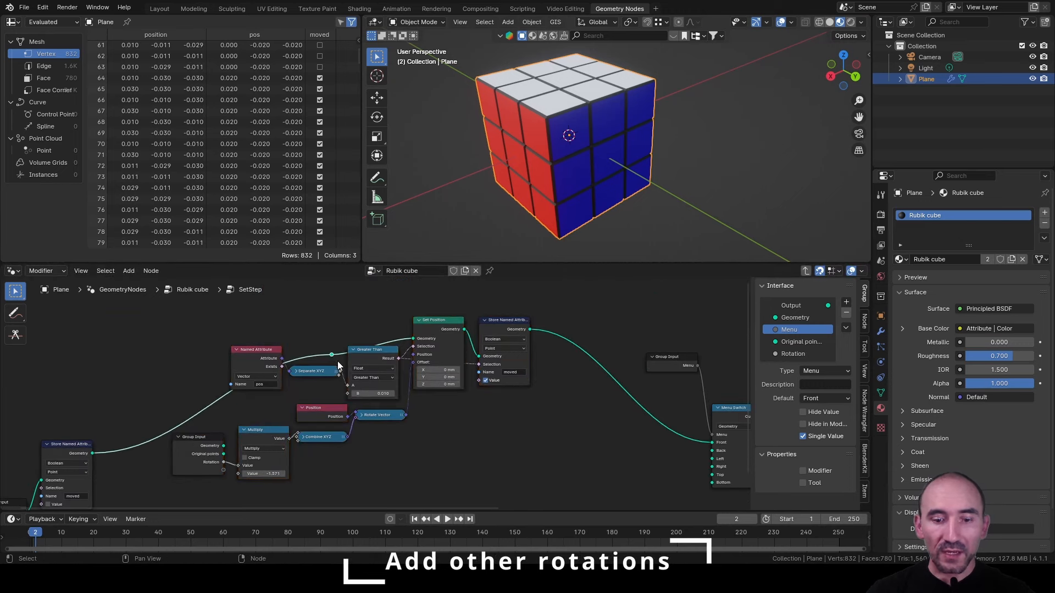
pyautogui.moveTo(332, 355); pyautogui.dragTo(194, 338)
# Join the front-rotation nodes and their reroute in a frame labelled "Front".
pyautogui.moveTo(142, 314); pyautogui.dragTo(546, 477)
pyautogui.hotkey('ctrl', 'j')
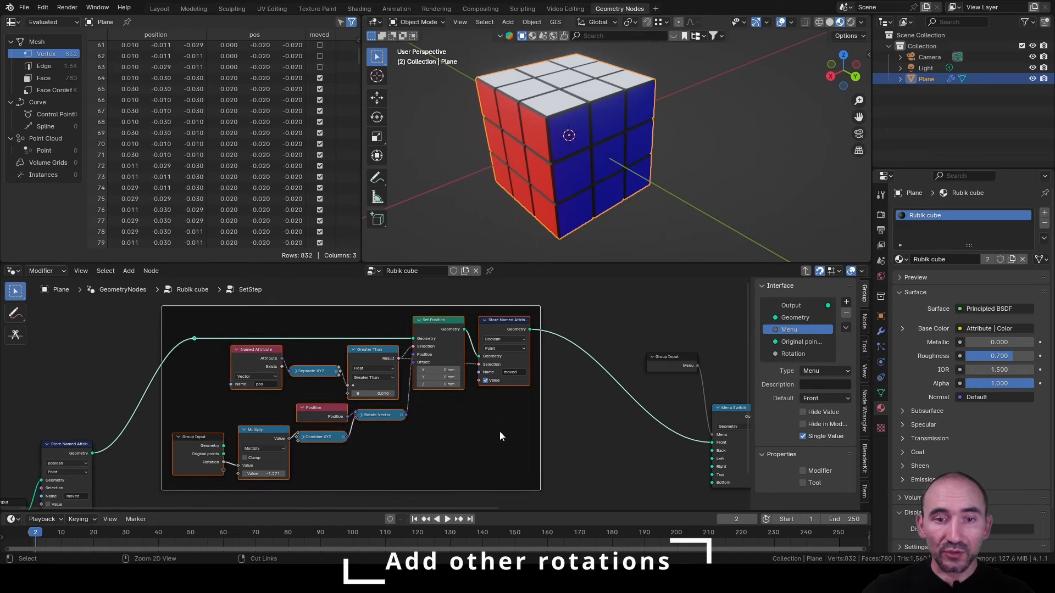
pyautogui.press('F2')
pyautogui.write('Front')
pyautogui.press('Return')
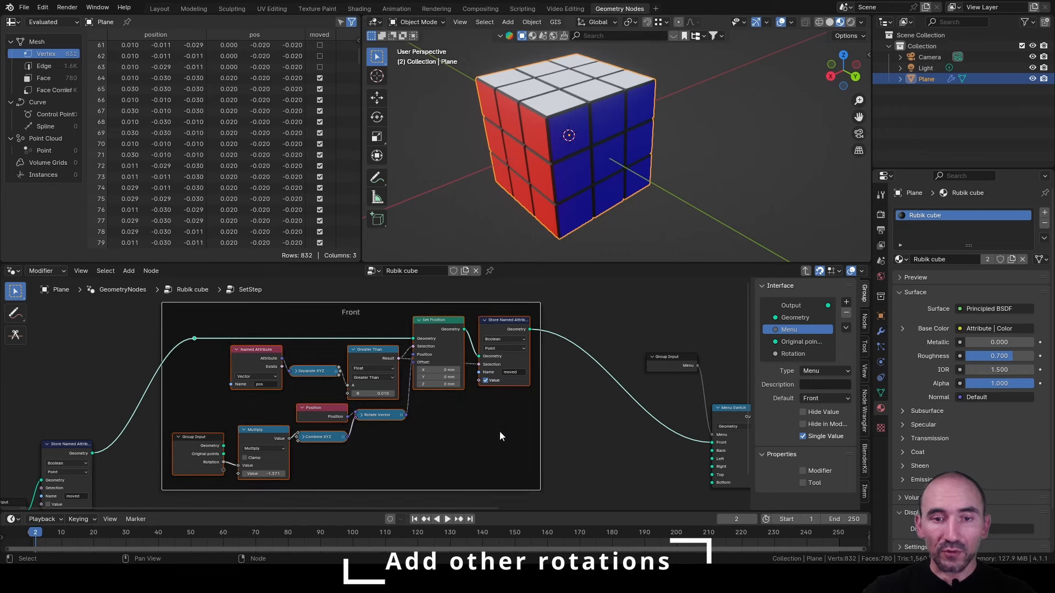
# Duplicate the Front frame with its nodes directly below the original and label the copy "Back".
pyautogui.scroll(-4, 499, 430)
pyautogui.moveTo(492, 428); pyautogui.dragTo(476, 344, button='middle')
pyautogui.scroll(-4, 476, 347)
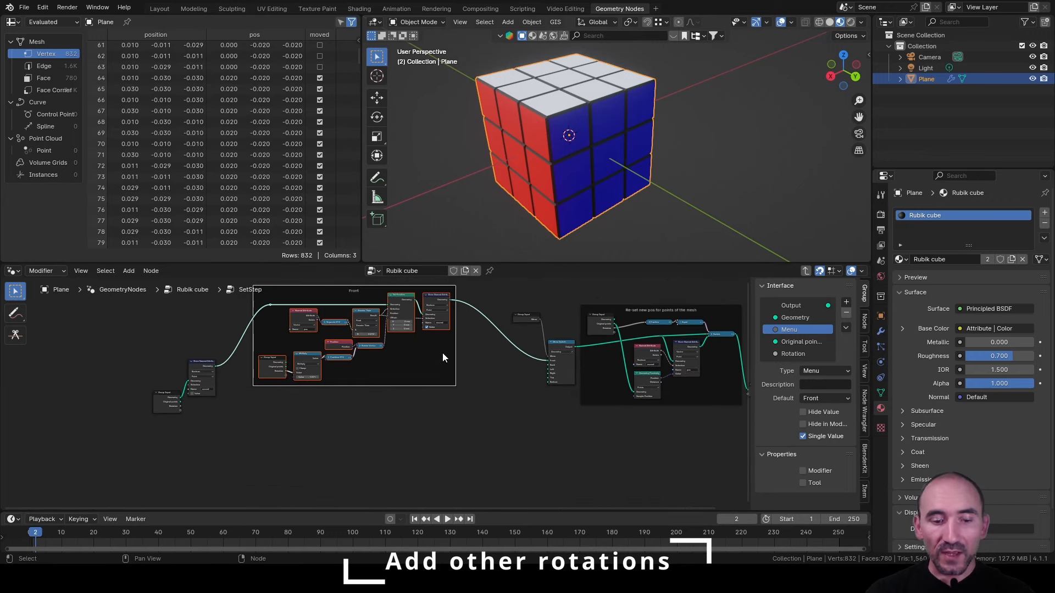
pyautogui.hotkey('shift', 'd')
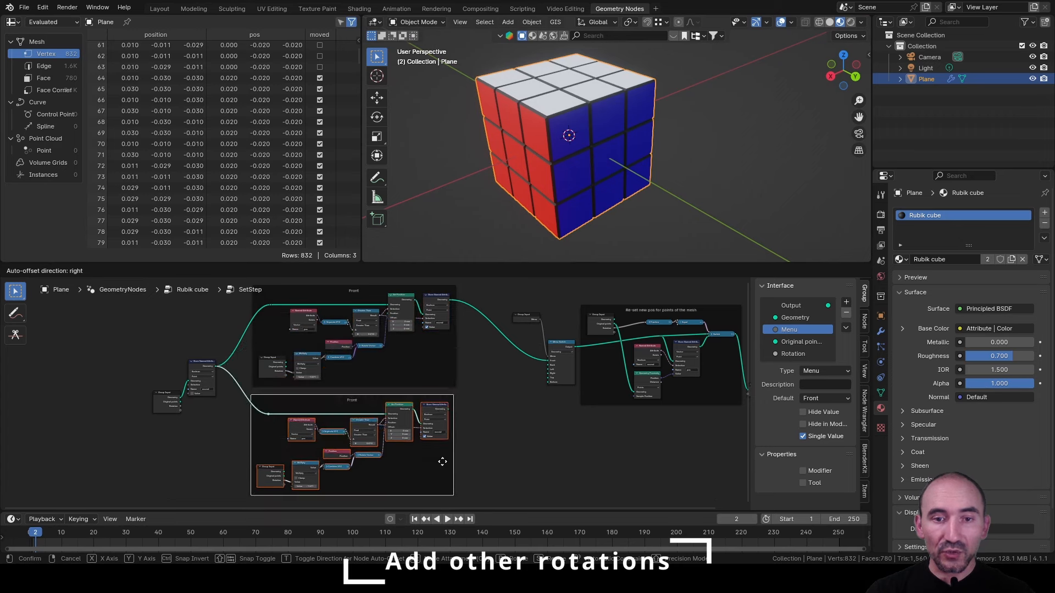
pyautogui.click(443, 453)
pyautogui.press('KP_Decimal')
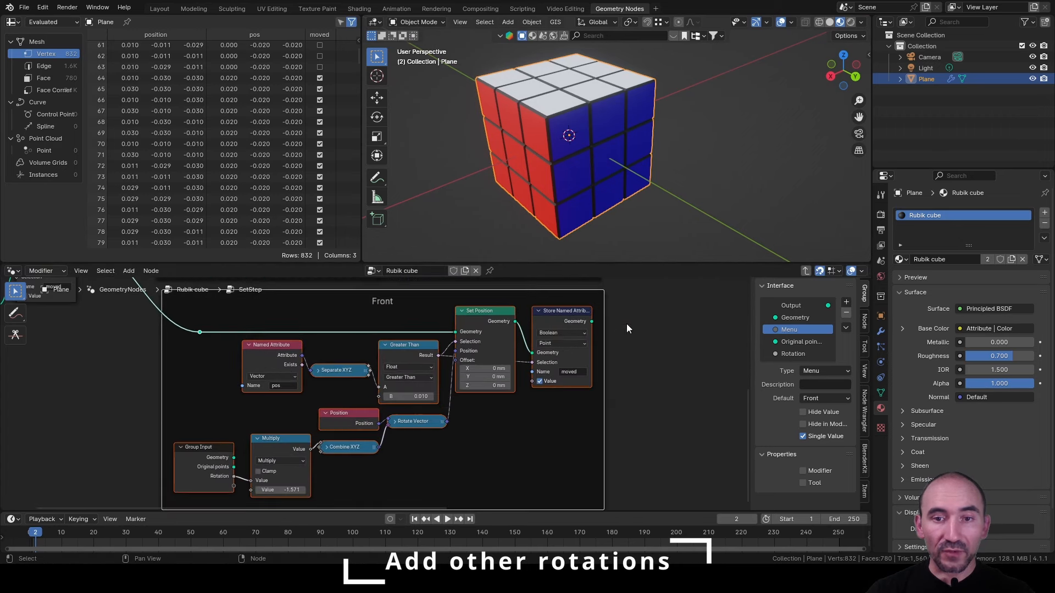
pyautogui.press('F2')
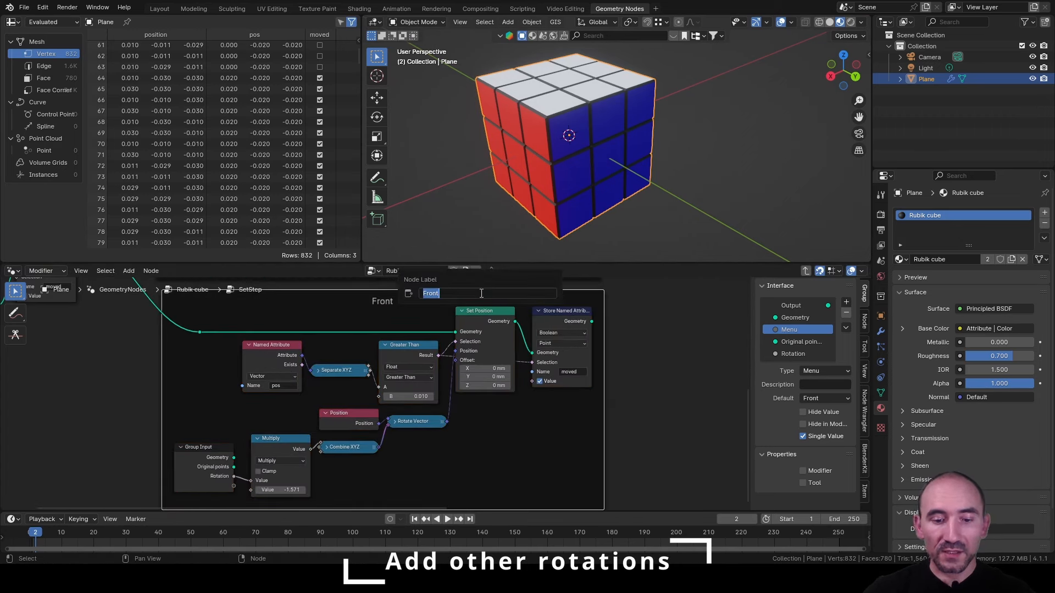
pyautogui.write('Back')
pyautogui.press('Return')
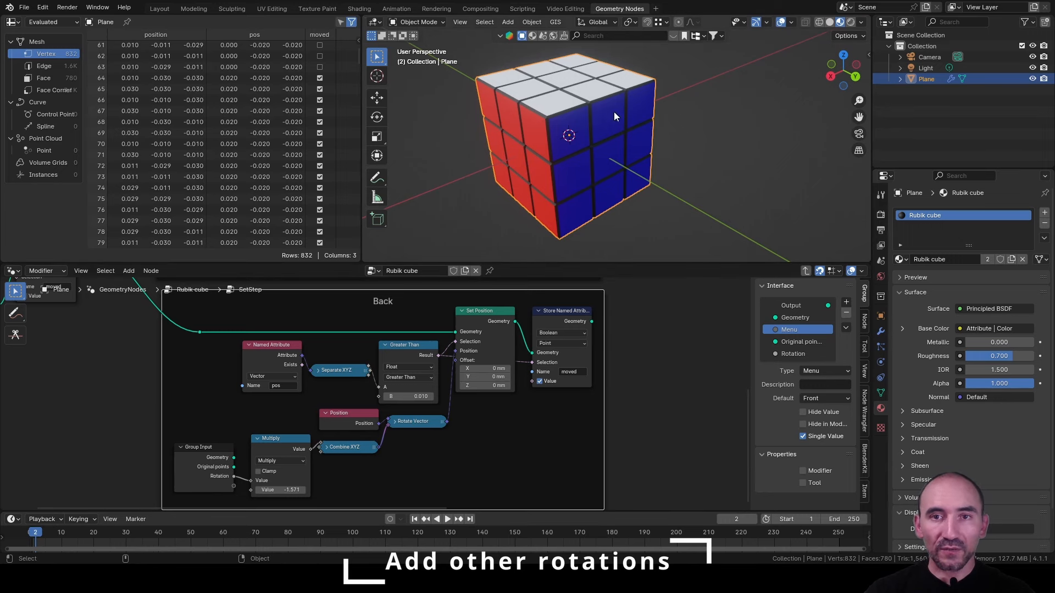
# Switch the Back frame's comparison to Less Than and set its B value to -0.01.
pyautogui.scroll(3, 353, 367)
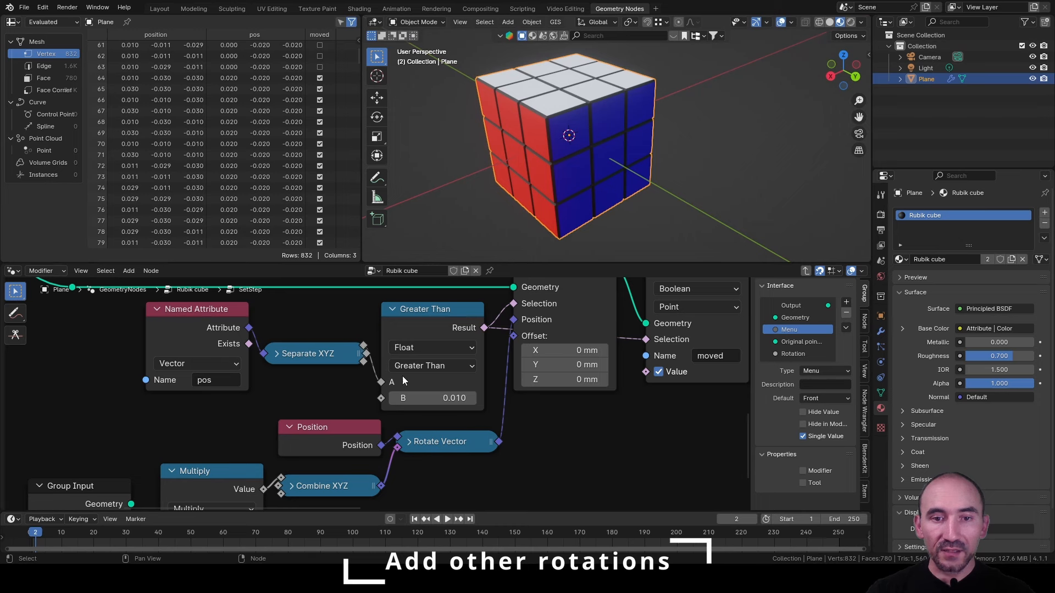
pyautogui.click(416, 367)
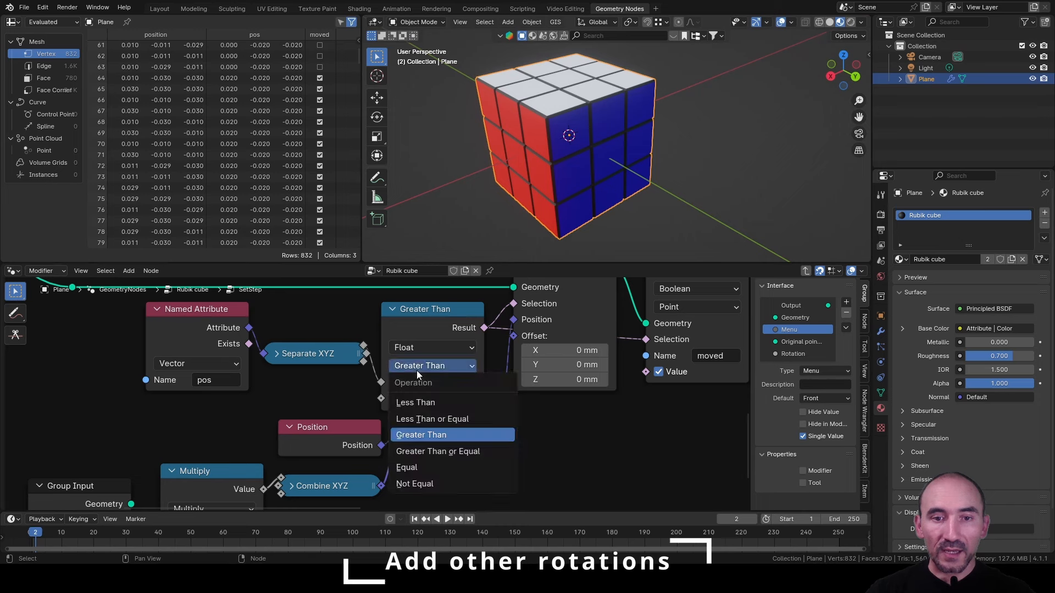
pyautogui.click(430, 402)
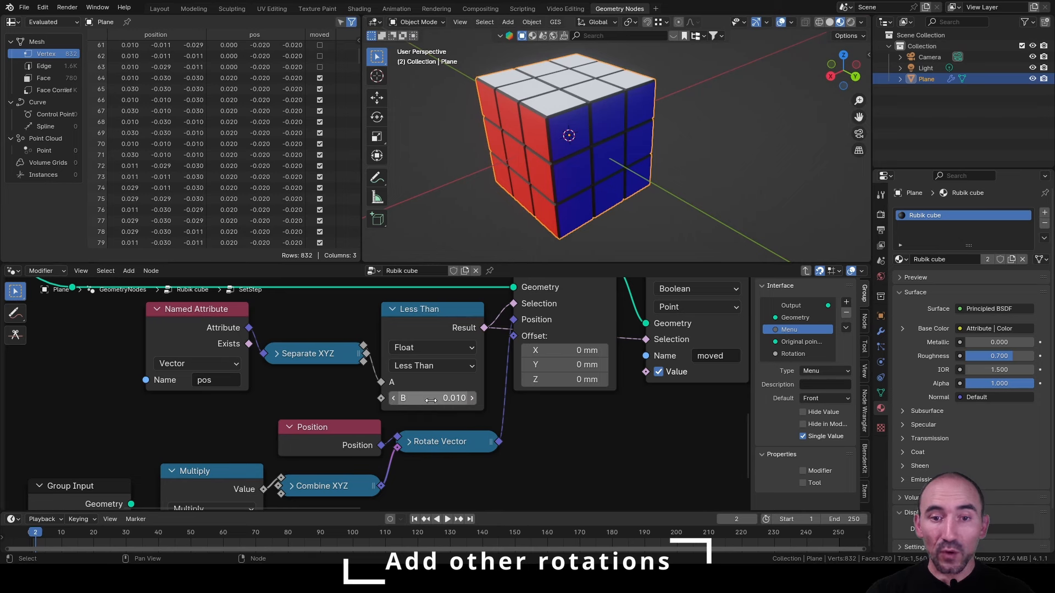
pyautogui.moveTo(610, 159); pyautogui.dragTo(563, 130, button='middle')
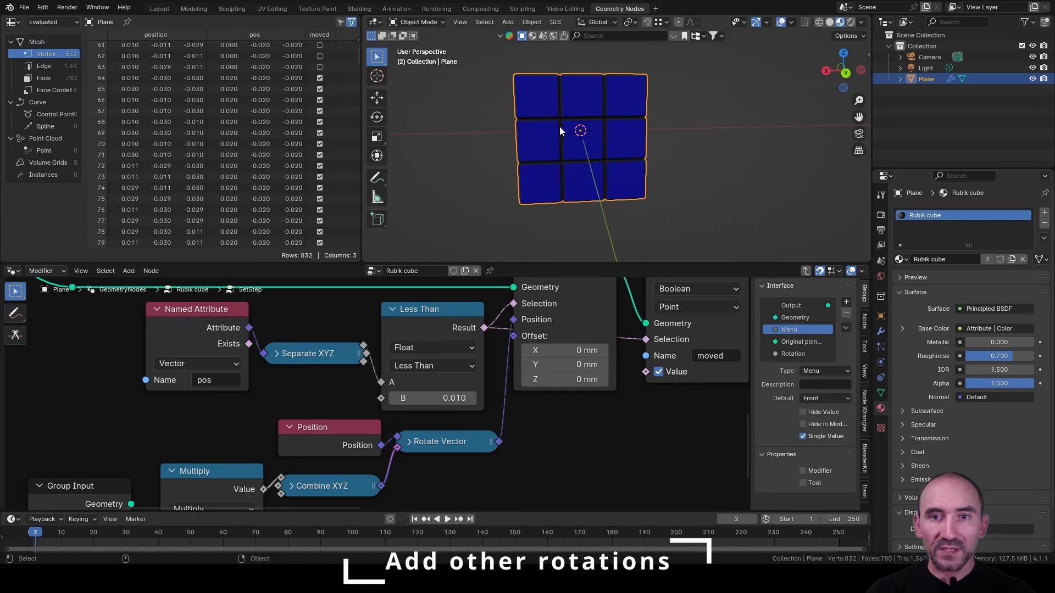
pyautogui.moveTo(561, 130)
pyautogui.mouseDown(button='middle')
pyautogui.moveTo(559, 114)
pyautogui.moveTo(559, 130)
pyautogui.mouseUp(button='middle')
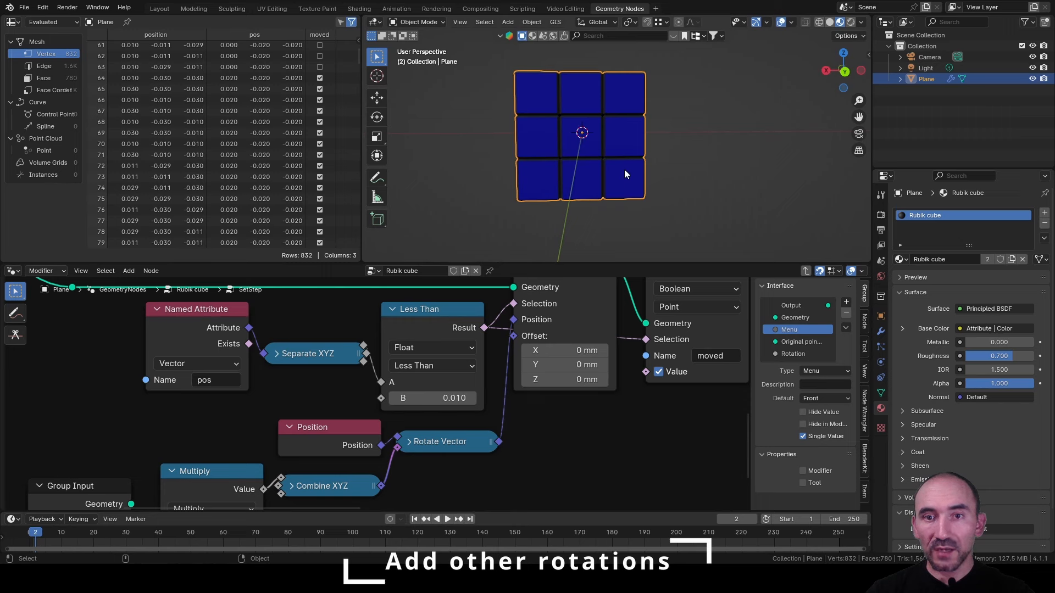
pyautogui.click(433, 397)
pyautogui.write('-0.01')
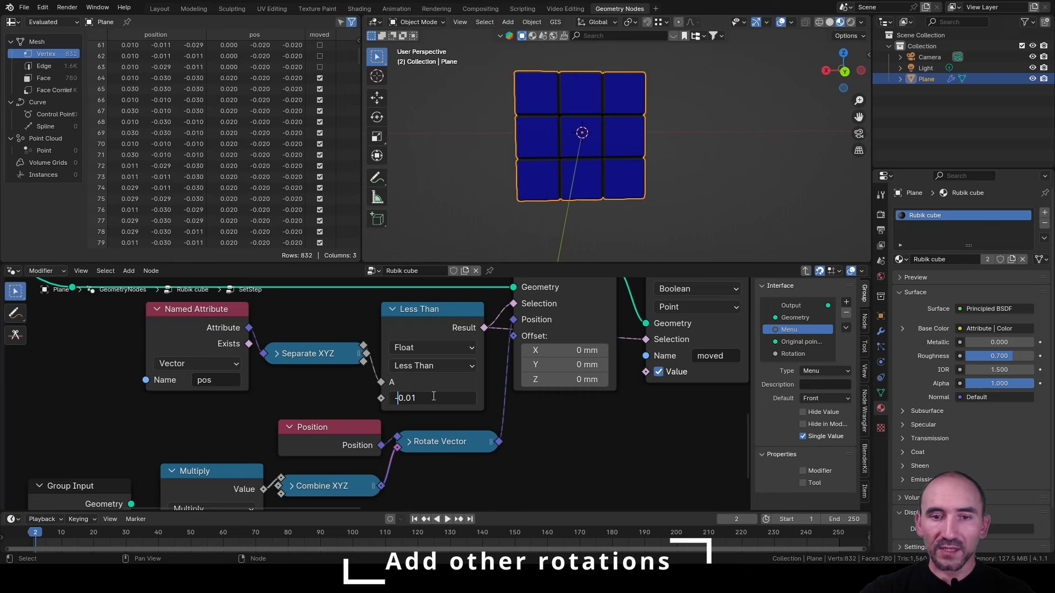
pyautogui.press('Return')
# Connect the Back frame's final Store Named Attribute geometry to the Back input of Menu Switch.
pyautogui.moveTo(256, 437); pyautogui.dragTo(312, 338, button='middle')
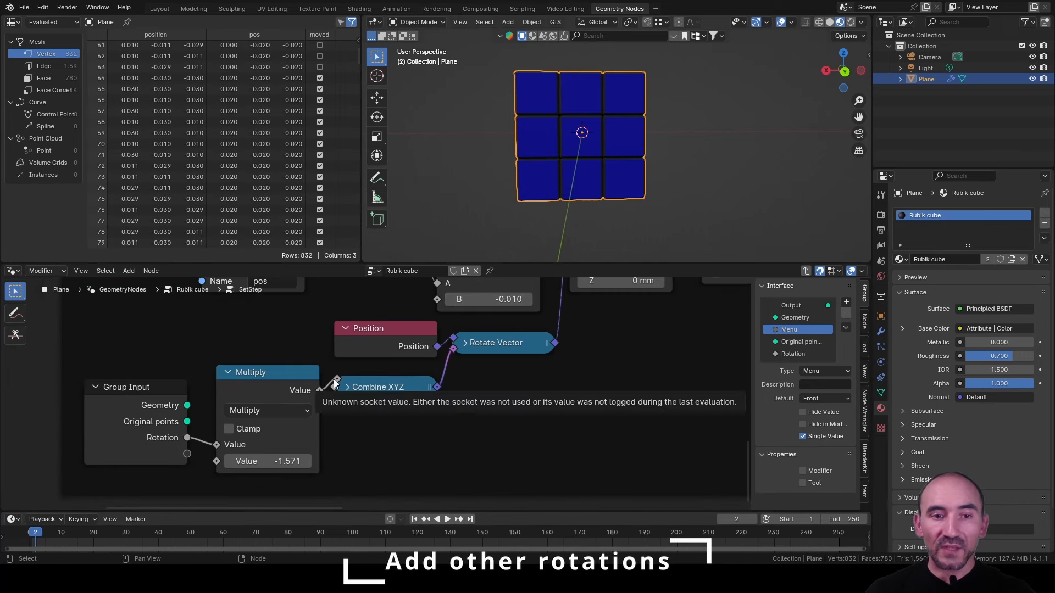
pyautogui.scroll(-5, 527, 331)
pyautogui.moveTo(543, 301); pyautogui.dragTo(436, 420, button='middle')
pyautogui.scroll(4, 436, 420)
pyautogui.moveTo(436, 428); pyautogui.dragTo(628, 347)
pyautogui.scroll(-2, 555, 385)
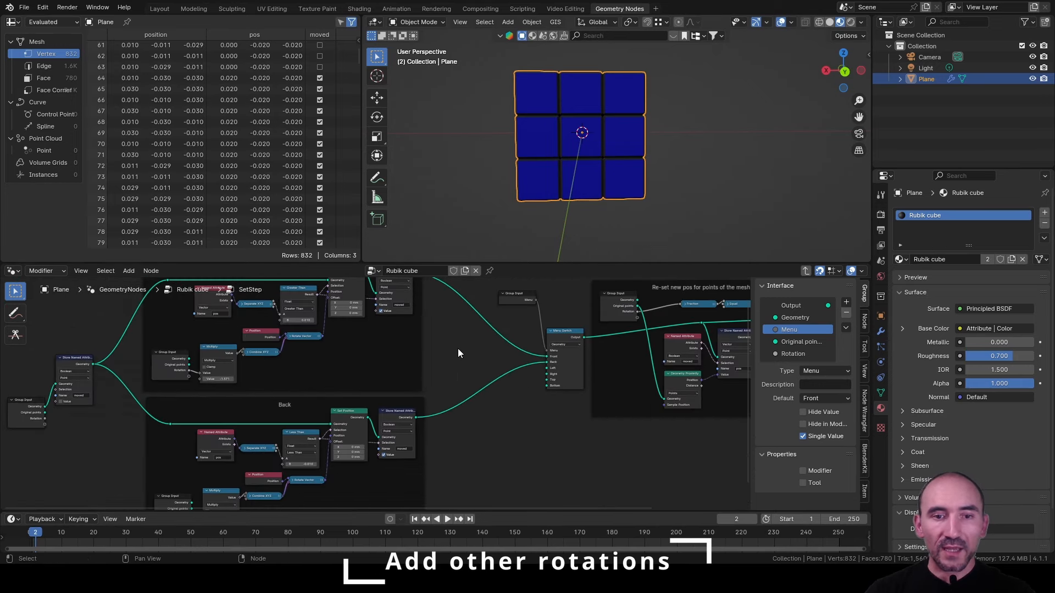
# Return to the Rubik cube tree and reroute the link to SetStep's Original points above the material frame.
pyautogui.press('Tab')
pyautogui.scroll(4, 451, 352)
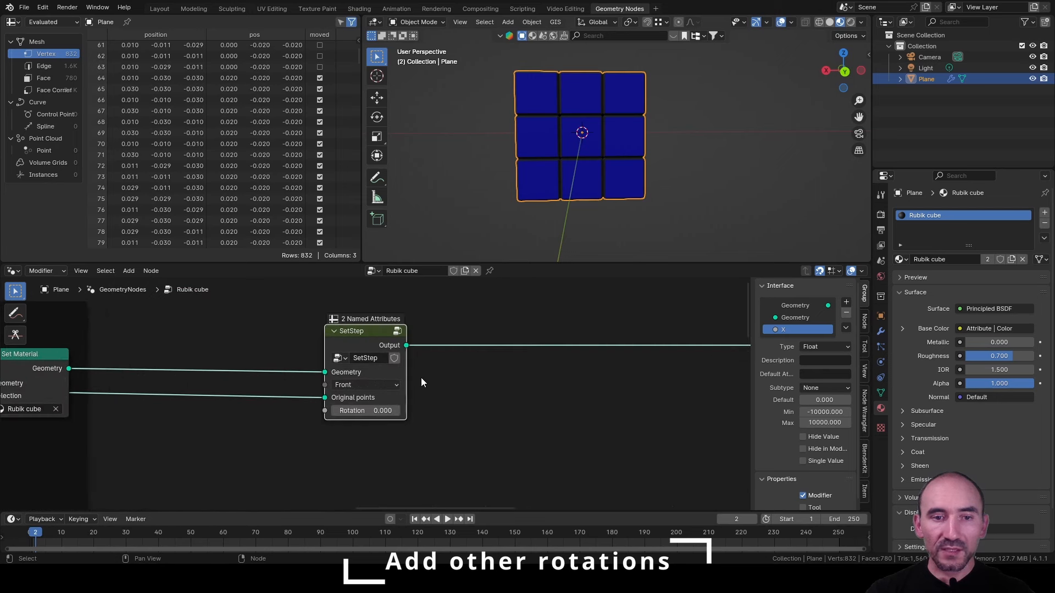
pyautogui.scroll(-8, 307, 401)
pyautogui.moveTo(127, 410); pyautogui.dragTo(601, 414, button='middle')
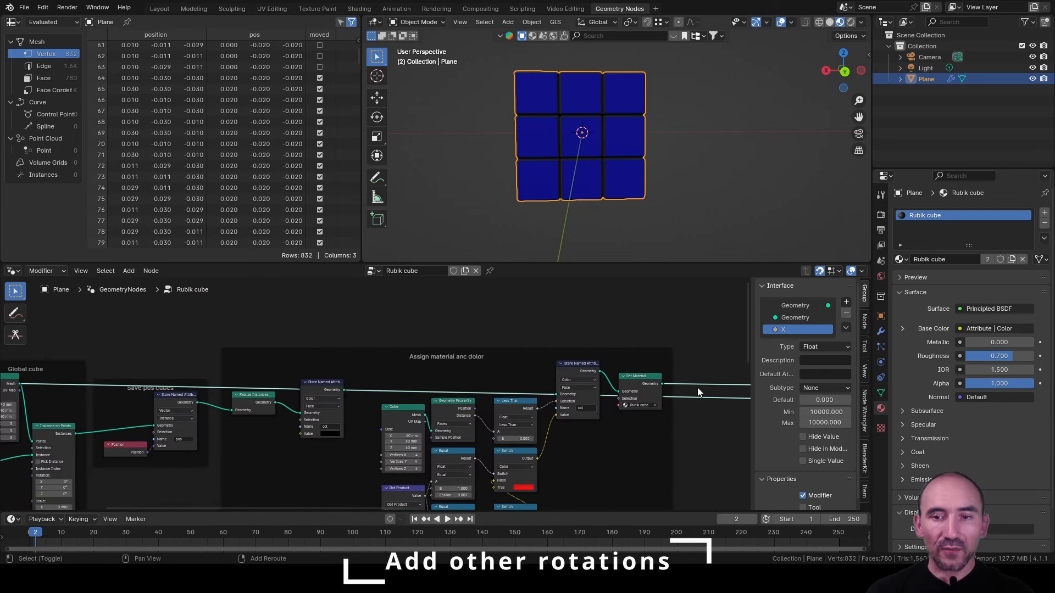
pyautogui.keyDown('shift'); pyautogui.moveTo(696, 390); pyautogui.dragTo(691, 413, button='right'); pyautogui.keyUp('shift')
pyautogui.moveTo(692, 397); pyautogui.dragTo(165, 327)
pyautogui.press('g')
pyautogui.click(691, 332)
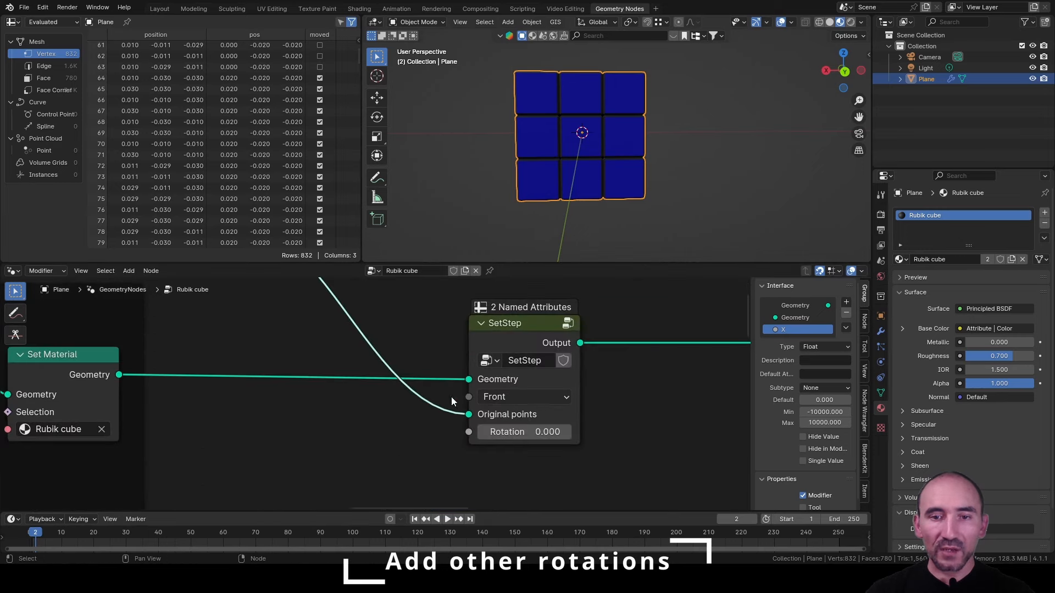
# Set SetStep's Rotation to 0.220 and try the turn on the cube, changing its menu option to Back.
pyautogui.moveTo(511, 432); pyautogui.dragTo(549, 432)
pyautogui.moveTo(483, 177); pyautogui.dragTo(508, 121, button='middle')
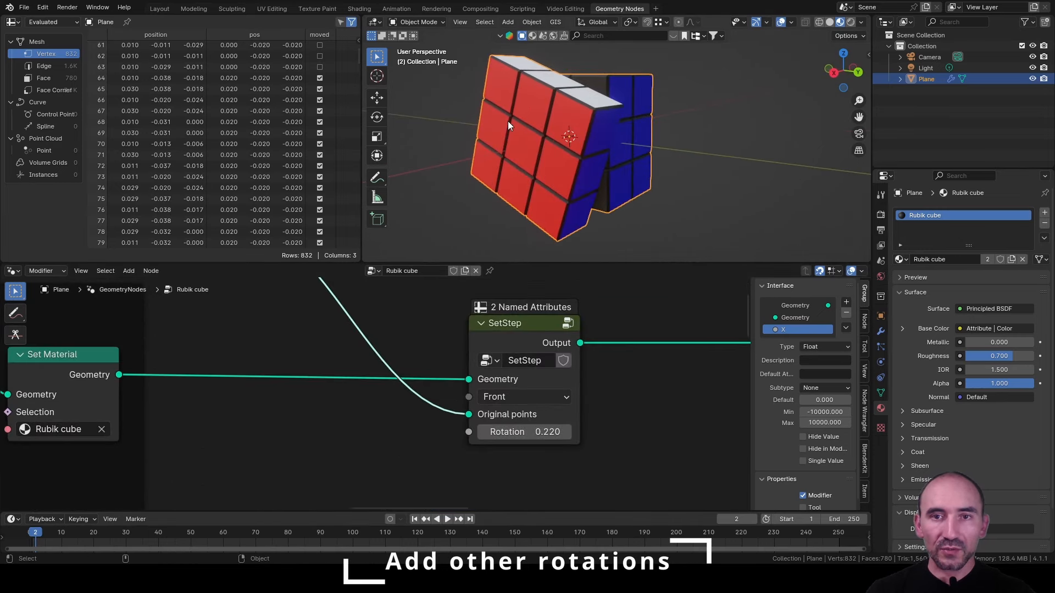
pyautogui.moveTo(564, 148); pyautogui.dragTo(546, 140, button='middle')
pyautogui.click(516, 396)
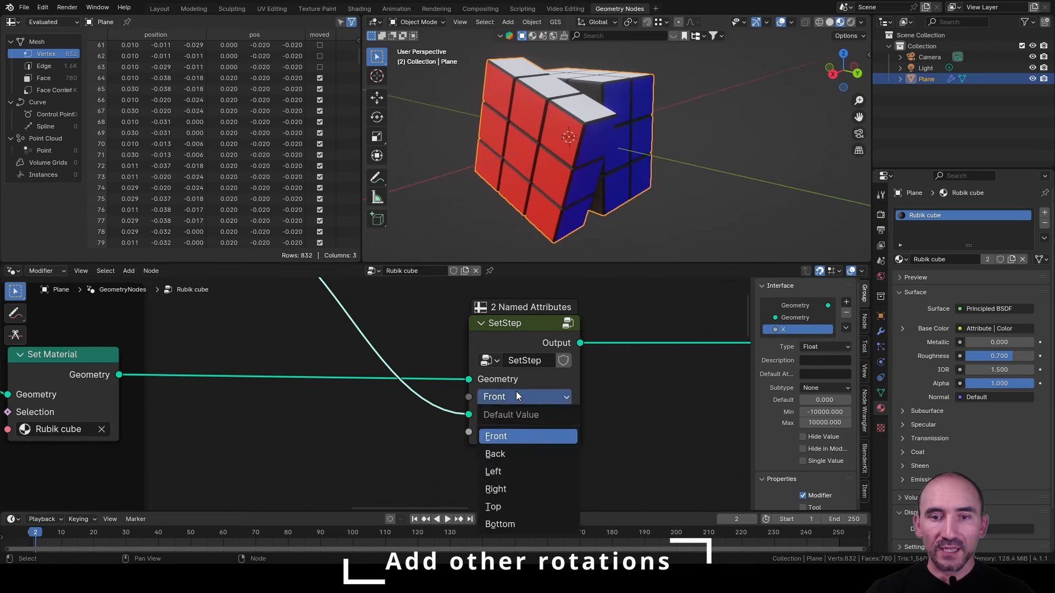
pyautogui.click(516, 454)
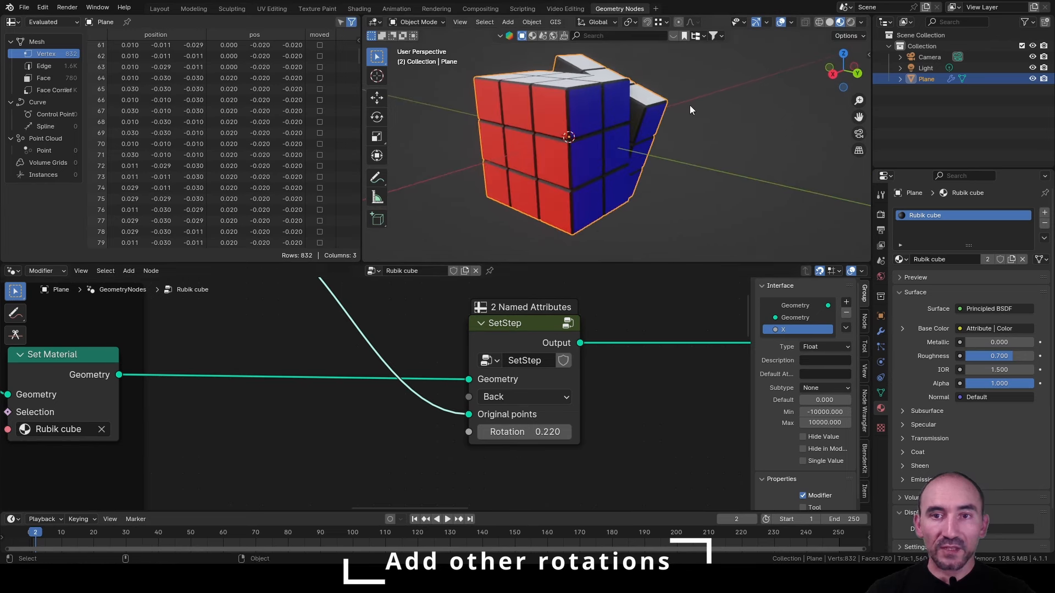
# Inside SetStep, set the Back frame's Multiply value to 1.5708 and return to the Rubik cube tree.
pyautogui.moveTo(690, 110); pyautogui.dragTo(676, 135, button='middle')
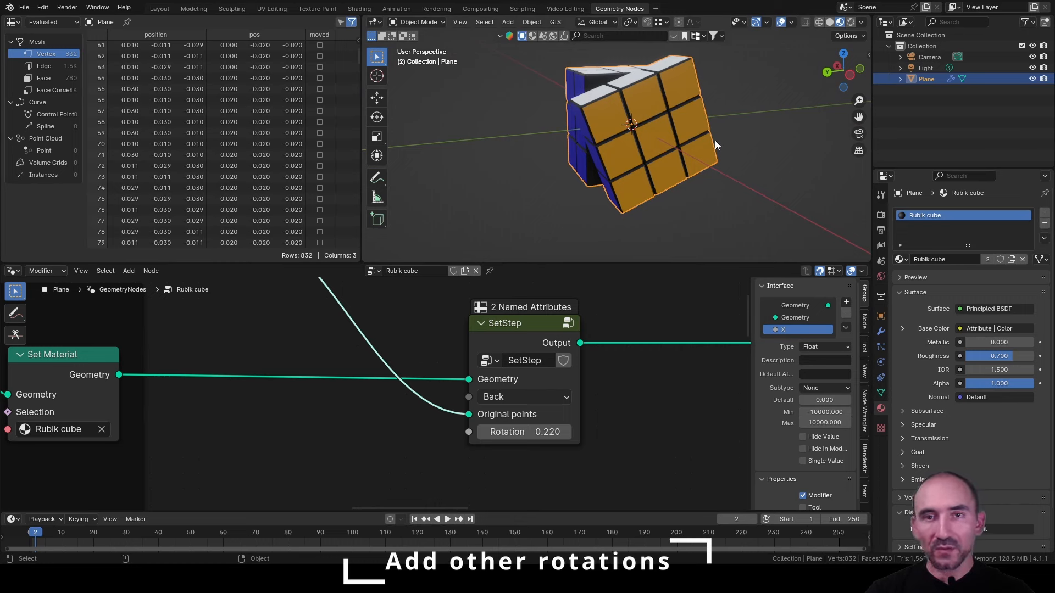
pyautogui.click(519, 326)
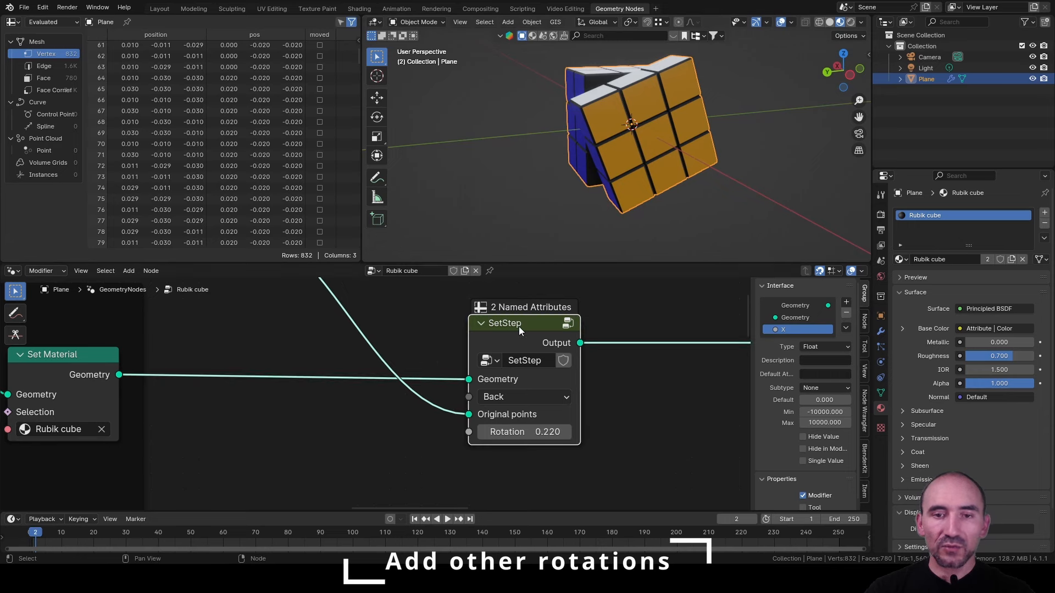
pyautogui.press('Tab')
pyautogui.scroll(-3, 330, 406)
pyautogui.moveTo(314, 417); pyautogui.dragTo(397, 319, button='middle')
pyautogui.scroll(4, 295, 436)
pyautogui.click(295, 453)
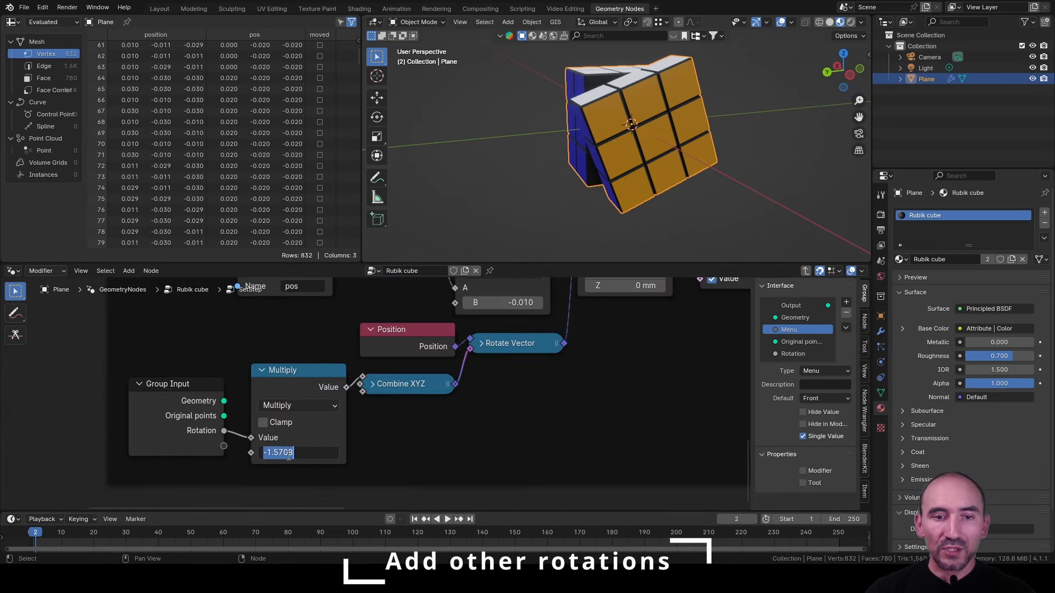
pyautogui.click(289, 453)
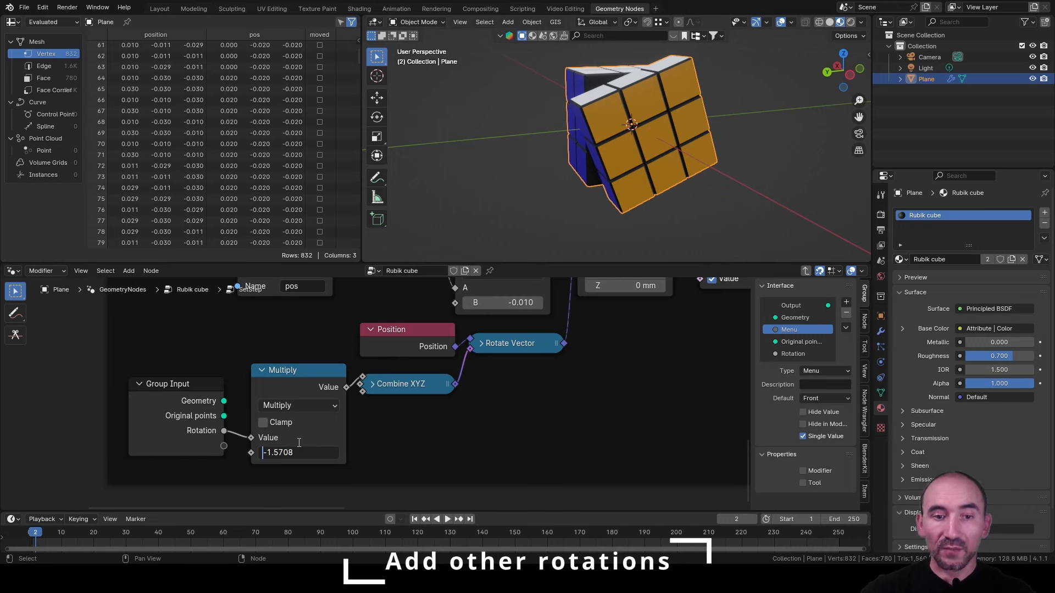
pyautogui.press('Home')
pyautogui.press('Delete')
pyautogui.press('Return')
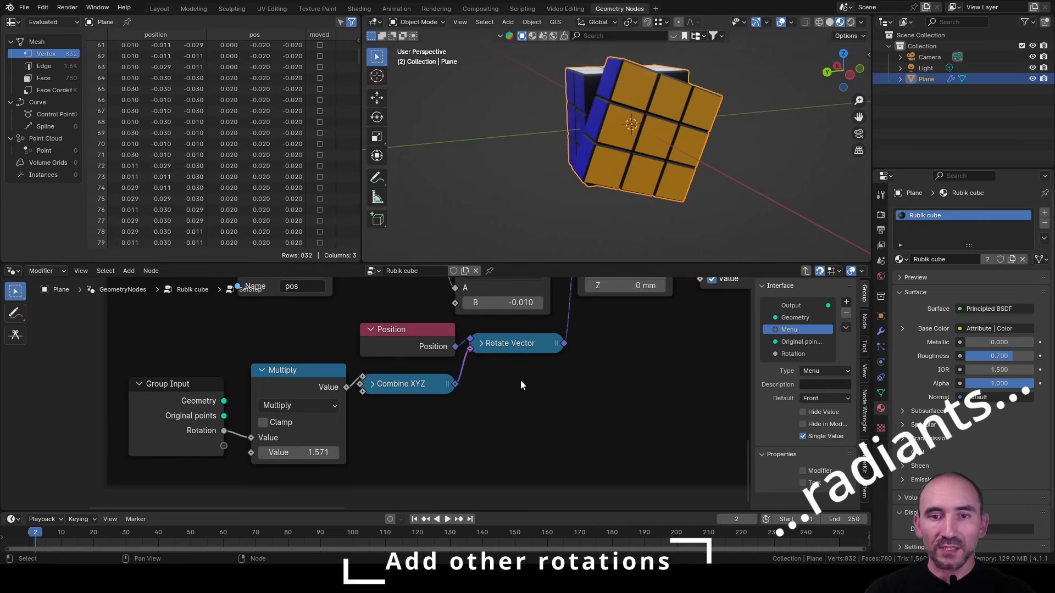
pyautogui.press('Tab')
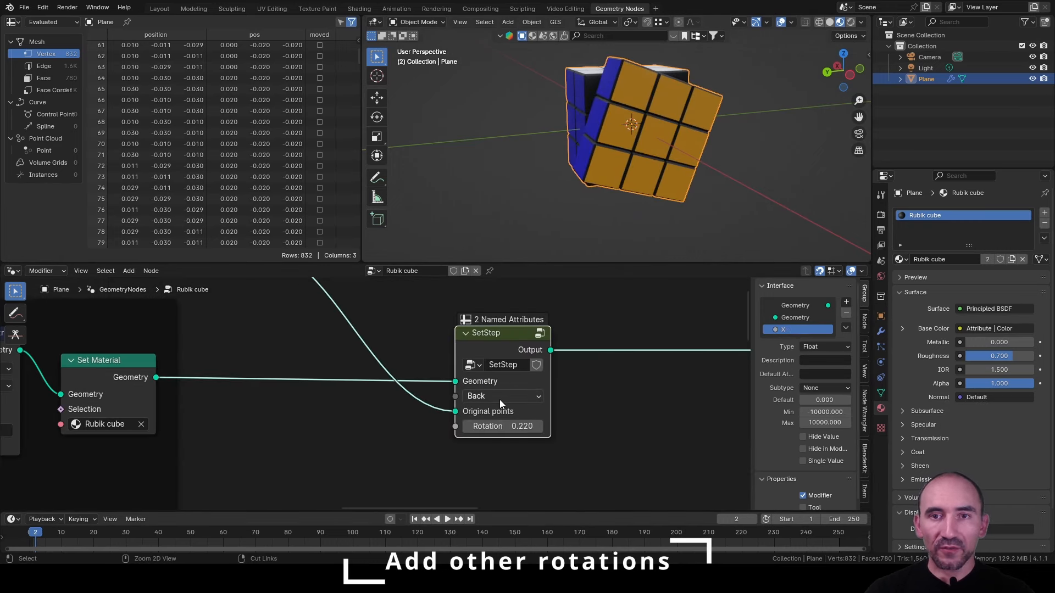
pyautogui.keyDown('ctrl'); pyautogui.scroll(1, 500, 399); pyautogui.keyUp('ctrl')
pyautogui.keyDown('ctrl'); pyautogui.scroll(-1, 499, 399); pyautogui.keyUp('ctrl')
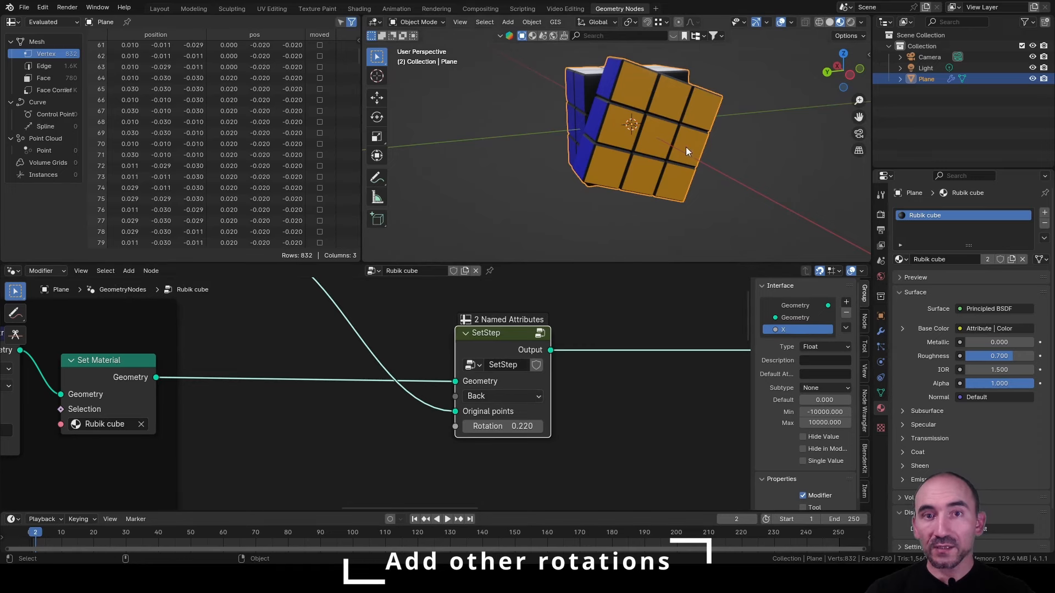
# In SetStep, move the Front and Back frames upward and duplicate the pair below them to provide frames for the other four faces.
pyautogui.press('Tab')
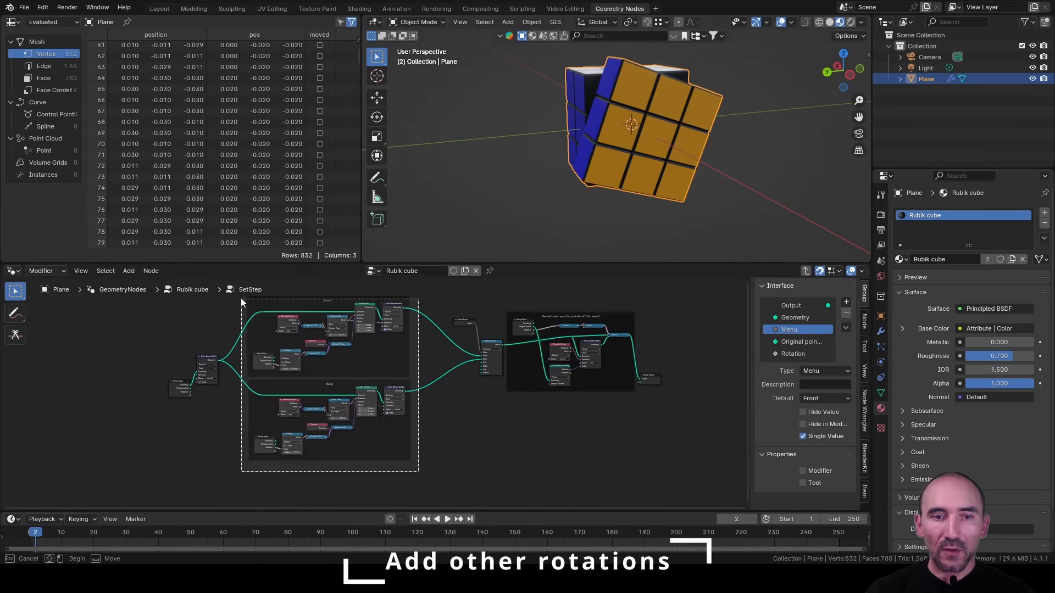
pyautogui.press('g')
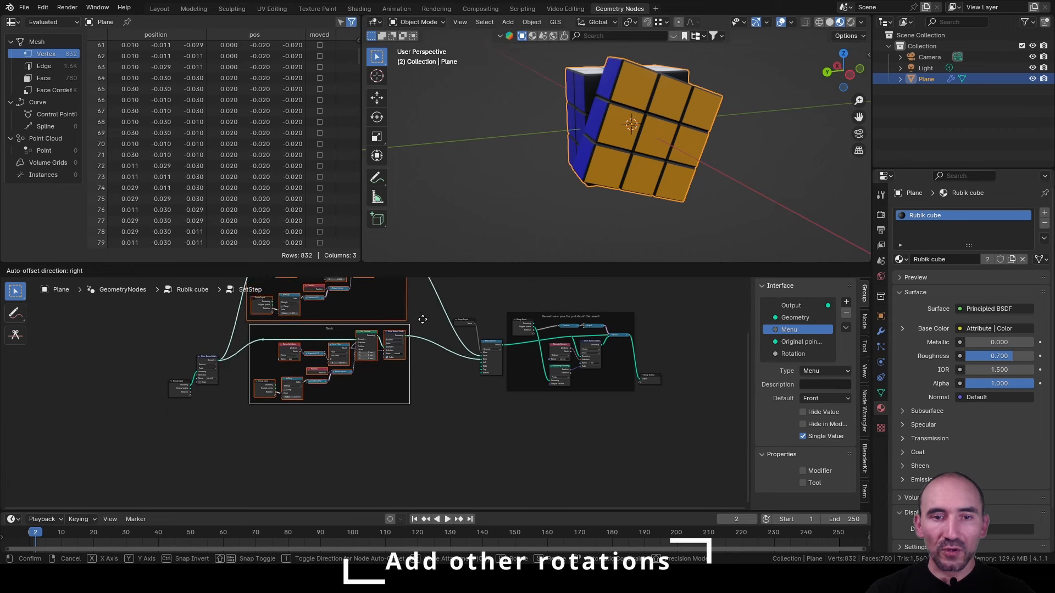
pyautogui.click(423, 305)
pyautogui.moveTo(392, 379); pyautogui.dragTo(400, 320, button='middle')
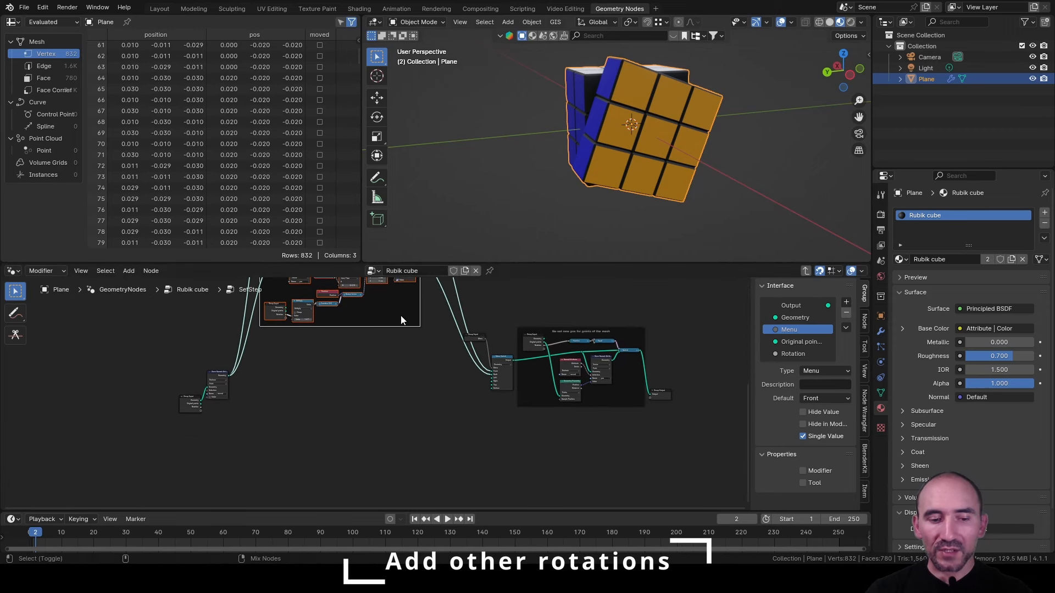
pyautogui.hotkey('shift', 'd')
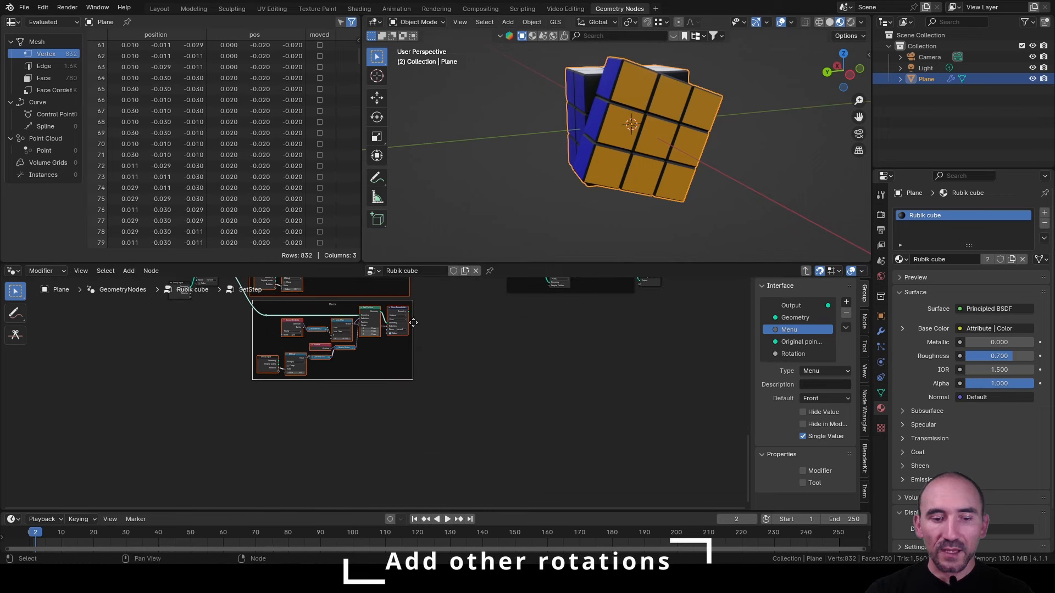
# Rename the first duplicated Front frame as Left.
pyautogui.press('F2')
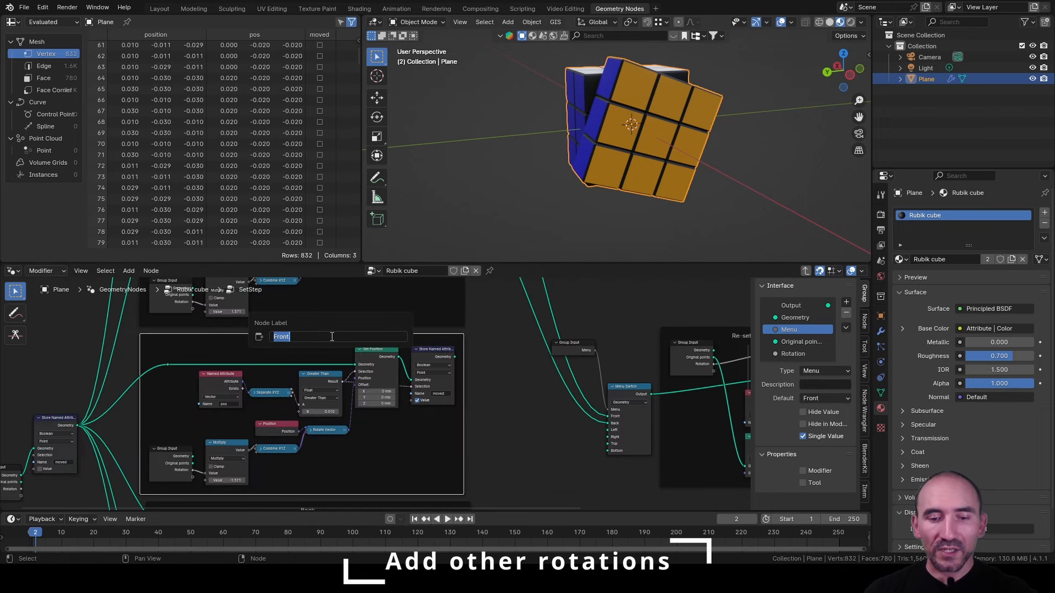
pyautogui.write('Left')
pyautogui.press('Return')
pyautogui.scroll(3, 362, 393)
pyautogui.moveTo(371, 414); pyautogui.dragTo(412, 389, button='middle')
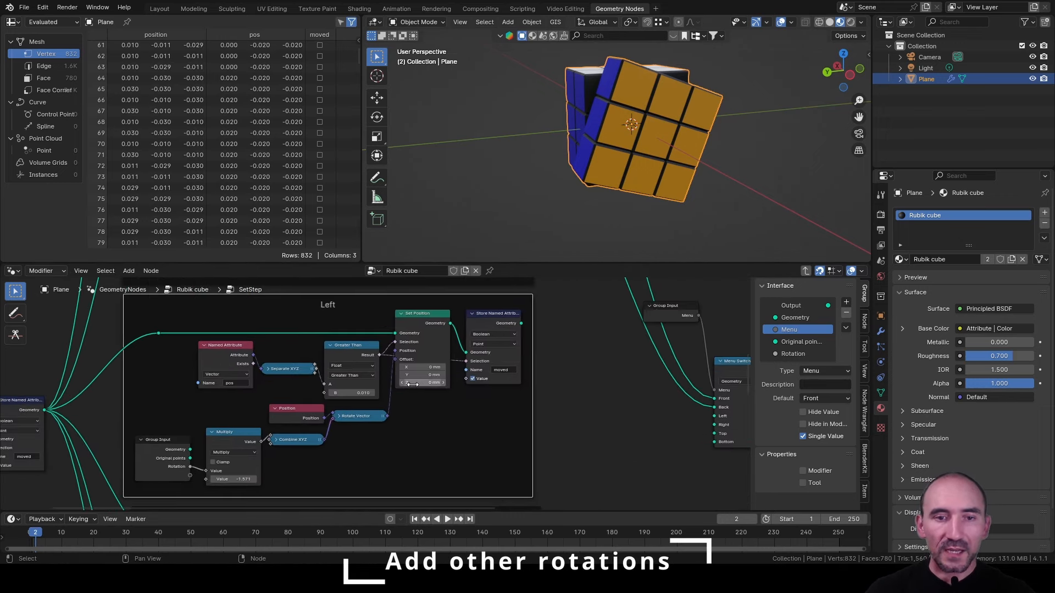
# Make the Left frame's comparison test the Y component of pos with Less Than and a B value of -0.01.
pyautogui.scroll(3, 412, 389)
pyautogui.moveTo(549, 156); pyautogui.dragTo(711, 156, button='middle')
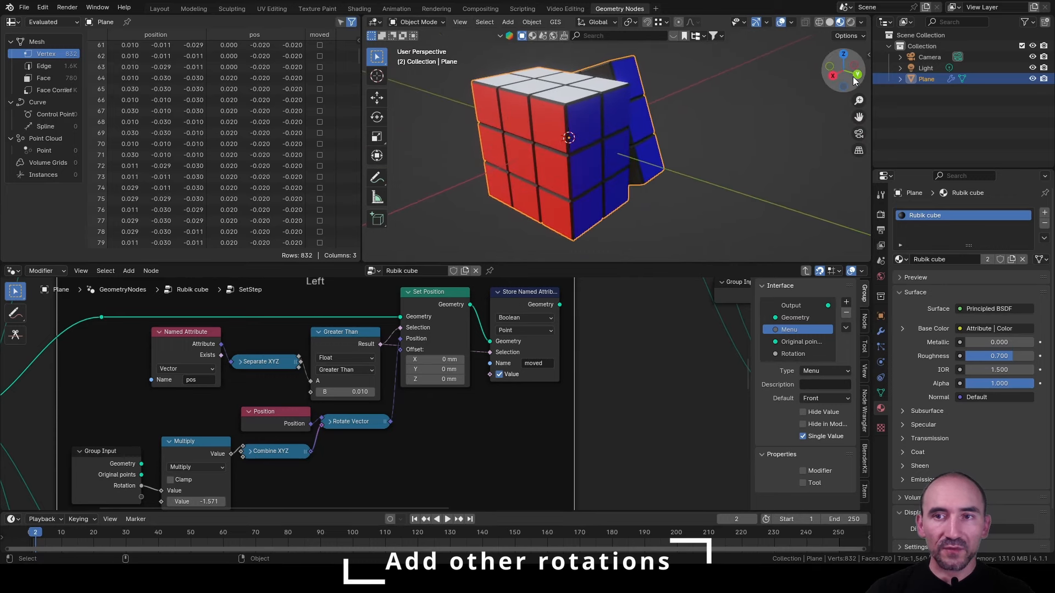
pyautogui.moveTo(562, 174); pyautogui.dragTo(612, 160, button='middle')
pyautogui.moveTo(529, 140); pyautogui.dragTo(582, 163, button='middle')
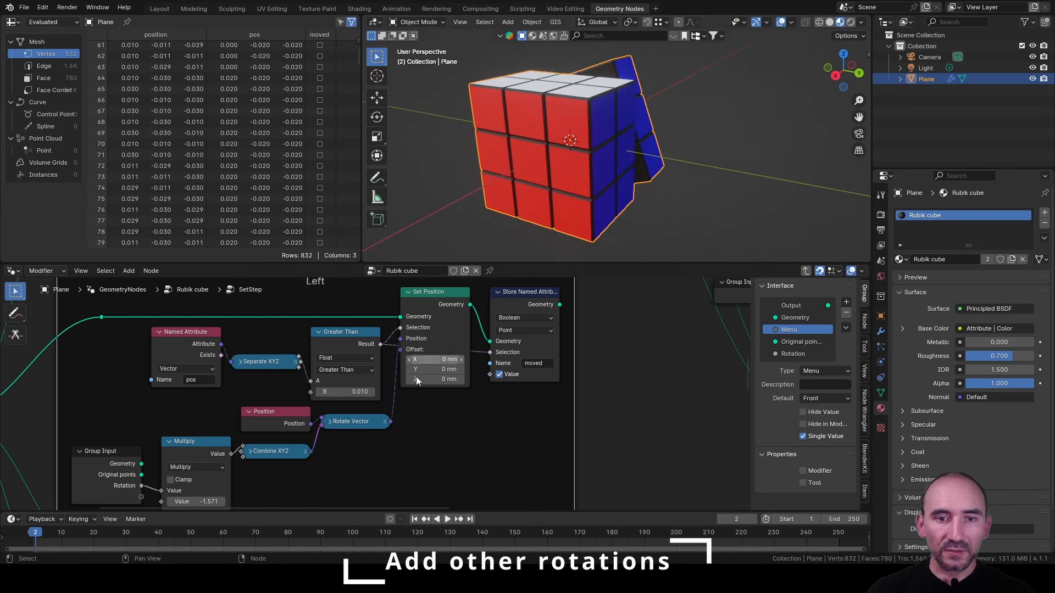
pyautogui.scroll(-1, 444, 350)
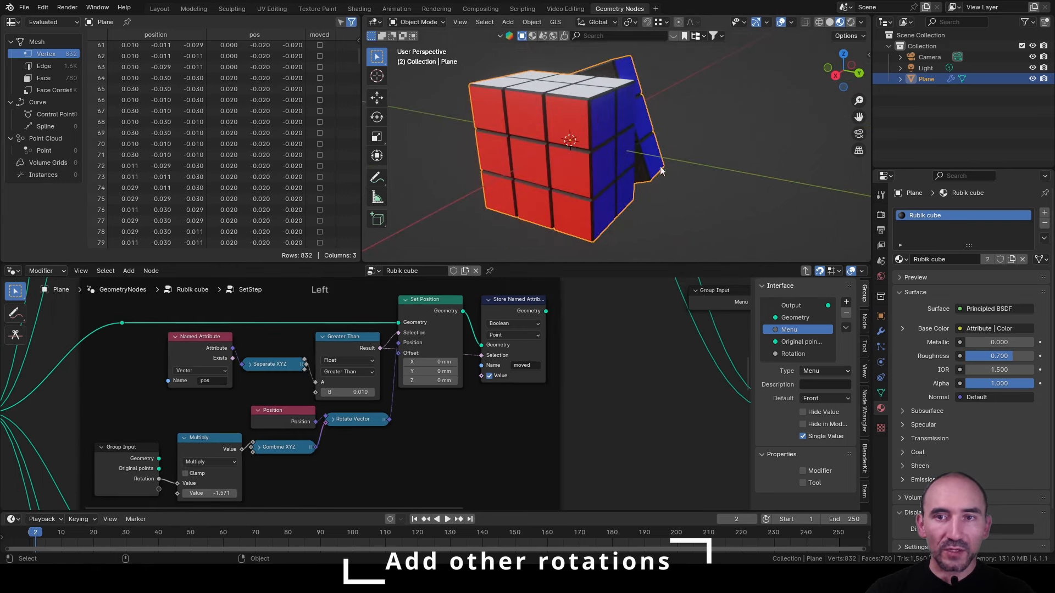
pyautogui.scroll(1, 354, 377)
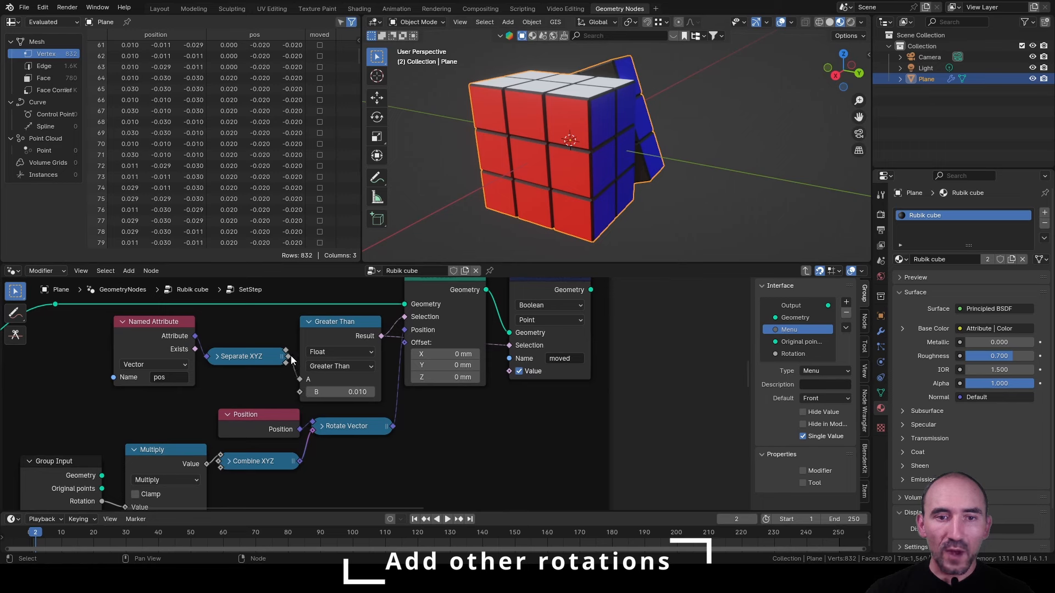
pyautogui.click(331, 367)
pyautogui.click(337, 396)
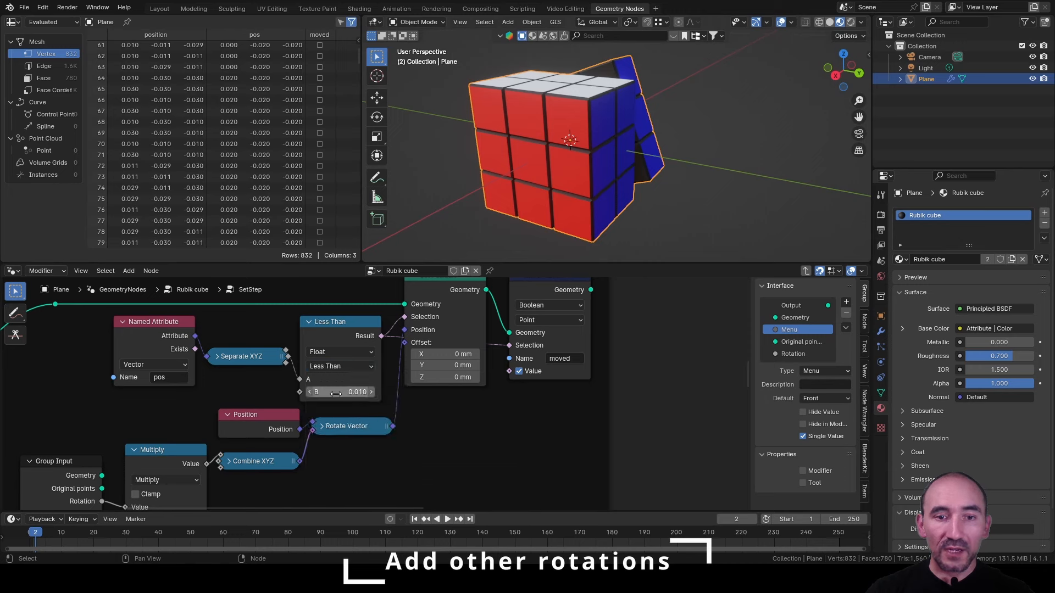
pyautogui.click(337, 392)
pyautogui.write('-')
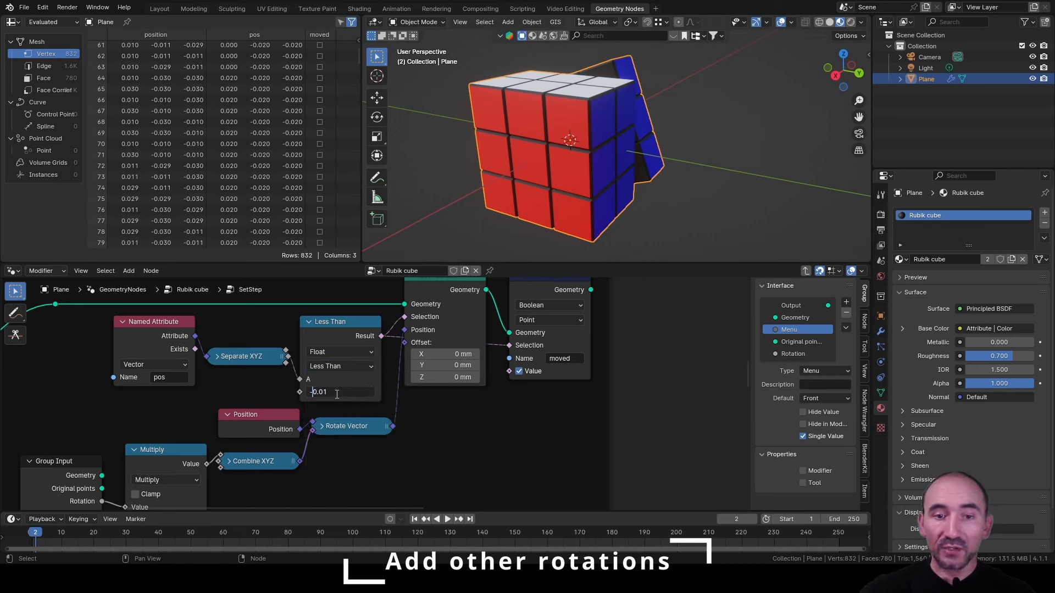
pyautogui.press('Return')
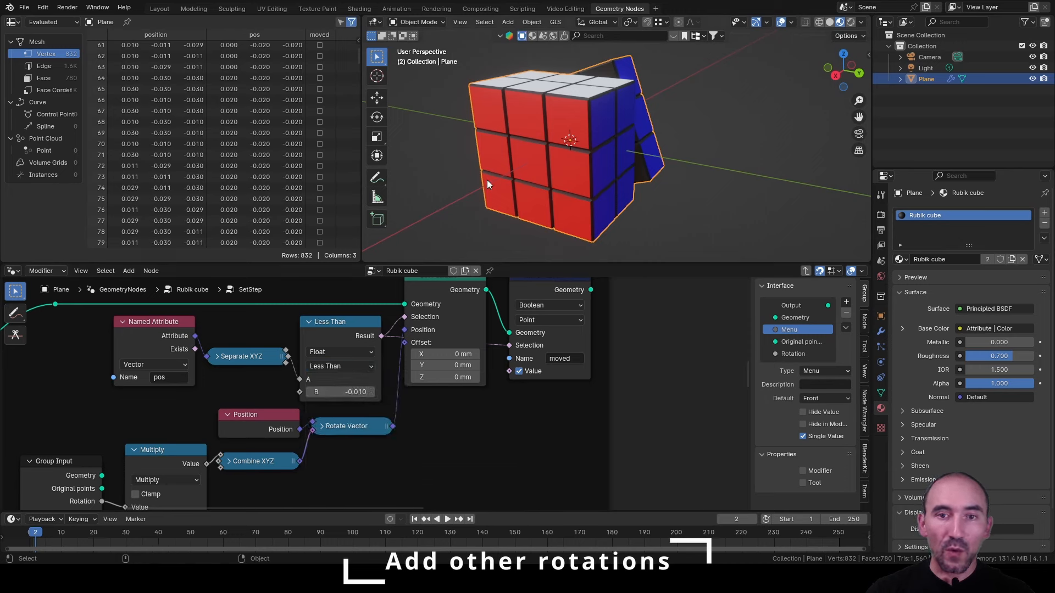
# Reroute the Left frame's Multiply result to the Y input of Combine XYZ.
pyautogui.moveTo(487, 179); pyautogui.dragTo(535, 80, button='middle')
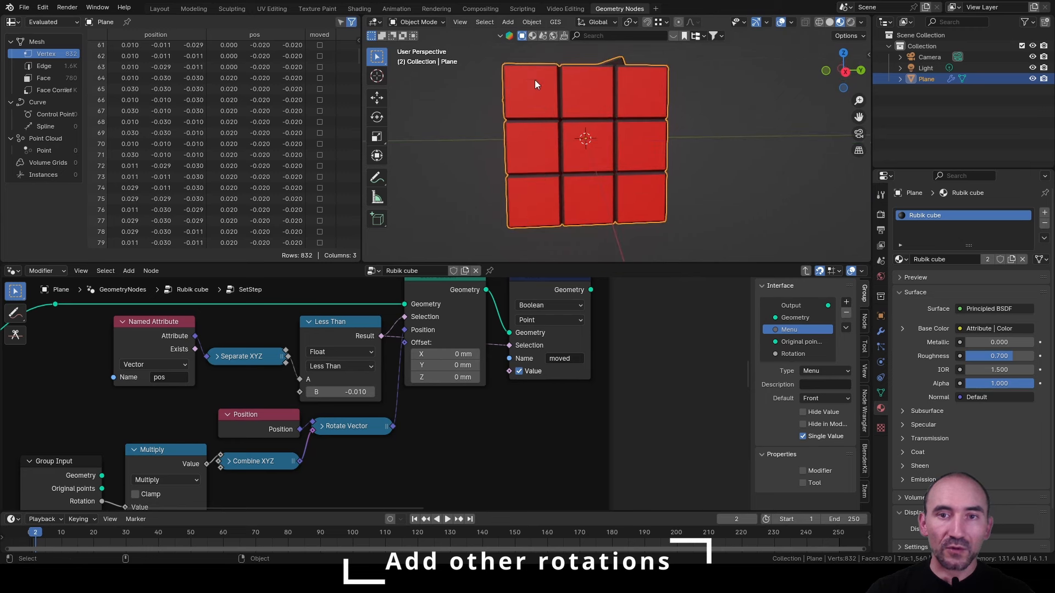
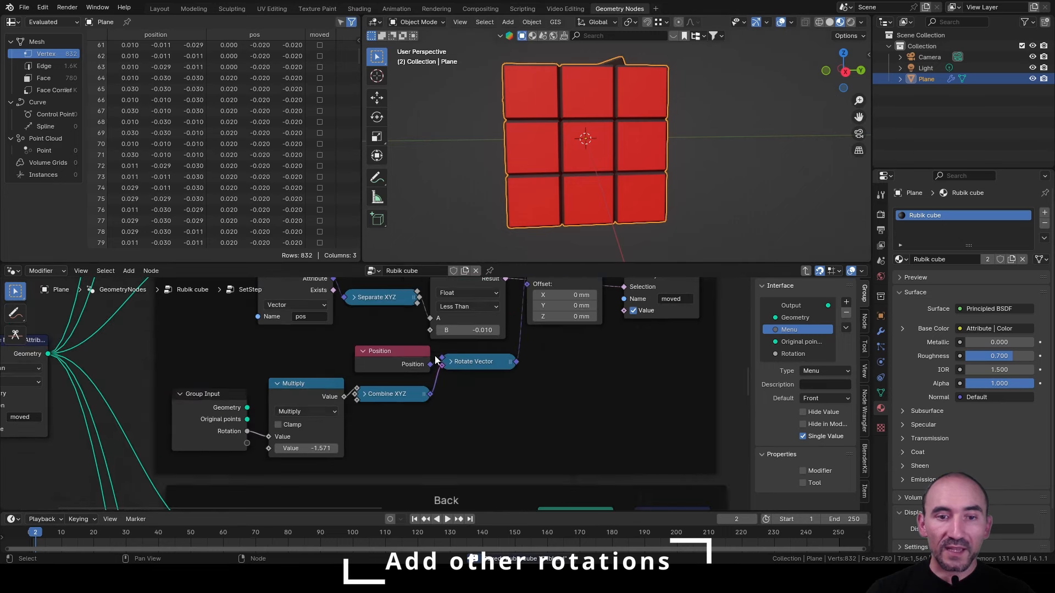
pyautogui.scroll(4, 416, 375)
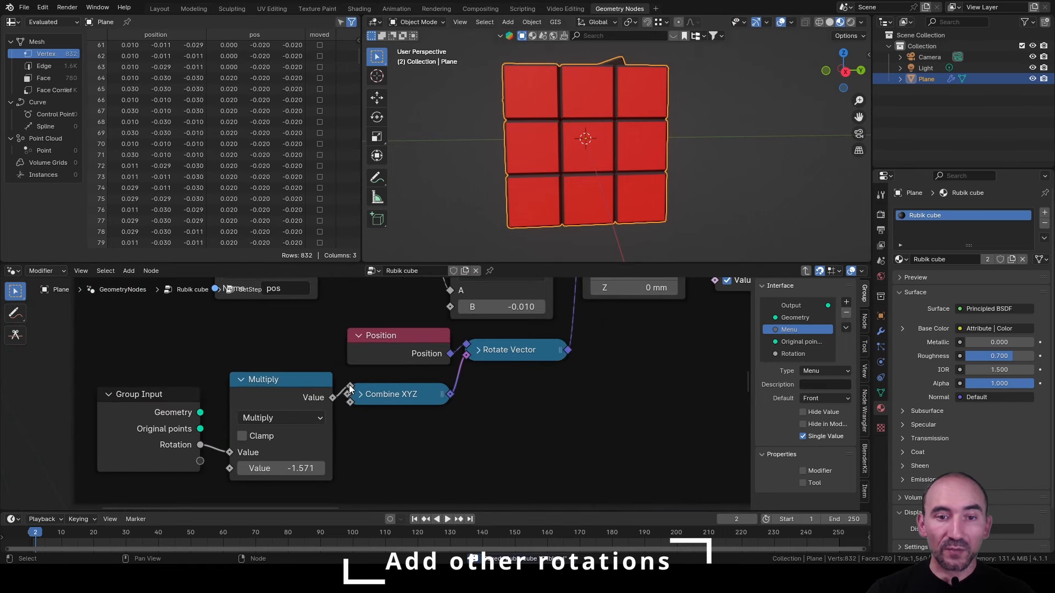
pyautogui.moveTo(350, 386)
pyautogui.mouseDown()
pyautogui.moveTo(340, 371)
pyautogui.moveTo(346, 394)
pyautogui.mouseUp()
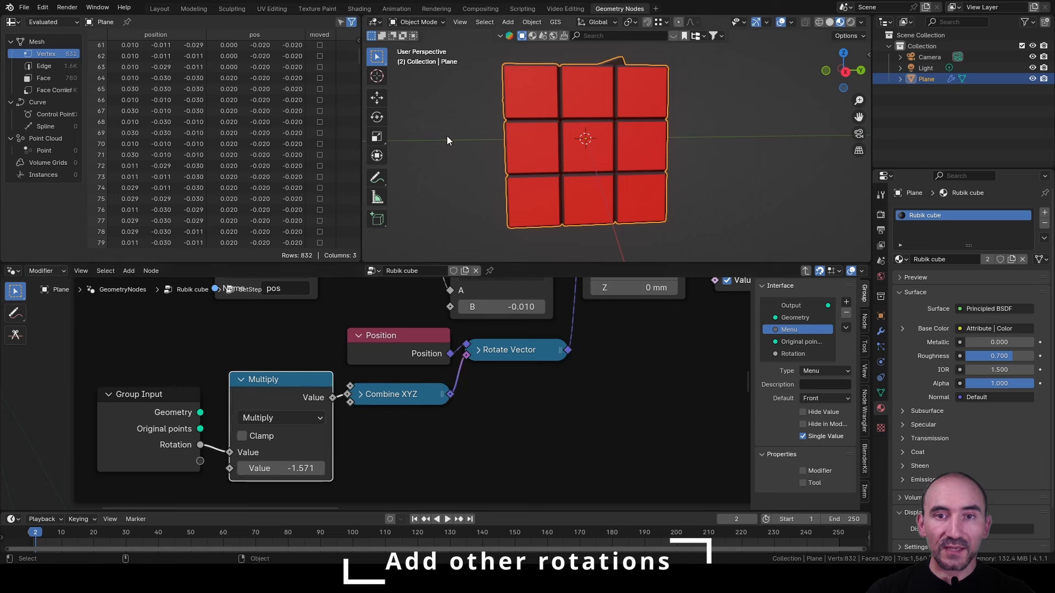
pyautogui.moveTo(446, 136); pyautogui.dragTo(552, 157, button='middle')
pyautogui.scroll(-1, 423, 409)
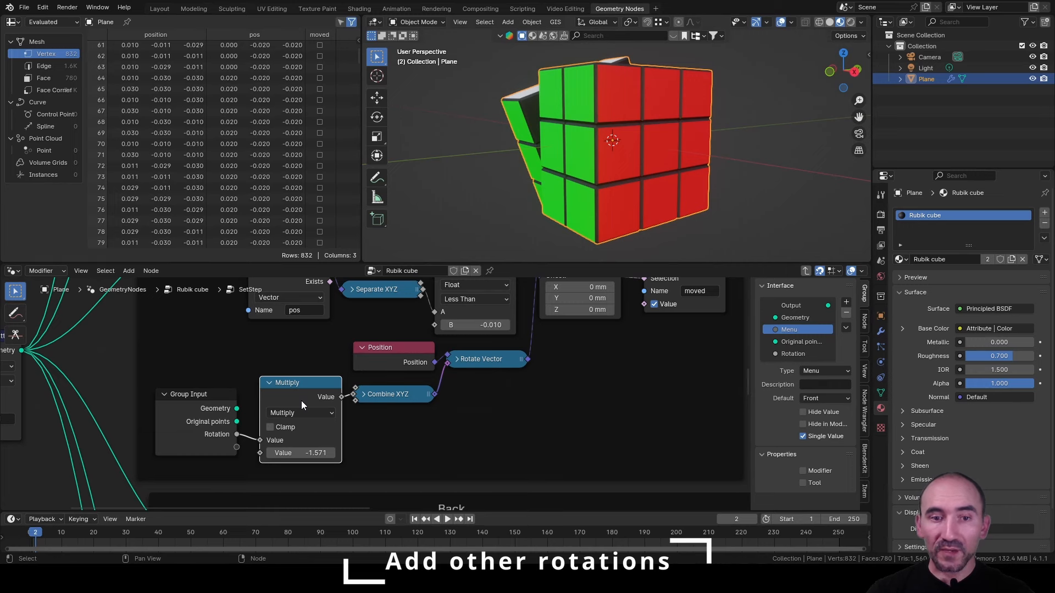
# Return to the Rubik cube tree and change SetStep's menu option to Left.
pyautogui.press('Tab')
pyautogui.click(476, 396)
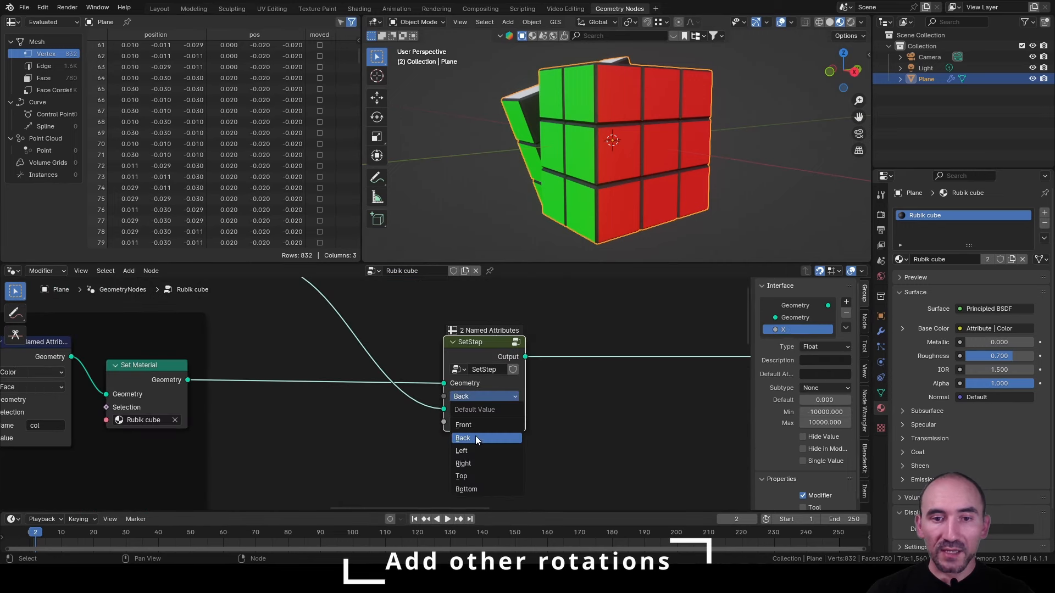
pyautogui.click(477, 450)
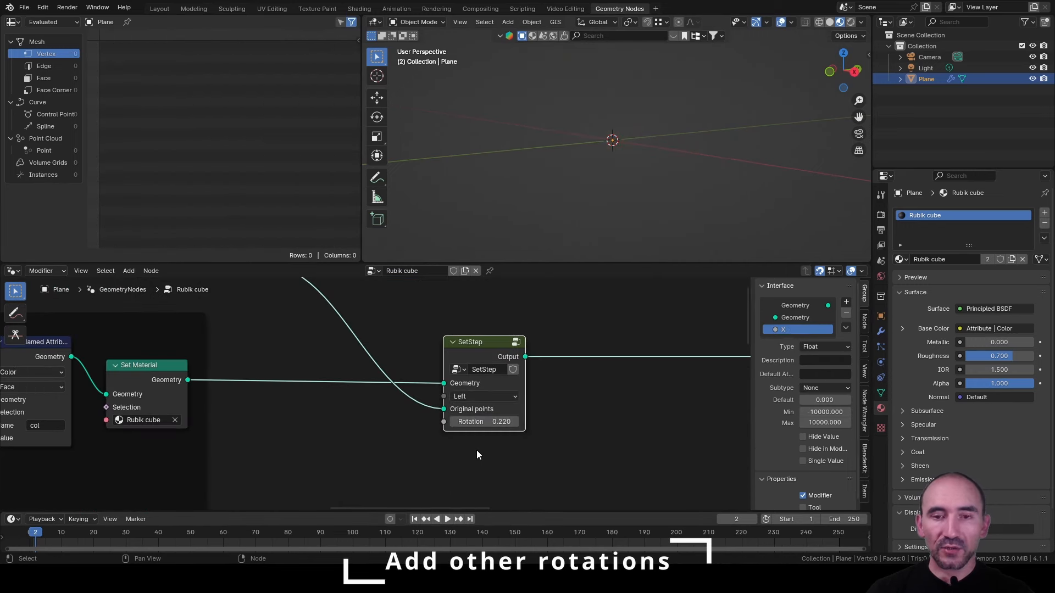
# Inside SetStep, connect the Left frame's final Store Named Attribute geometry to the Left input of Menu Switch.
pyautogui.press('Tab')
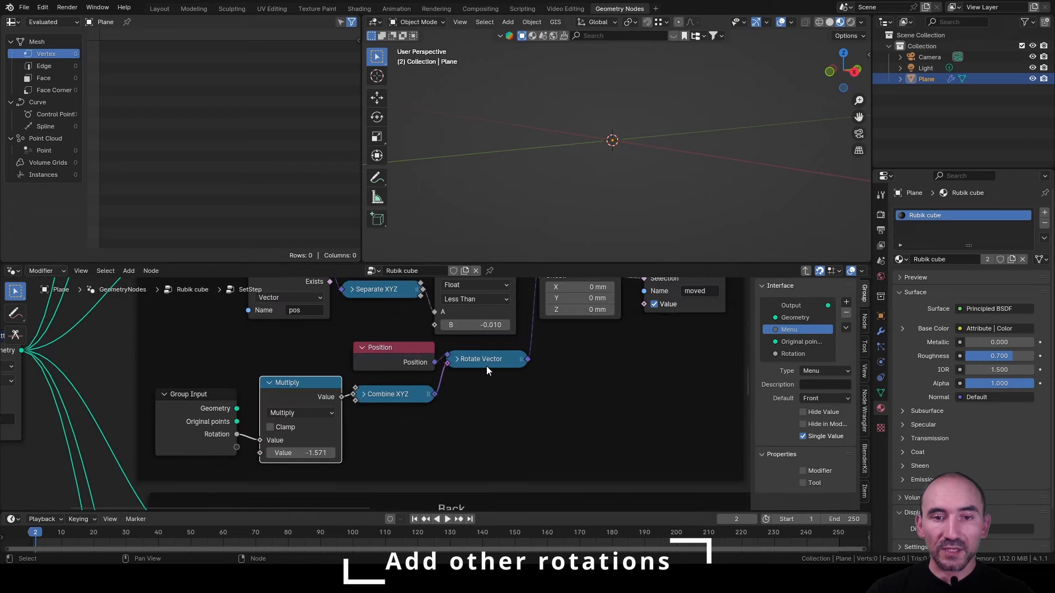
pyautogui.scroll(-9, 486, 366)
pyautogui.moveTo(598, 325); pyautogui.dragTo(357, 373, button='middle')
pyautogui.scroll(4, 381, 377)
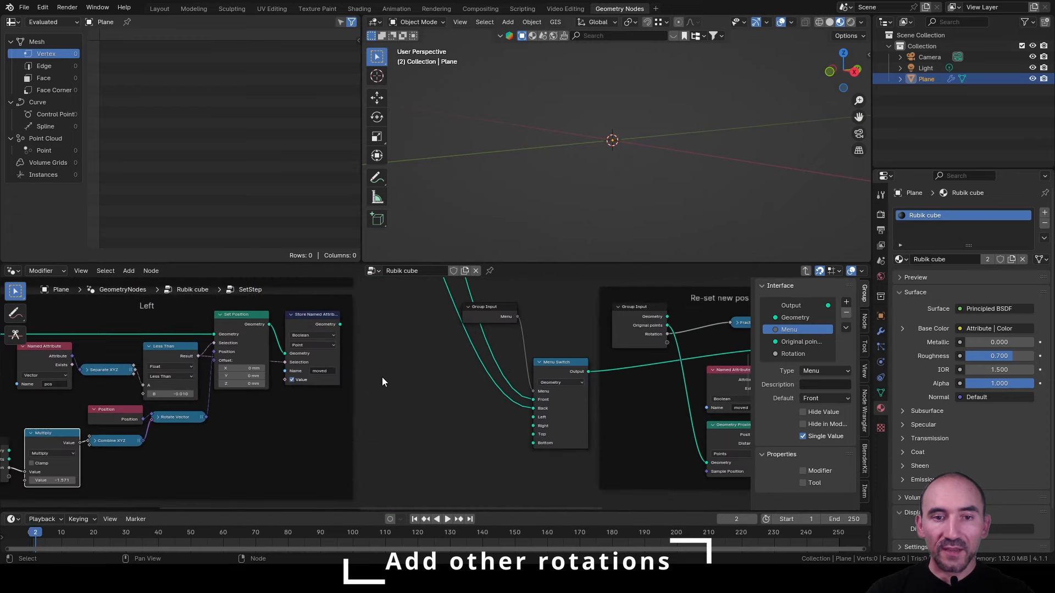
pyautogui.moveTo(341, 325); pyautogui.dragTo(532, 418)
pyautogui.moveTo(506, 425); pyautogui.dragTo(470, 330, button='middle')
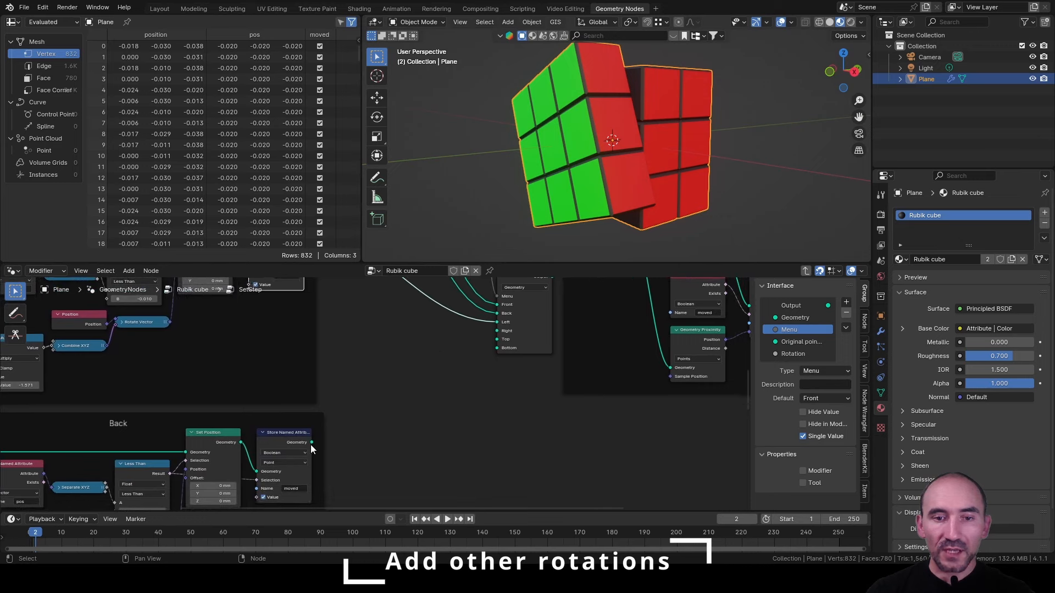
# Connect the outputs of the next two duplicated frames below Left to the Right and Top inputs of Menu Switch.
pyautogui.moveTo(311, 443); pyautogui.dragTo(497, 334)
pyautogui.scroll(-6, 467, 401)
pyautogui.moveTo(454, 435); pyautogui.dragTo(431, 370, button='middle')
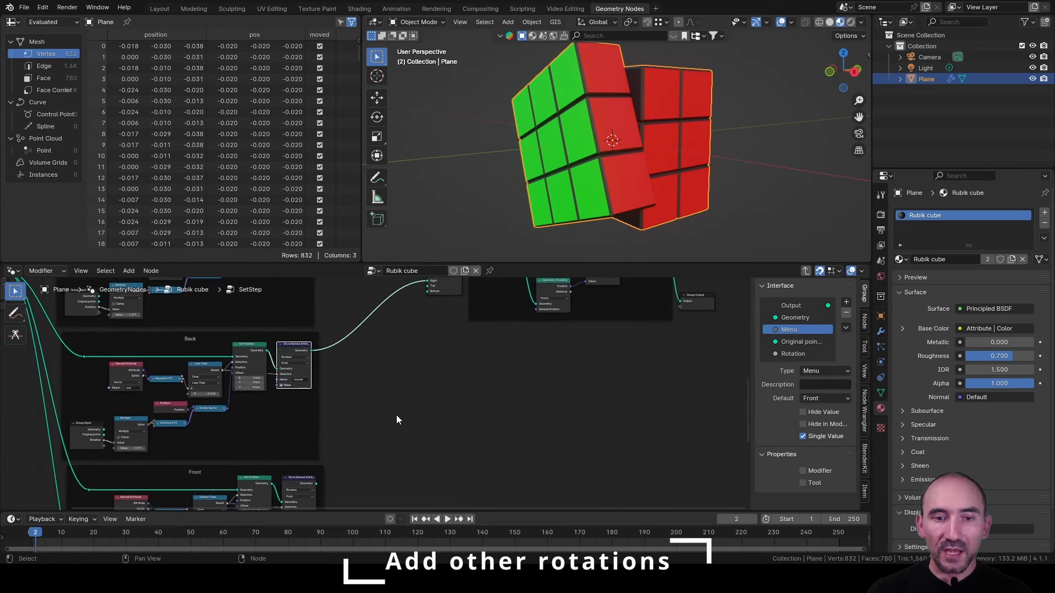
pyautogui.scroll(-2, 394, 413)
pyautogui.click(325, 472)
pyautogui.moveTo(325, 470); pyautogui.dragTo(420, 302)
pyautogui.scroll(-3, 428, 406)
pyautogui.moveTo(427, 407); pyautogui.dragTo(435, 358, button='middle')
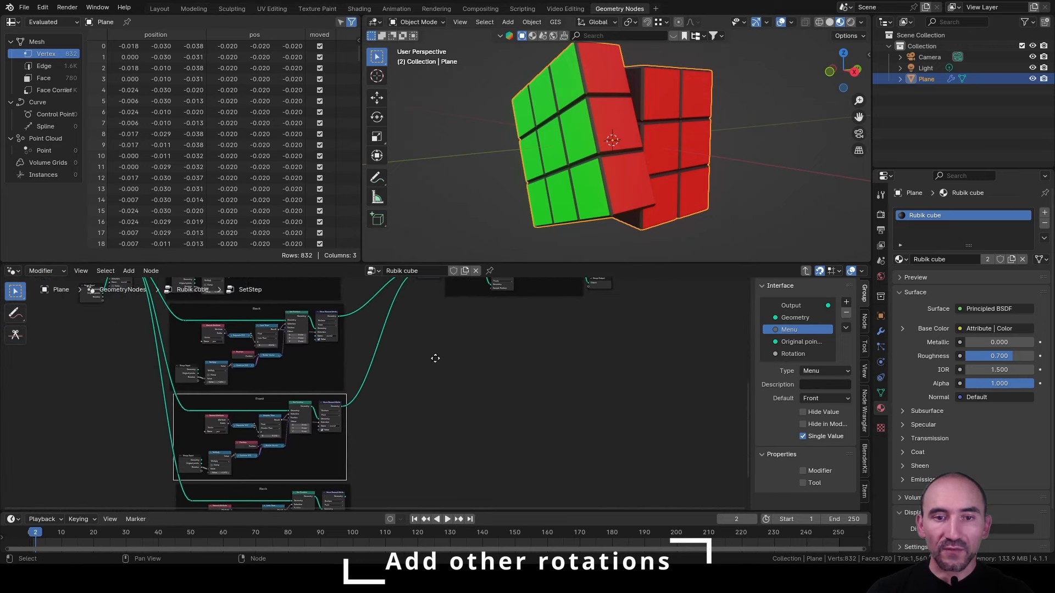
# Connect the output of the lowest duplicated frame to the Bottom input of Menu Switch.
pyautogui.scroll(-3, 433, 364)
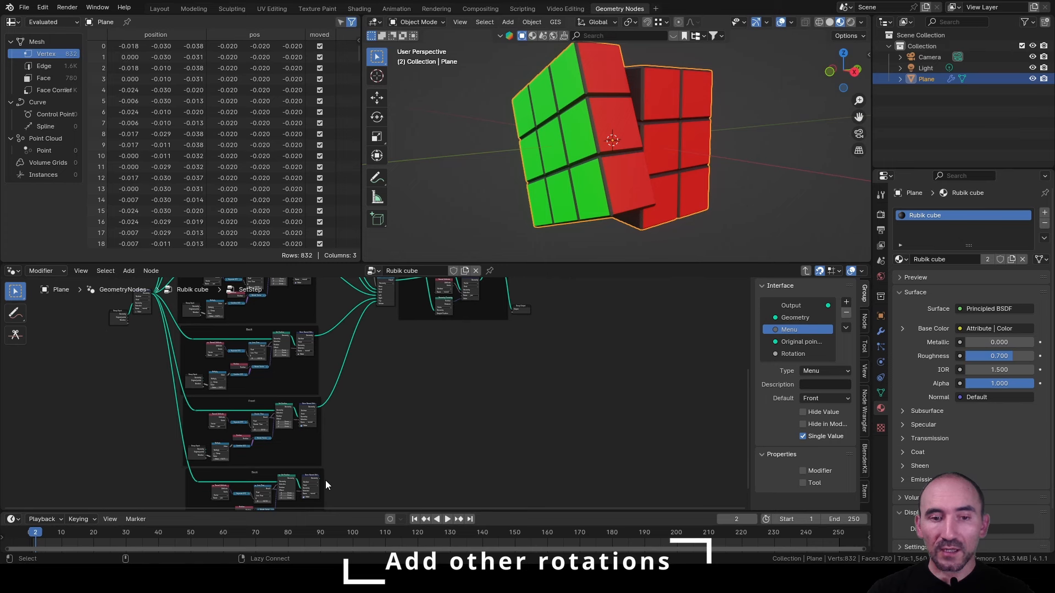
pyautogui.keyDown('alt'); pyautogui.moveTo(325, 480); pyautogui.dragTo(384, 309, button='right'); pyautogui.keyUp('alt')
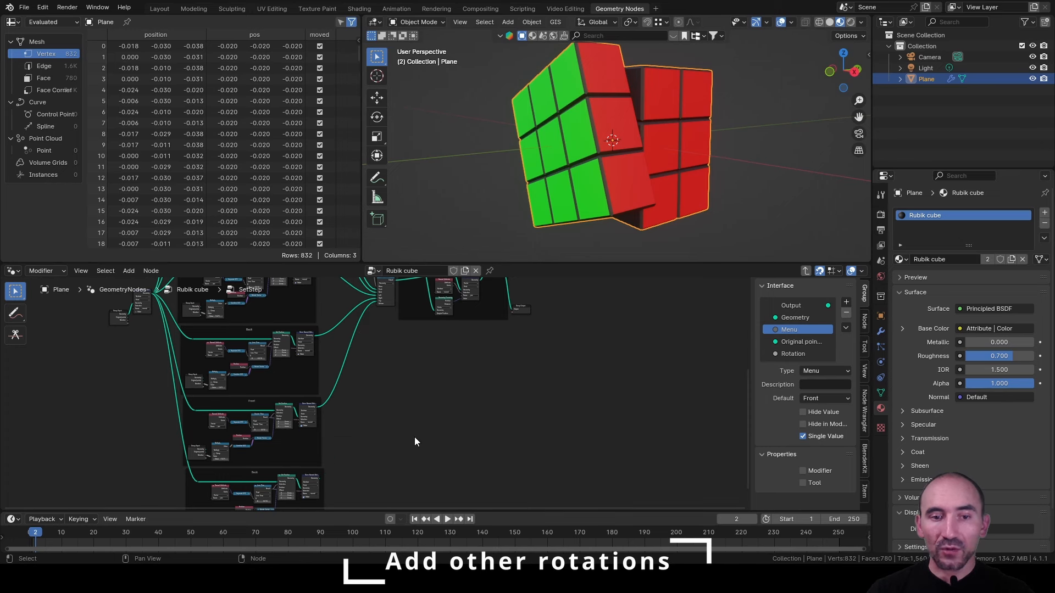
pyautogui.keyDown('alt'); pyautogui.moveTo(311, 491); pyautogui.dragTo(387, 299, button='right'); pyautogui.keyUp('alt')
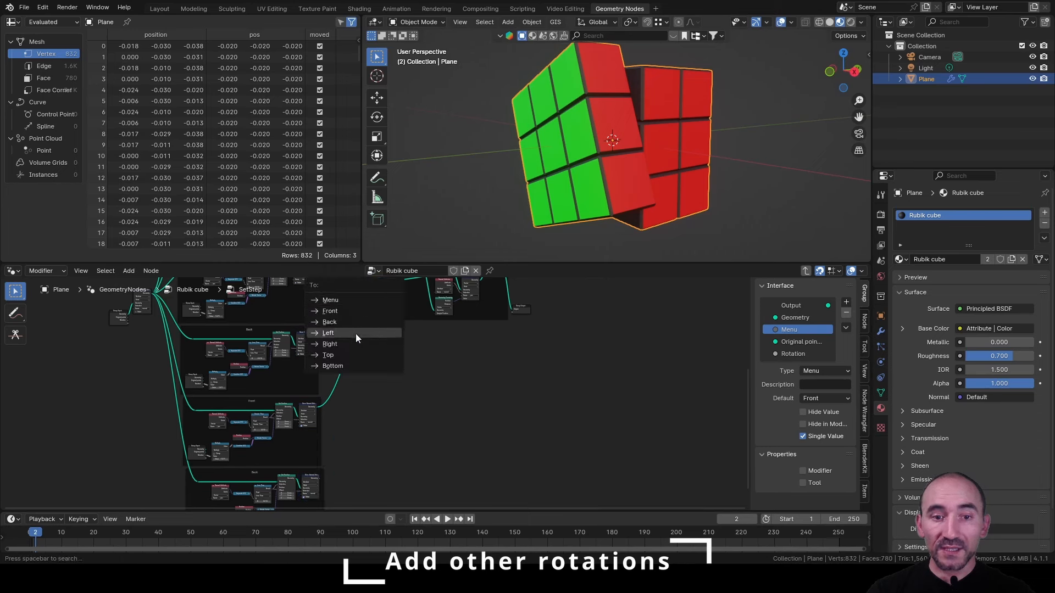
pyautogui.click(351, 365)
# Make the Left frame's Multiply value positive, 1.571, to reverse its rotation direction.
pyautogui.scroll(3, 466, 410)
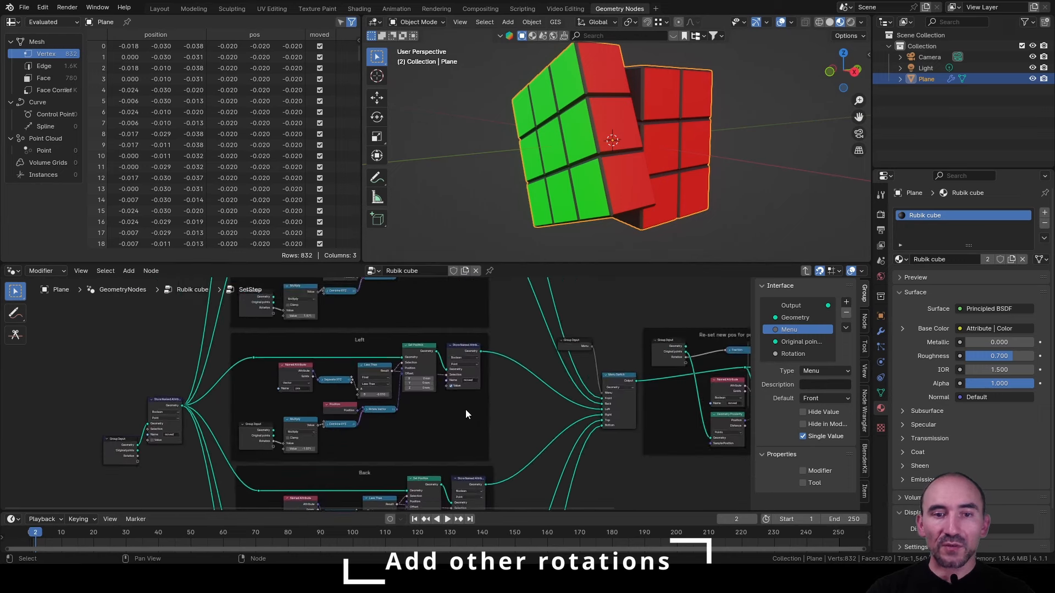
pyautogui.scroll(2, 466, 410)
pyautogui.moveTo(505, 174); pyautogui.dragTo(650, 179, button='middle')
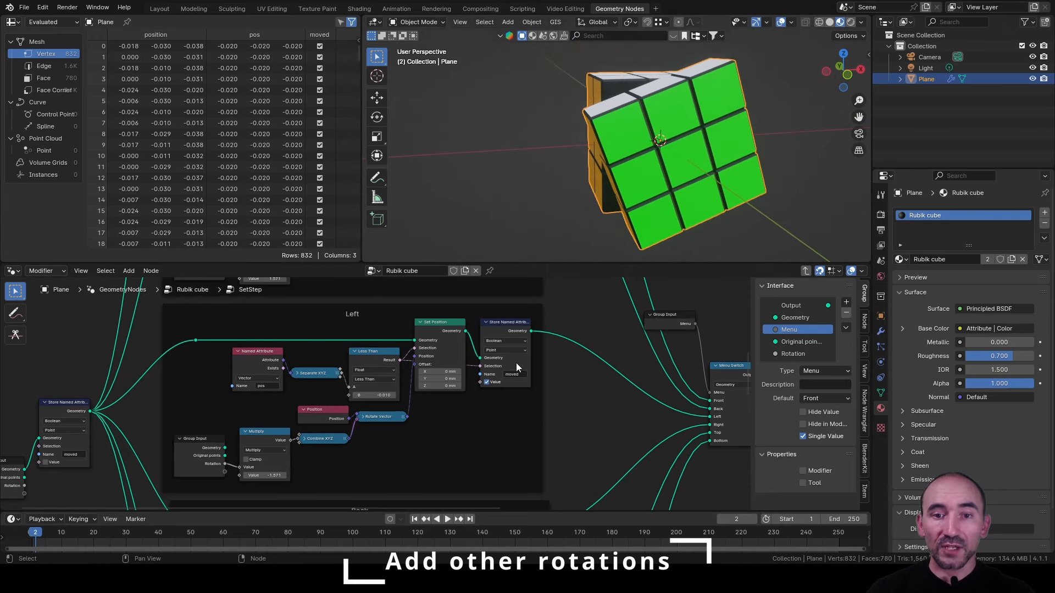
pyautogui.press('Tab')
pyautogui.scroll(3, 504, 391)
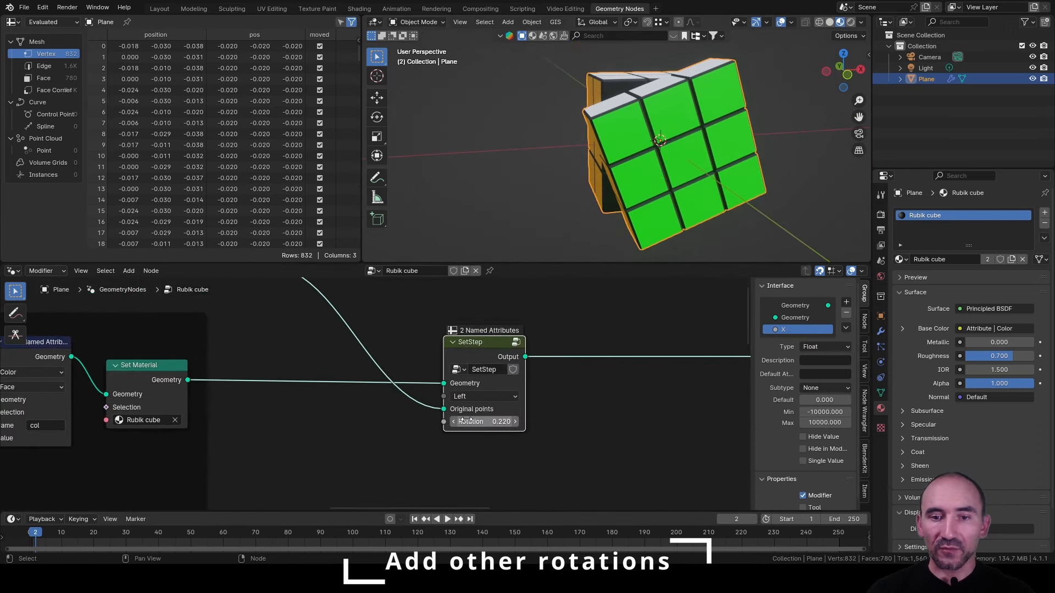
pyautogui.press('Tab')
pyautogui.moveTo(493, 360); pyautogui.dragTo(340, 395, button='middle')
pyautogui.scroll(-4, 383, 368)
pyautogui.click(279, 479)
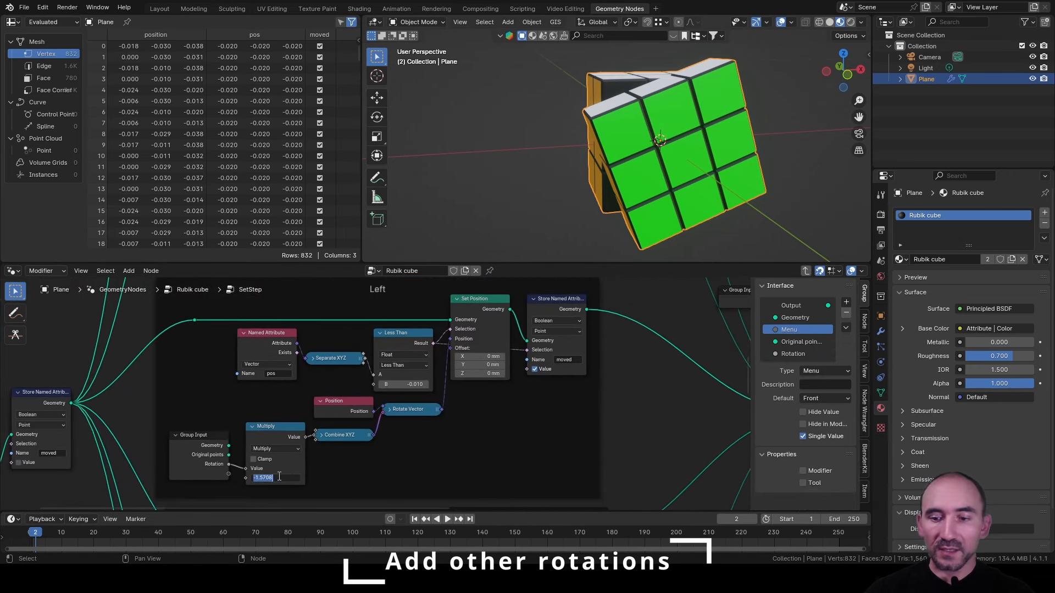
pyautogui.press('Home')
pyautogui.press('Delete')
pyautogui.press('Return')
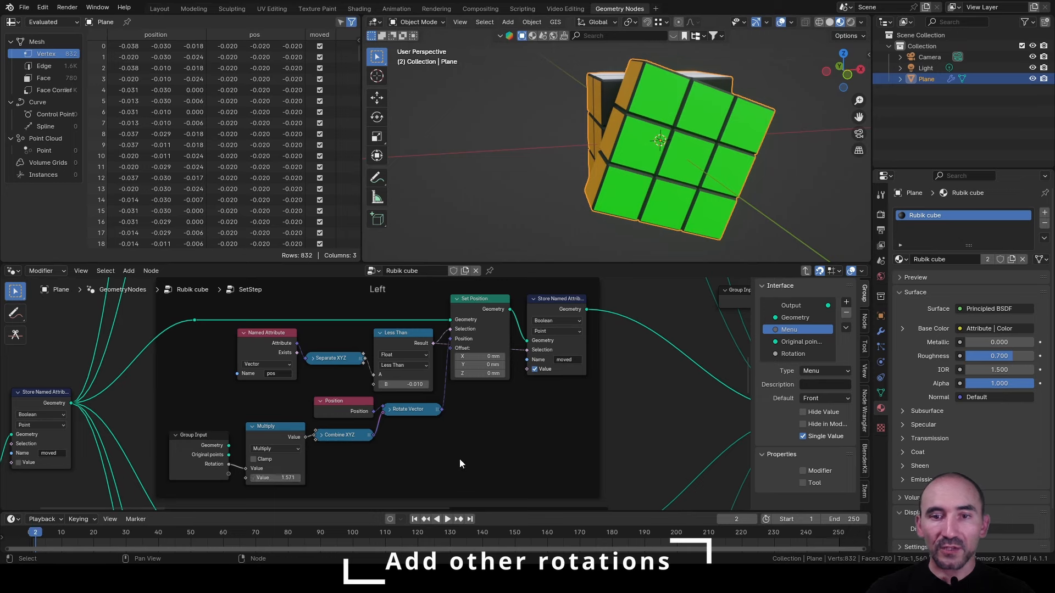
# Rename the duplicated Back frame directly below Left as Right.
pyautogui.moveTo(460, 460)
pyautogui.mouseDown(button='middle')
pyautogui.moveTo(457, 475)
pyautogui.moveTo(455, 465)
pyautogui.mouseUp(button='middle')
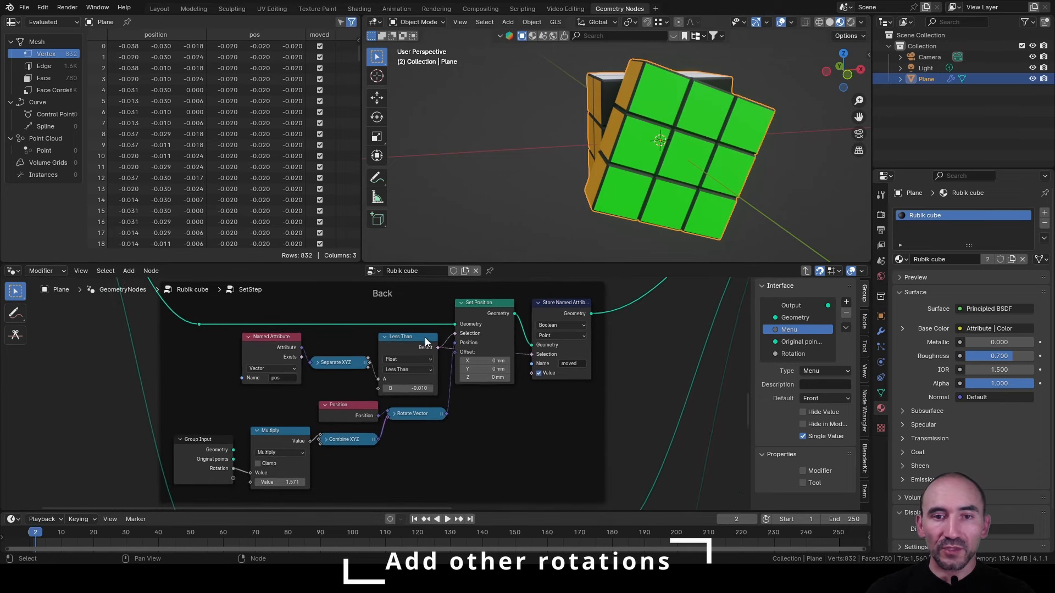
pyautogui.click(403, 289)
pyautogui.press('F2')
pyautogui.write('Right')
pyautogui.press('Return')
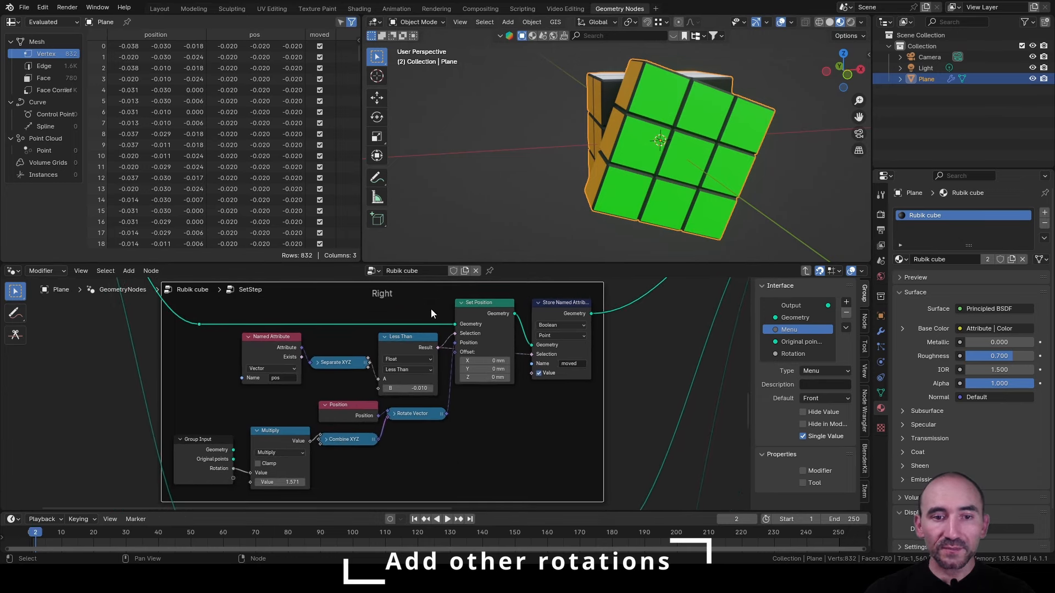
# Return to the Rubik cube tree and change SetStep's menu option to Right.
pyautogui.moveTo(501, 234); pyautogui.dragTo(583, 127, button='middle')
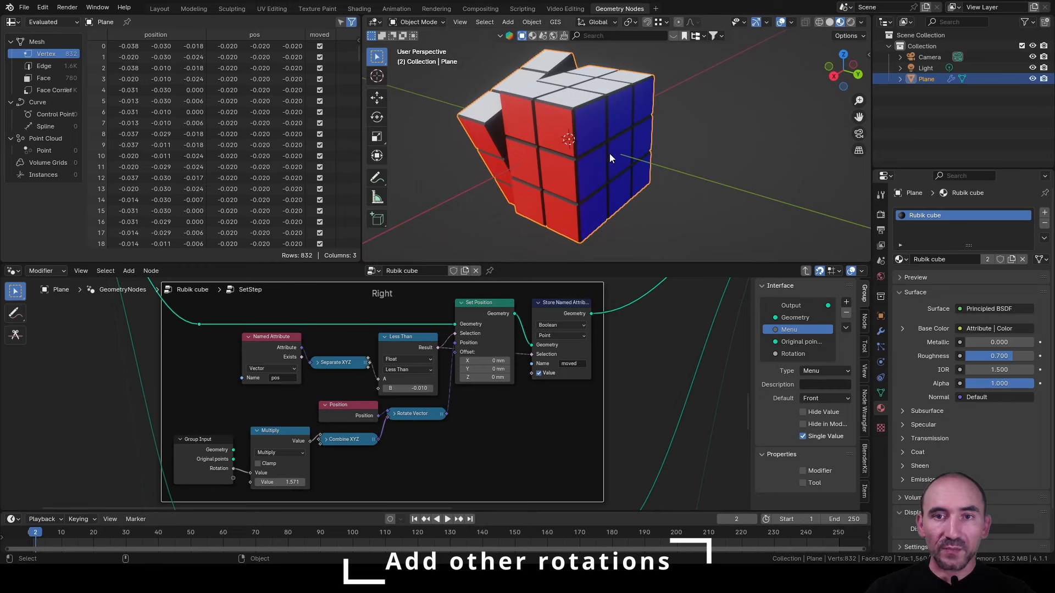
pyautogui.press('Tab')
pyautogui.scroll(2, 418, 379)
pyautogui.click(484, 396)
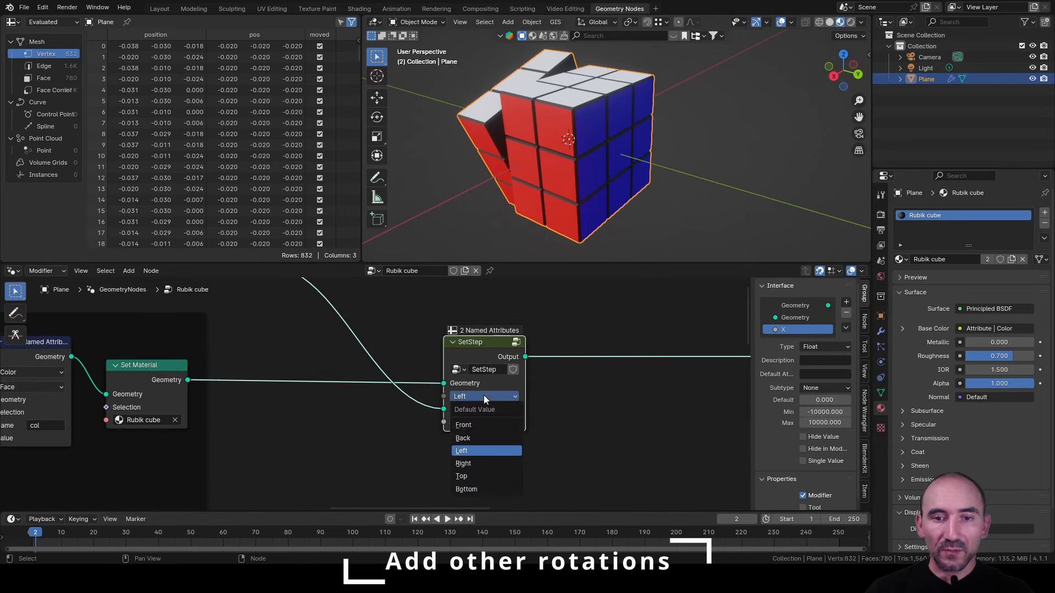
pyautogui.click(476, 464)
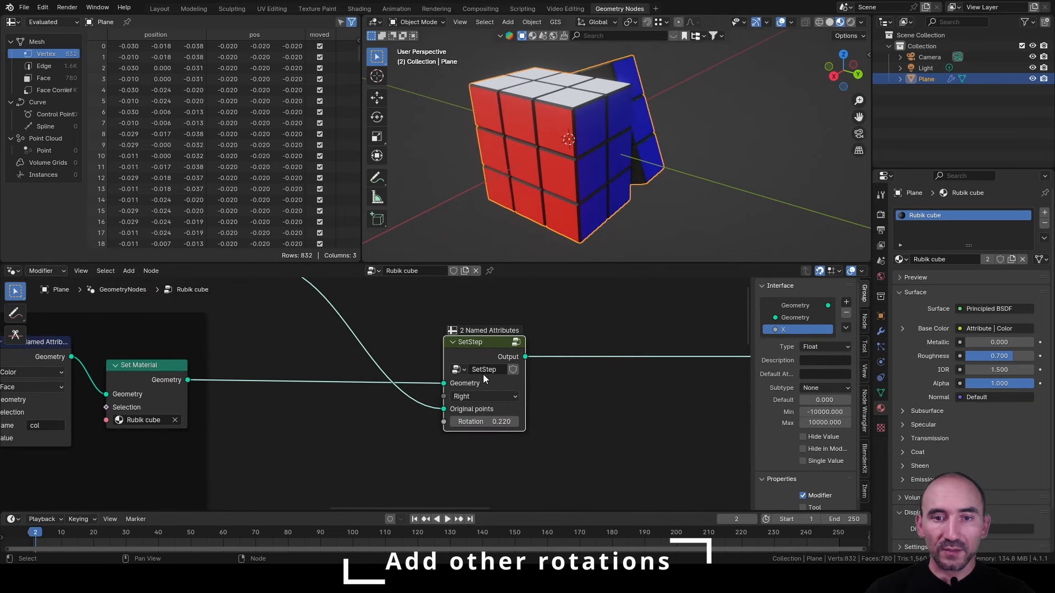
# In SetStep's Right frame, feed Separate XYZ's Y output into the comparison and set it to Greater Than 0.01.
pyautogui.press('Tab')
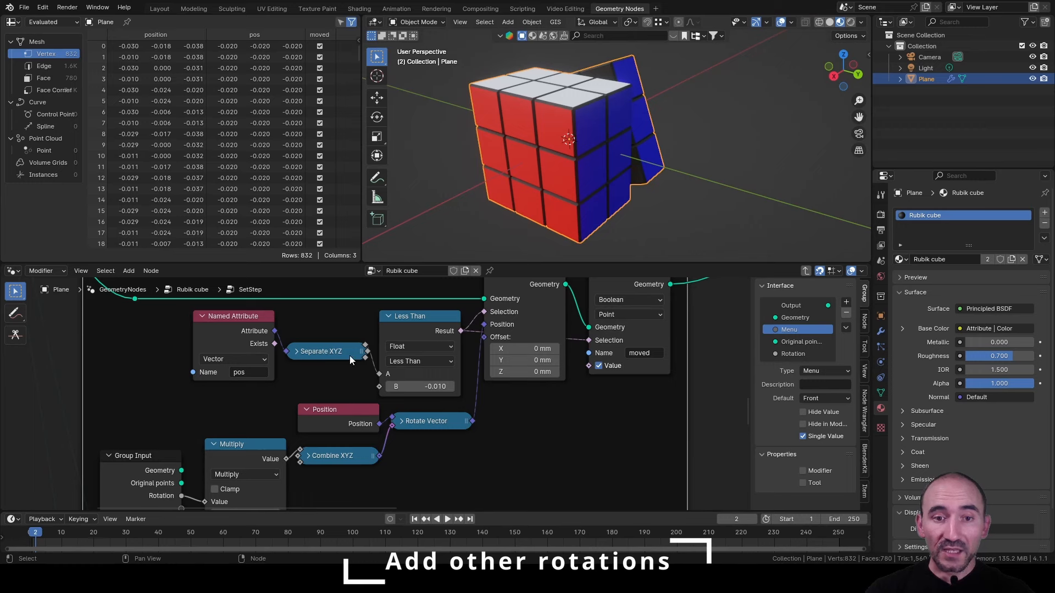
pyautogui.moveTo(371, 357); pyautogui.dragTo(380, 374)
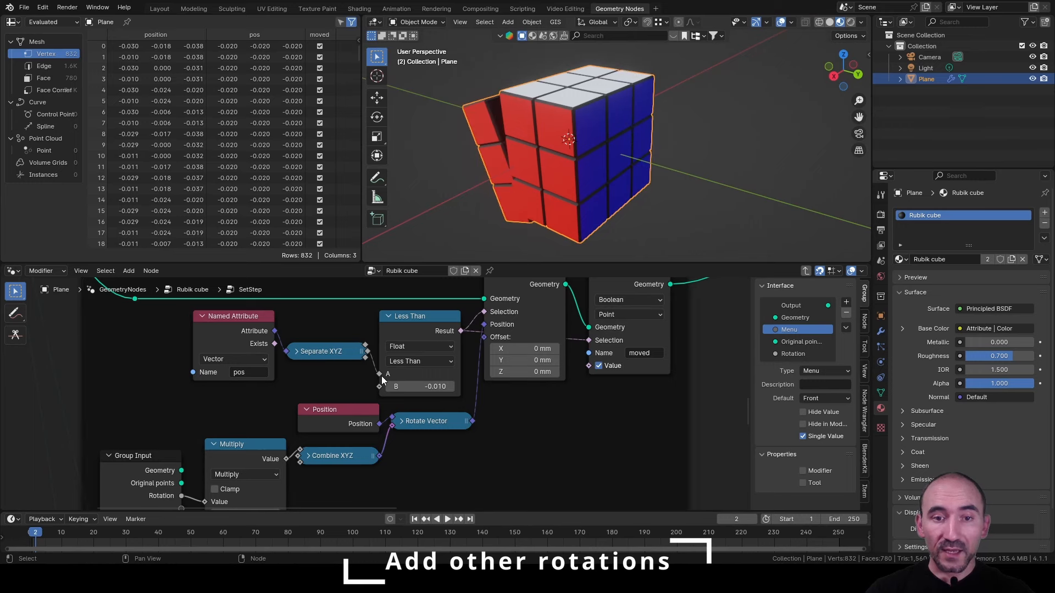
pyautogui.click(410, 361)
pyautogui.click(413, 414)
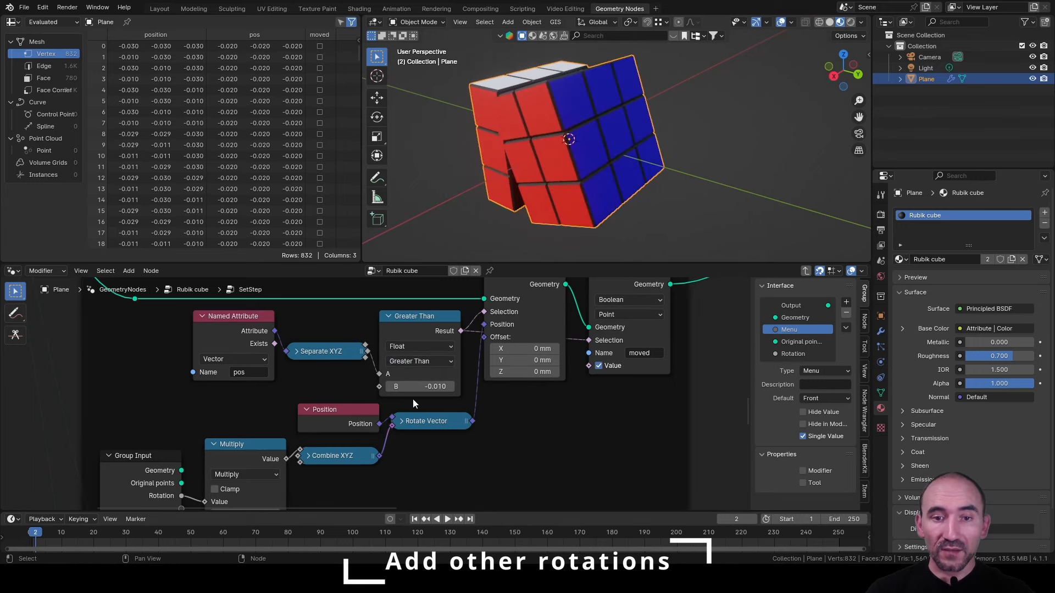
pyautogui.doubleClick(418, 386)
pyautogui.write('0.01')
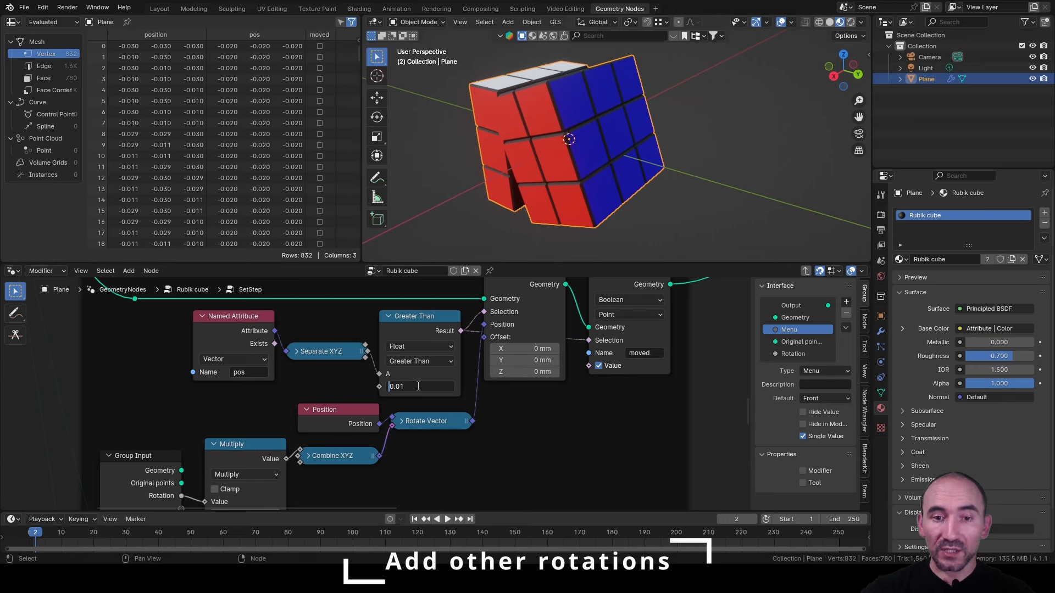
pyautogui.press('Return')
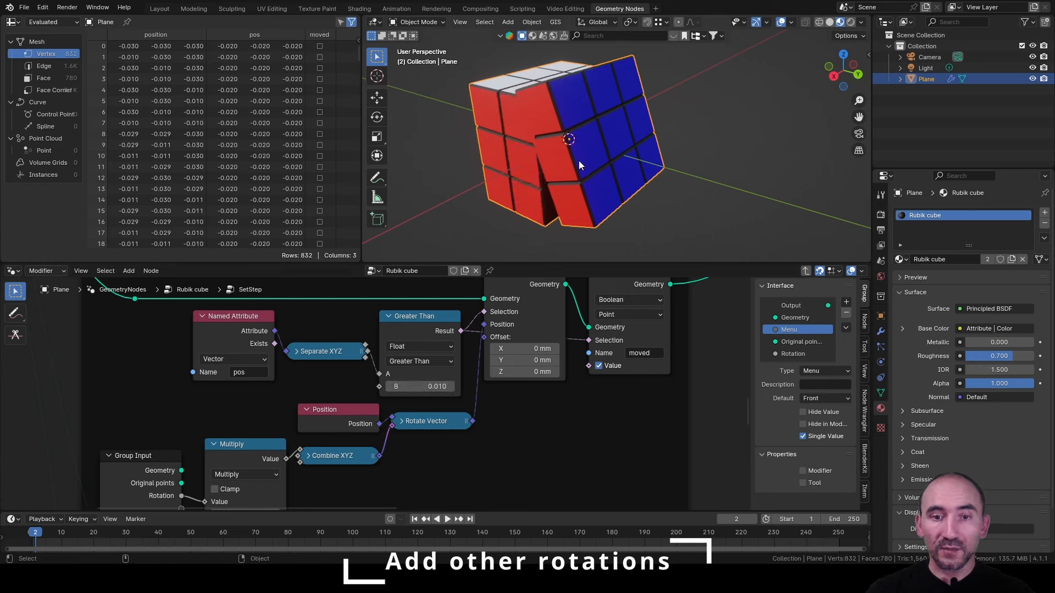
# Reroute the Right frame's Multiply result to Combine XYZ's Y input and make the Multiply value negative, -1.5708.
pyautogui.moveTo(553, 167); pyautogui.dragTo(521, 243, button='middle')
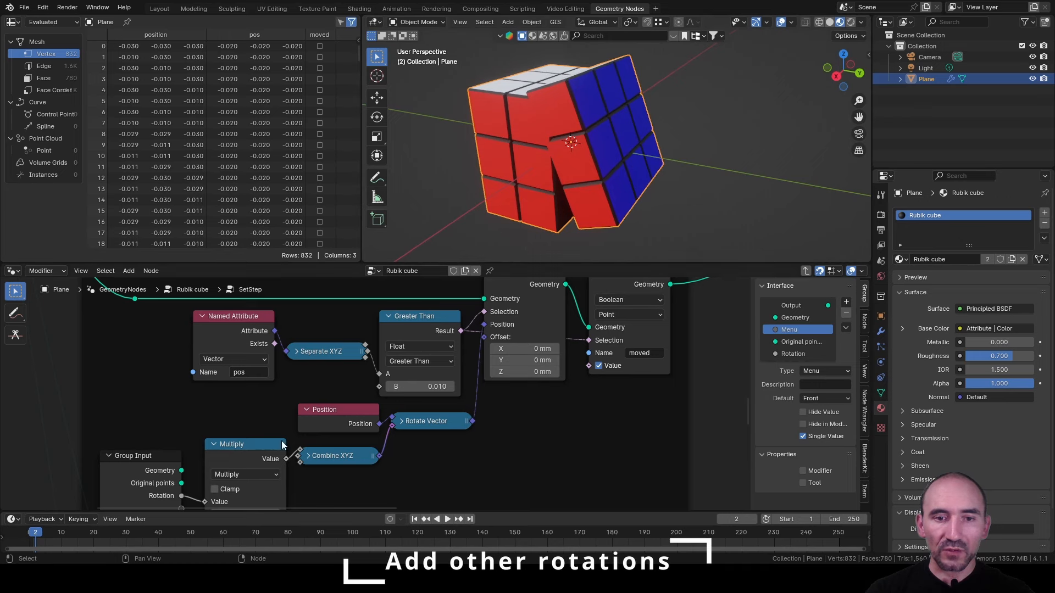
pyautogui.moveTo(286, 441); pyautogui.dragTo(320, 398, button='middle')
pyautogui.scroll(1, 321, 398)
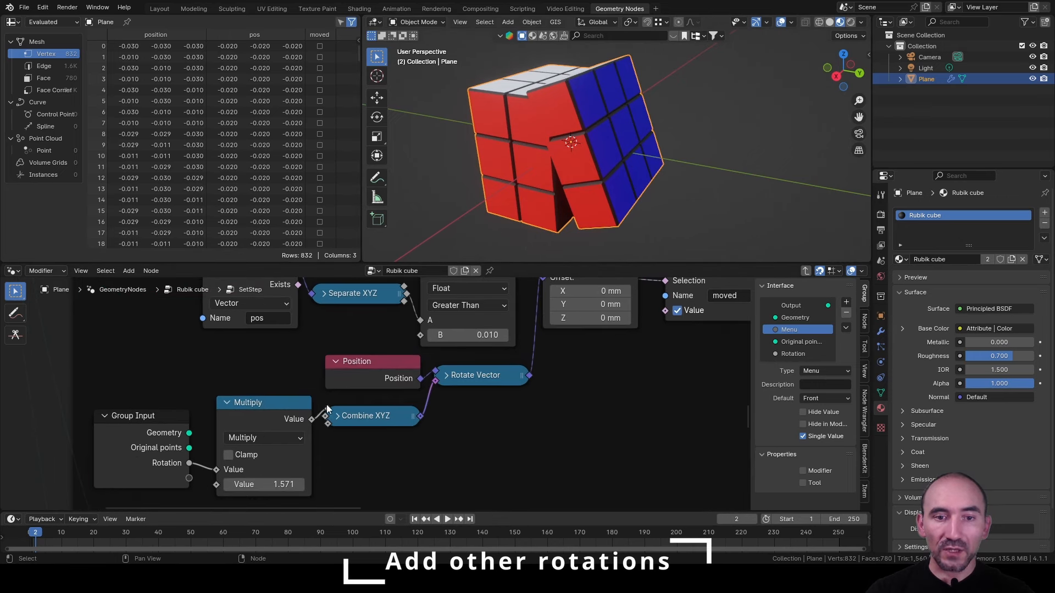
pyautogui.moveTo(328, 409)
pyautogui.mouseDown()
pyautogui.moveTo(302, 399)
pyautogui.moveTo(325, 416)
pyautogui.mouseUp()
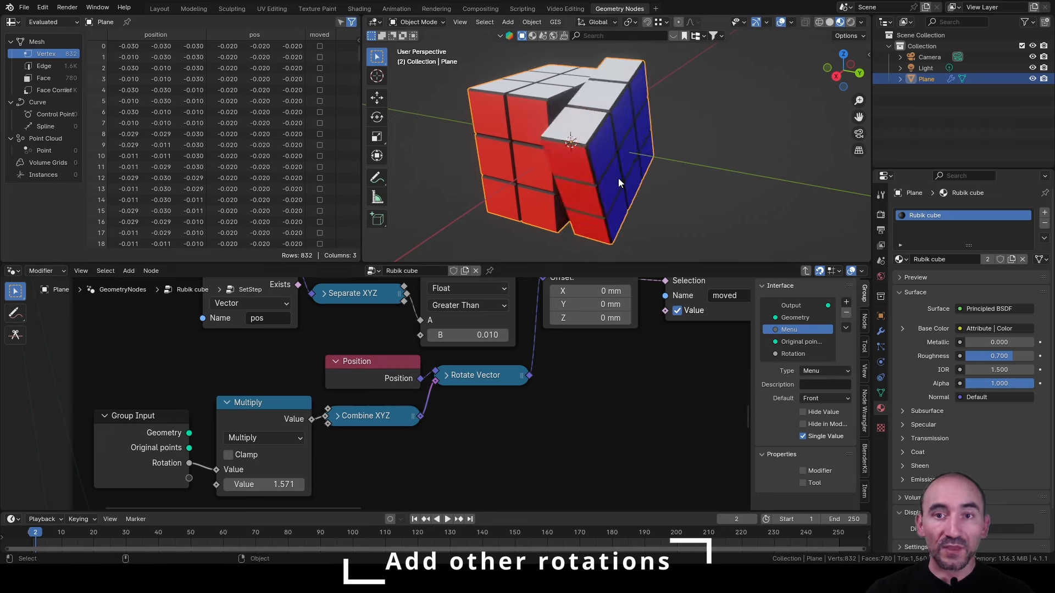
pyautogui.click(266, 484)
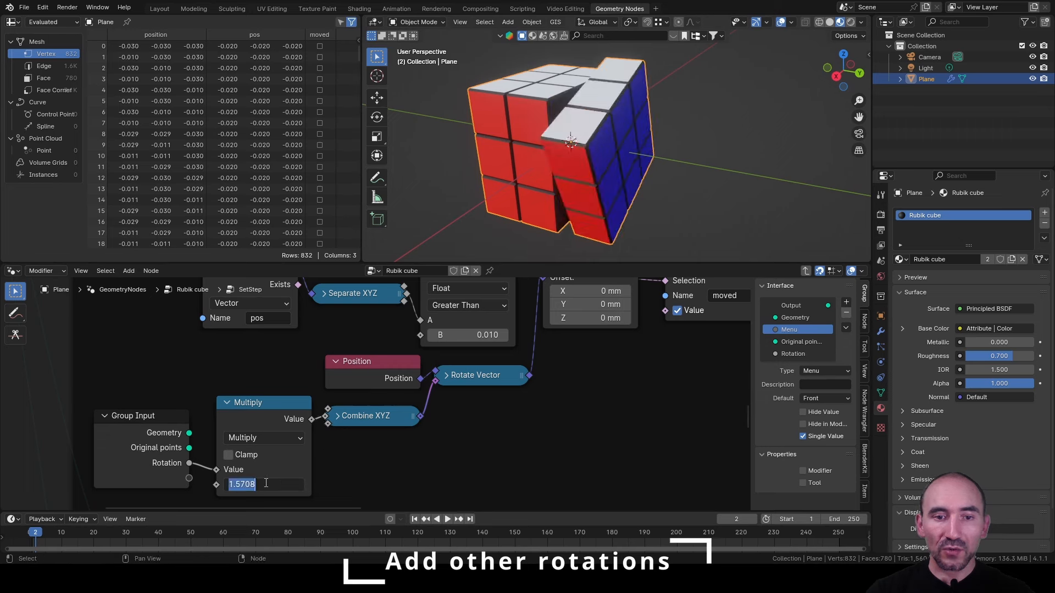
pyautogui.press('Home')
pyautogui.write('-')
pyautogui.press('Return')
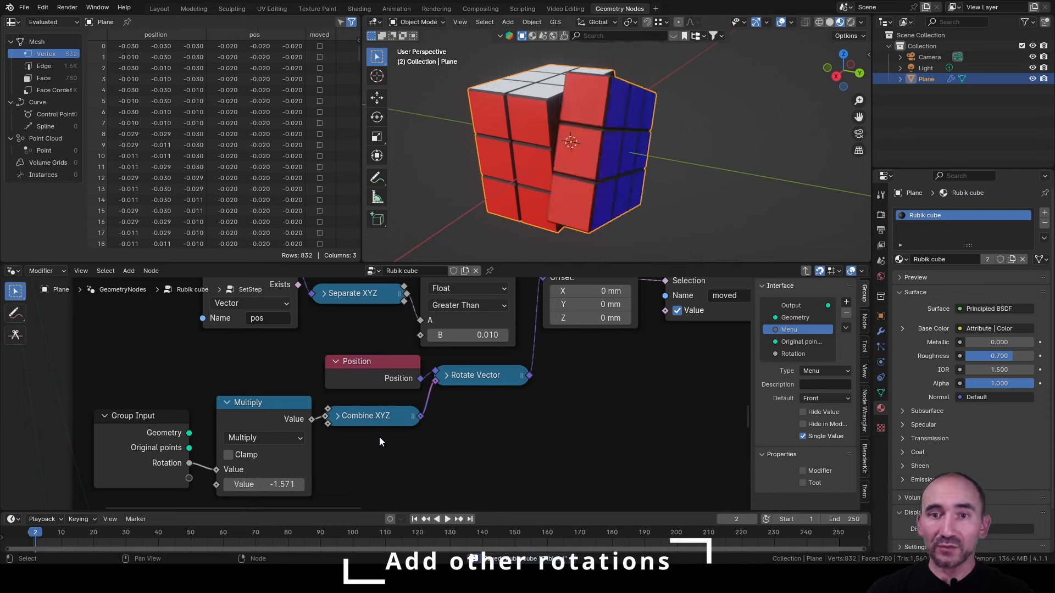
# Rename the duplicated Front frame directly below Right as Top.
pyautogui.scroll(-2, 509, 391)
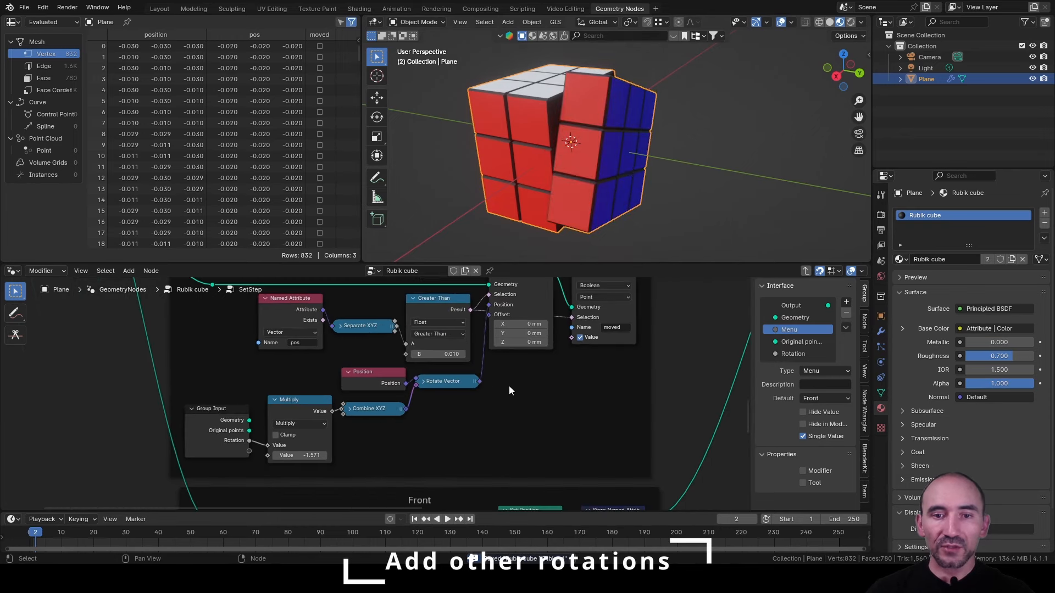
pyautogui.moveTo(509, 386); pyautogui.dragTo(500, 431, button='middle')
pyautogui.scroll(2, 434, 407)
pyautogui.click(428, 294)
pyautogui.press('F2')
pyautogui.write('To')
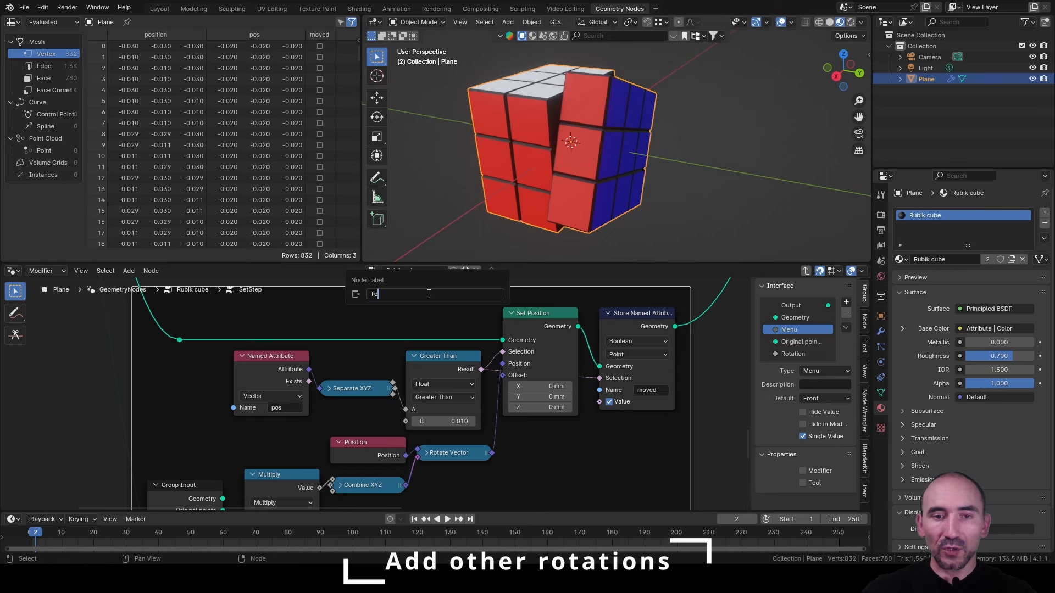
pyautogui.write('p')
pyautogui.press('Return')
# Return to the Rubik cube tree and change SetStep's menu option to Top.
pyautogui.press('Tab')
pyautogui.click(475, 396)
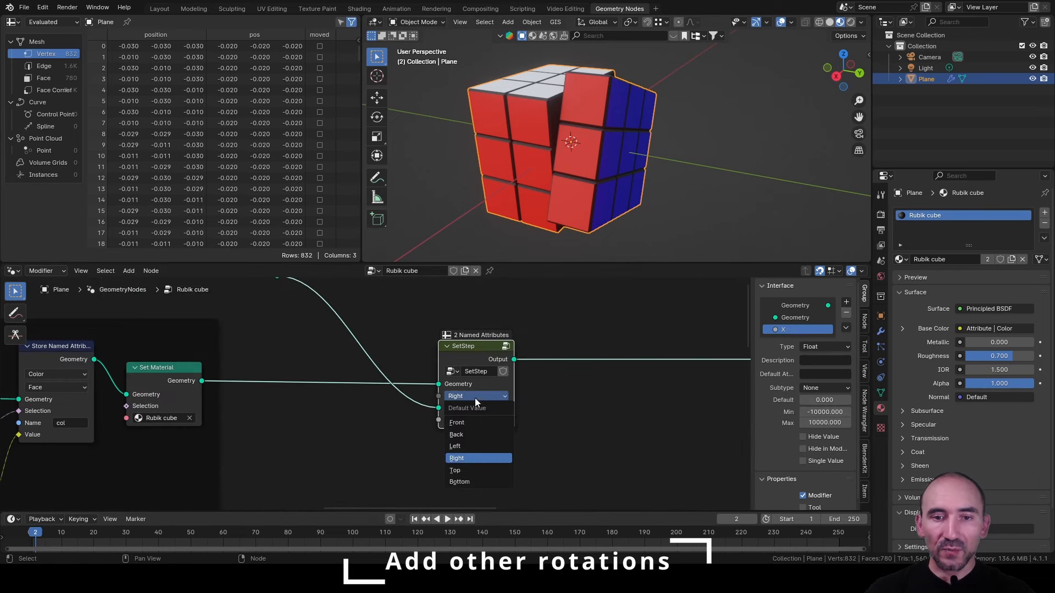
pyautogui.click(473, 471)
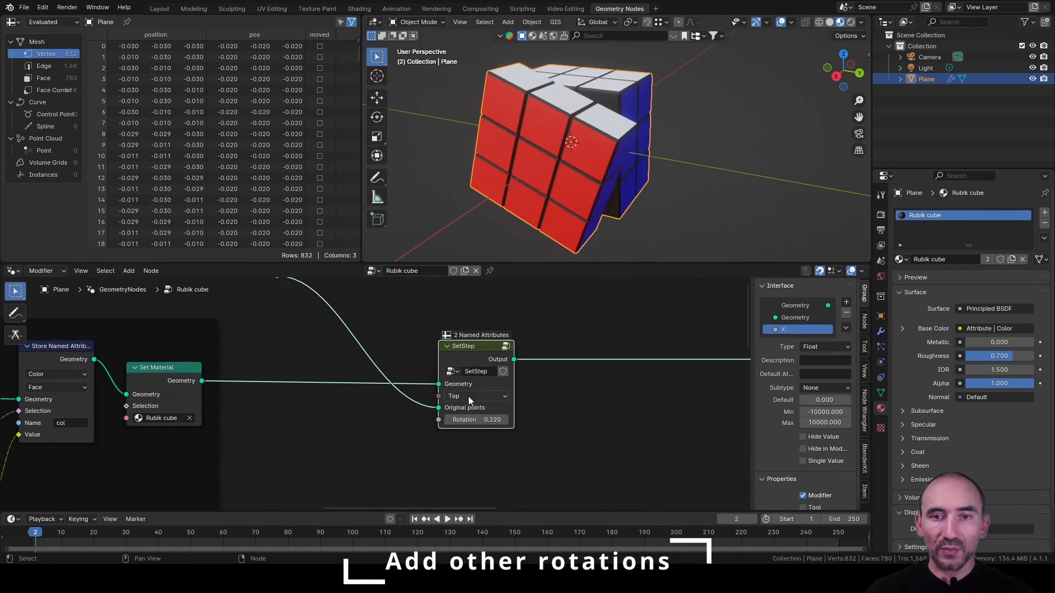
# In SetStep's Top frame, connect Separate XYZ's Z output to Greater Than's A input and Multiply's result to Combine XYZ's Z input.
pyautogui.press('Tab')
pyautogui.moveTo(456, 406); pyautogui.dragTo(433, 380, button='middle')
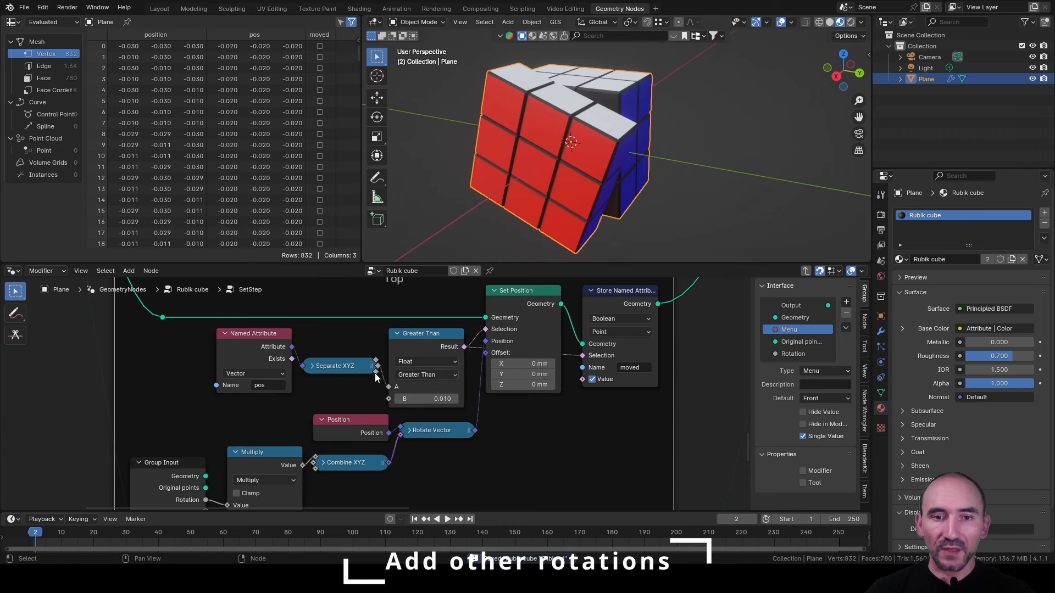
pyautogui.moveTo(376, 372); pyautogui.dragTo(389, 387)
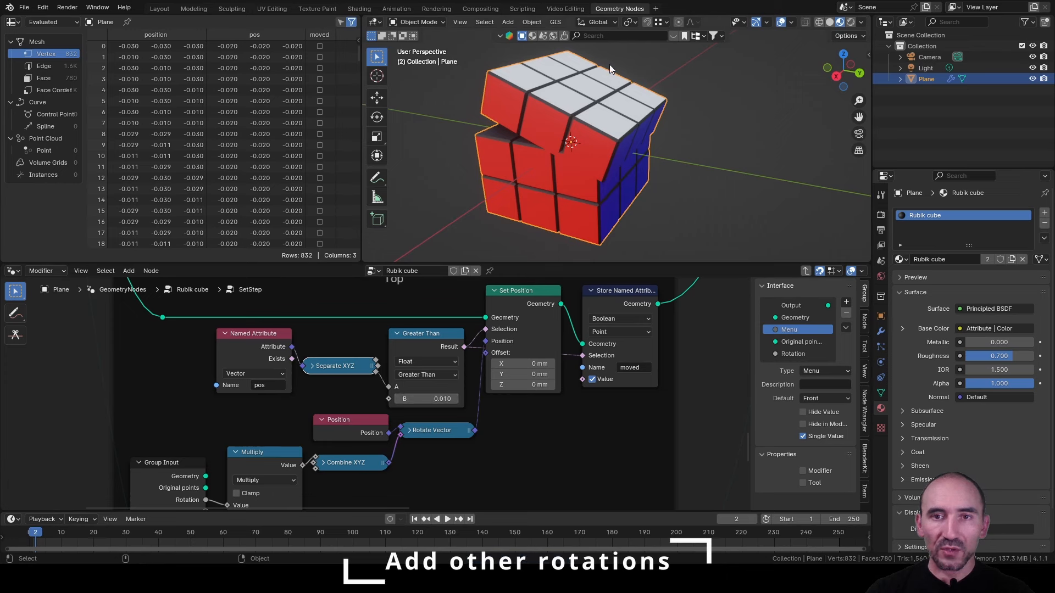
pyautogui.moveTo(351, 460); pyautogui.dragTo(318, 392, button='middle')
pyautogui.scroll(1, 318, 392)
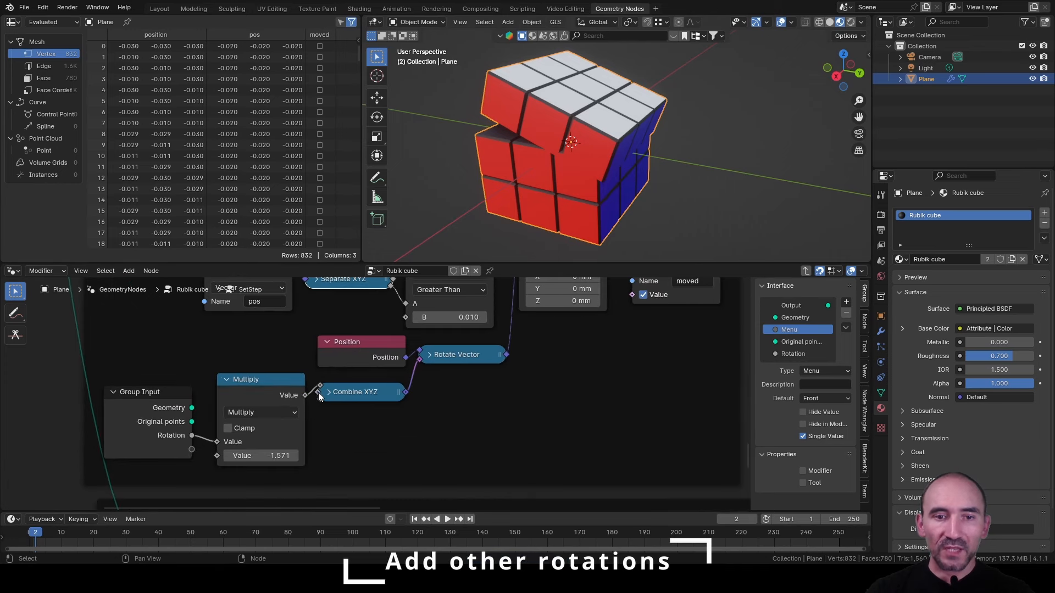
pyautogui.moveTo(320, 385)
pyautogui.mouseDown()
pyautogui.moveTo(312, 368)
pyautogui.moveTo(308, 395)
pyautogui.moveTo(320, 403)
pyautogui.mouseUp()
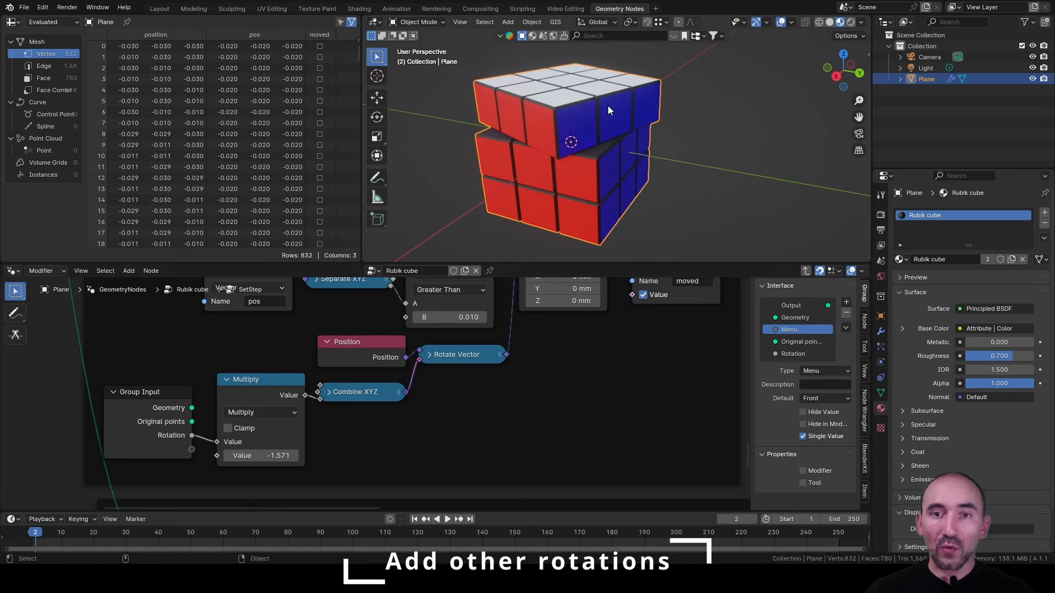
pyautogui.moveTo(572, 128); pyautogui.dragTo(592, 166, button='middle')
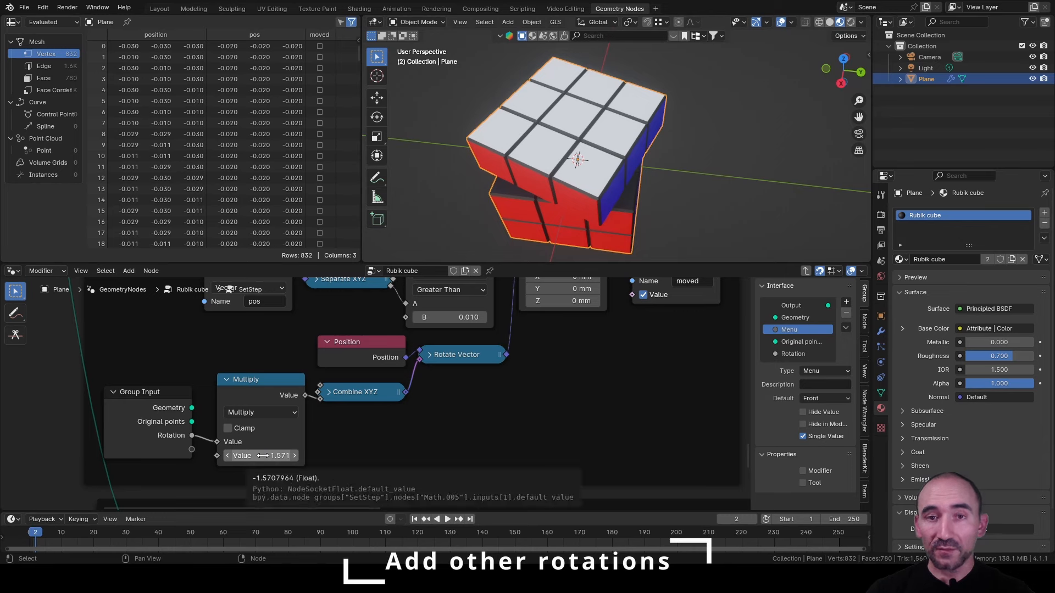
# Rename the duplicated Back frame directly below Top as Bottom.
pyautogui.moveTo(490, 491); pyautogui.dragTo(466, 281, button='middle')
pyautogui.click(432, 302)
pyautogui.press('F2')
pyautogui.write('Bottom')
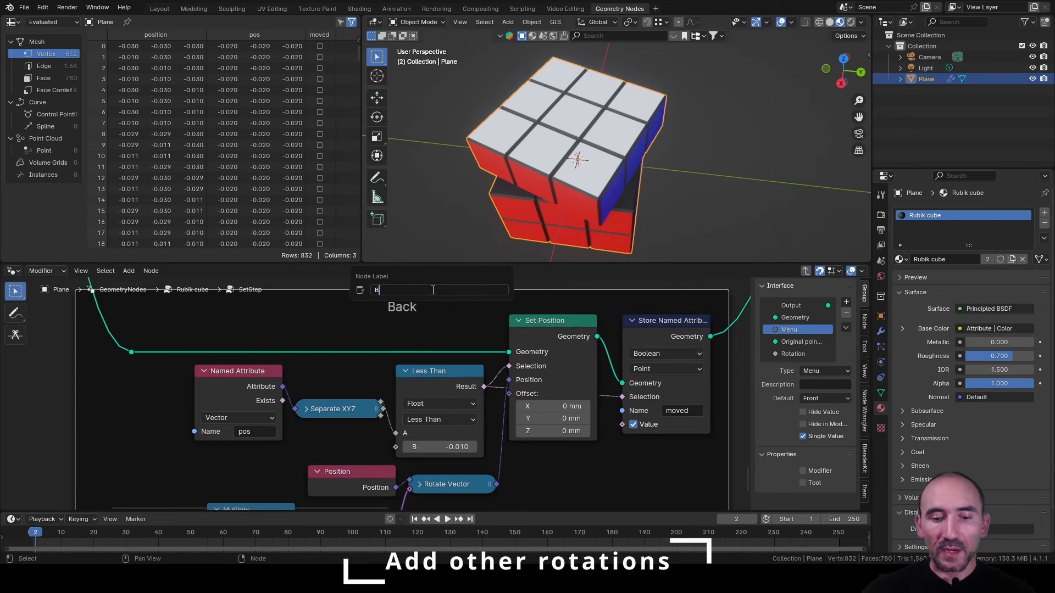
pyautogui.press('Return')
# Return to the Rubik cube tree and change SetStep's menu option to Bottom.
pyautogui.press('Tab')
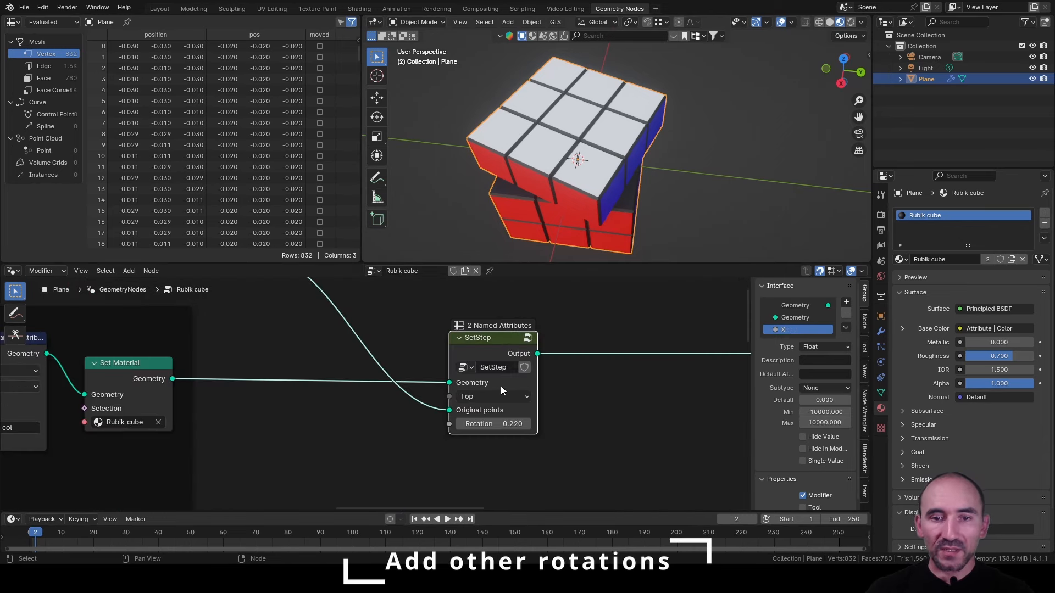
pyautogui.click(476, 396)
pyautogui.click(496, 496)
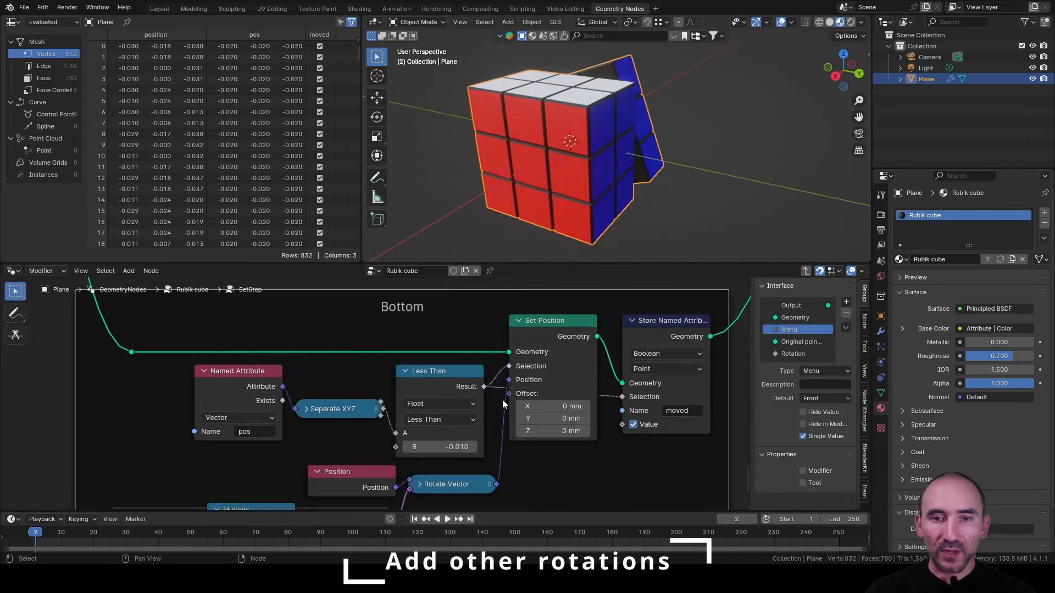
# In SetStep's Bottom frame, connect Separate XYZ's Z output to Less Than's A input and Multiply's result to Combine XYZ's Z input.
pyautogui.moveTo(382, 420); pyautogui.dragTo(369, 386, button='middle')
pyautogui.moveTo(368, 383); pyautogui.dragTo(387, 404)
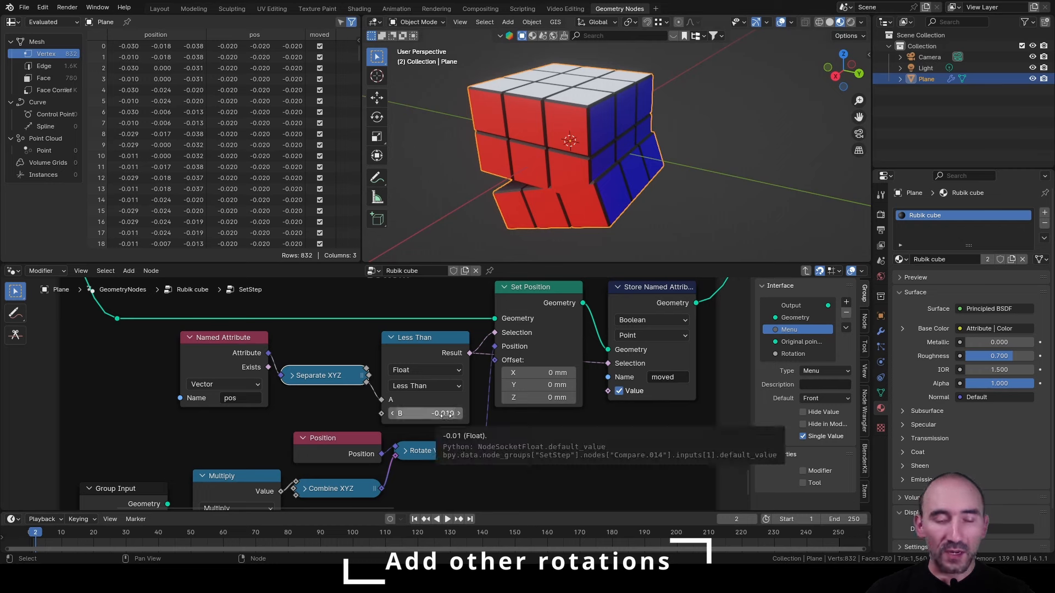
pyautogui.moveTo(459, 417); pyautogui.dragTo(456, 355, button='middle')
pyautogui.scroll(1, 426, 381)
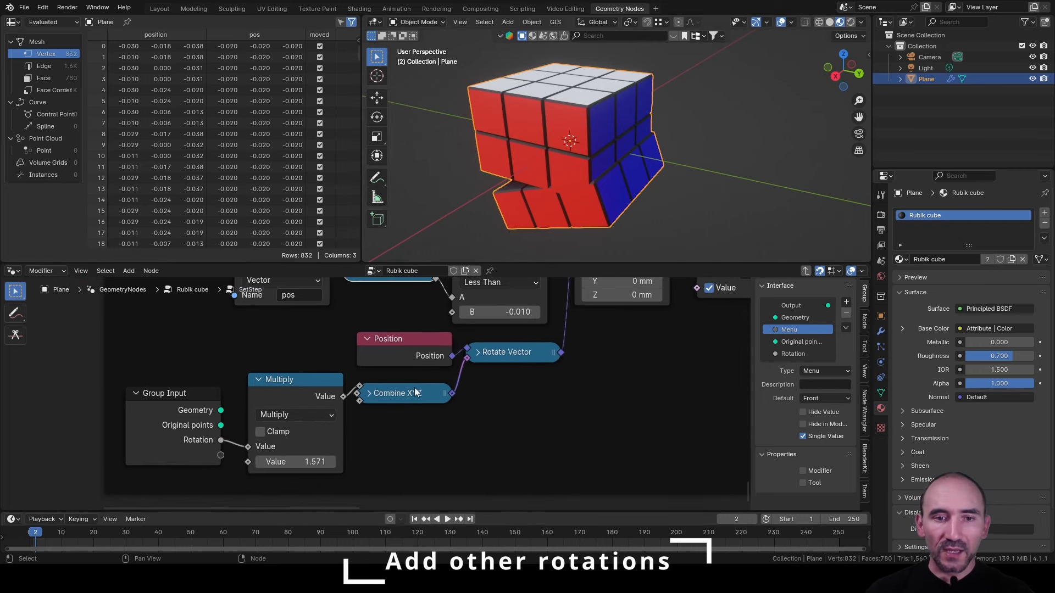
pyautogui.moveTo(357, 394)
pyautogui.mouseDown()
pyautogui.moveTo(350, 404)
pyautogui.moveTo(361, 403)
pyautogui.mouseUp()
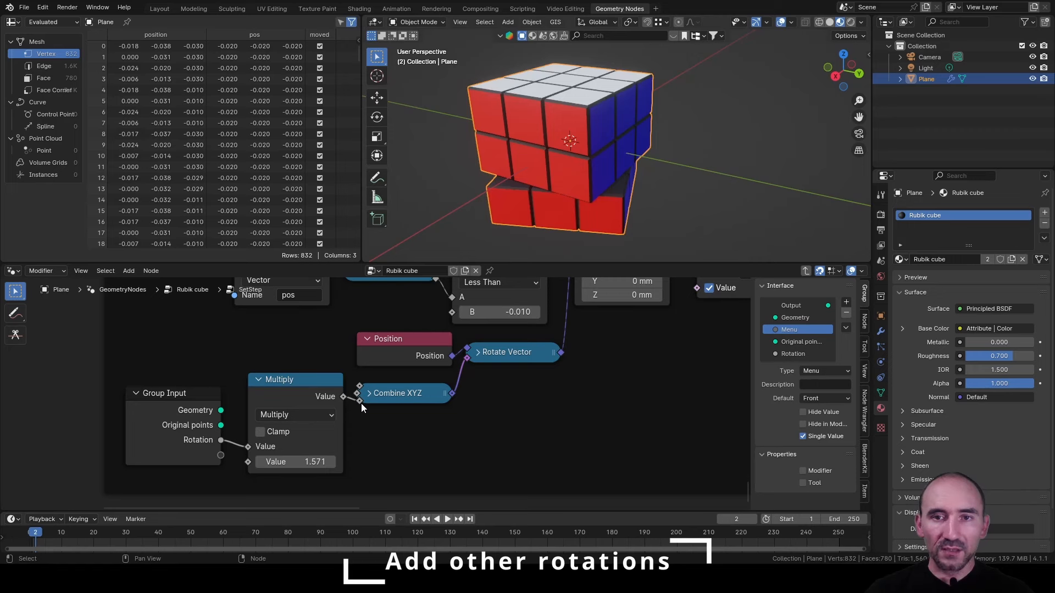
pyautogui.moveTo(642, 220); pyautogui.dragTo(621, 124, button='middle')
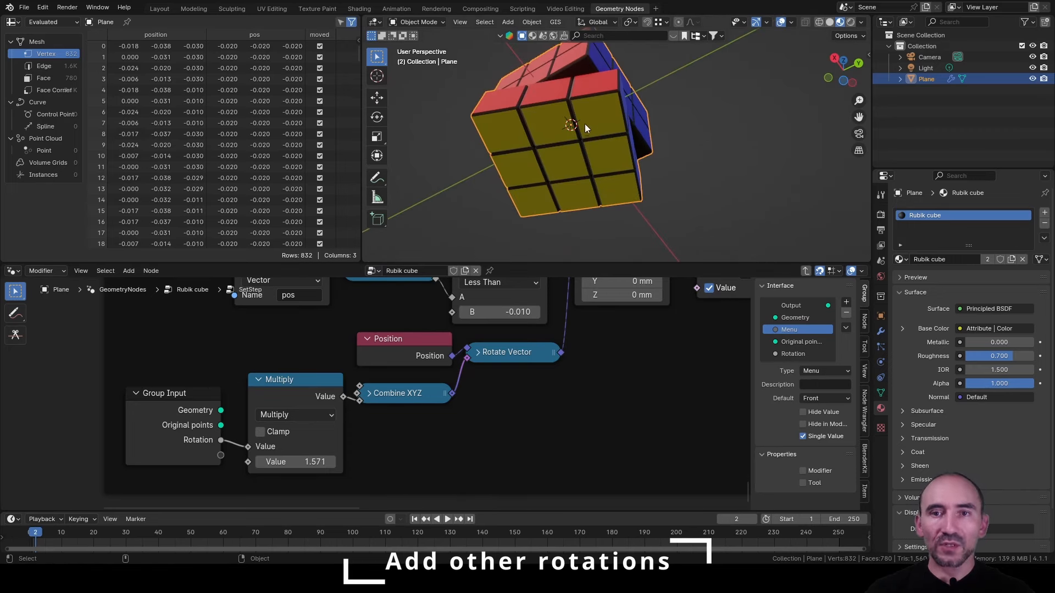
# Save the file and, in the Rubik cube tree, add a reroute just below SetStep on its Original points link.
pyautogui.hotkey('ctrl', 'Tab')
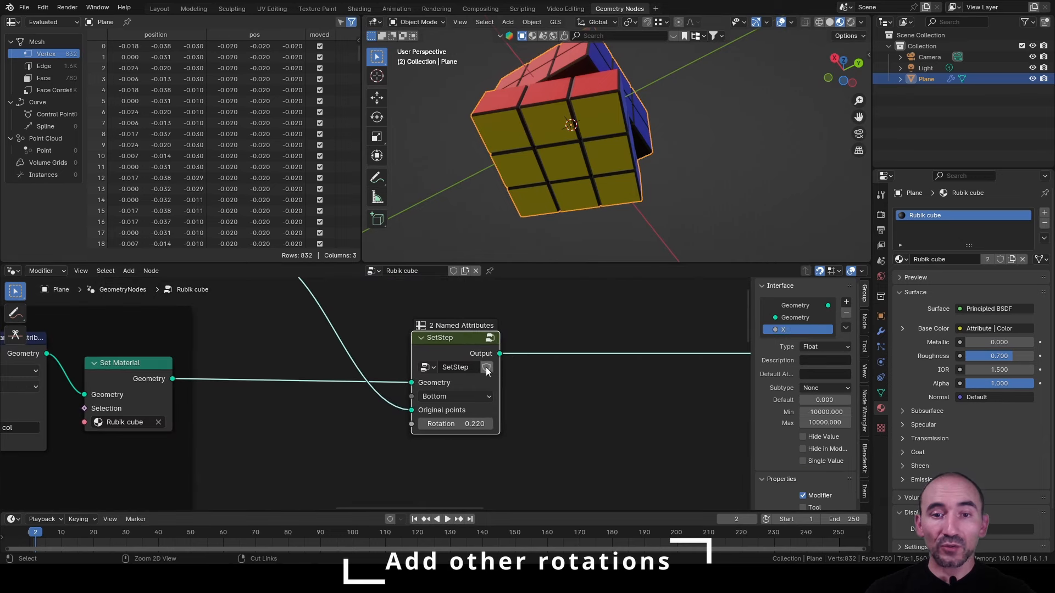
pyautogui.hotkey('ctrl', 's')
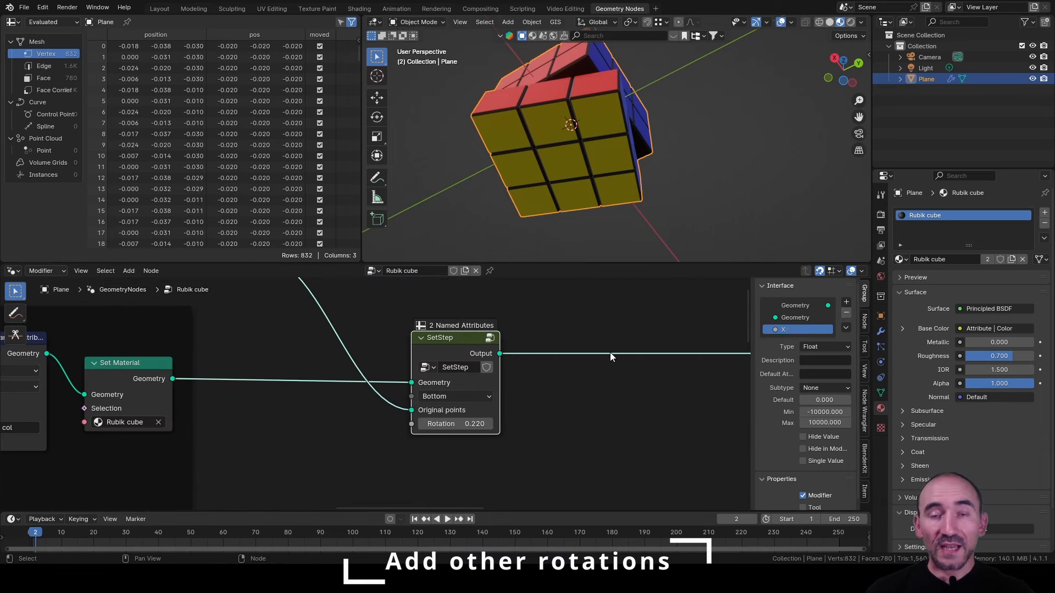
pyautogui.keyDown('shift'); pyautogui.moveTo(400, 393); pyautogui.dragTo(382, 425, button='right'); pyautogui.keyUp('shift')
pyautogui.press('g')
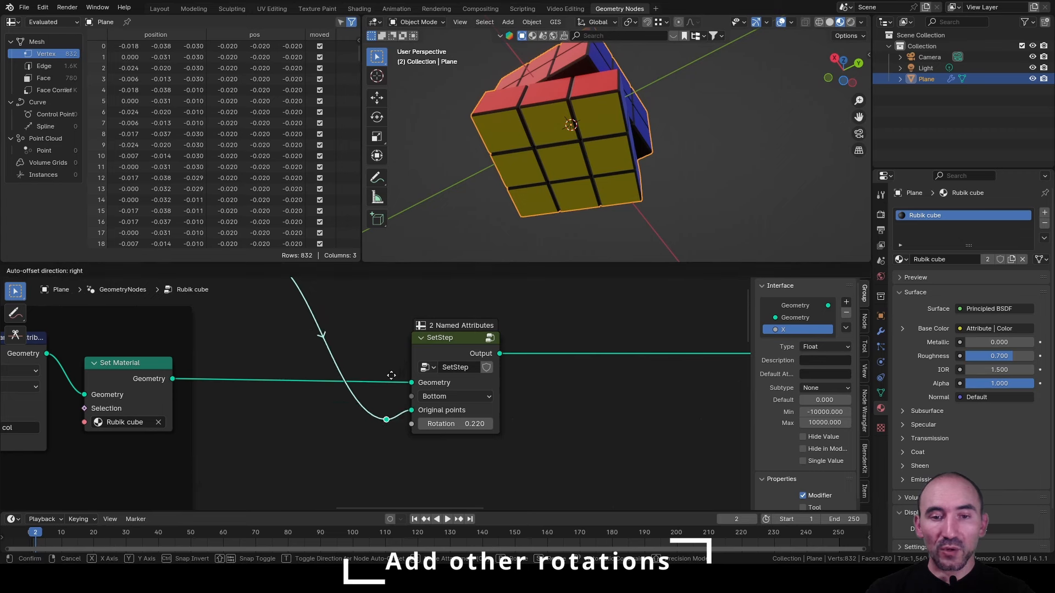
pyautogui.click(393, 392)
pyautogui.click(459, 344)
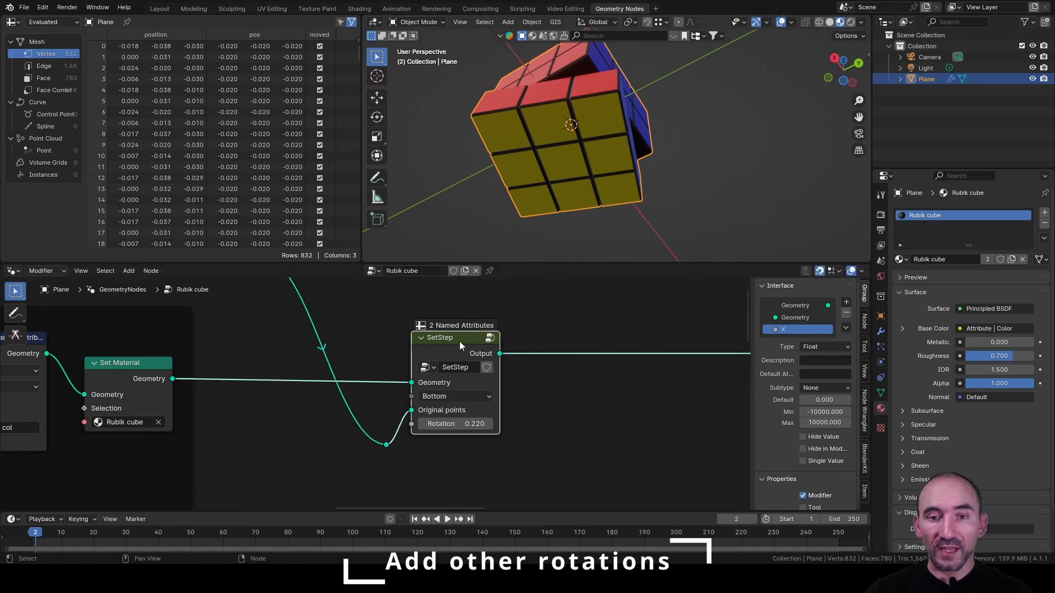
# Change SetStep's menu option to Front and set its Rotation to 1.
pyautogui.moveTo(514, 187); pyautogui.dragTo(526, 235, button='middle')
pyautogui.click(453, 424)
pyautogui.write('0.33')
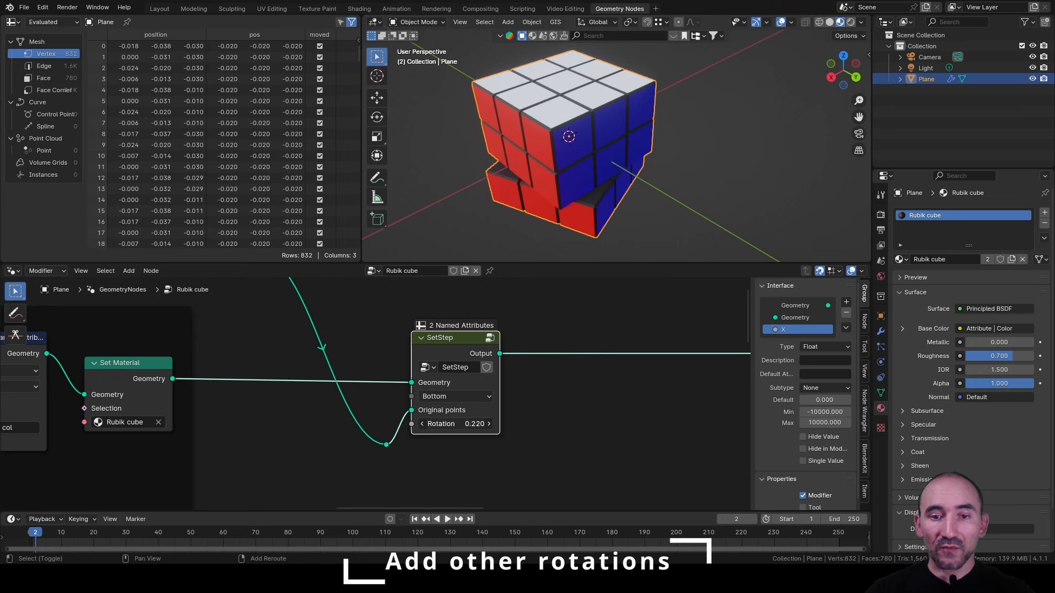
pyautogui.press('Return')
pyautogui.click(452, 397)
pyautogui.click(449, 424)
pyautogui.keyDown('shift'); pyautogui.moveTo(451, 425); pyautogui.dragTo(484, 425); pyautogui.keyUp('shift')
pyautogui.click(450, 424)
pyautogui.write('1')
pyautogui.press('Return')
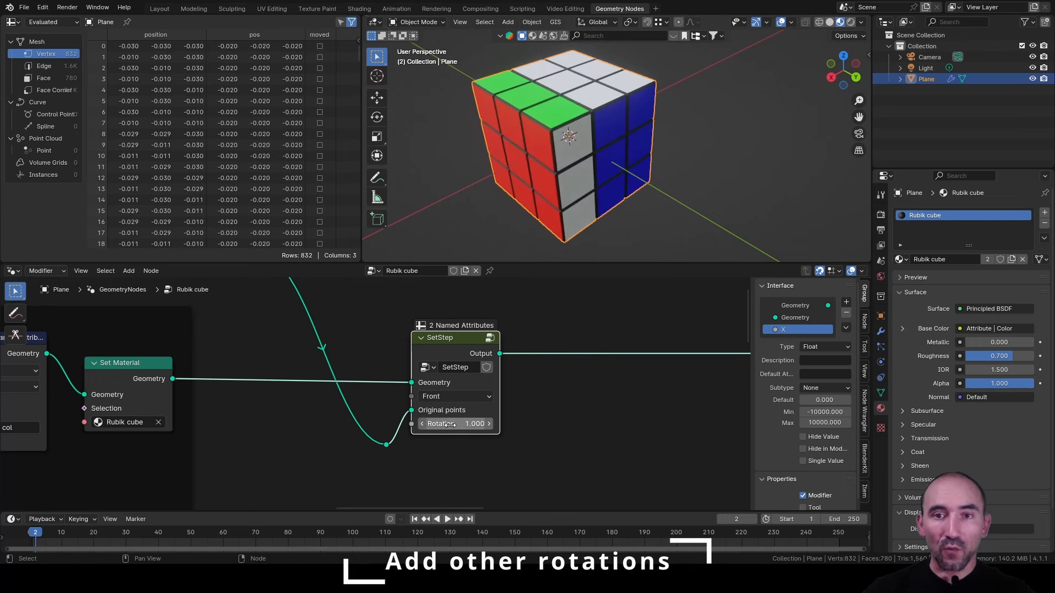
# Insert a duplicate SetStep after the first one and feed its Original points from the existing reroute through a second, level reroute.
pyautogui.hotkey('shift', 'd')
pyautogui.click(566, 343)
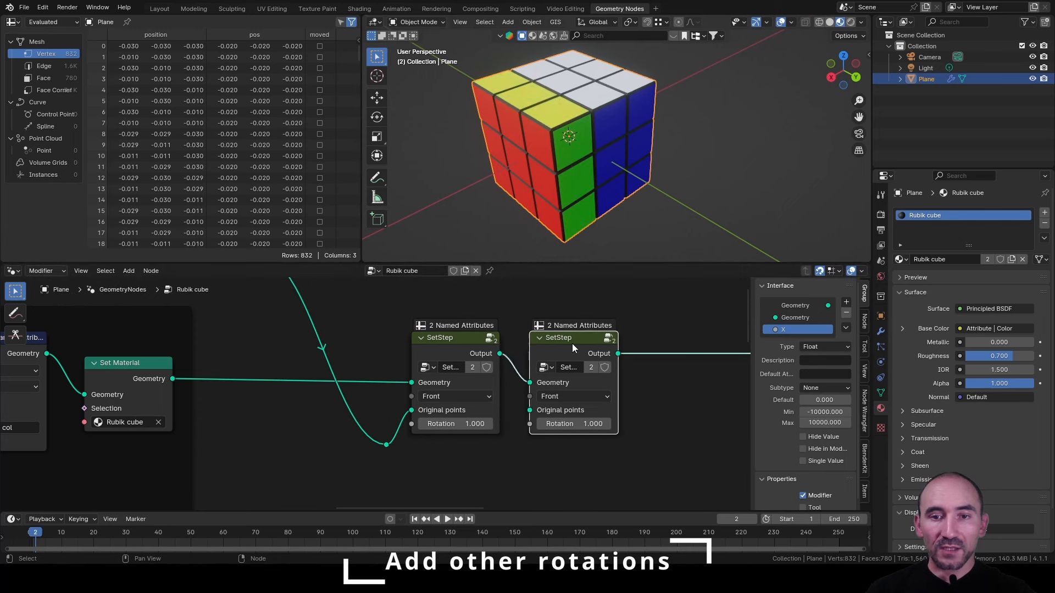
pyautogui.moveTo(387, 444); pyautogui.dragTo(550, 410)
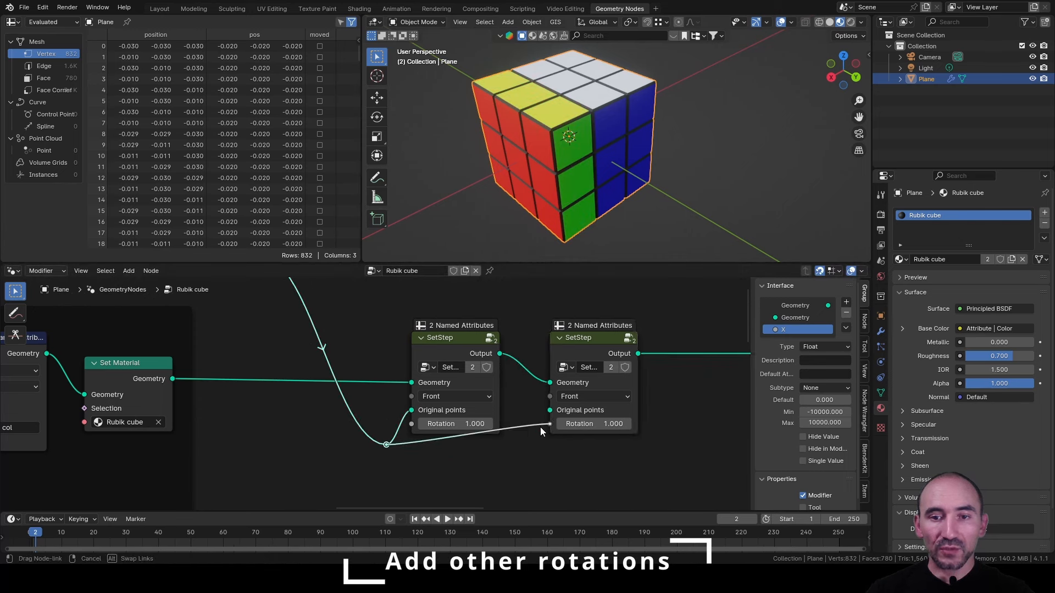
pyautogui.press('g')
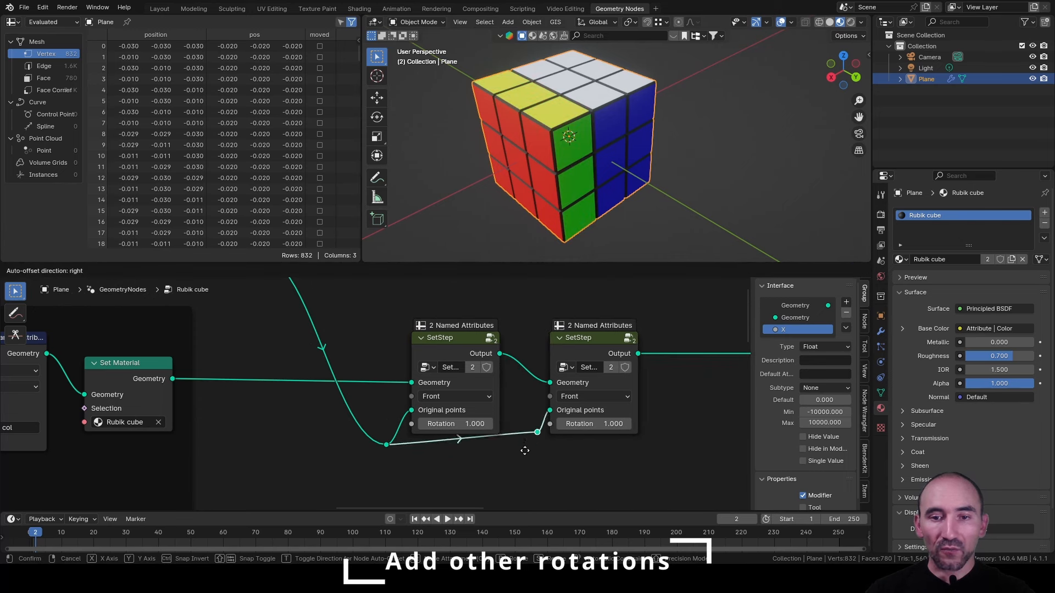
pyautogui.click(514, 457)
# Set the second SetStep's Rotation to 0 and its menu option to Left.
pyautogui.click(588, 422)
pyautogui.write('0')
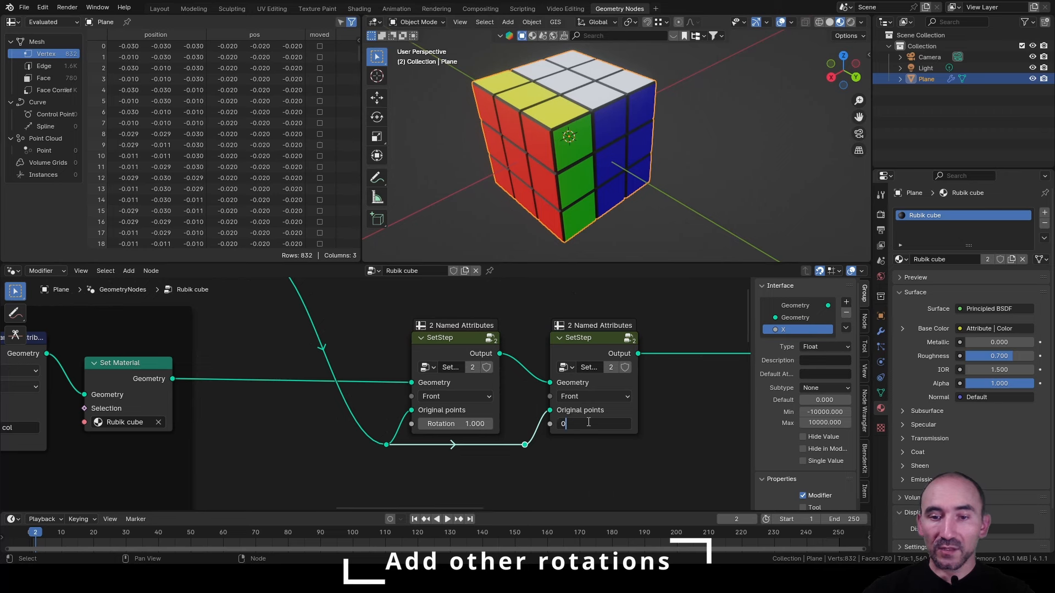
pyautogui.press('Return')
pyautogui.click(578, 396)
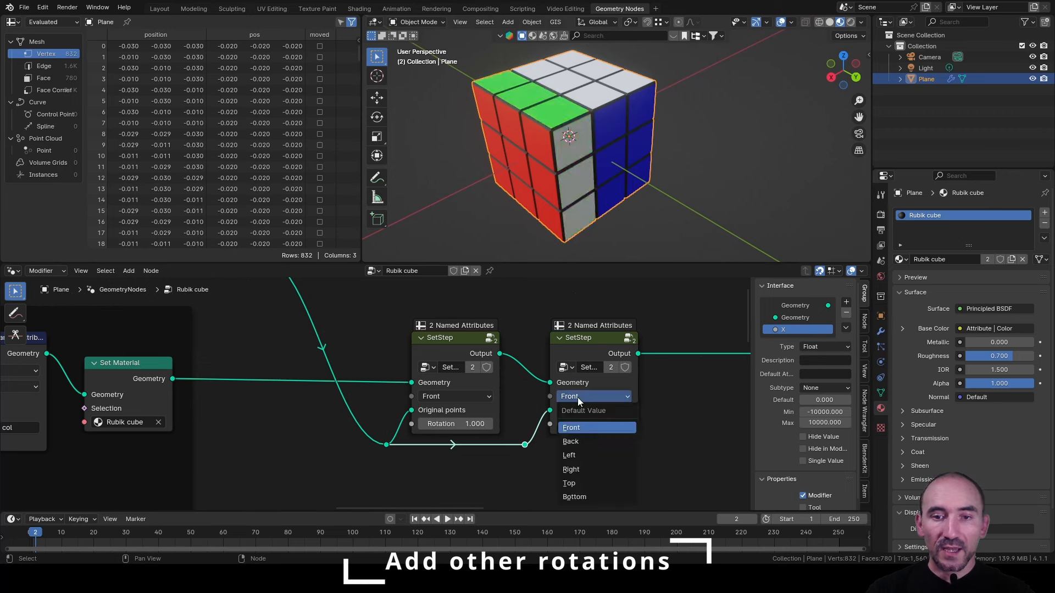
pyautogui.click(589, 458)
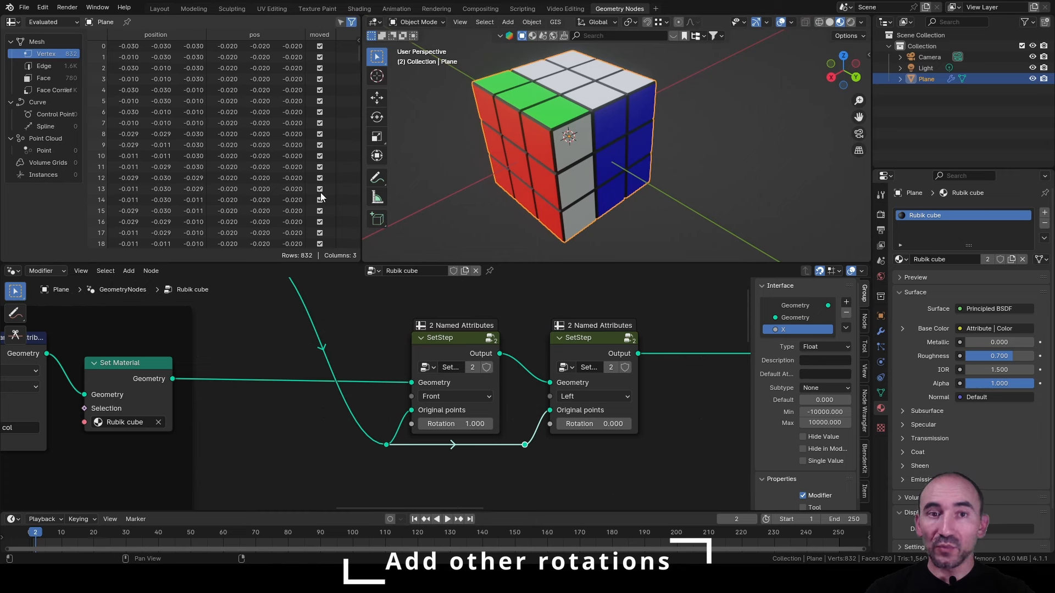
pyautogui.moveTo(418, 165); pyautogui.dragTo(630, 142, button='middle')
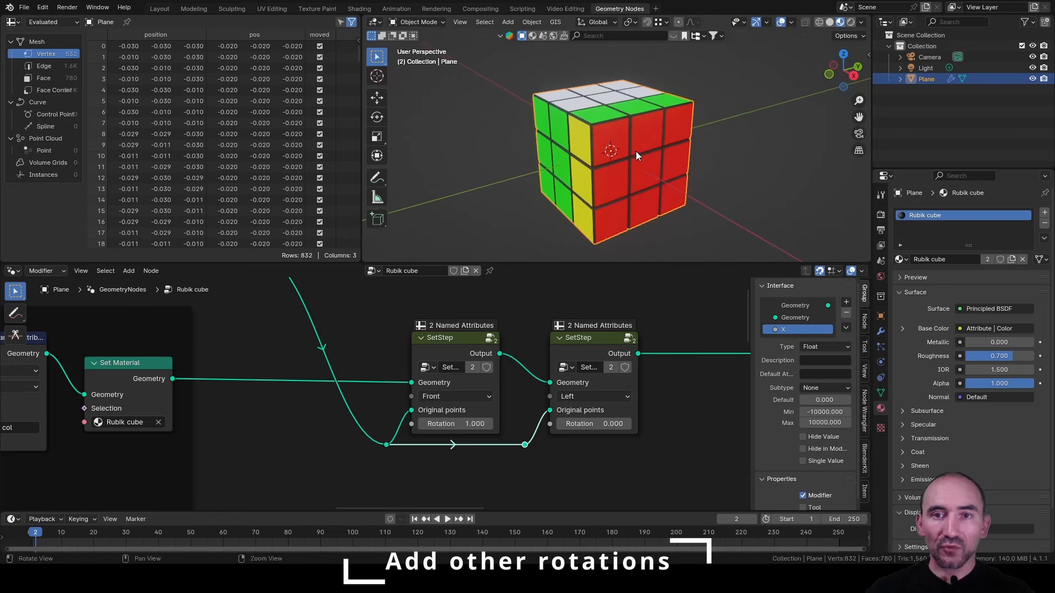
pyautogui.moveTo(572, 88); pyautogui.dragTo(700, 94, button='middle')
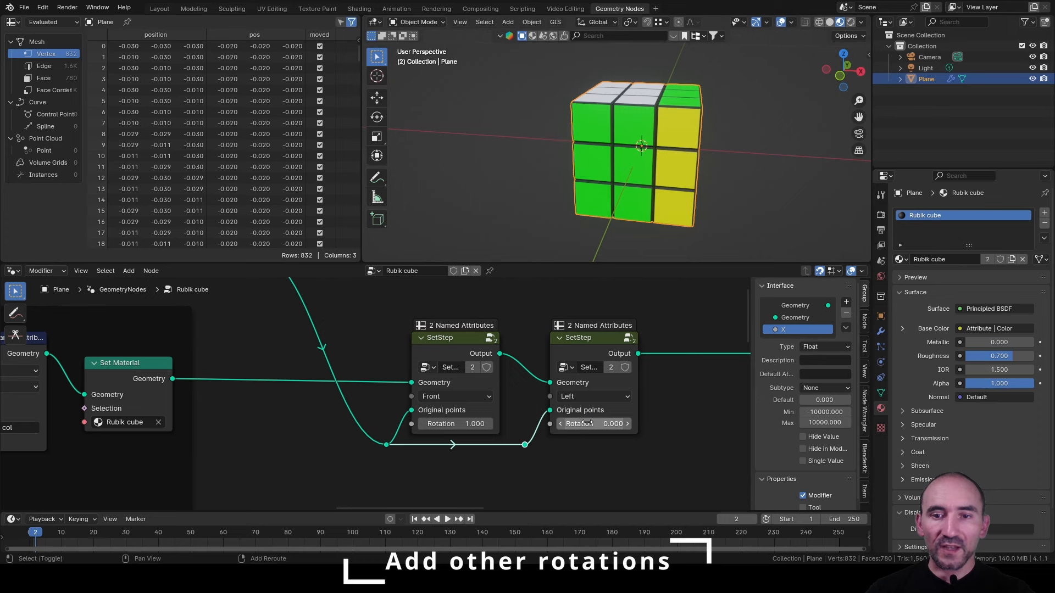
# Test the second SetStep's Left rotation at a partial turn, set its Rotation to 1, and save the file.
pyautogui.moveTo(593, 424); pyautogui.dragTo(708, 423)
pyautogui.moveTo(666, 171); pyautogui.dragTo(584, 180, button='middle')
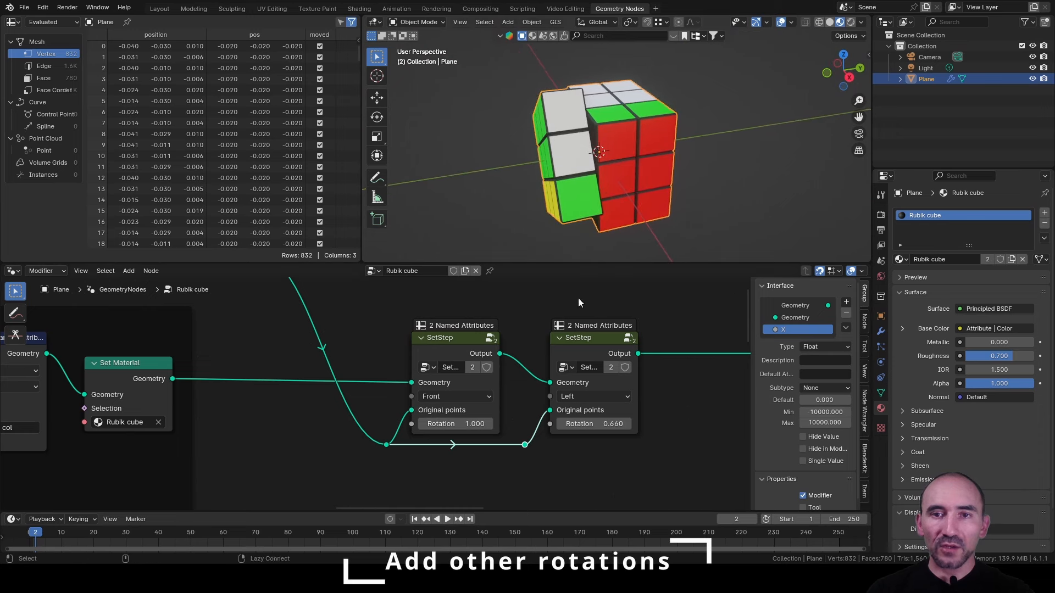
pyautogui.click(588, 424)
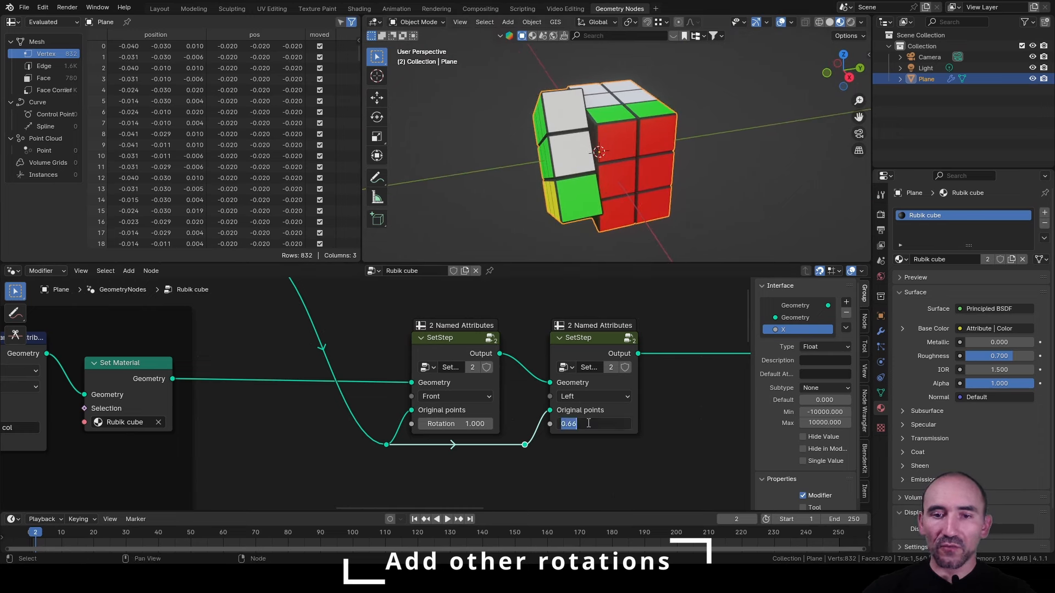
pyautogui.write('1')
pyautogui.press('Return')
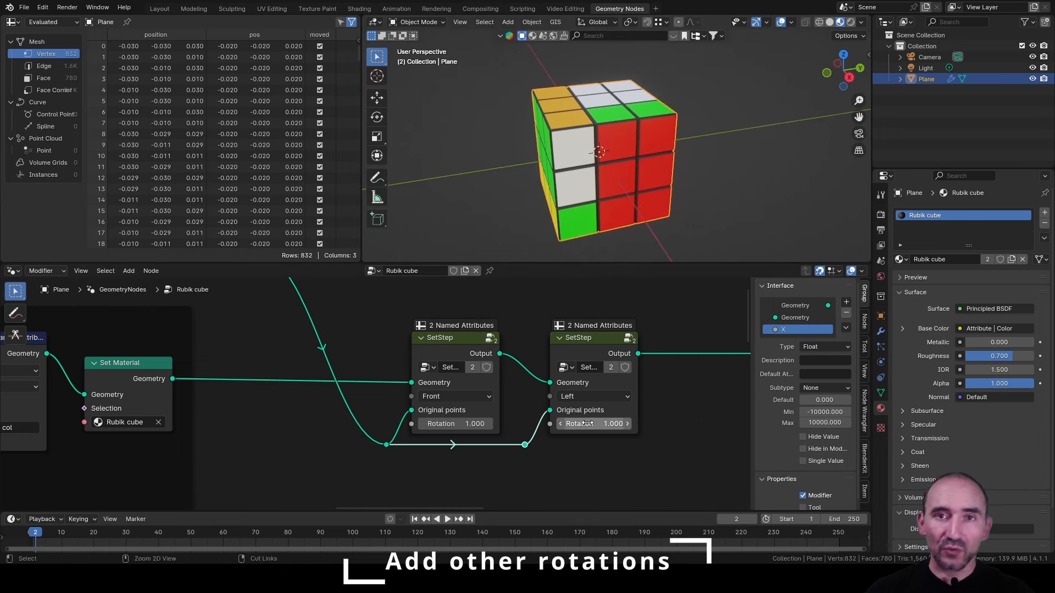
pyautogui.hotkey('ctrl', 's')
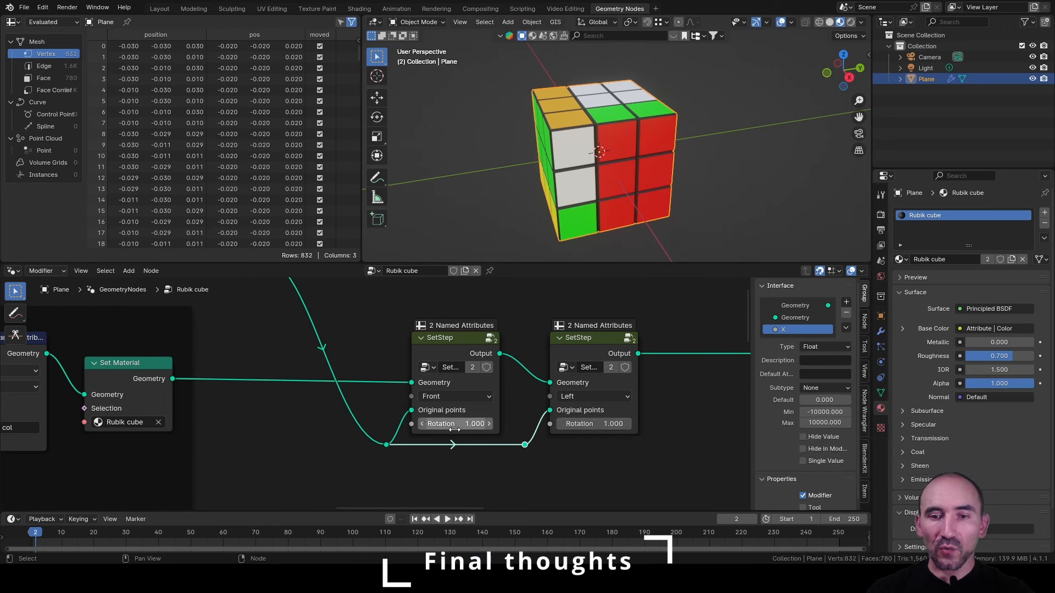
# Reduce the first SetStep's Rotation to 0.680 to inspect the cube from several sides, and restore it to 1.
pyautogui.click(600, 428)
pyautogui.press('Escape')
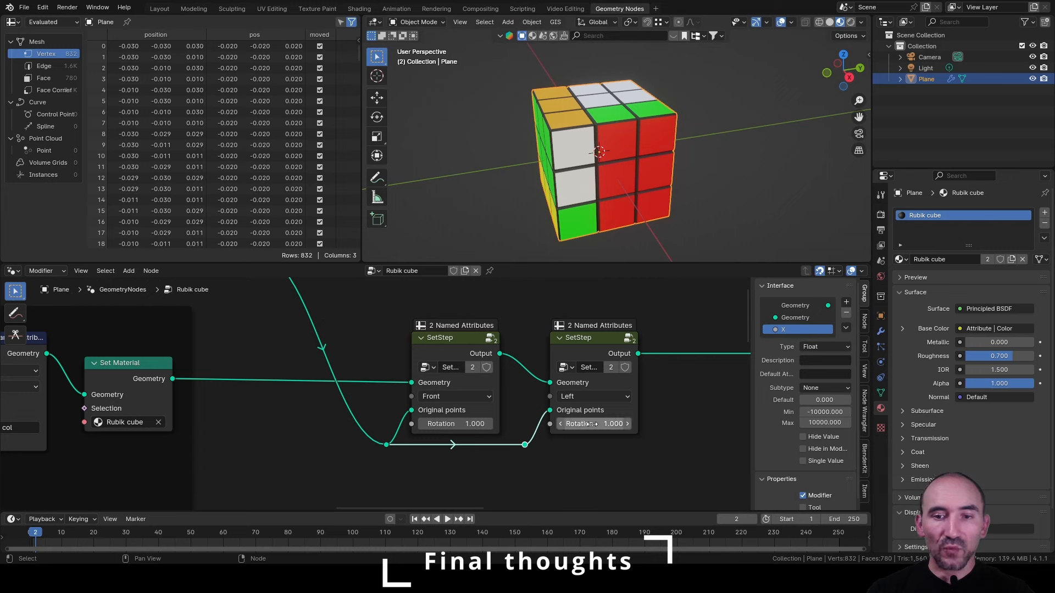
pyautogui.keyDown('shift'); pyautogui.moveTo(467, 425); pyautogui.dragTo(431, 425); pyautogui.keyUp('shift')
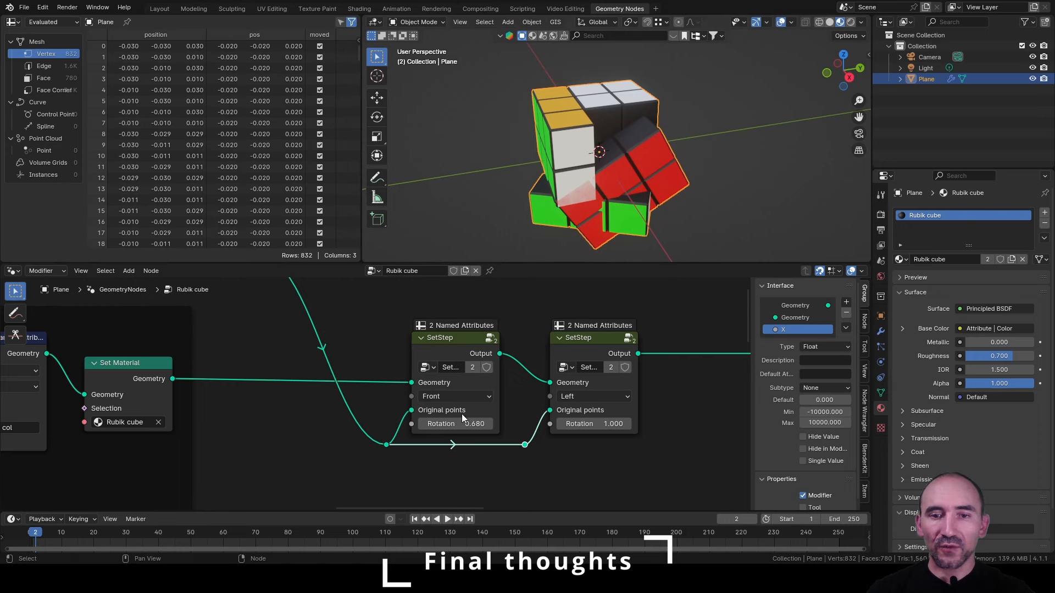
pyautogui.moveTo(541, 189); pyautogui.dragTo(574, 131, button='middle')
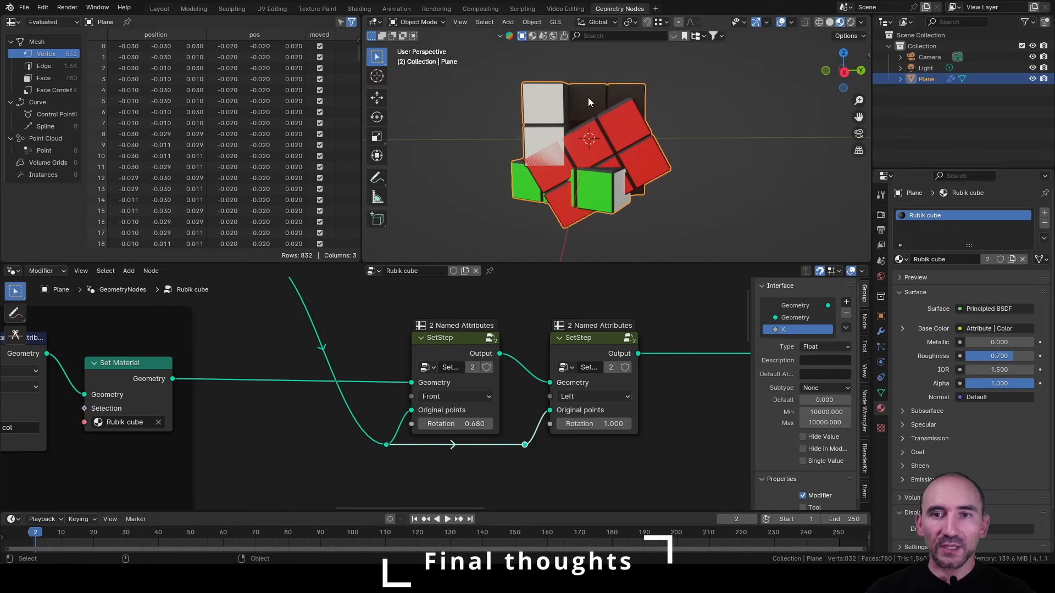
pyautogui.moveTo(570, 180); pyautogui.dragTo(628, 132, button='middle')
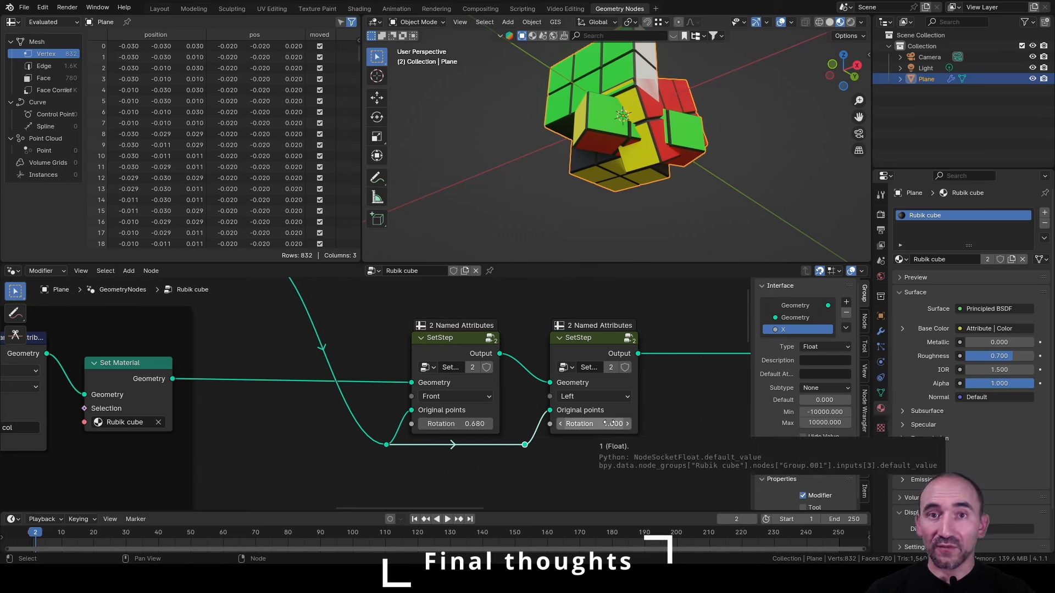
pyautogui.keyDown('shift'); pyautogui.moveTo(456, 424); pyautogui.dragTo(489, 423); pyautogui.keyUp('shift')
pyautogui.click(456, 424)
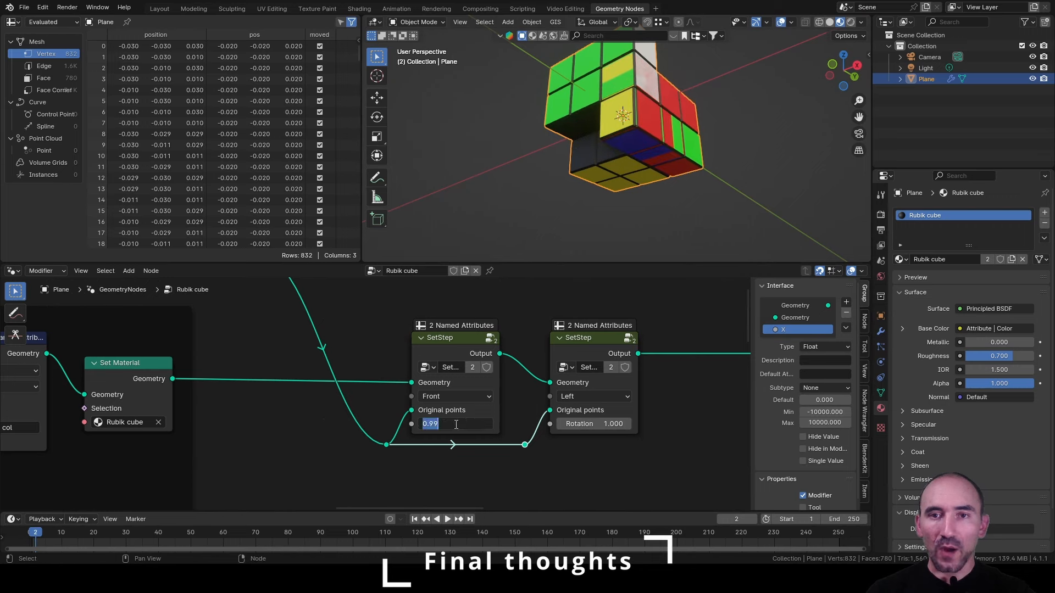
pyautogui.write('1')
pyautogui.press('Return')
pyautogui.moveTo(681, 42); pyautogui.dragTo(644, 122, button='middle')
# Duplicate both SetStep nodes with their reroutes and place the copies directly after the originals.
pyautogui.scroll(-4, 648, 360)
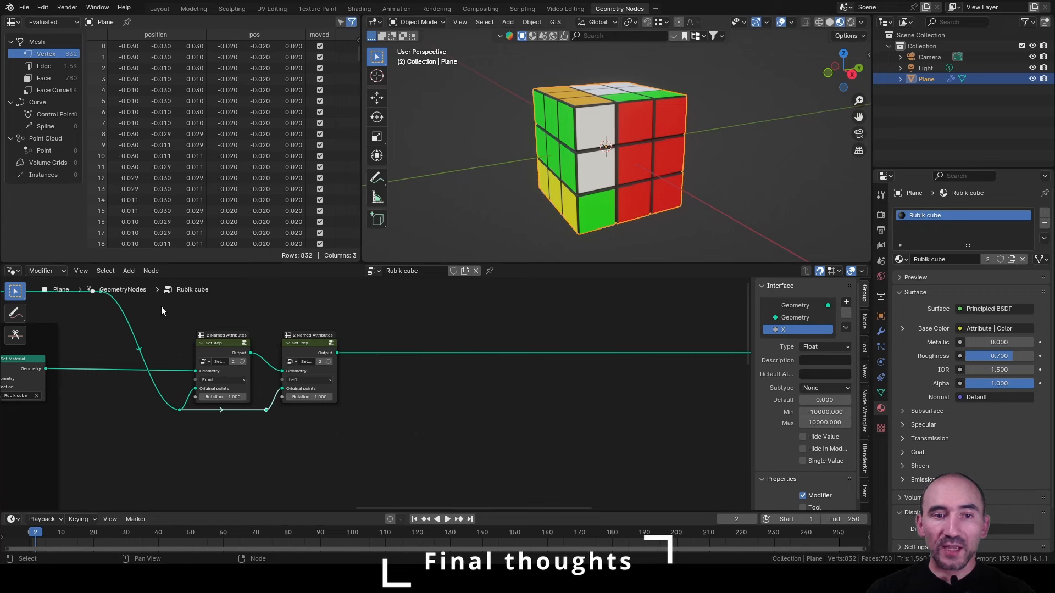
pyautogui.moveTo(161, 311); pyautogui.dragTo(360, 429)
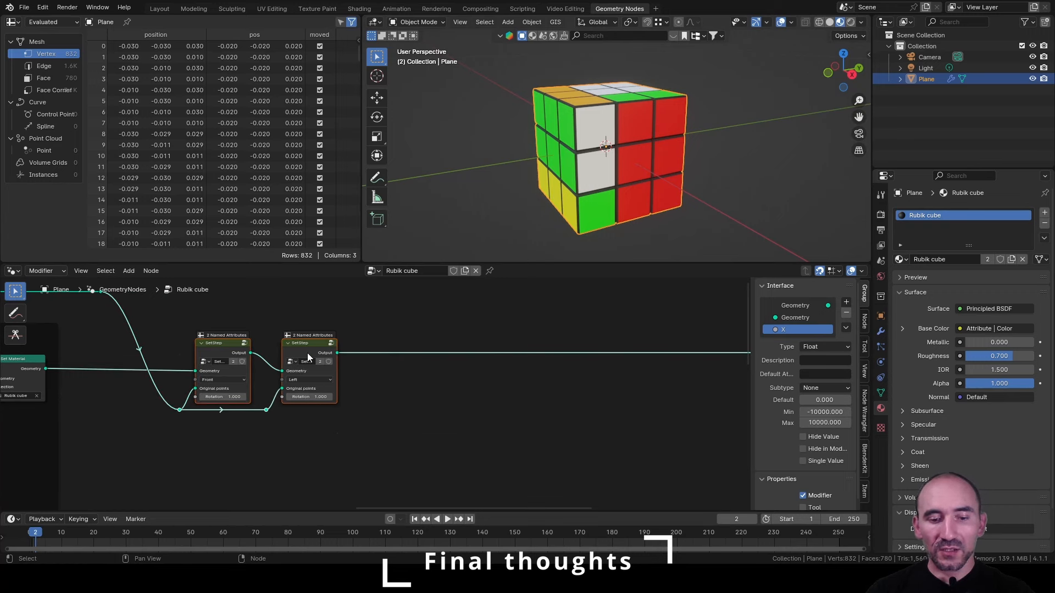
pyautogui.hotkey('shift', 'd')
pyautogui.click(472, 352)
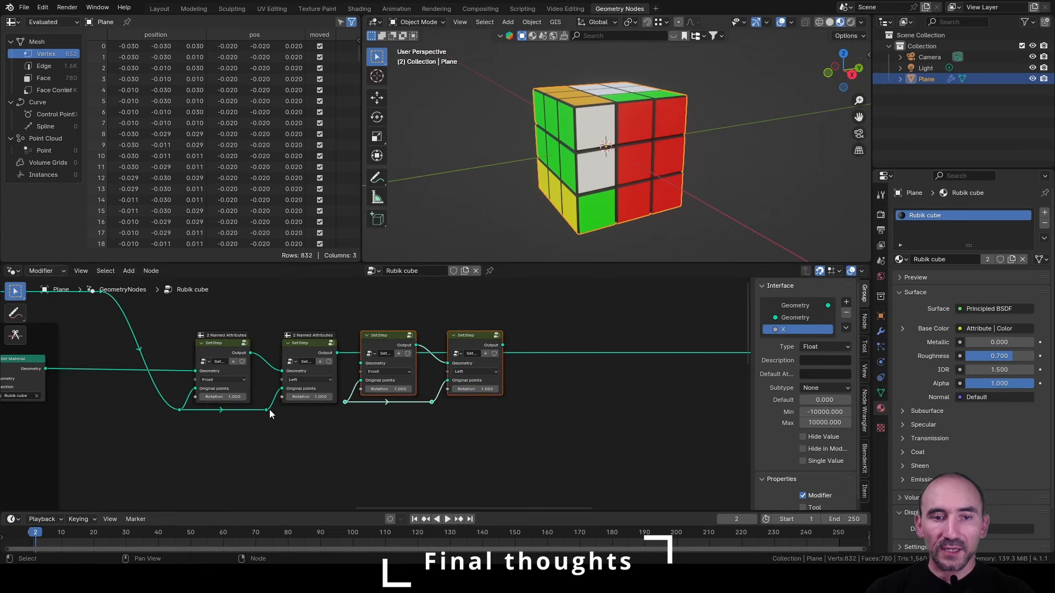
# Link the original and copied Original points reroutes, and insert the copied SetStep pair into the geometry chain before the output.
pyautogui.moveTo(267, 409); pyautogui.dragTo(342, 408)
pyautogui.moveTo(379, 306); pyautogui.dragTo(506, 411)
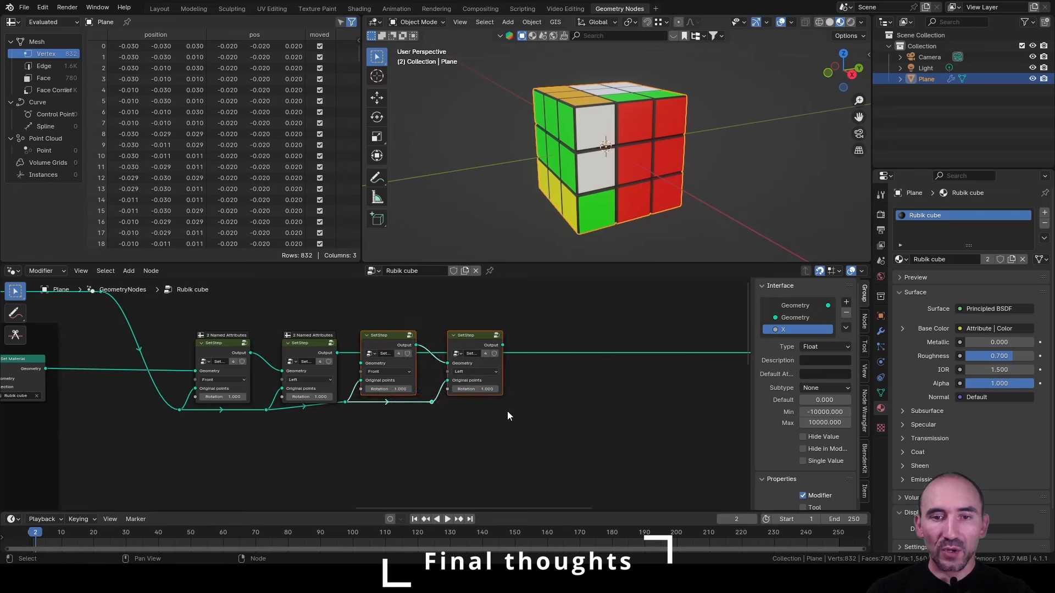
pyautogui.click(507, 411)
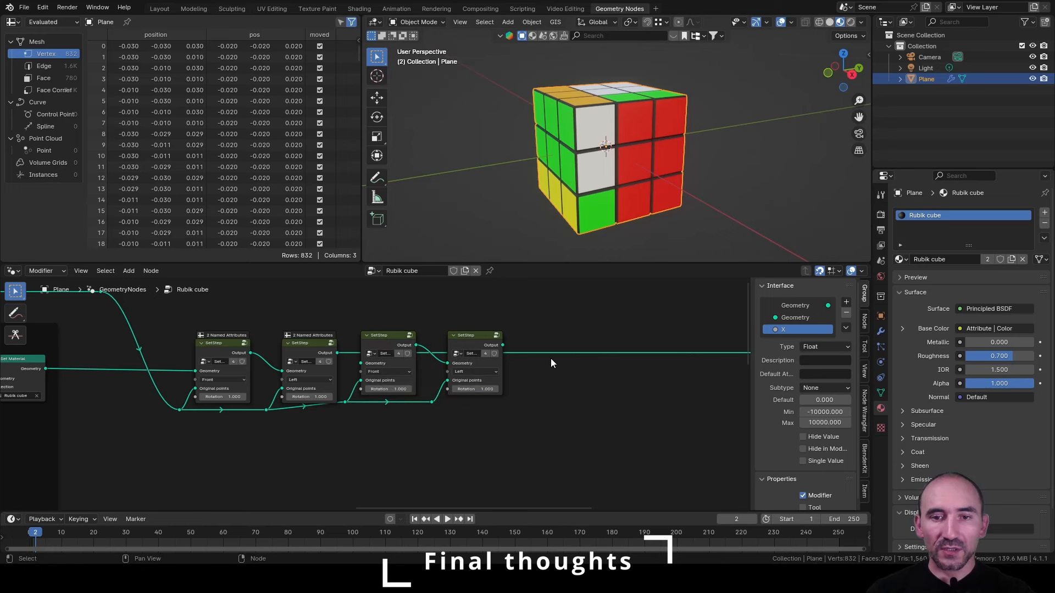
pyautogui.keyDown('ctrl'); pyautogui.keyDown('shift'); pyautogui.click(473, 338); pyautogui.keyUp('shift'); pyautogui.keyUp('ctrl')
pyautogui.scroll(2, 457, 389)
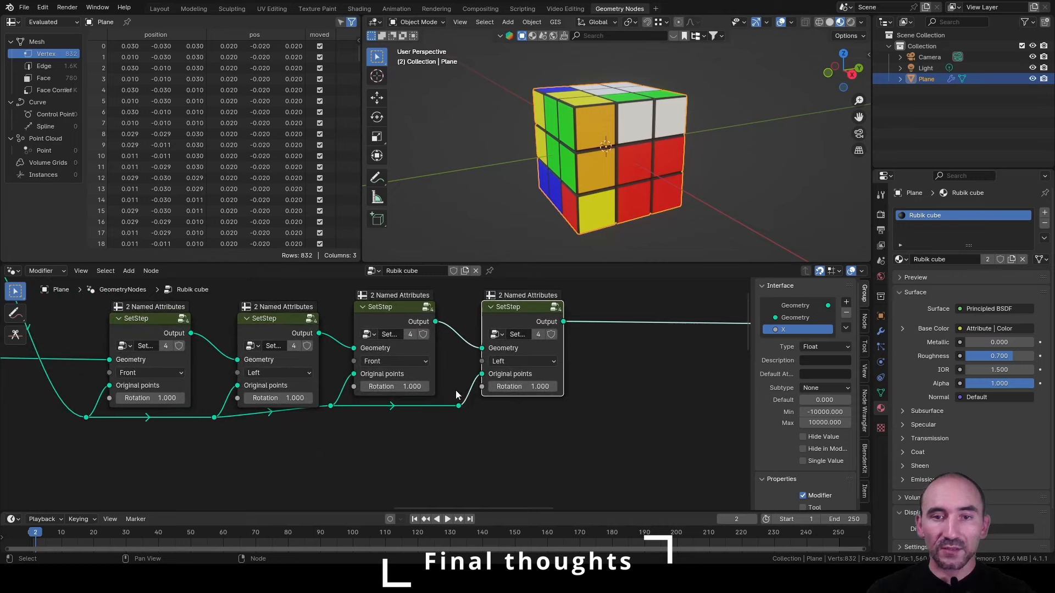
# Set the third SetStep's menu option to Back and the fourth SetStep's to Top.
pyautogui.click(395, 361)
pyautogui.click(397, 403)
pyautogui.click(522, 361)
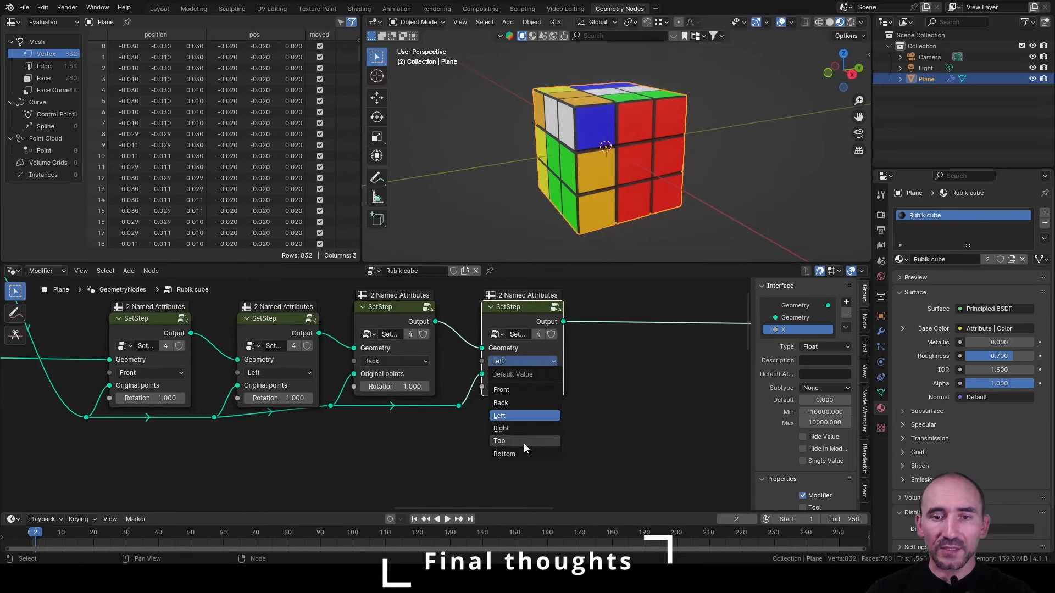
pyautogui.click(523, 442)
pyautogui.moveTo(566, 189); pyautogui.dragTo(437, 180, button='middle')
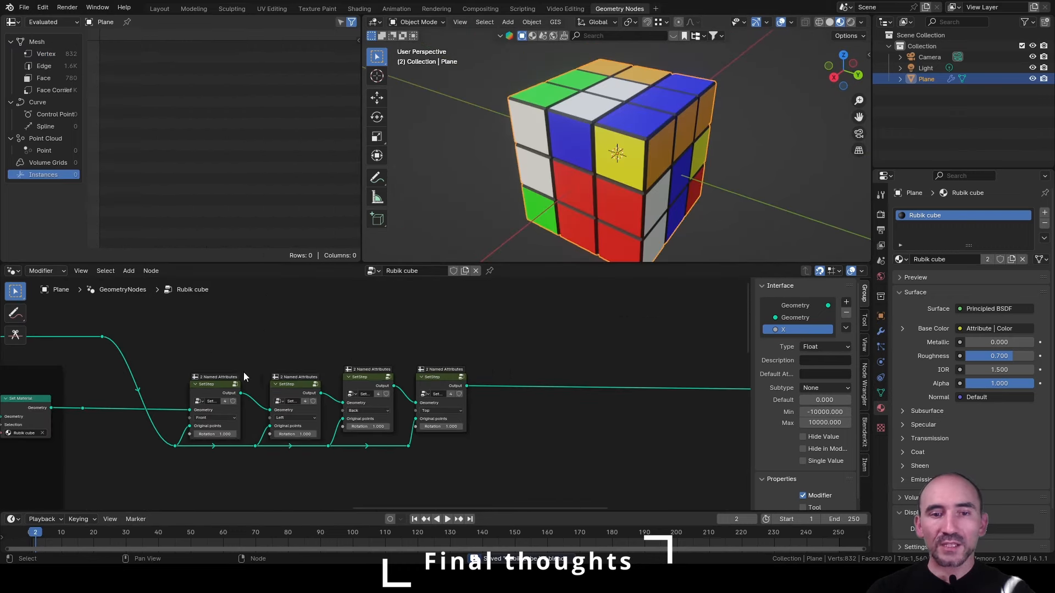
pyautogui.moveTo(157, 330); pyautogui.dragTo(482, 460)
pyautogui.click(521, 432)
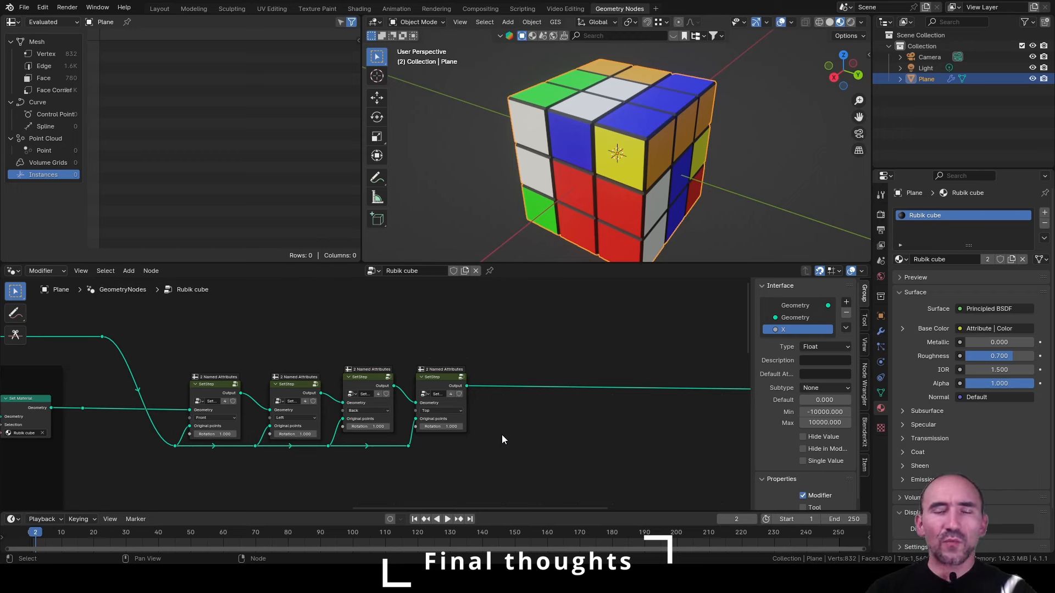
pyautogui.scroll(1, 503, 434)
pyautogui.moveTo(502, 434); pyautogui.dragTo(542, 417, button='middle')
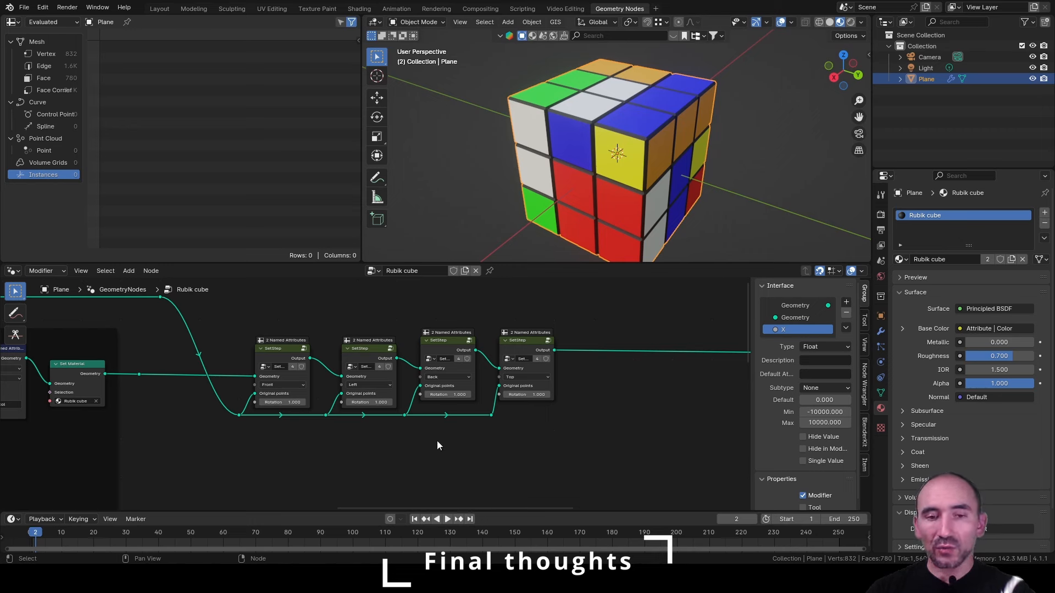
# Save the file with the four chained SetStep nodes.
pyautogui.hotkey('ctrl', 's')
pyautogui.moveTo(363, 433); pyautogui.dragTo(376, 441, button='middle')
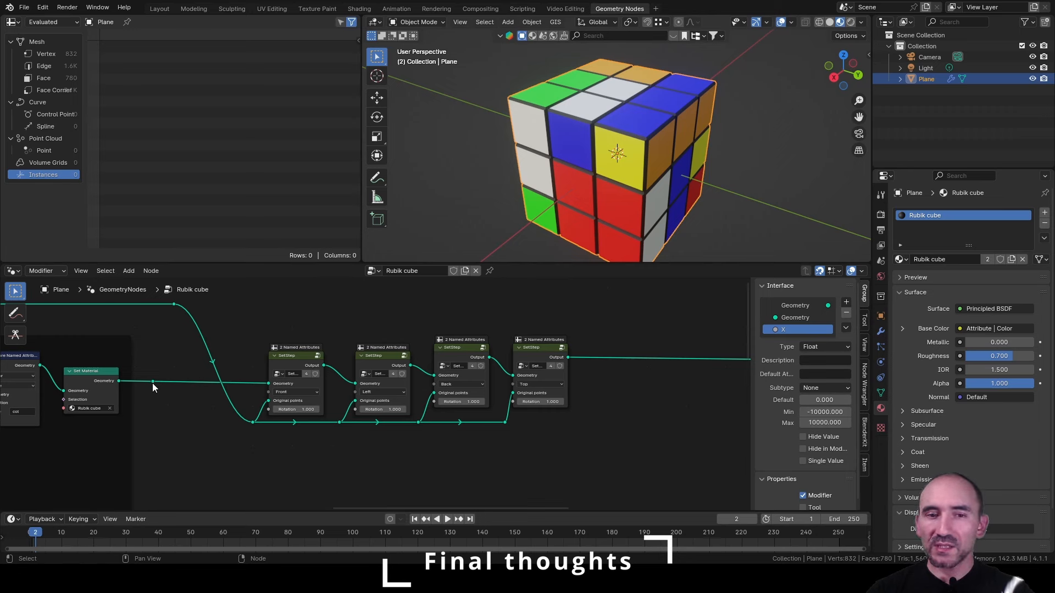
pyautogui.moveTo(154, 386)
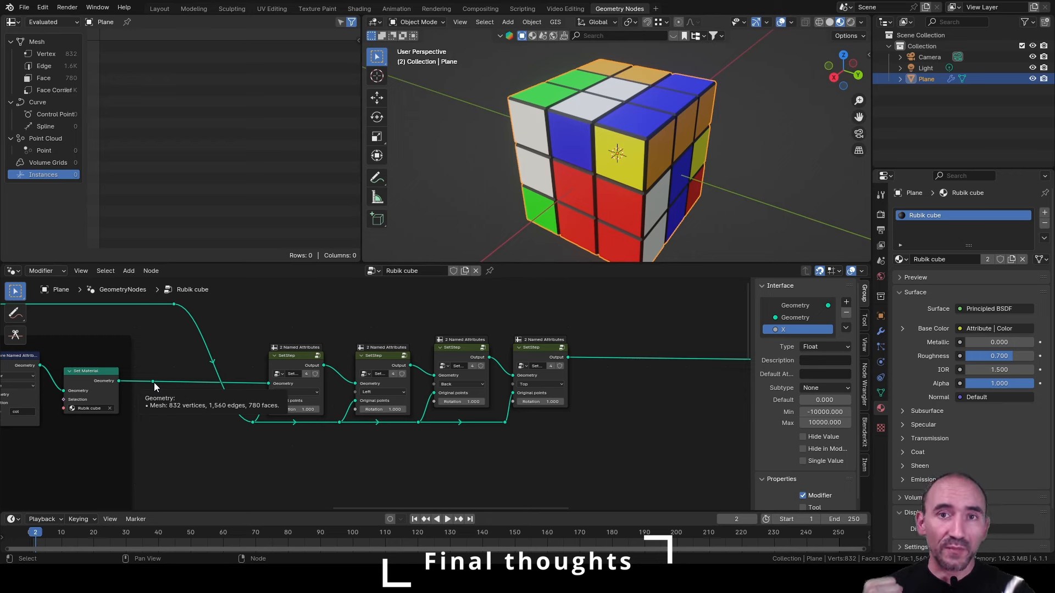
pyautogui.hotkey('ctrl', 's')
# Add a Split to Instances node fed by the Set Material geometry and preview its instances through a Viewer node.
pyautogui.moveTo(153, 382); pyautogui.dragTo(106, 340, button='middle')
pyautogui.moveTo(106, 341); pyautogui.dragTo(284, 434)
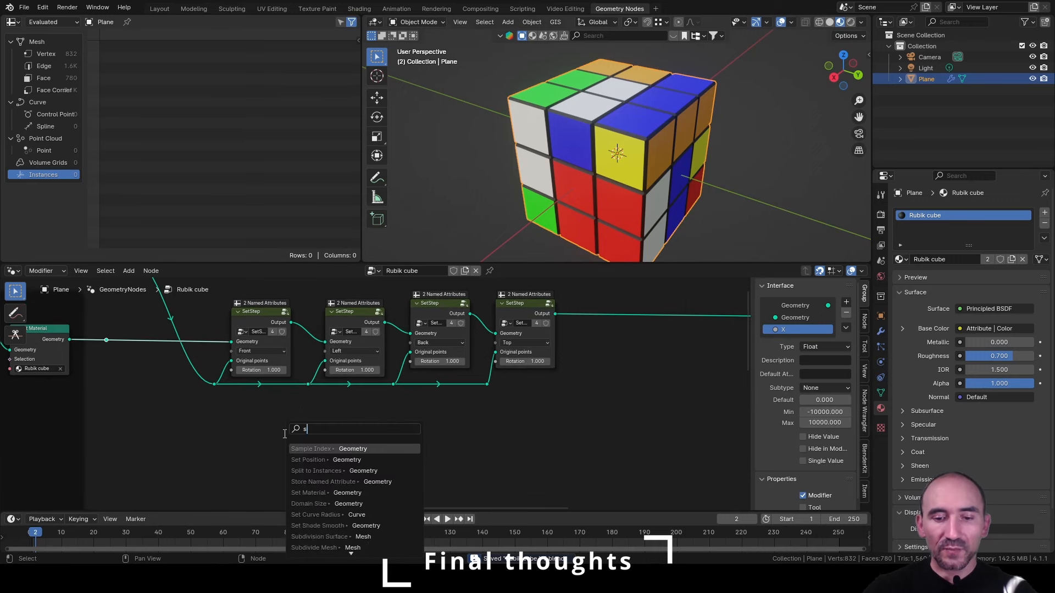
pyautogui.write('split to')
pyautogui.press('Return')
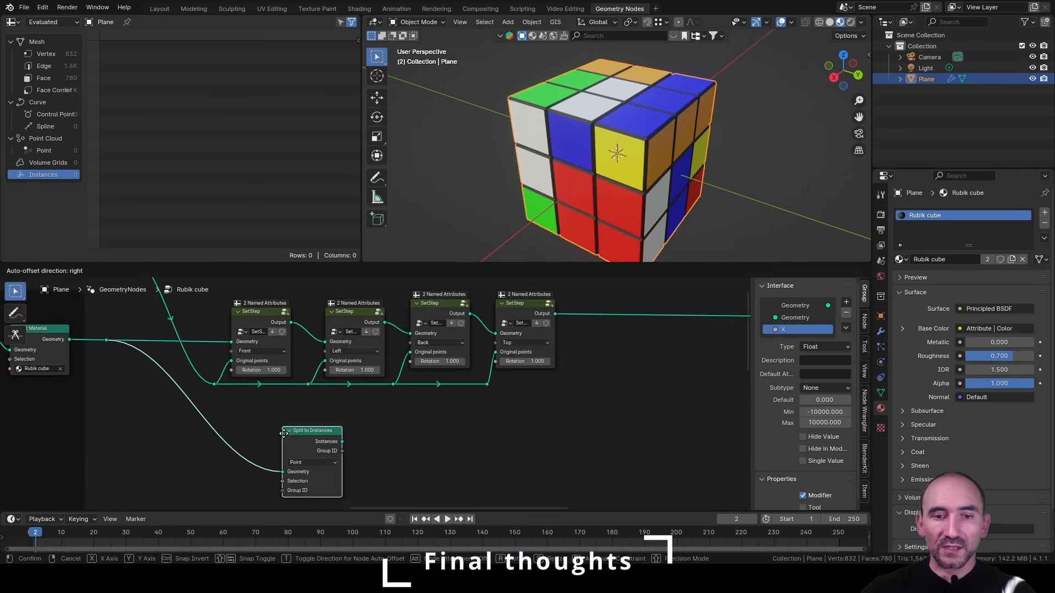
pyautogui.click(330, 409)
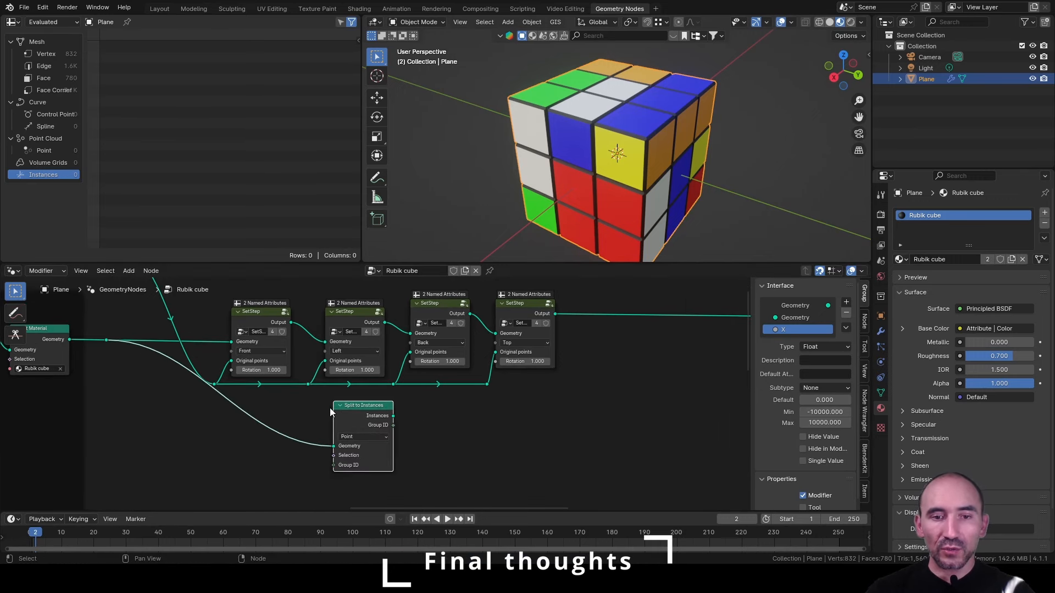
pyautogui.keyDown('ctrl'); pyautogui.keyDown('shift'); pyautogui.click(367, 418); pyautogui.keyUp('shift'); pyautogui.keyUp('ctrl')
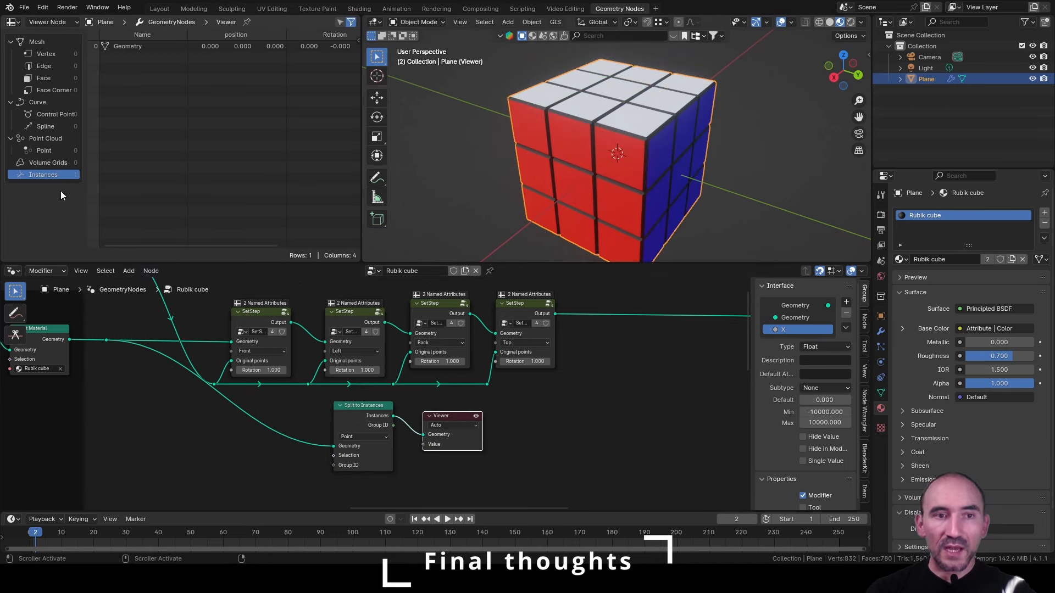
pyautogui.moveTo(521, 160); pyautogui.dragTo(655, 166, button='middle')
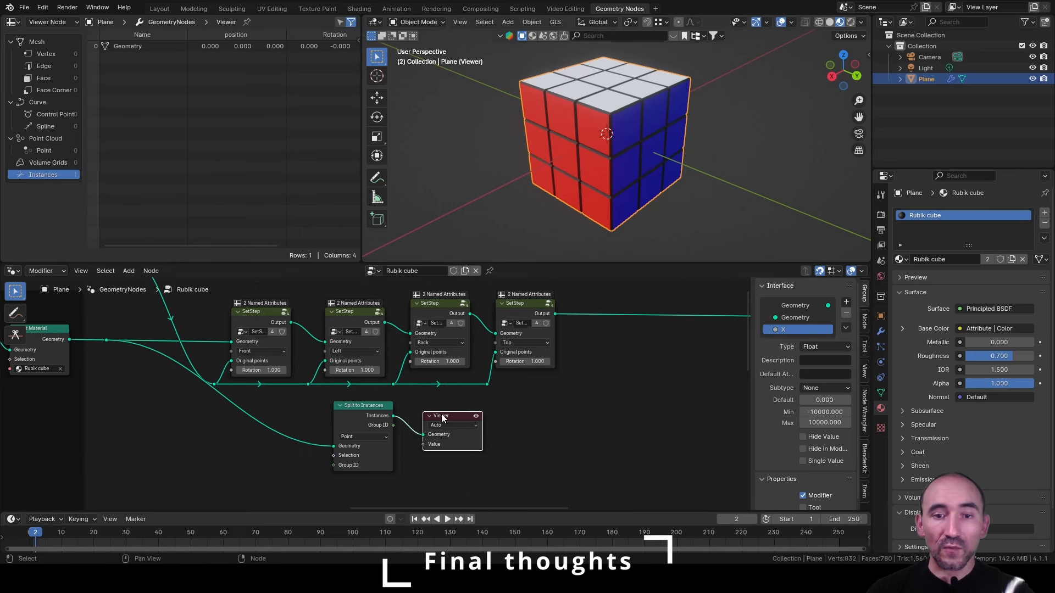
pyautogui.moveTo(441, 414); pyautogui.dragTo(479, 411)
pyautogui.scroll(1, 367, 439)
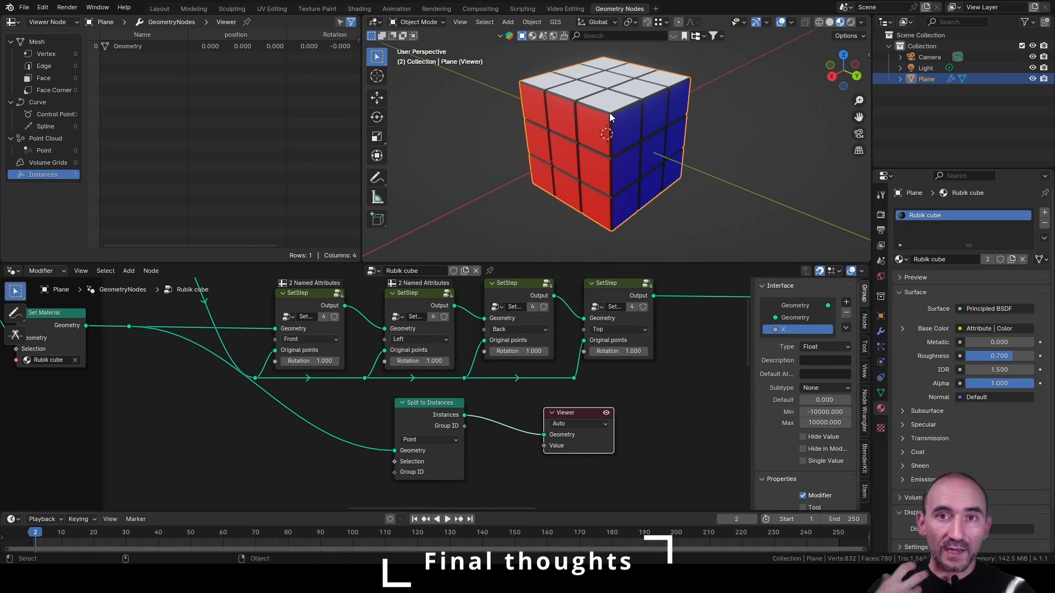
# Add a Mesh Island node and connect its Island Index to the Group ID of Split to Instances.
pyautogui.moveTo(394, 472); pyautogui.dragTo(339, 466)
pyautogui.write('island')
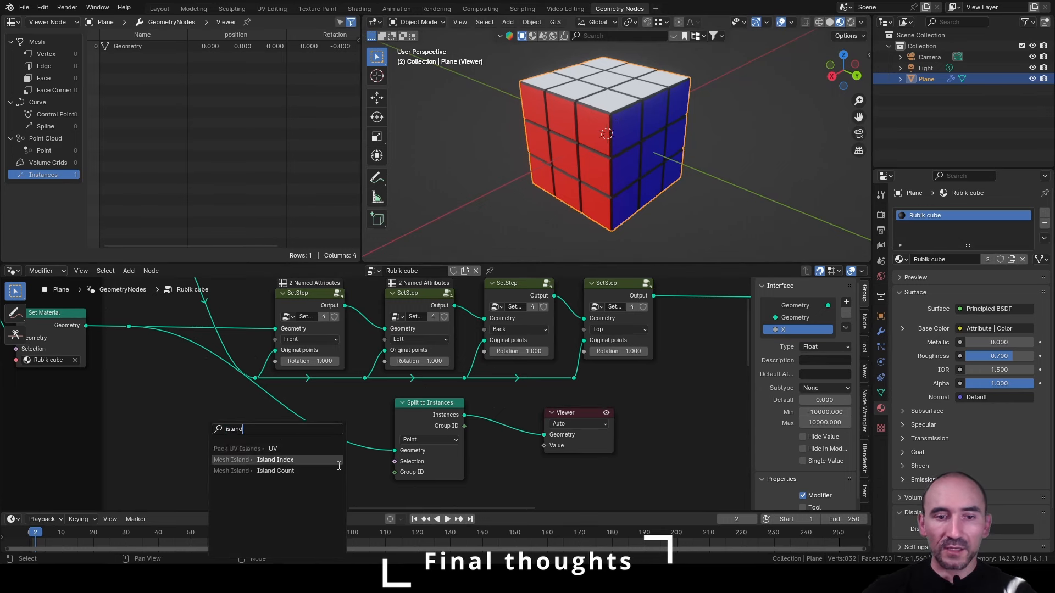
pyautogui.click(335, 460)
pyautogui.click(385, 474)
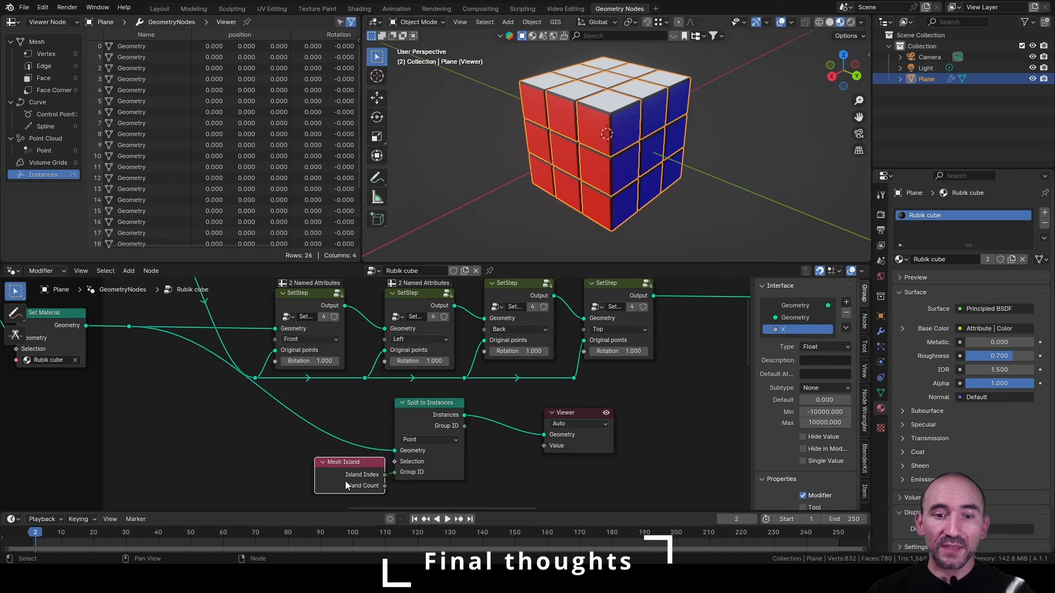
pyautogui.click(440, 408)
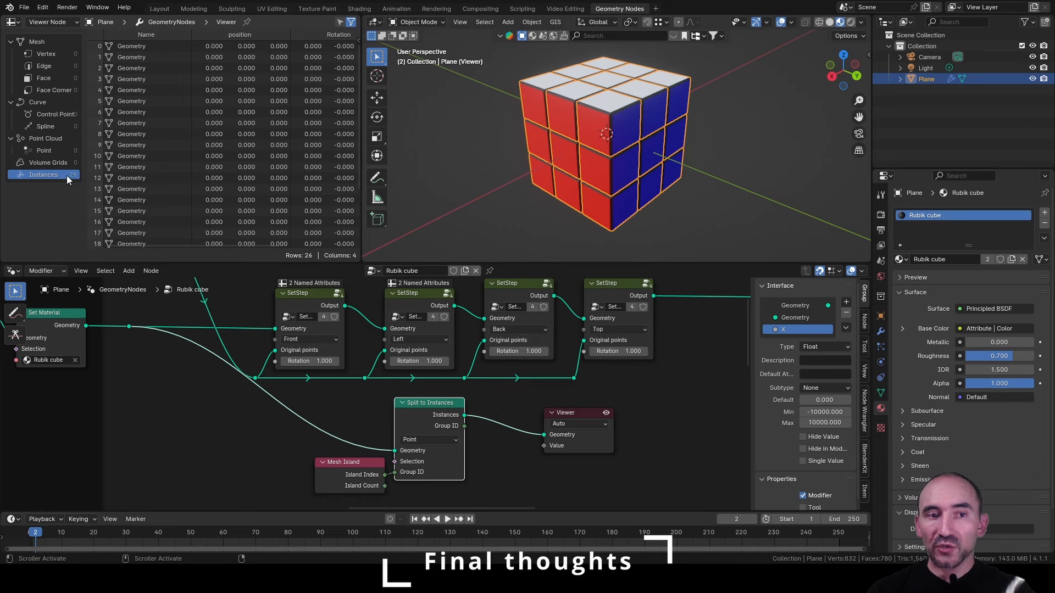
# Examine the Instance on Points, Save pos cubes and Realize Instances part of the node tree, then return to the SetStep chain.
pyautogui.click(189, 391)
pyautogui.scroll(-7, 335, 374)
pyautogui.moveTo(215, 385); pyautogui.dragTo(121, 373, button='middle')
pyautogui.scroll(8, 357, 346)
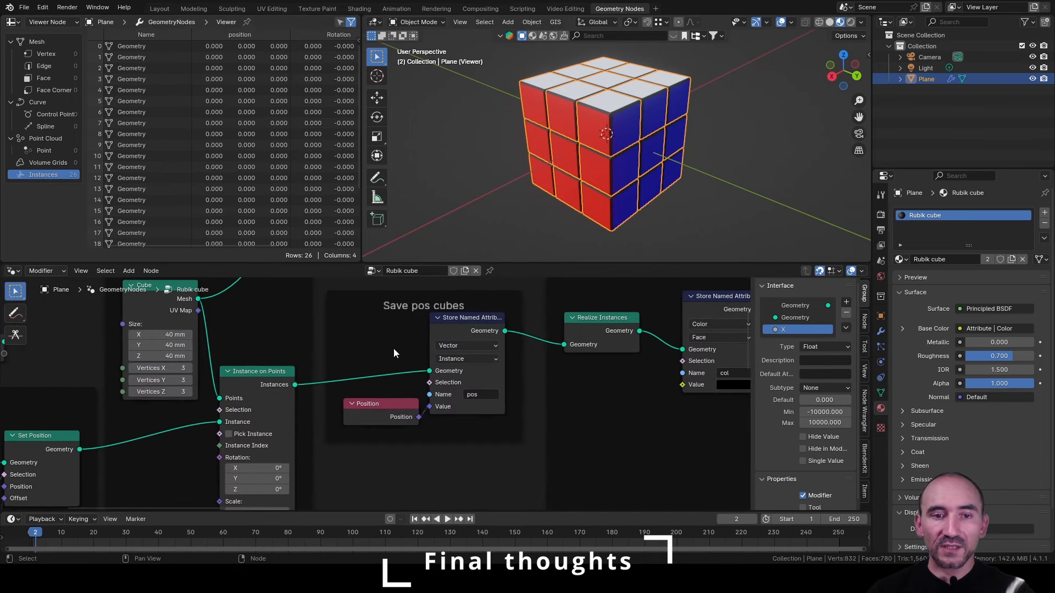
pyautogui.moveTo(356, 369); pyautogui.dragTo(375, 407, button='middle')
pyautogui.scroll(1, 375, 406)
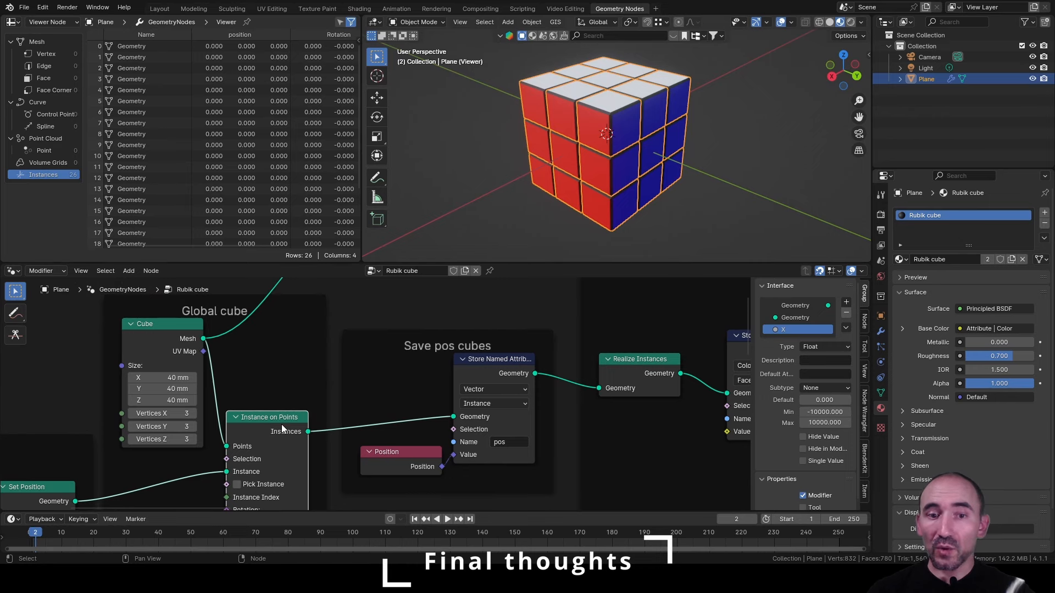
pyautogui.scroll(-3, 282, 425)
pyautogui.moveTo(601, 402); pyautogui.dragTo(100, 385, button='middle')
pyautogui.scroll(5, 392, 393)
pyautogui.moveTo(261, 71); pyautogui.dragTo(288, 150, button='middle')
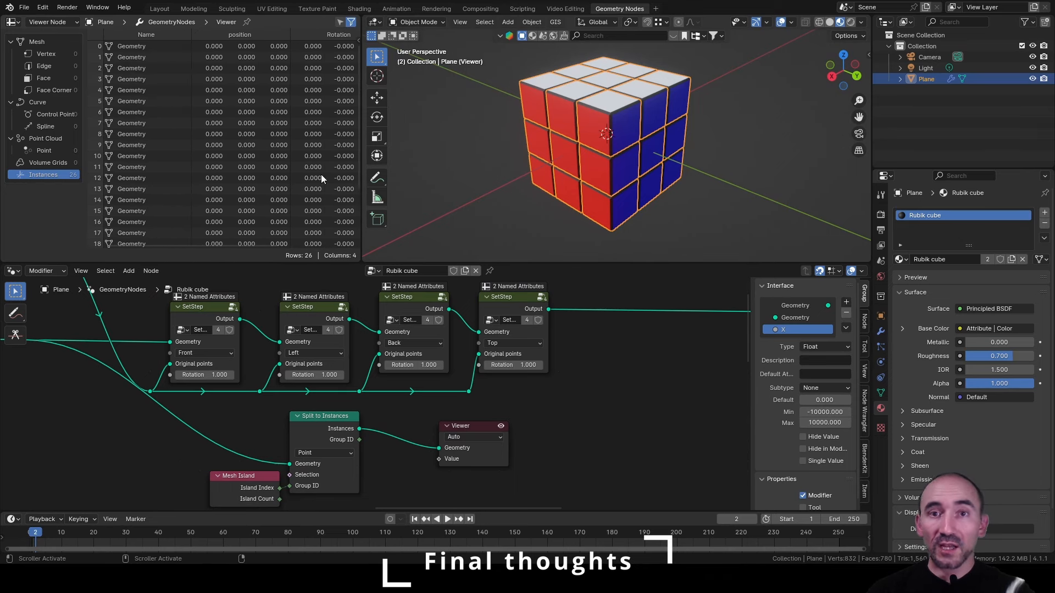
# Move the Viewer node aside and inspect the split cube's instance rows and its wireframe, returning to the shaded display.
pyautogui.moveTo(467, 426); pyautogui.dragTo(684, 406)
pyautogui.click(703, 219)
pyautogui.scroll(5, 687, 197)
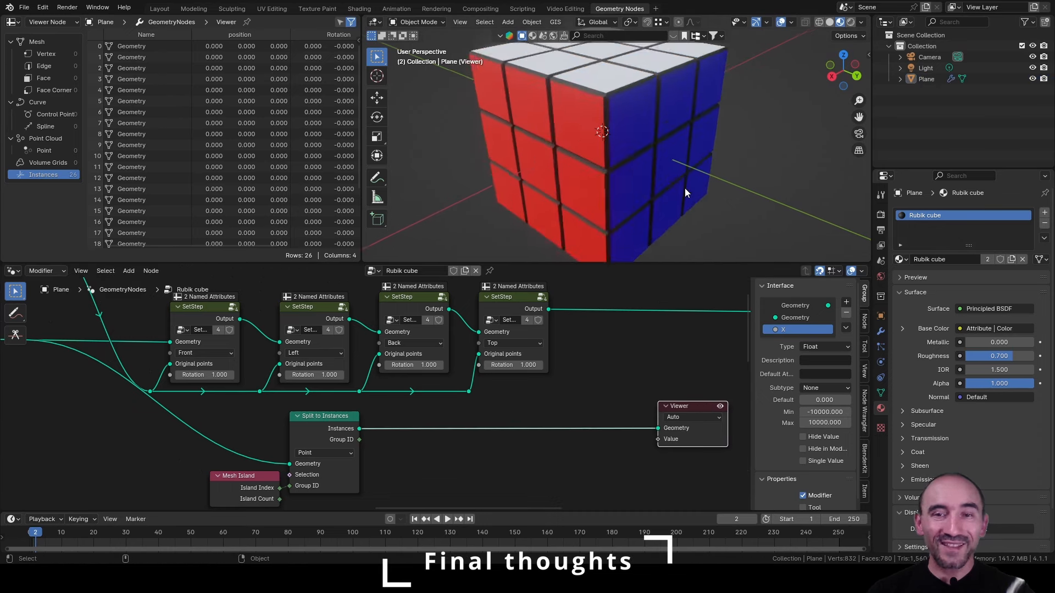
pyautogui.moveTo(658, 155); pyautogui.dragTo(516, 124, button='middle')
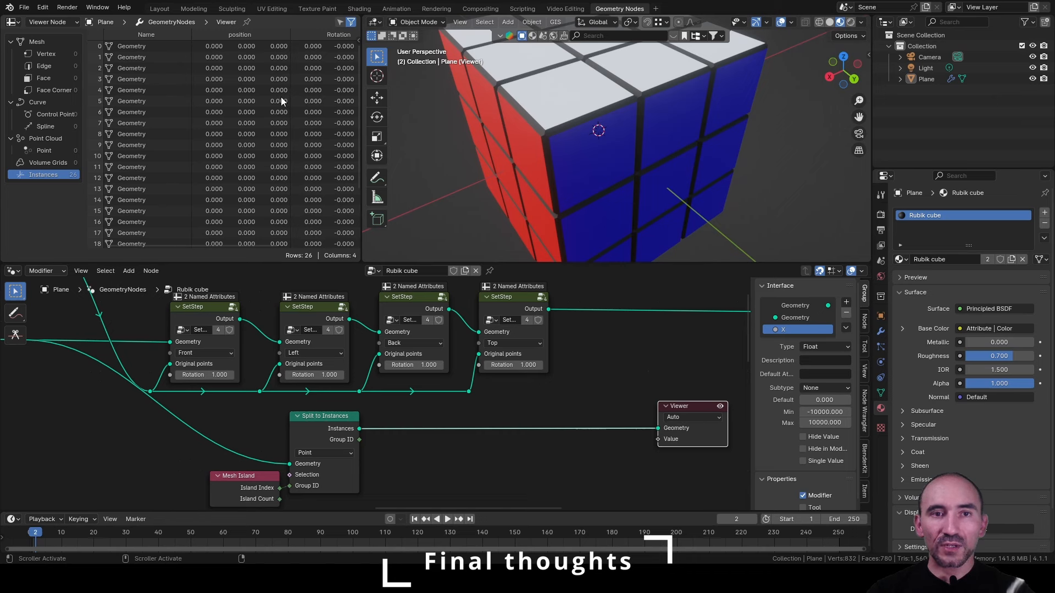
pyautogui.scroll(-3, 252, 139)
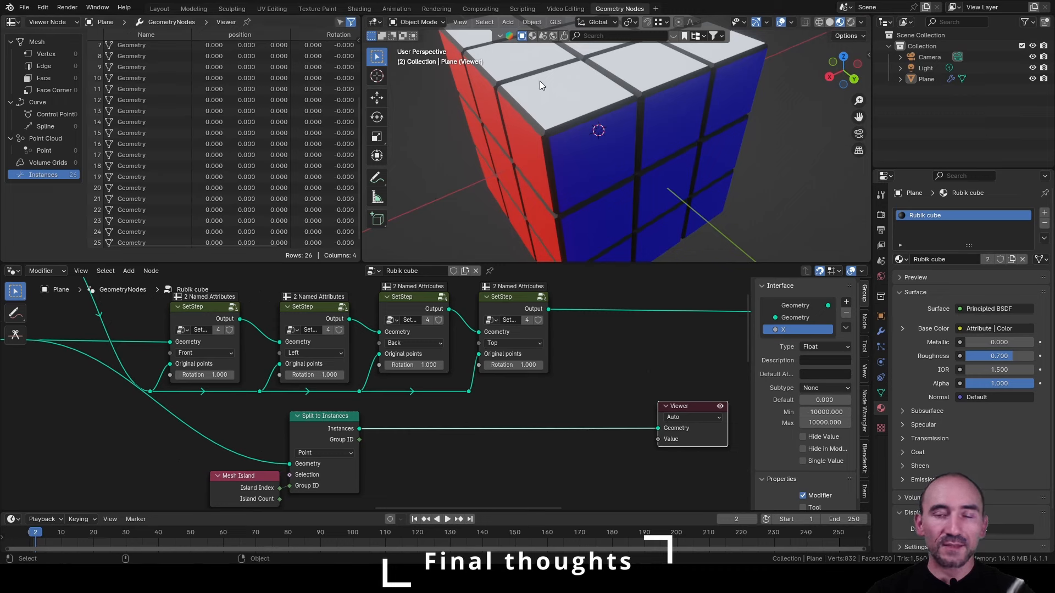
pyautogui.hotkey('shift', 'z')
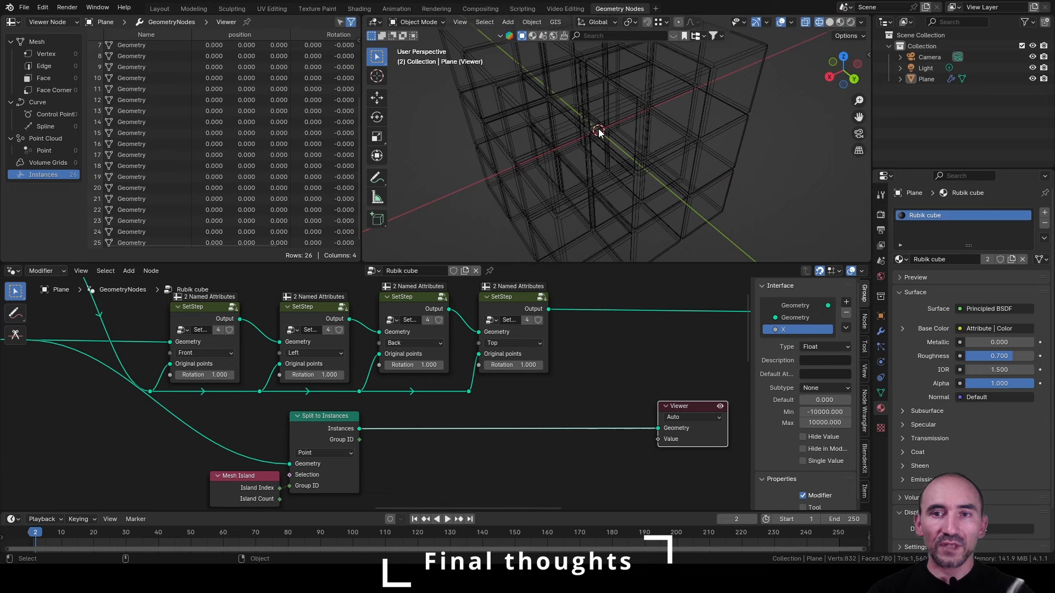
pyautogui.hotkey('shift', 'z')
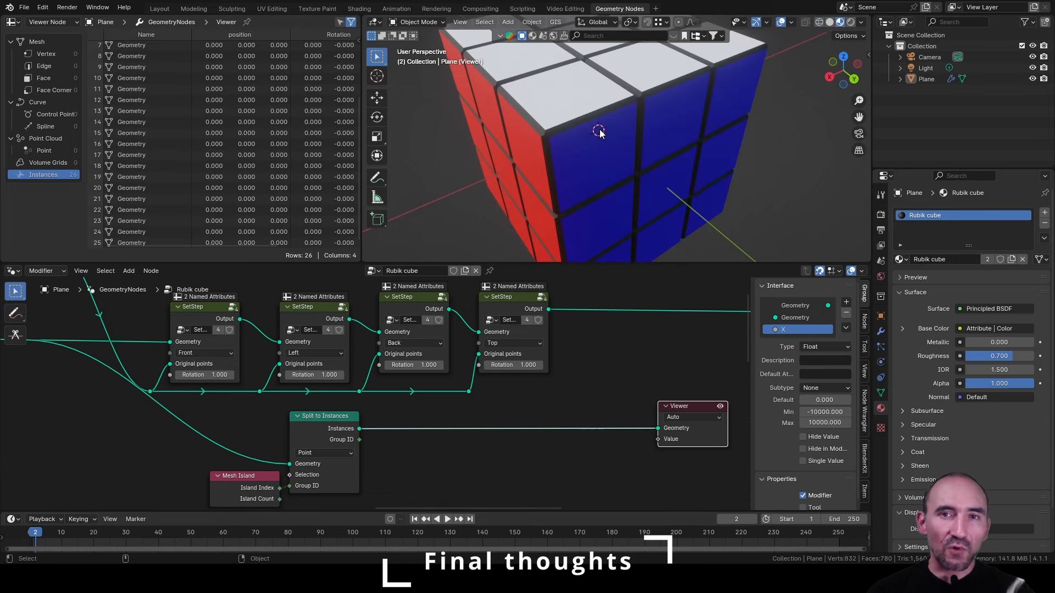
pyautogui.click(417, 412)
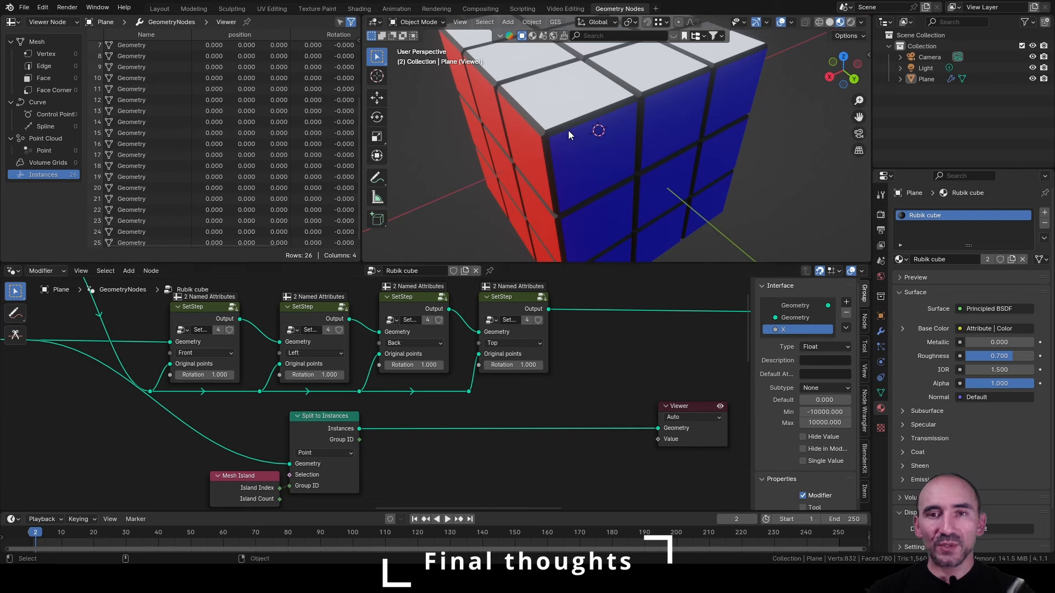
pyautogui.scroll(-3, 578, 131)
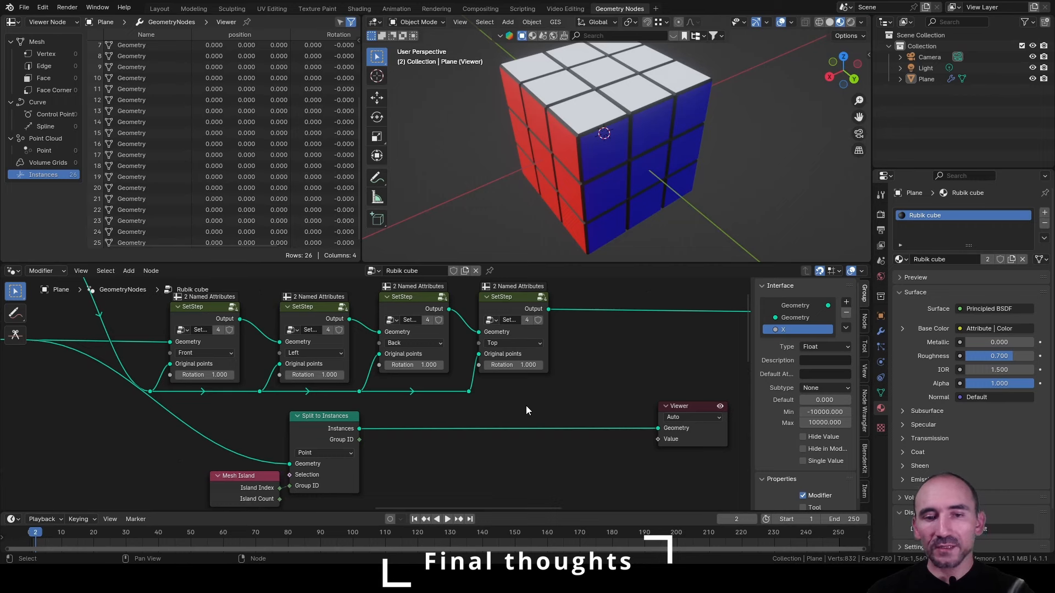
# Delete the Split to Instances, Mesh Island and Viewer test nodes along with the leftover Viewer link.
pyautogui.click(436, 401)
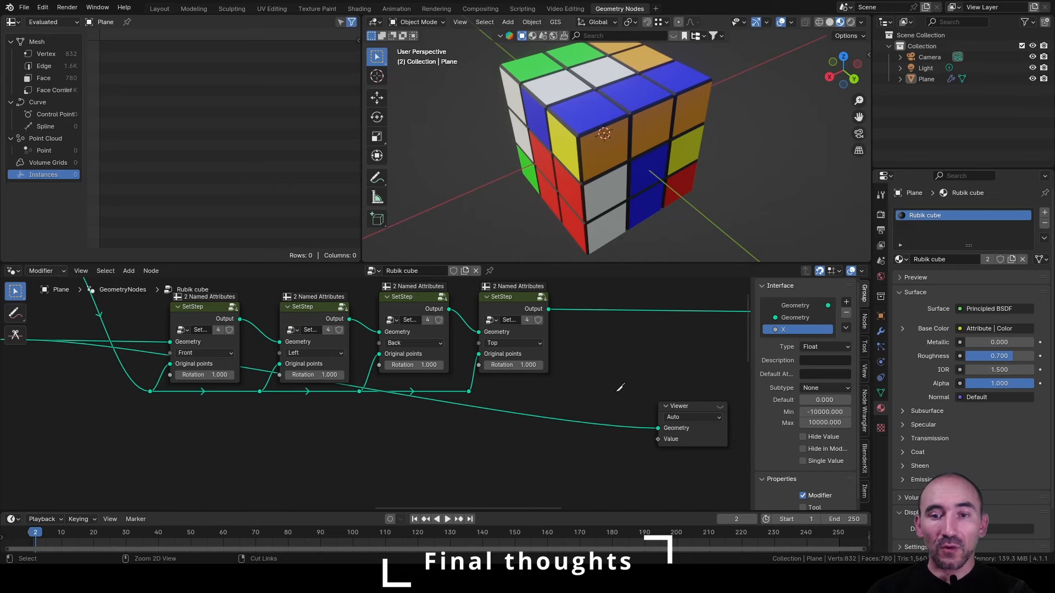
pyautogui.keyDown('ctrl'); pyautogui.moveTo(621, 388); pyautogui.dragTo(632, 440, button='right'); pyautogui.keyUp('ctrl')
pyautogui.click(687, 407)
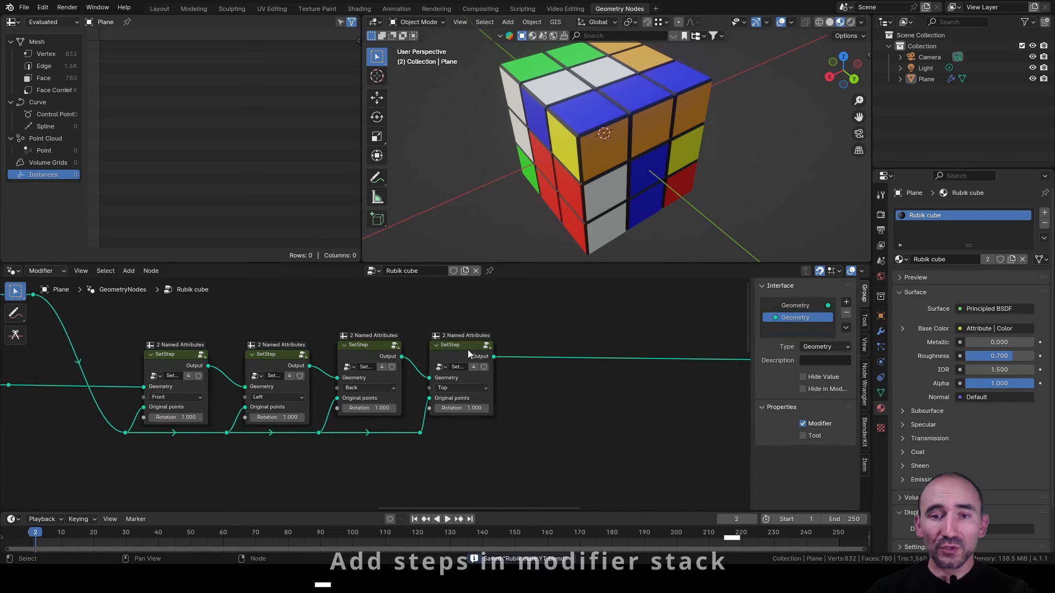
# Show the Plane's modifier stack and look over the four chained SetStep nodes.
pyautogui.click(881, 331)
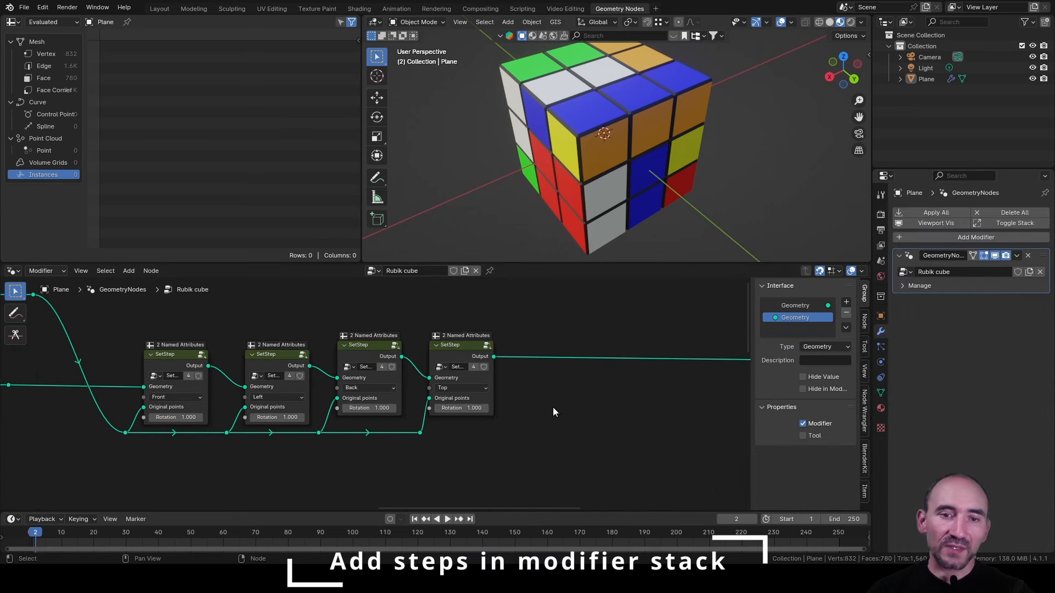
pyautogui.moveTo(131, 339); pyautogui.dragTo(531, 451)
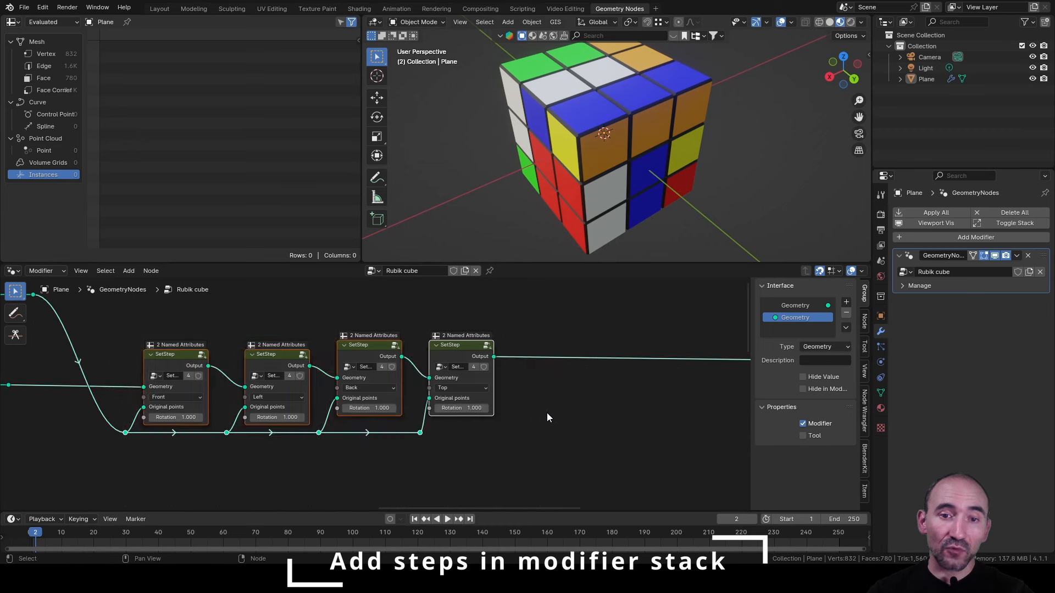
pyautogui.click(425, 388)
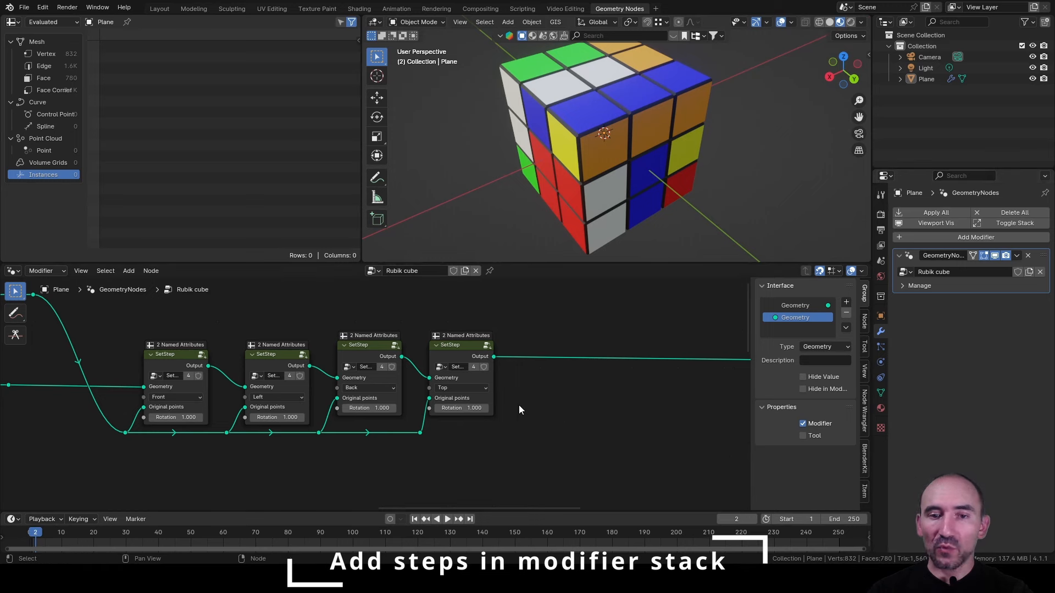
pyautogui.scroll(1, 519, 405)
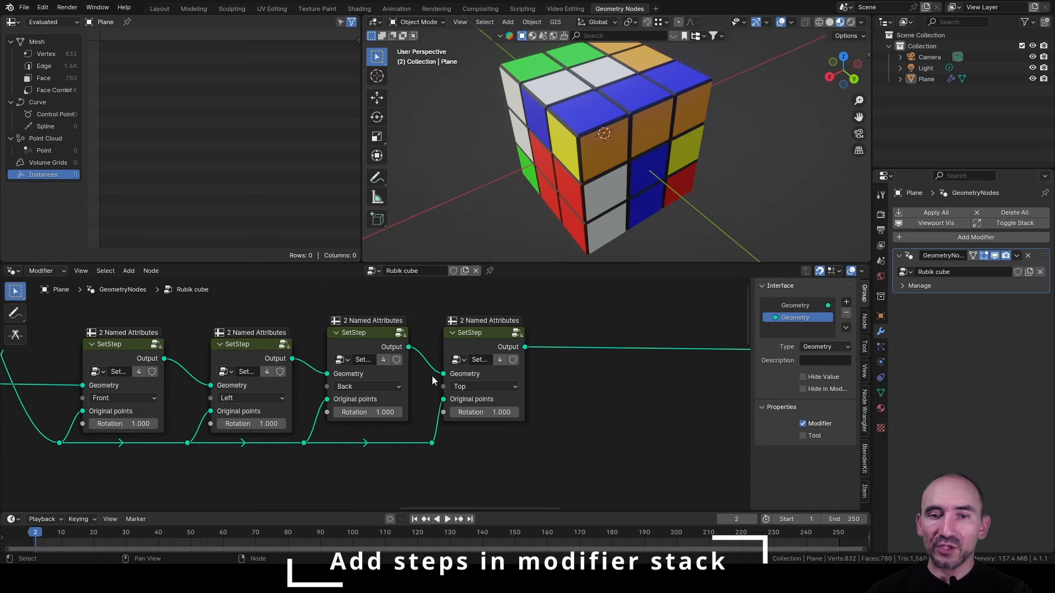
pyautogui.click(472, 336)
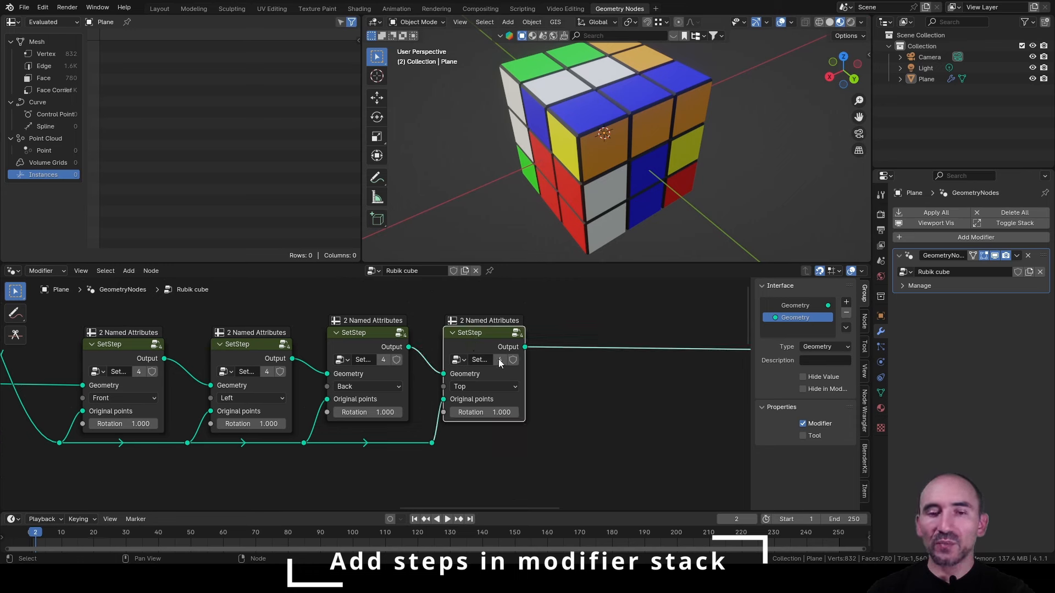
pyautogui.click(583, 387)
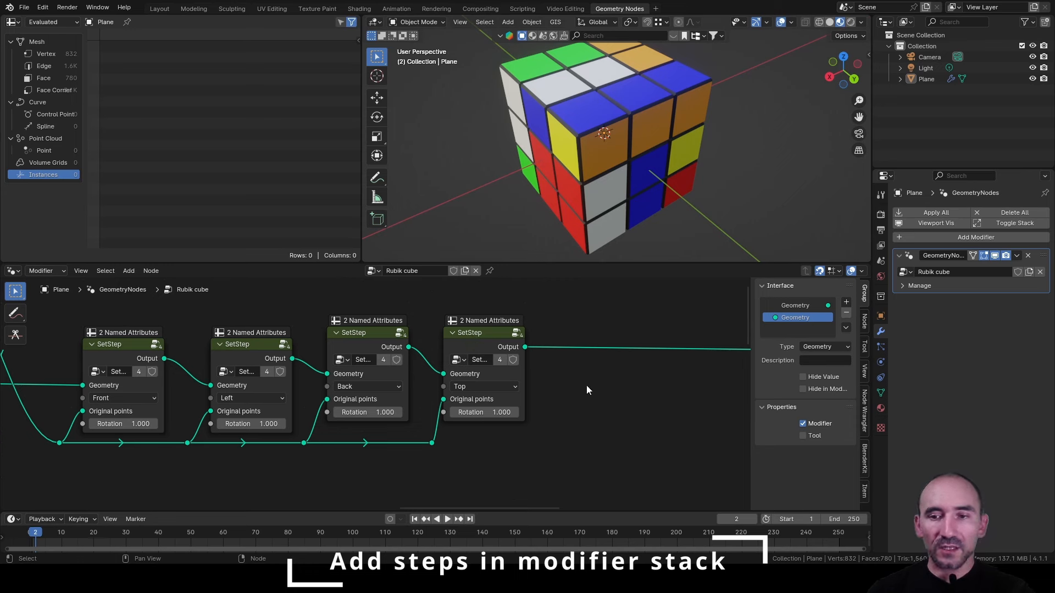
# Open the SetStep node group for editing and enable its use as a modifier.
pyautogui.click(489, 335)
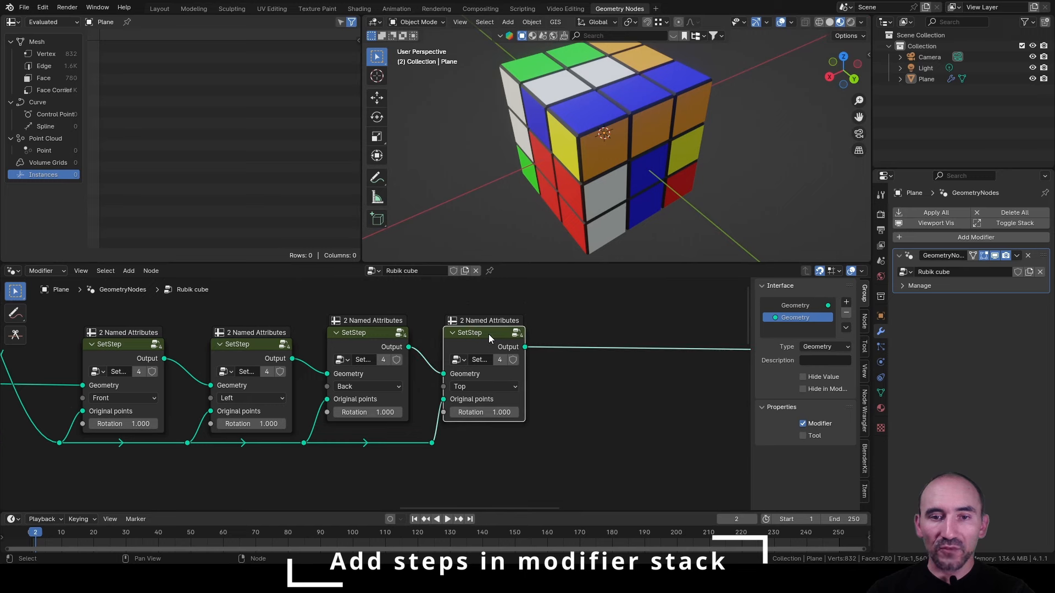
pyautogui.press('Tab')
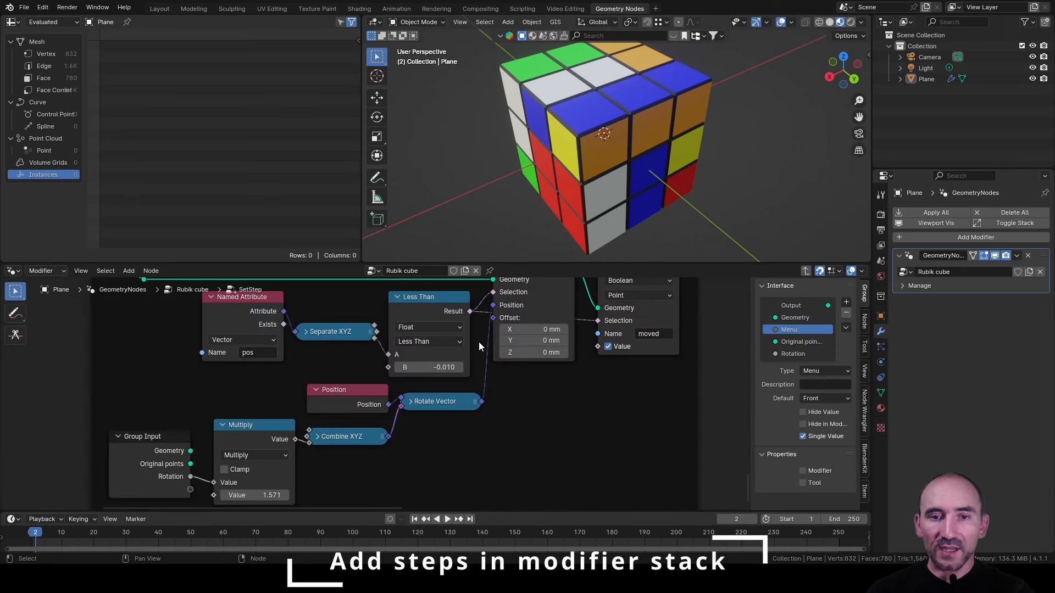
pyautogui.press('Home')
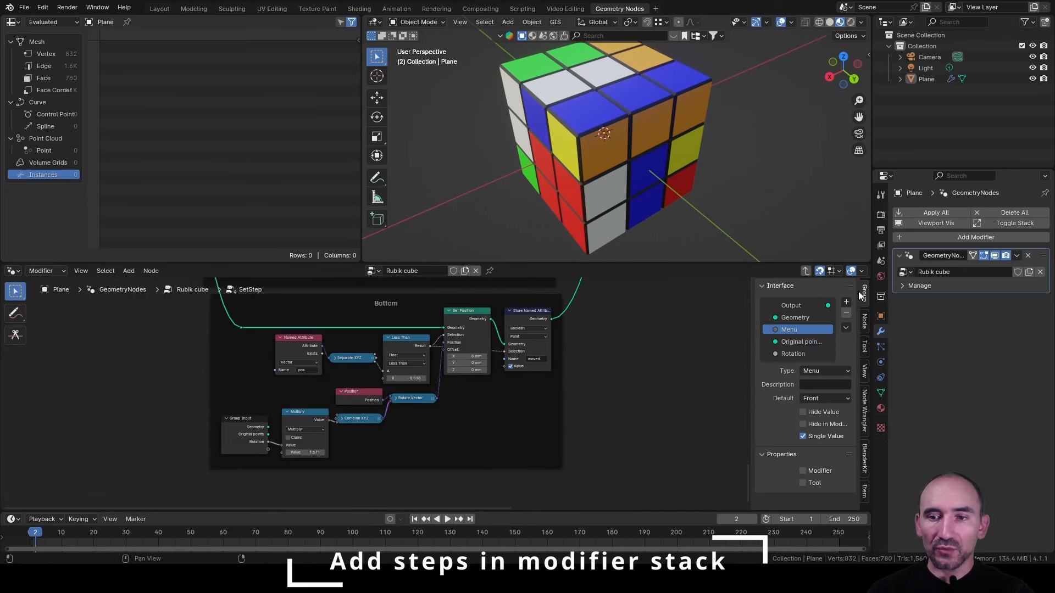
pyautogui.click(810, 471)
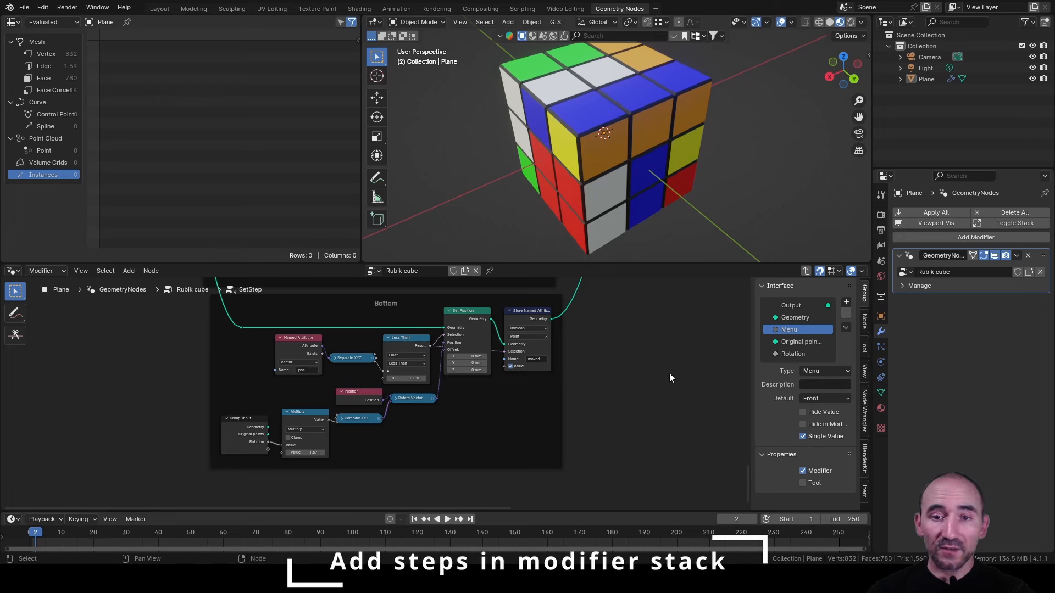
# Add the SetStep group as a modifier below the Rubik cube modifier and look over its management options.
pyautogui.click(1017, 255)
pyautogui.click(963, 238)
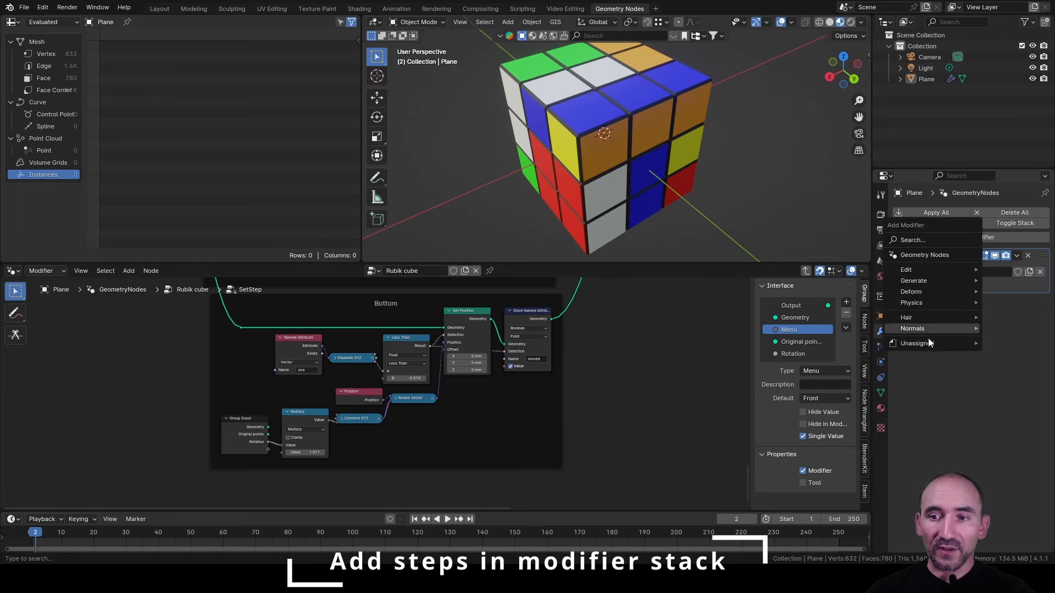
pyautogui.moveTo(928, 344)
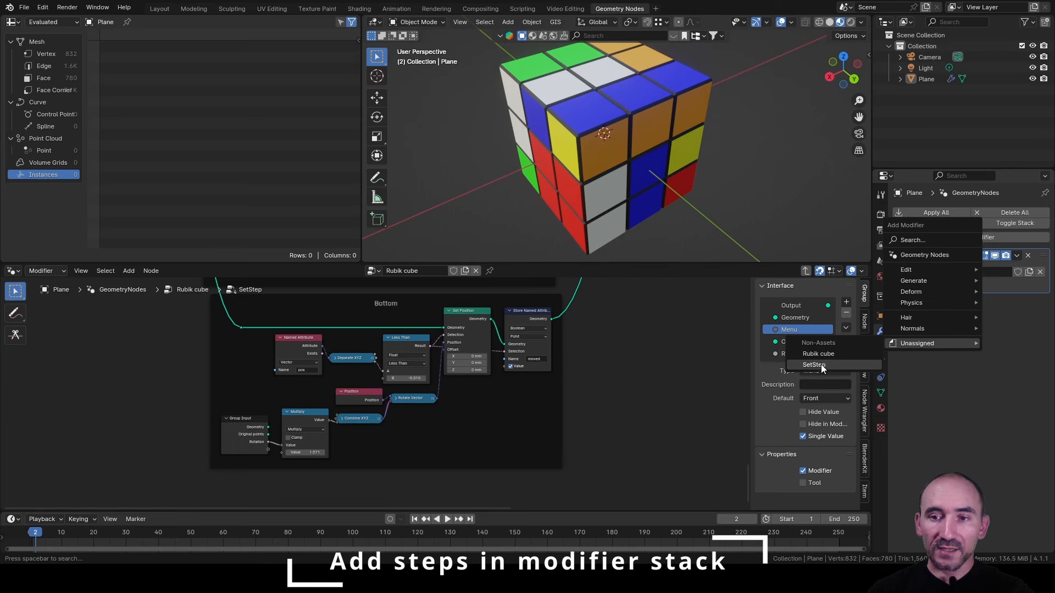
pyautogui.click(821, 364)
pyautogui.click(917, 346)
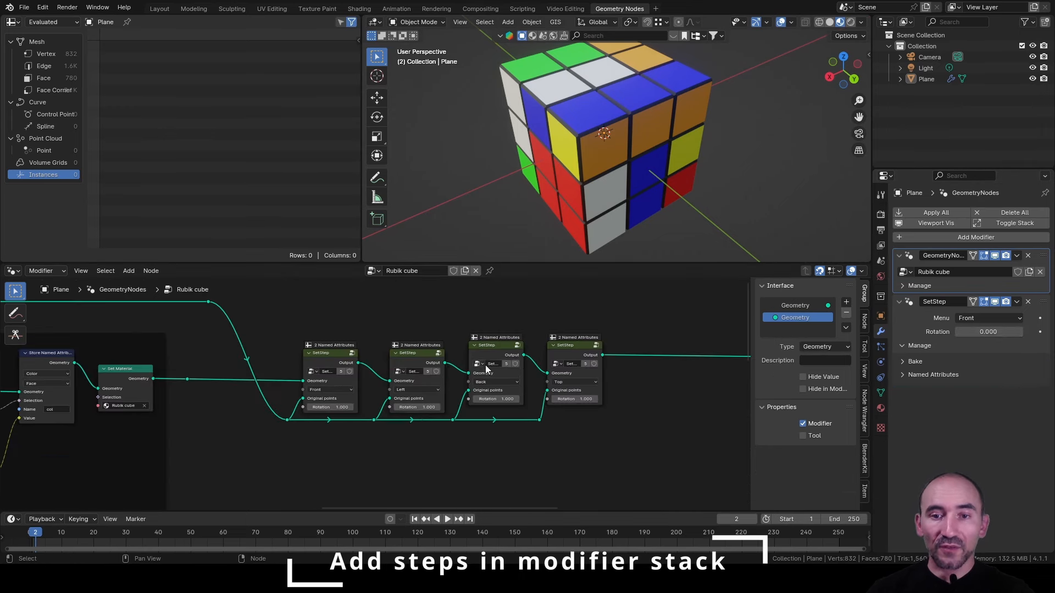
pyautogui.moveTo(504, 361); pyautogui.dragTo(443, 366, button='middle')
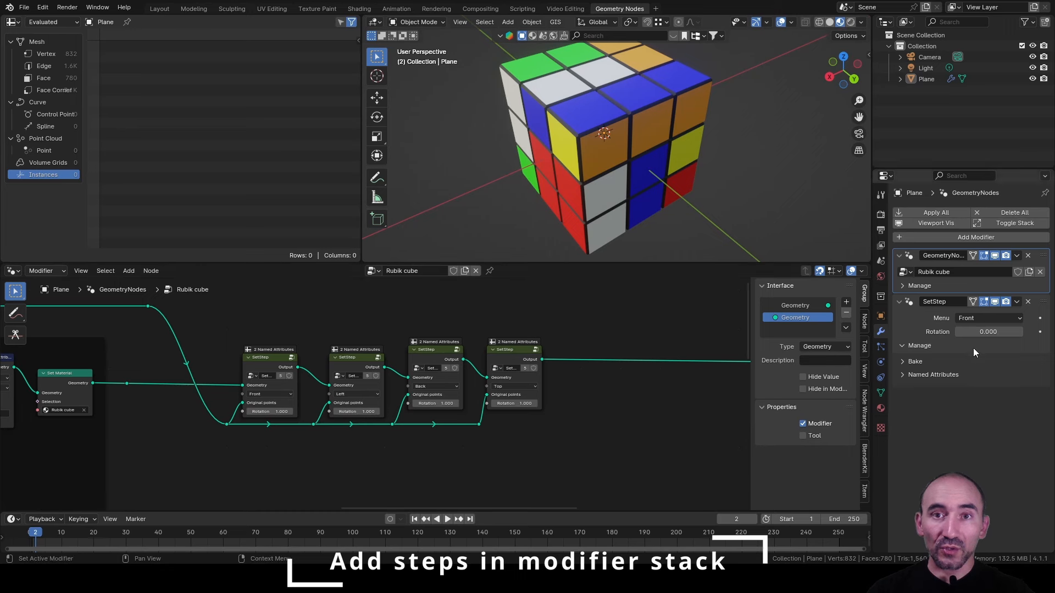
pyautogui.click(1036, 288)
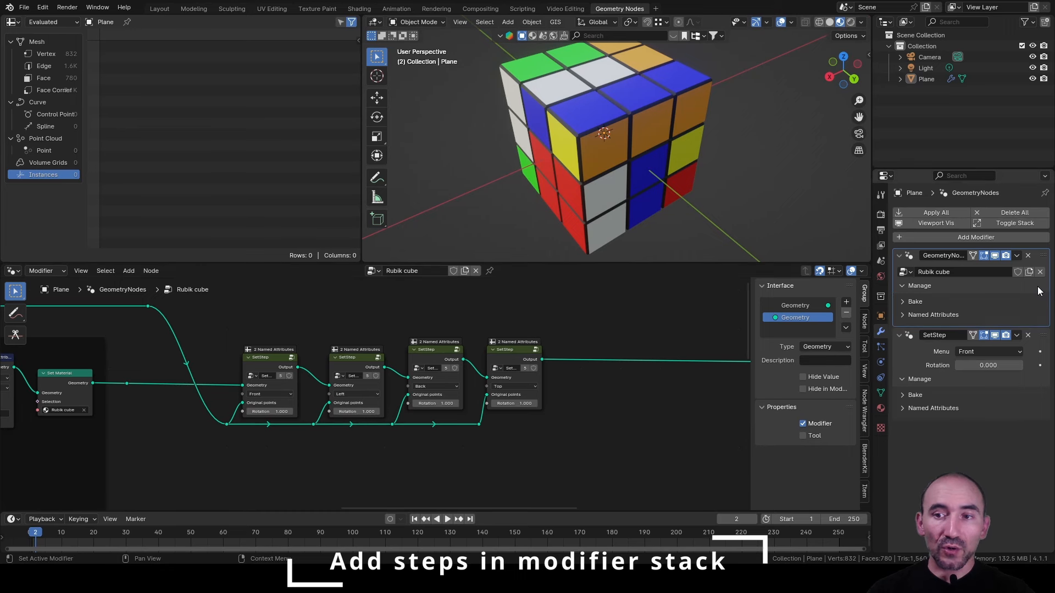
pyautogui.click(1037, 286)
# Examine the chained SetStep nodes, the Global cube that supplies their original points, and the group's frame that re-sets pos for the mesh points.
pyautogui.scroll(2, 577, 388)
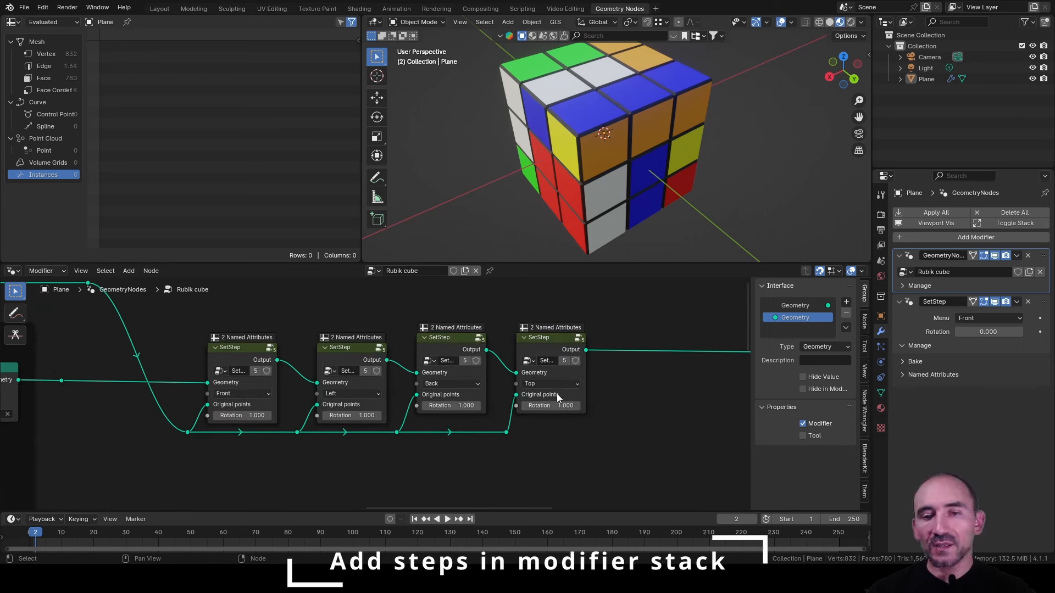
pyautogui.click(550, 337)
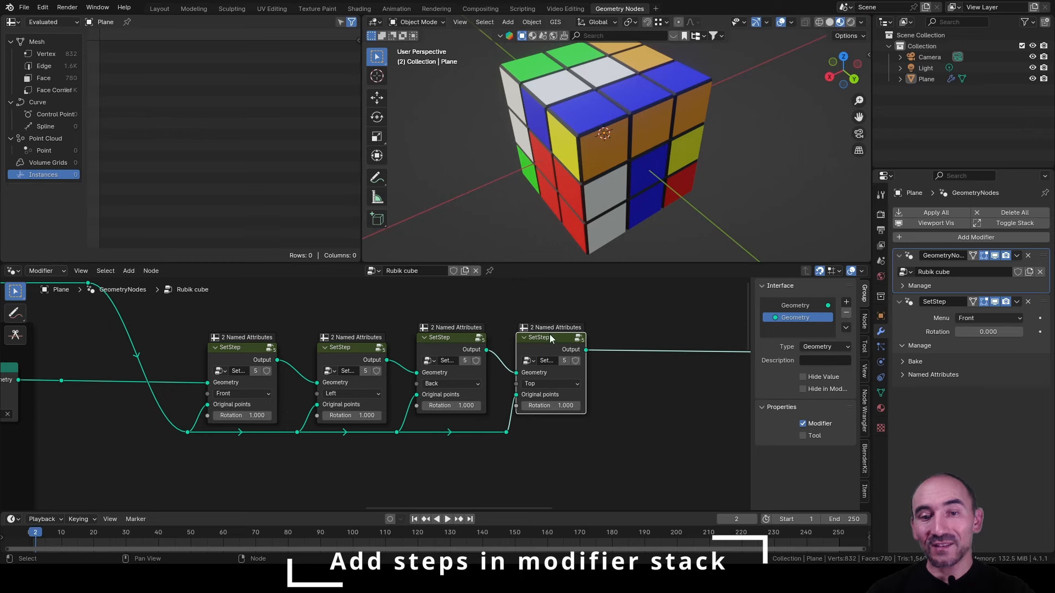
pyautogui.scroll(-5, 552, 354)
pyautogui.moveTo(179, 364); pyautogui.dragTo(270, 362, button='middle')
pyautogui.scroll(4, 302, 369)
pyautogui.scroll(2, 308, 374)
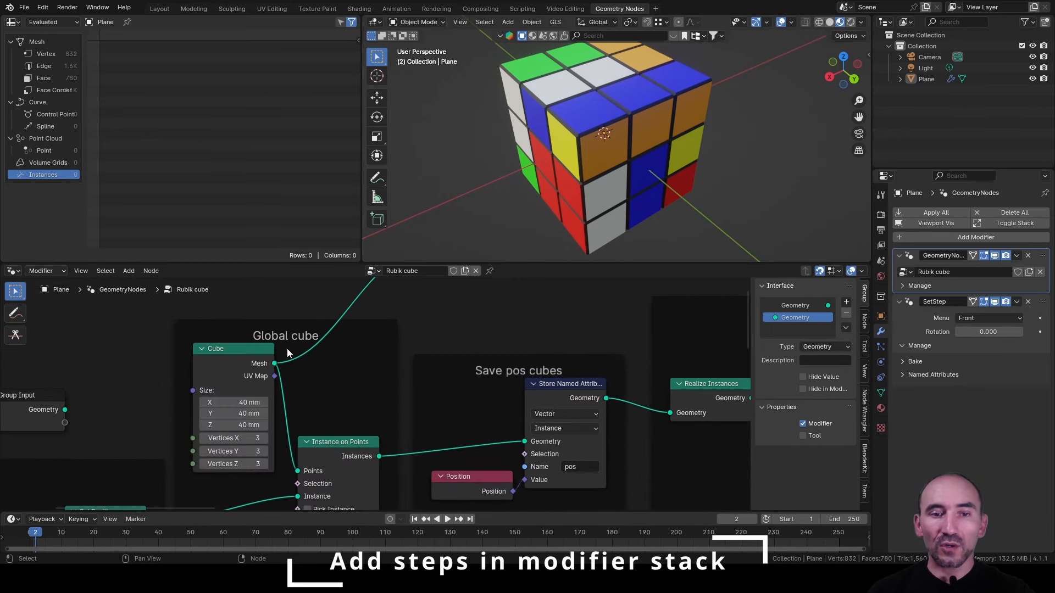
pyautogui.press('Tab')
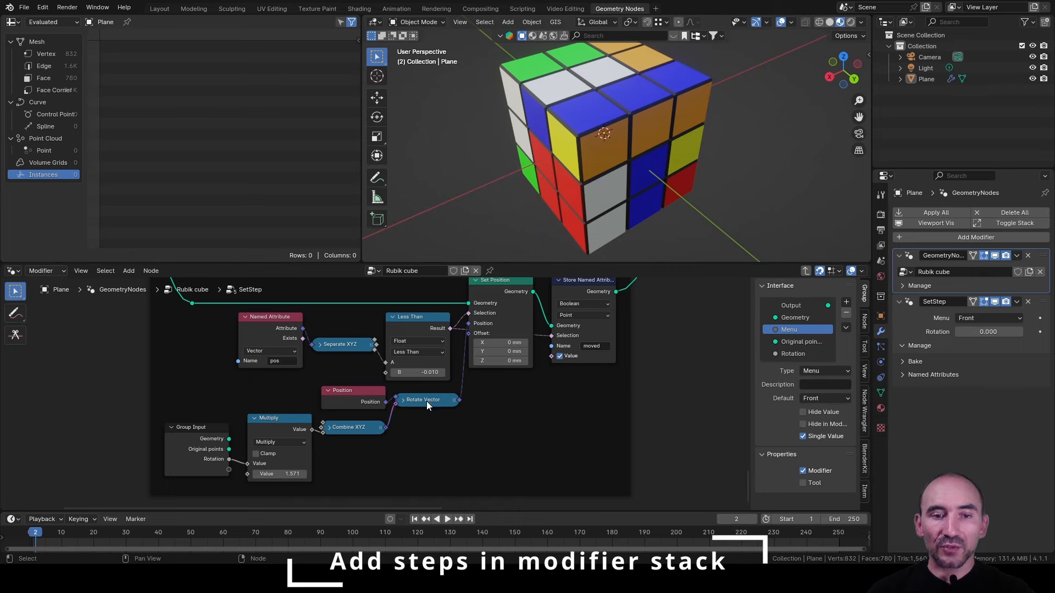
pyautogui.moveTo(336, 364); pyautogui.dragTo(347, 381, button='middle')
pyautogui.scroll(-8, 352, 396)
pyautogui.moveTo(356, 480); pyautogui.dragTo(331, 378, button='middle')
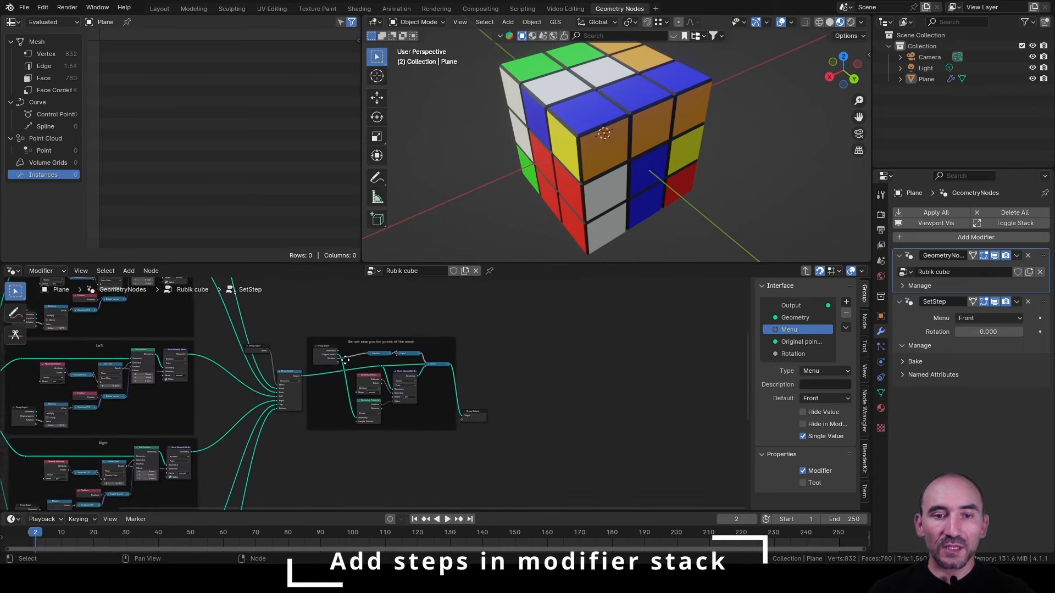
pyautogui.scroll(8, 423, 354)
pyautogui.moveTo(429, 353); pyautogui.dragTo(414, 383, button='middle')
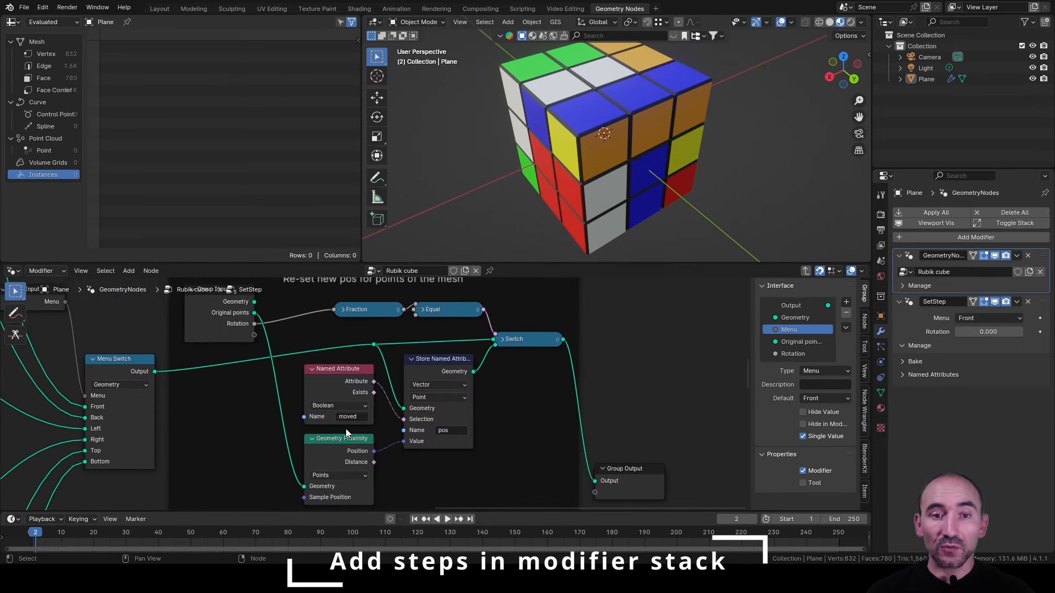
pyautogui.scroll(-1, 353, 429)
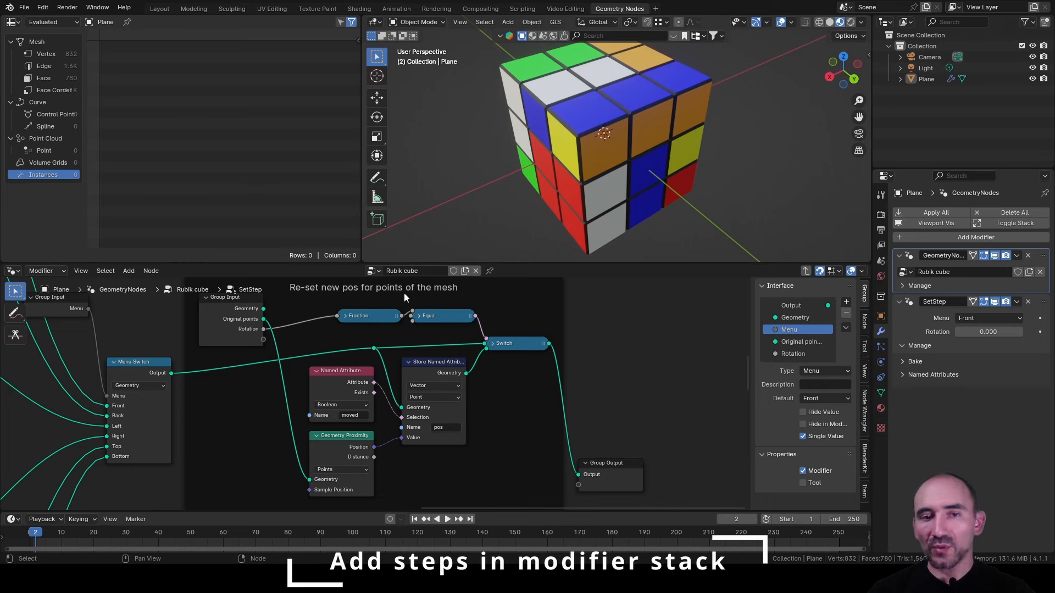
# Return to the Rubik cube node tree and remove the SetStep modifier from the stack.
pyautogui.press('Tab')
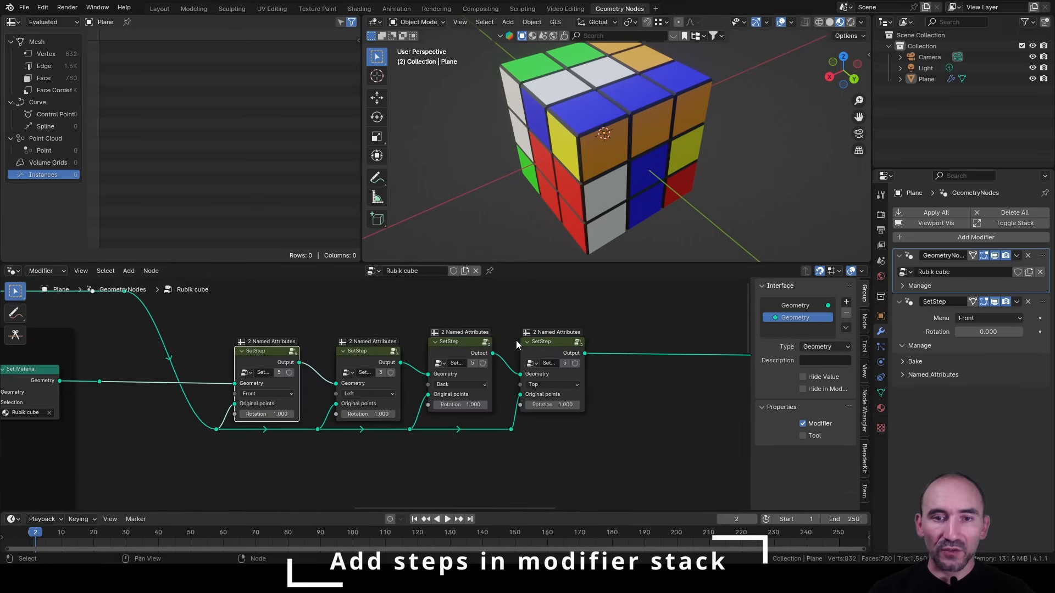
pyautogui.click(556, 427)
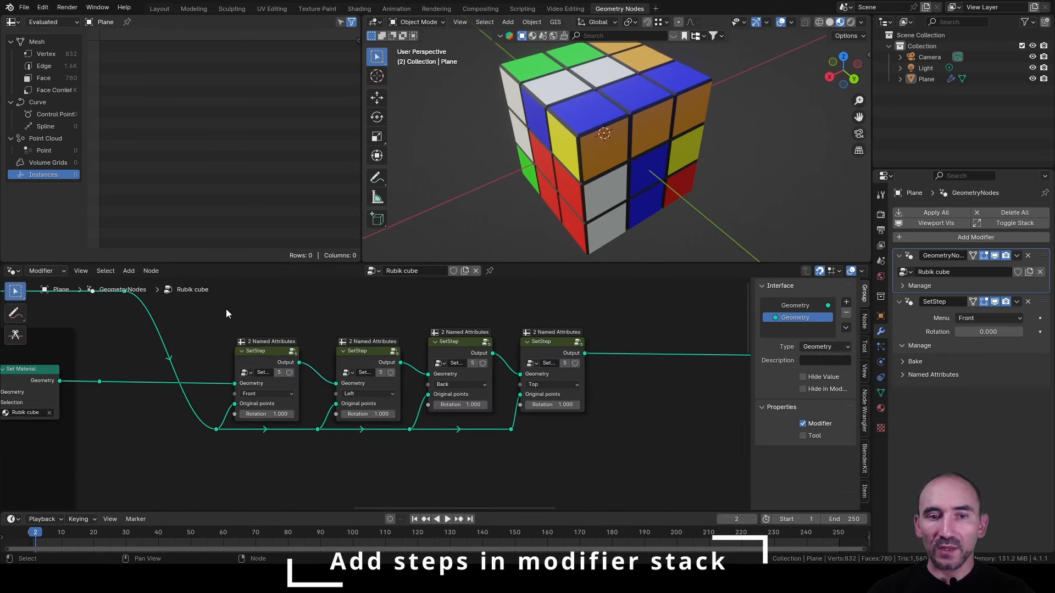
pyautogui.moveTo(217, 312); pyautogui.dragTo(582, 442)
pyautogui.click(640, 427)
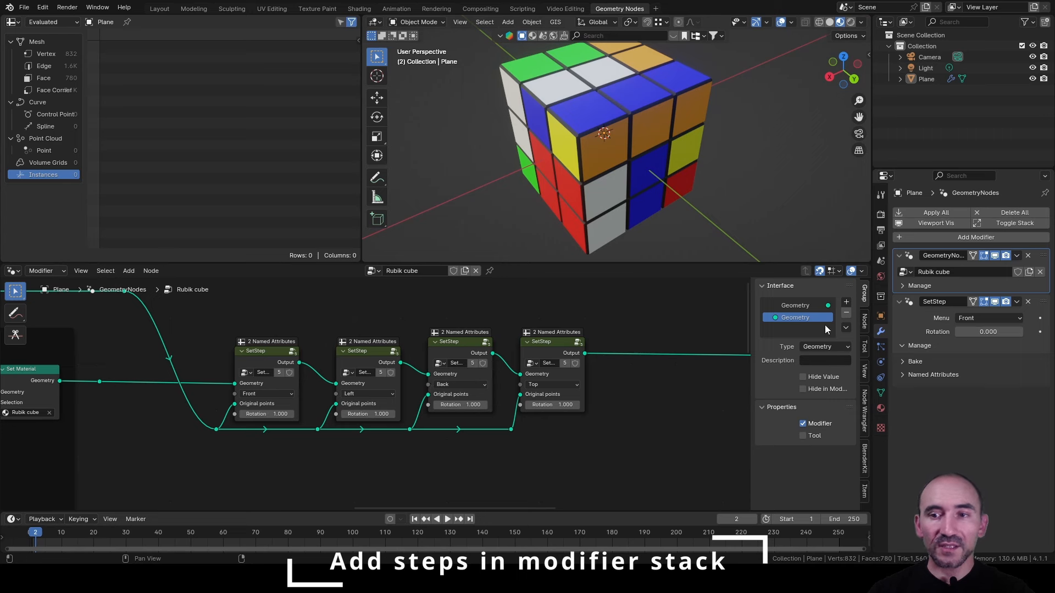
pyautogui.click(1028, 301)
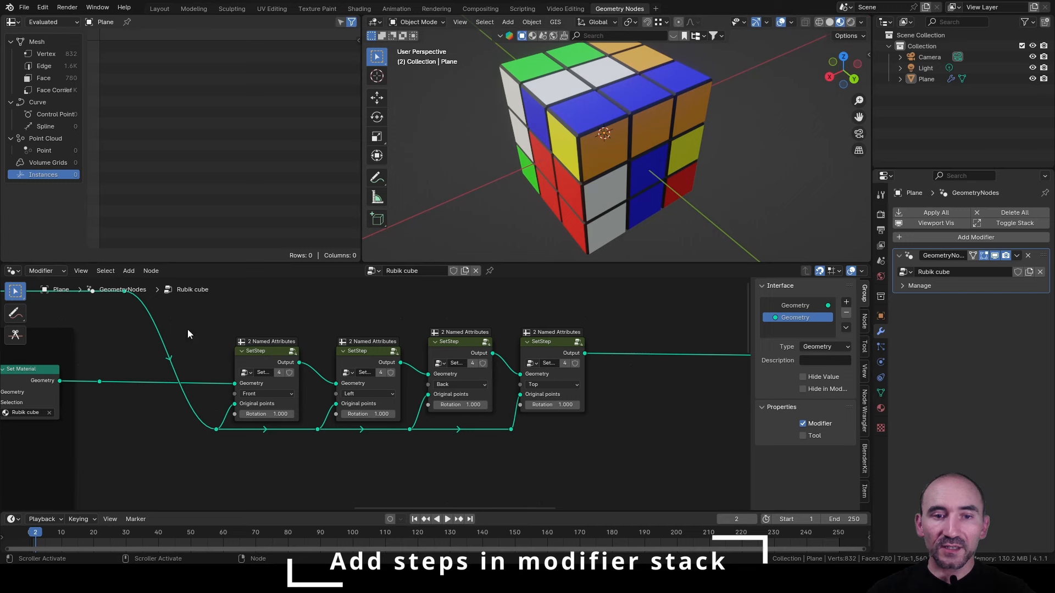
# Review the four chained SetStep nodes, leave them deselected, and save the file.
pyautogui.moveTo(187, 318); pyautogui.dragTo(615, 457)
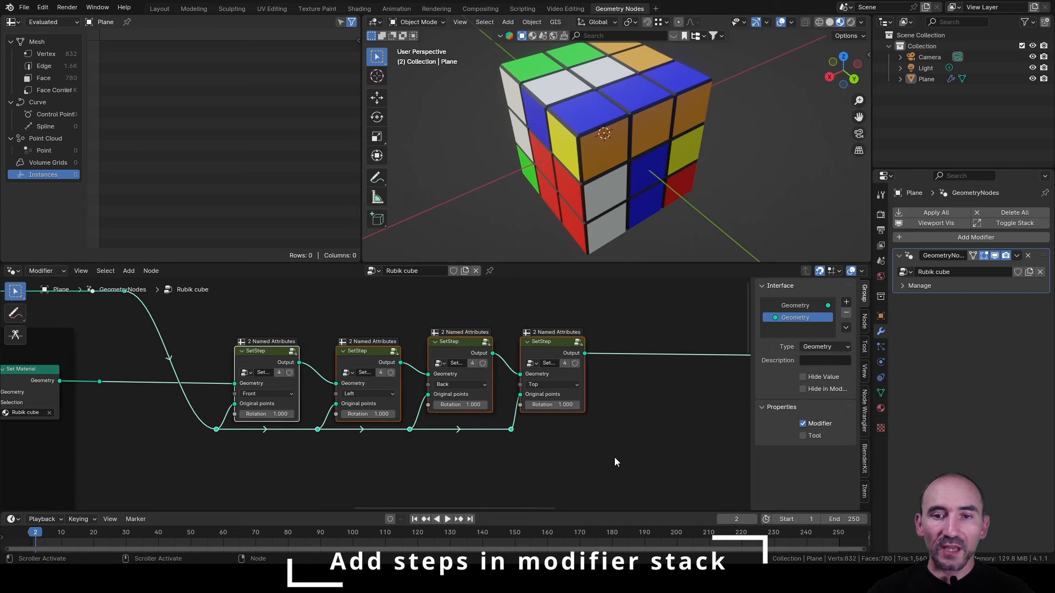
pyautogui.click(472, 463)
pyautogui.hotkey('ctrl', 's')
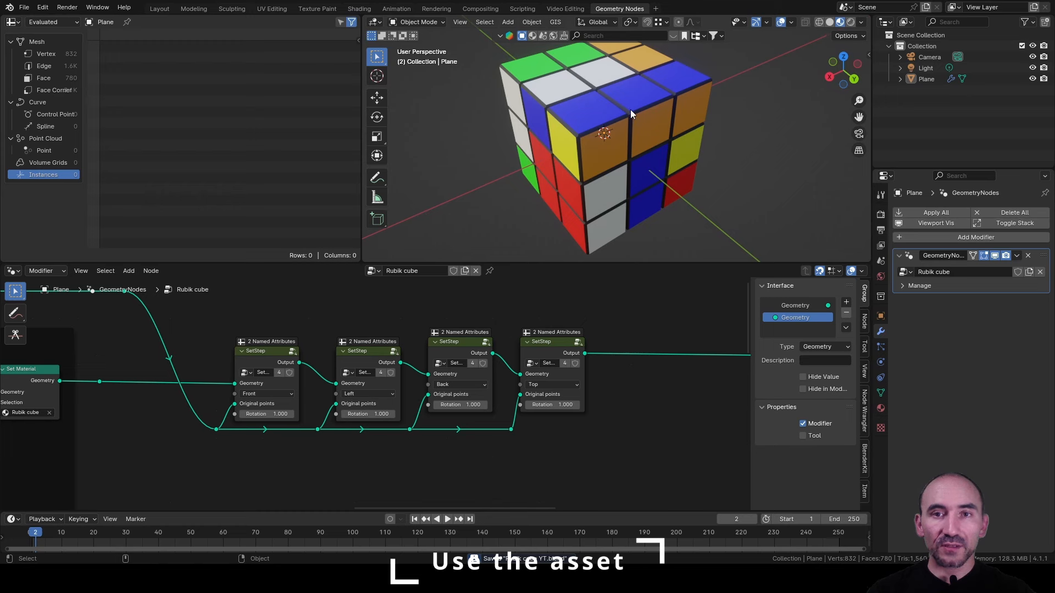
# Rename the Plane object as Rubik's cube and mark it as an asset.
pyautogui.doubleClick(927, 78)
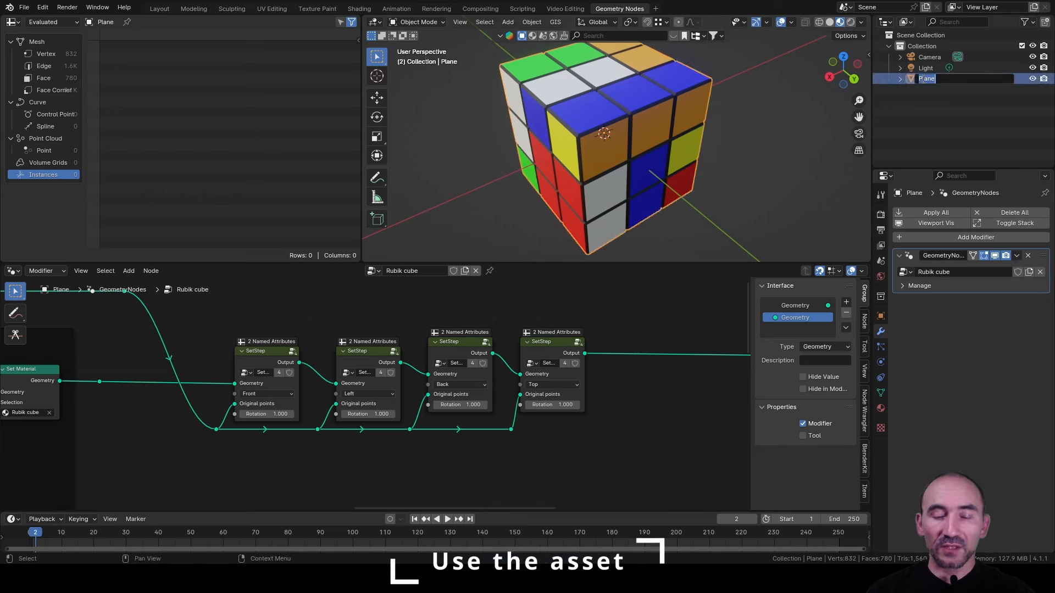
pyautogui.write("Rubik's cube")
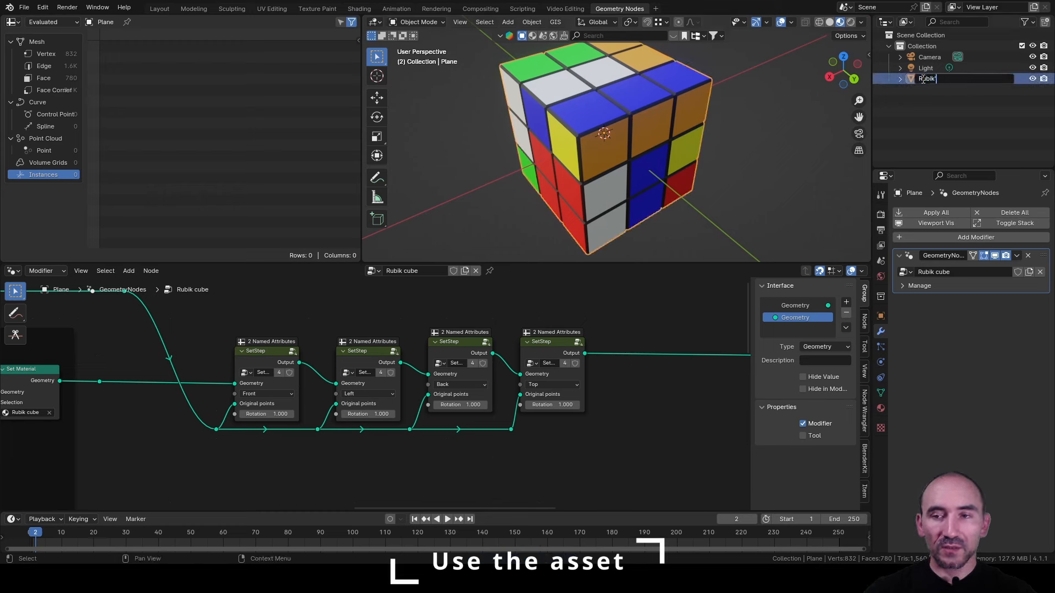
pyautogui.press('Return')
pyautogui.rightClick(922, 78)
pyautogui.moveTo(937, 79)
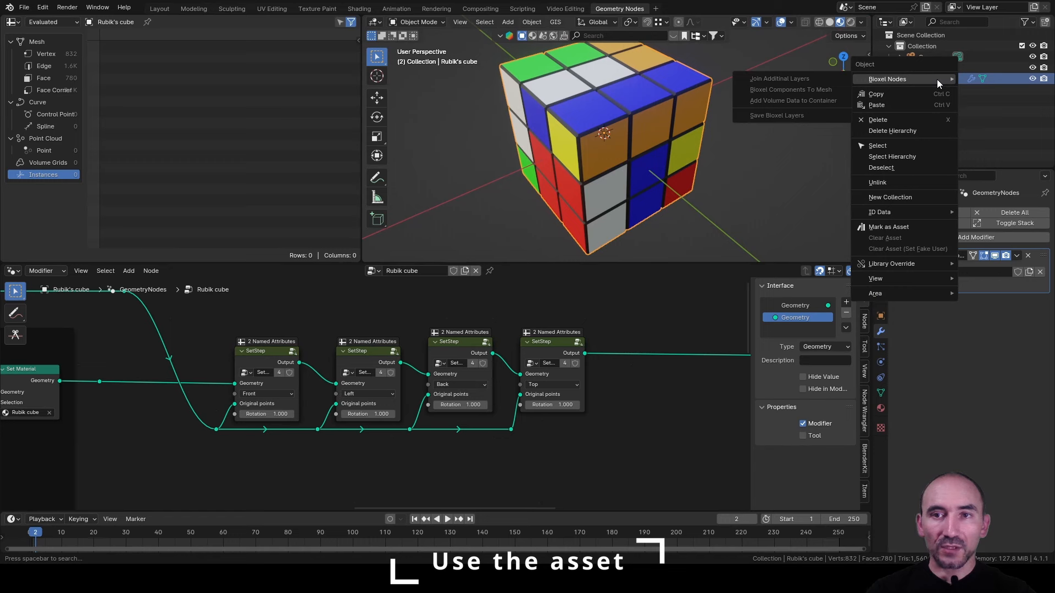
pyautogui.click(888, 227)
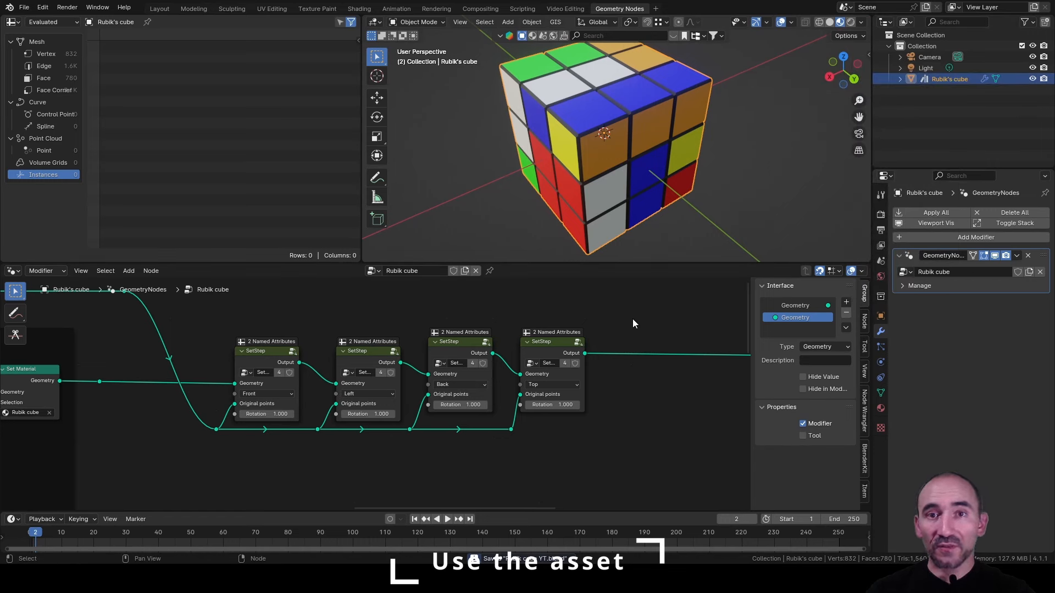